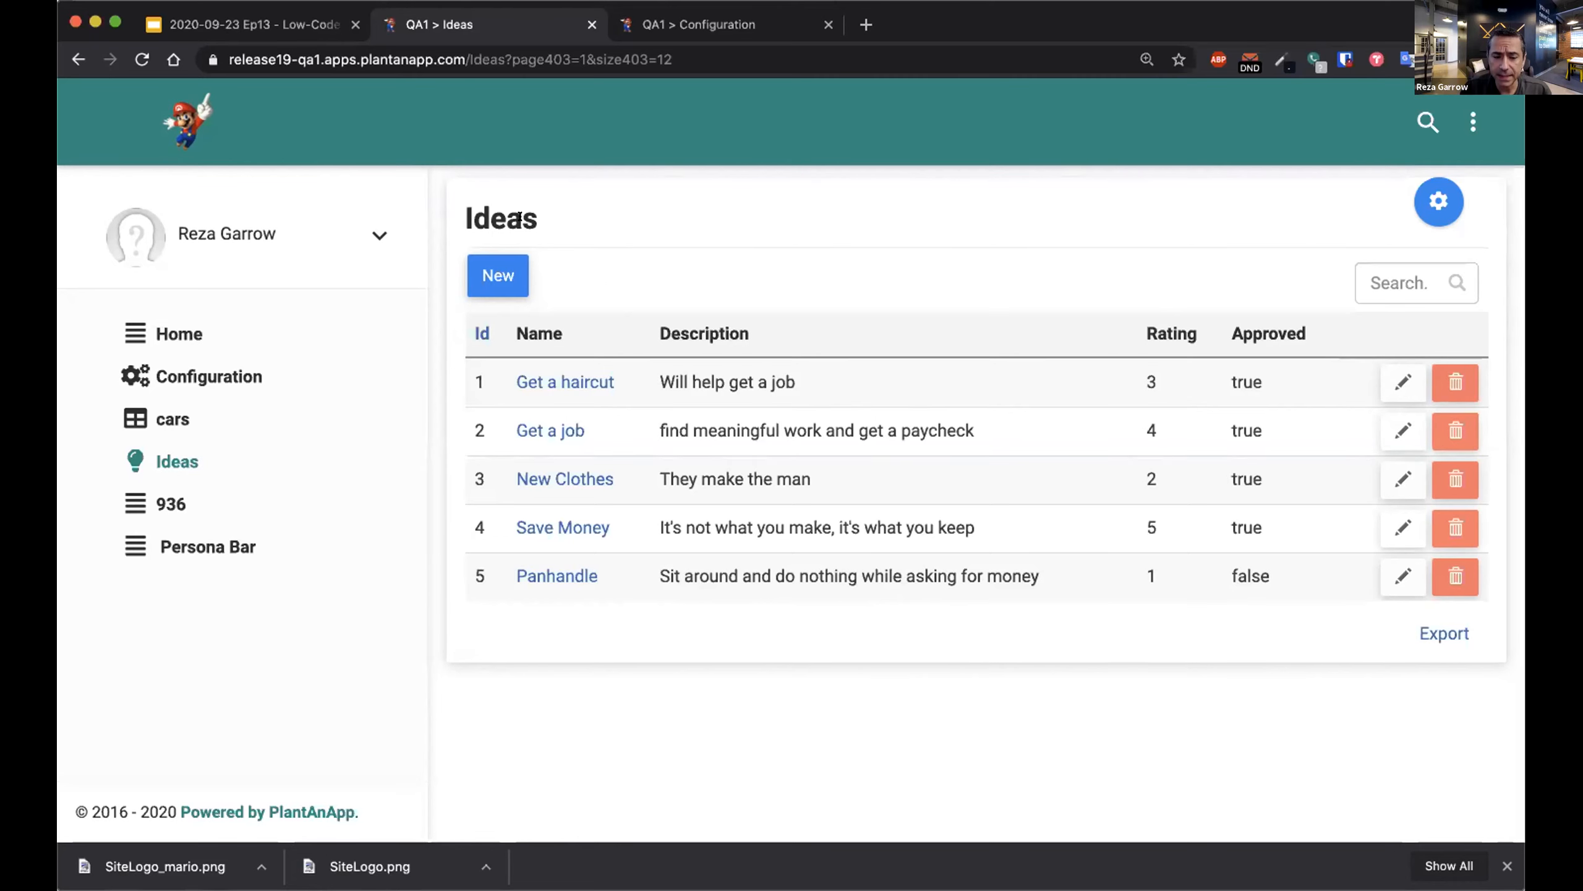
Examine the Idea API endpoint's GET method in the configuration, including its parameters and actions.
click(693, 23)
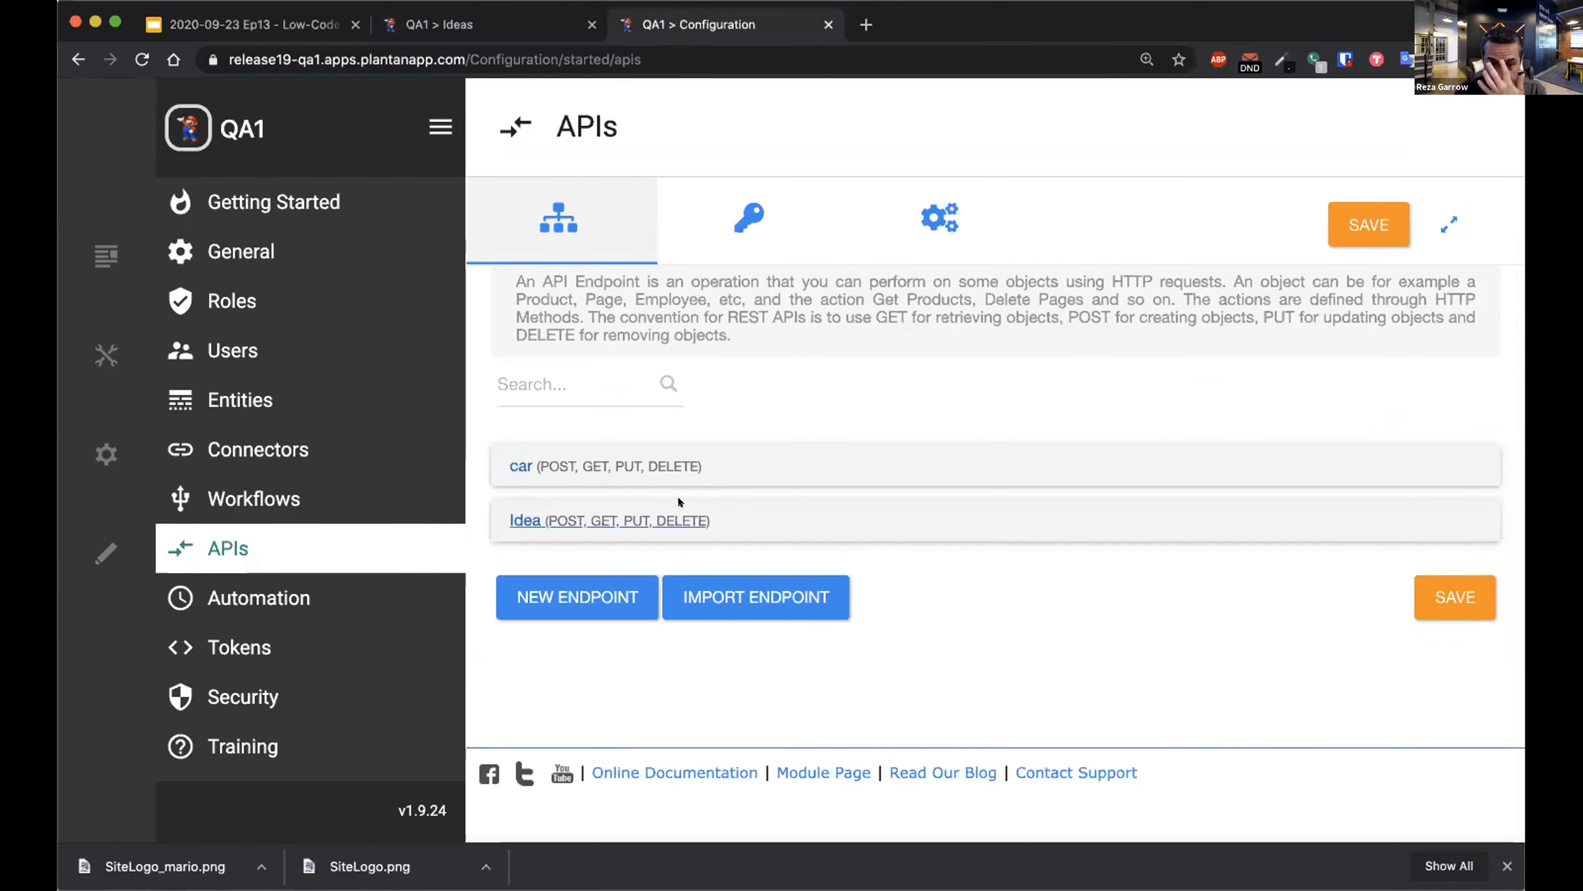
click(626, 518)
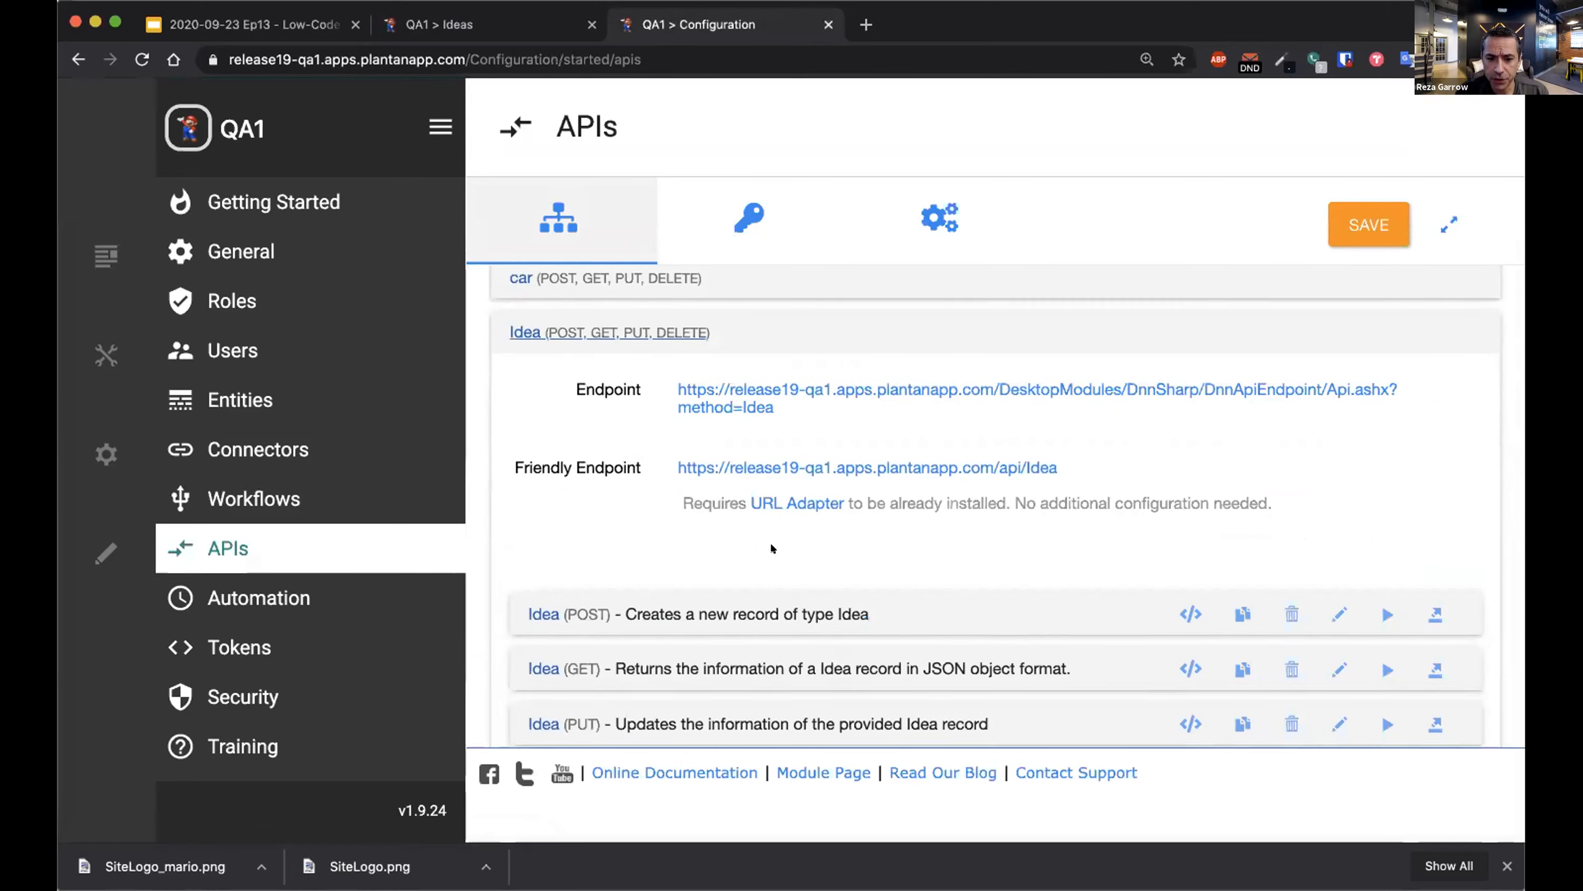
scroll(604, 563, down, 2)
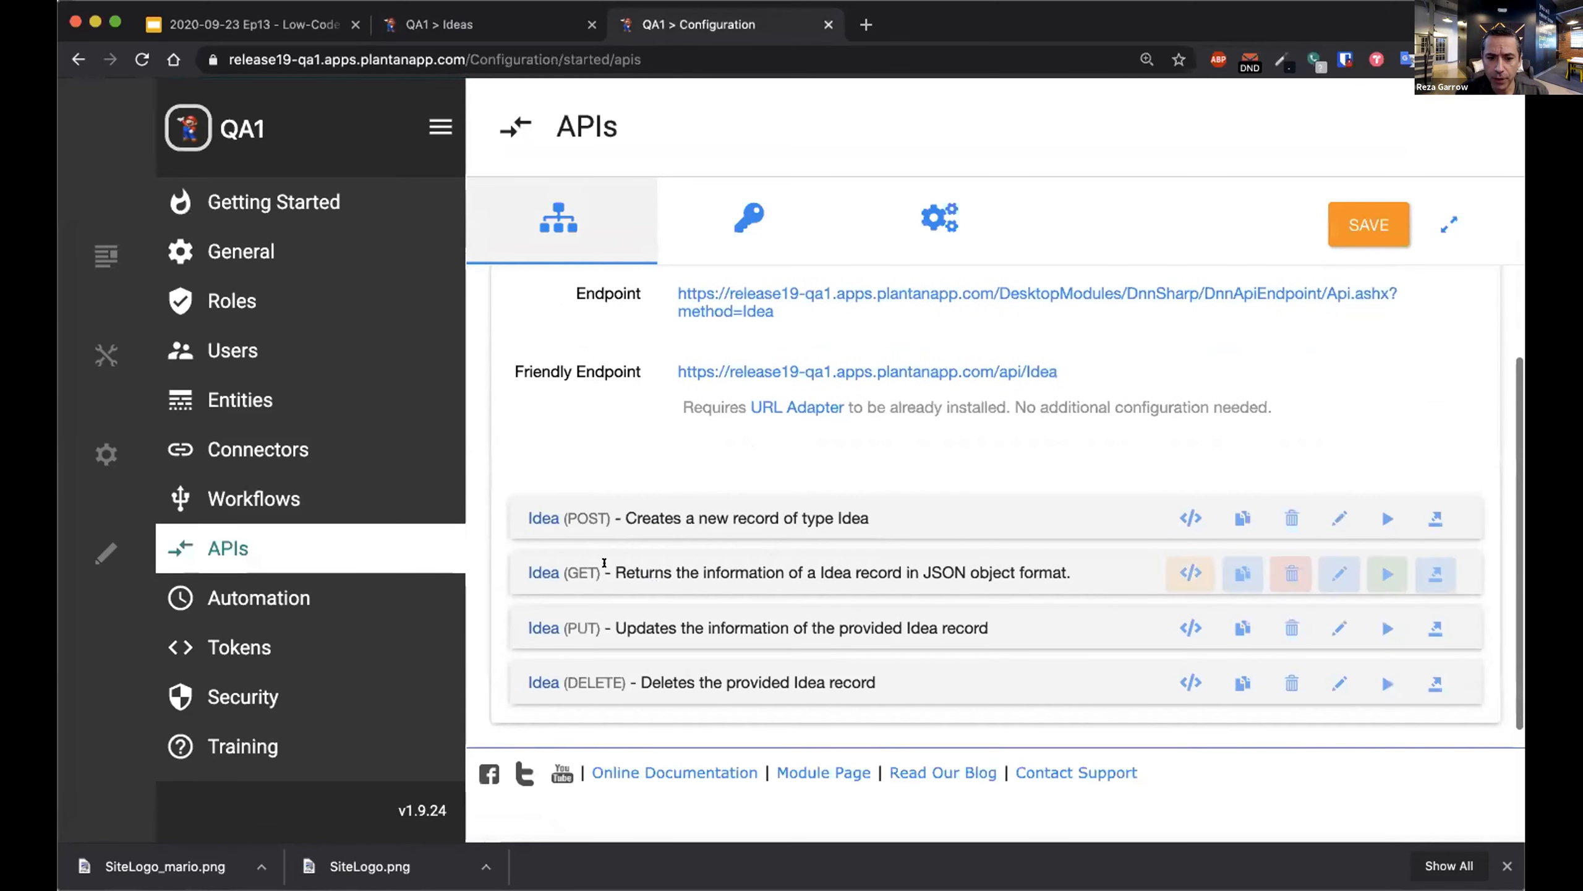
click(560, 565)
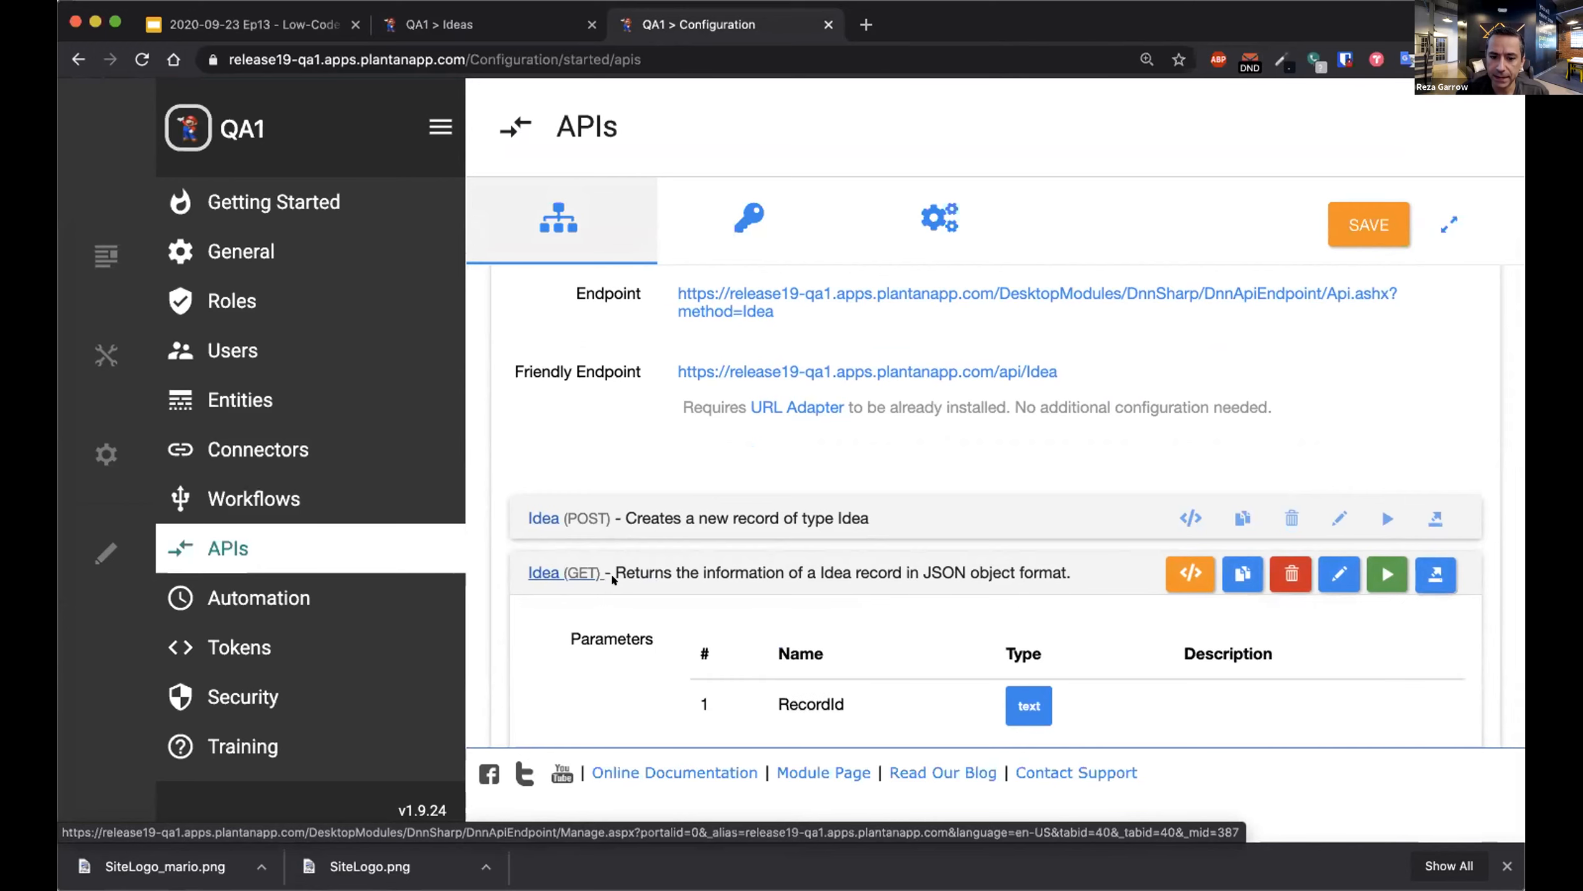
scroll(591, 571, down, 2)
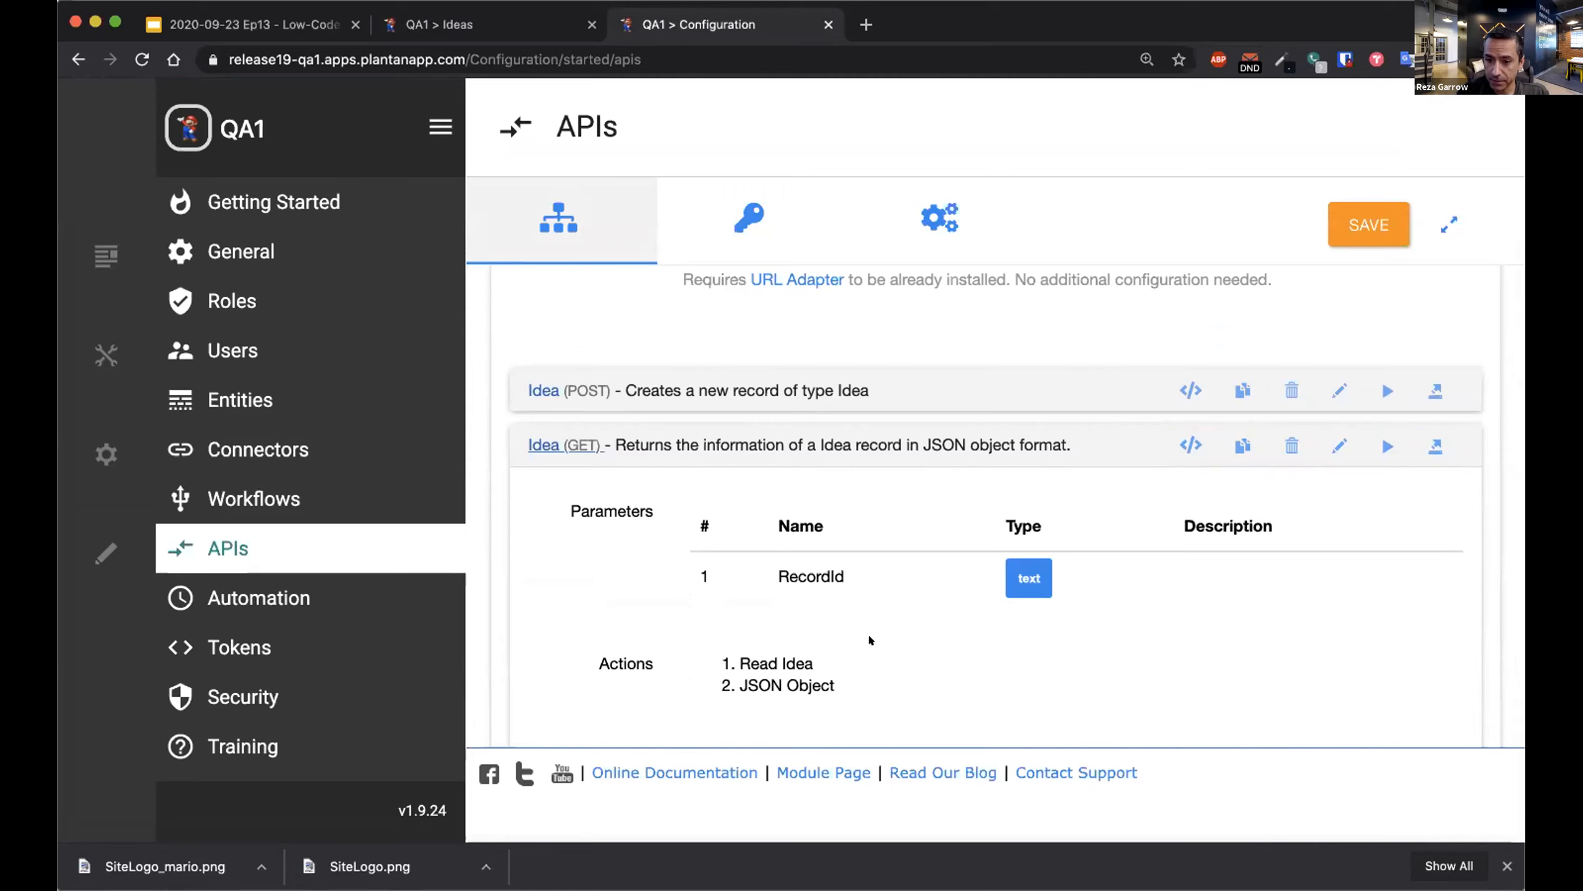
Test the Idea GET method with RecordId 1 and select the returned response text.
click(1371, 443)
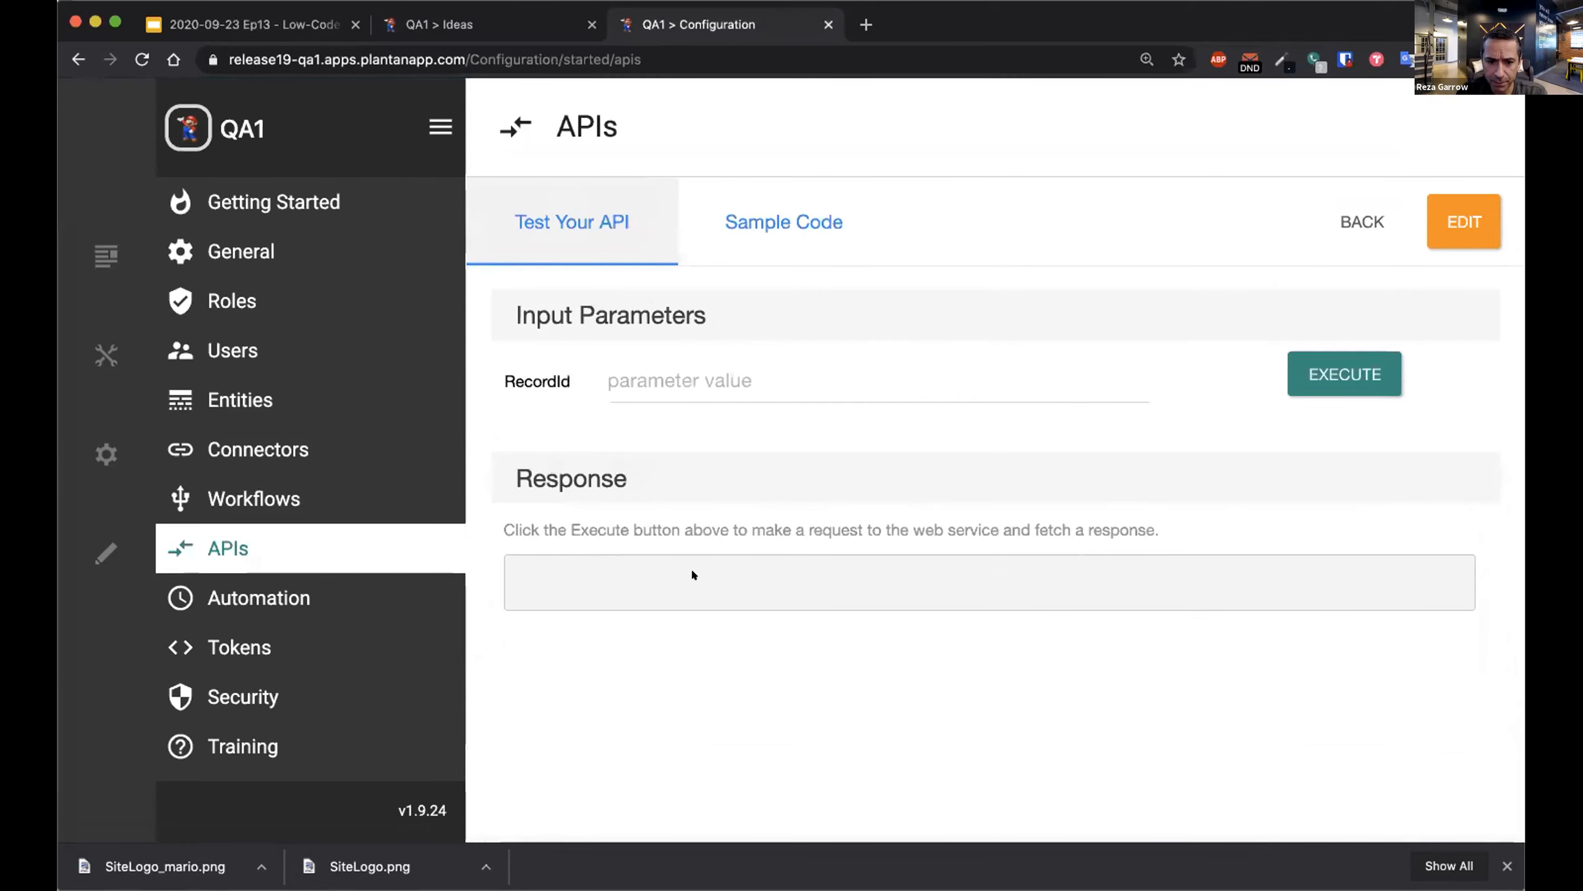
click(673, 377)
text(1)
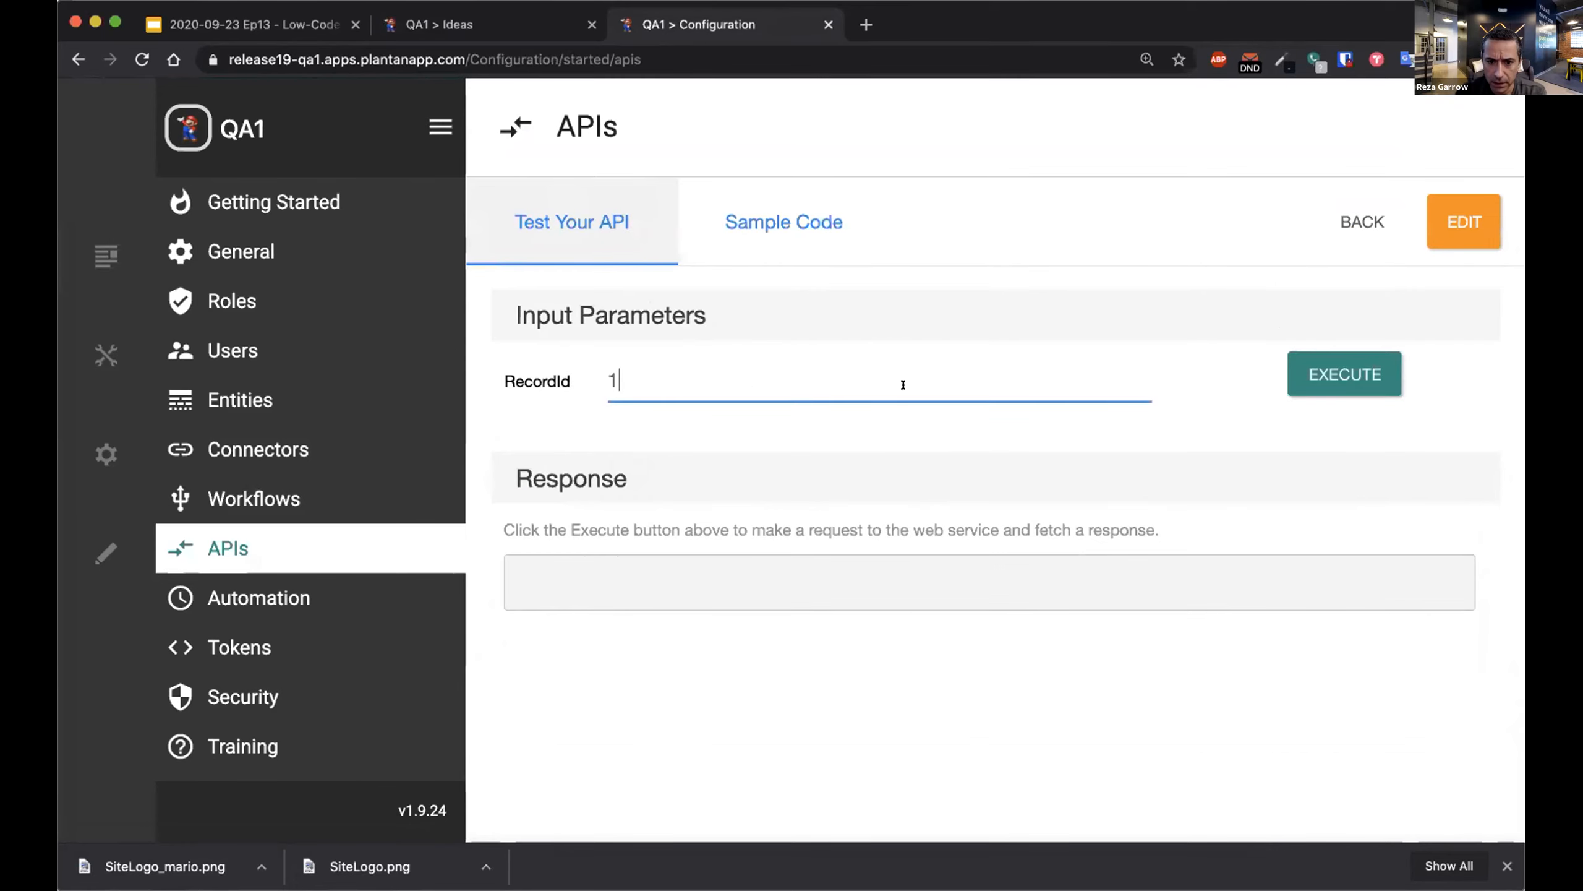
click(1304, 376)
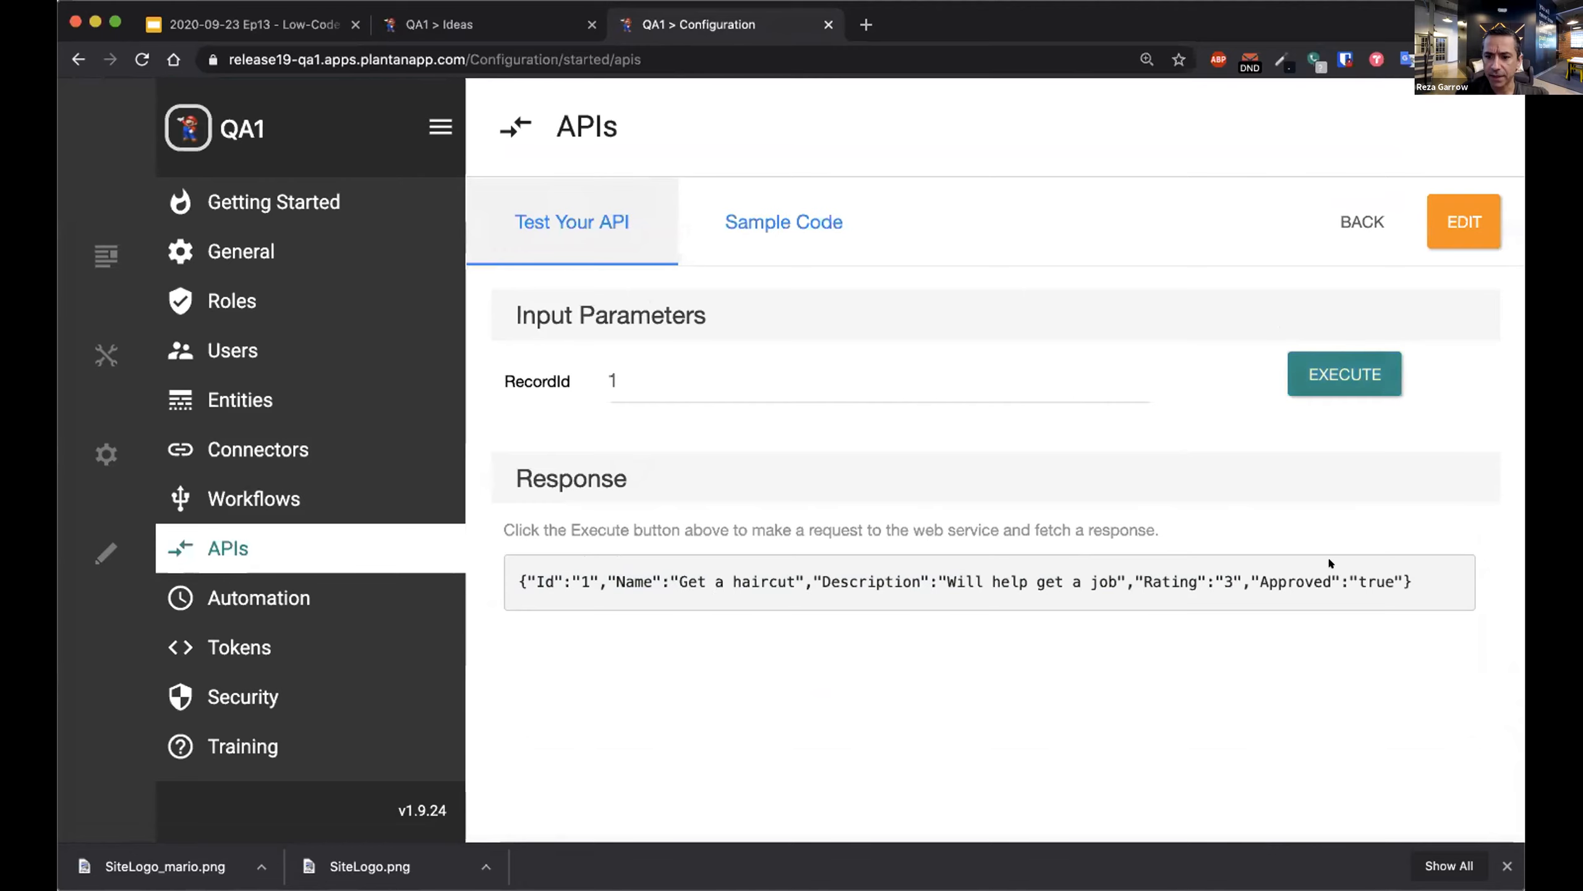
triple_click(1442, 564)
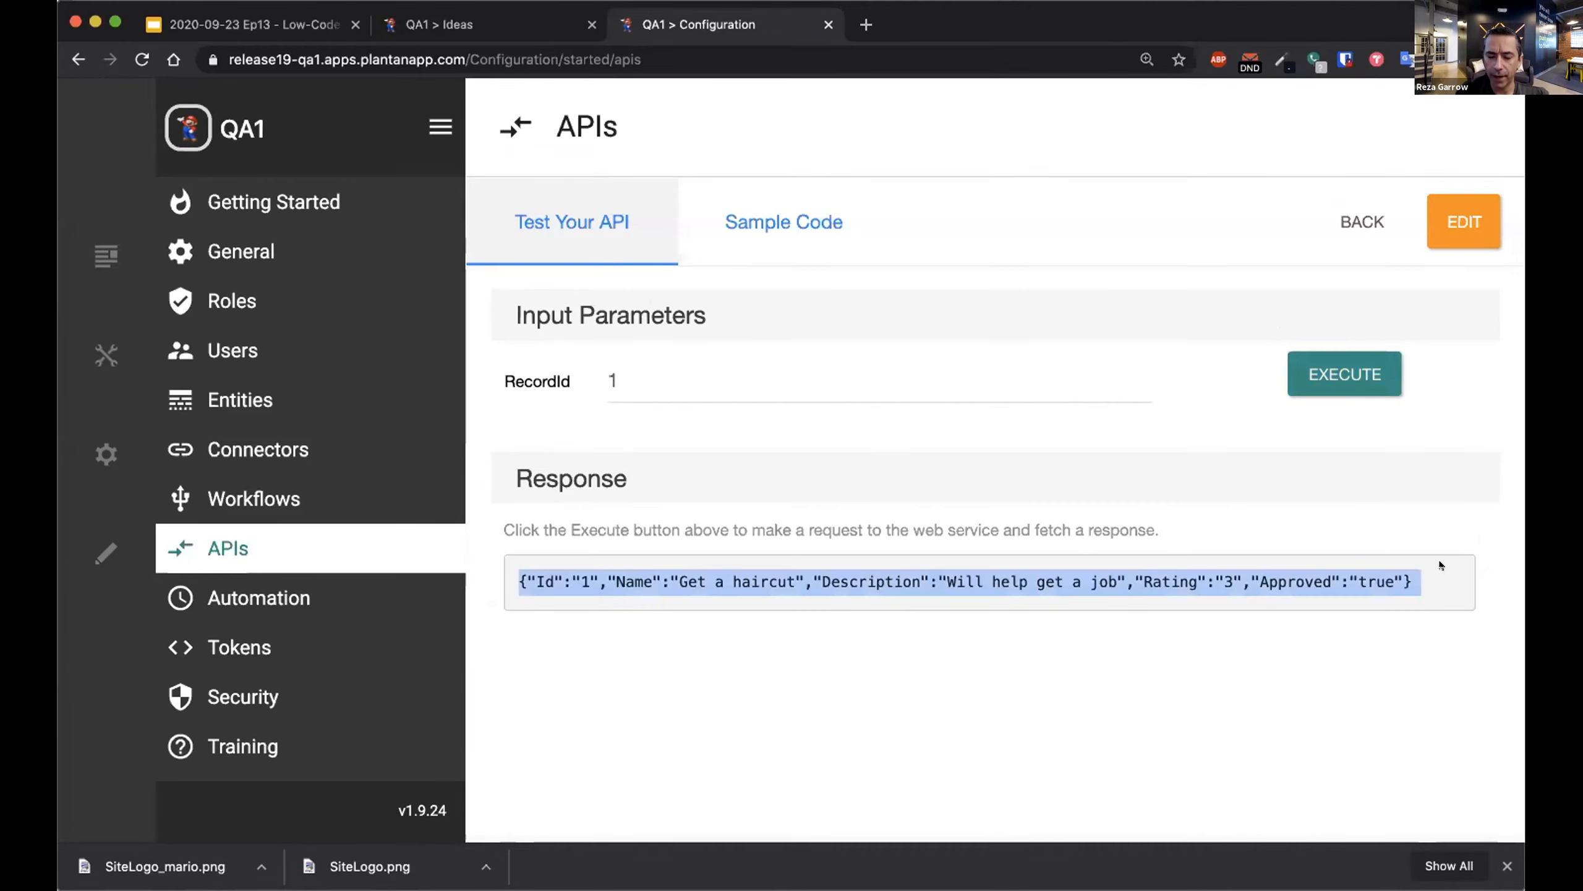
Open the Read All Entities workflow for editing and bring up the settings of its Read All Ideas action.
click(217, 497)
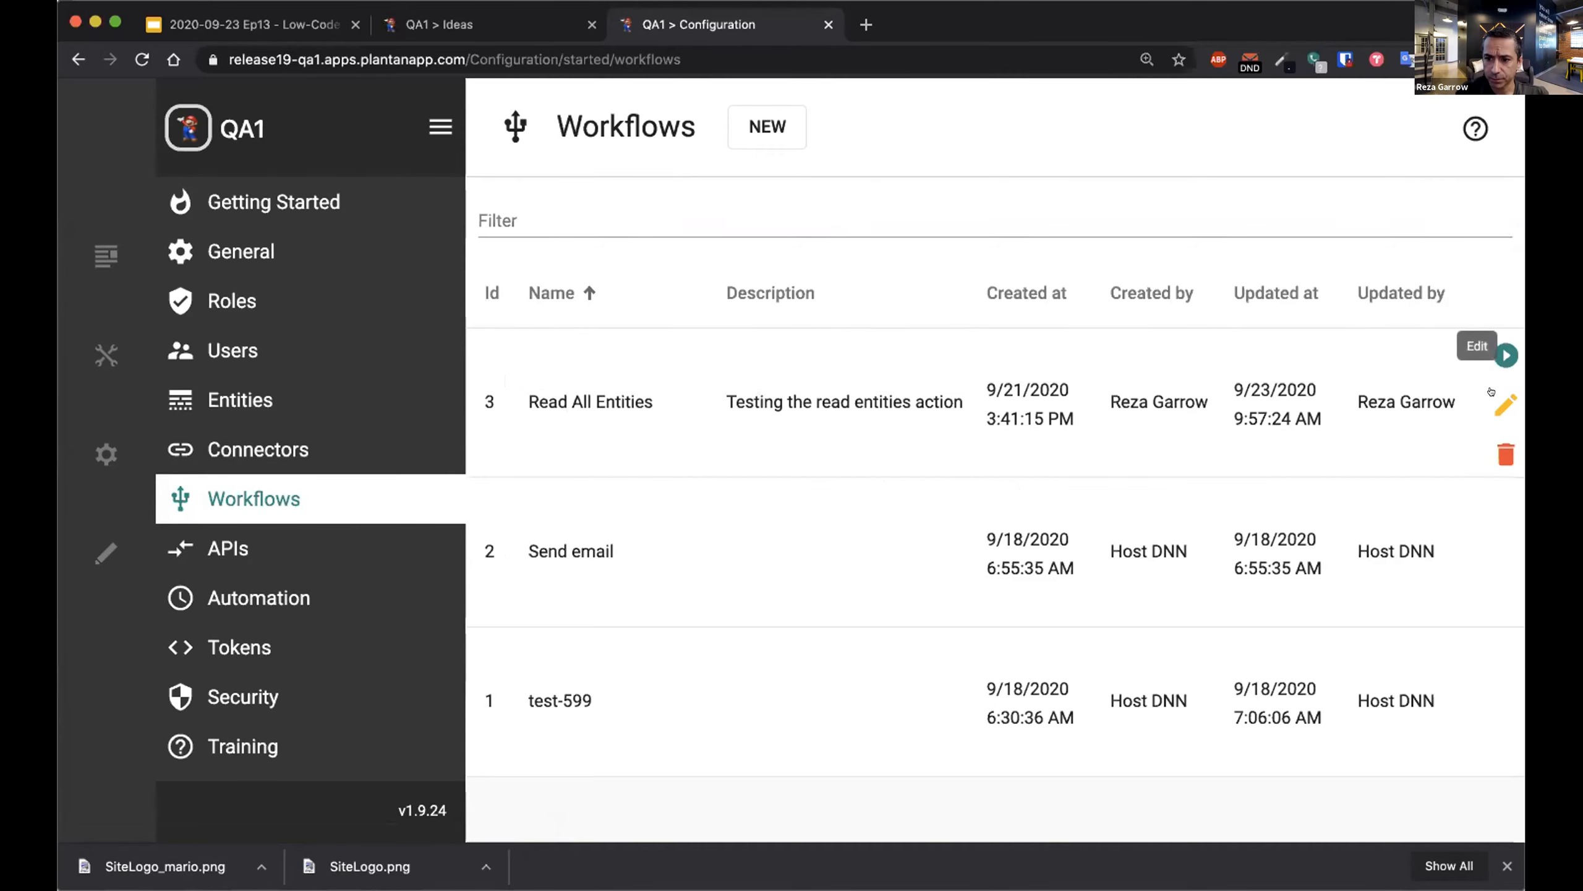
click(1504, 403)
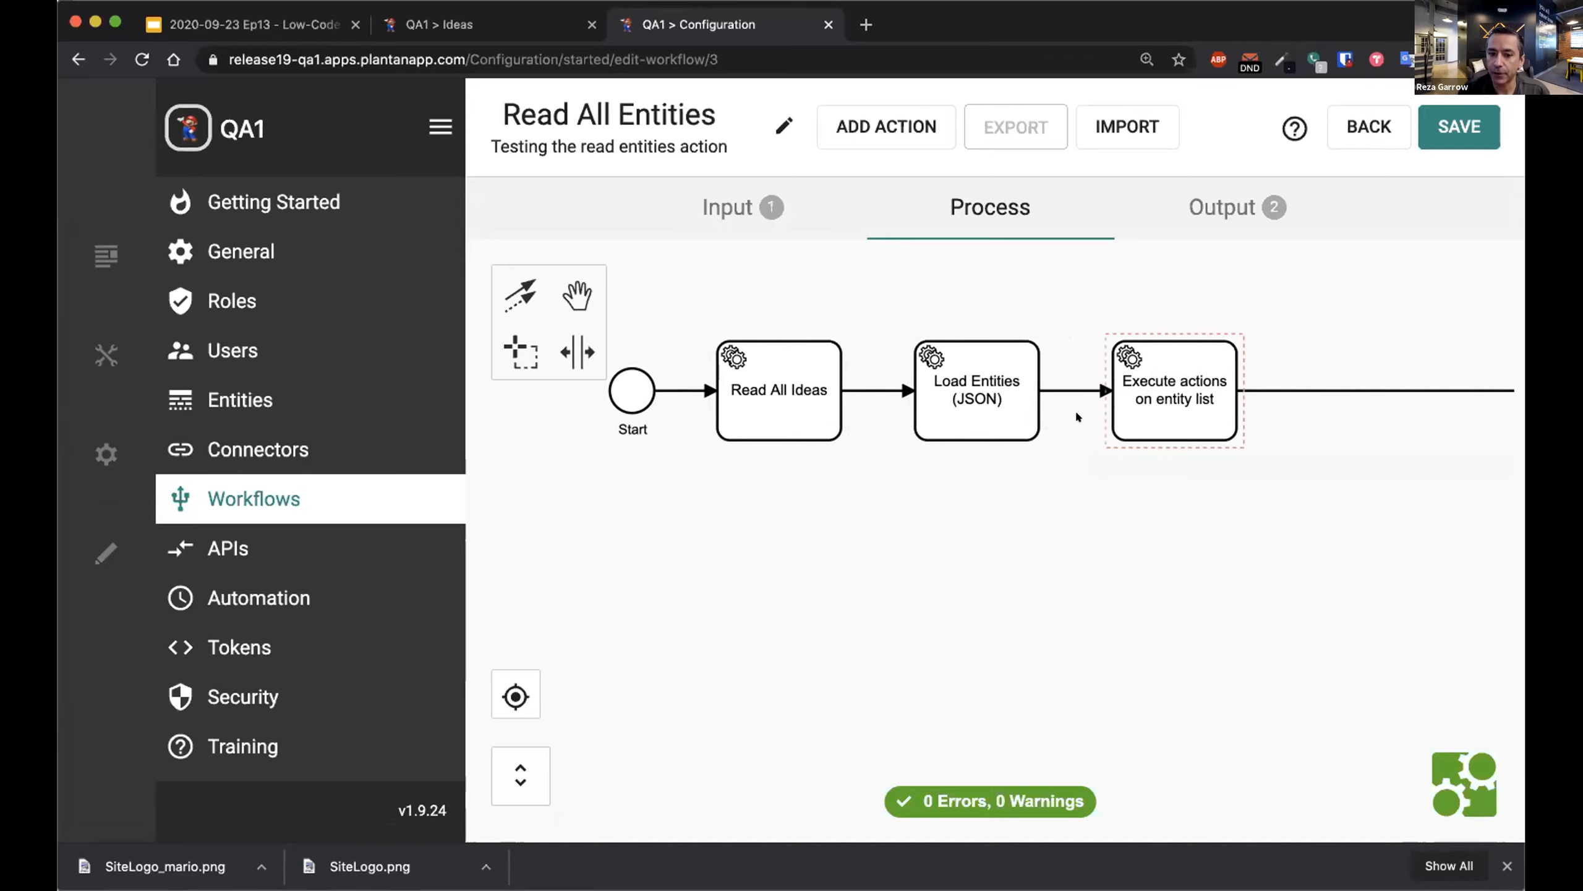
click(718, 385)
click(757, 396)
double_click(757, 399)
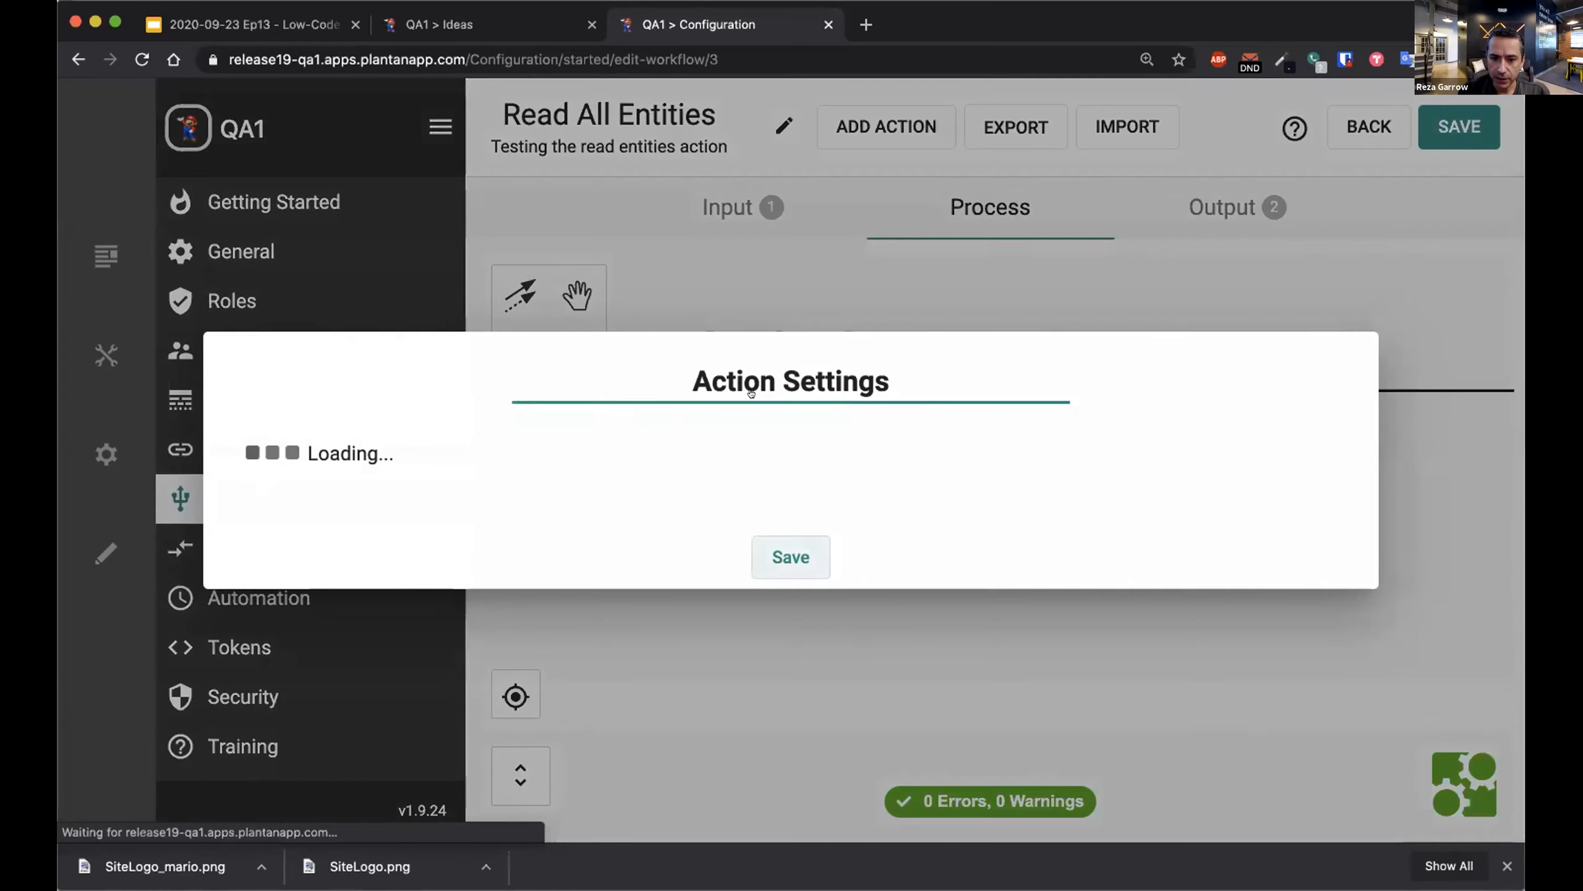
Set the Read All Ideas action's maximum number of records to 100 and save the action settings.
scroll(757, 388, down, 1)
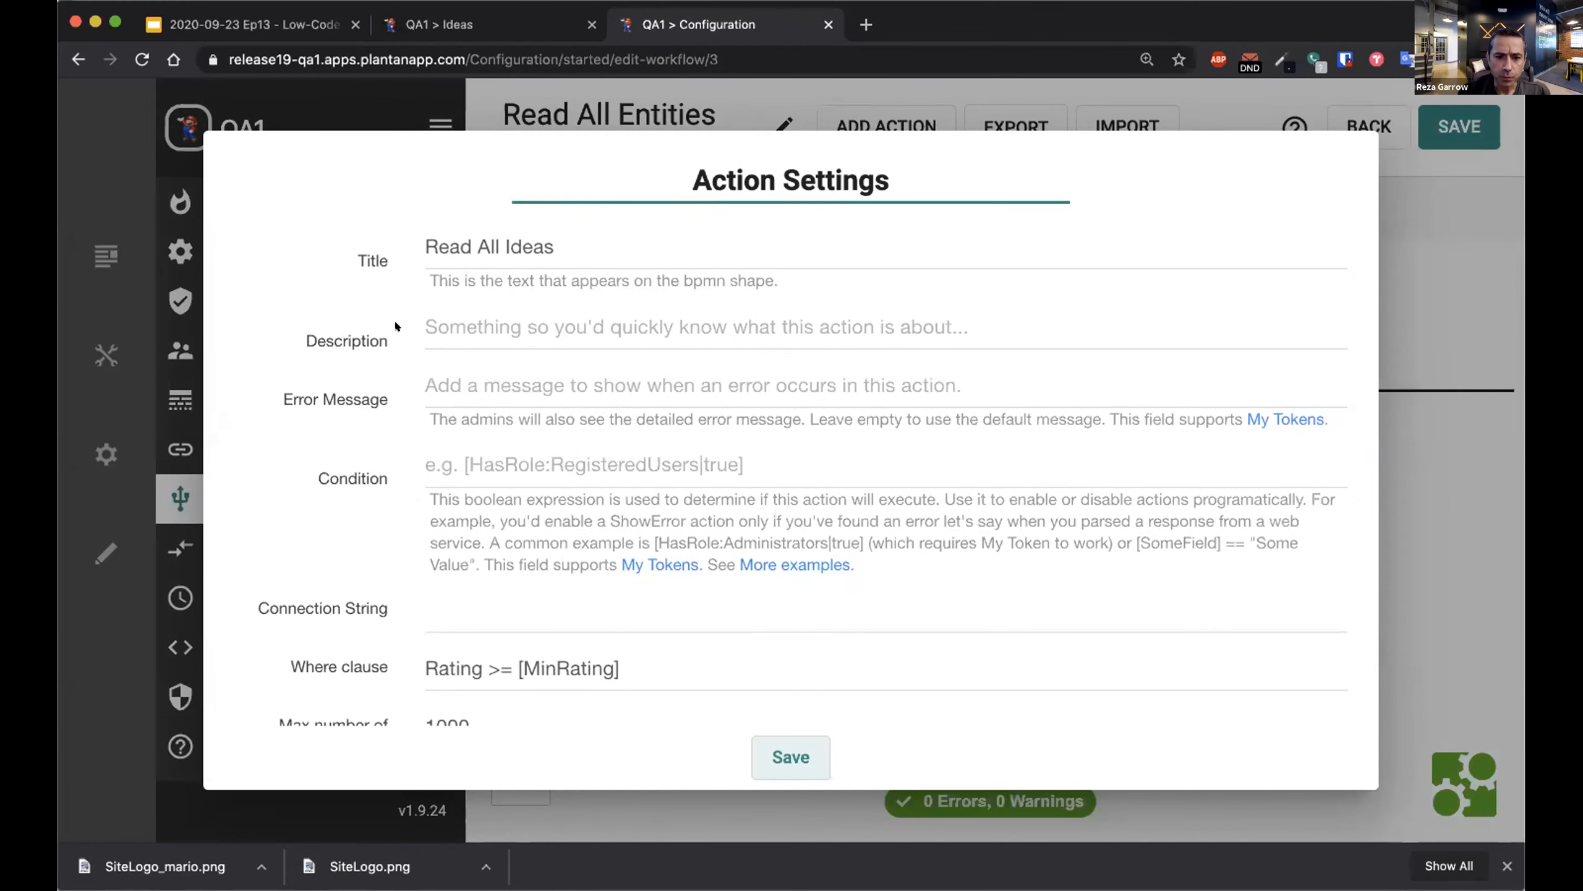
scroll(446, 275, down, 4)
scroll(455, 277, up, 5)
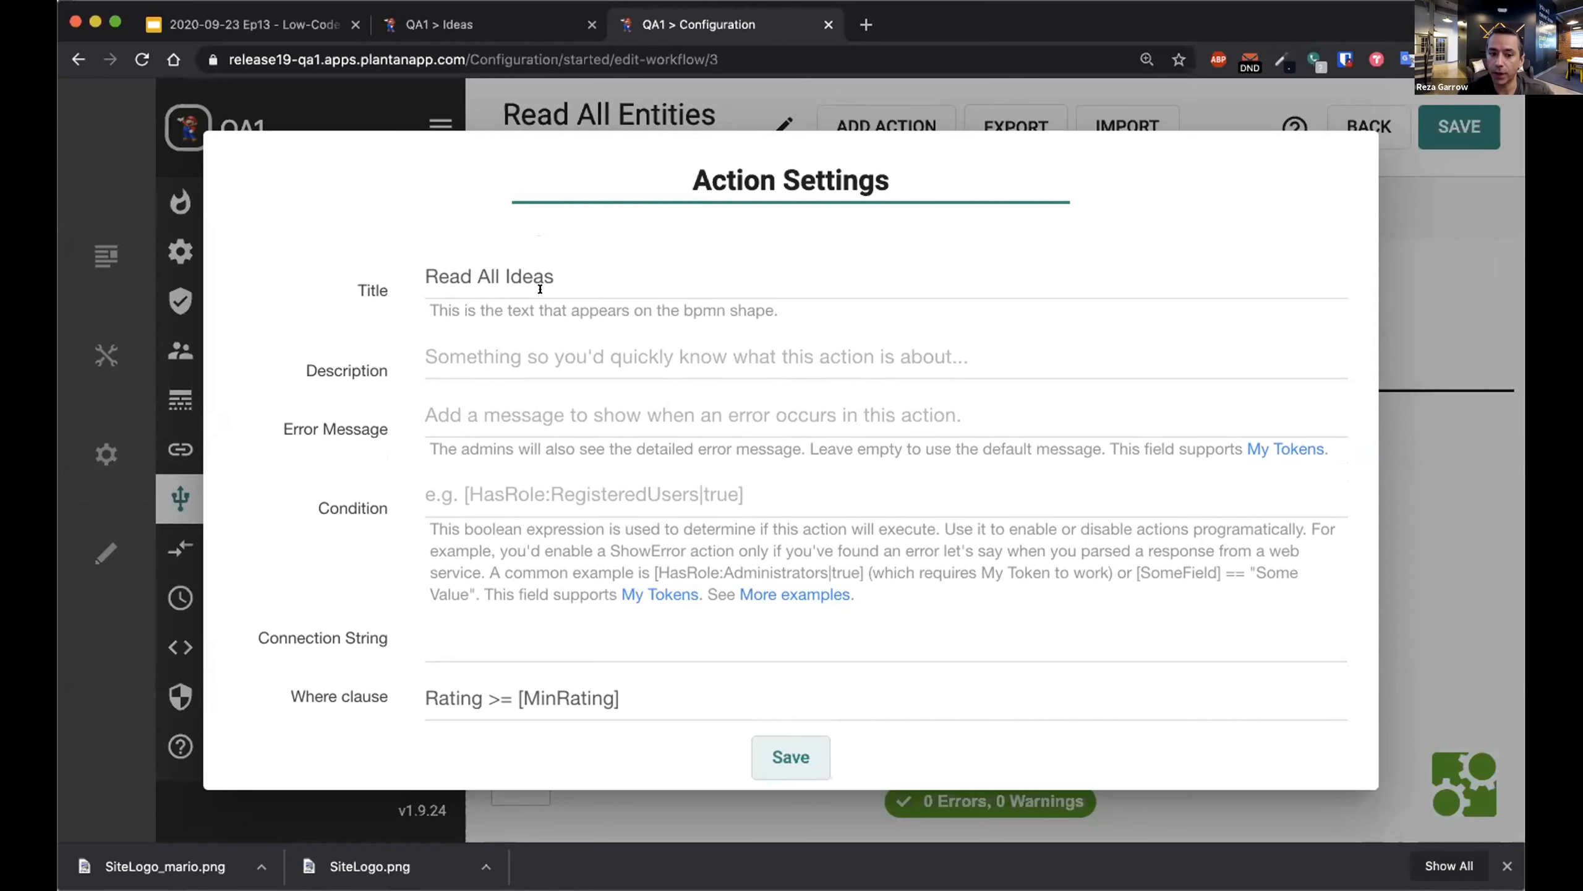
scroll(540, 289, down, 5)
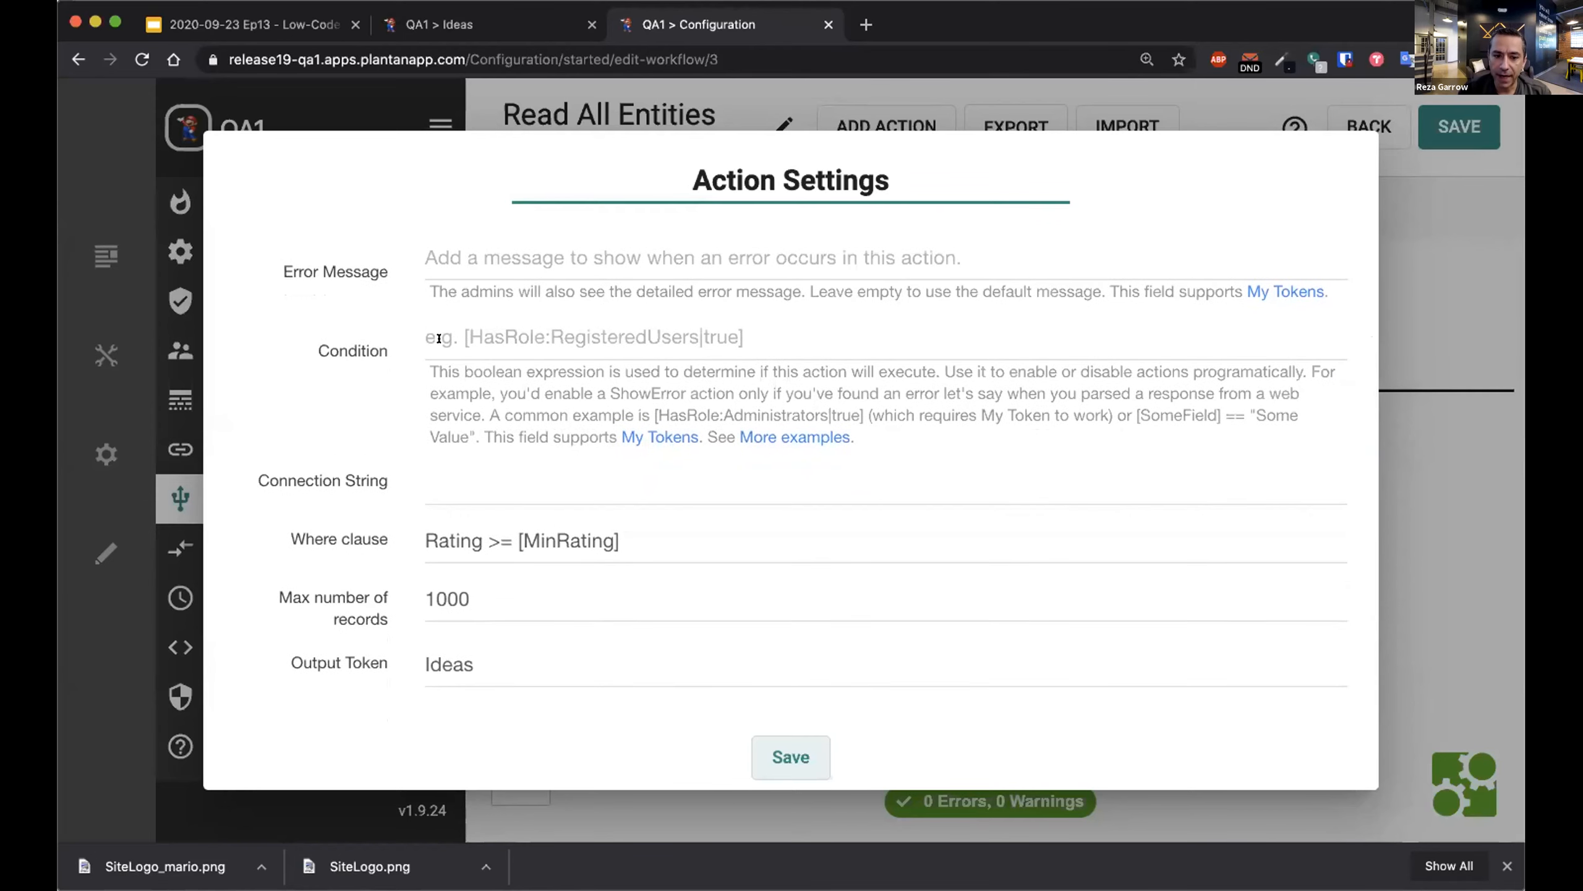
scroll(442, 340, up, 2)
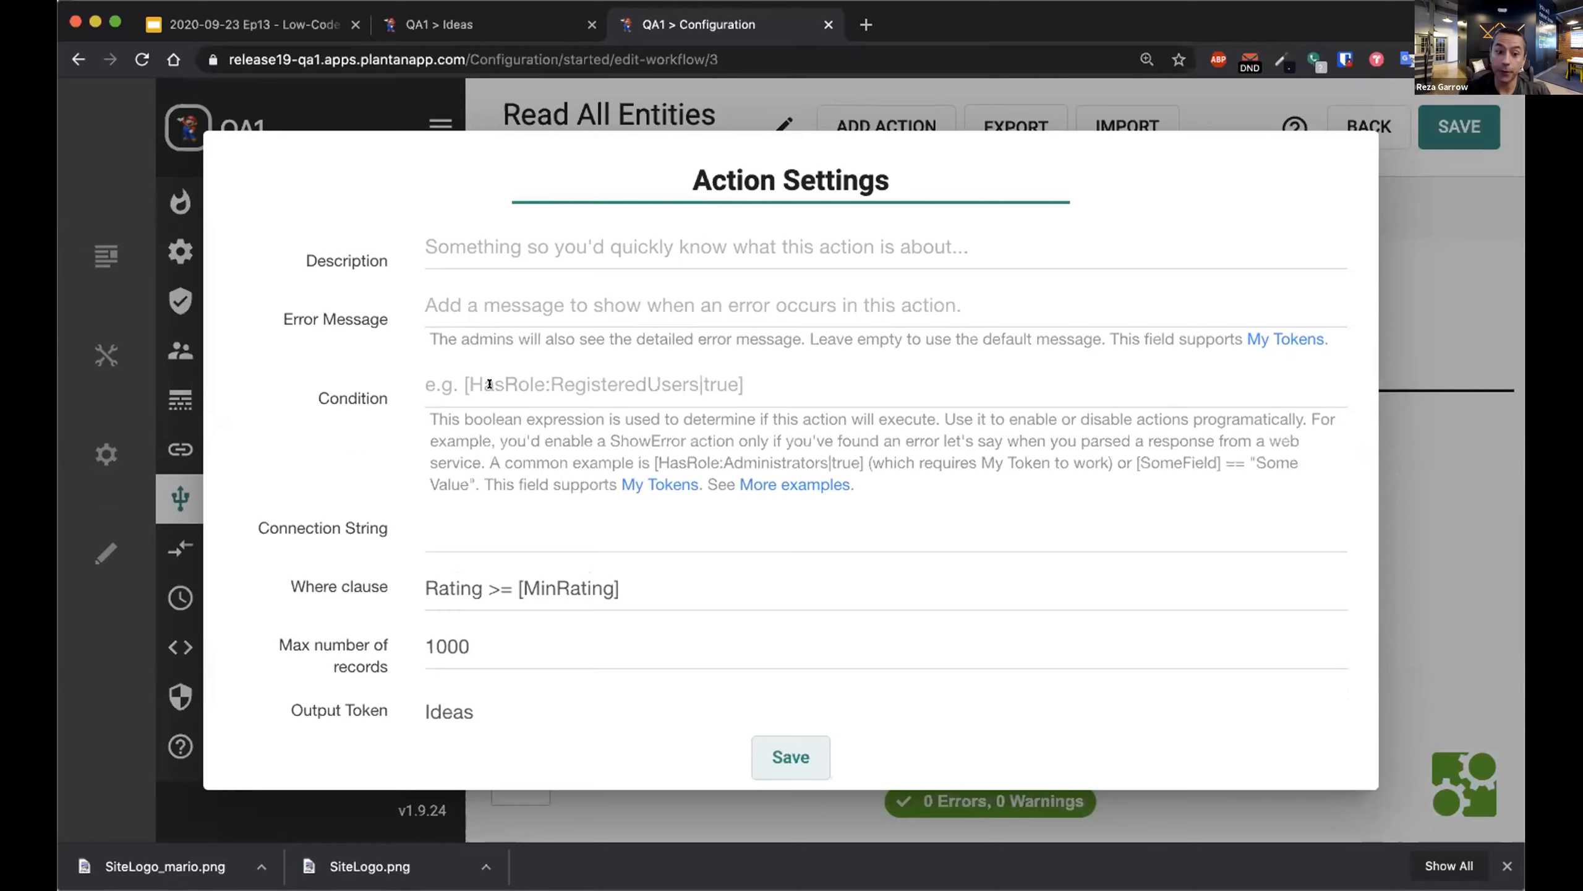
scroll(489, 438, down, 2)
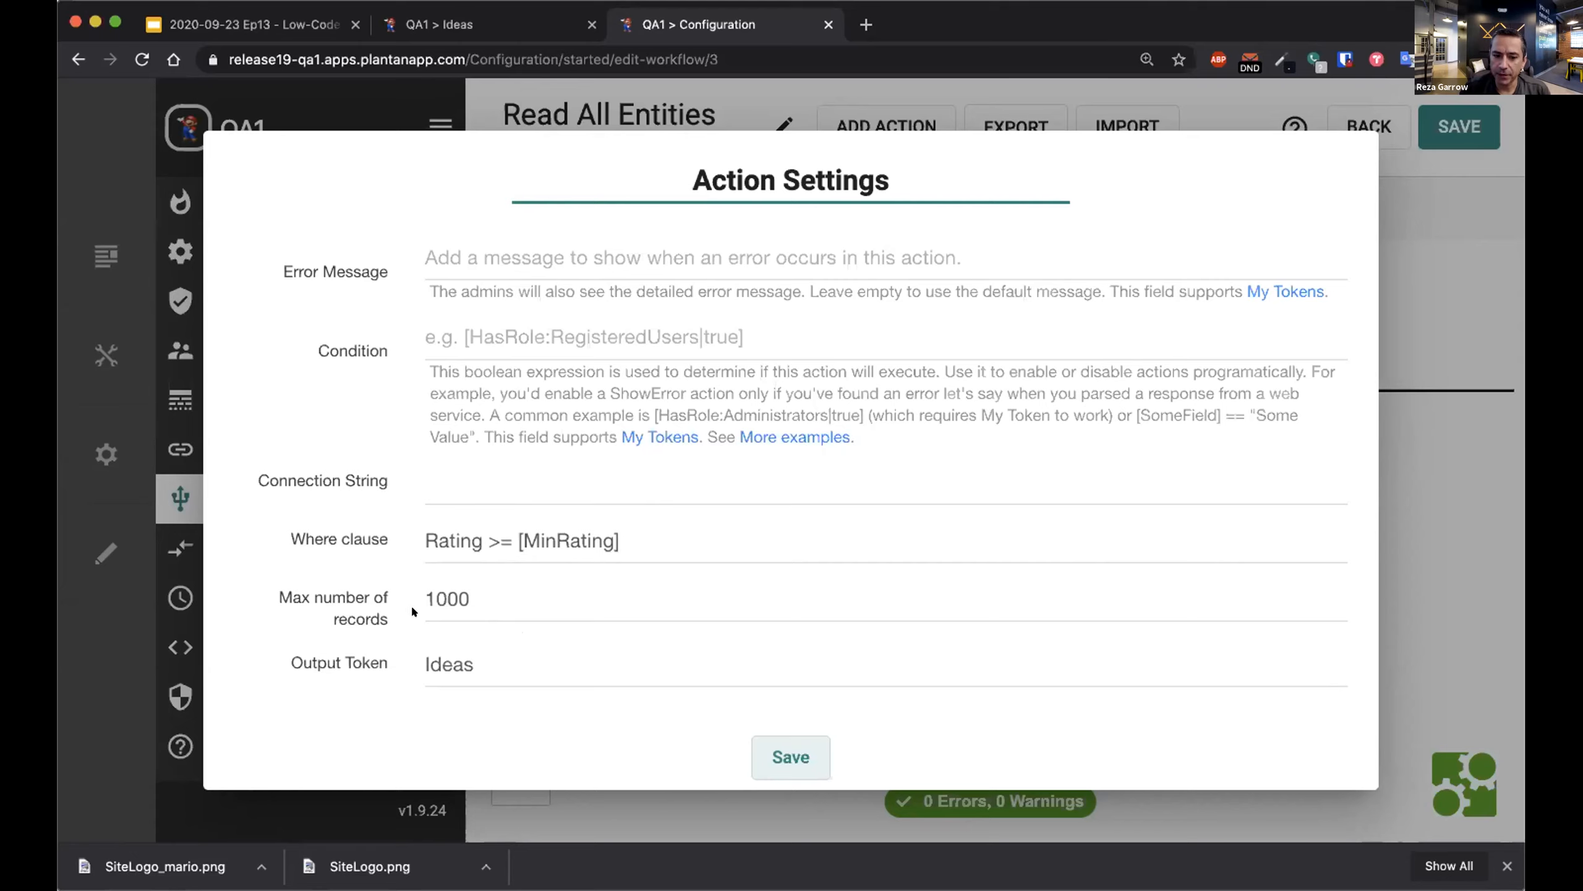
double_click(457, 593)
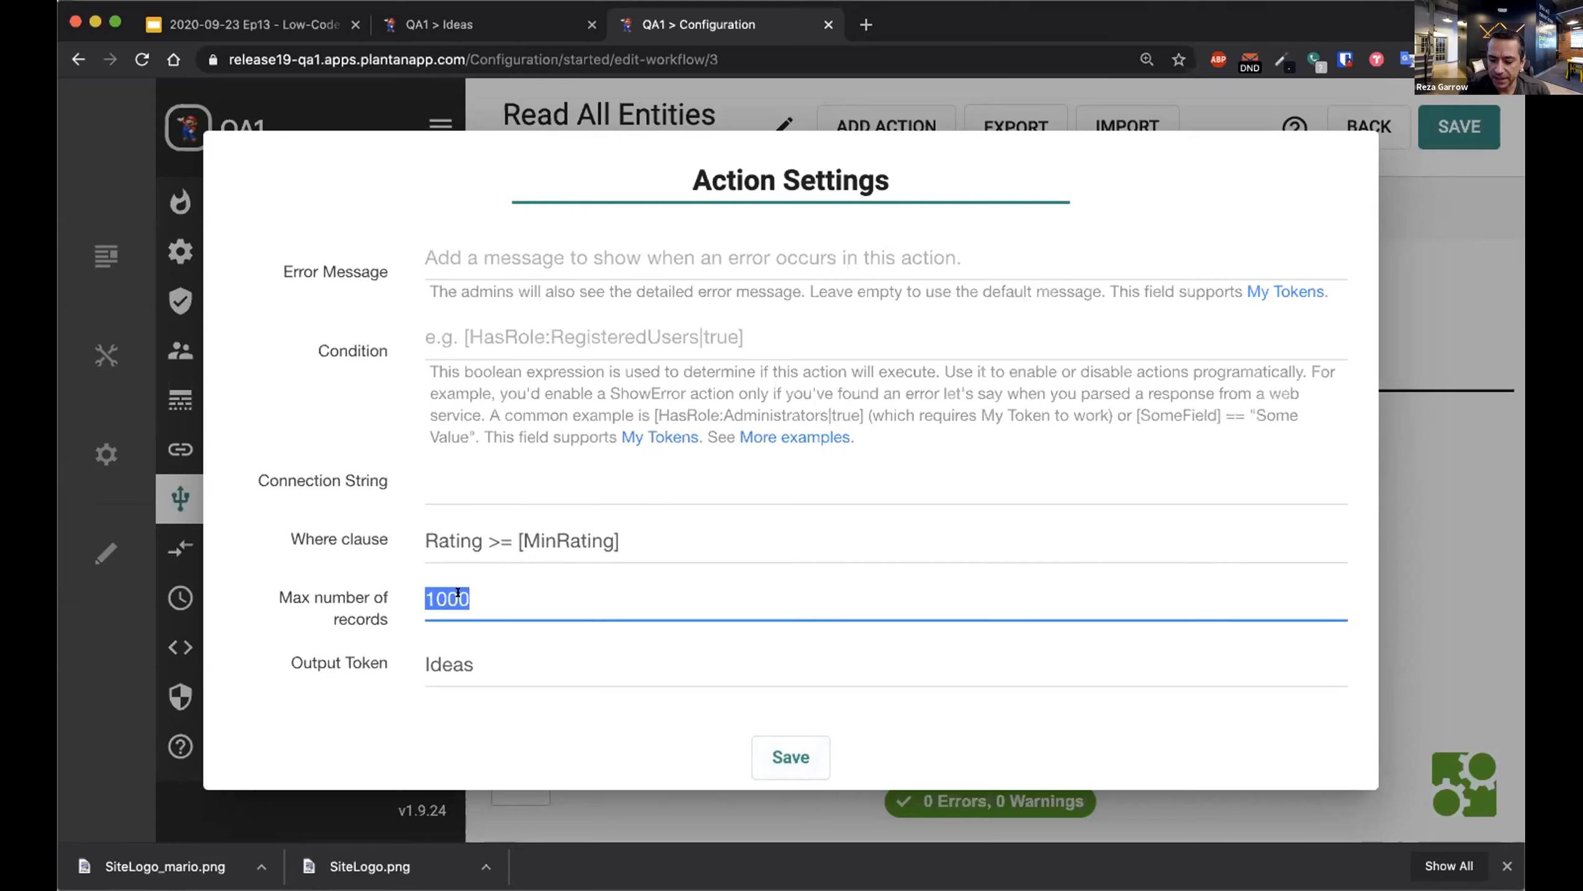
key(BackSpace)
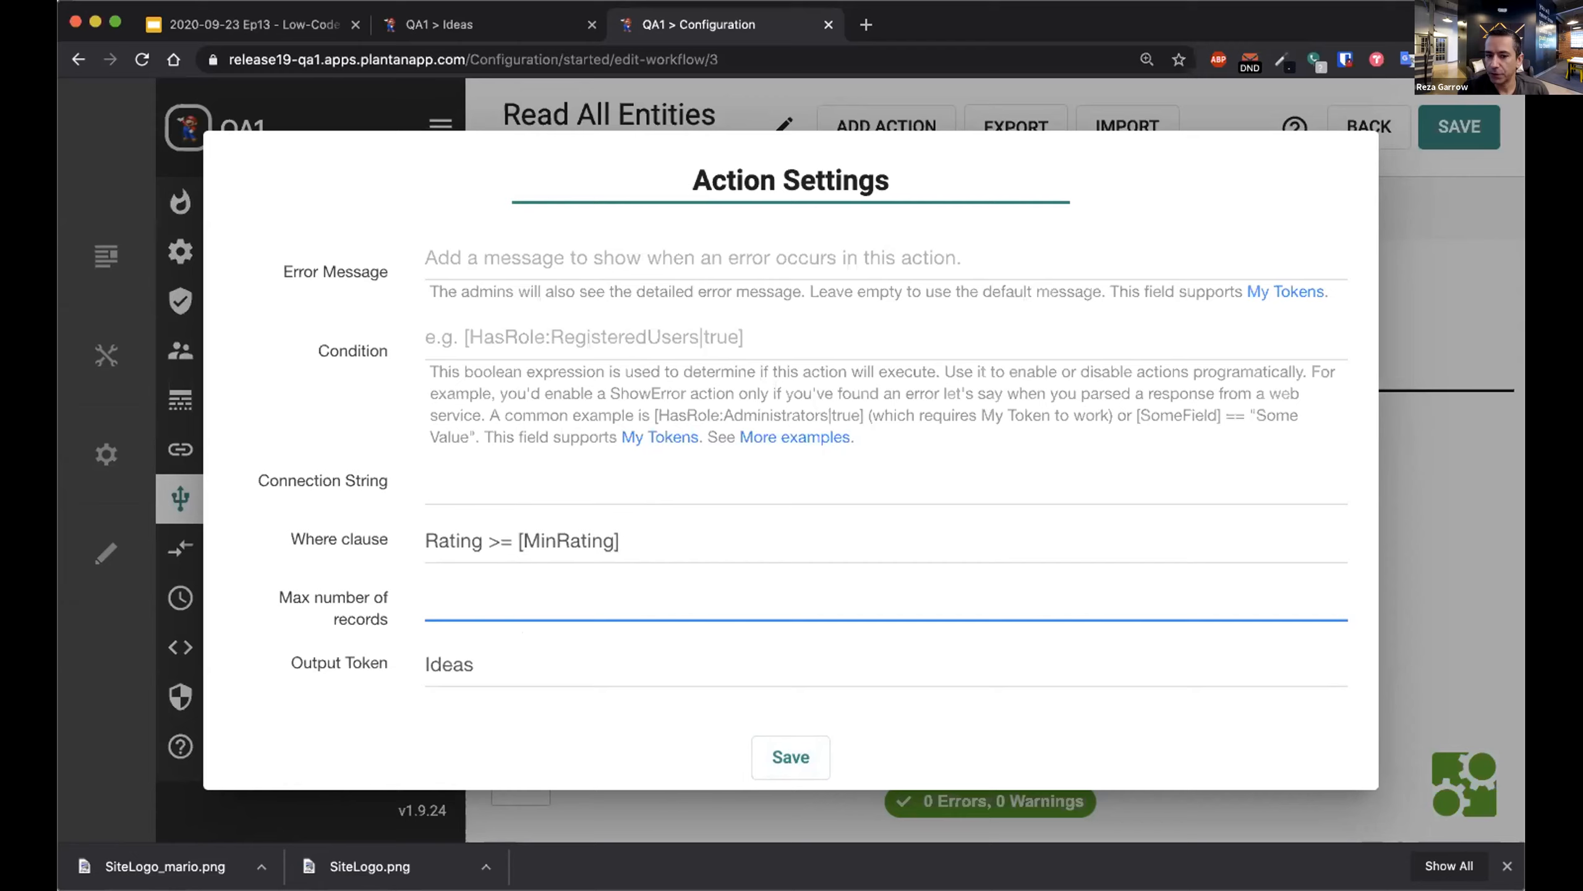
text(100)
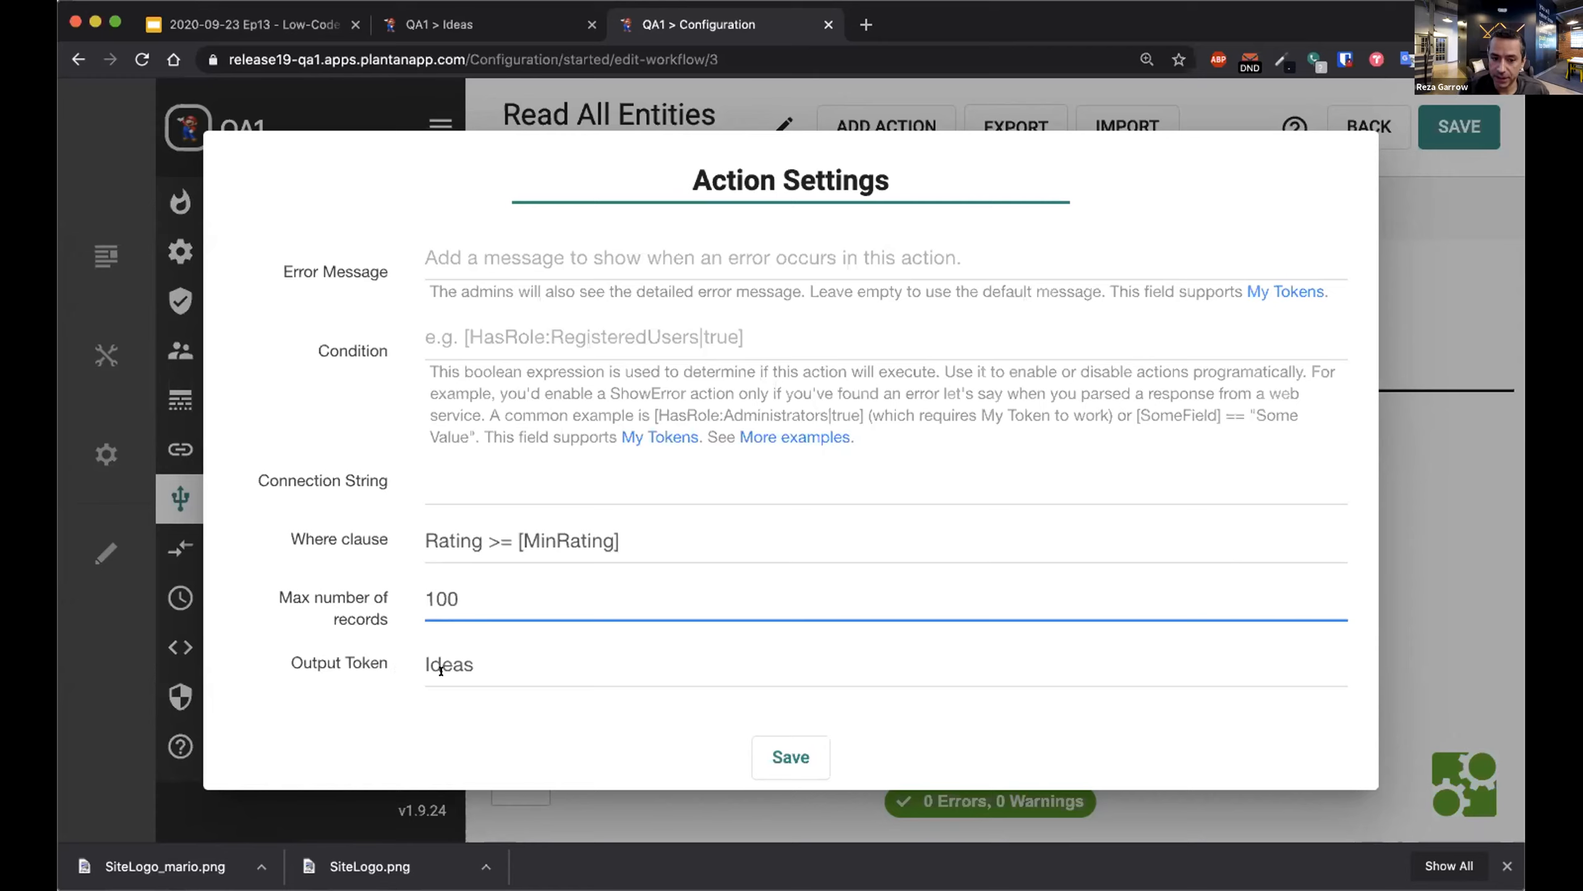
click(766, 743)
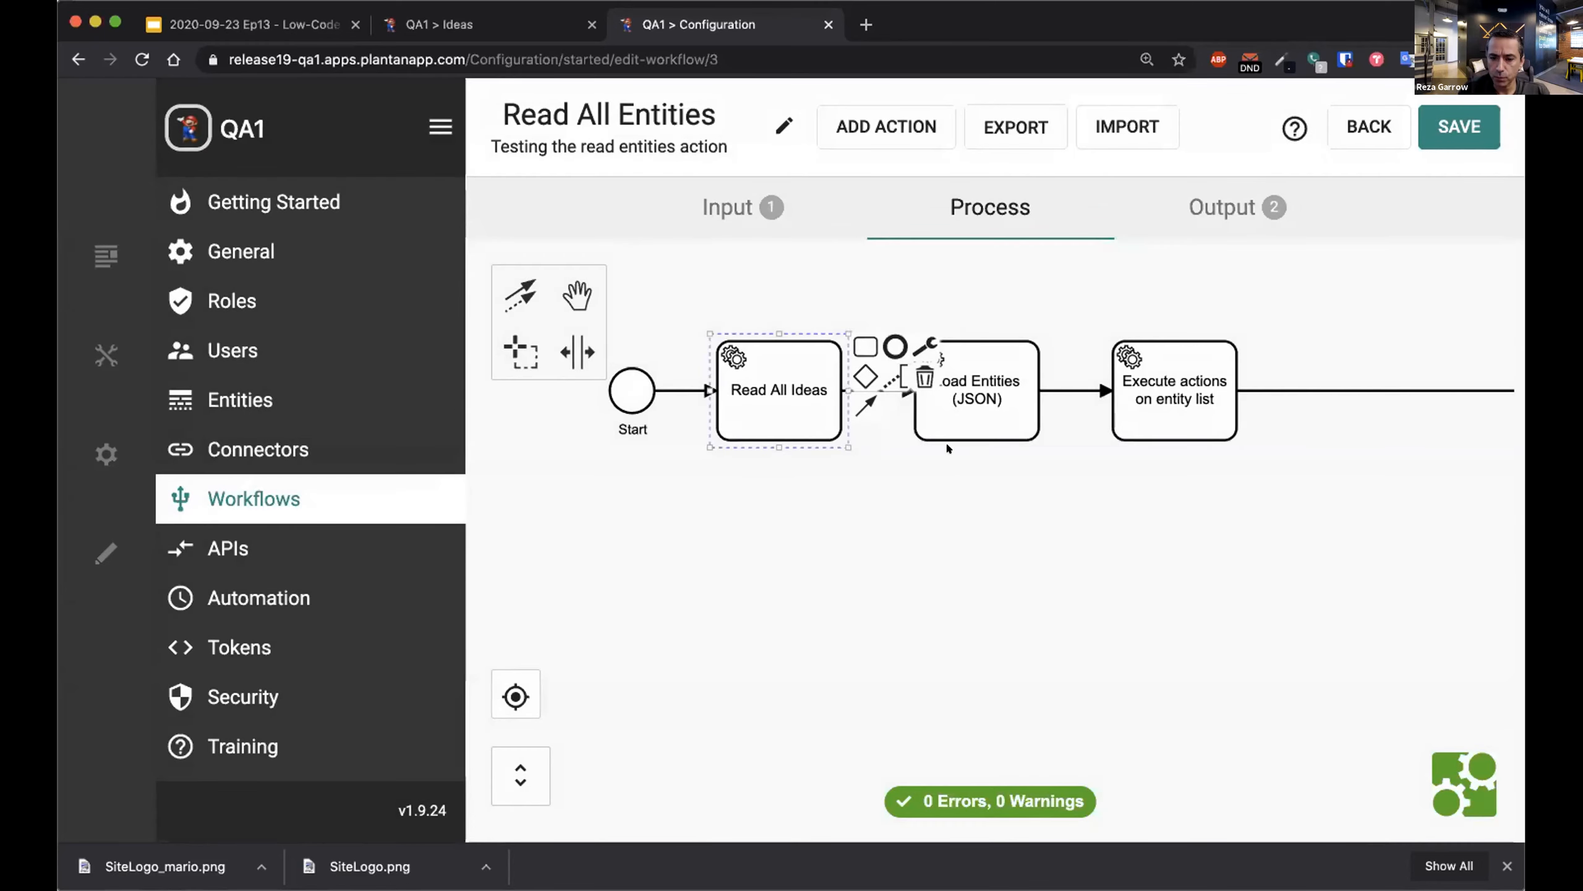
Examine the Load Entities (JSON) action's settings, including JSON model, entity name and error handling, and close them by saving.
double_click(945, 433)
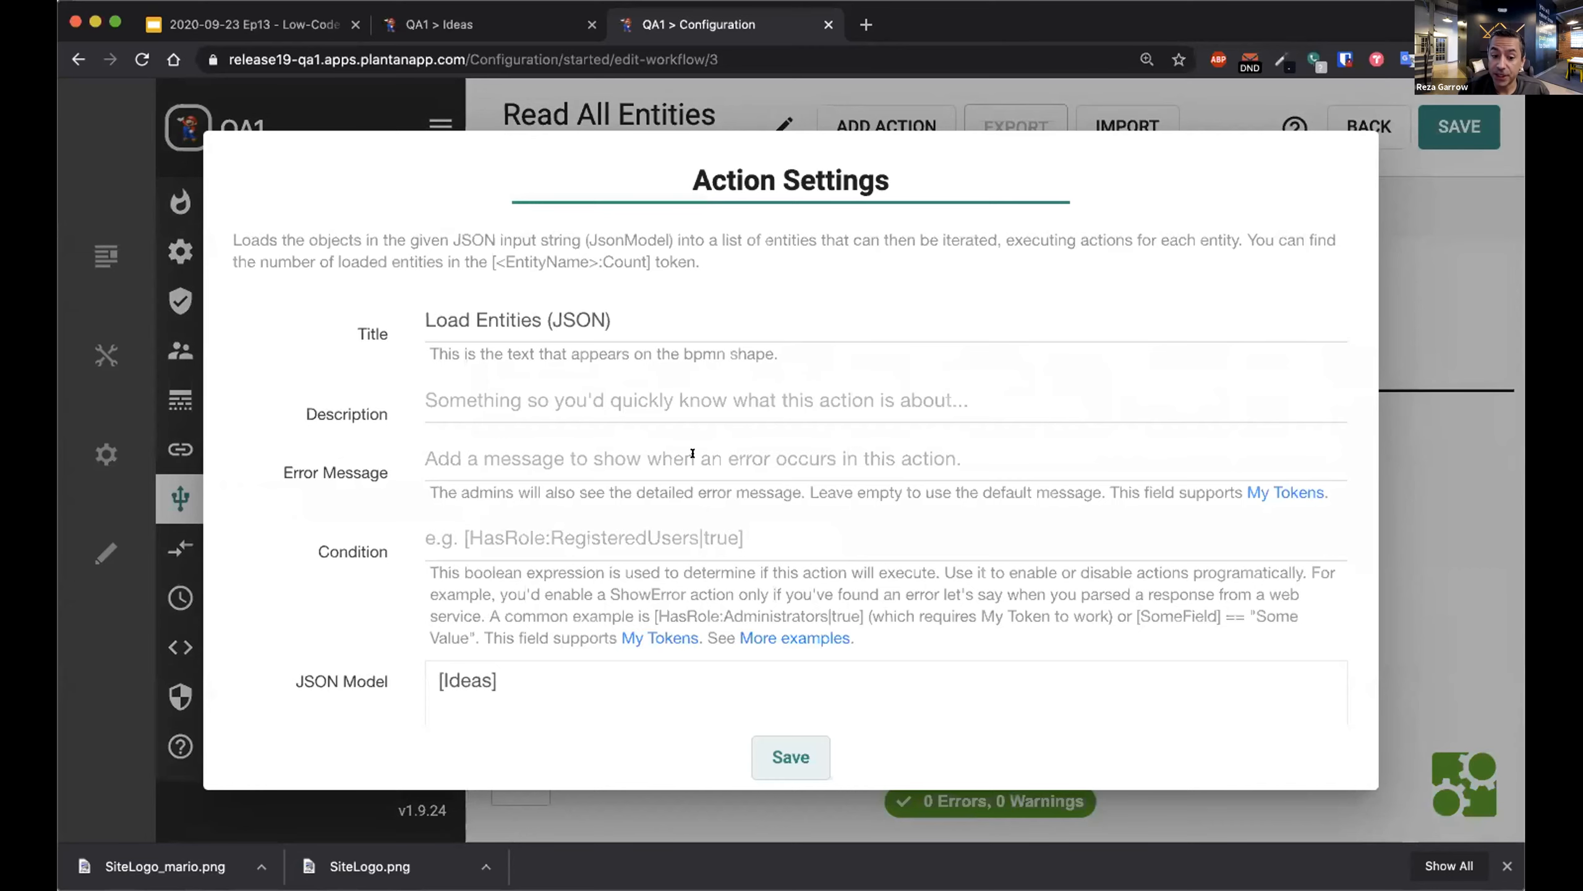
scroll(696, 455, down, 3)
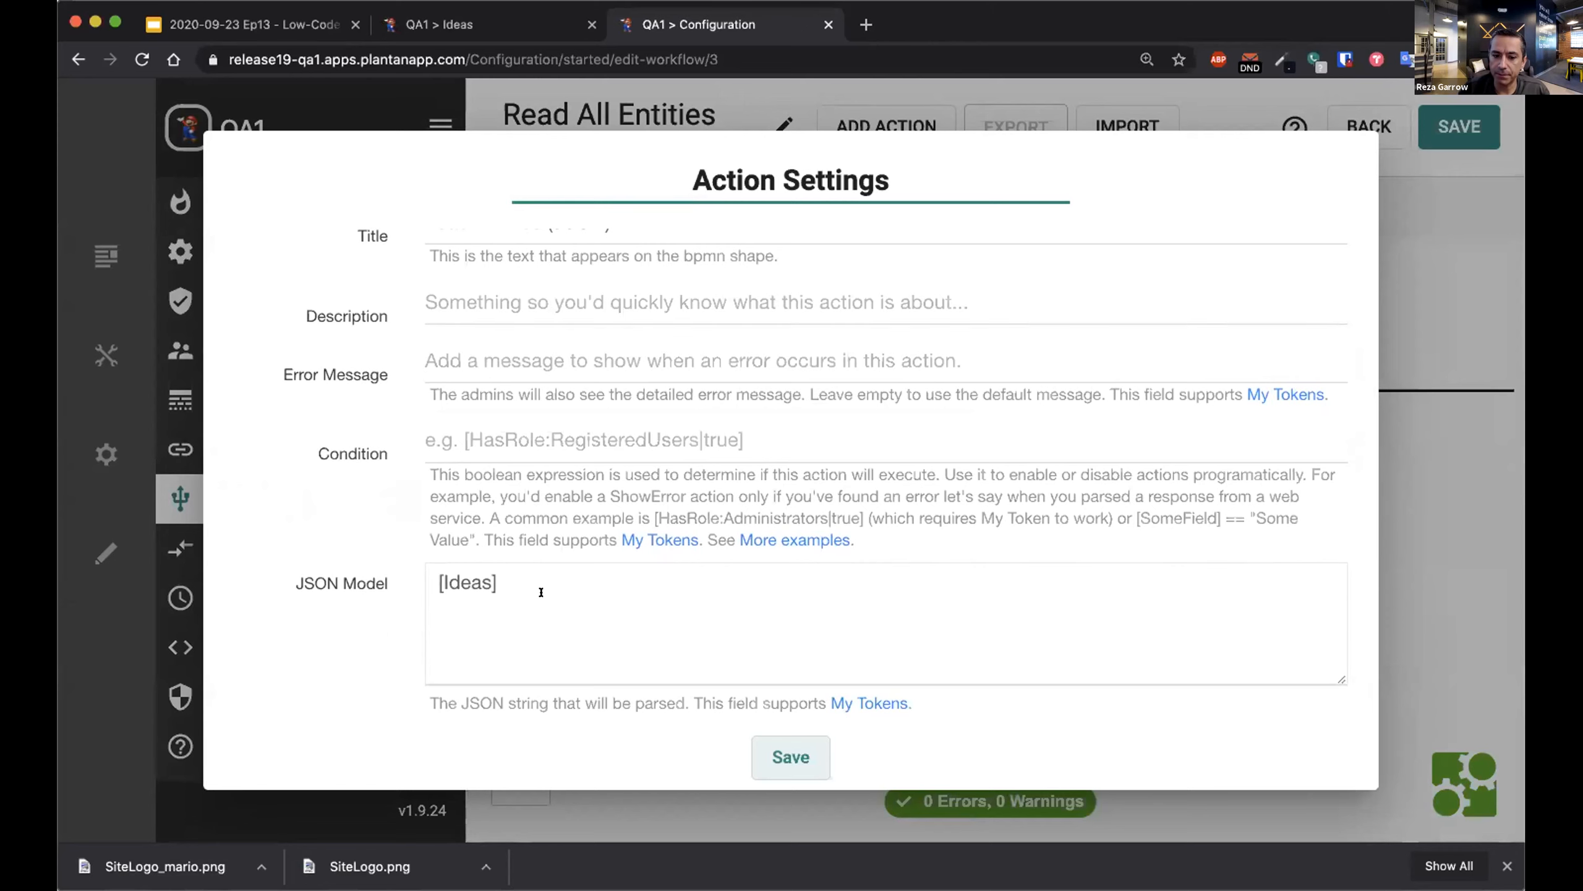
scroll(541, 592, up, 2)
scroll(539, 594, down, 1)
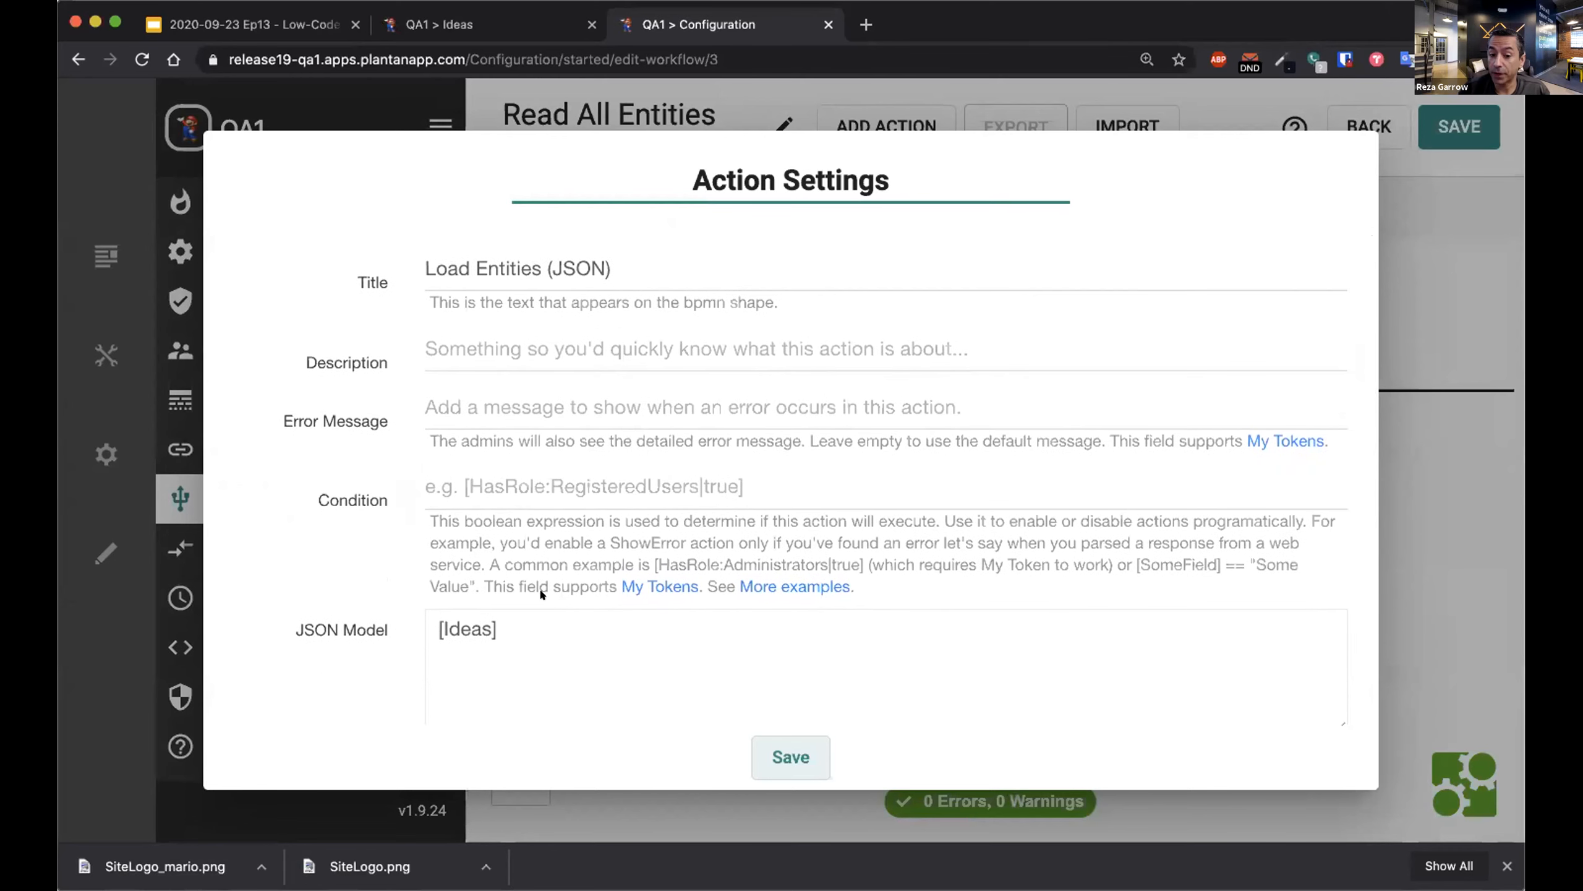
scroll(542, 594, down, 2)
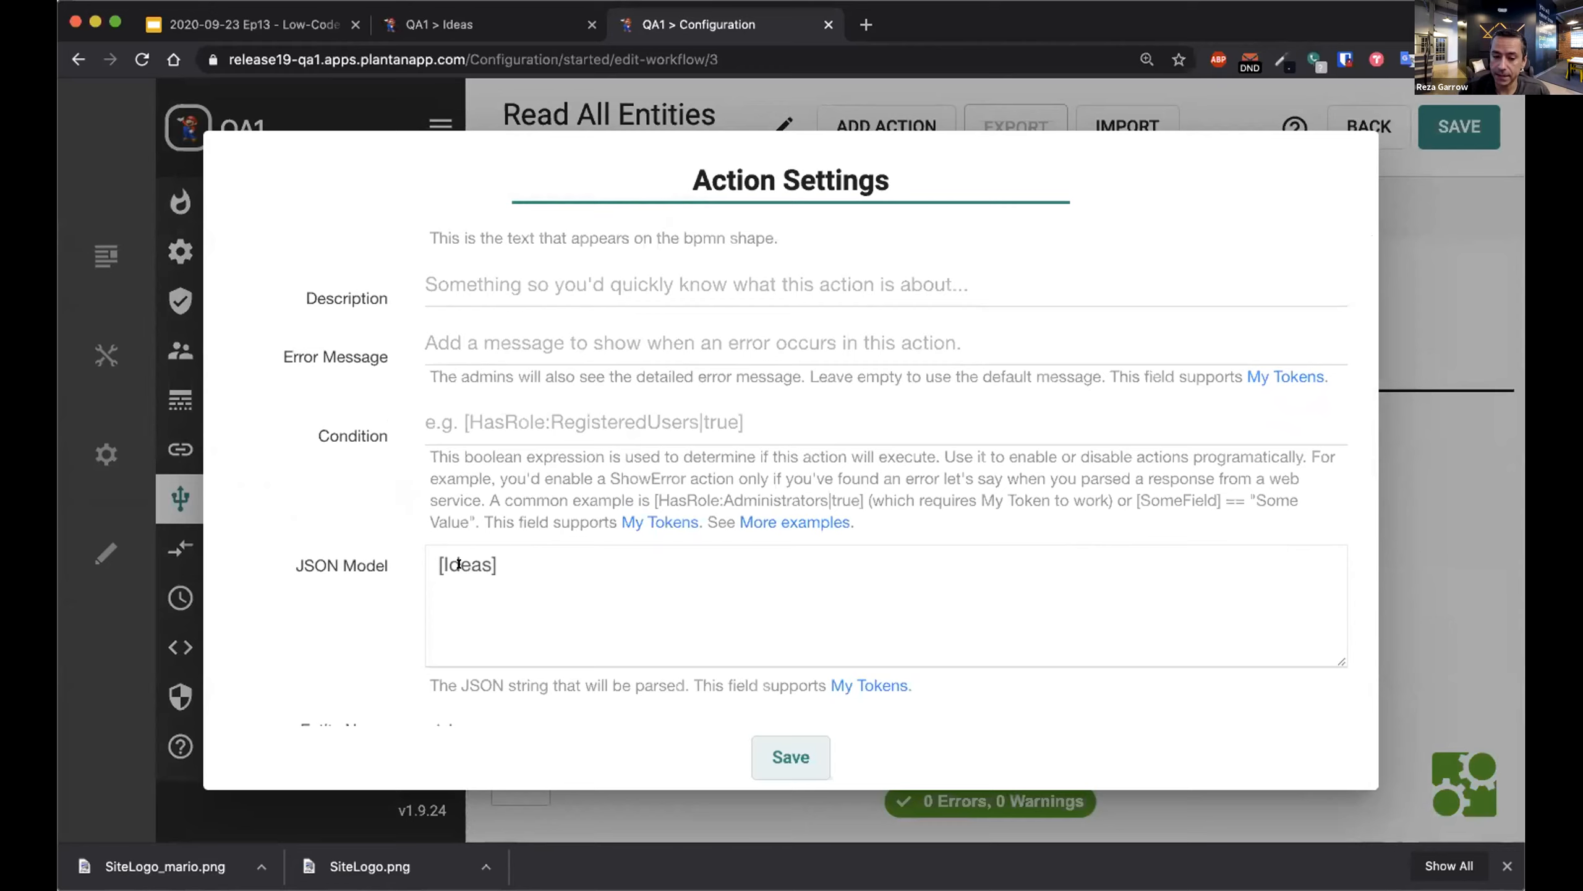
click(518, 562)
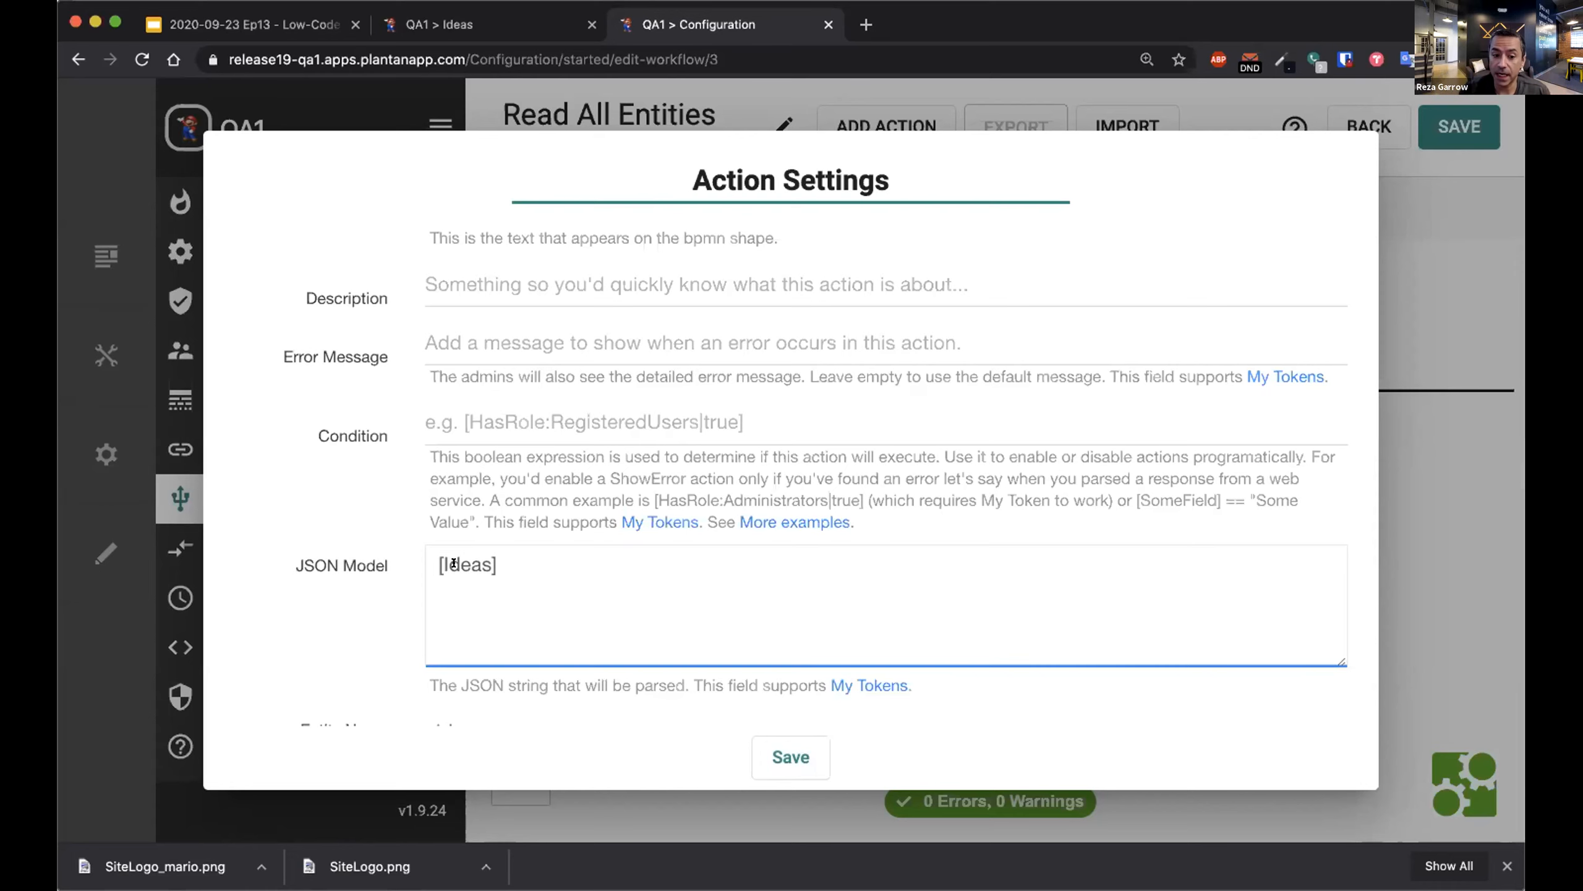
scroll(454, 564, down, 2)
scroll(453, 563, down, 1)
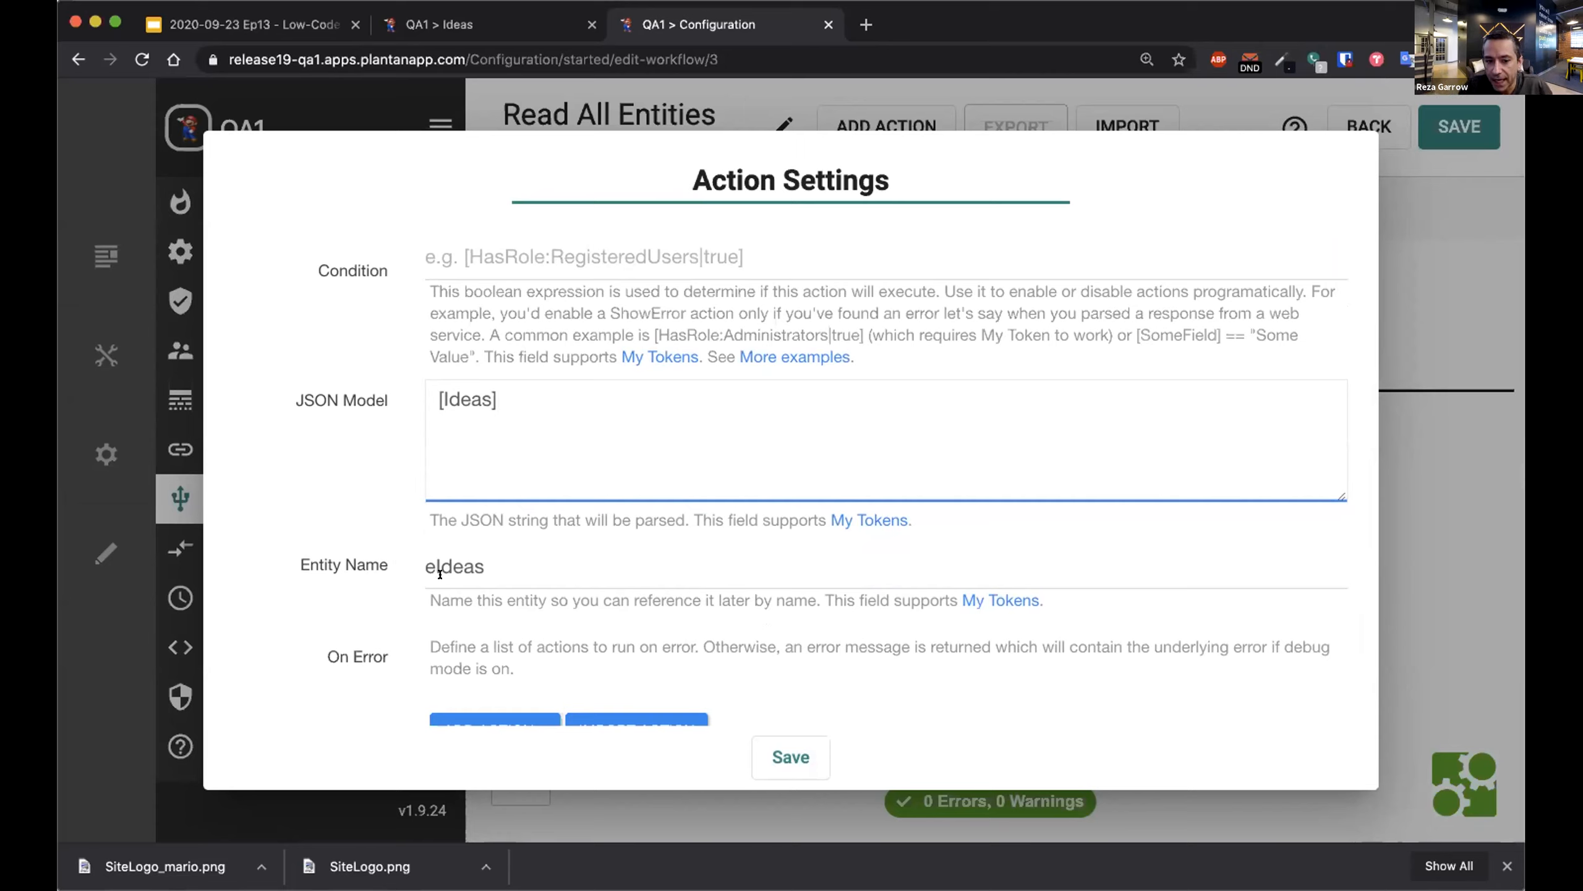
scroll(440, 574, down, 2)
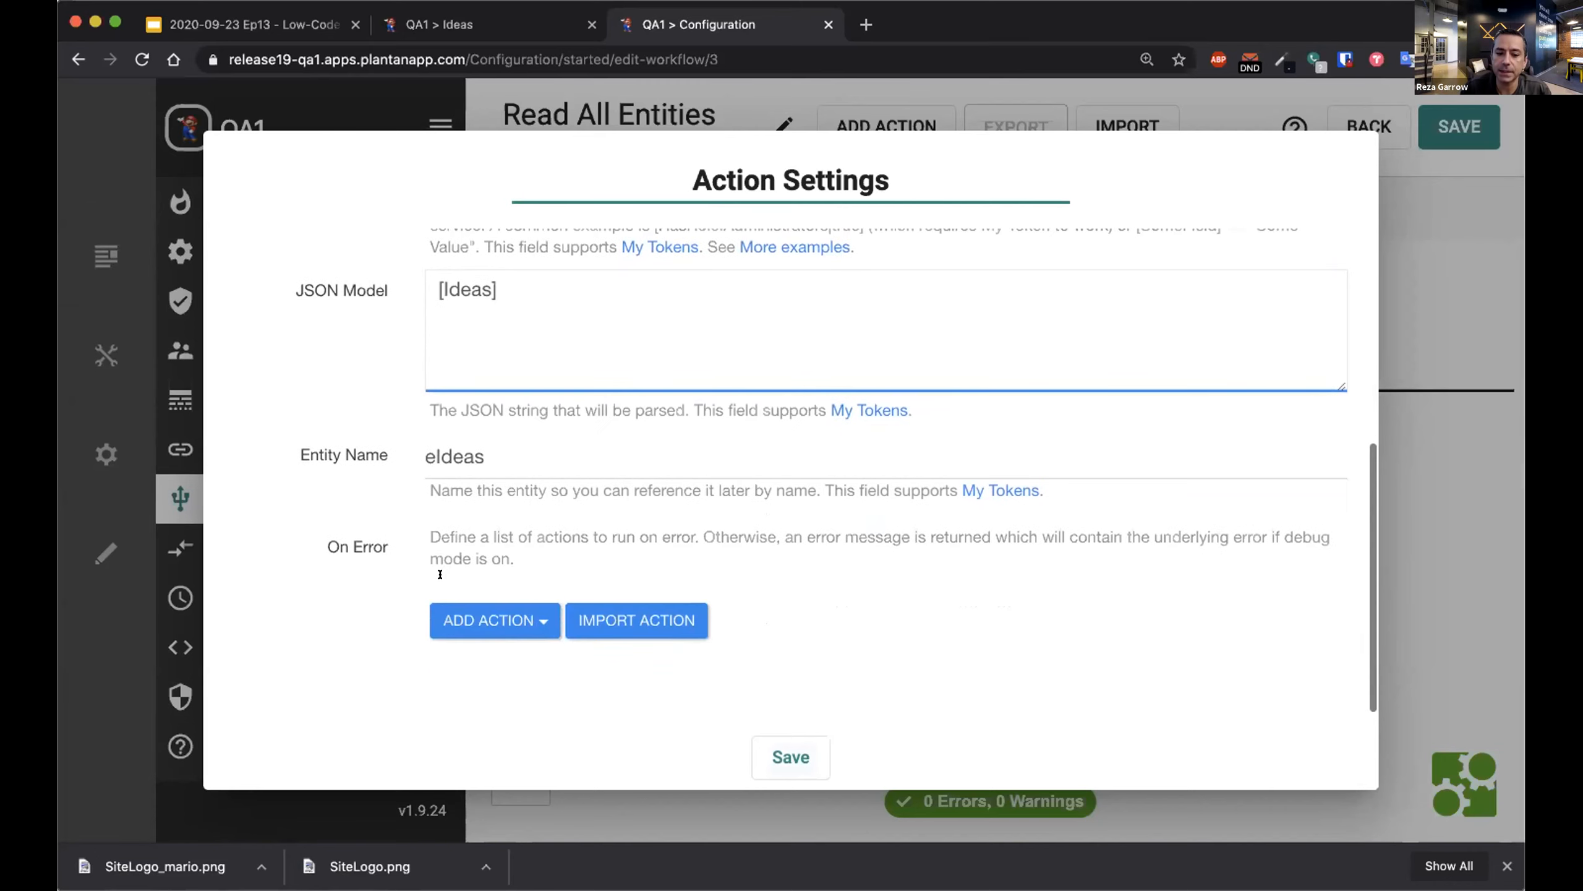
click(777, 757)
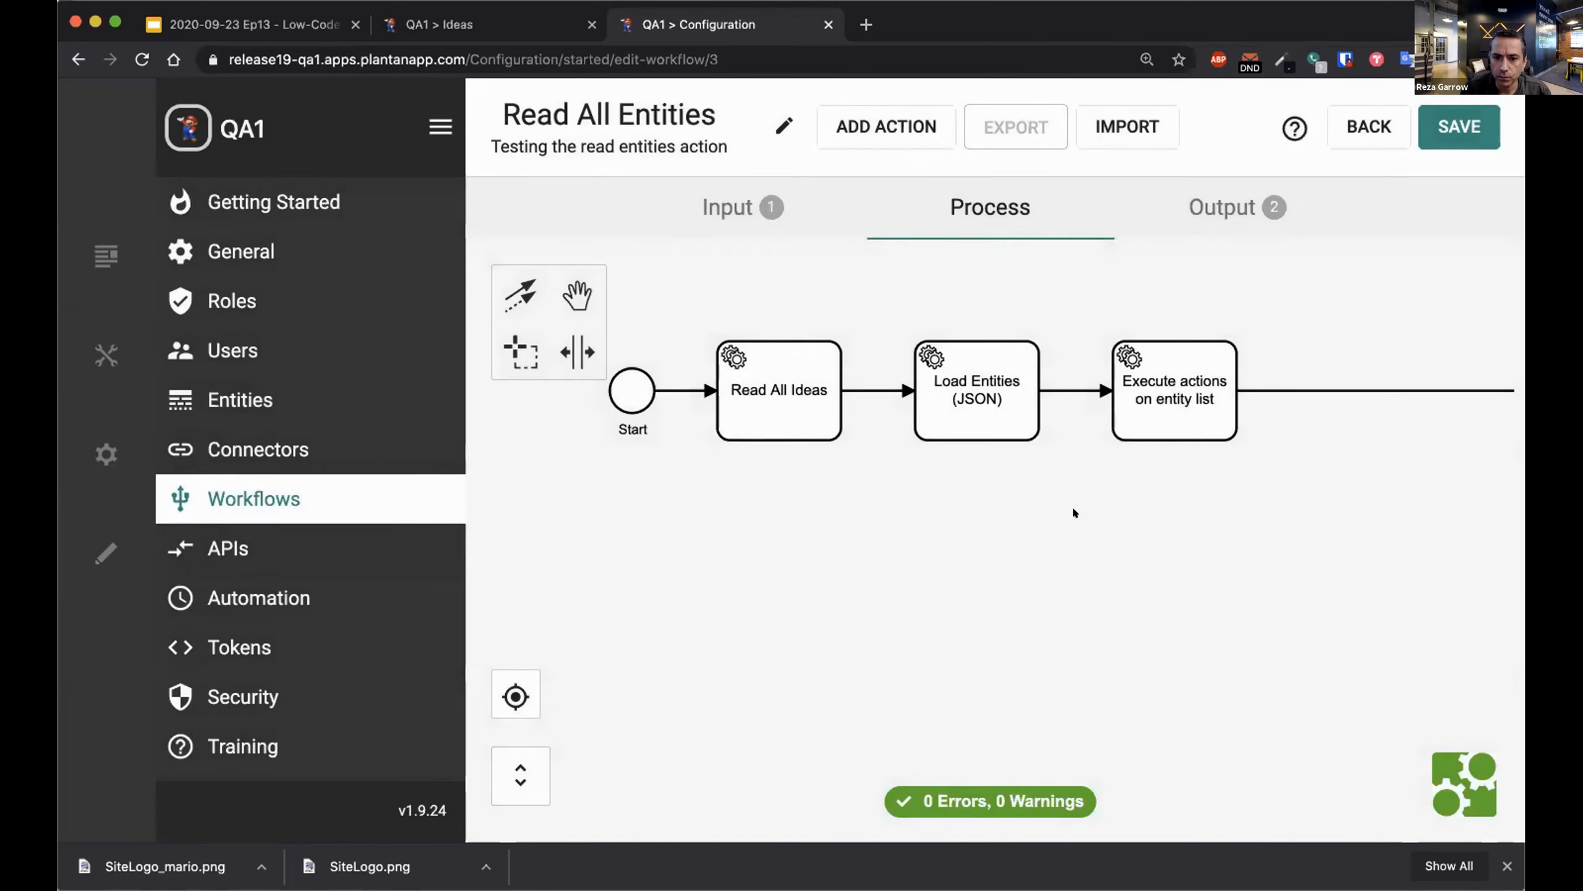
Examine the entity name, filters and context behavior of the Execute actions on entity list action, checking the filter against the Ideas table.
double_click(1144, 399)
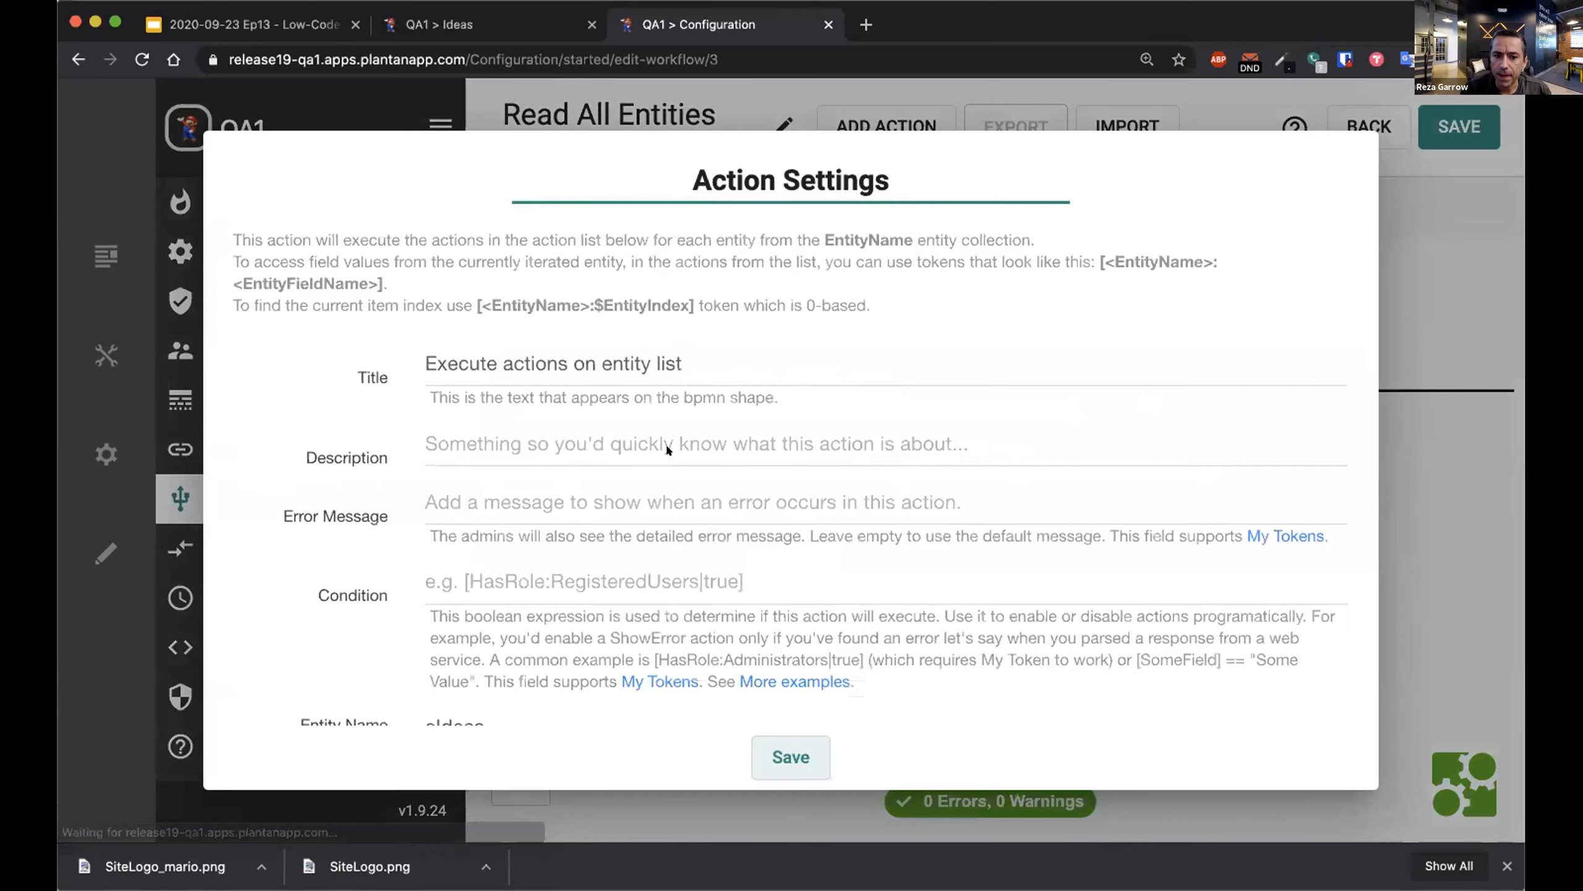
scroll(725, 463, down, 2)
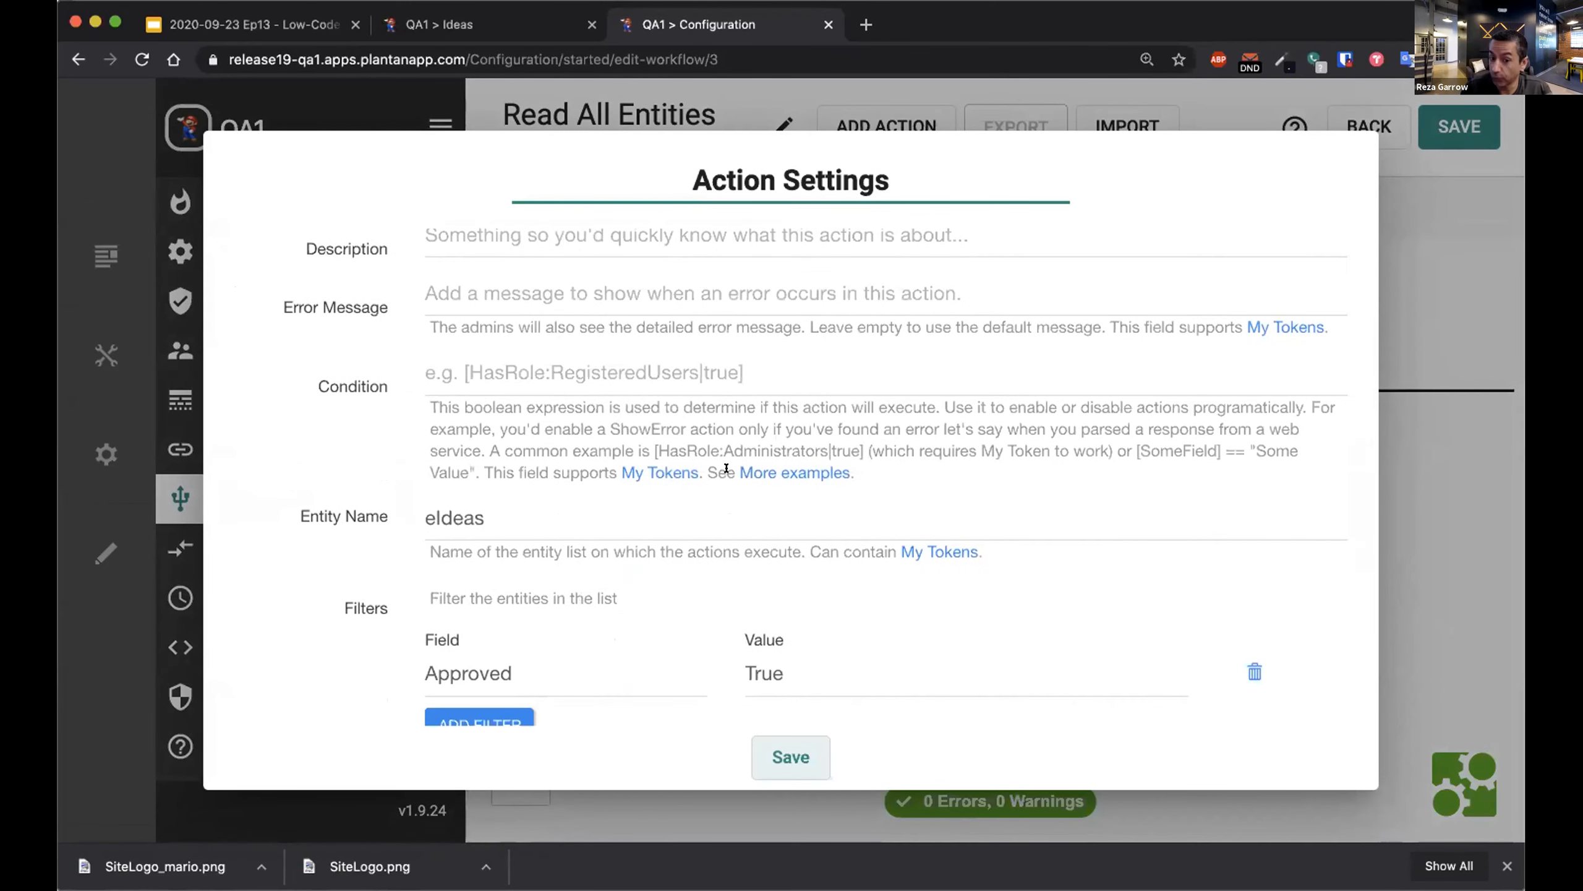
scroll(723, 464, down, 1)
scroll(522, 552, down, 3)
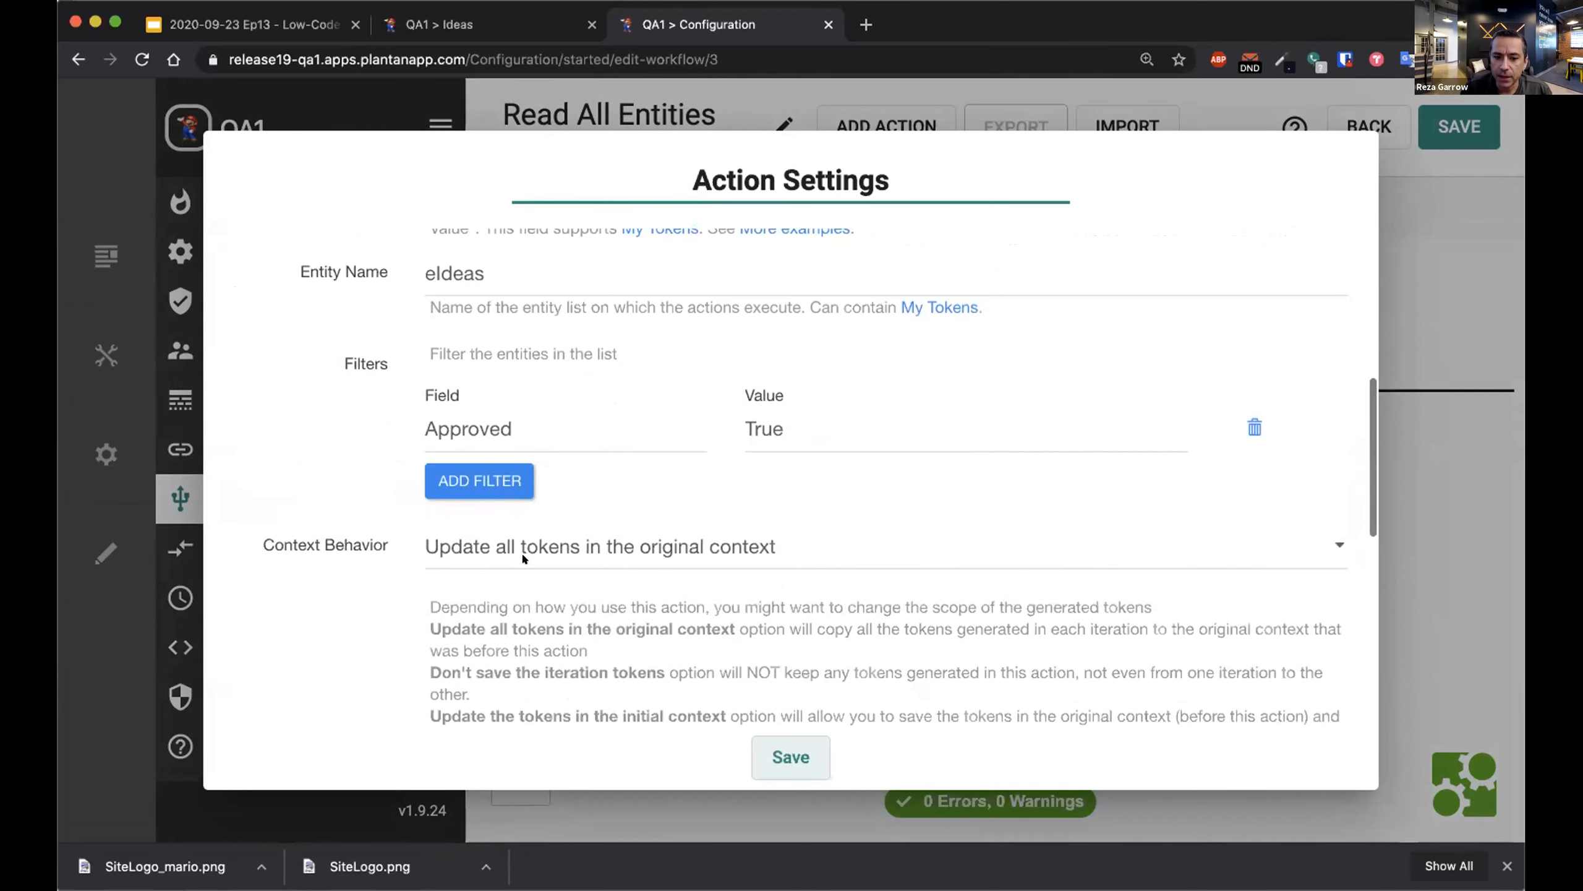
scroll(522, 552, down, 2)
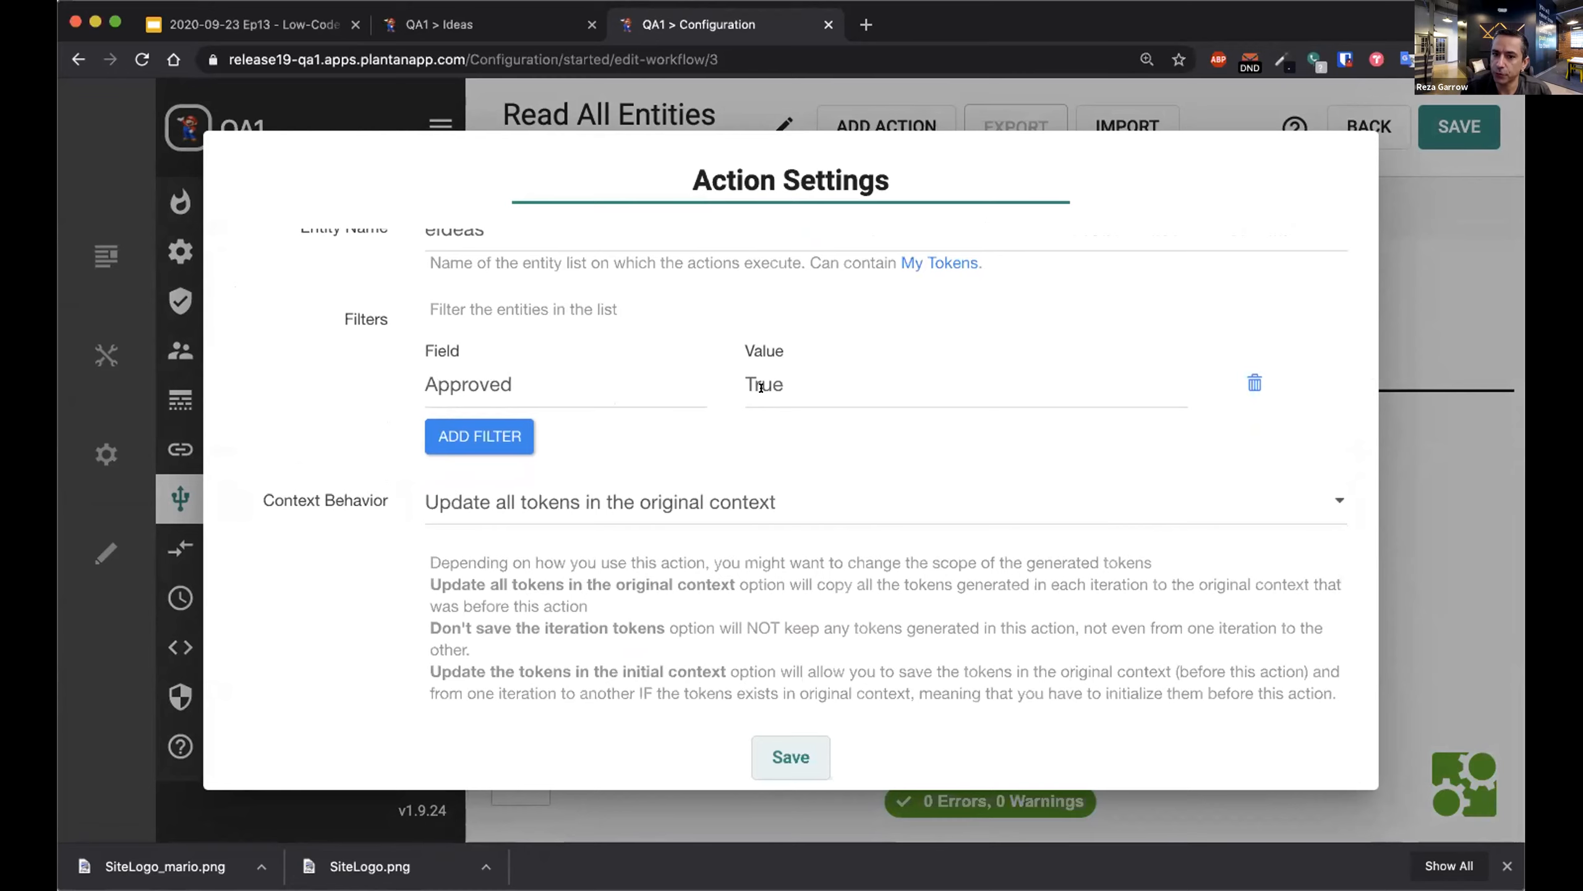
click(488, 10)
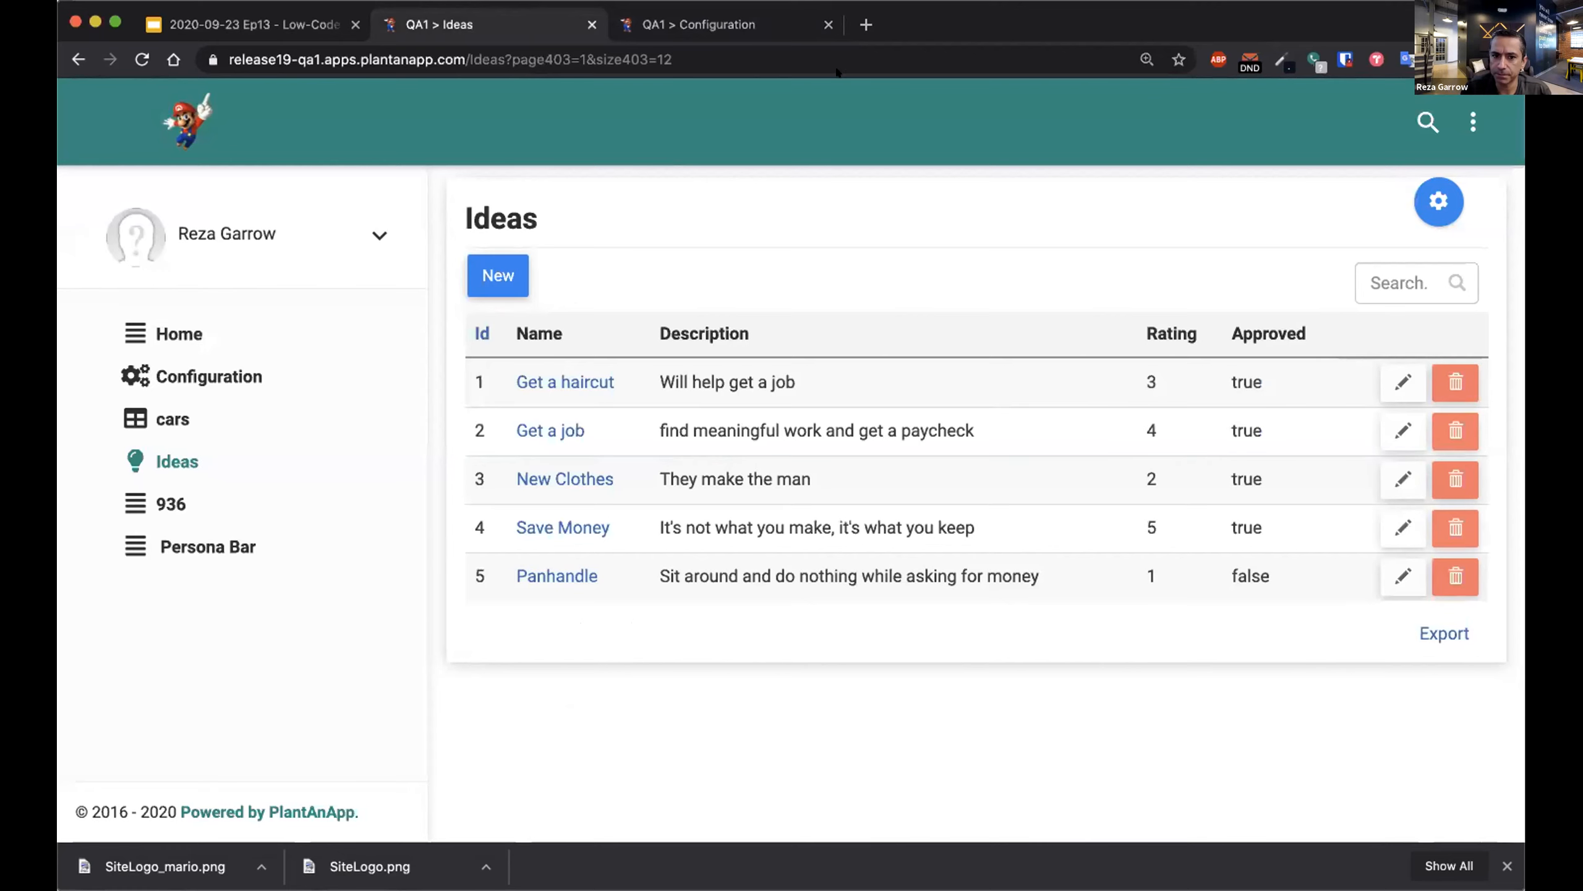
click(726, 25)
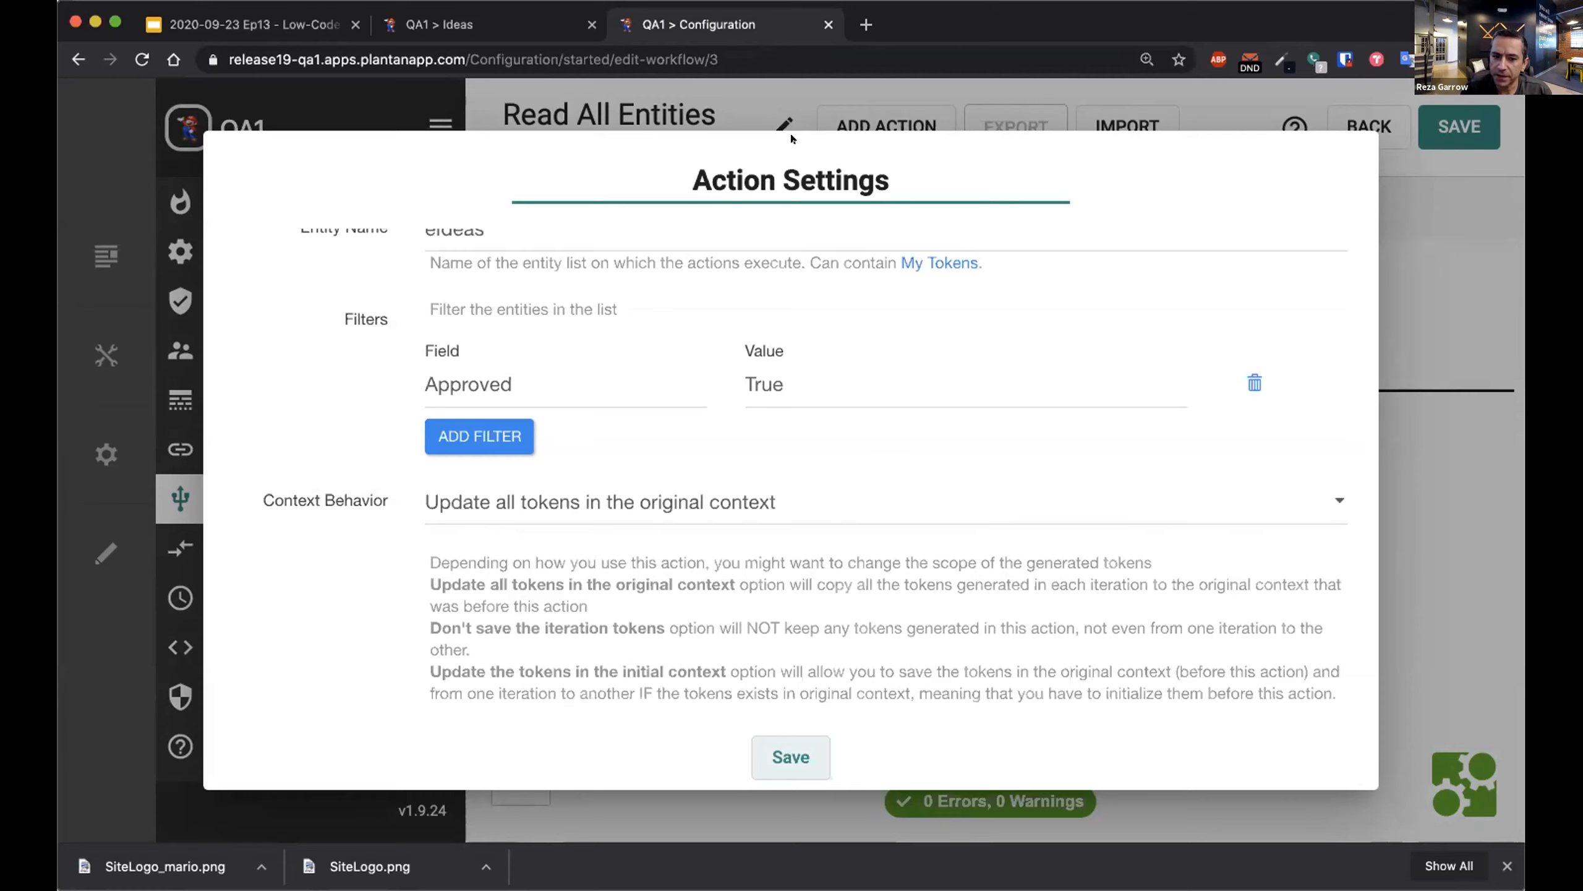
Examine the Increment the counter Inject Data action in the Action List, down to its iCount data entry.
scroll(722, 490, down, 5)
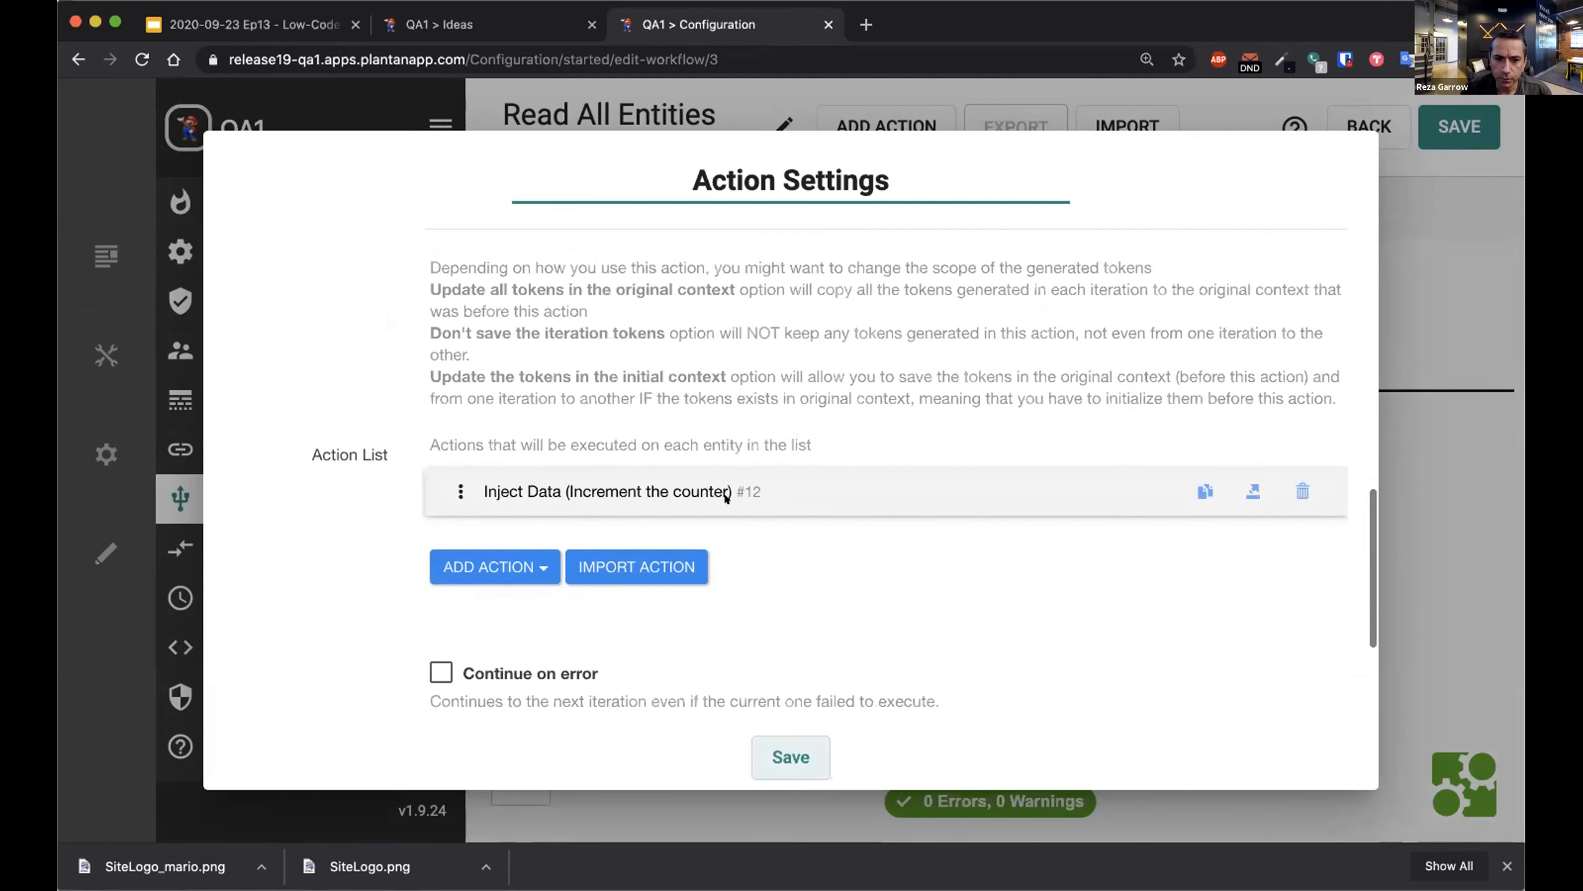
click(578, 483)
scroll(585, 474, down, 5)
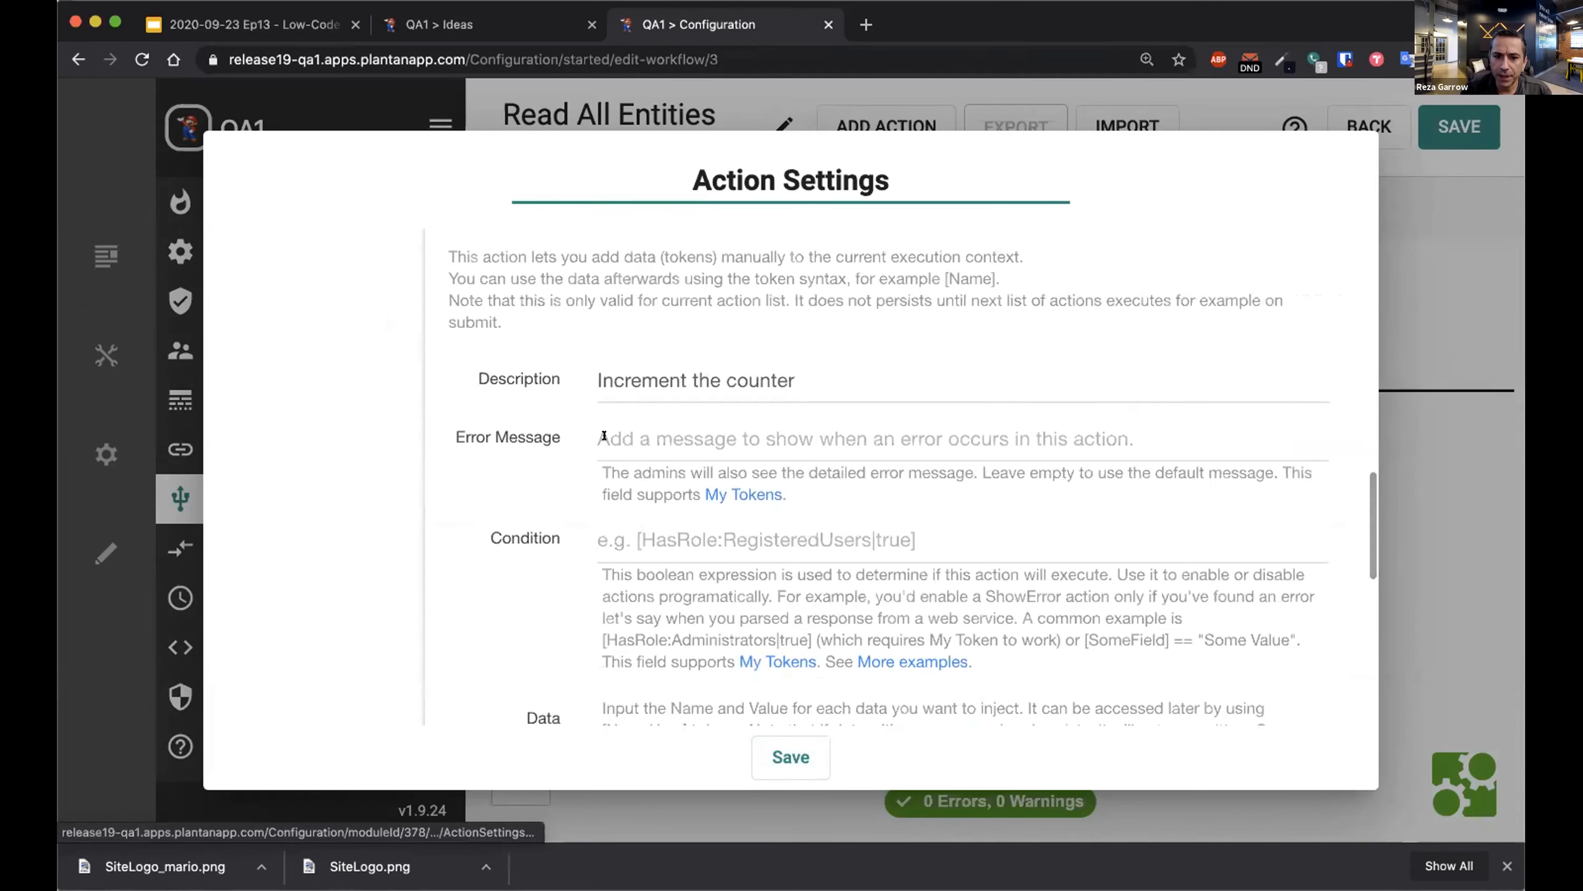
scroll(604, 435, up, 2)
scroll(751, 516, down, 2)
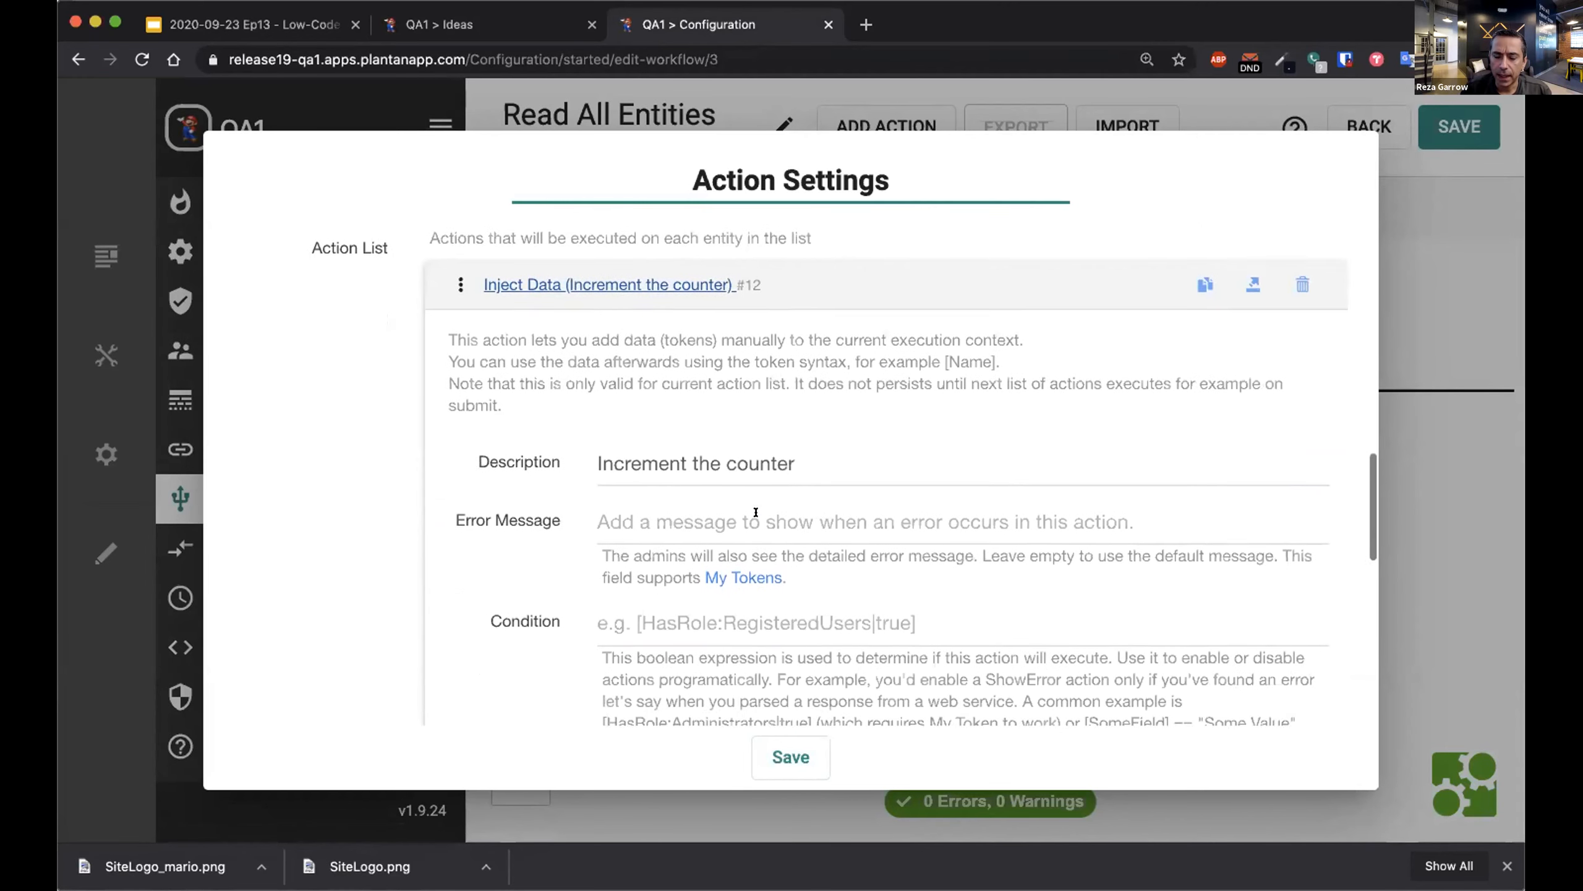
scroll(756, 513, down, 5)
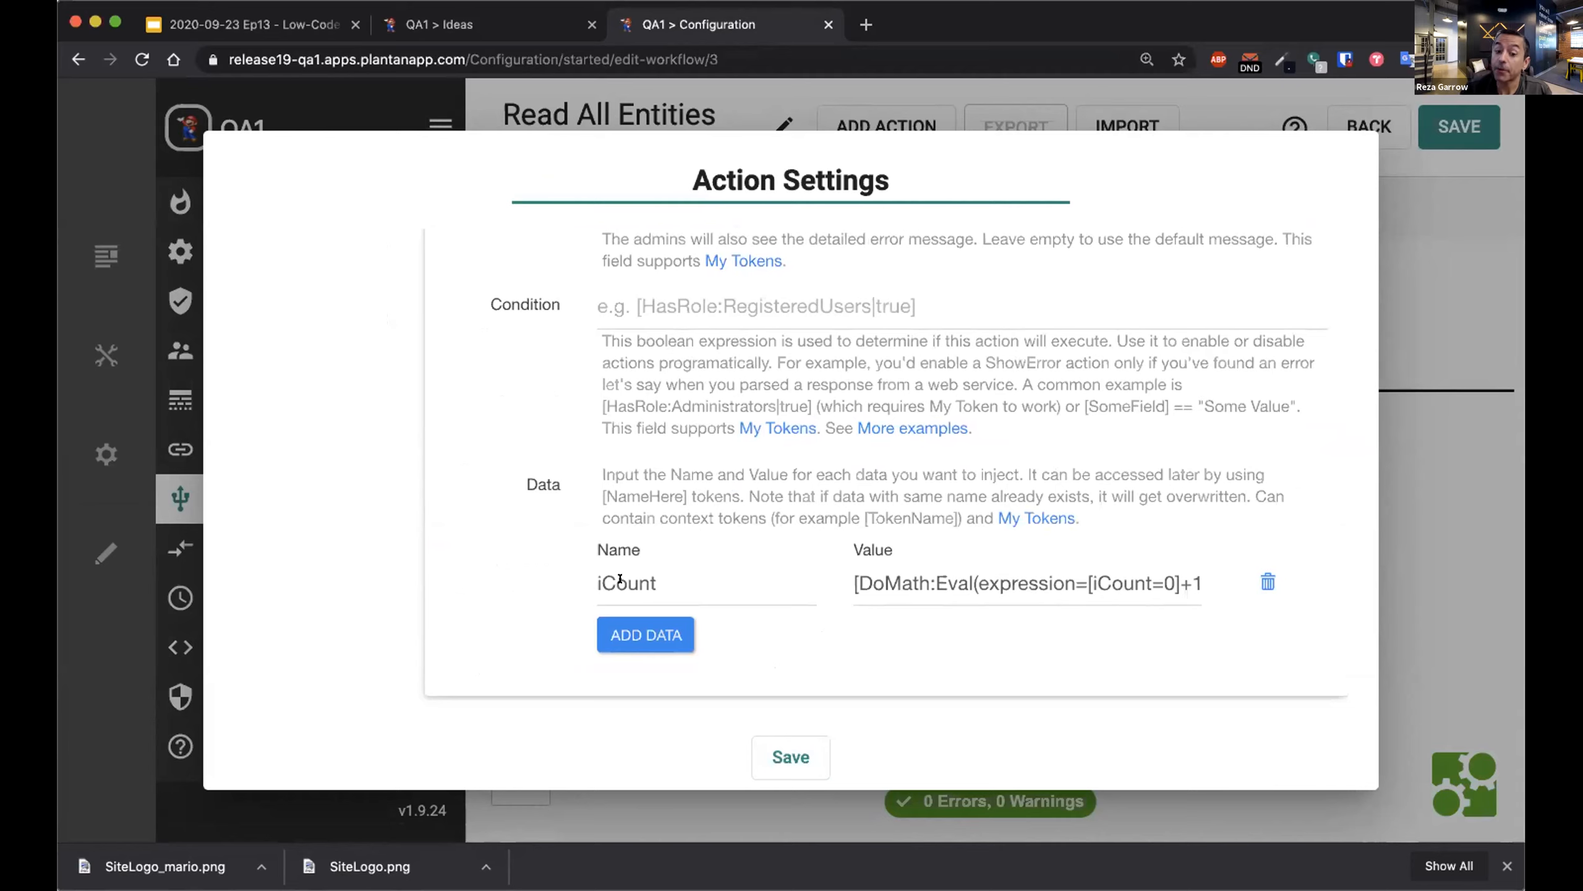
scroll(984, 564, right, 1)
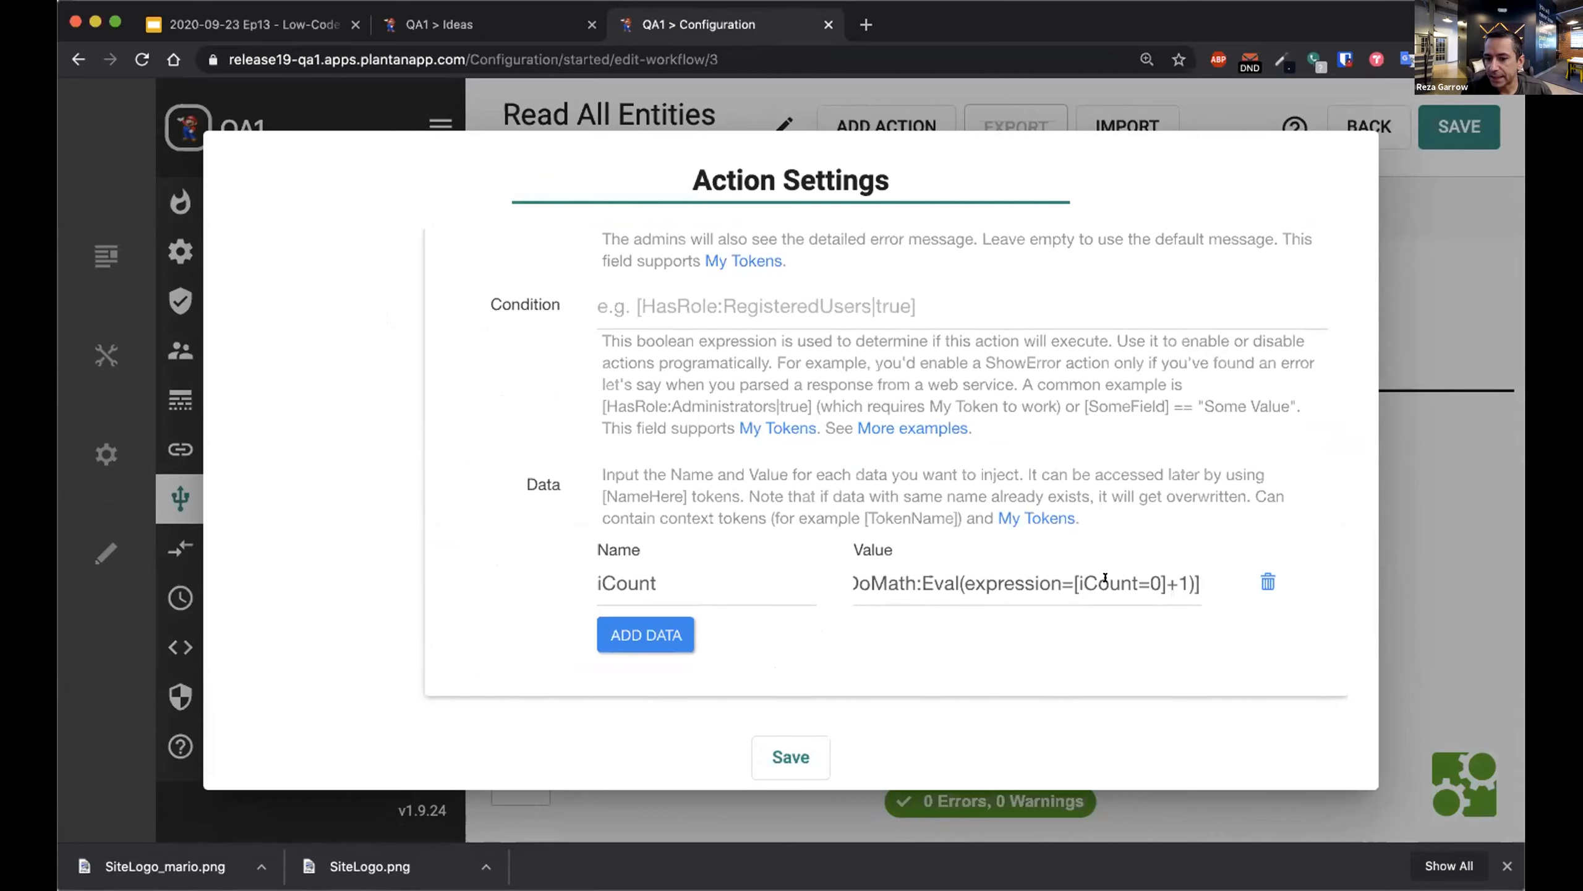
Examine the iCount value expression, highlighting the [iCount=0] token, its default value and the token name.
drag(1074, 580, 1157, 578)
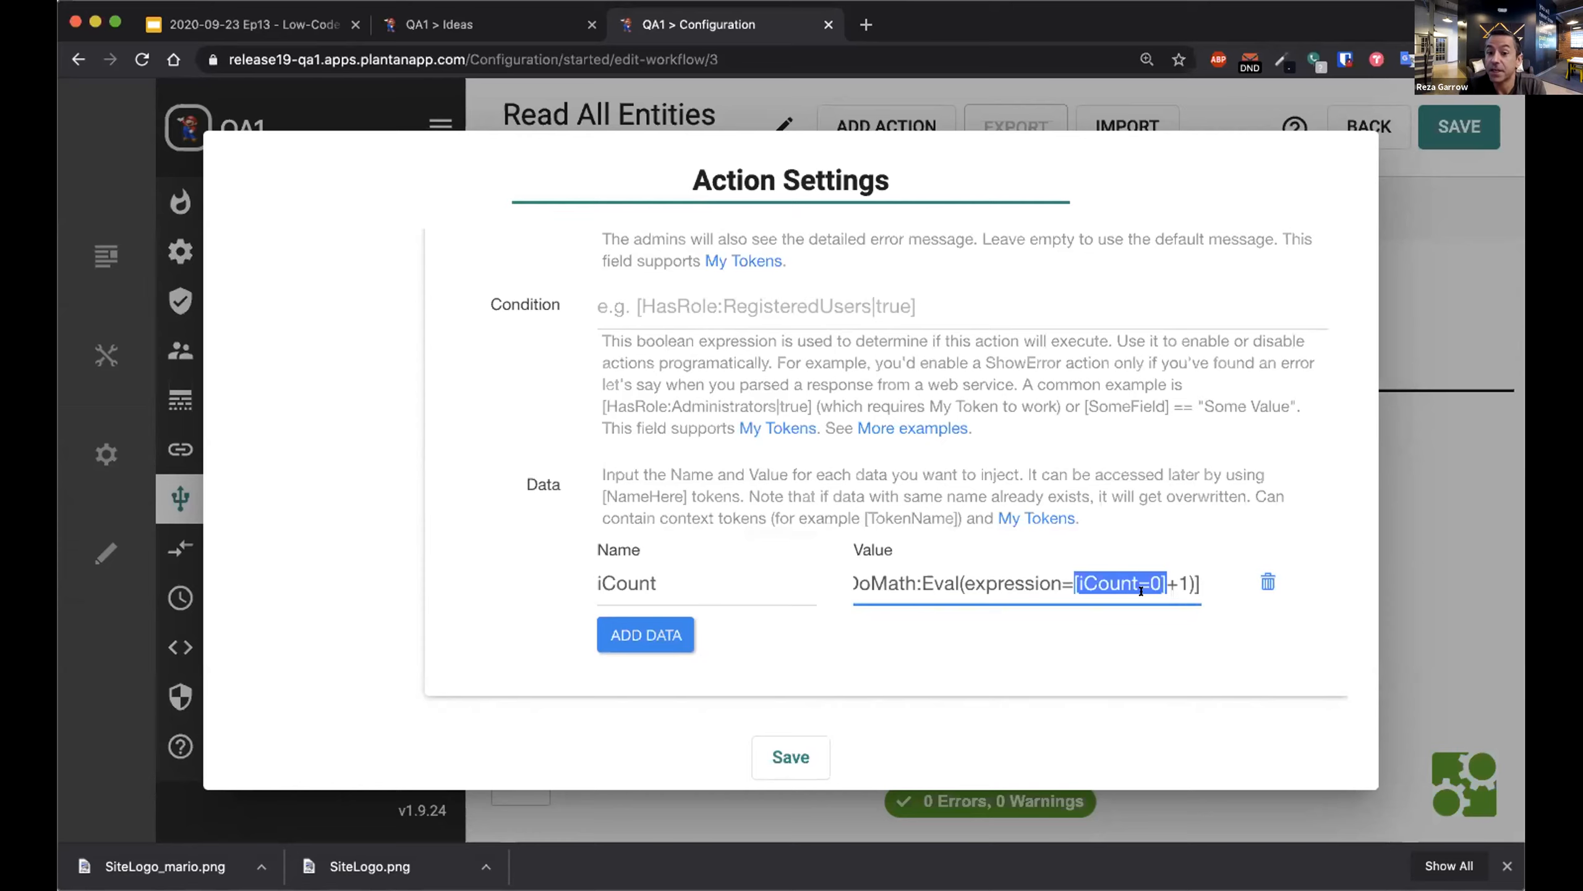
click(1140, 590)
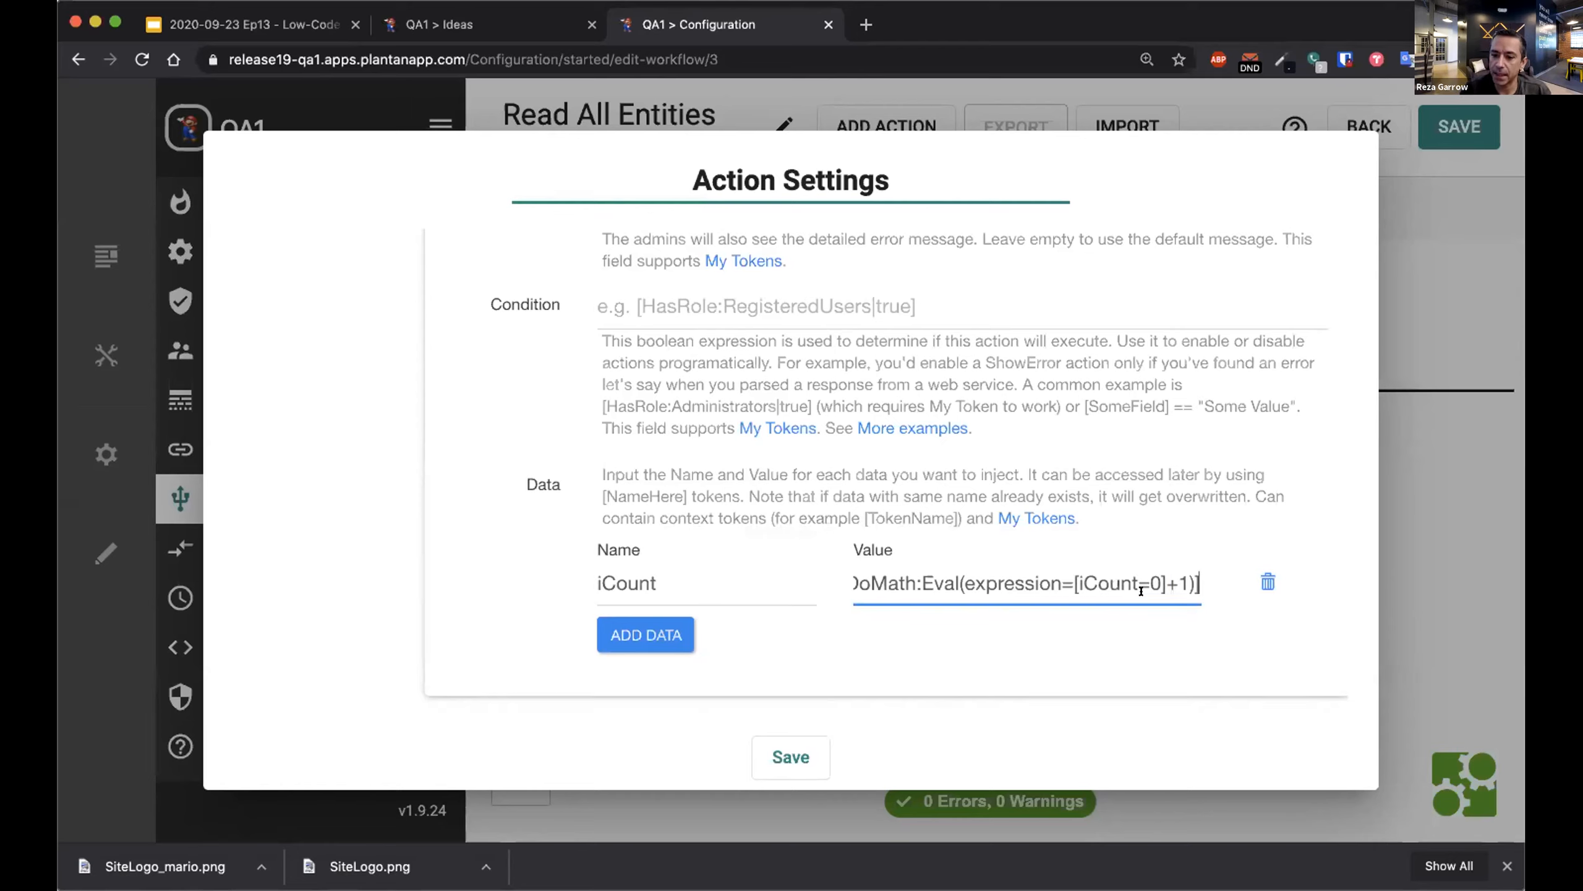
double_click(1141, 580)
double_click(1153, 583)
drag(1139, 578, 1136, 580)
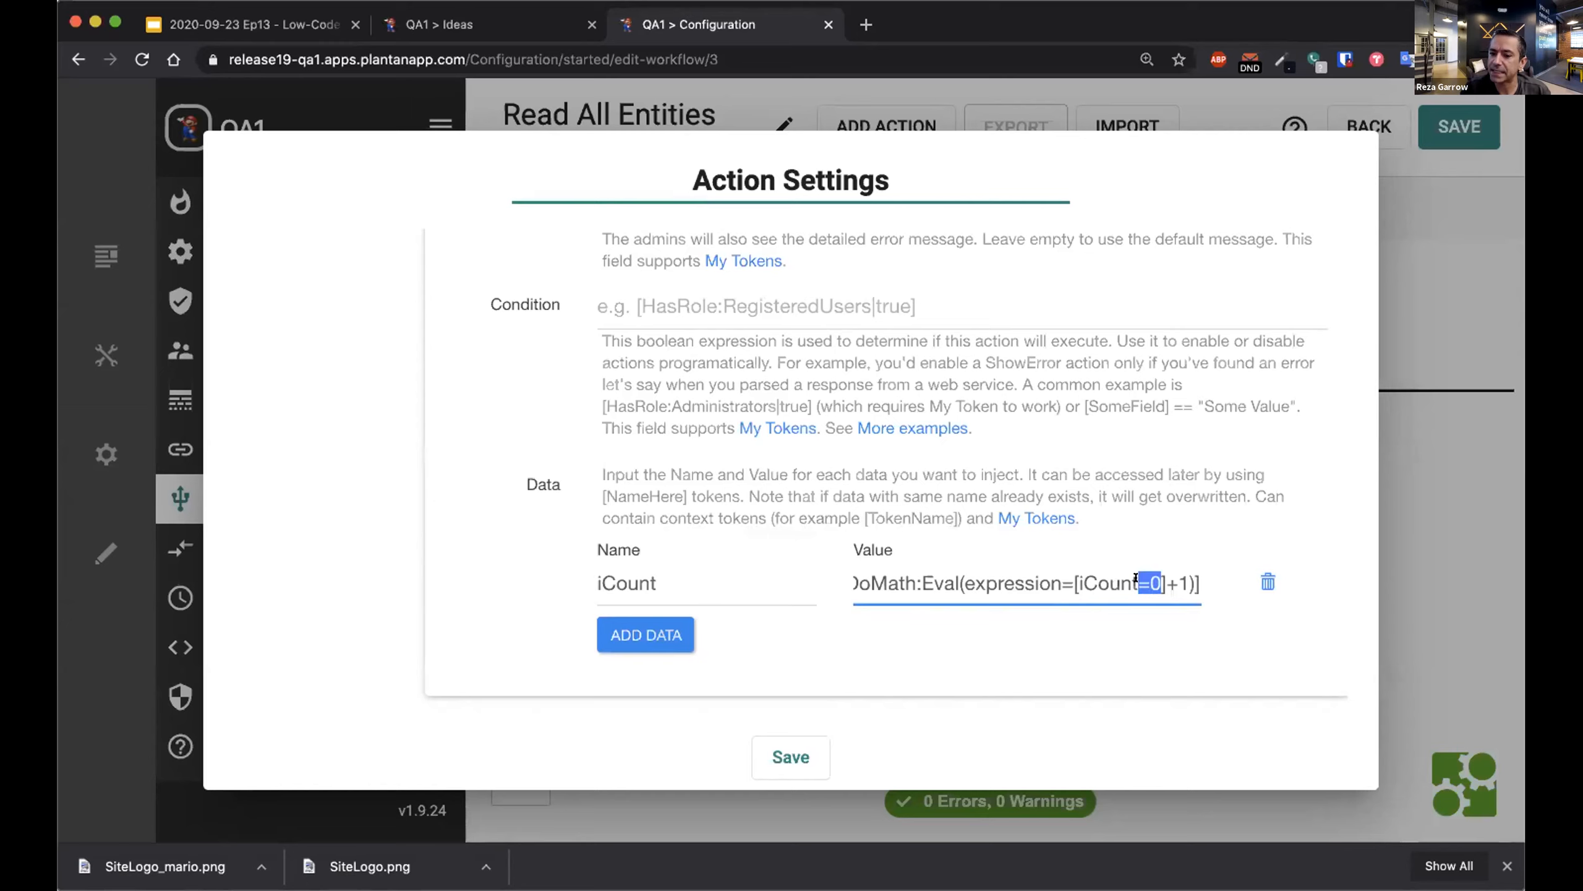
double_click(1091, 580)
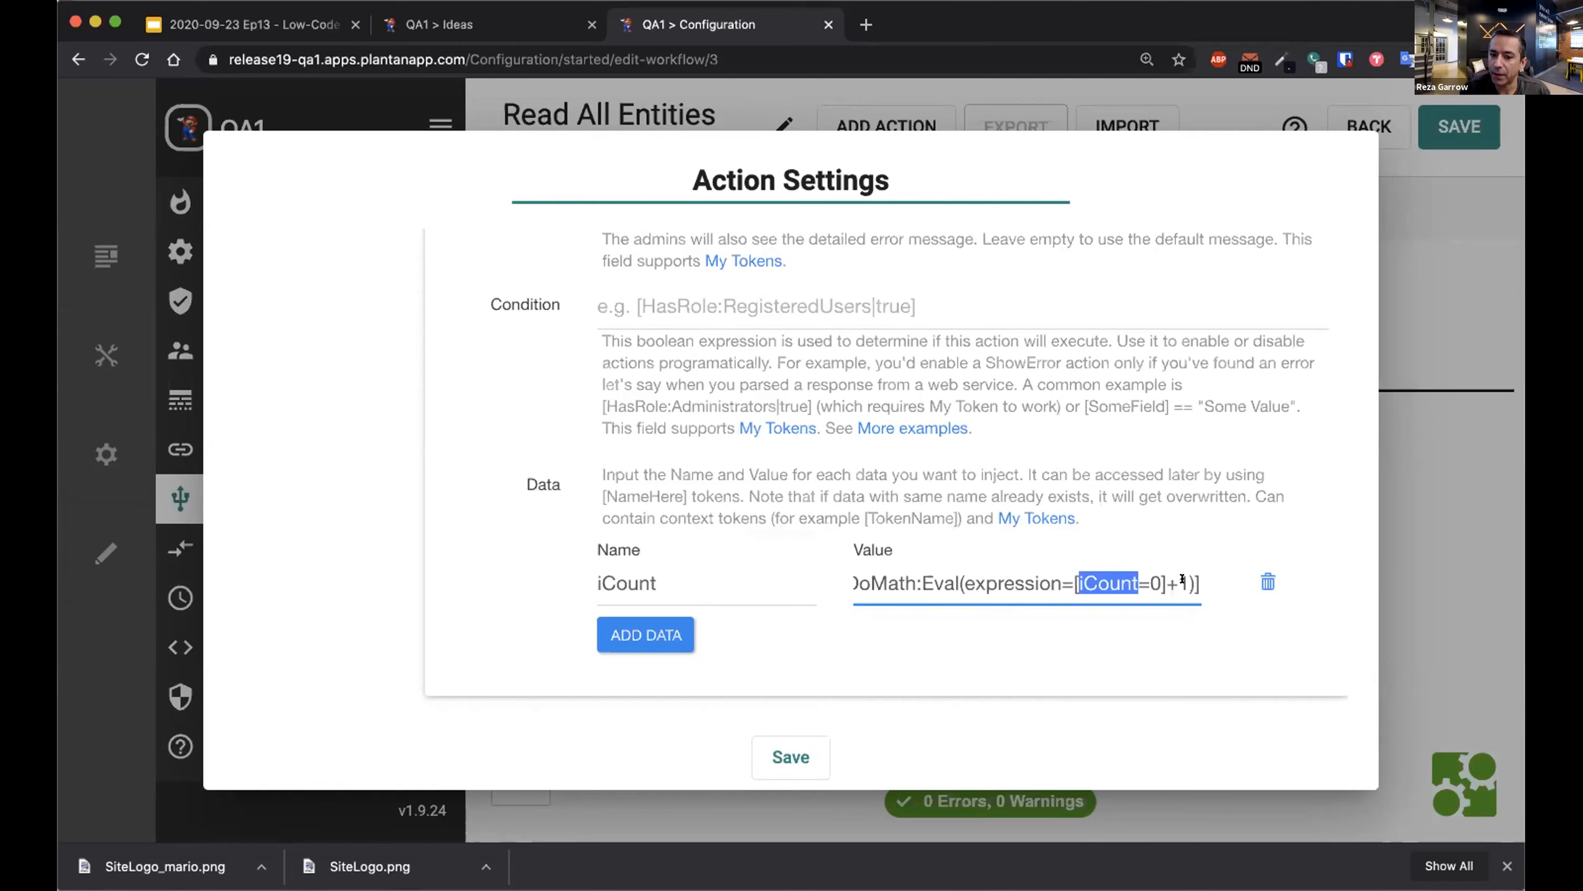
Close the action settings and leave the Read All Entities workflow editor without saving.
click(1472, 524)
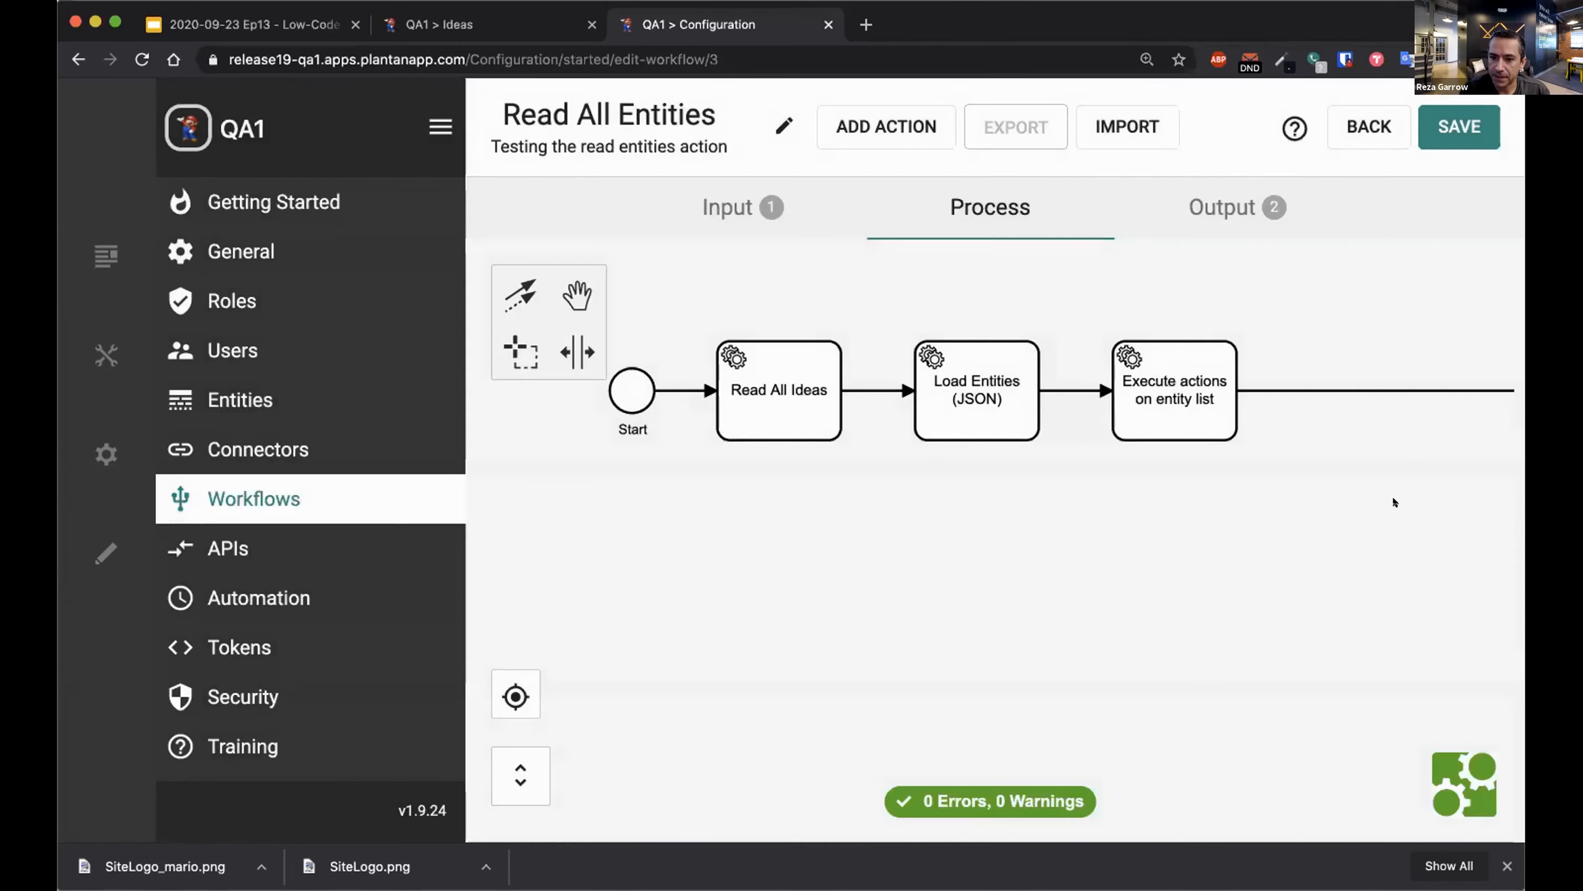
click(1364, 131)
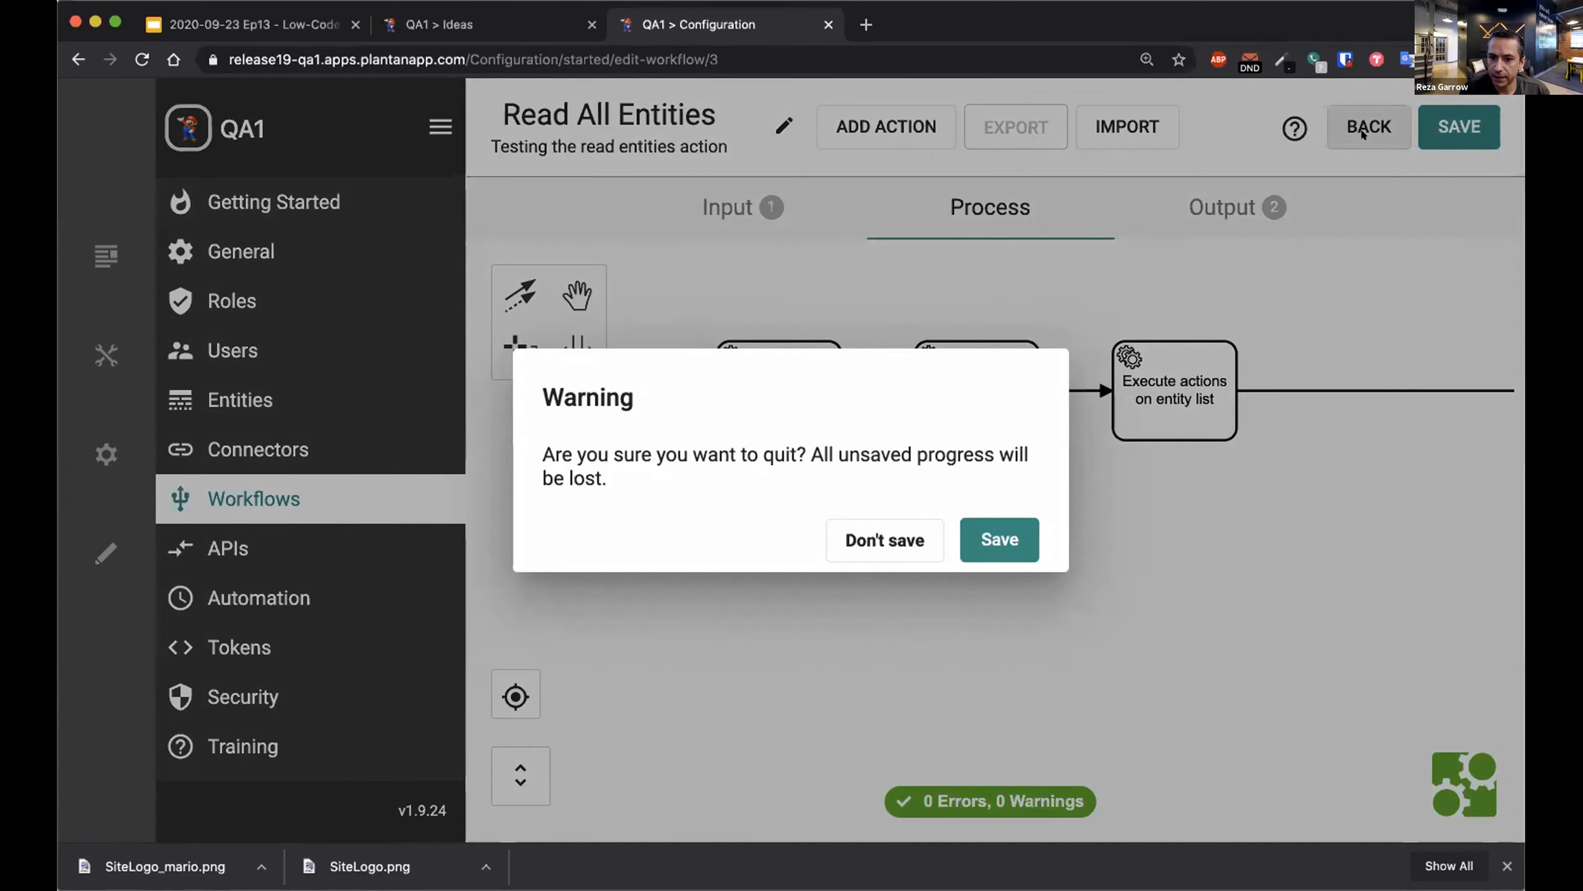
click(889, 546)
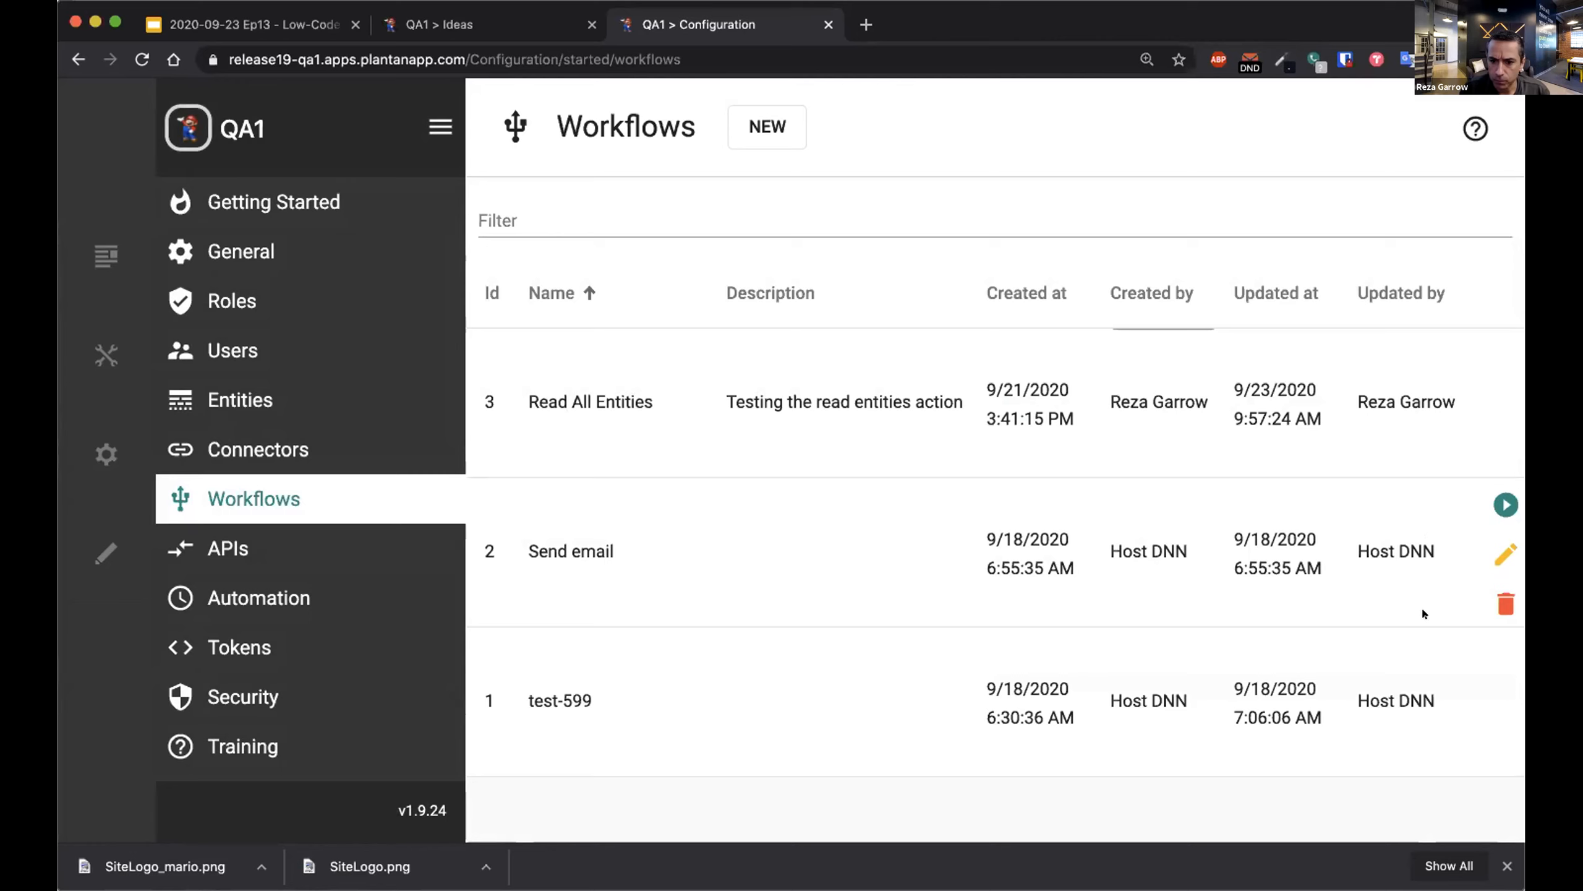
Test the Read All Entities workflow with a MinRating of 1 and compare its output with the Ideas table.
click(1506, 355)
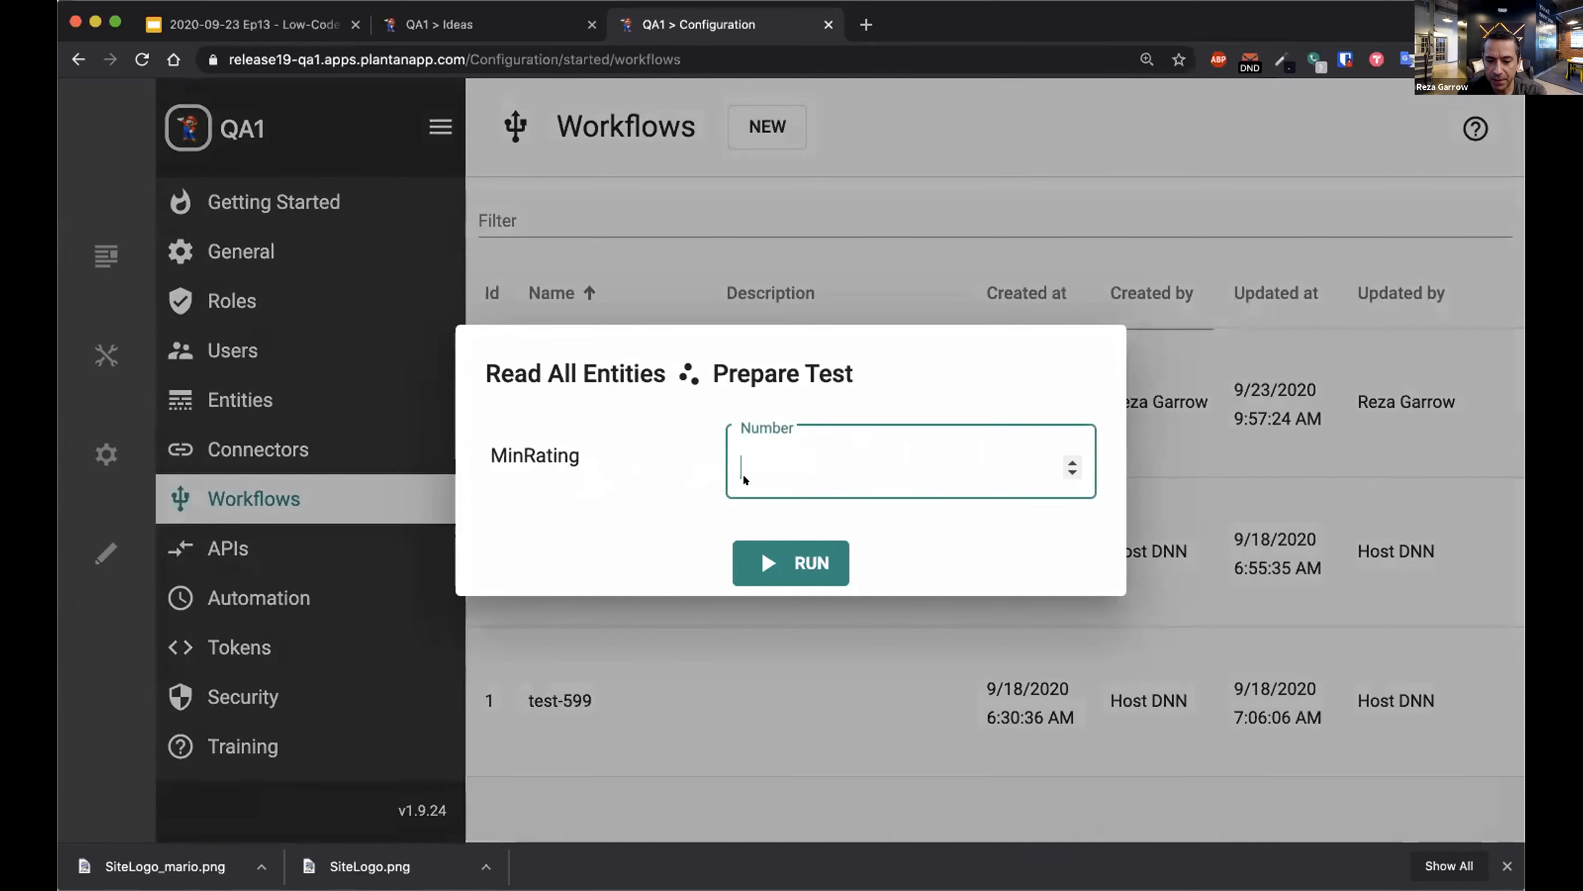
text(1)
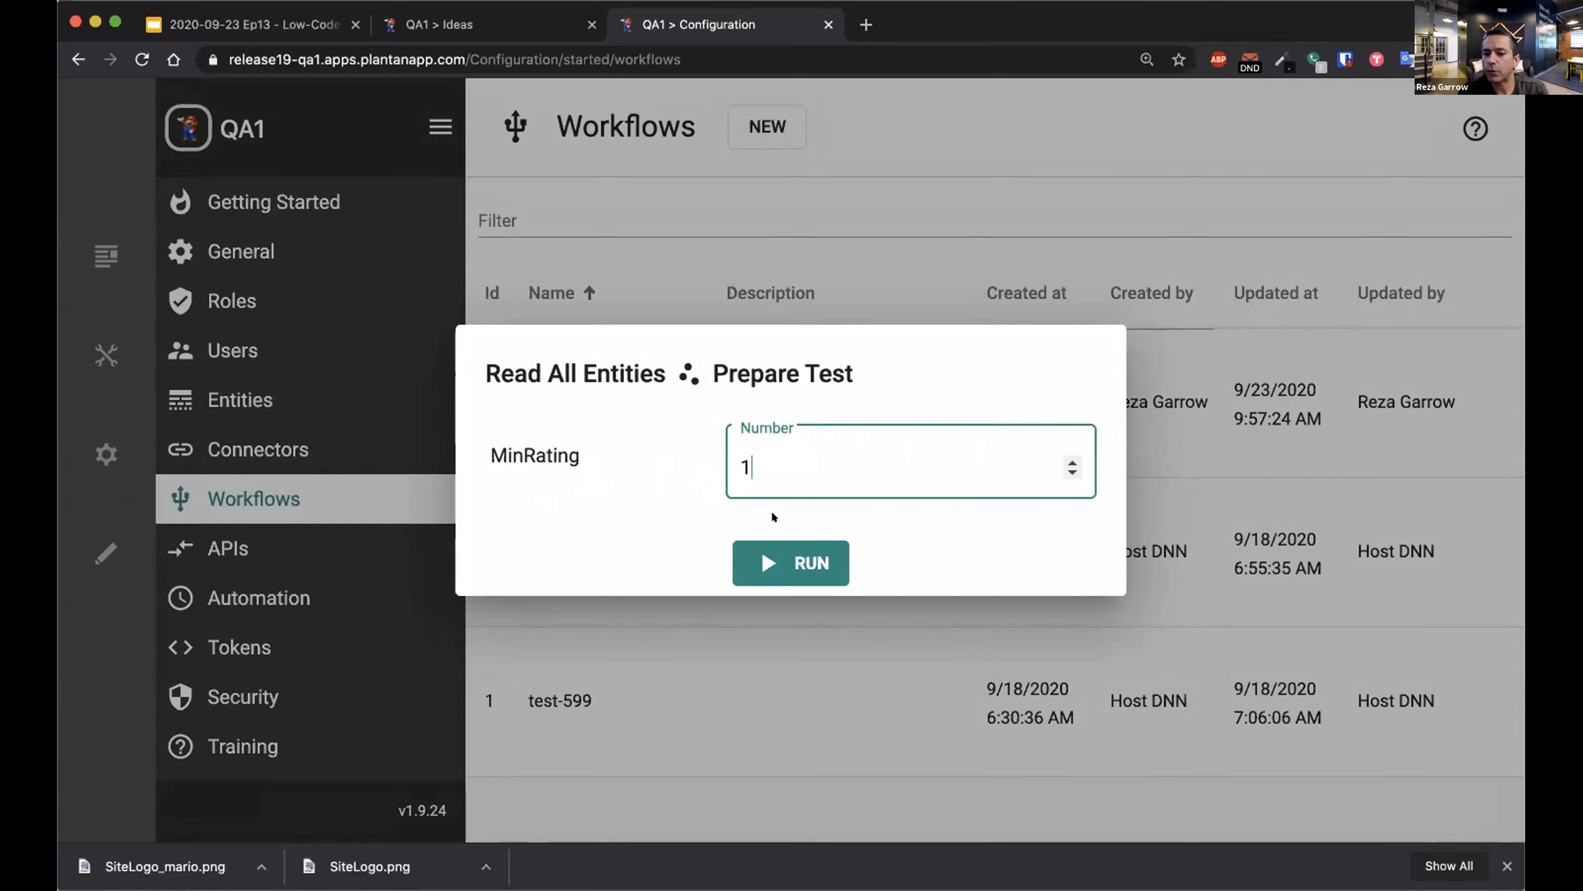
click(759, 546)
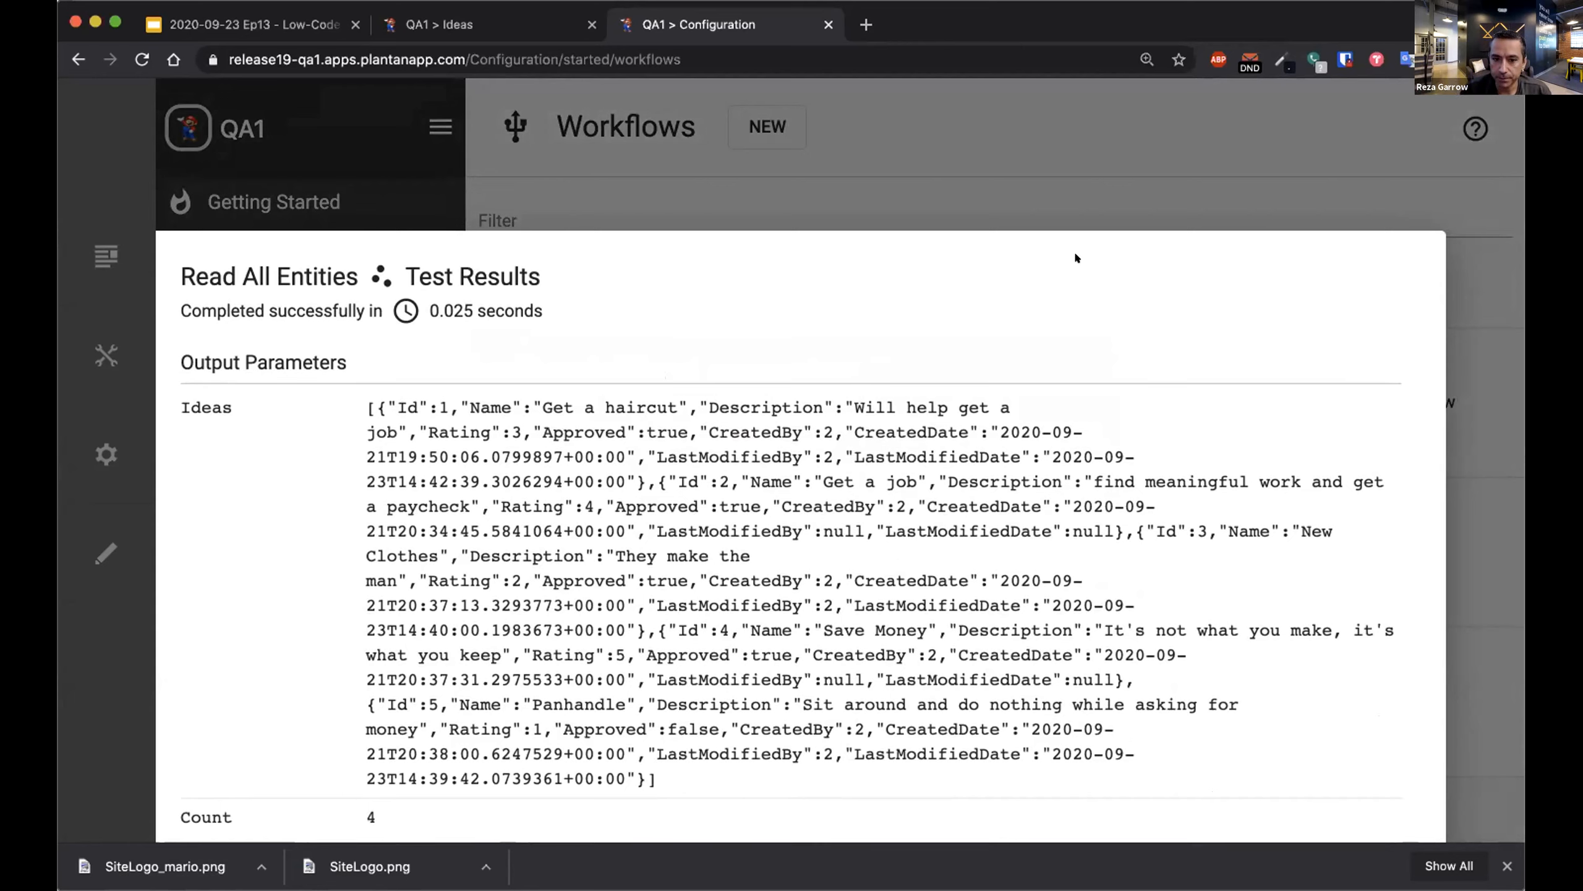
click(1012, 198)
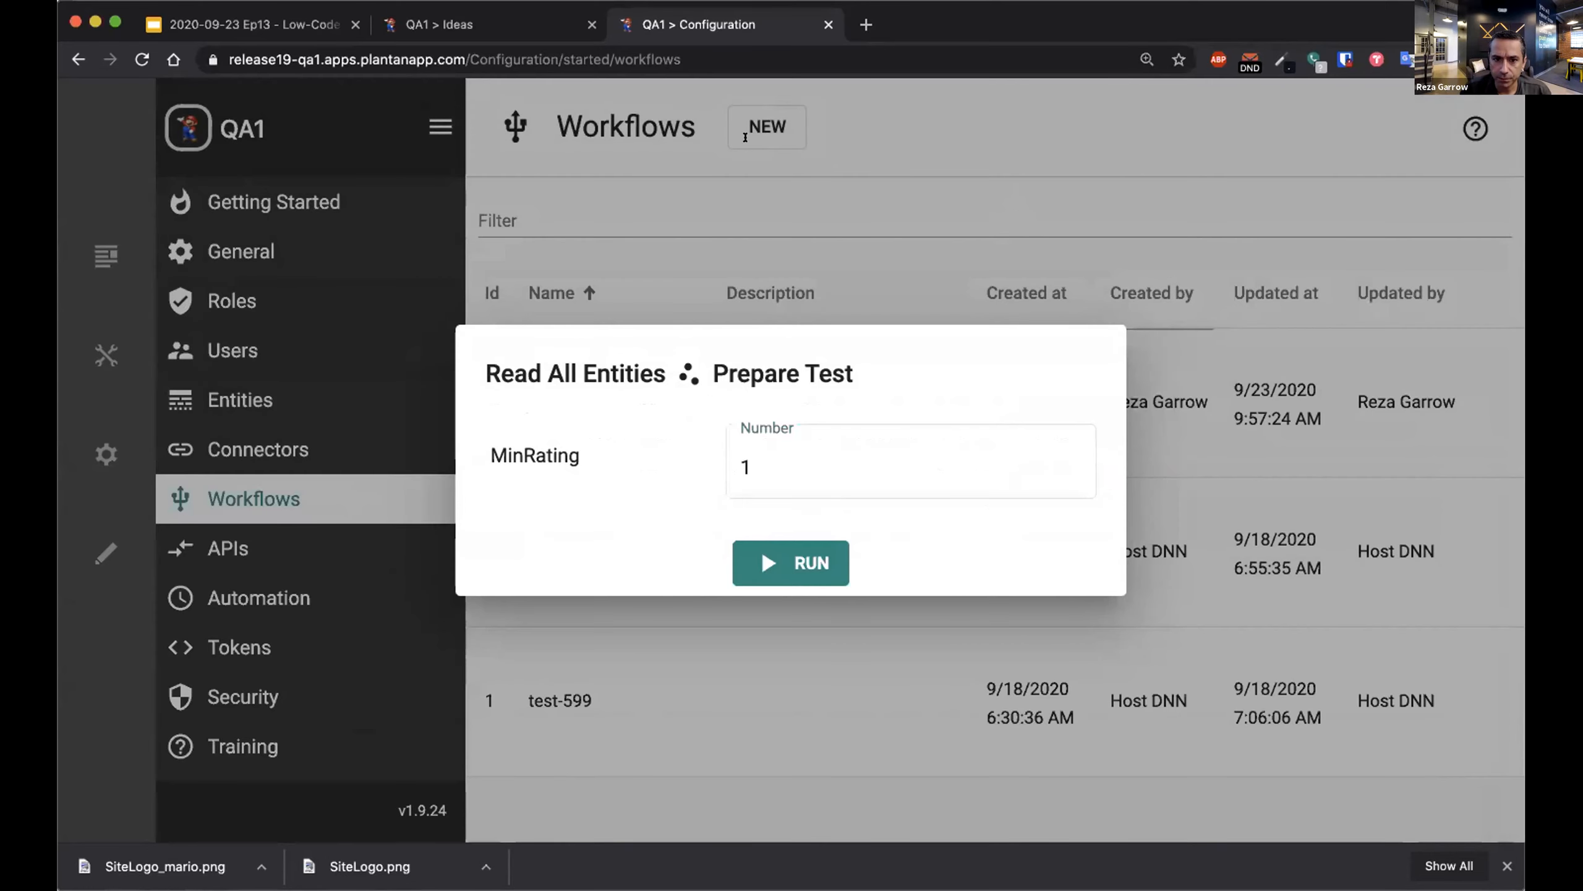
key(ctrl+shift+Tab)
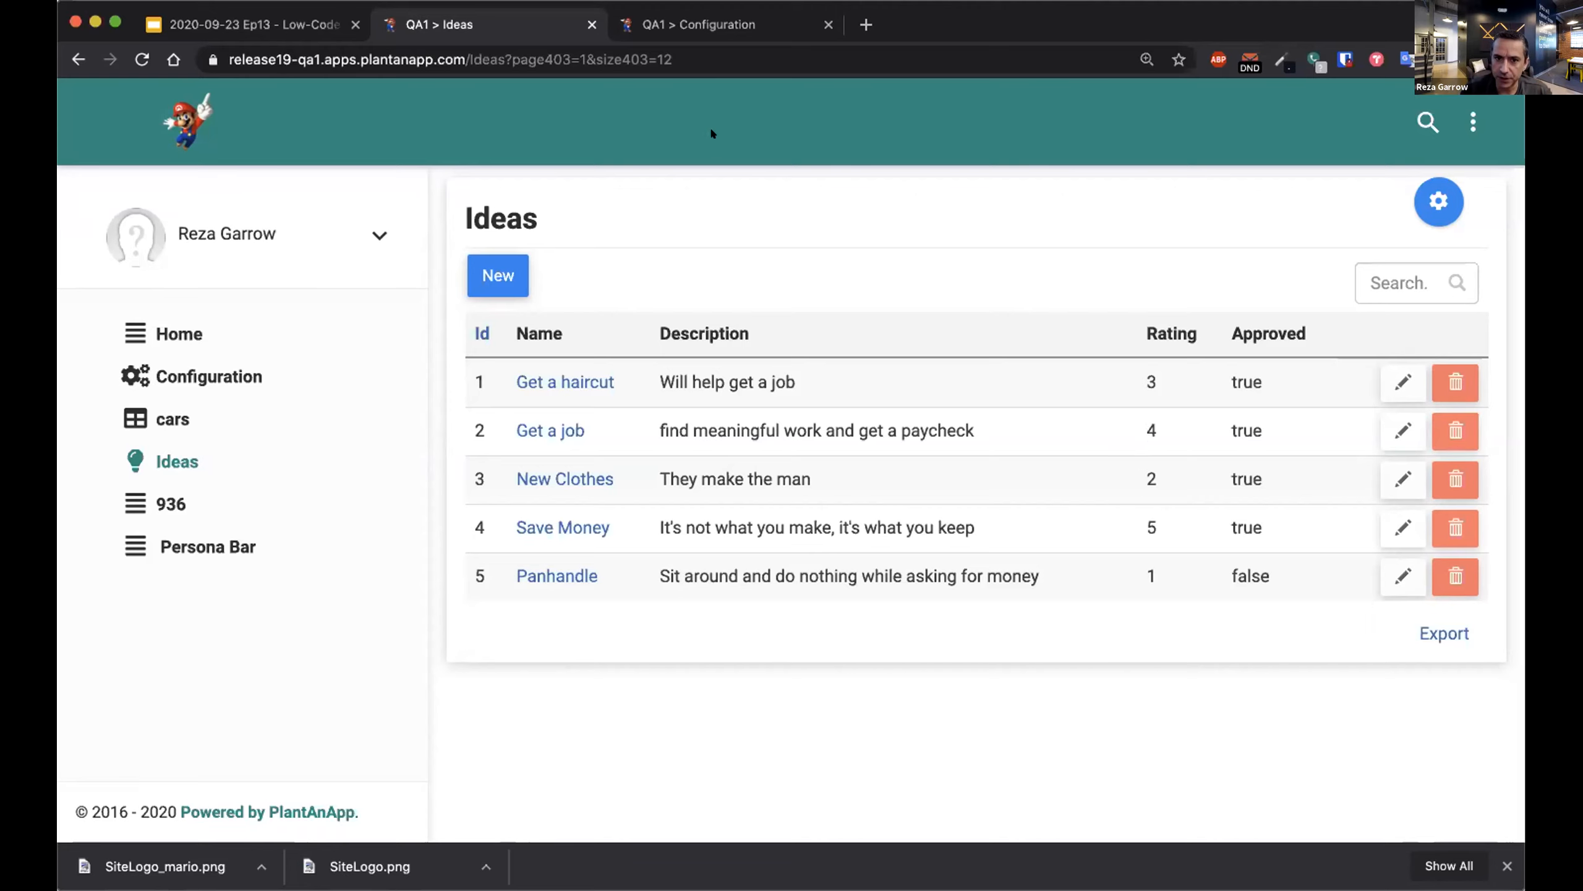
Rerun the Read All Entities test with a MinRating of 4, review the returned Ideas, and return to the Low-Code Cafe slides.
click(715, 30)
click(852, 464)
double_click(745, 467)
text(4)
click(778, 563)
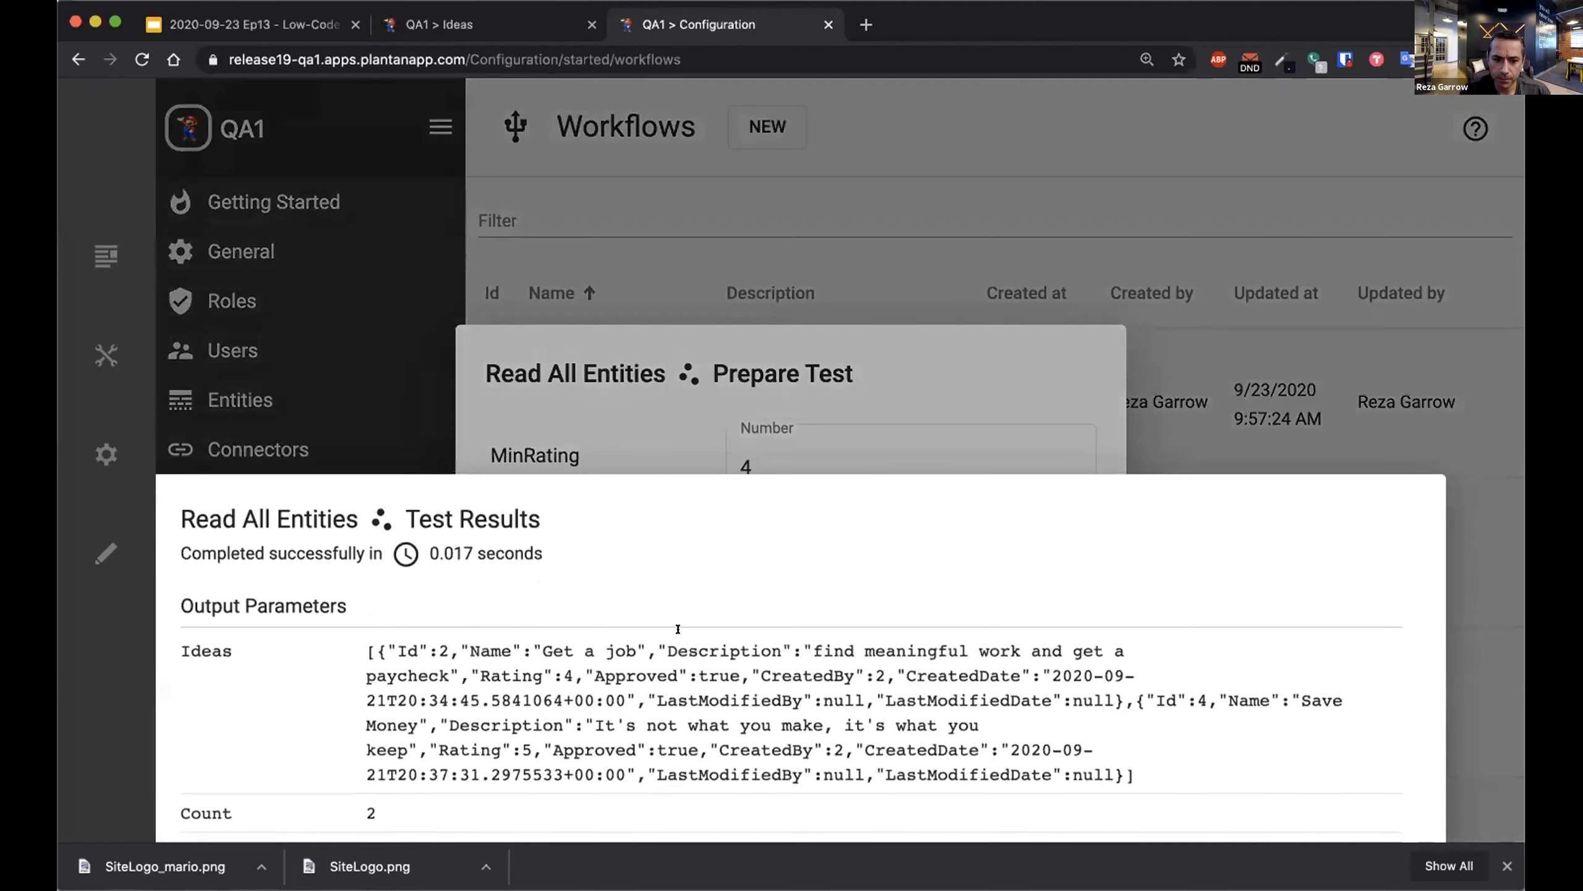
drag(406, 651, 567, 740)
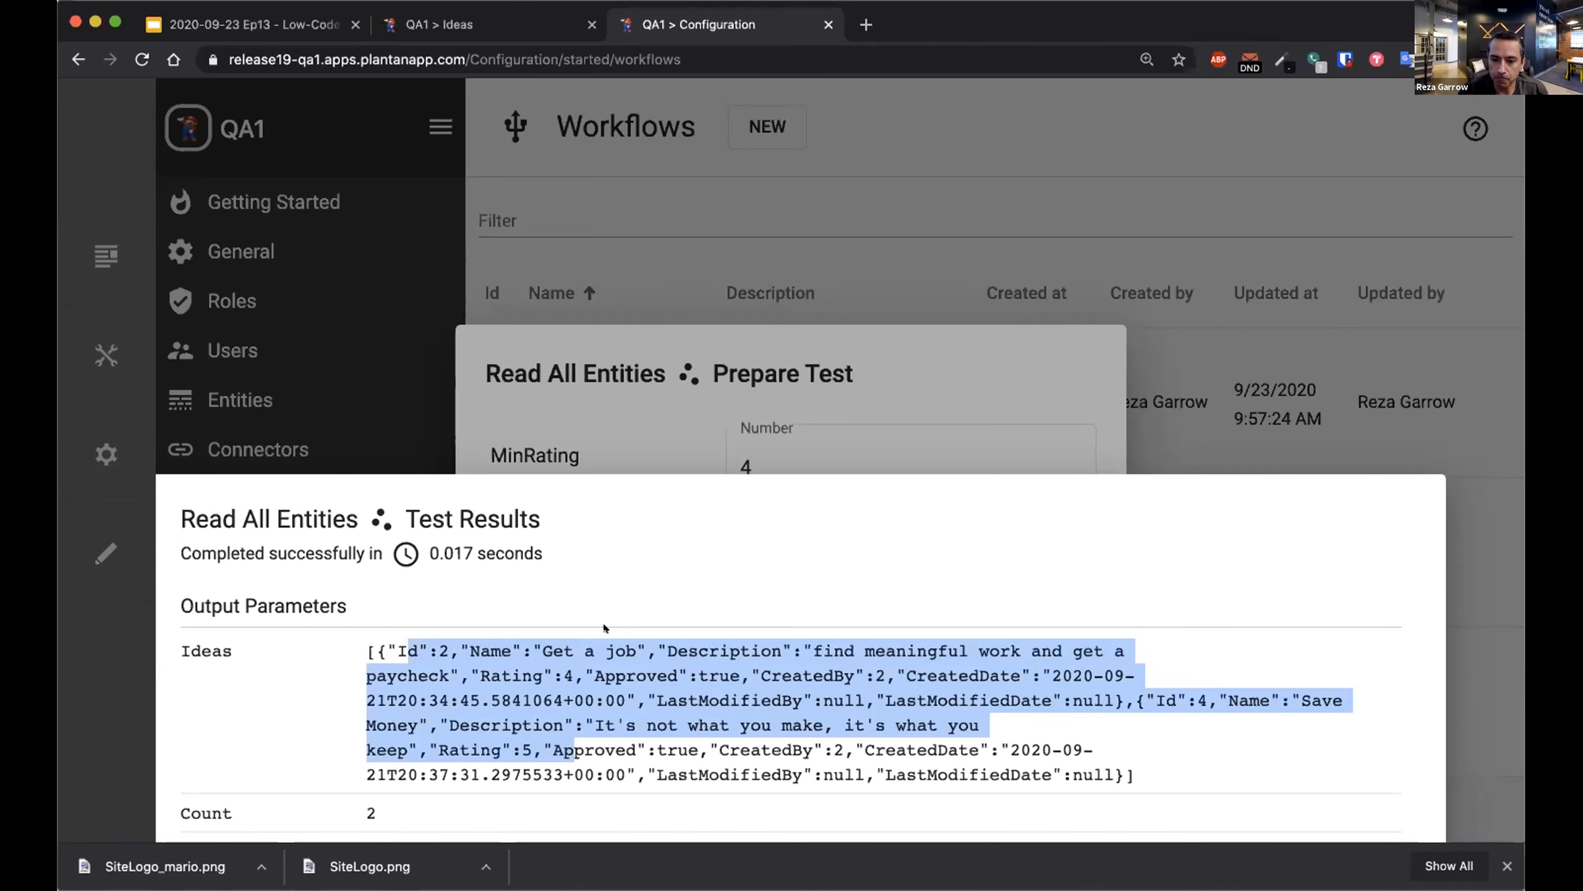
click(836, 278)
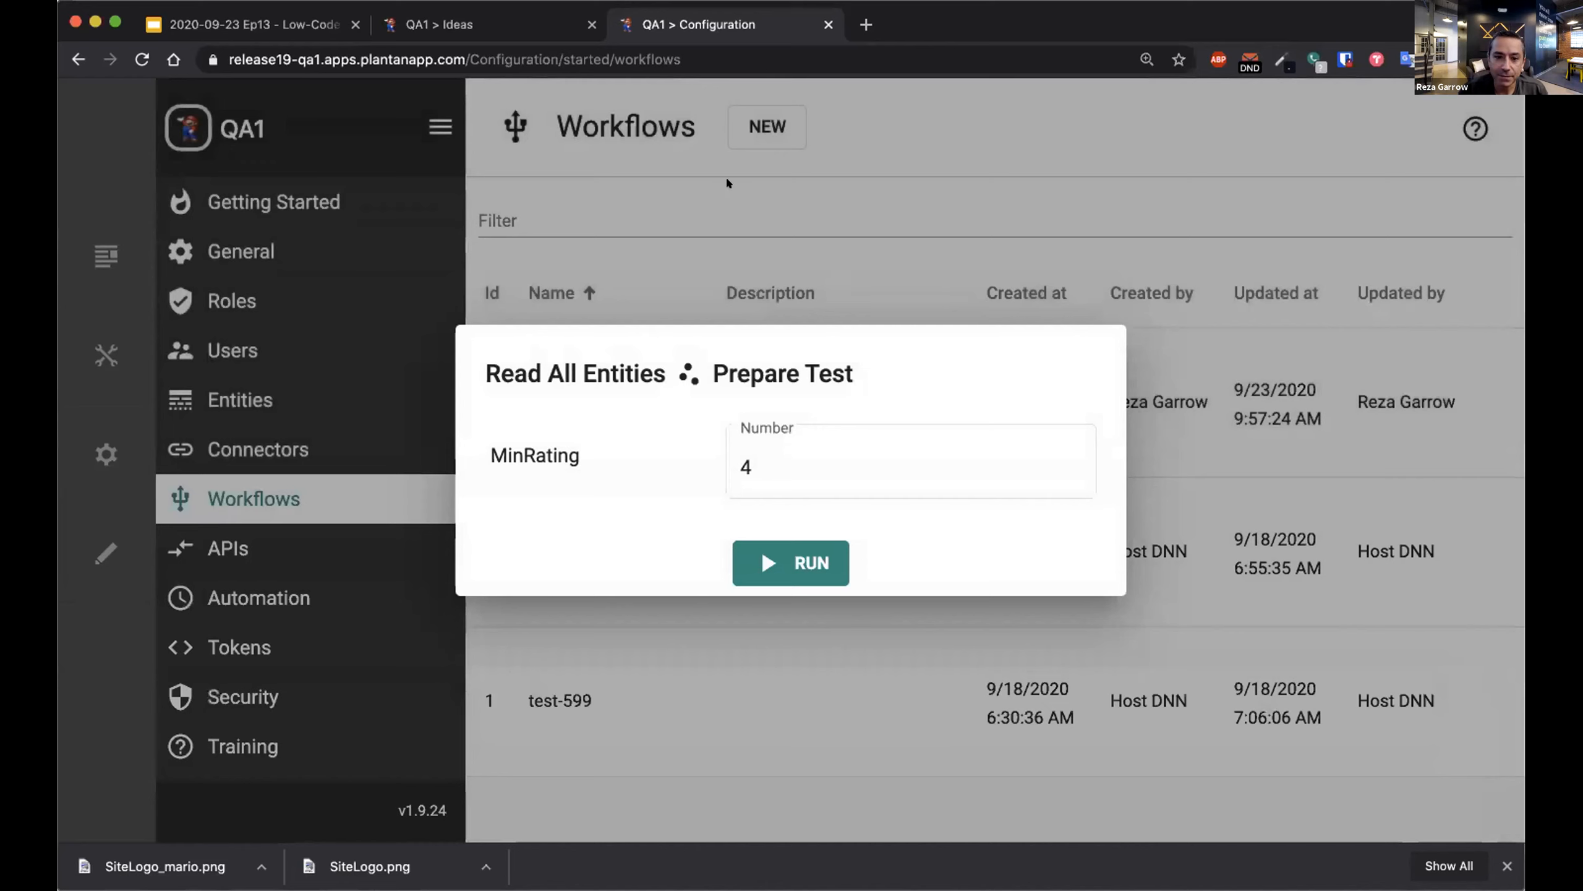
click(299, 28)
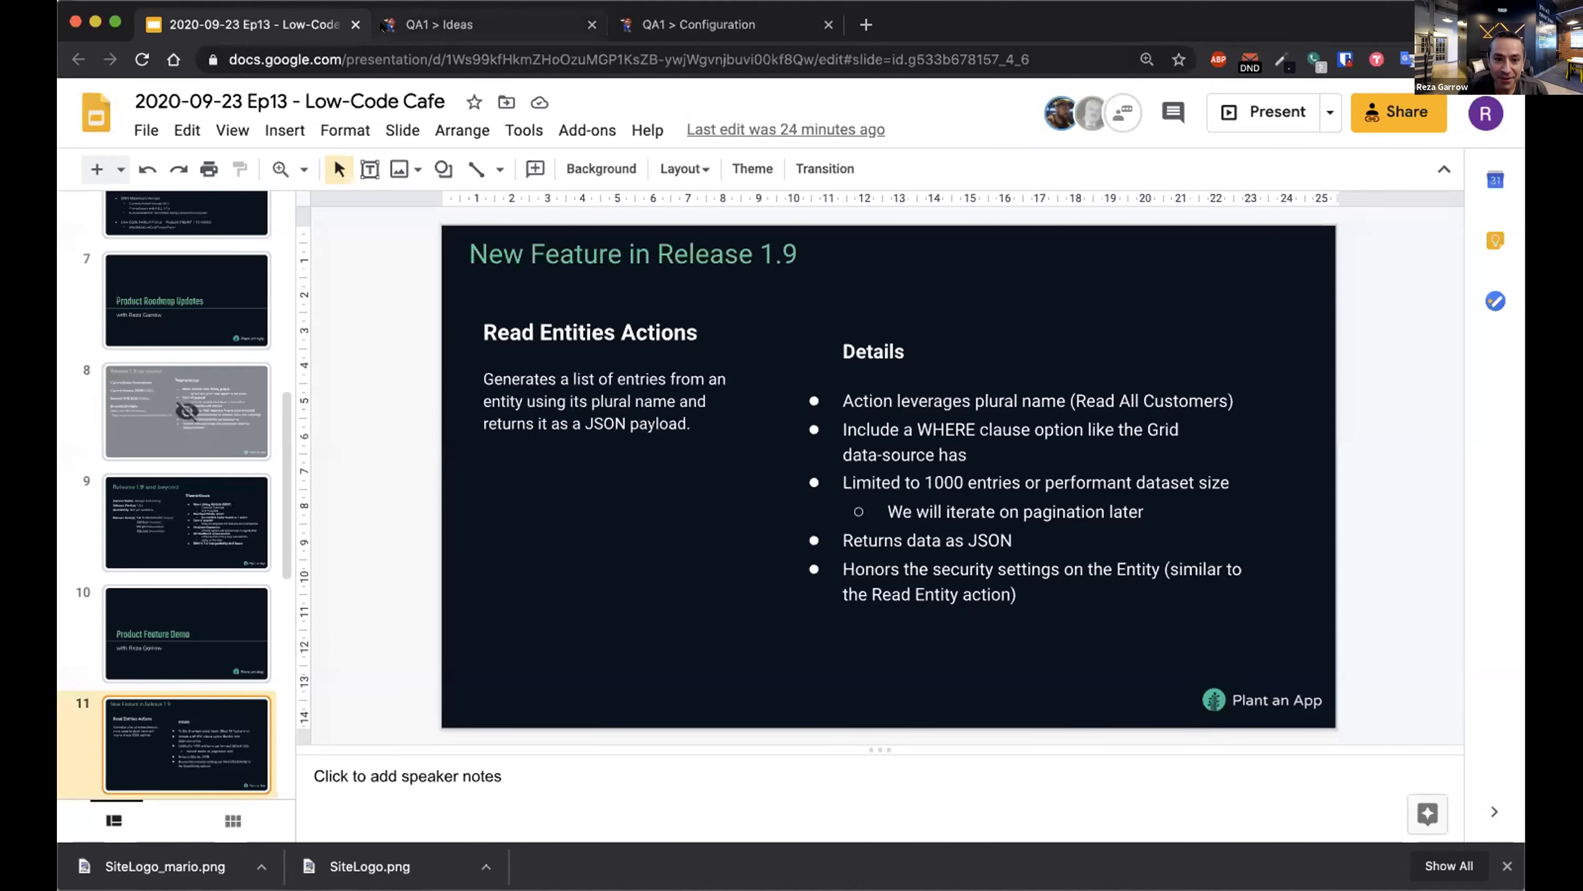
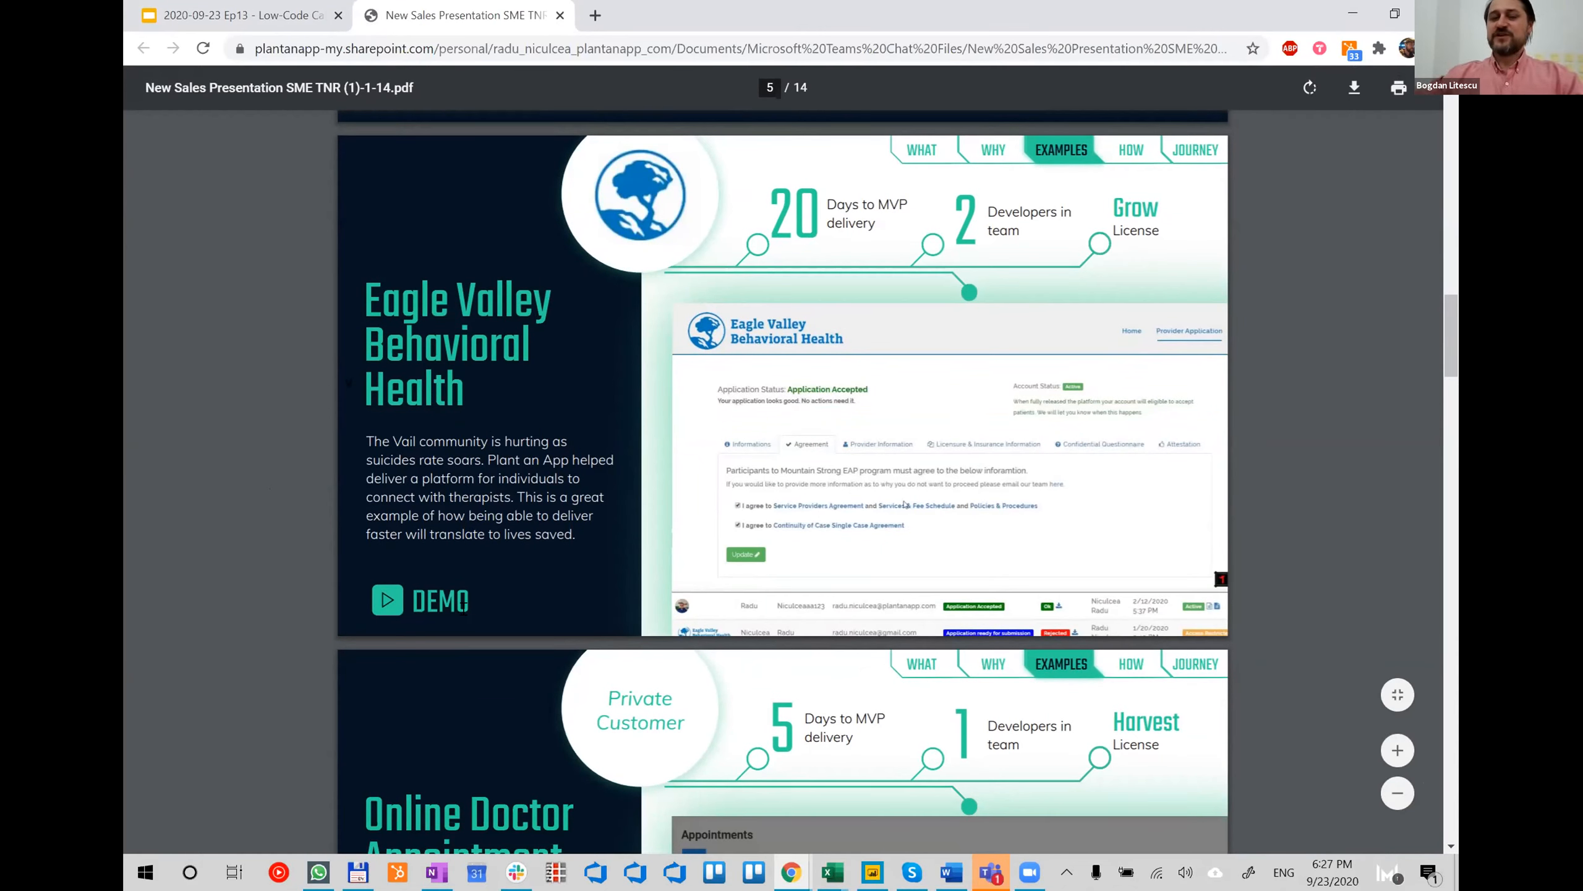
Look through the healthcare customer examples in the sales presentation PDF and return to the Low-Code Cafe slides.
scroll(463, 608, down, 7)
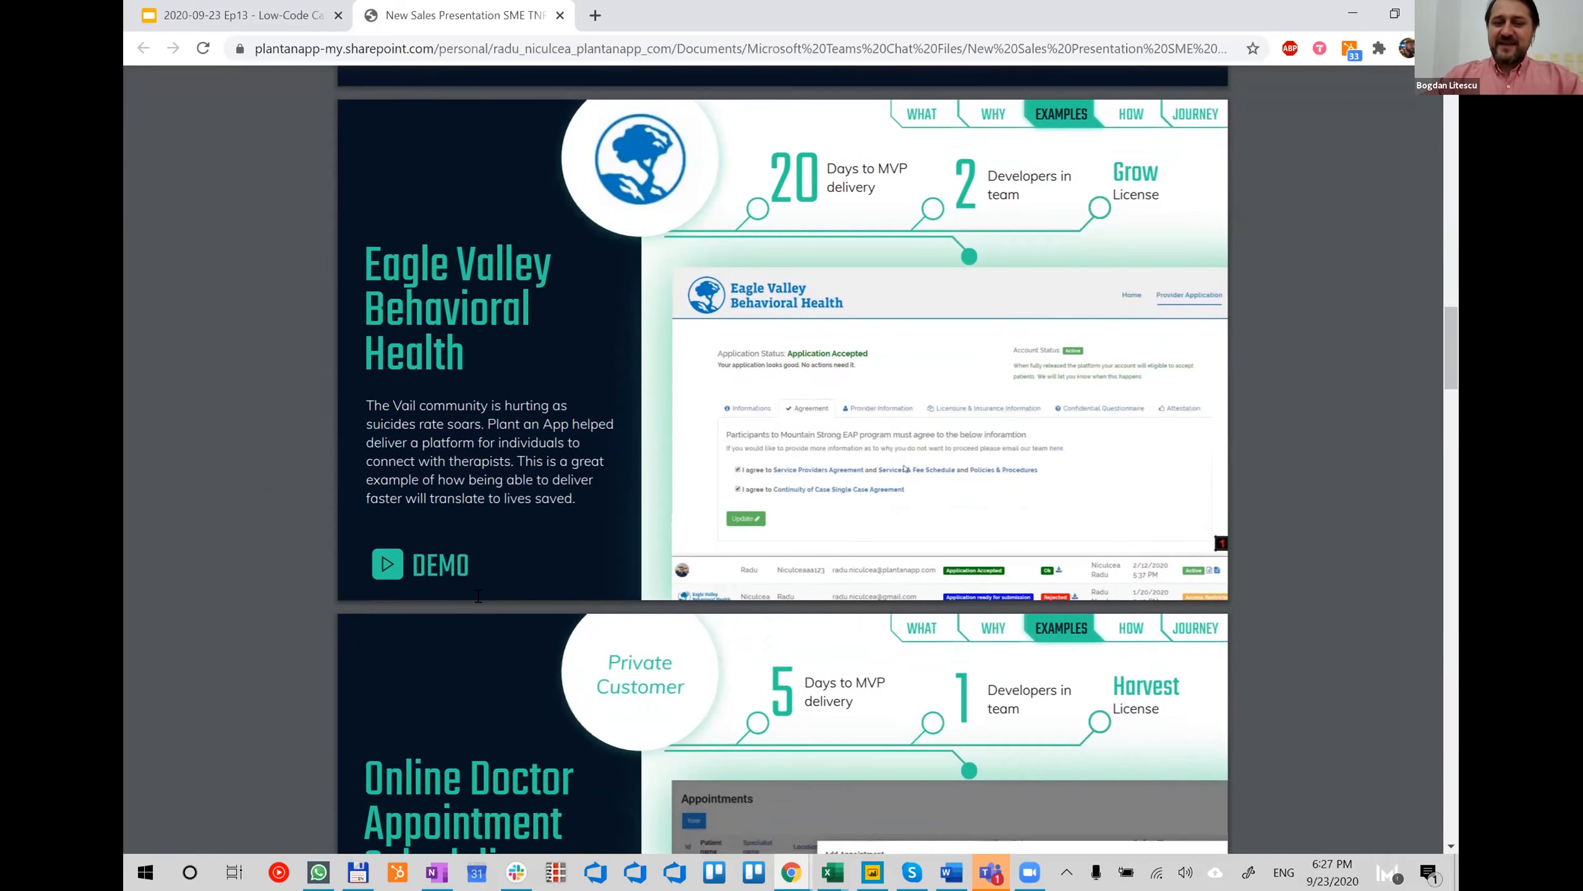
scroll(504, 544, down, 9)
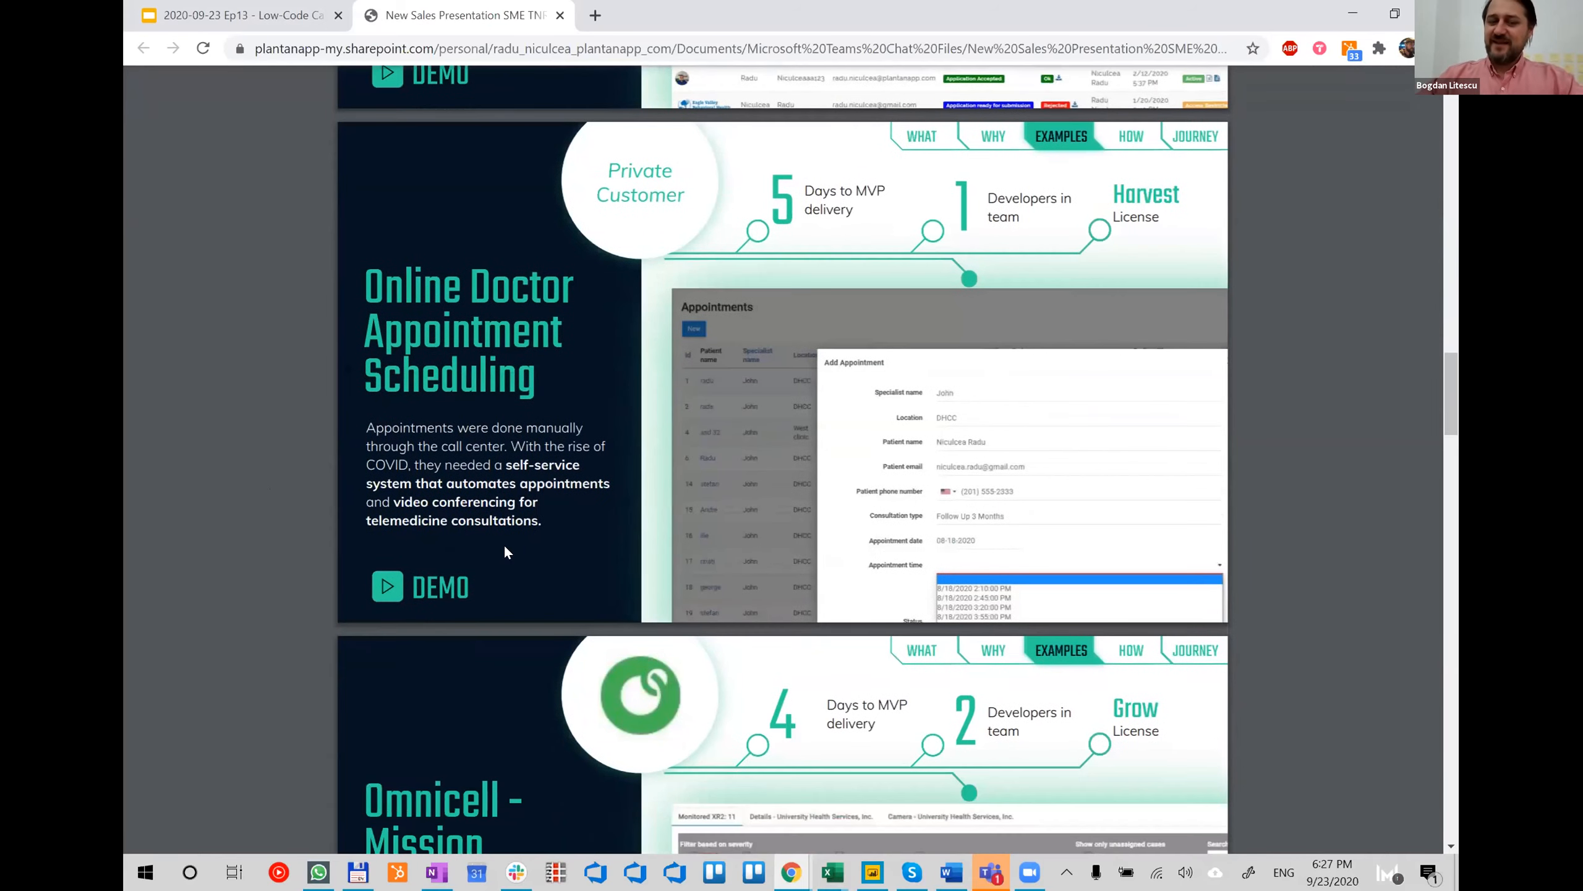
scroll(501, 546, down, 4)
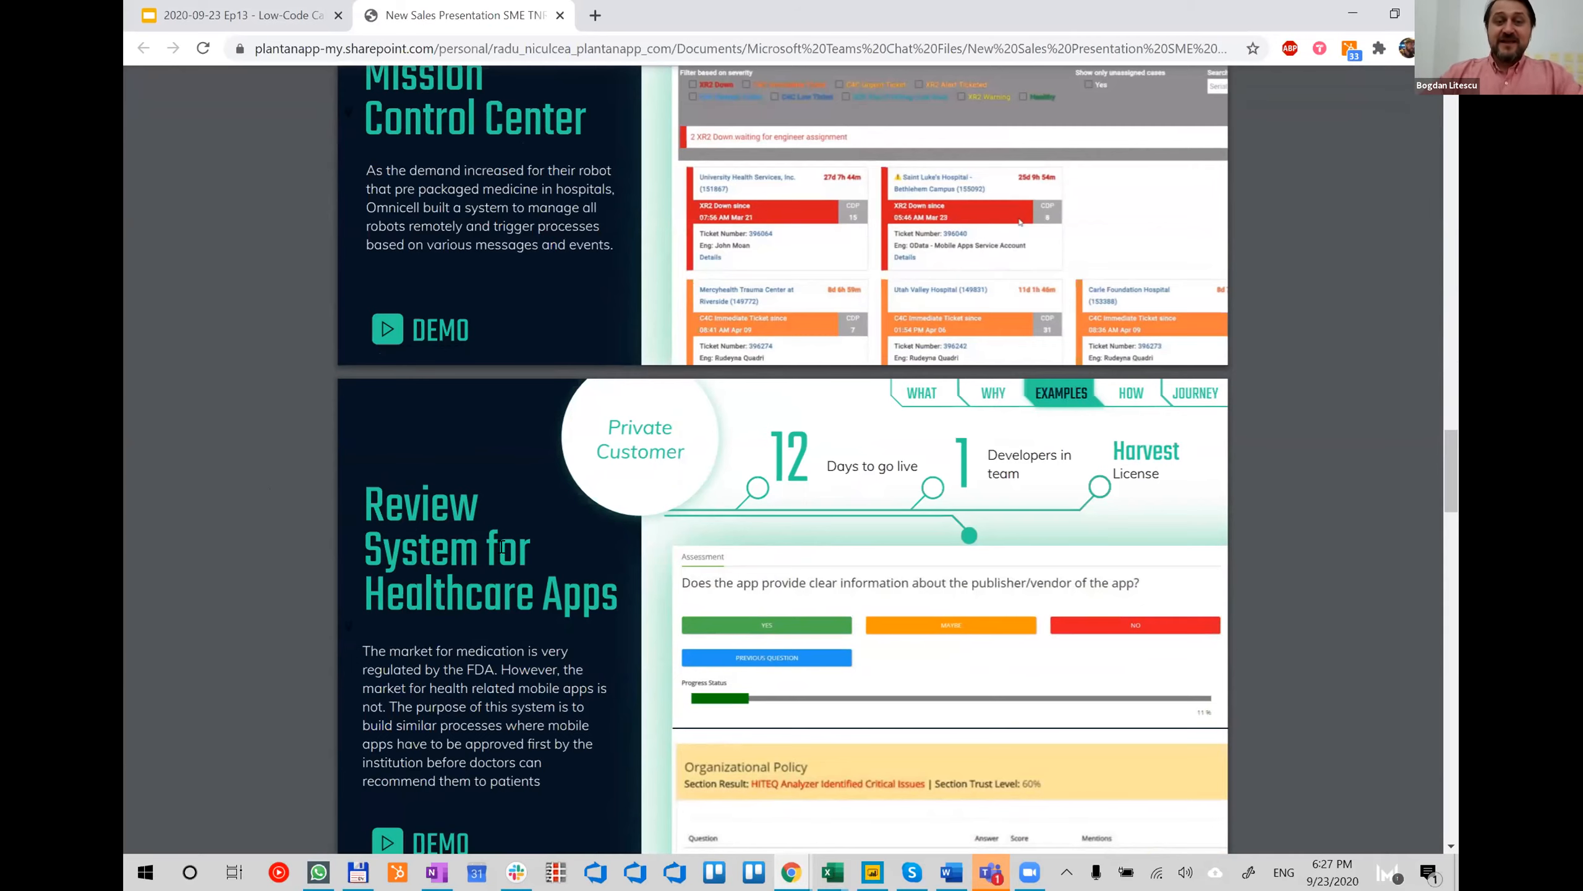
scroll(504, 546, up, 5)
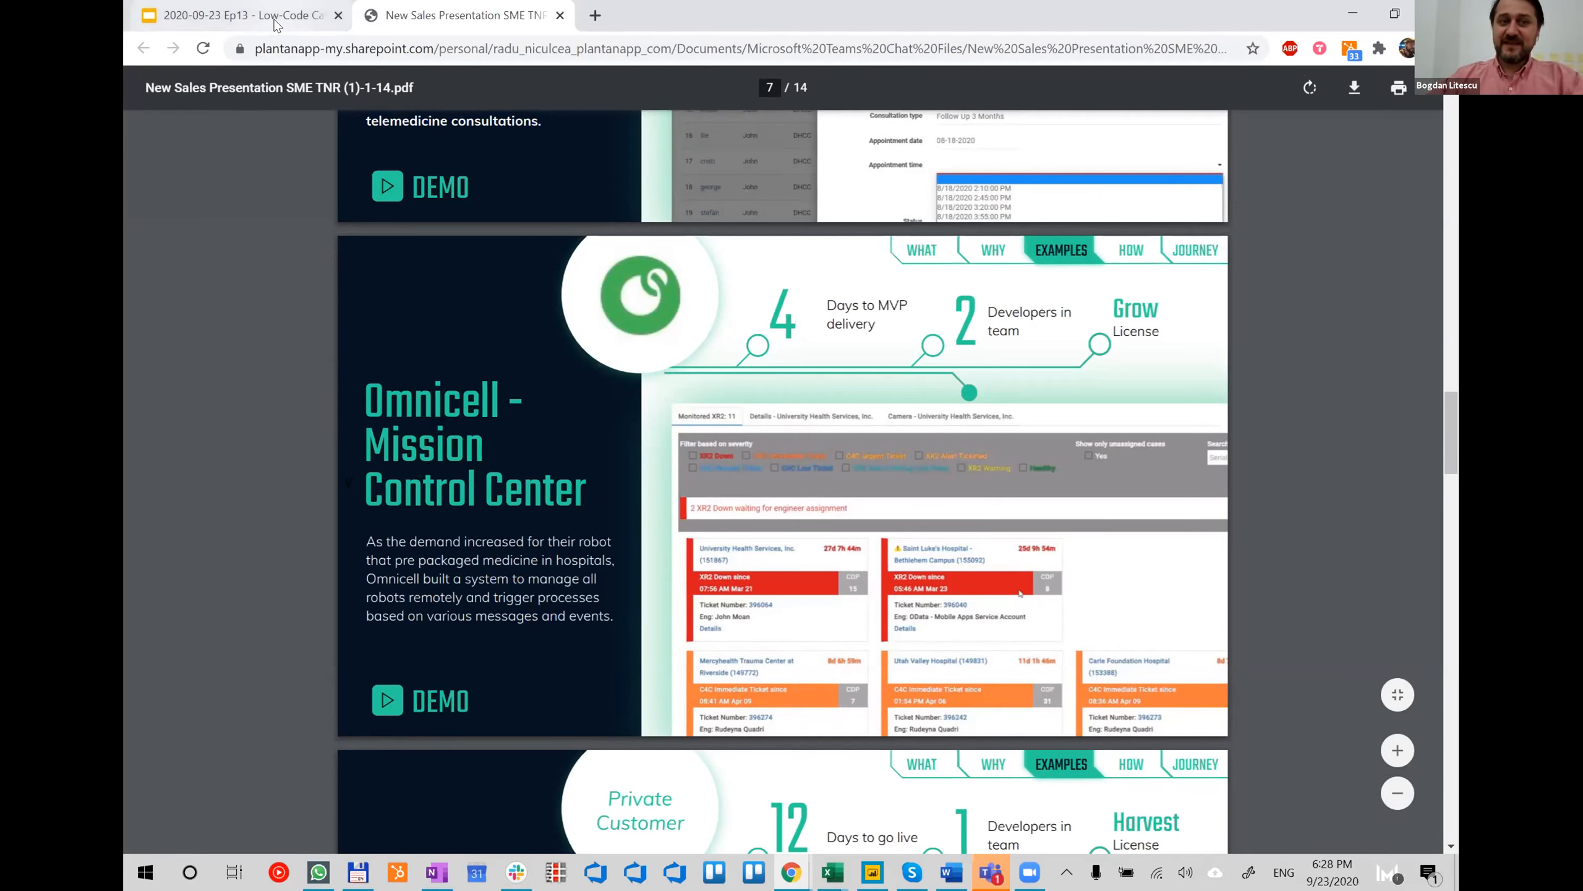
click(236, 15)
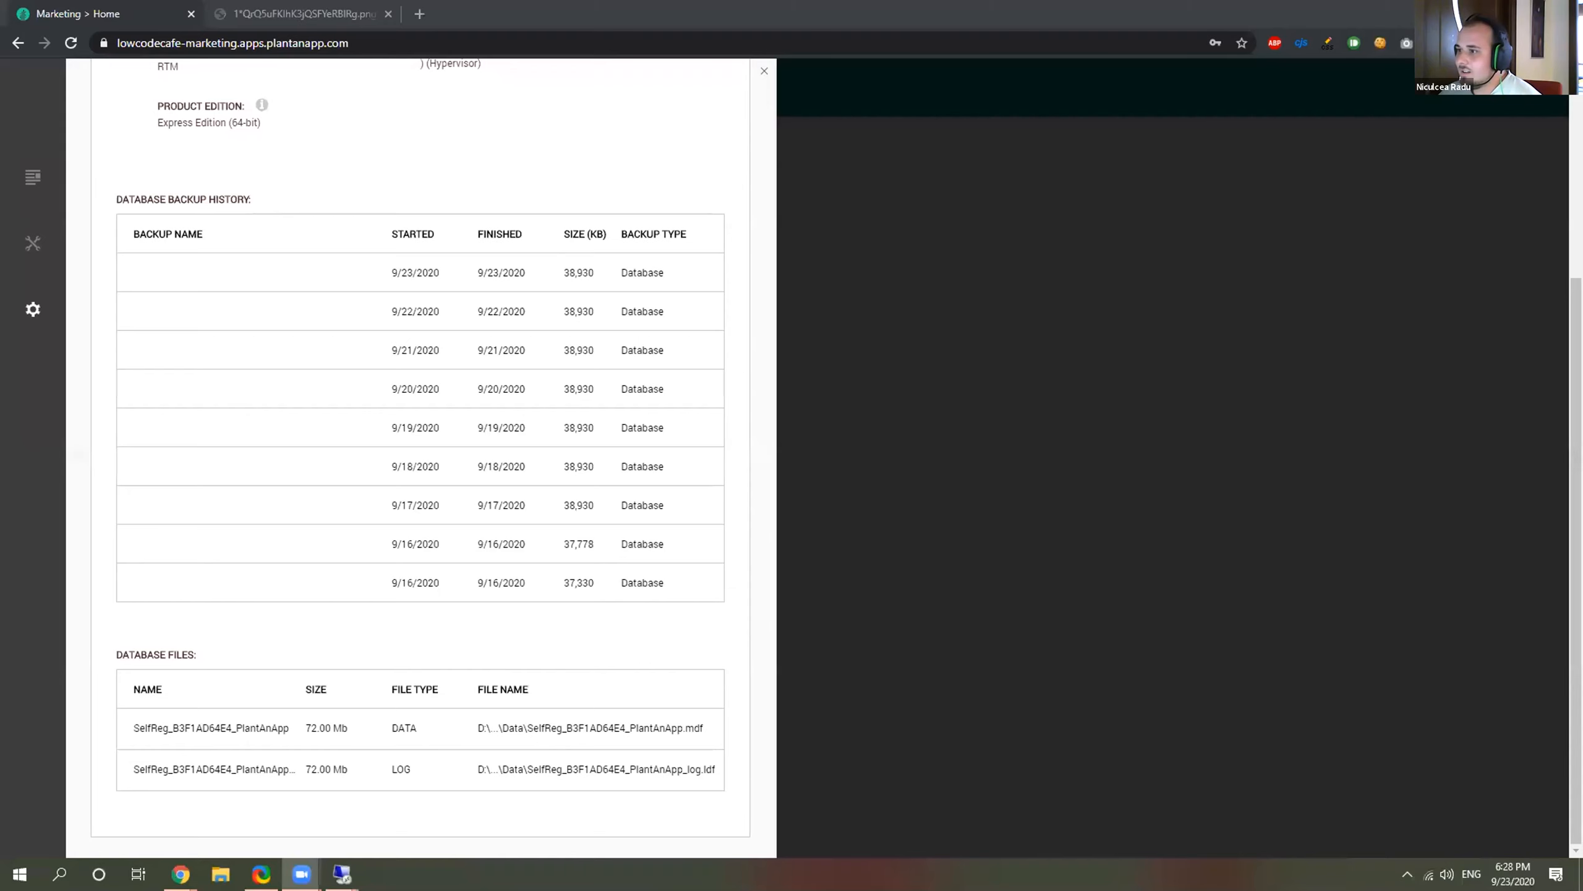
Open the marketing app's Campaigns page and check which email templates a new campaign can start from.
click(861, 202)
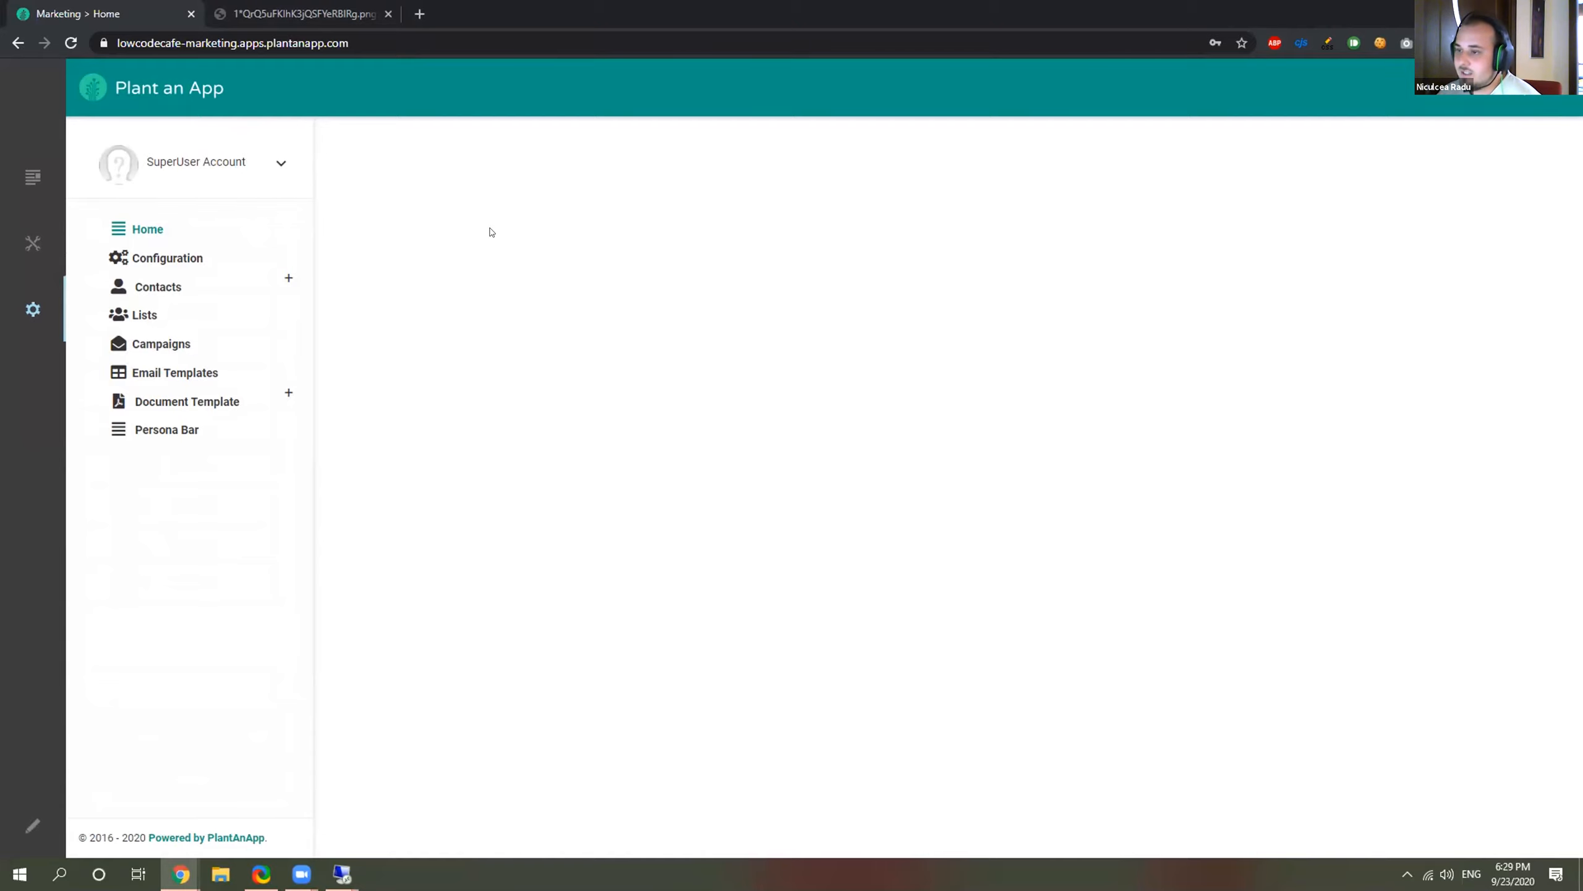
click(162, 345)
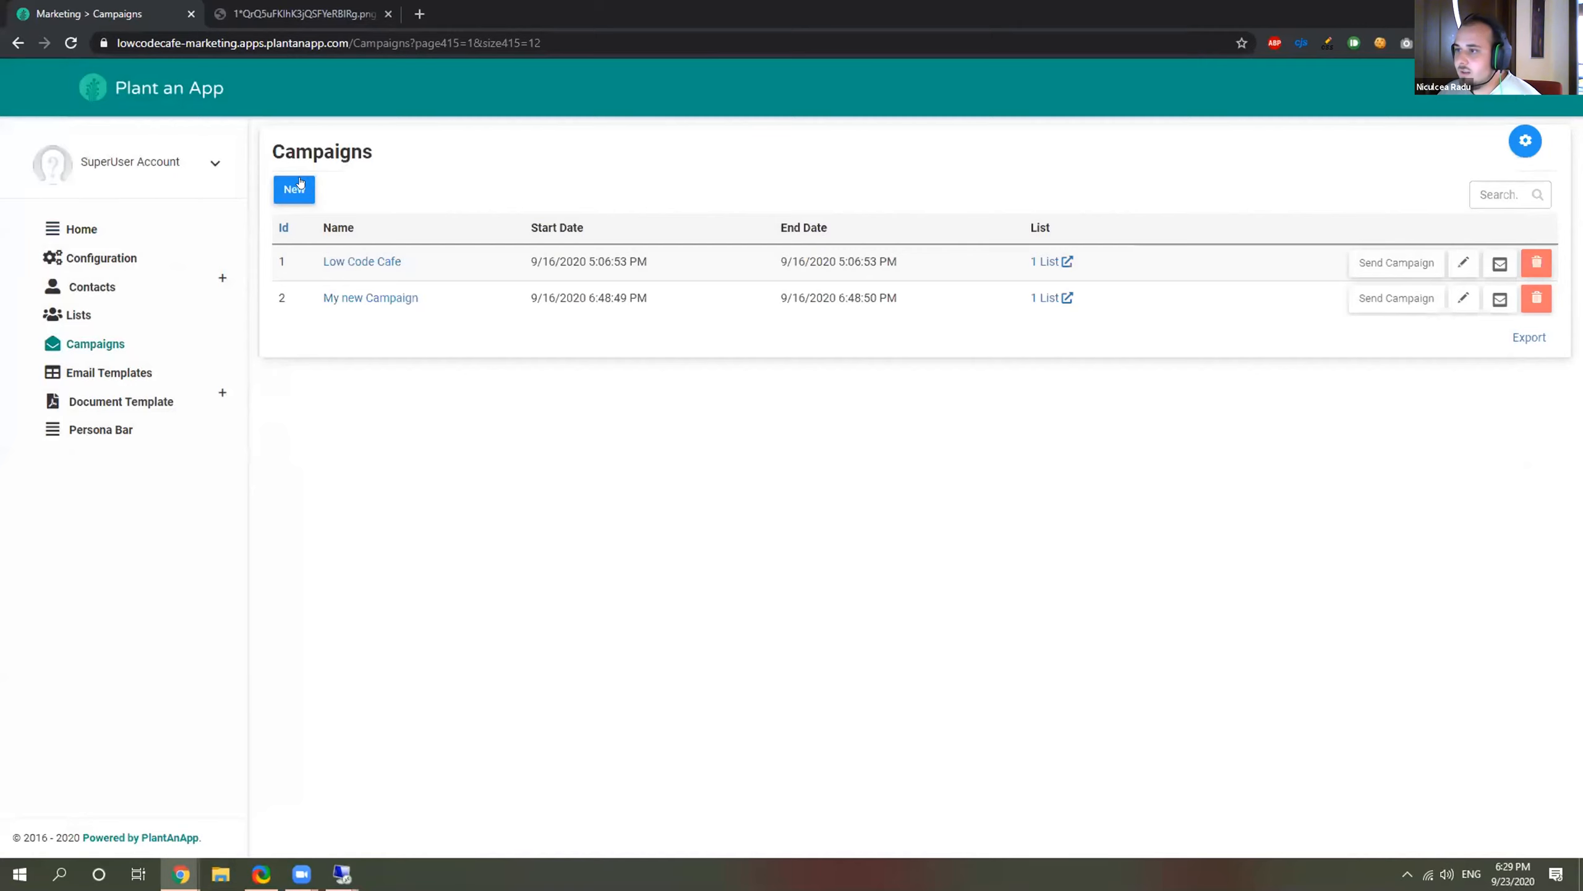
click(296, 188)
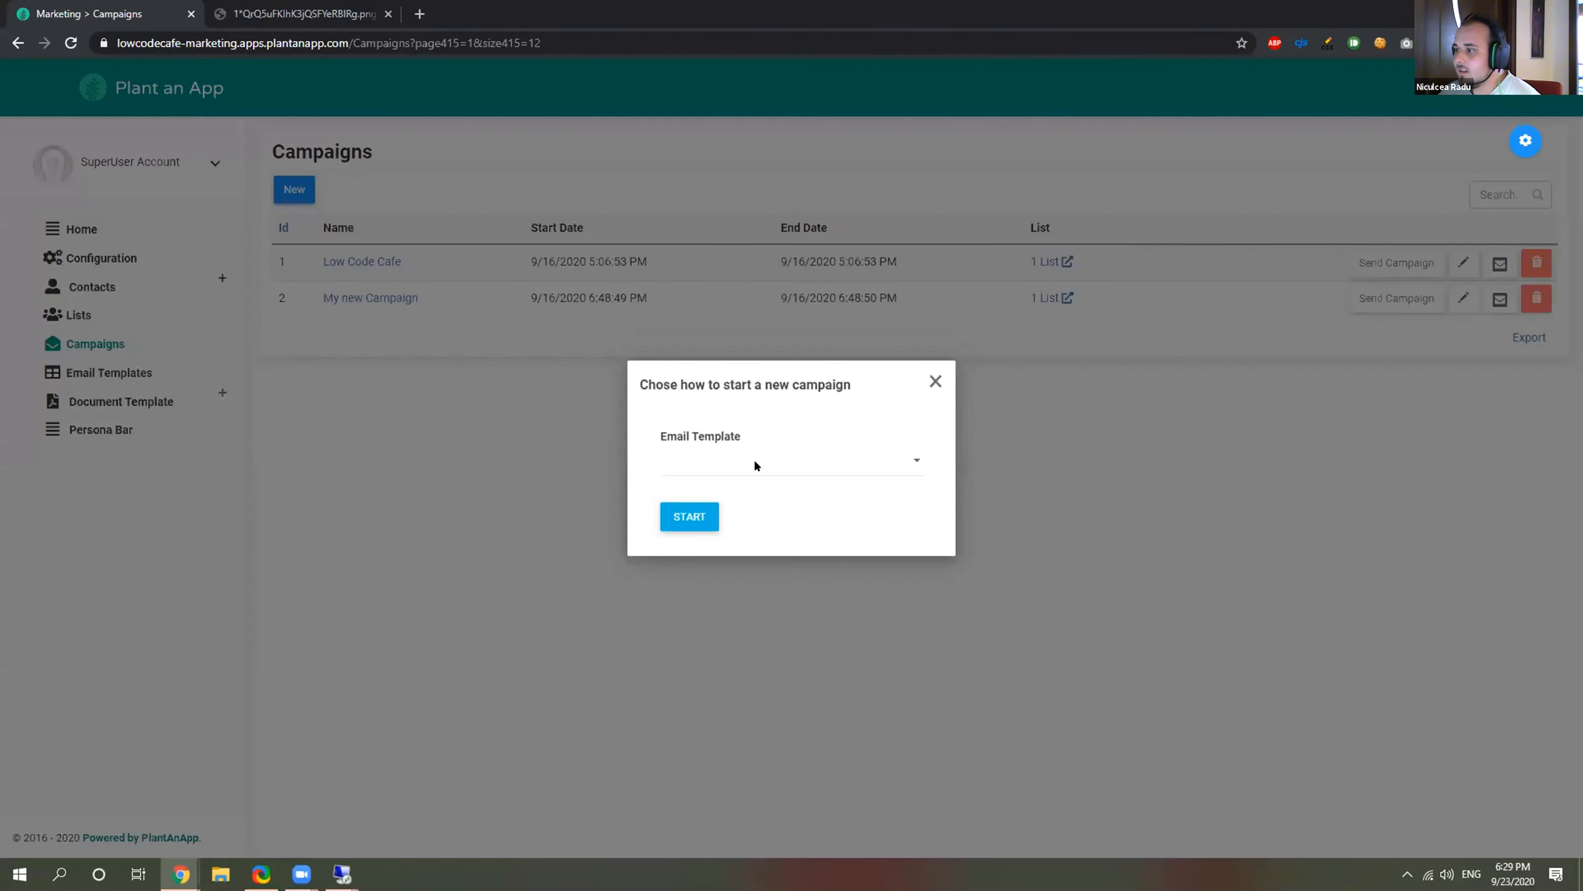
click(751, 463)
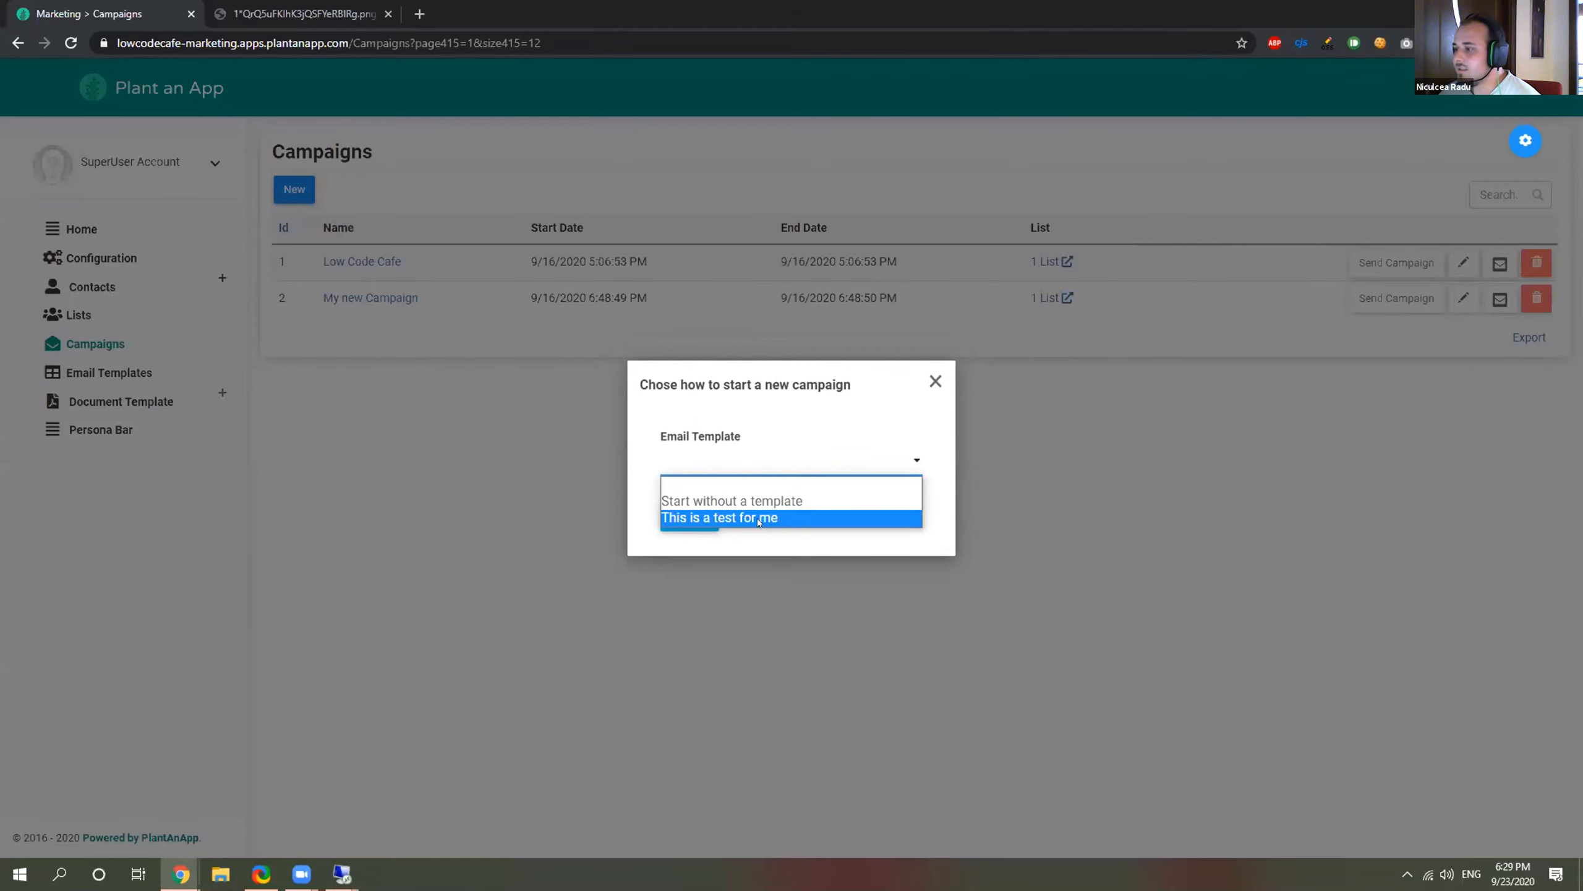
click(371, 456)
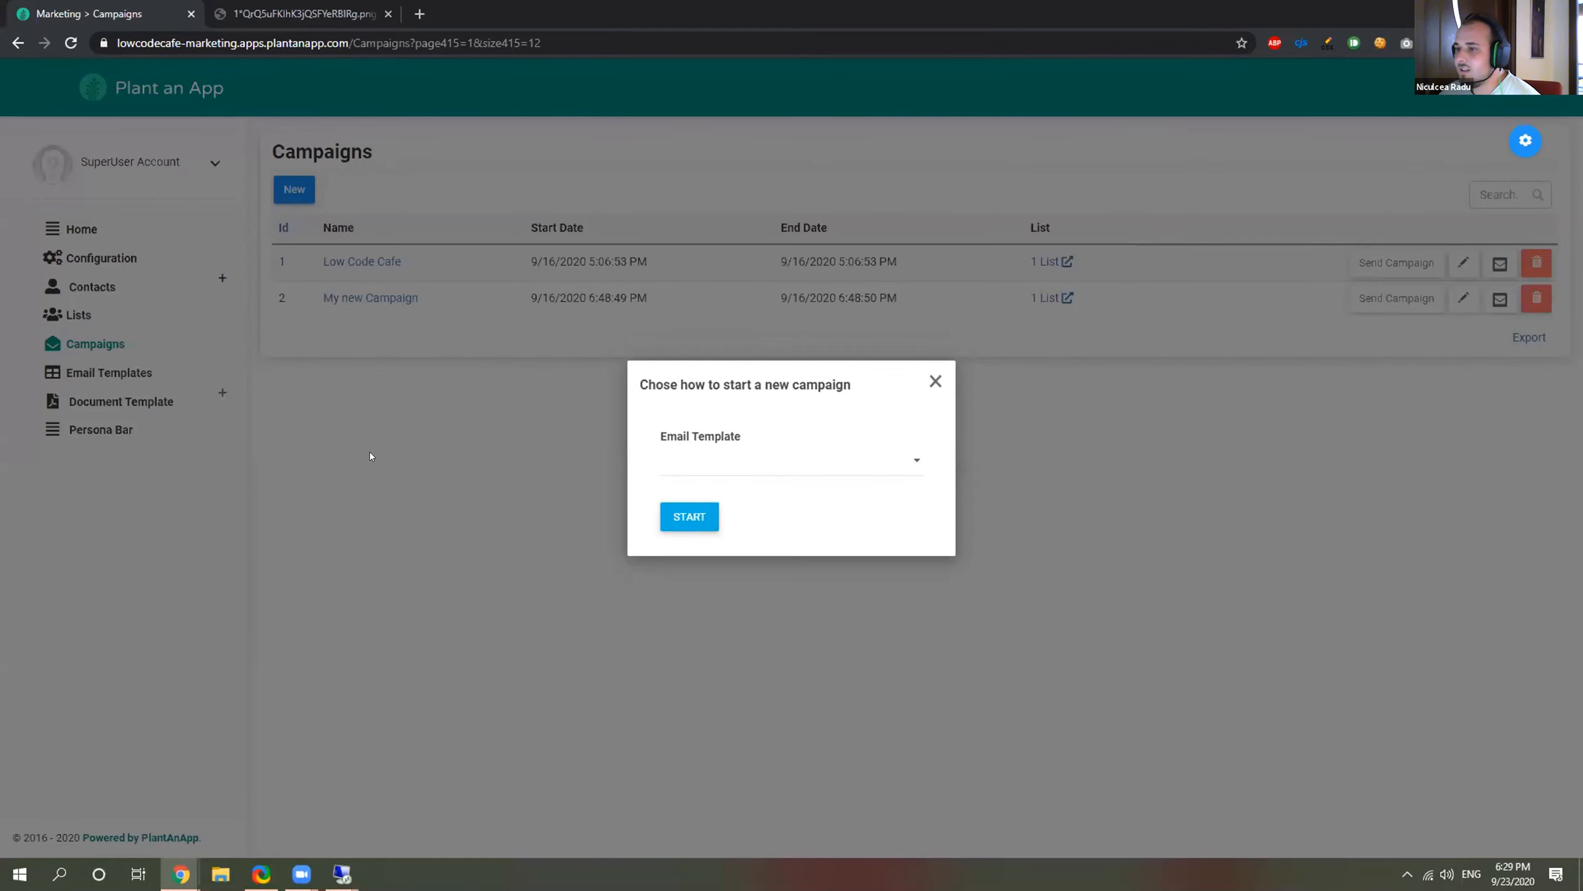
Open Email Templates in a separate browser tab and view the "This is a test for me" template.
click(90, 368)
click(99, 372)
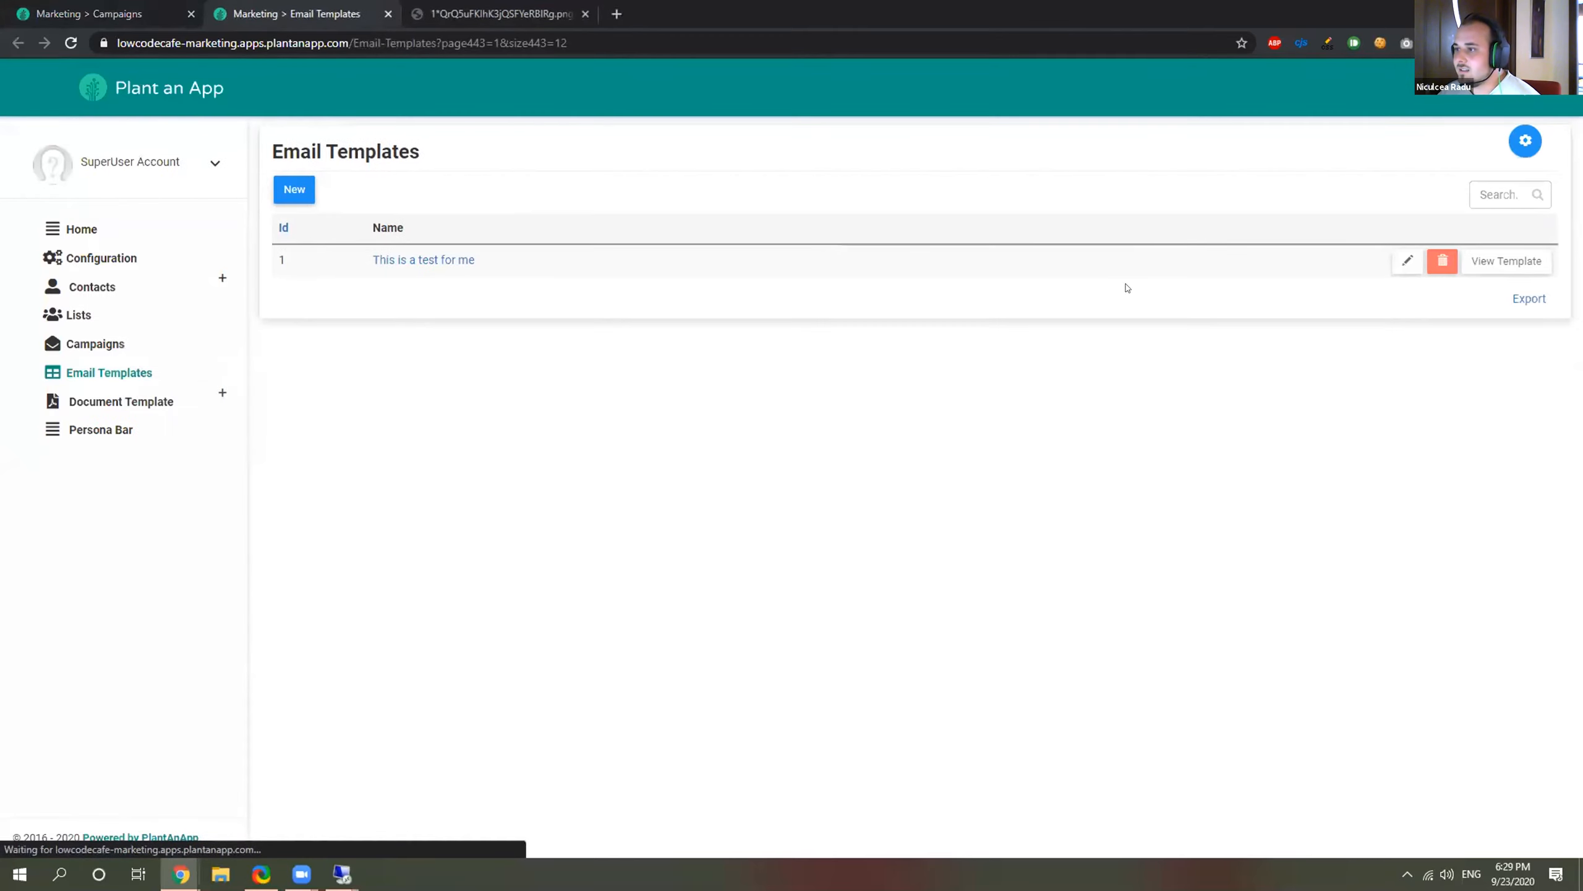
click(1507, 261)
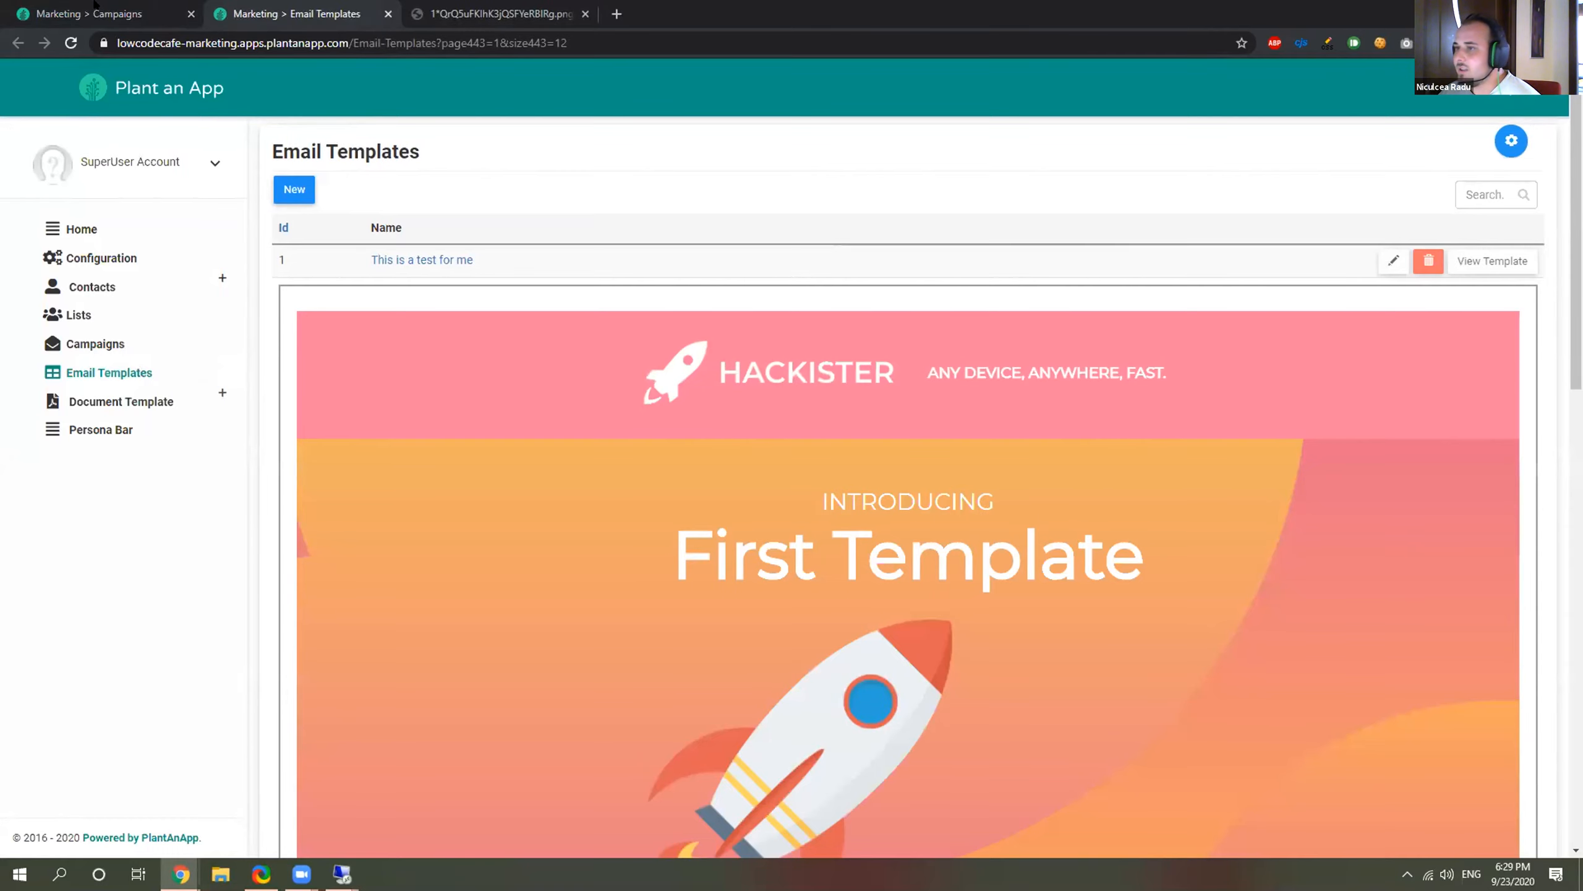
Start a new campaign from an existing email template, view its design in the campaign editor, and close it without adding the campaign.
key(ctrl+shift+Tab)
click(294, 189)
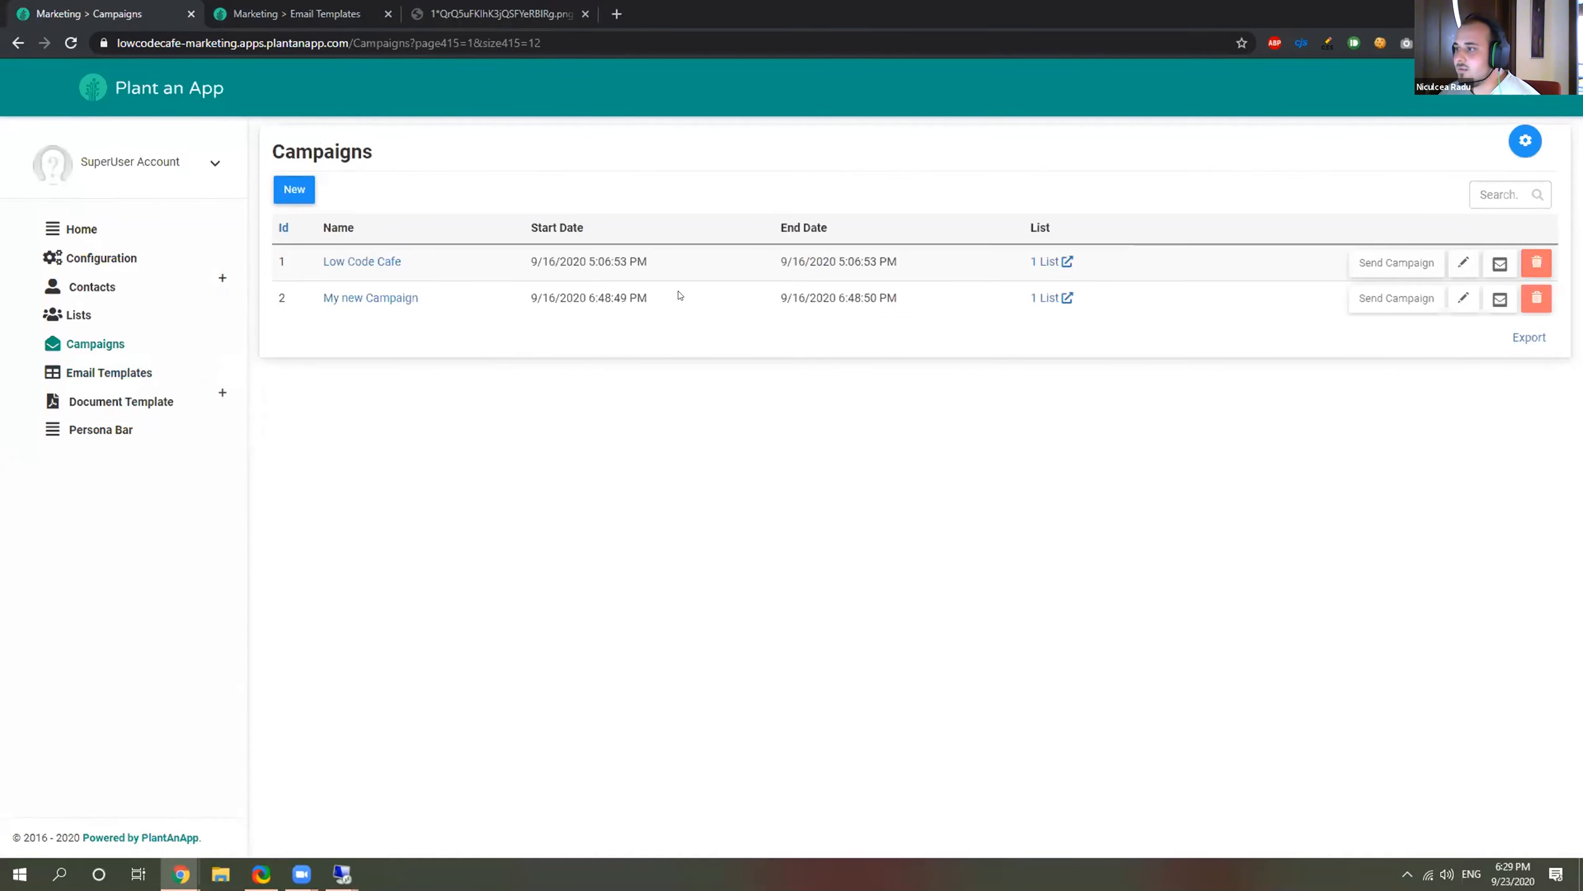
click(743, 459)
click(717, 519)
click(694, 523)
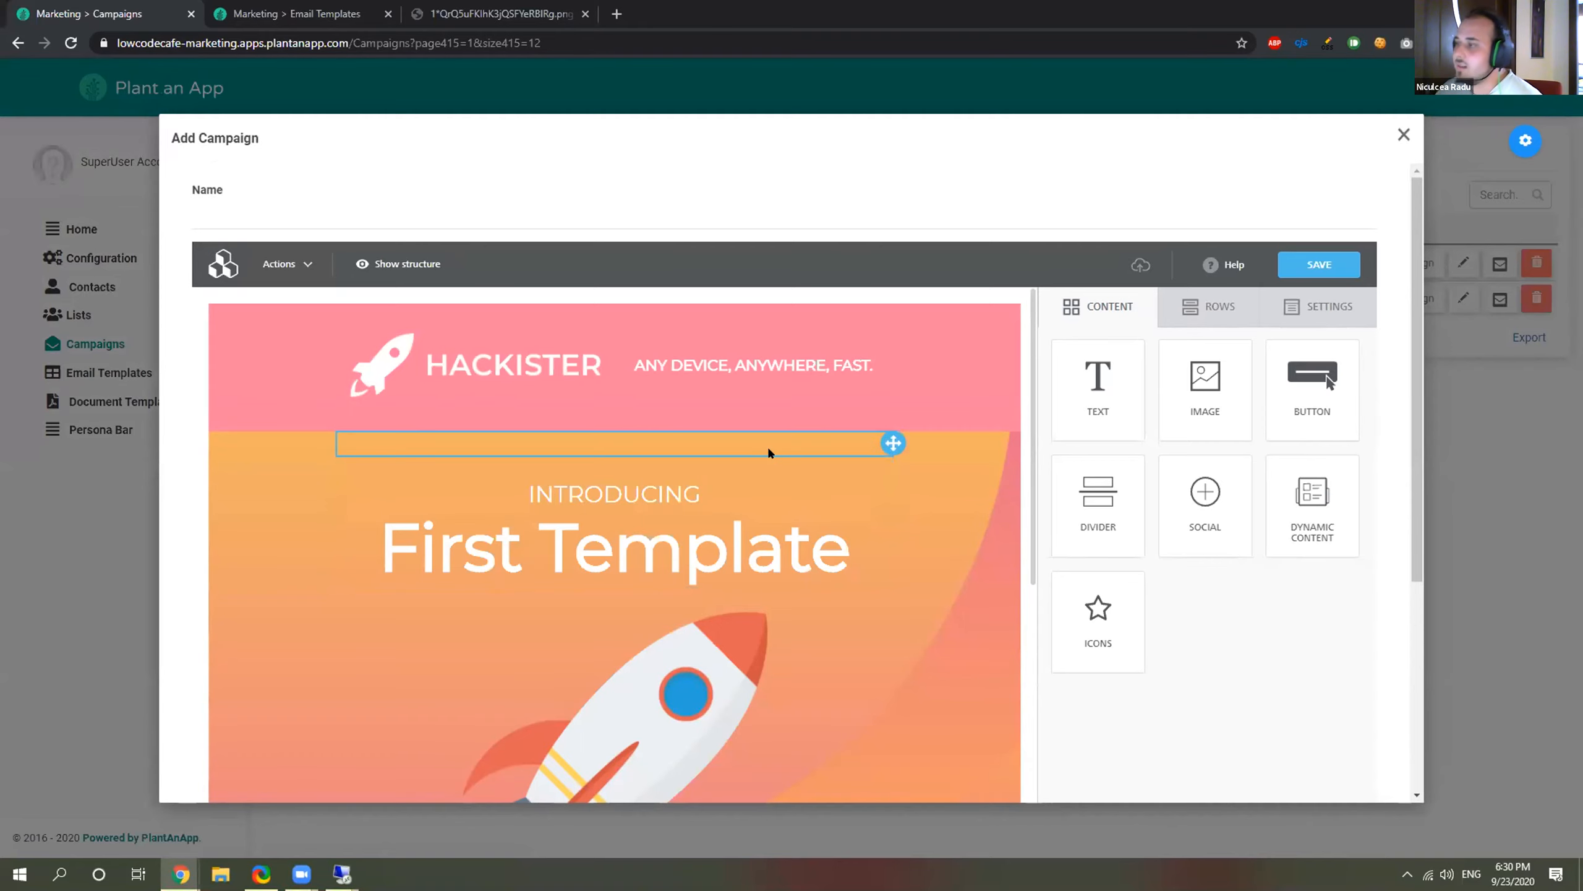
click(1404, 134)
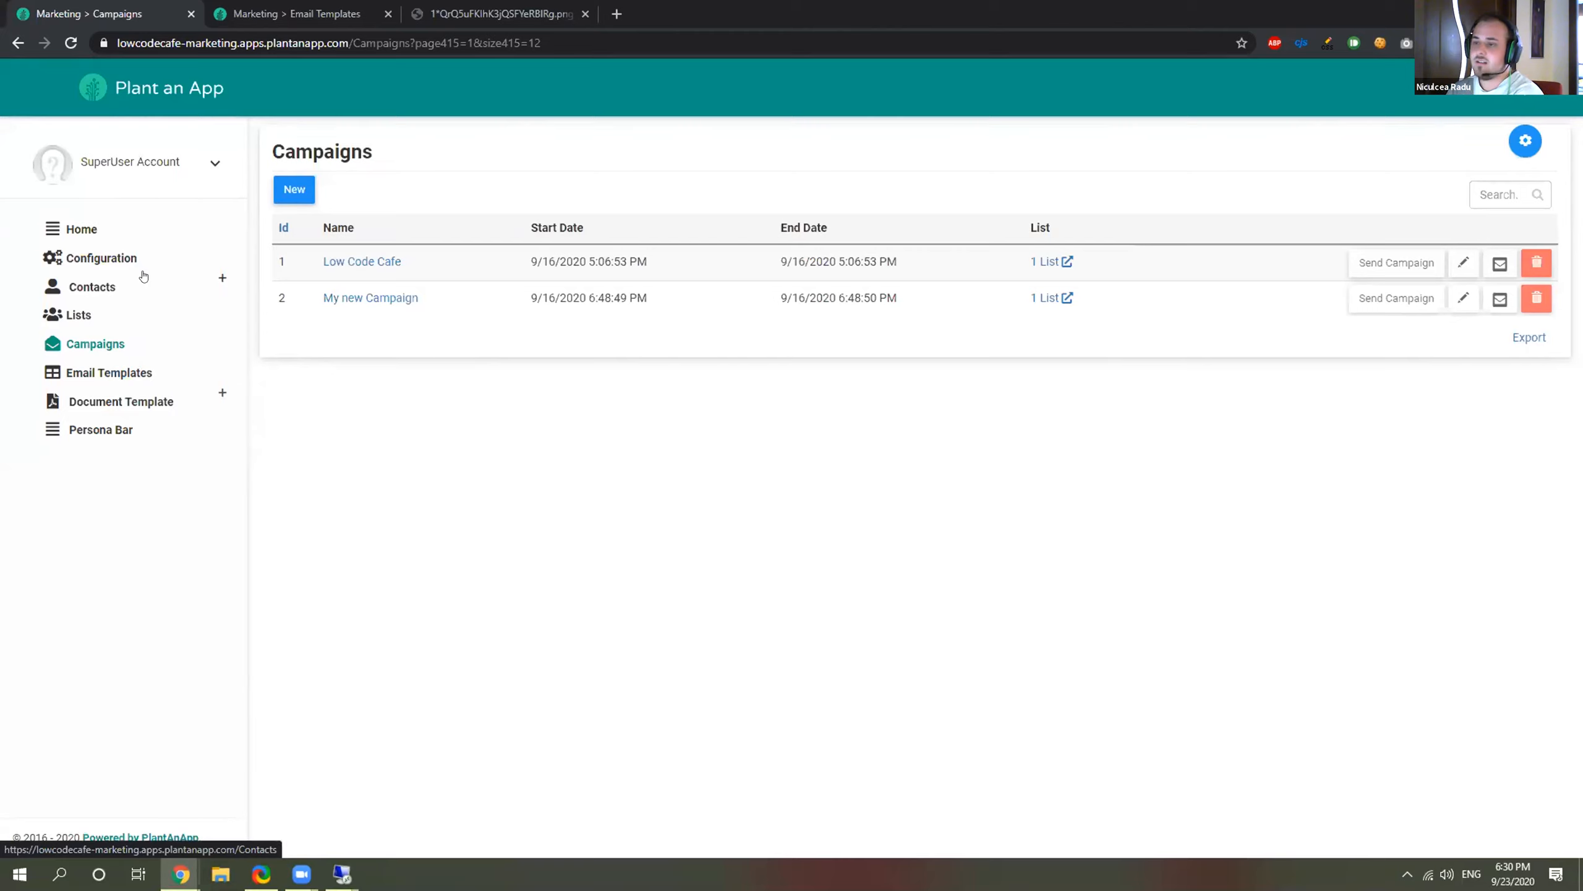
Open the app's entity configuration, review the custom properties of the Document Part entity, and return to the entity list.
click(126, 255)
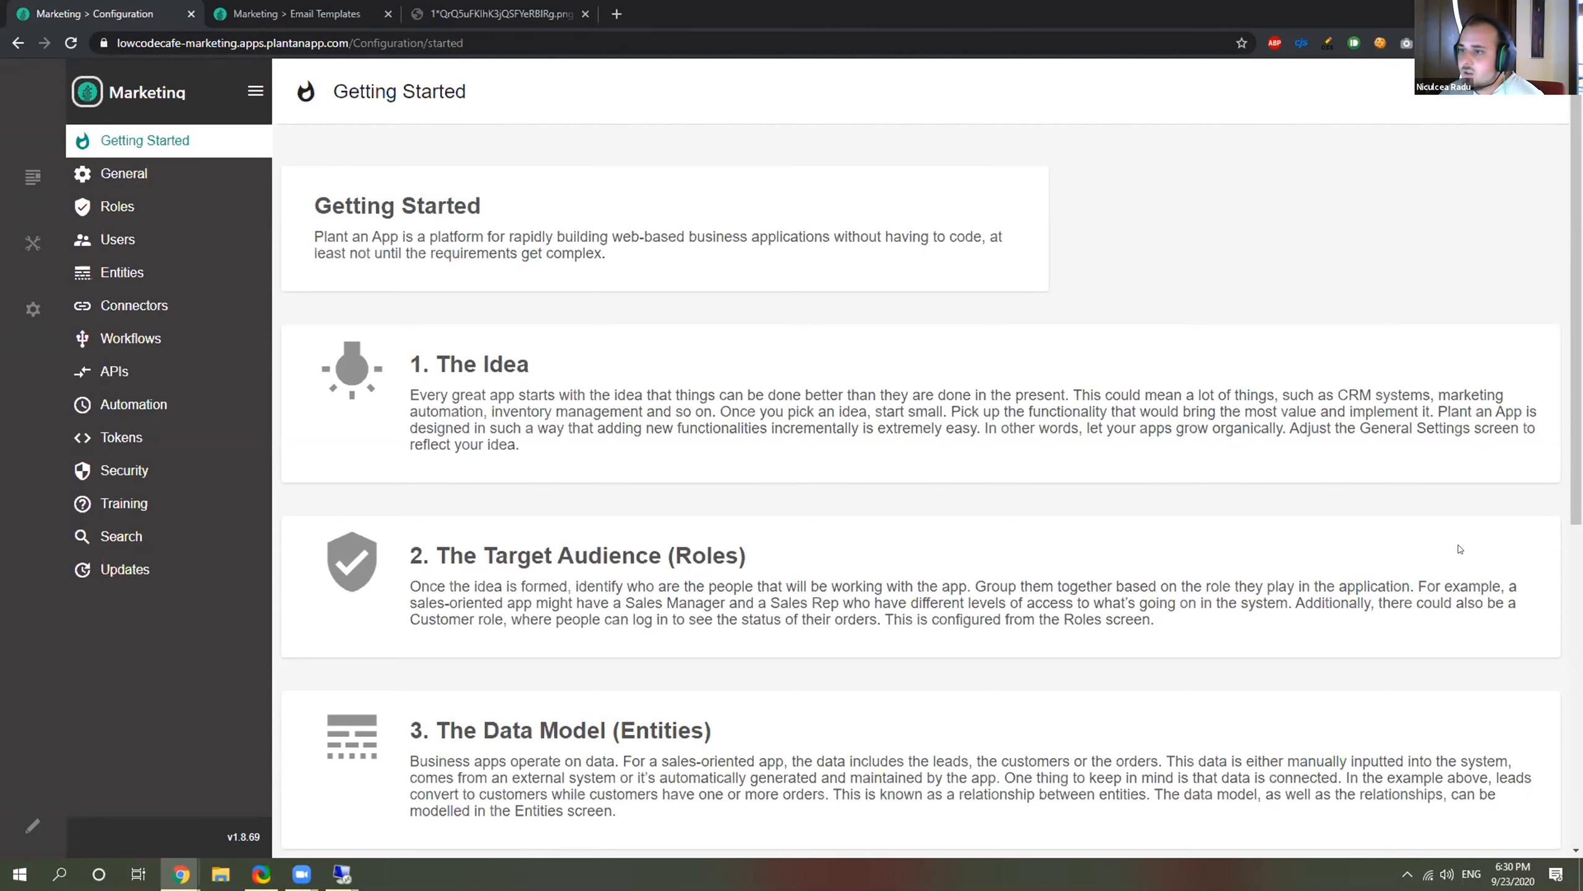
click(201, 271)
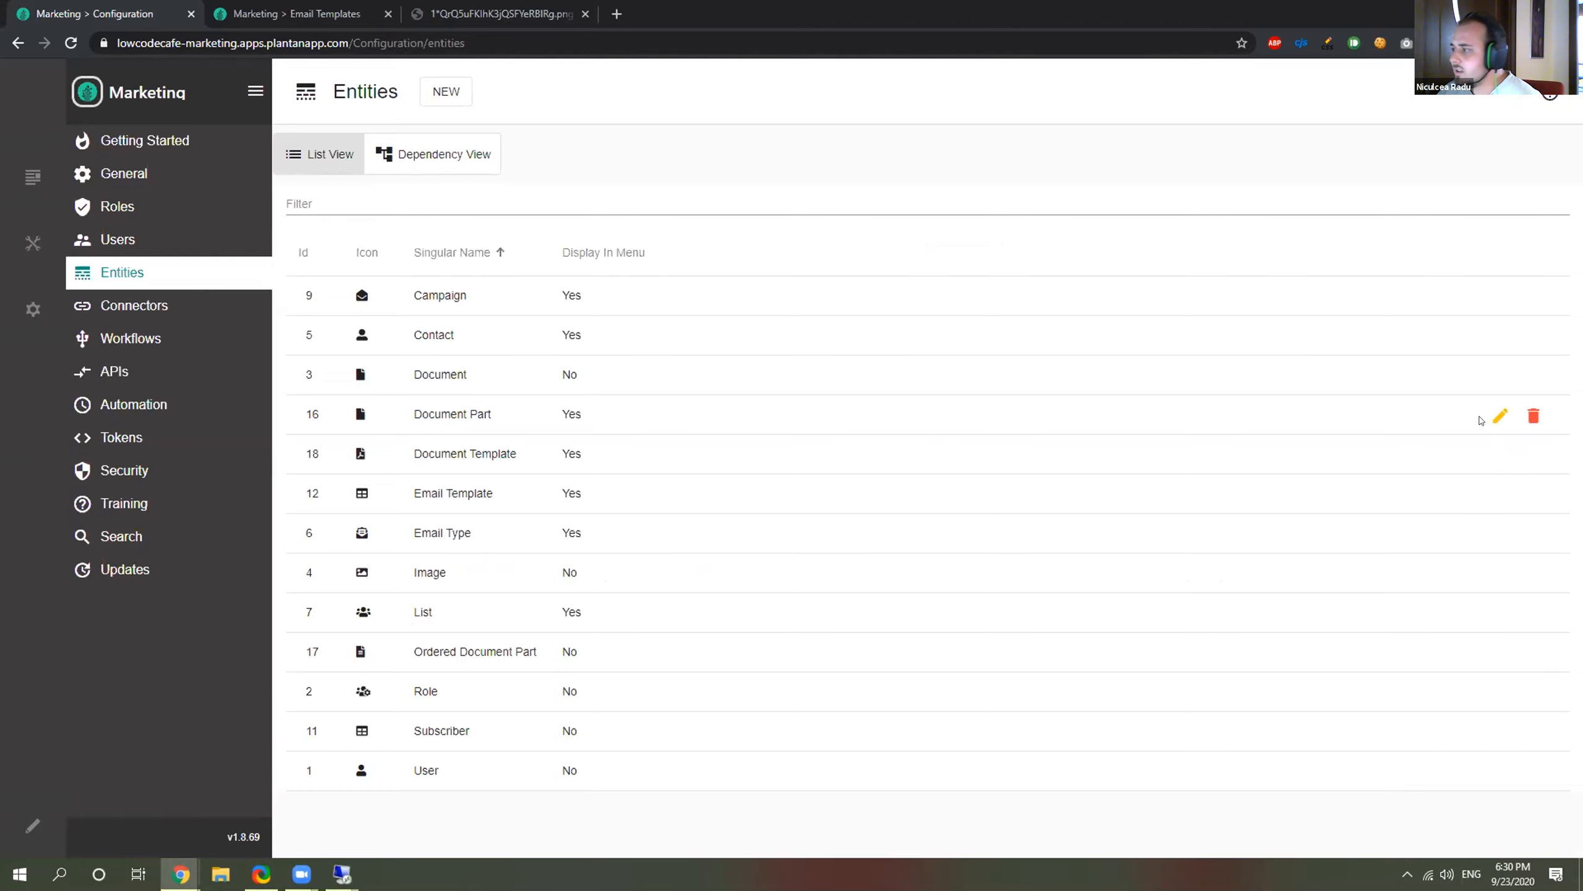
click(1501, 416)
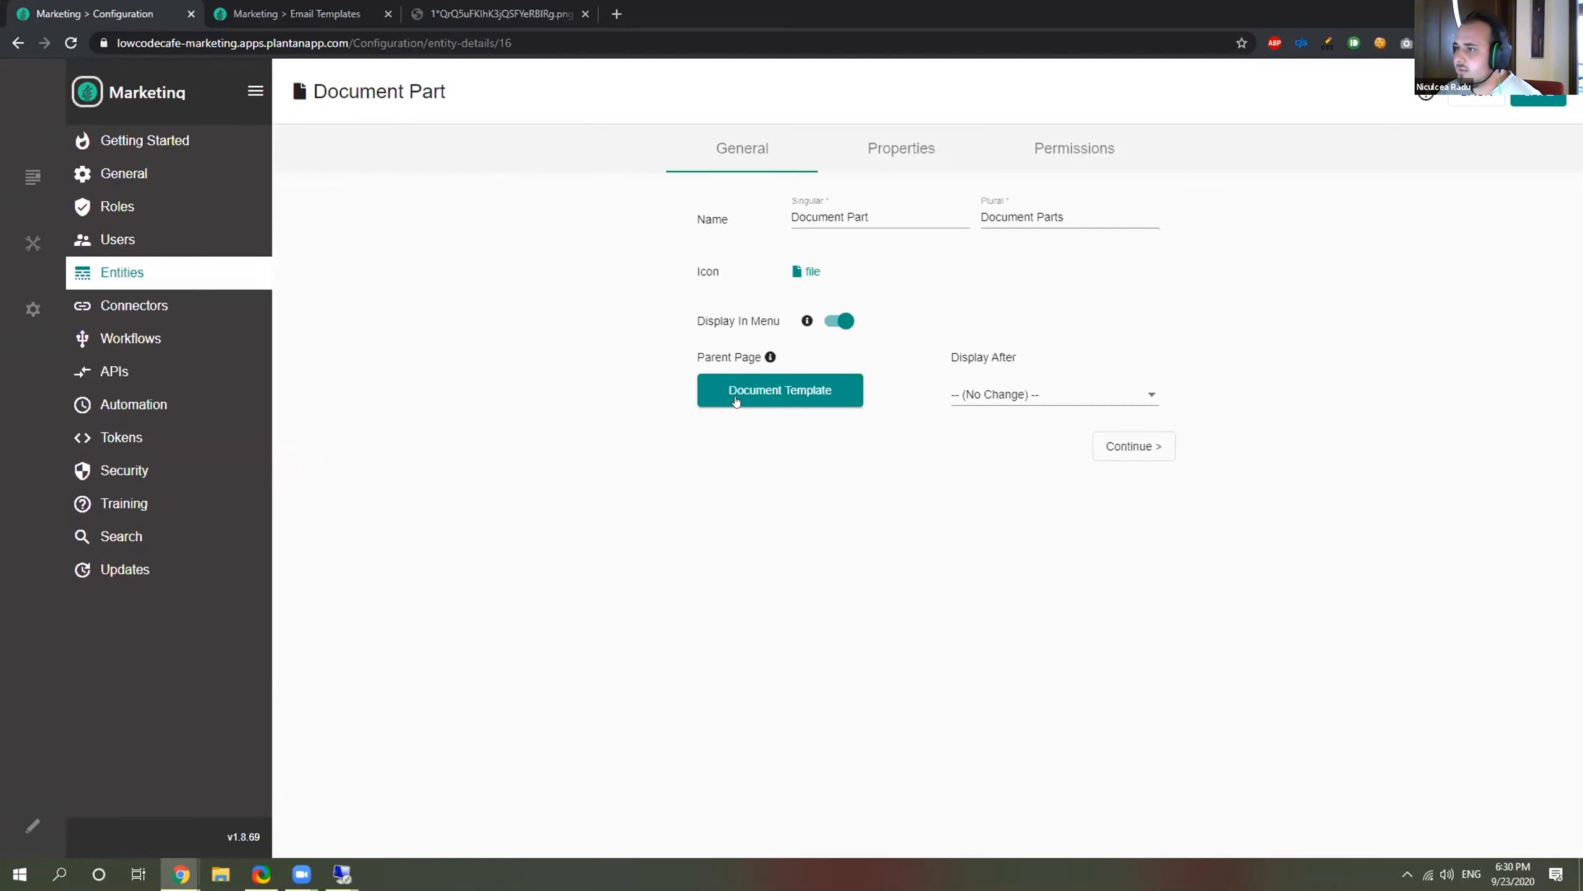
click(902, 152)
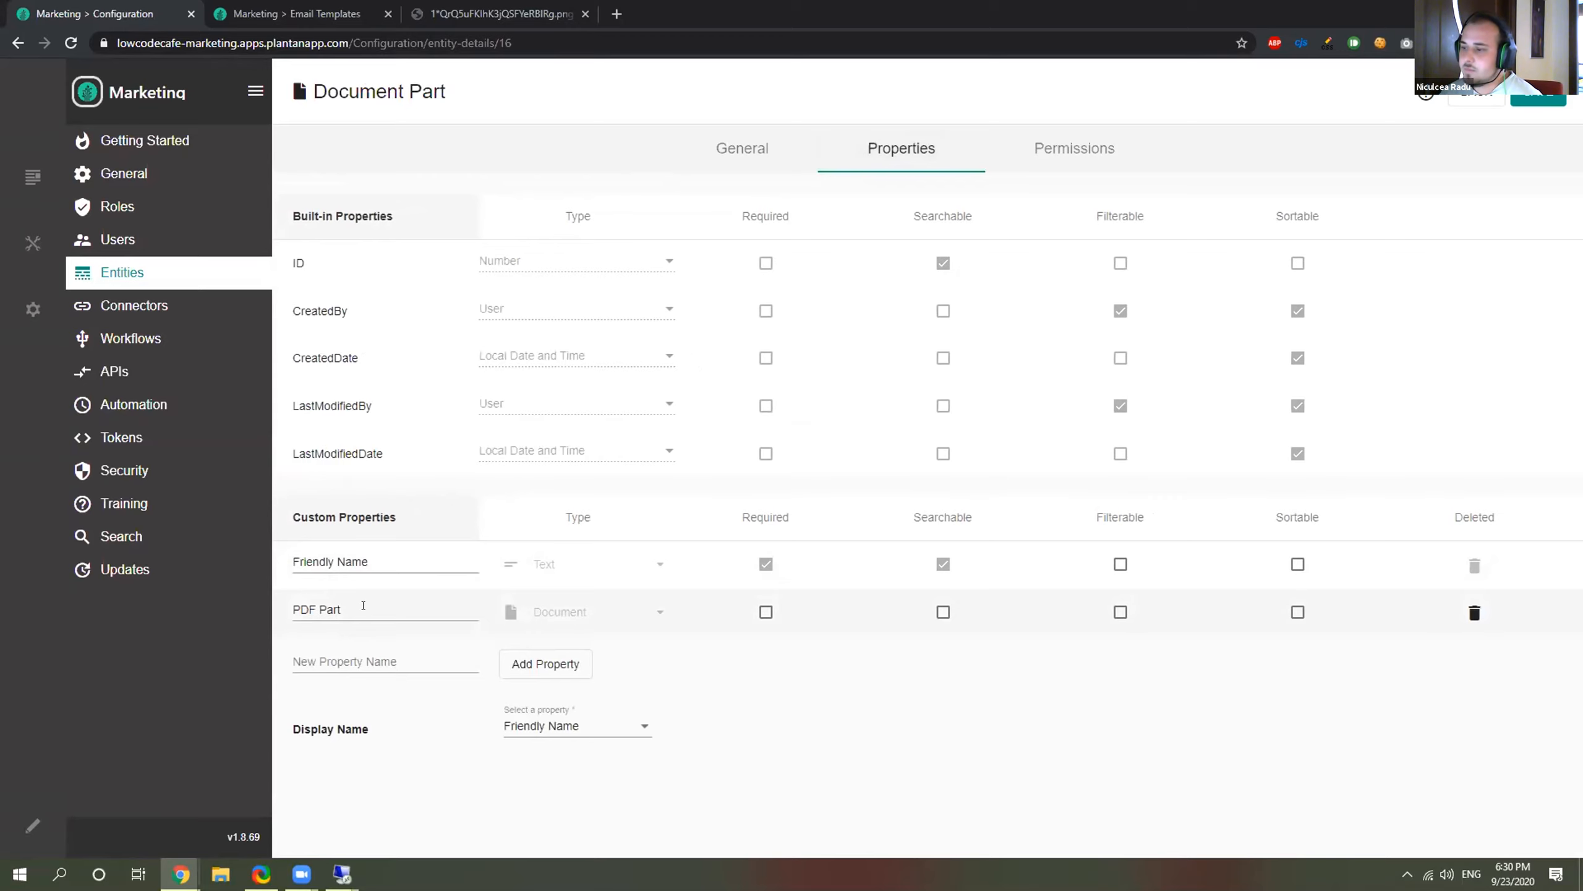
click(1473, 96)
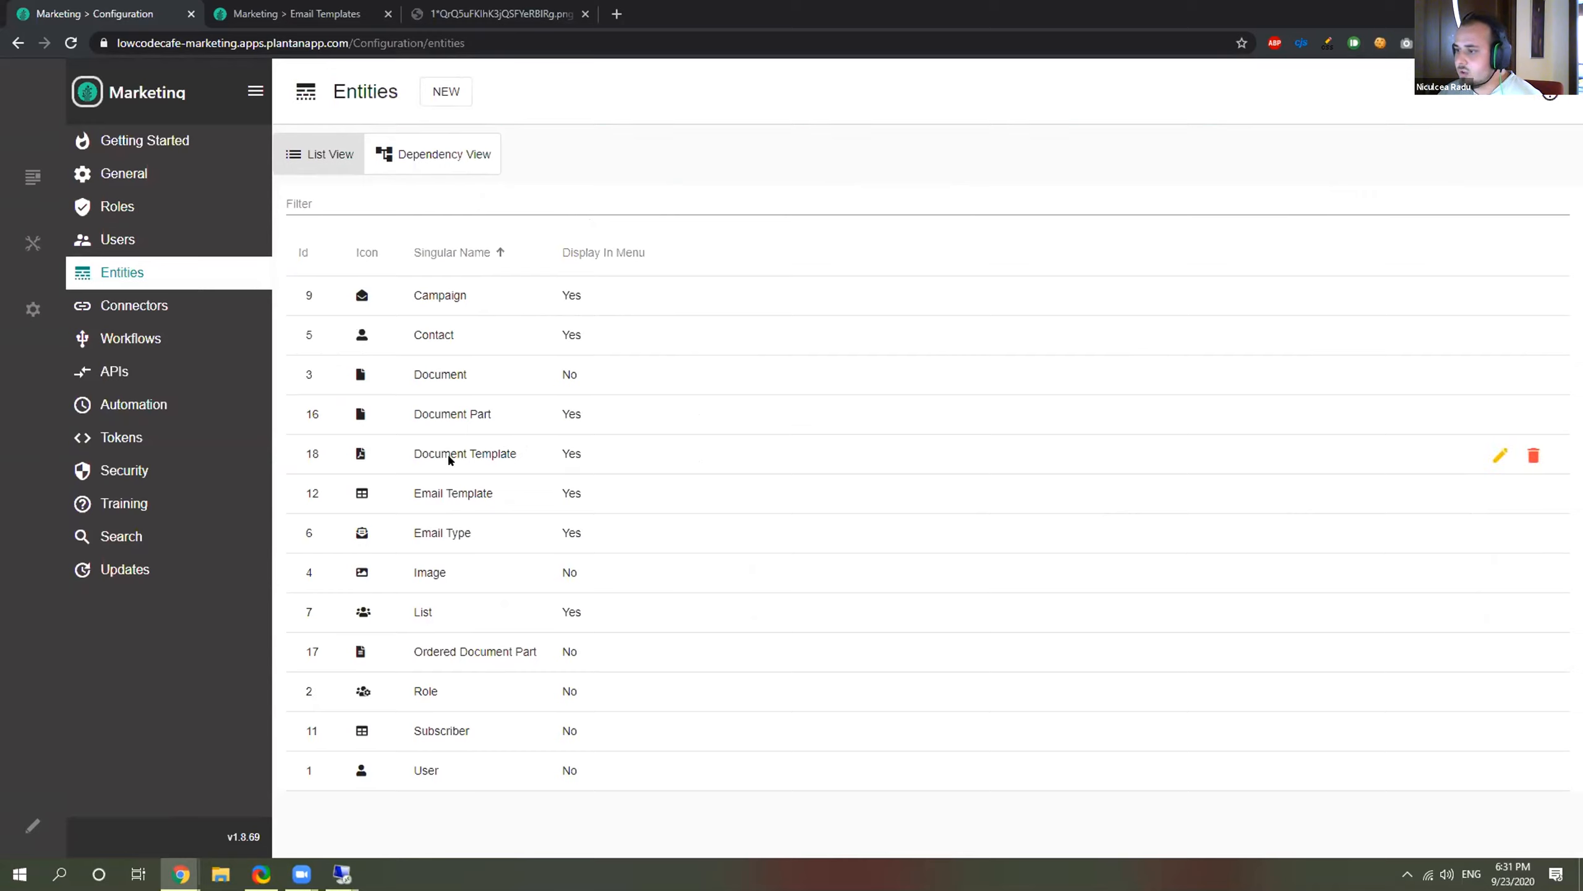
Review the Document Template entity's properties, inspect the type options of its Document Parts property, and return to the entity list.
click(1501, 456)
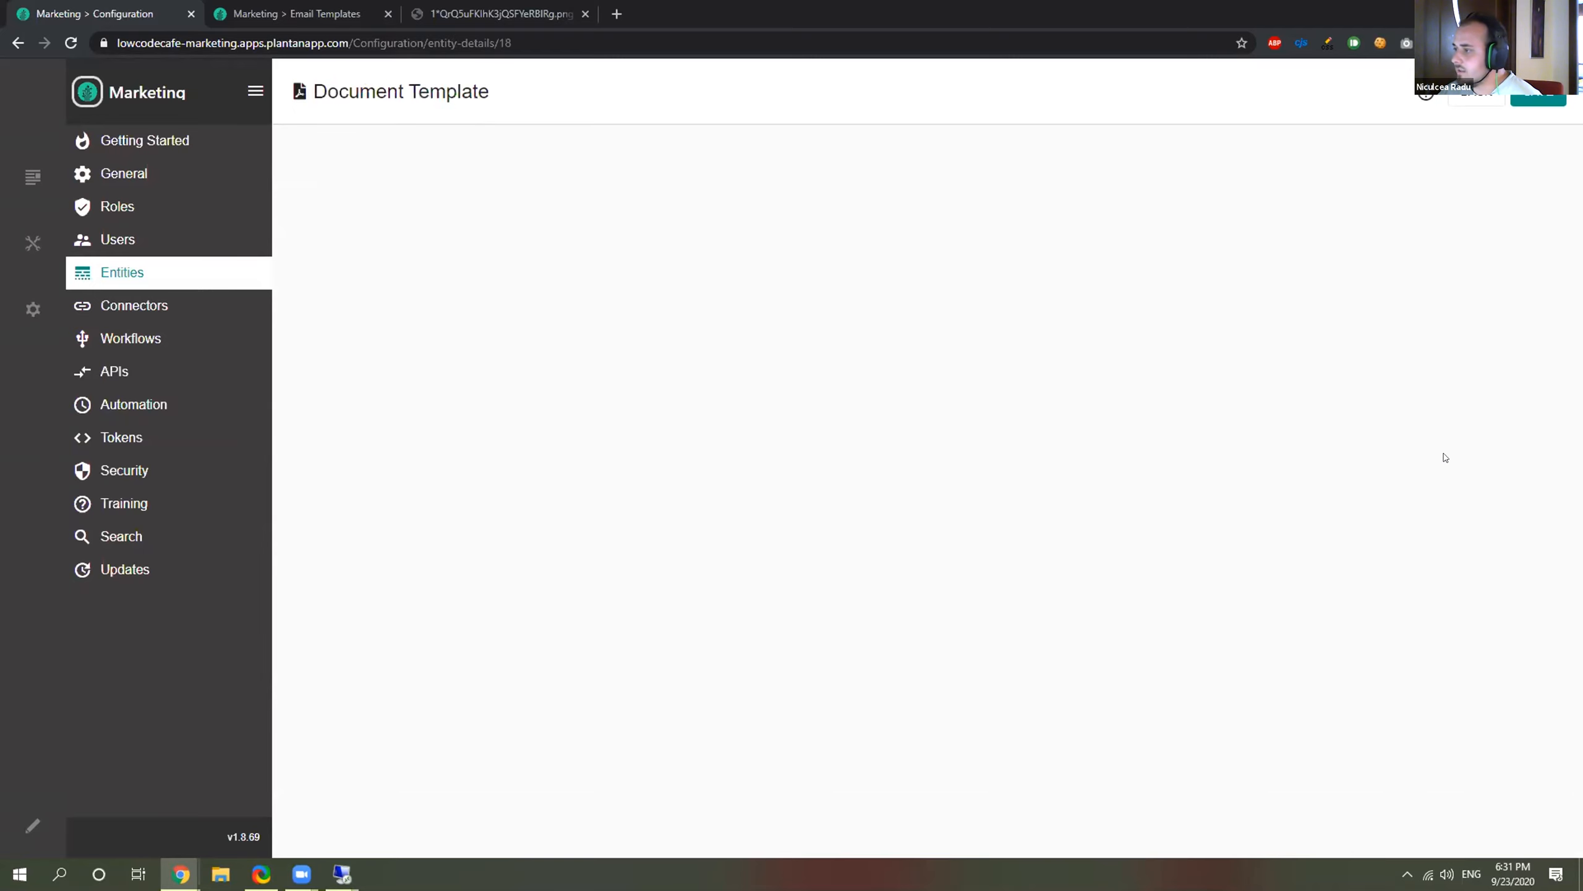
click(901, 149)
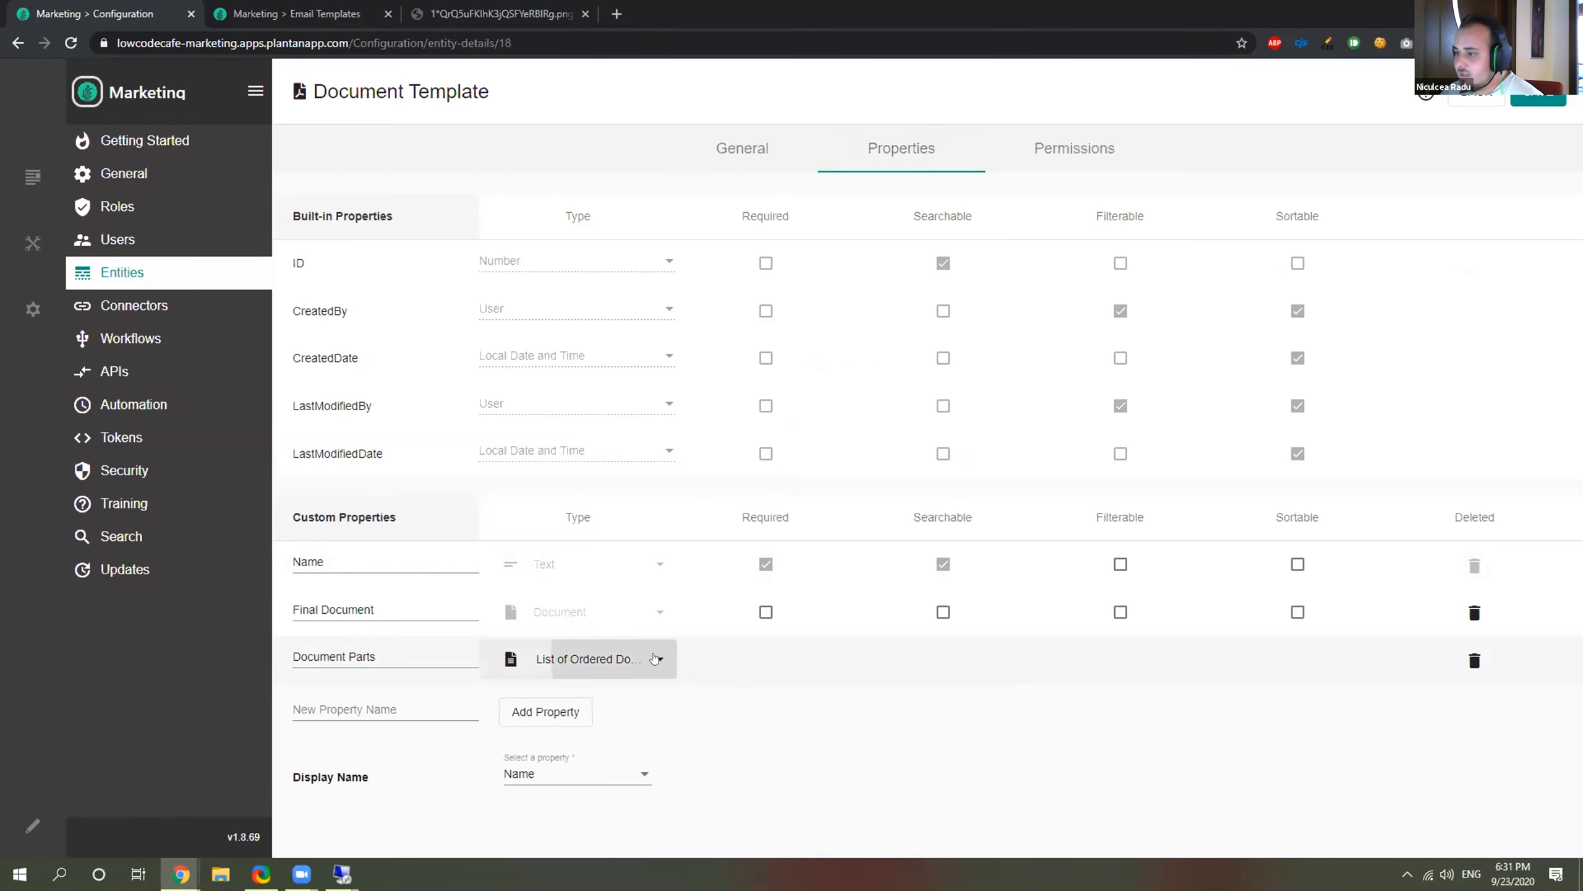
click(660, 659)
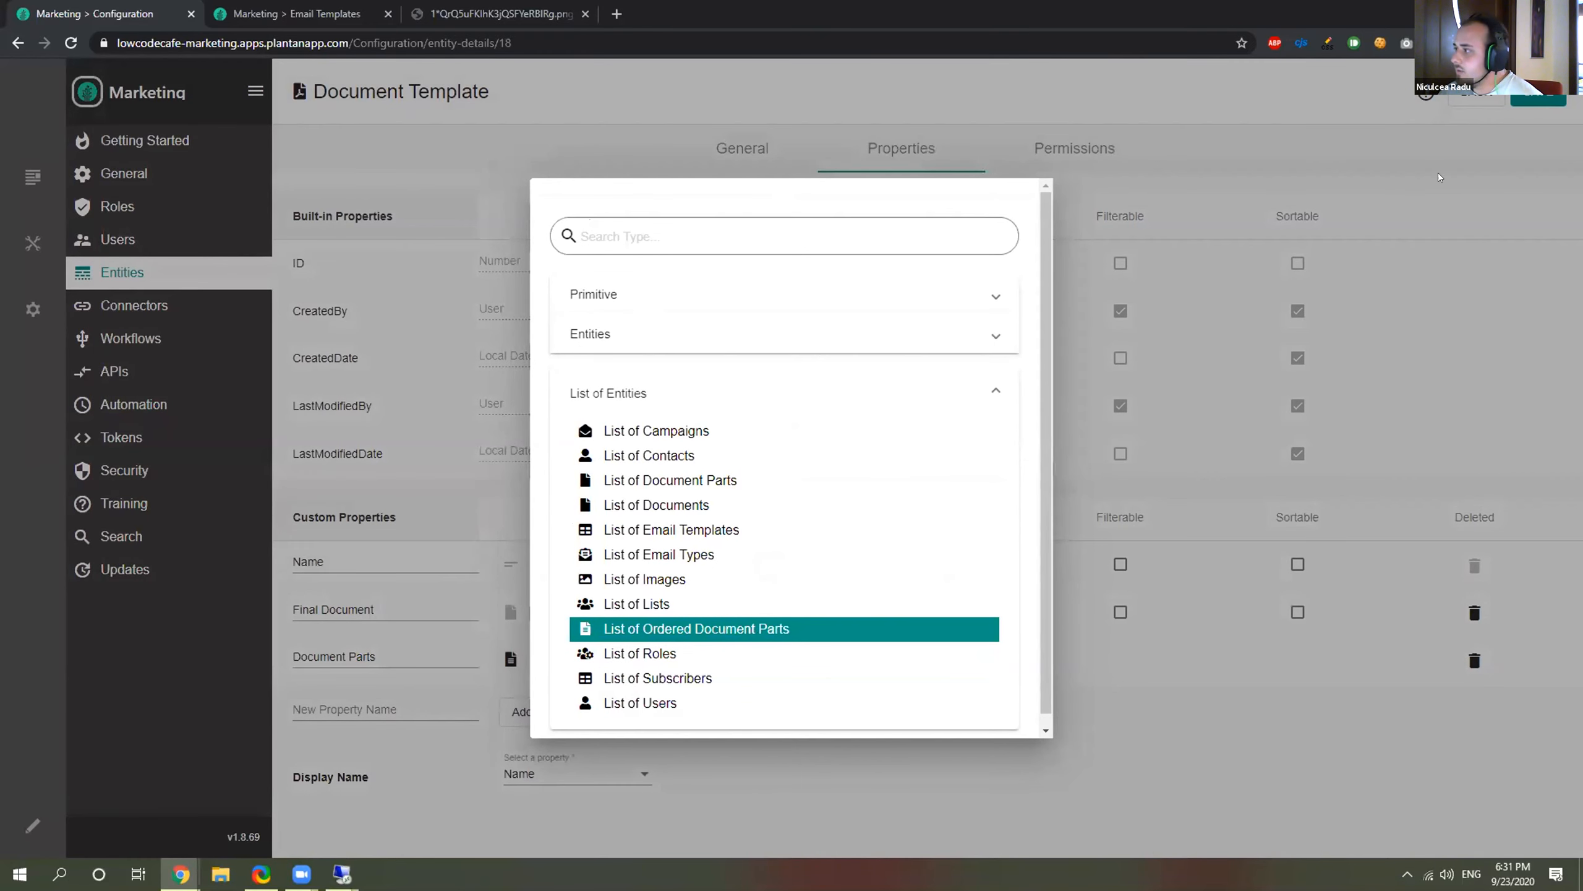
click(1473, 98)
click(1473, 98)
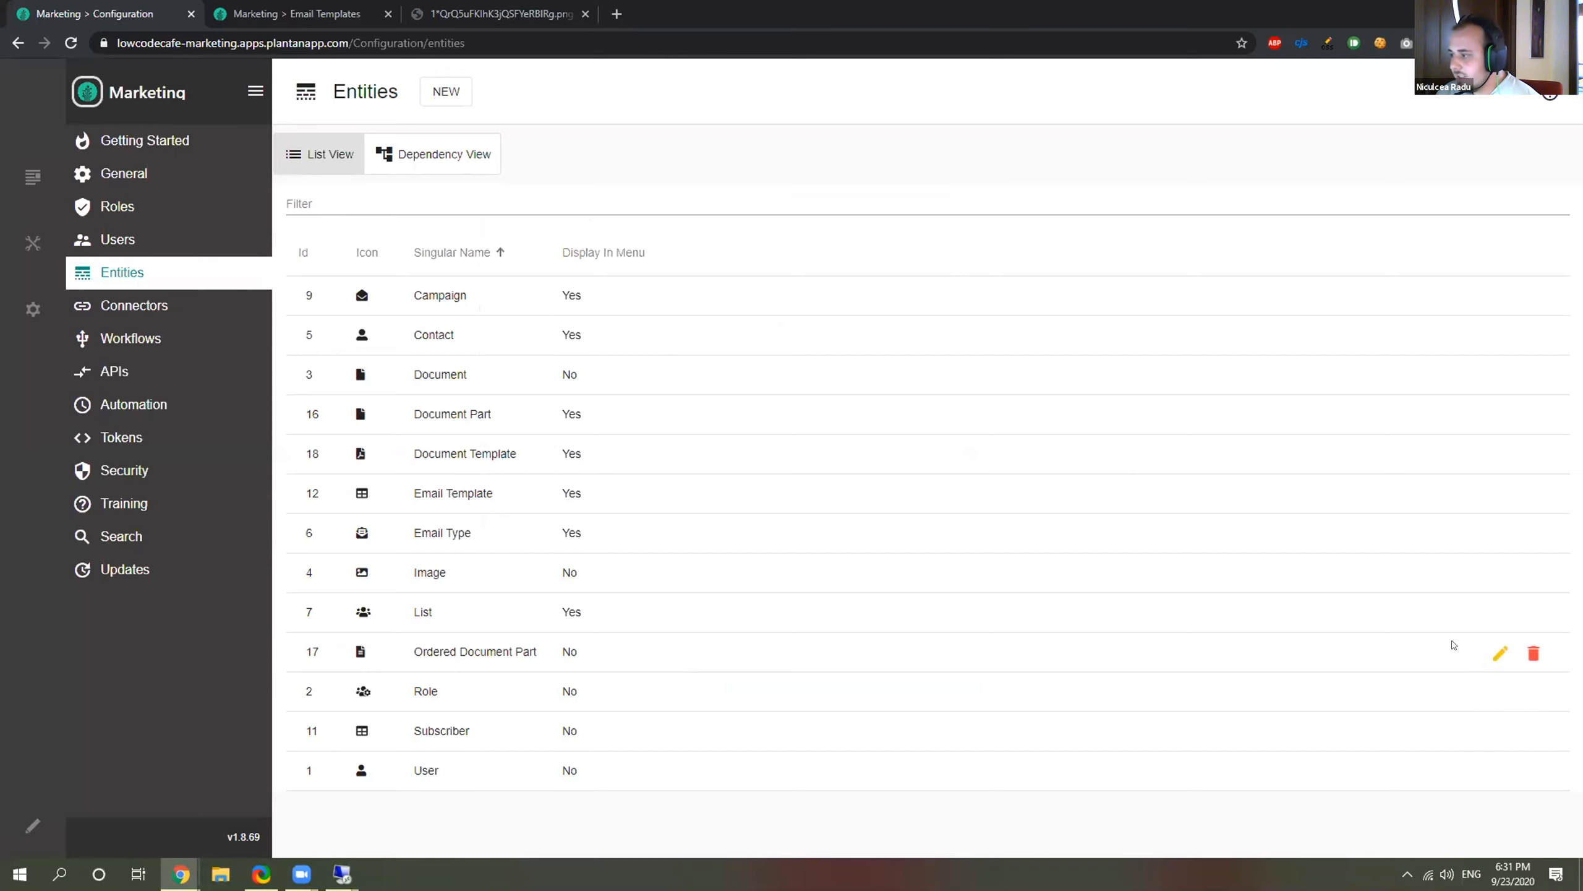
Review the custom properties of the Ordered Document Part entity and return to the entity list.
click(1500, 652)
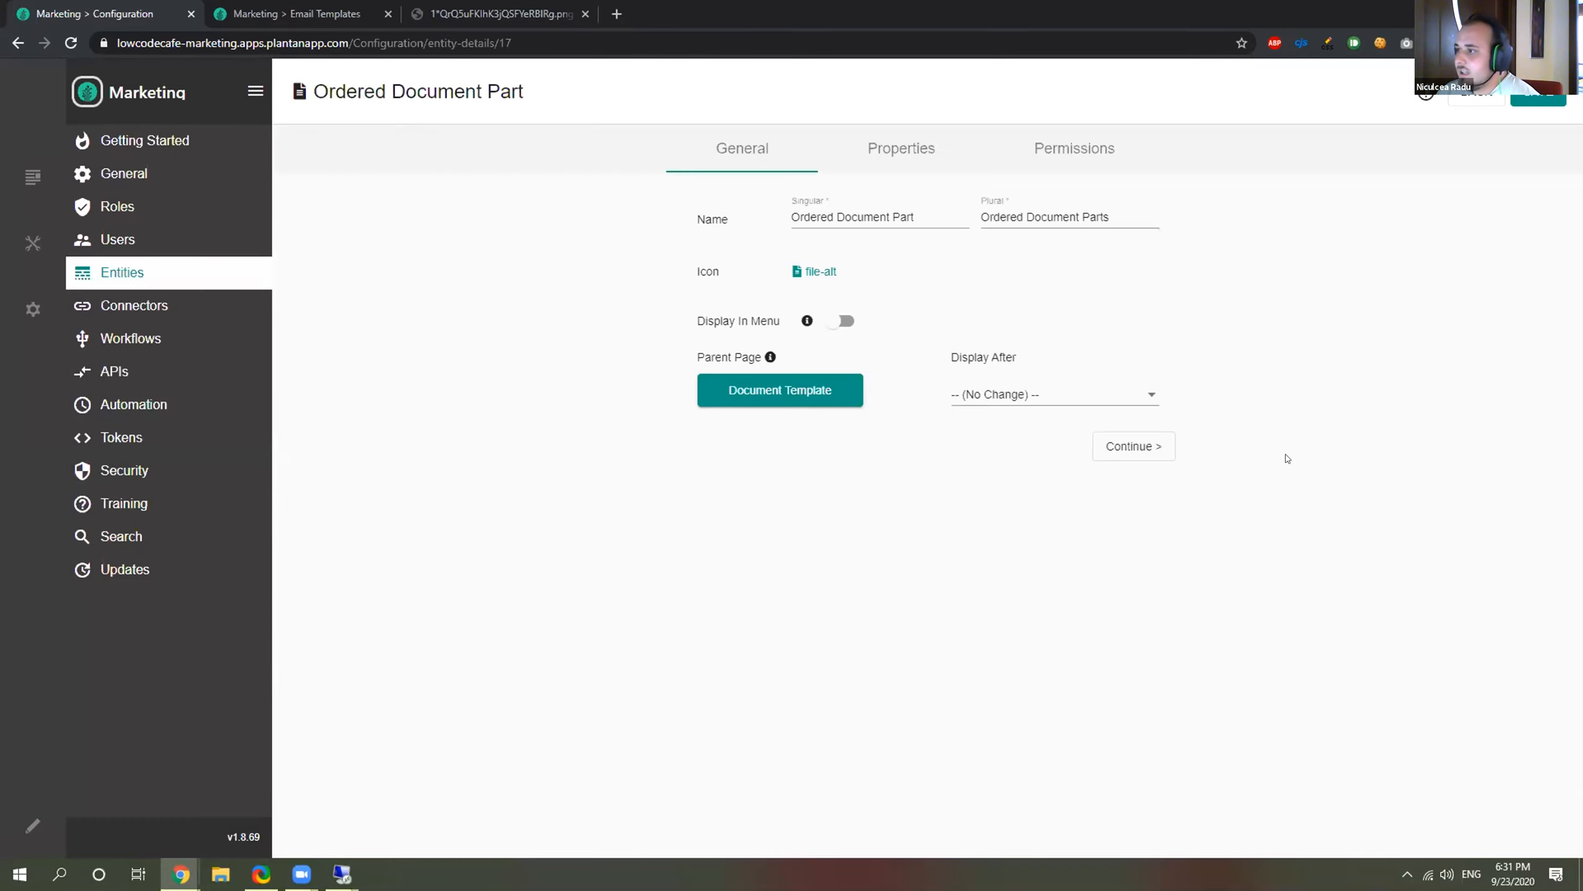
click(903, 155)
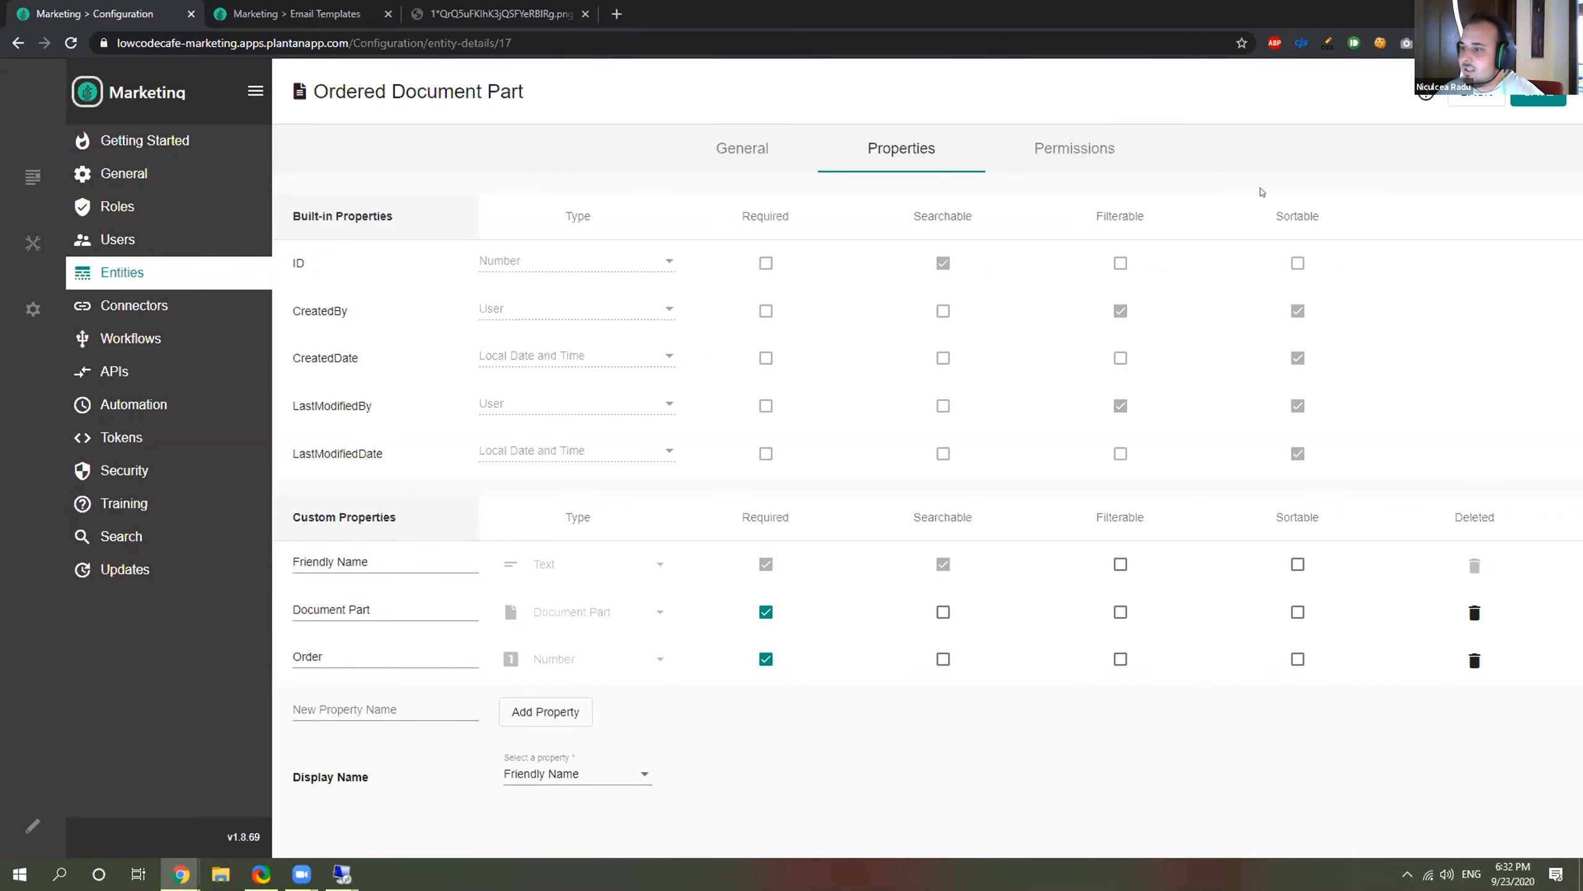
click(1473, 102)
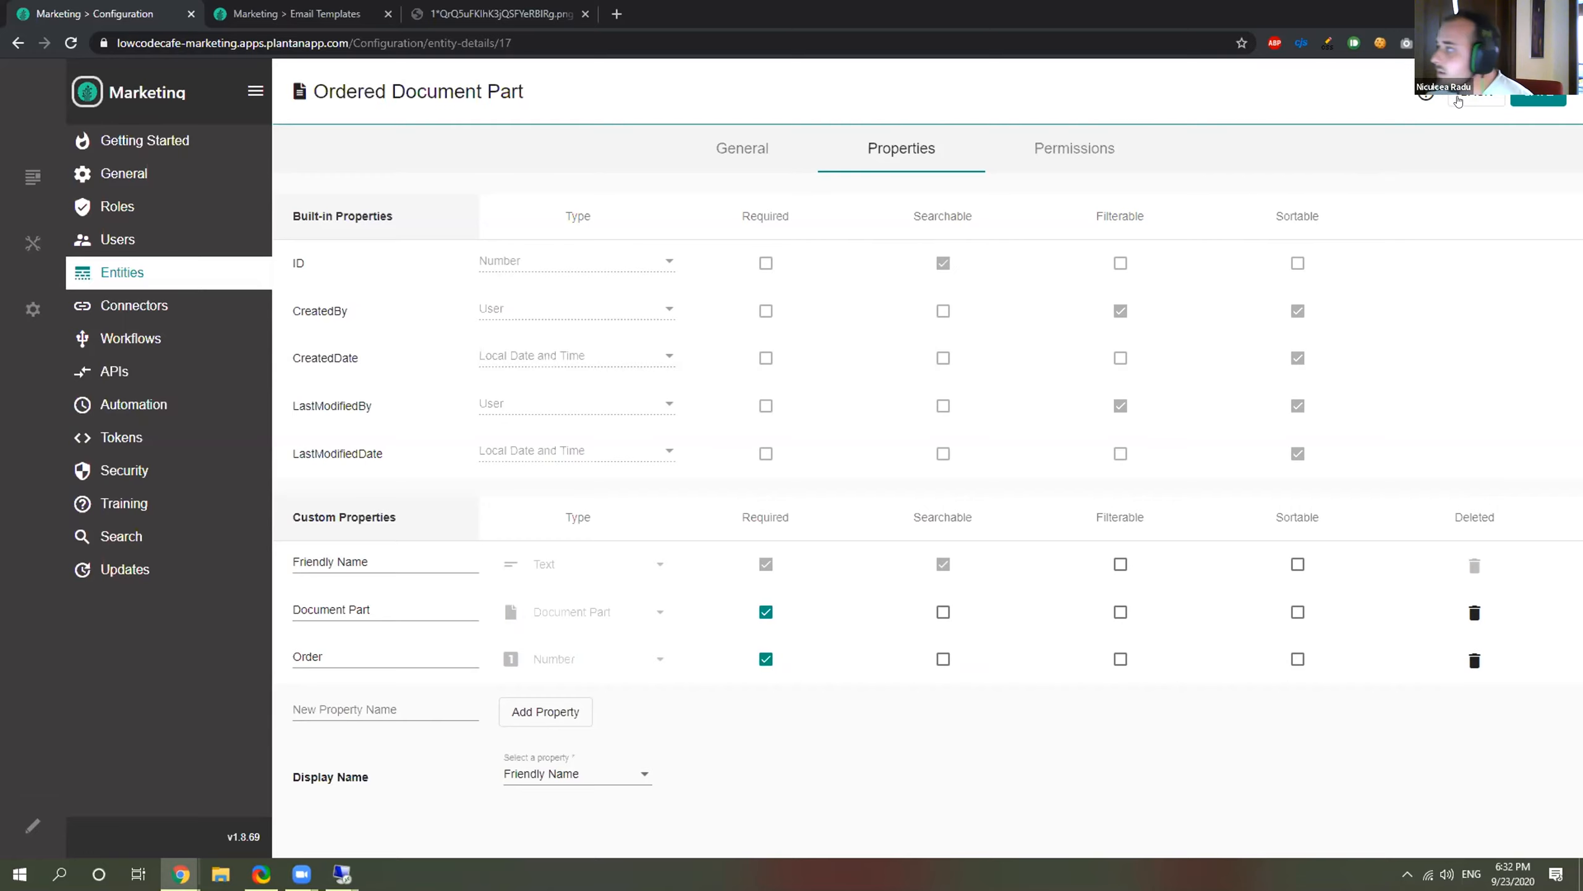
click(1458, 101)
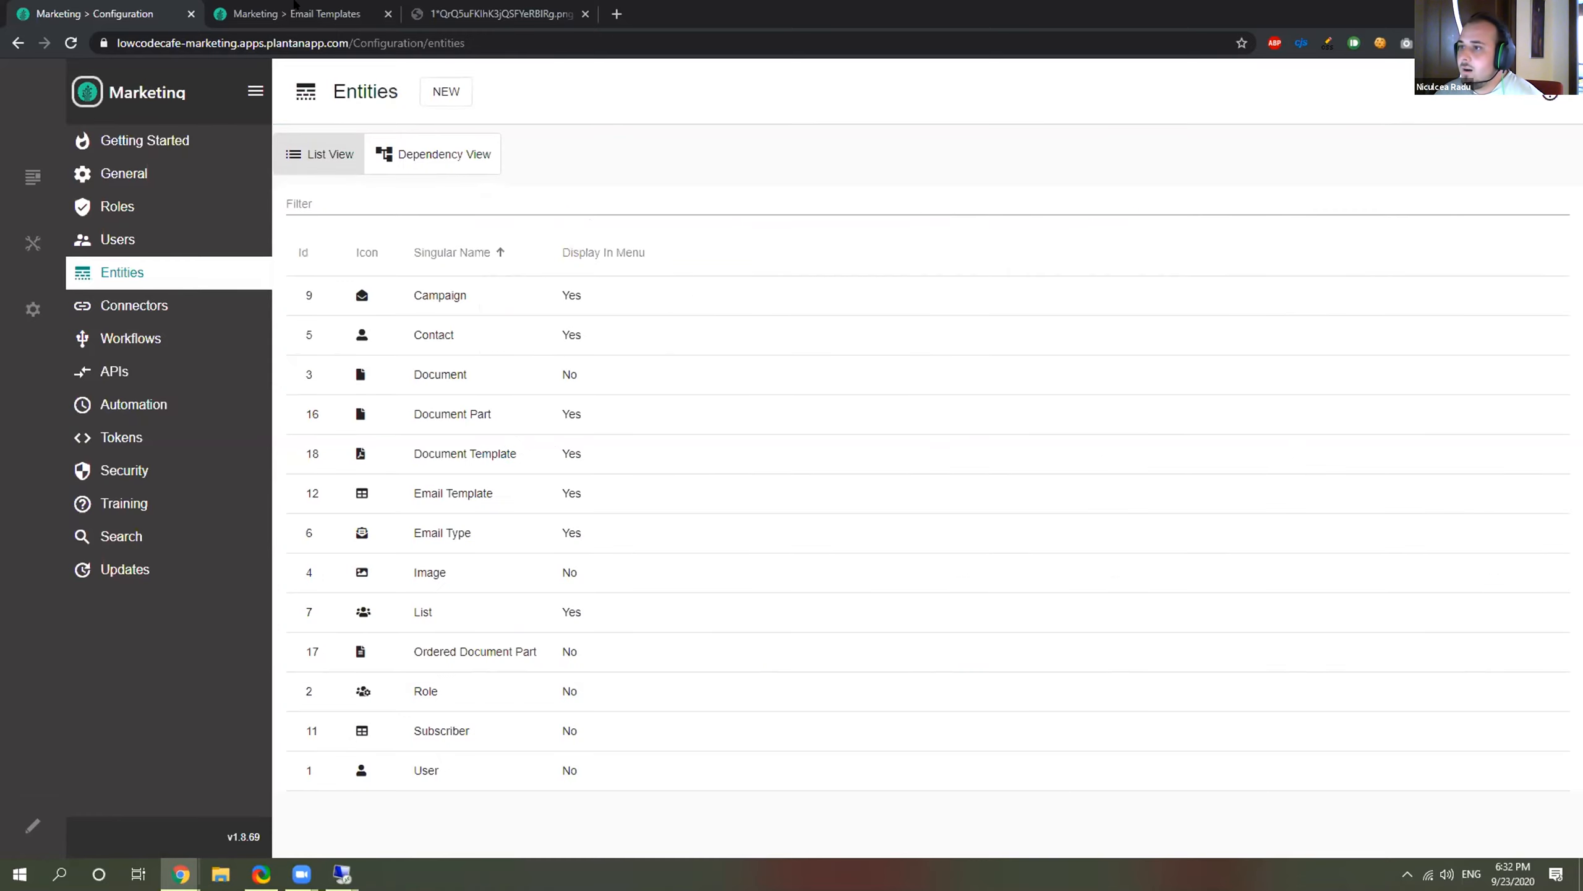
On the marketing site's Document Parts page, add a document part named Outro with the file New Sales Presentation SME TNR-10-14-Outro.pdf from Spit PDFs.
click(128, 93)
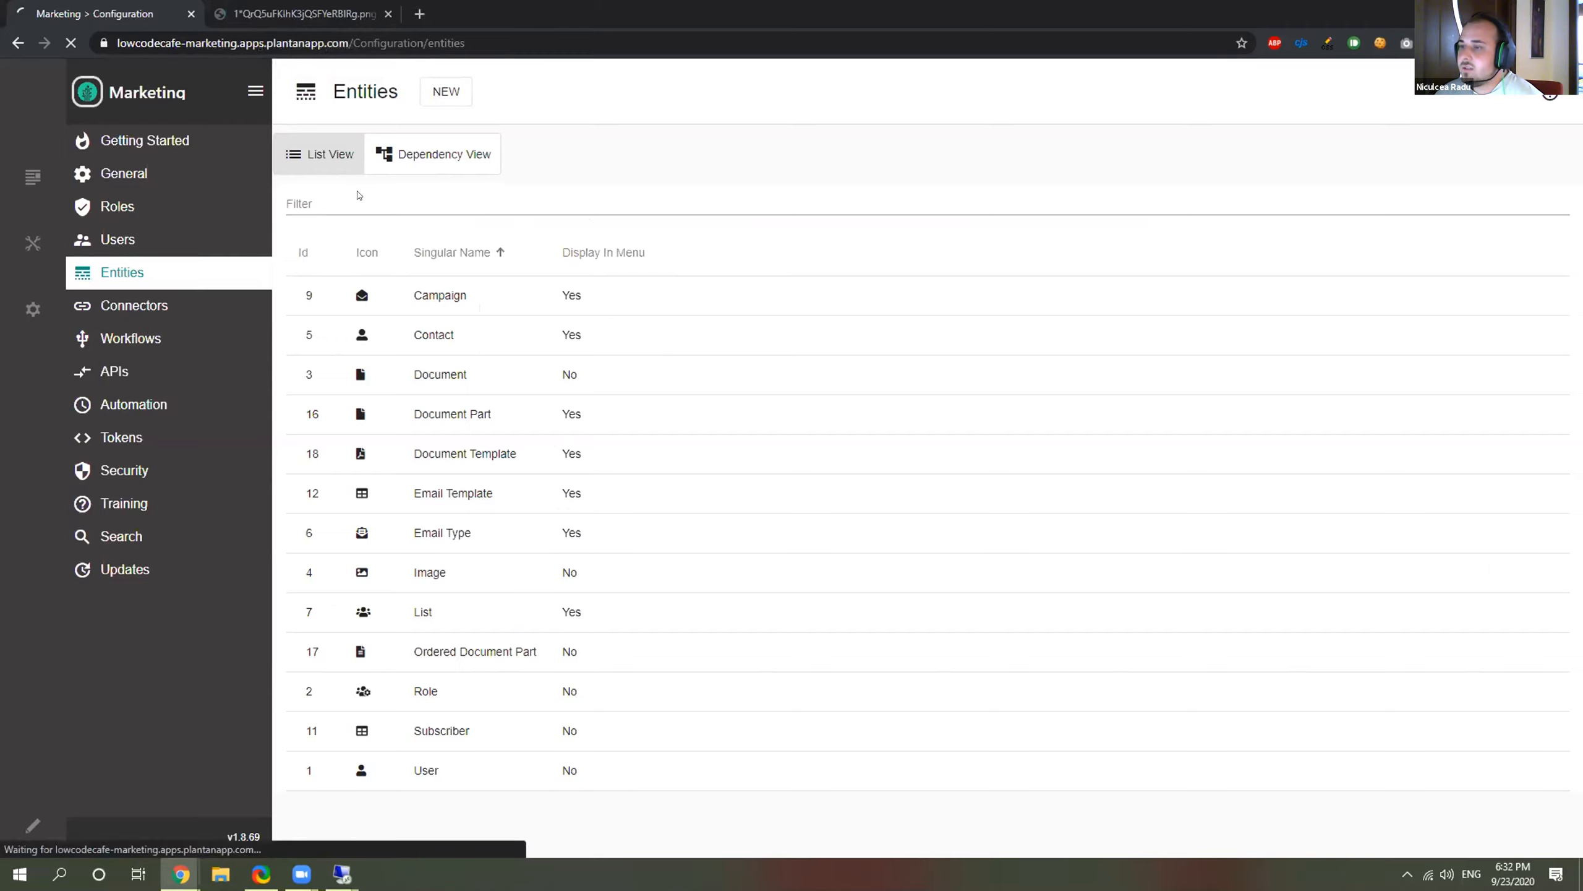
click(222, 392)
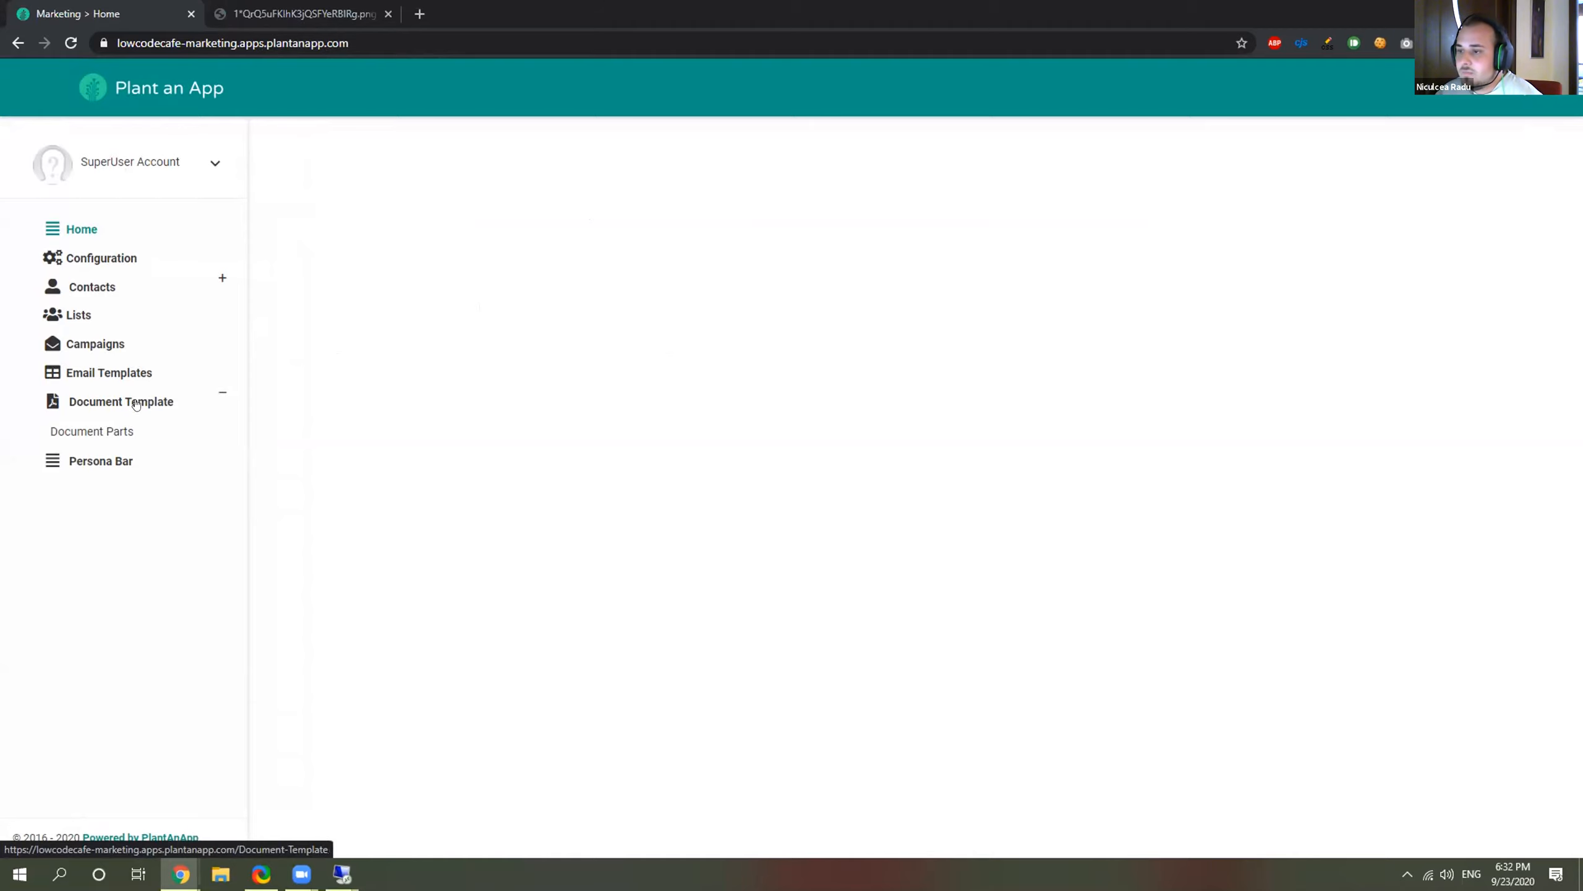
click(100, 433)
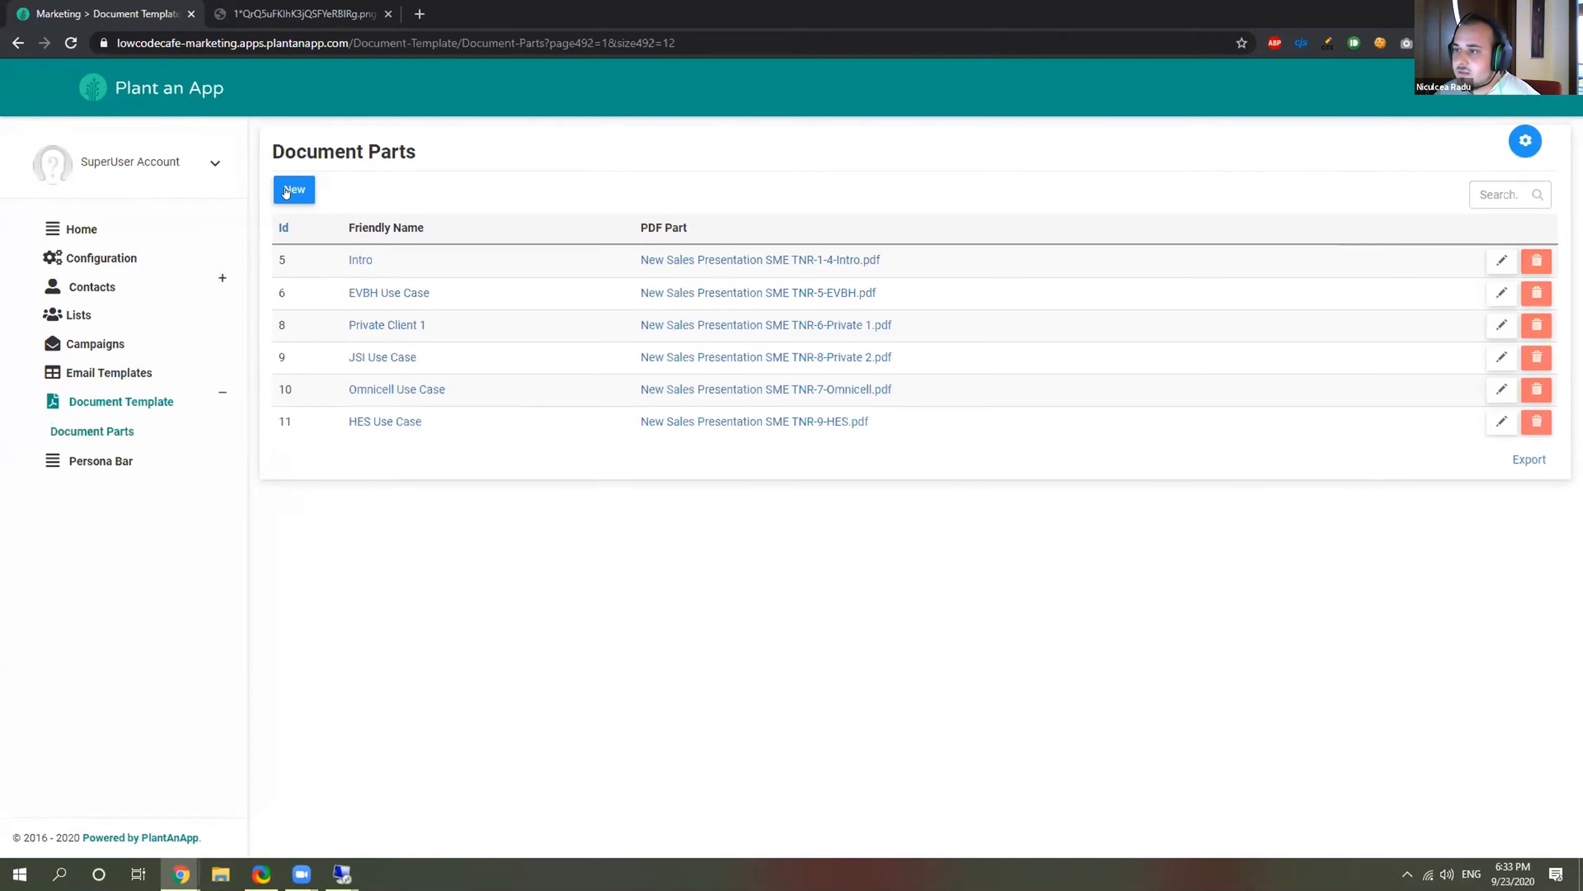
click(286, 191)
click(722, 417)
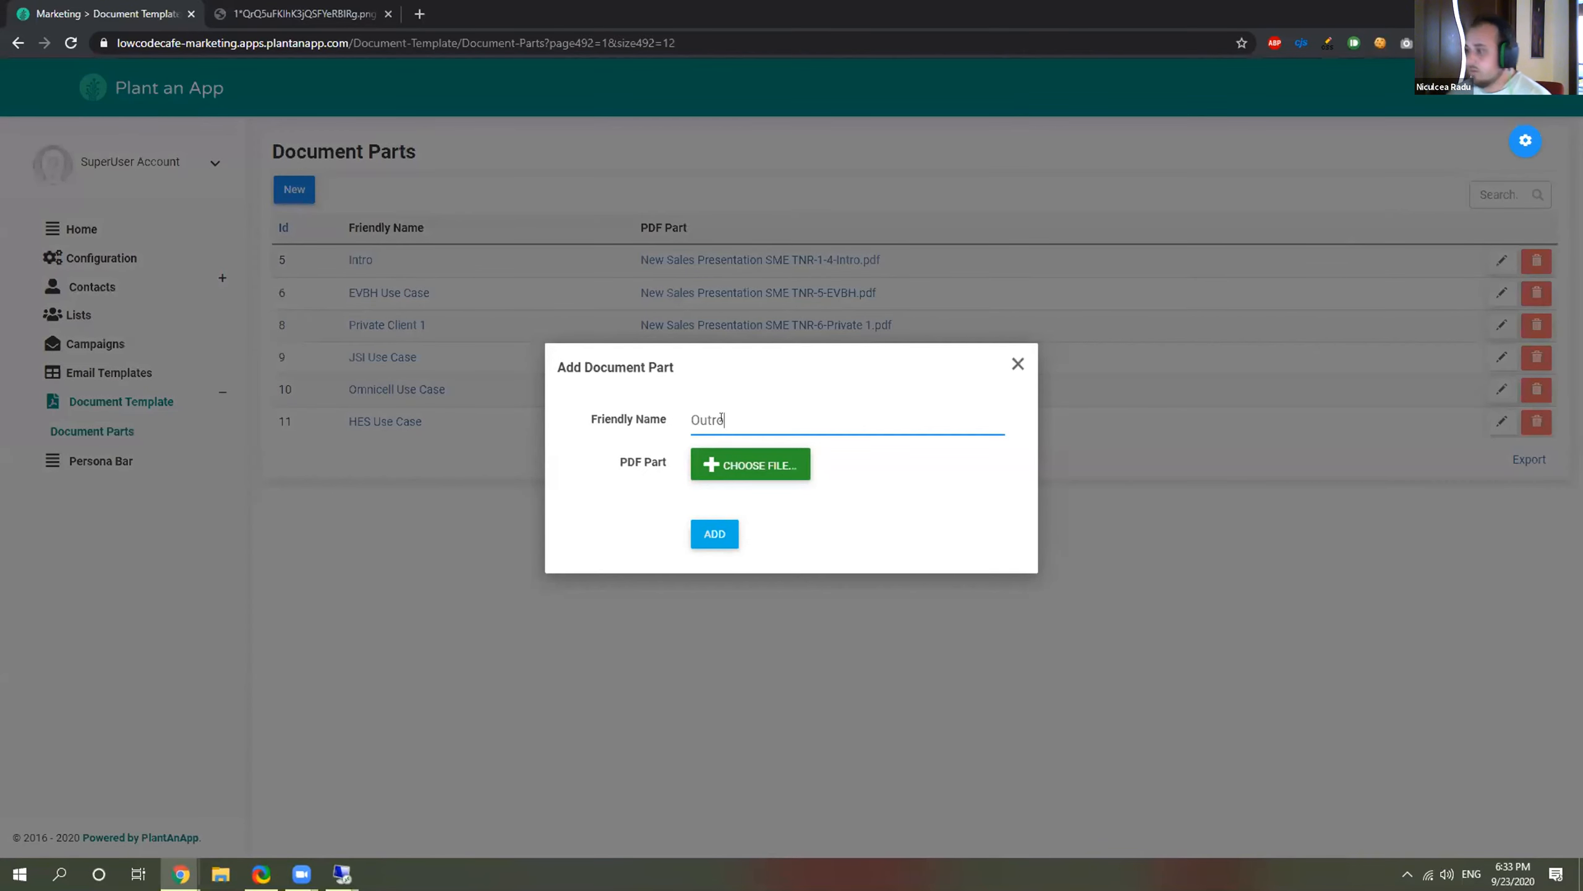
click(732, 462)
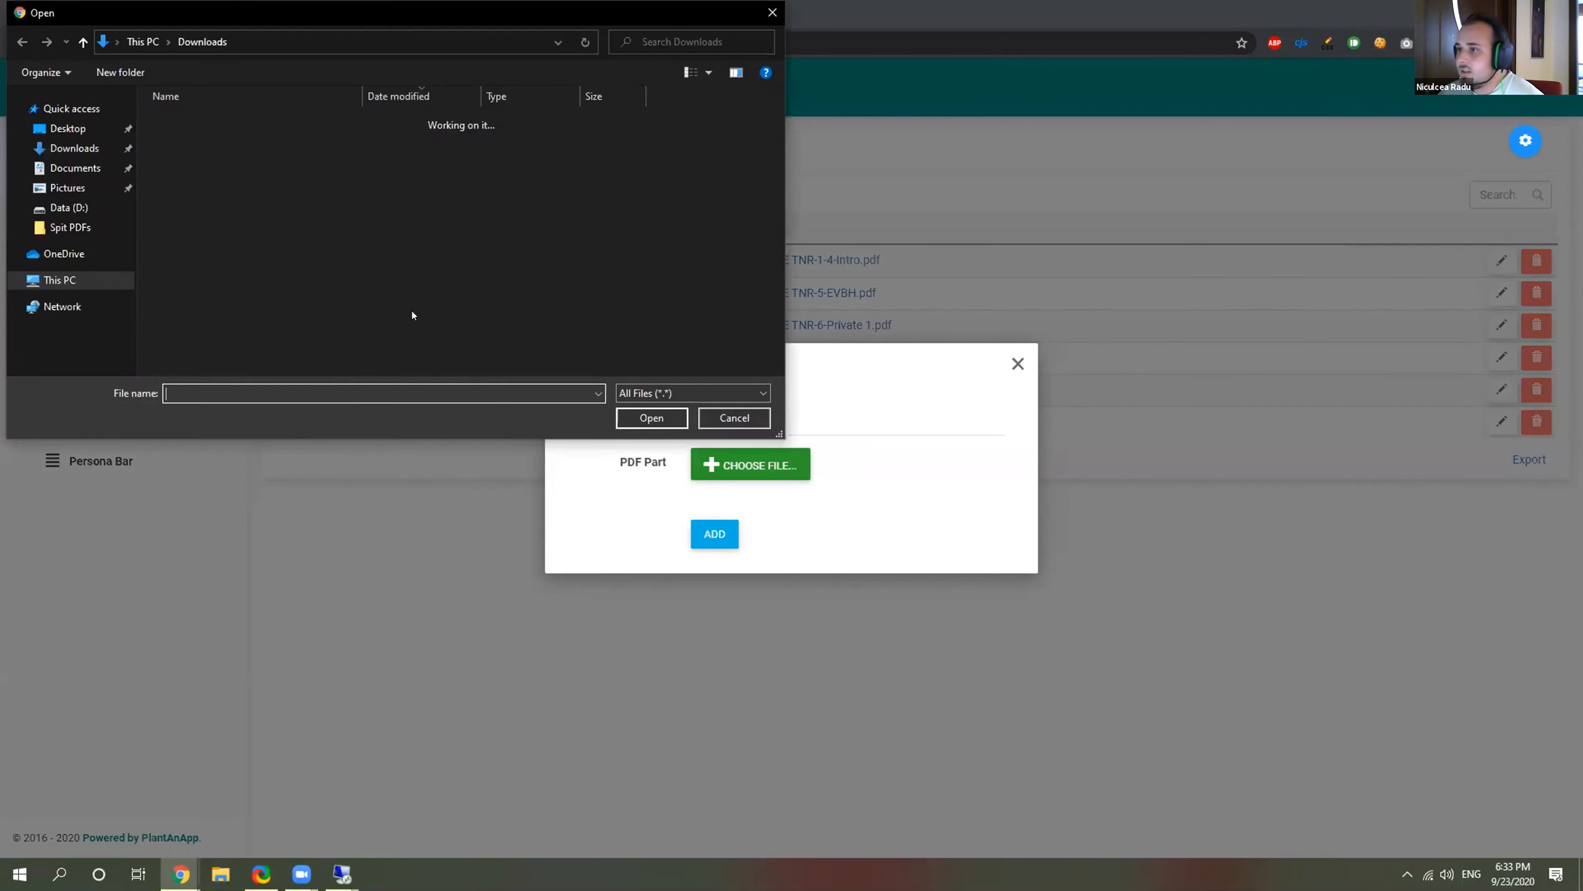
scroll(224, 263, up, 10)
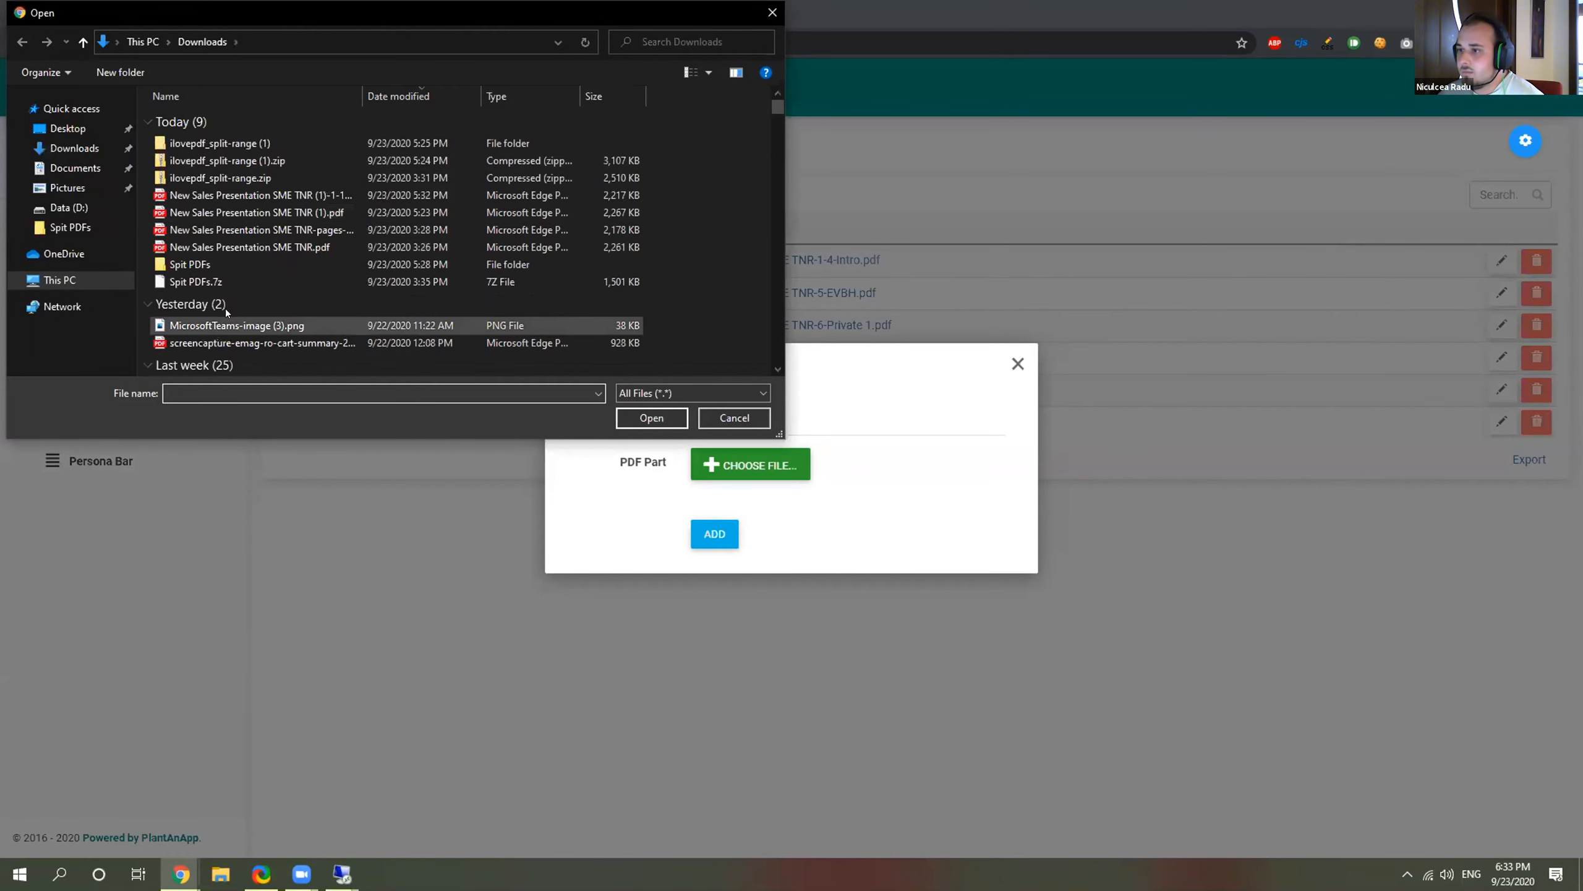
double_click(206, 263)
click(309, 226)
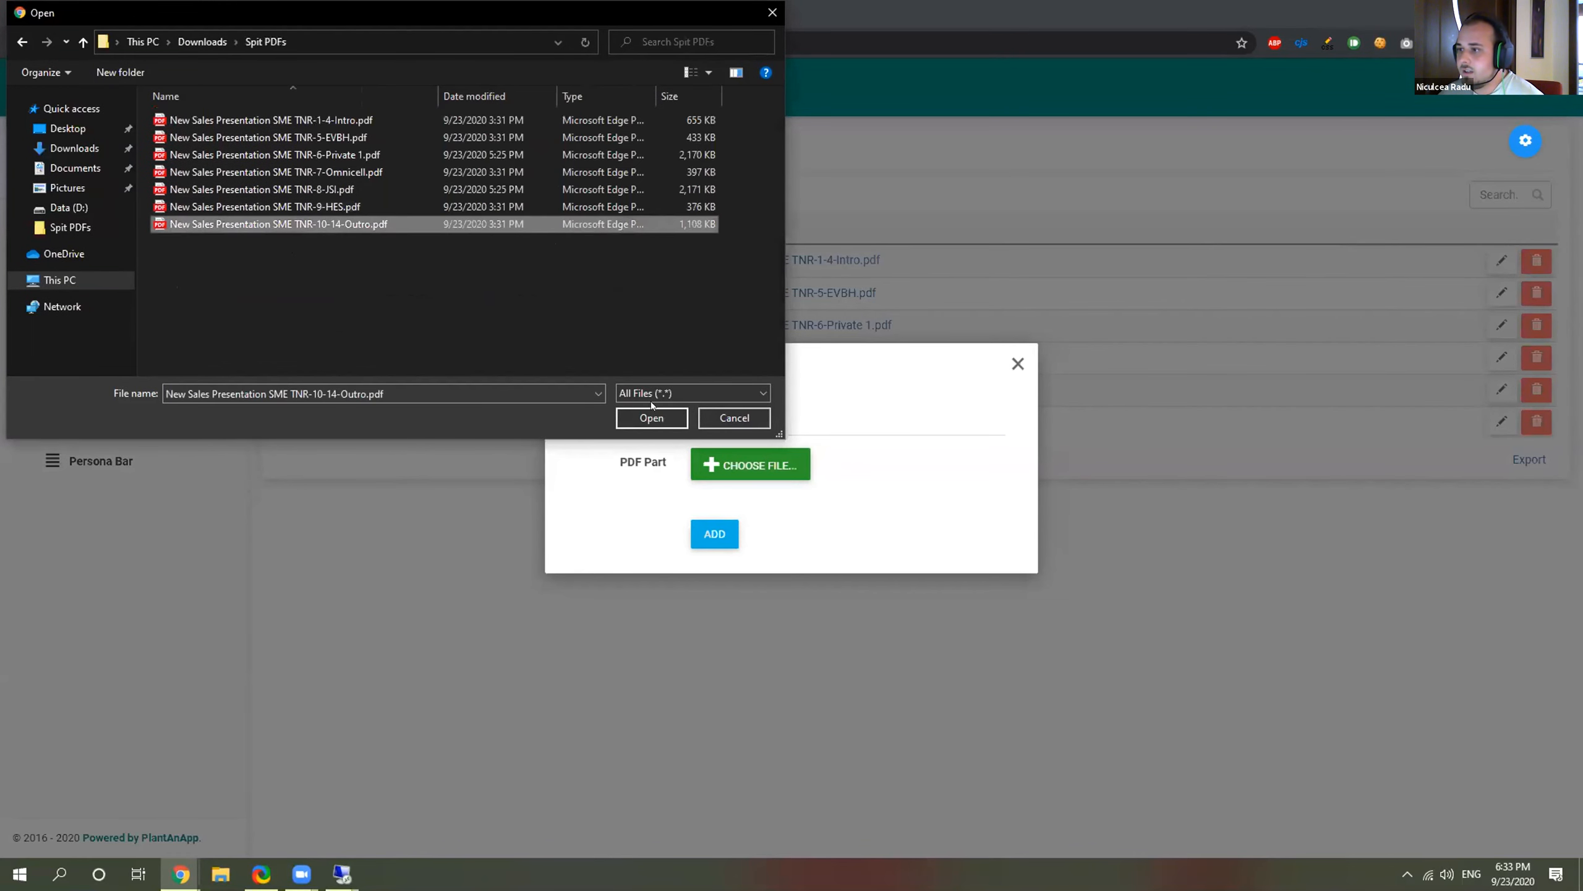
key(Return)
click(726, 573)
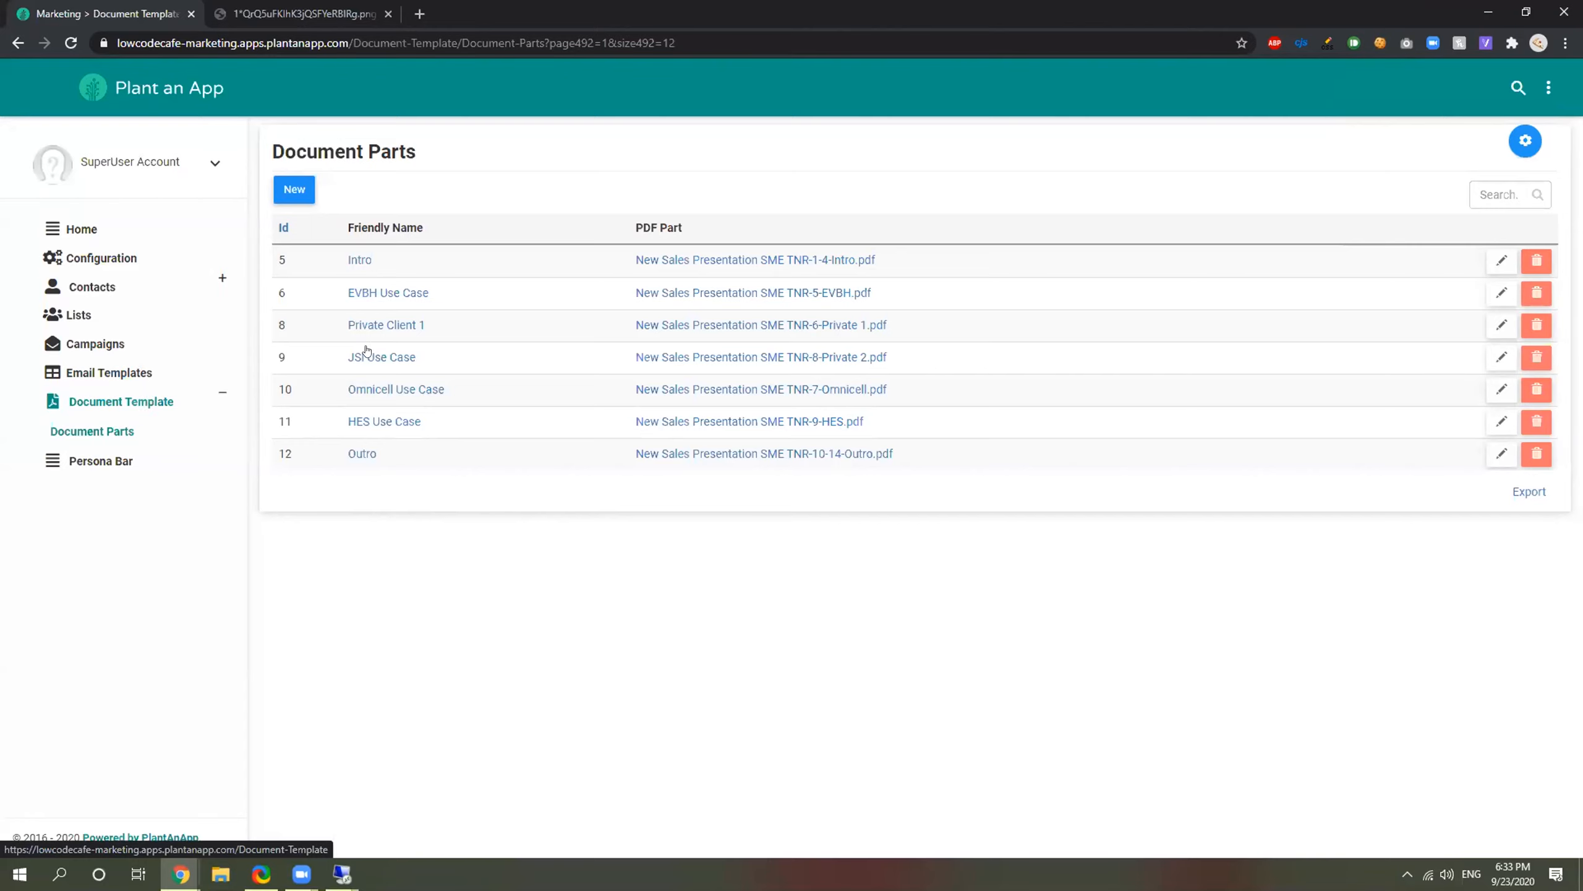
Open the Intro, EVBH Use Case and Outro part PDFs in separate browser tabs and look through the Intro pages.
click(760, 259)
click(764, 293)
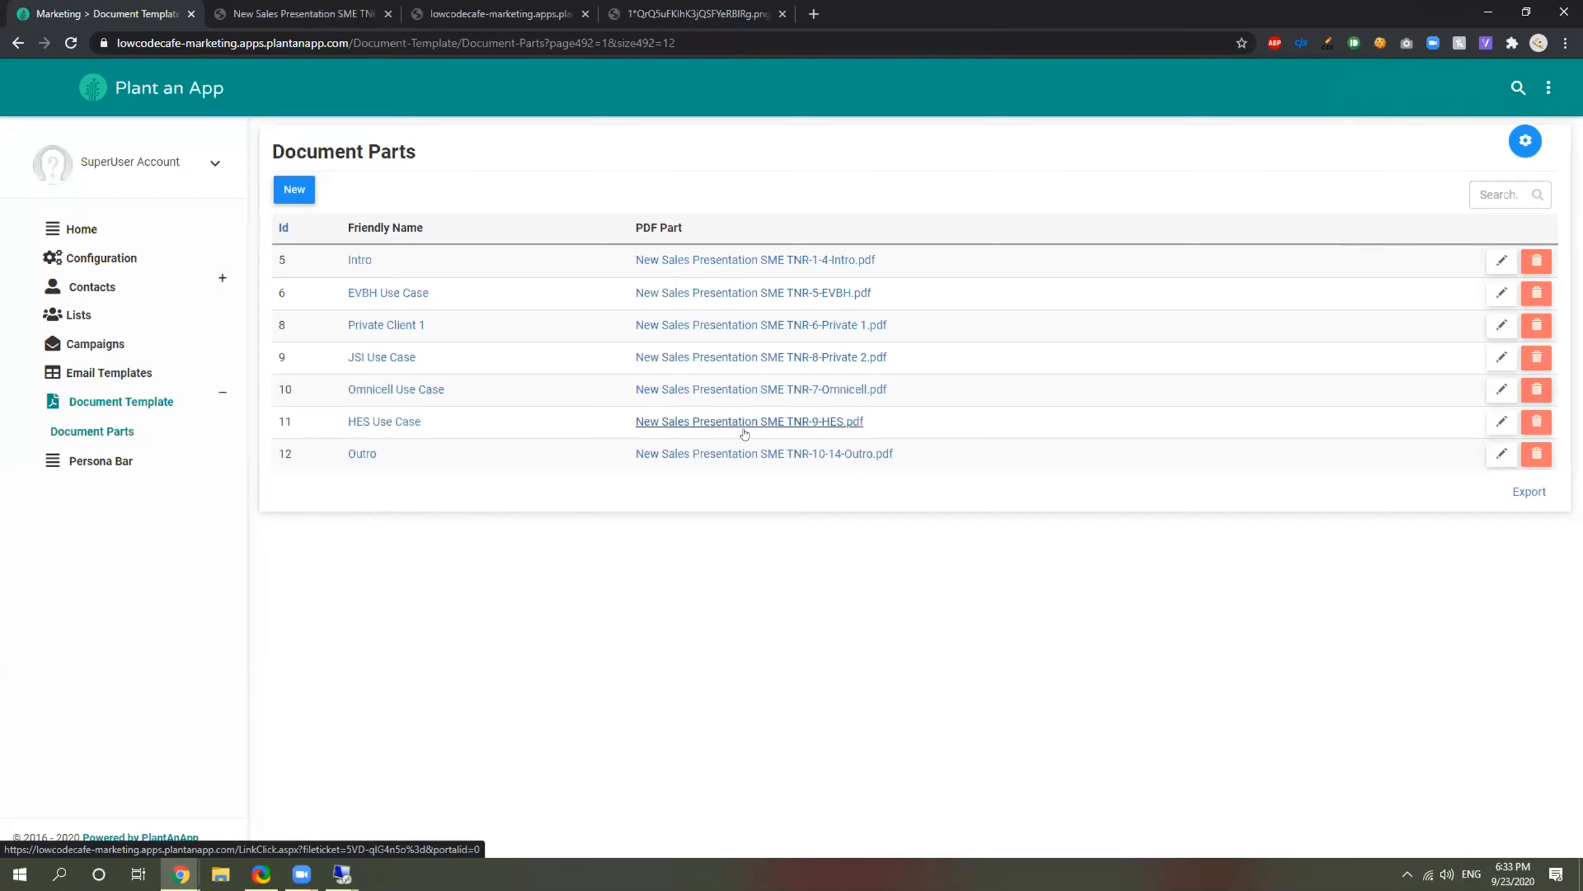
click(750, 453)
key(ctrl+Tab)
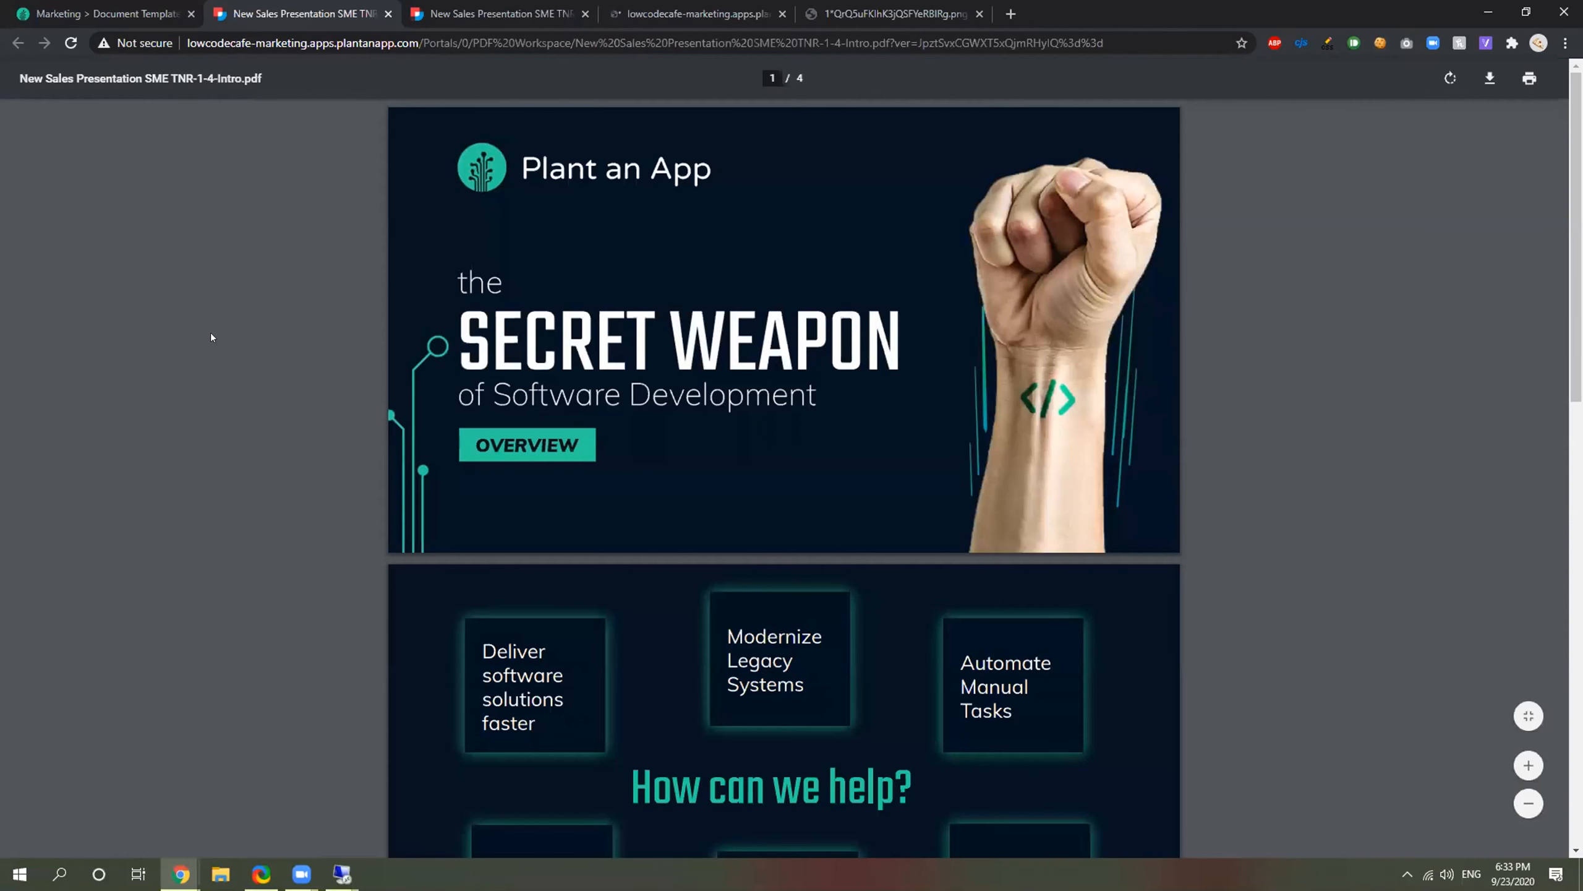
scroll(1271, 304, down, 5)
scroll(1271, 310, down, 10)
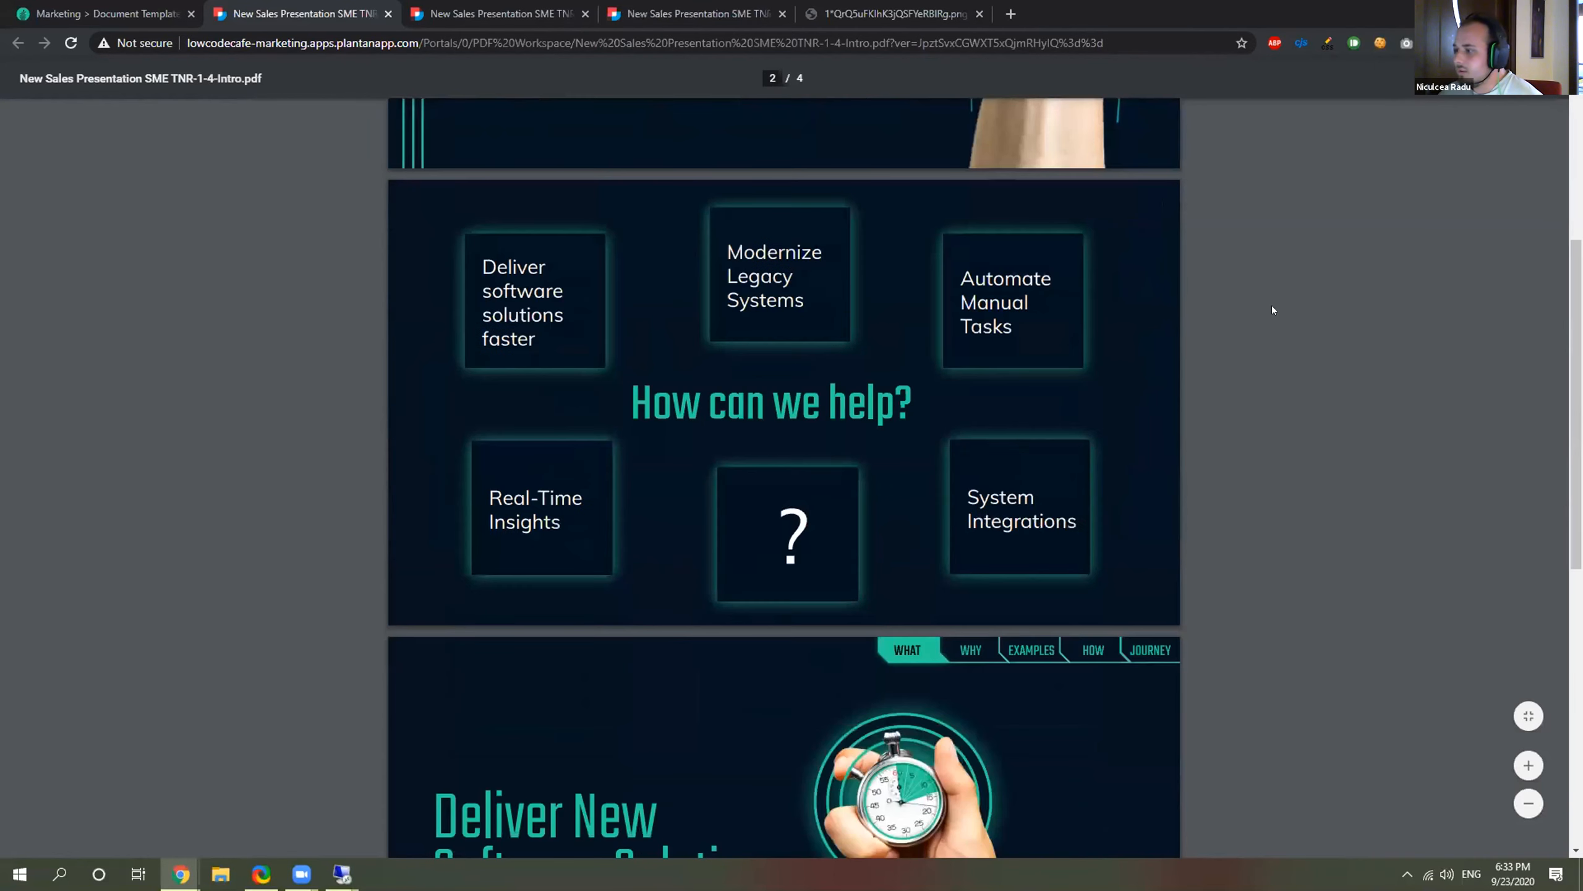
scroll(1254, 348, up, 10)
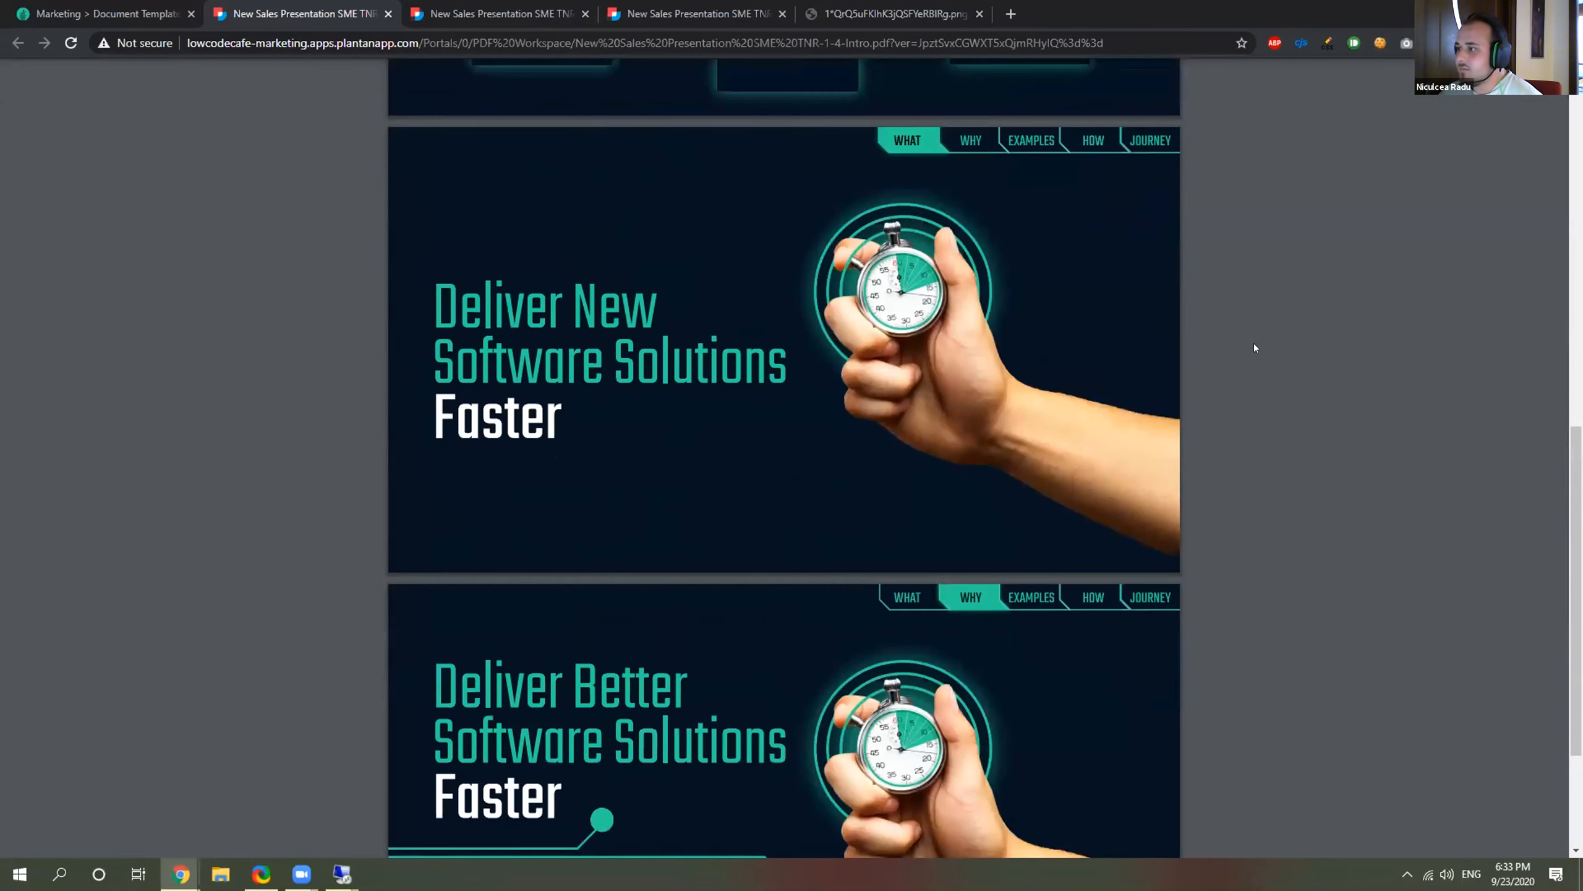
scroll(1268, 309, up, 3)
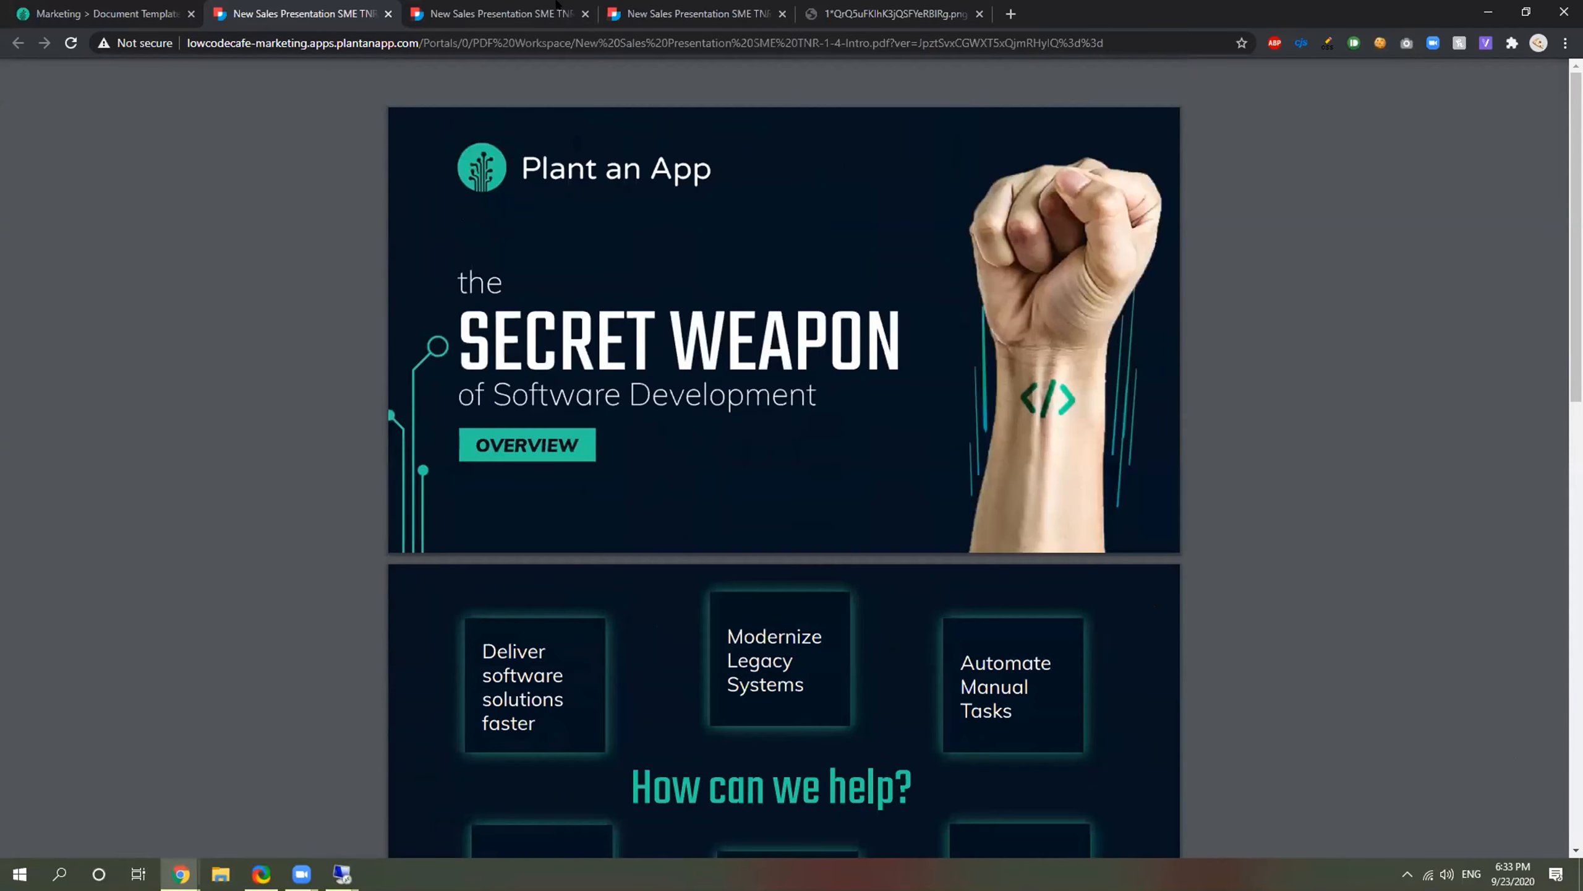
View the EVBH use case PDF and the Outro PDF, and close the Outro PDF's tab.
key(ctrl+Tab)
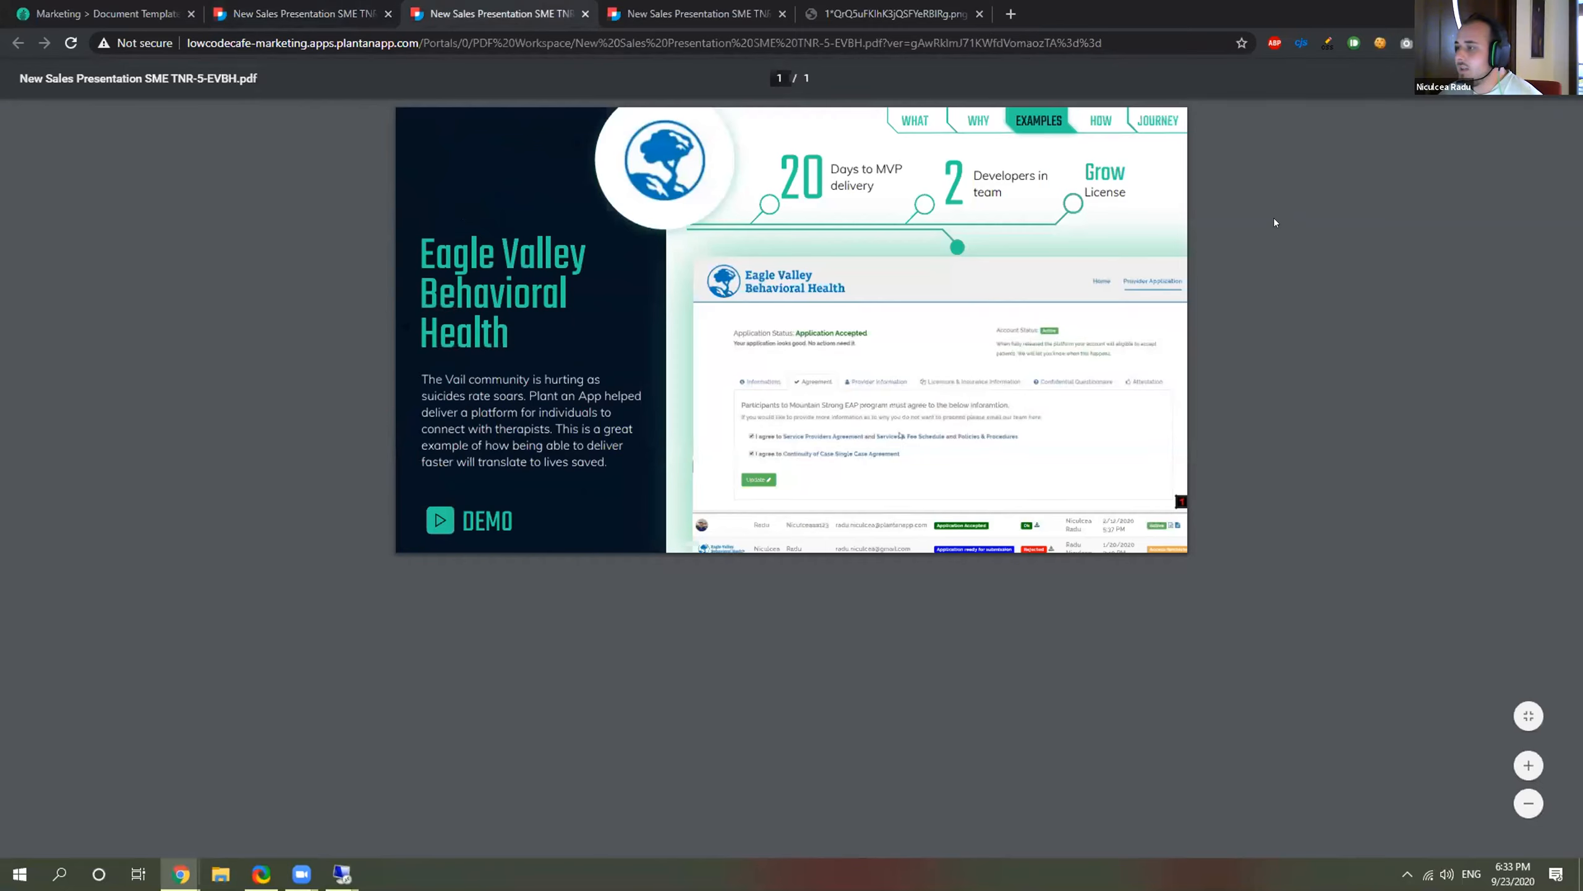
click(726, 3)
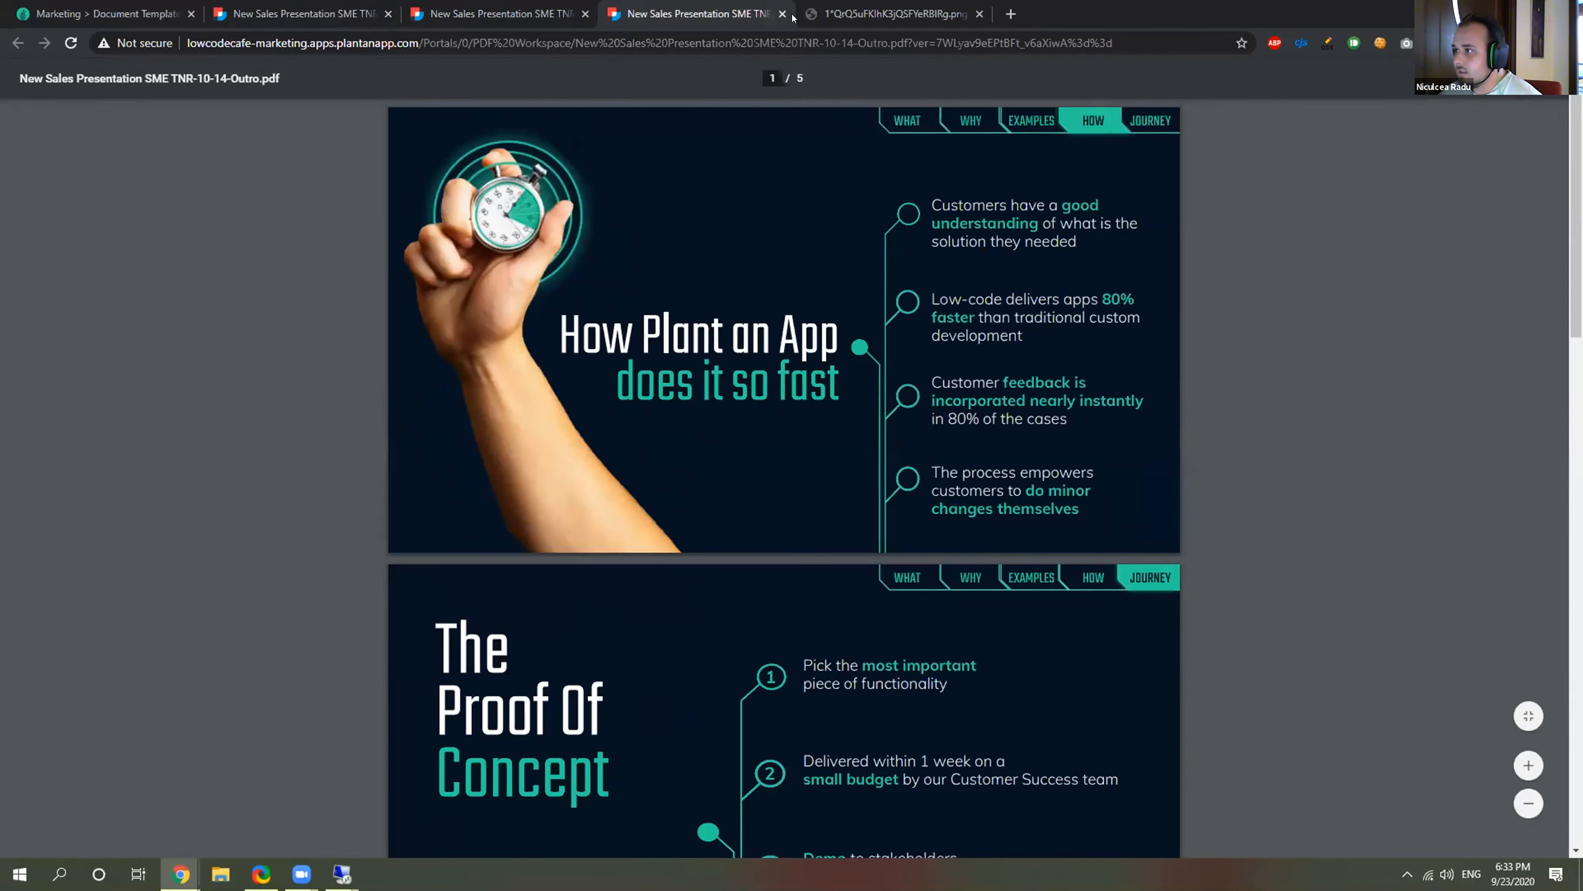
click(782, 14)
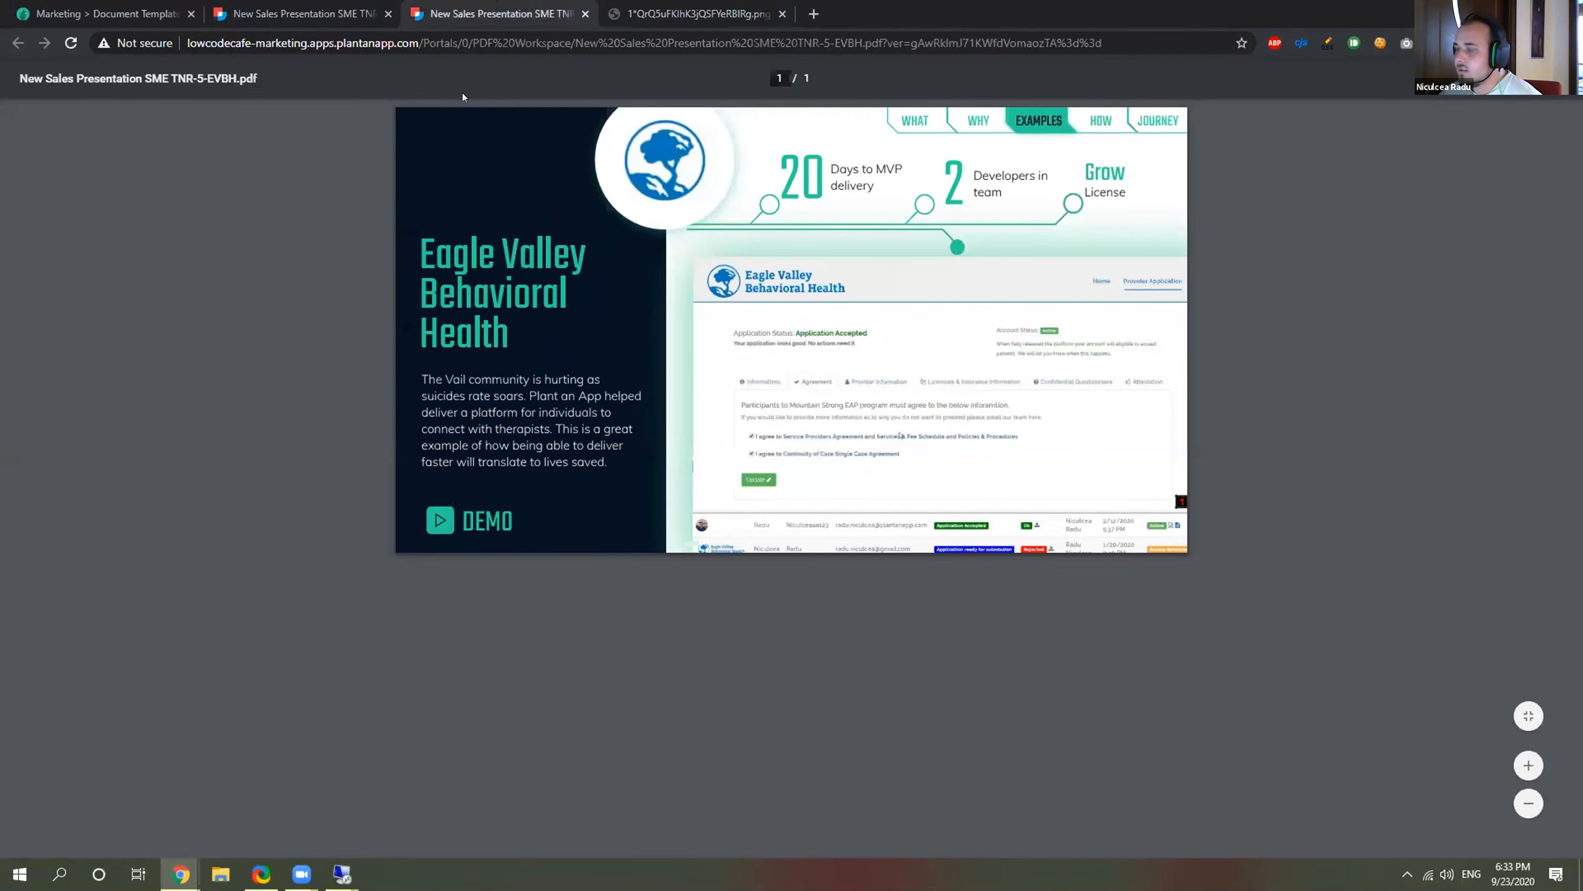
Reopen the Outro PDF from Document Parts, place its tab after the EVBH PDF, and view the Intro and EVBH PDFs again.
click(139, 9)
middle_click(812, 455)
drag(381, 9, 714, 4)
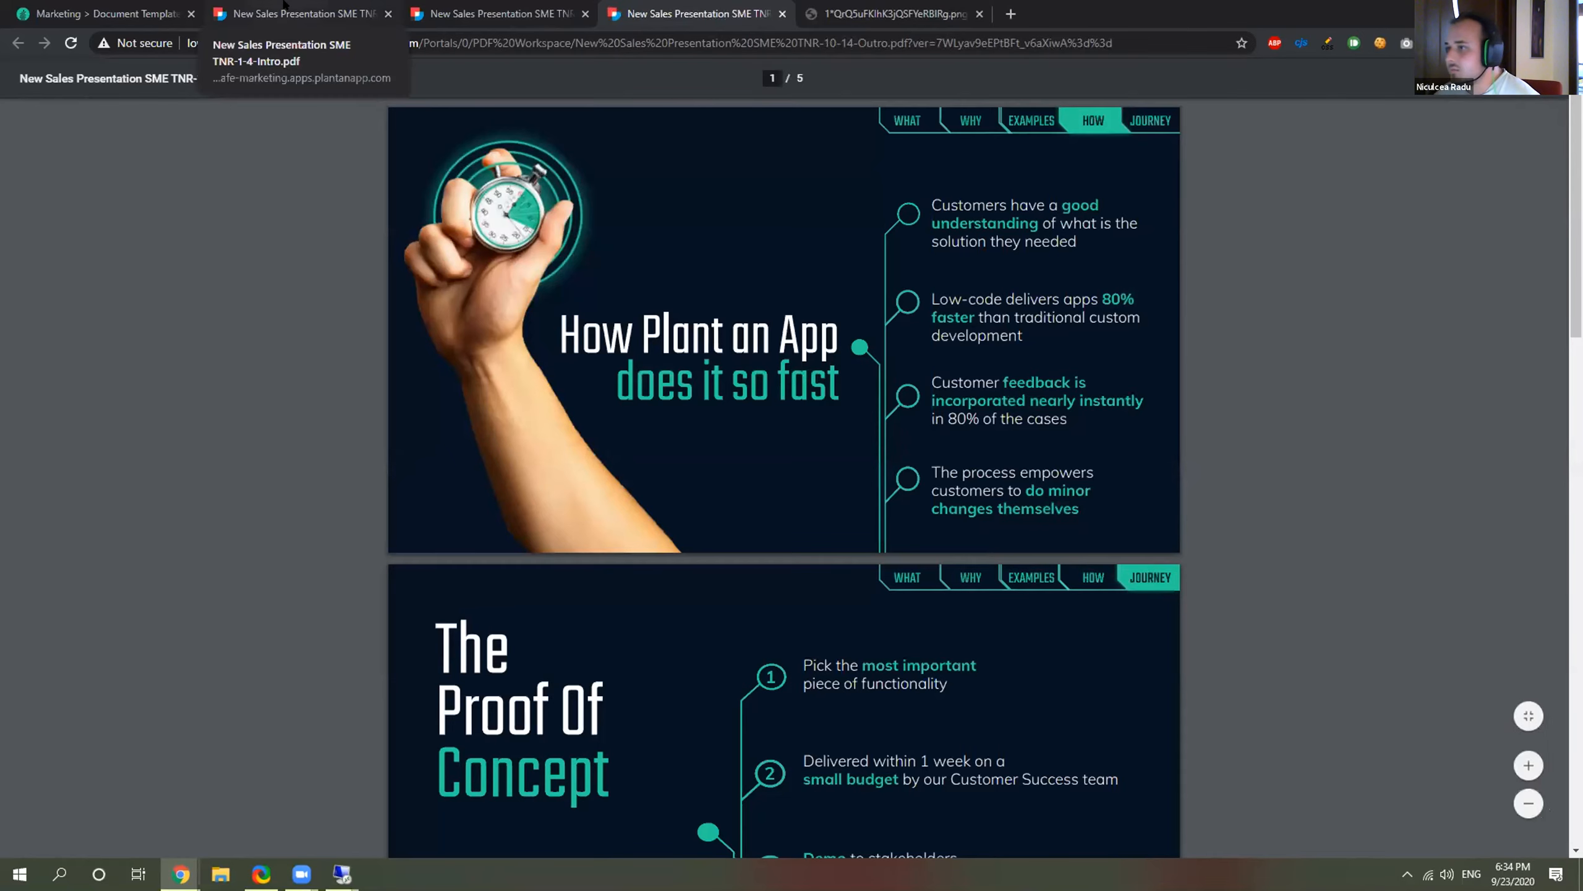
click(299, 14)
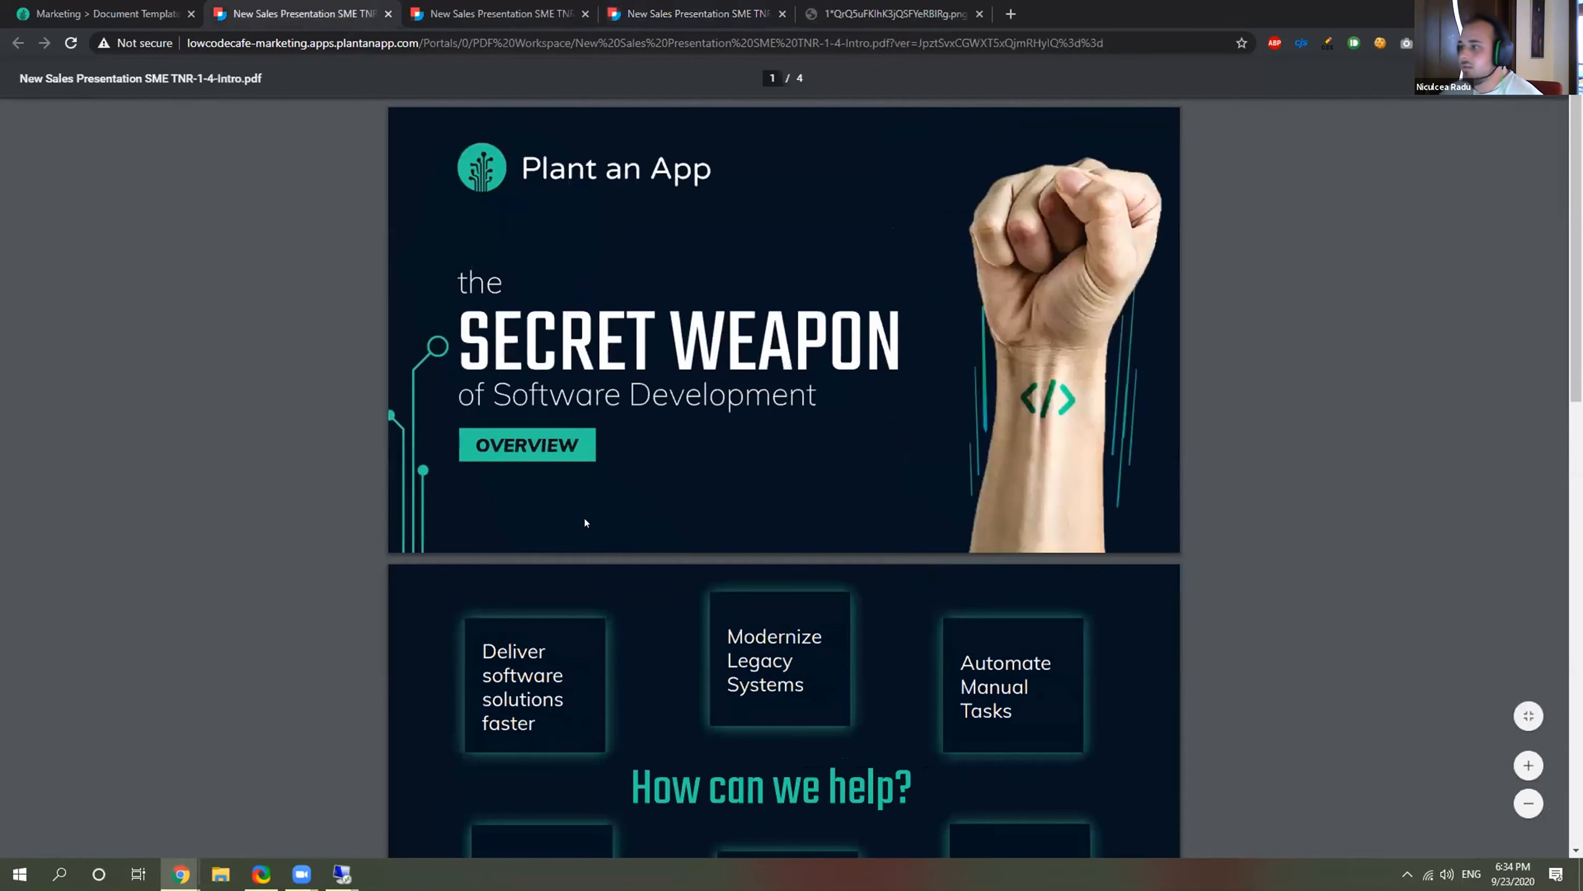
click(496, 8)
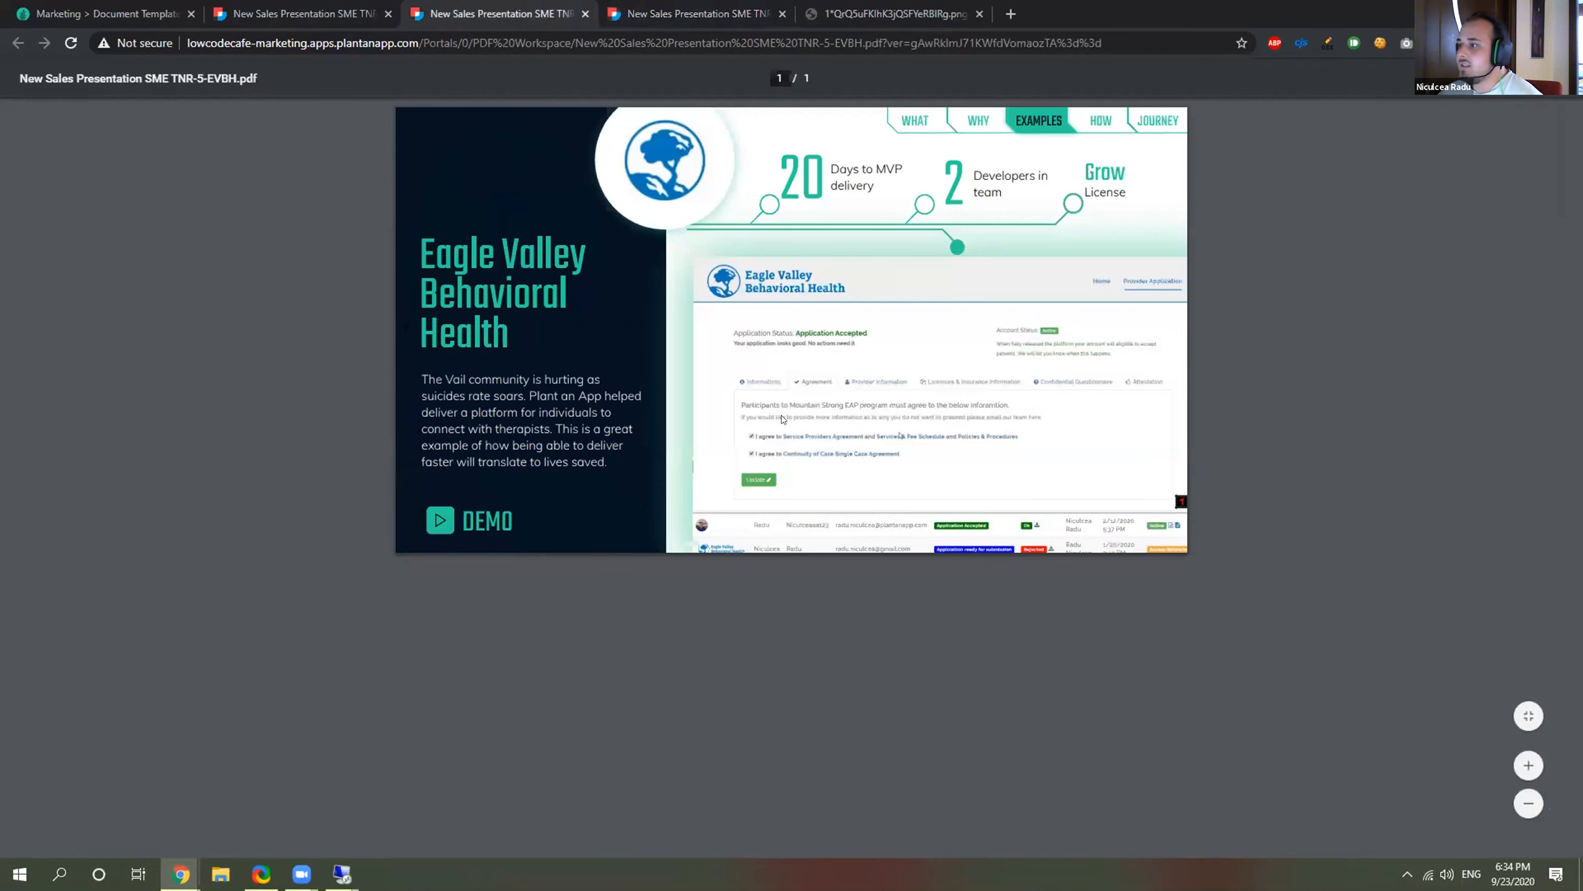
View the Outro PDF, New Sales Presentation SME TNR-10-14-Outro.pdf, in its browser tab.
click(680, 9)
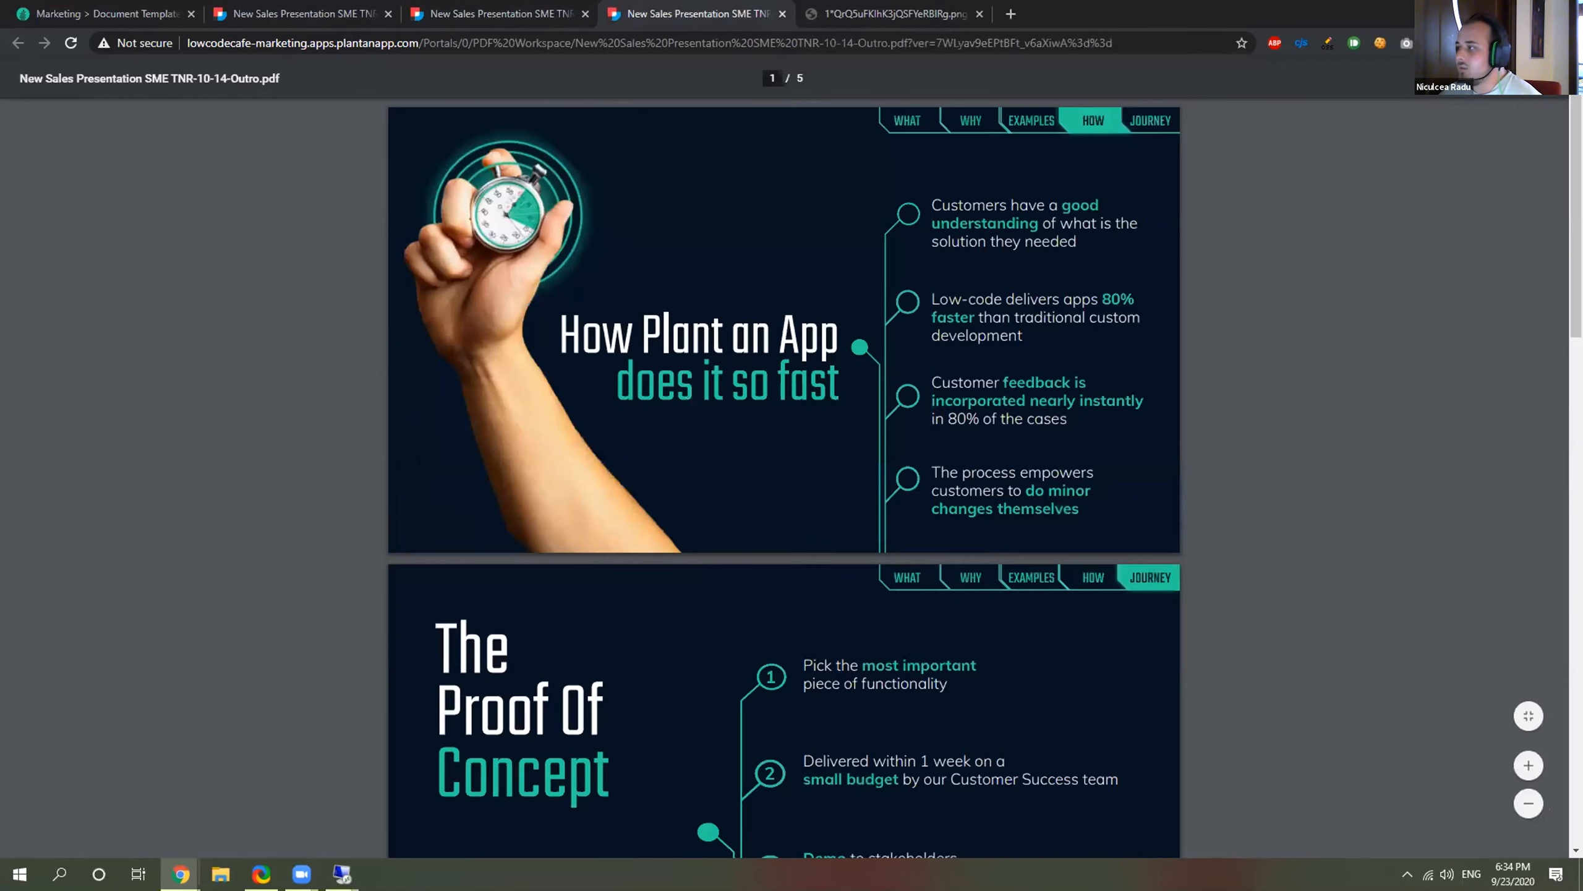
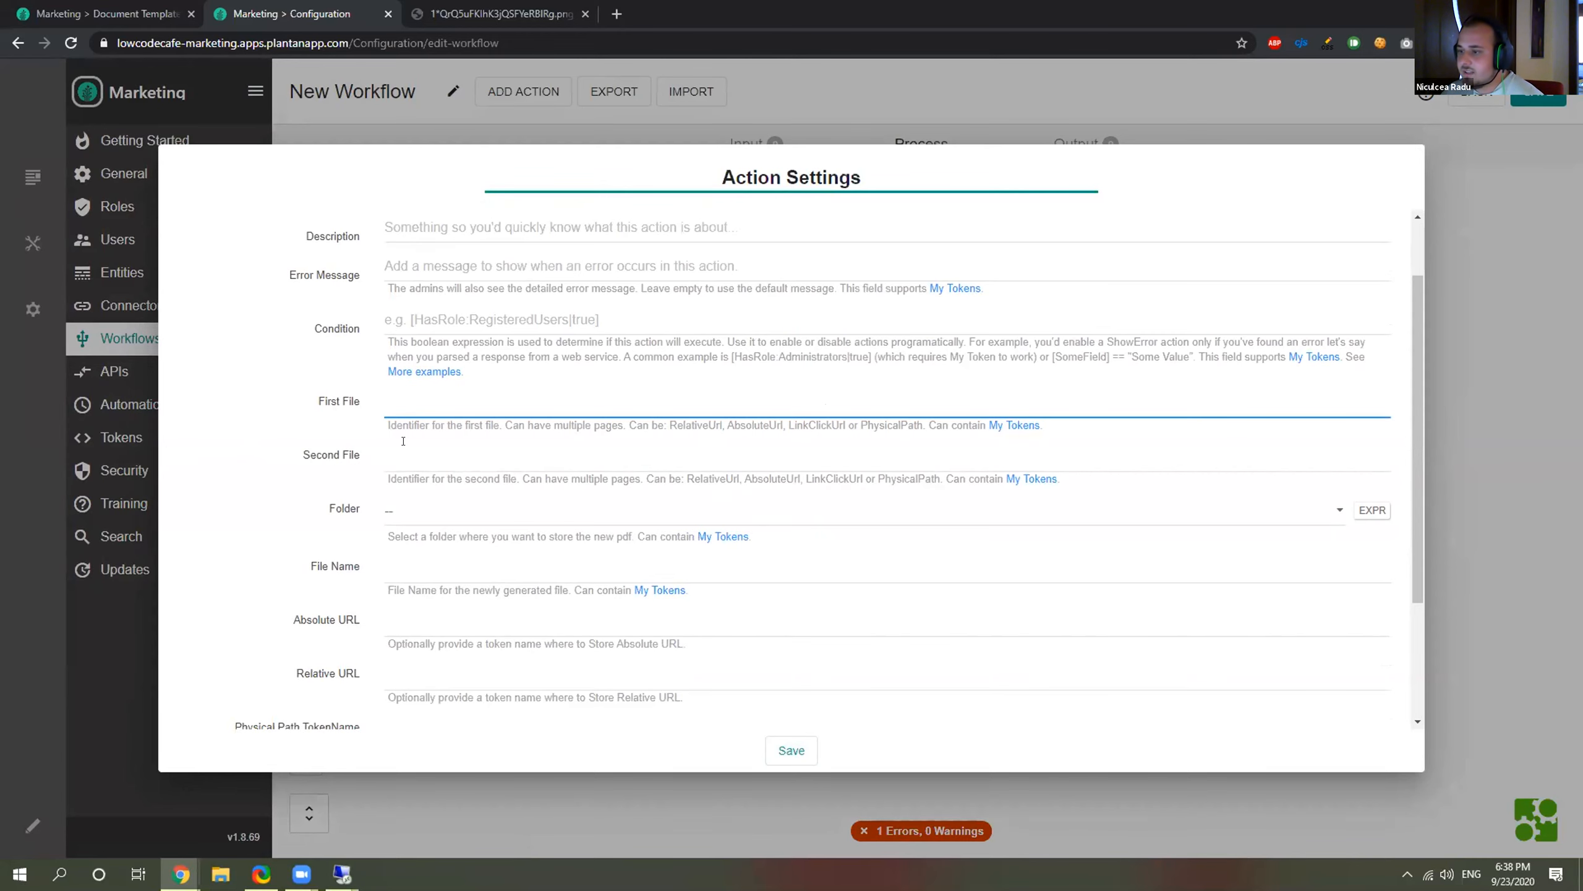
In the Merge PDF action's settings, set the folder to /PDF Workspace and the file name to My Document.
click(436, 508)
scroll(437, 509, down, 1)
click(449, 429)
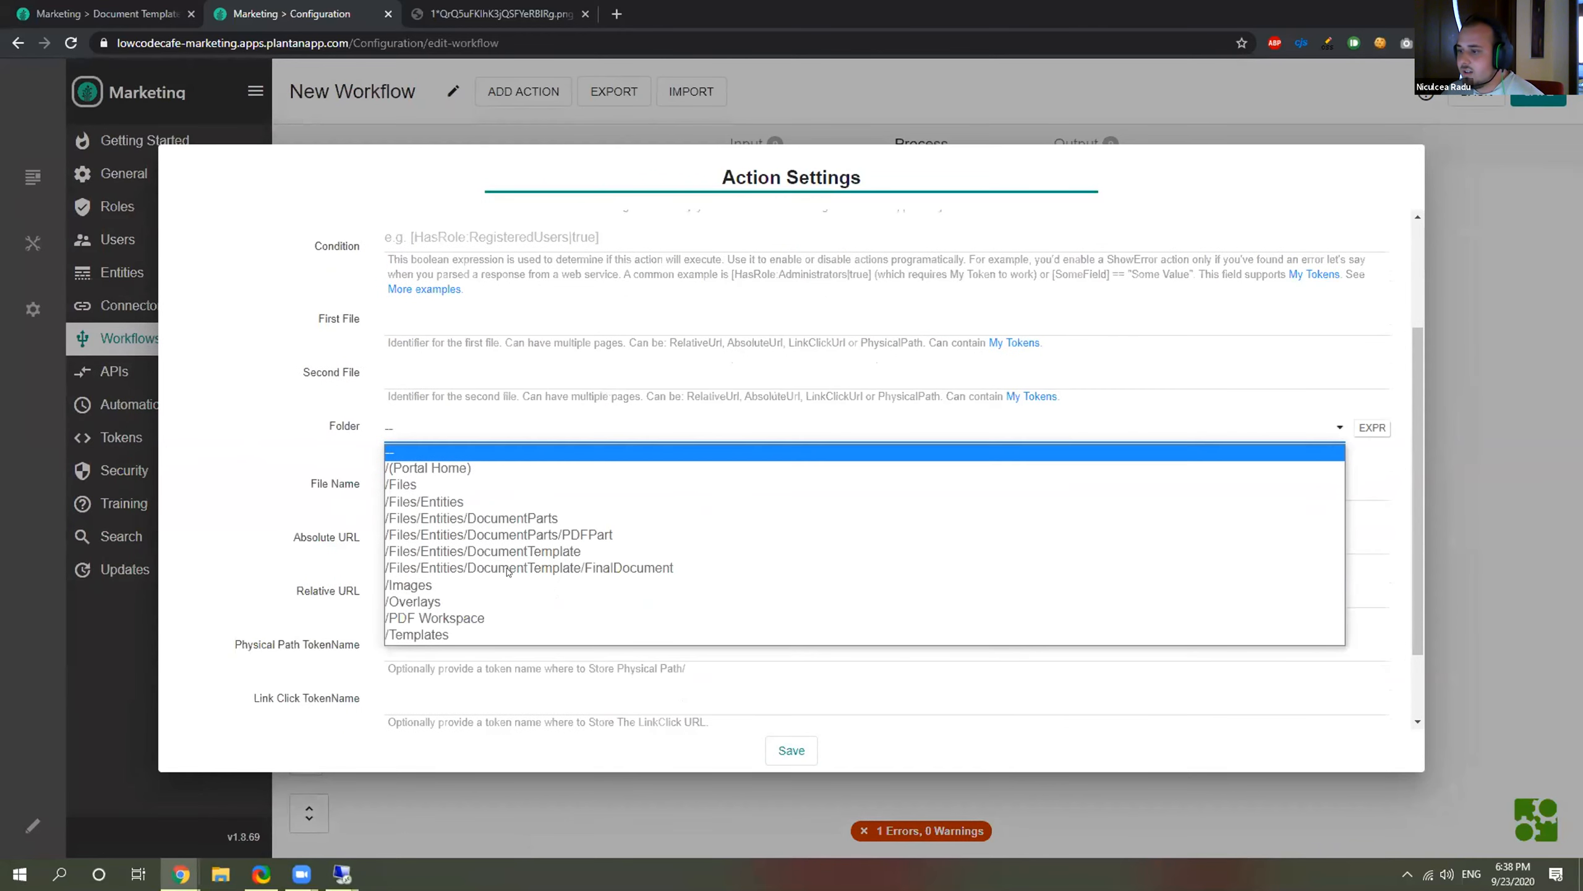
click(469, 617)
click(441, 479)
text(My Docume)
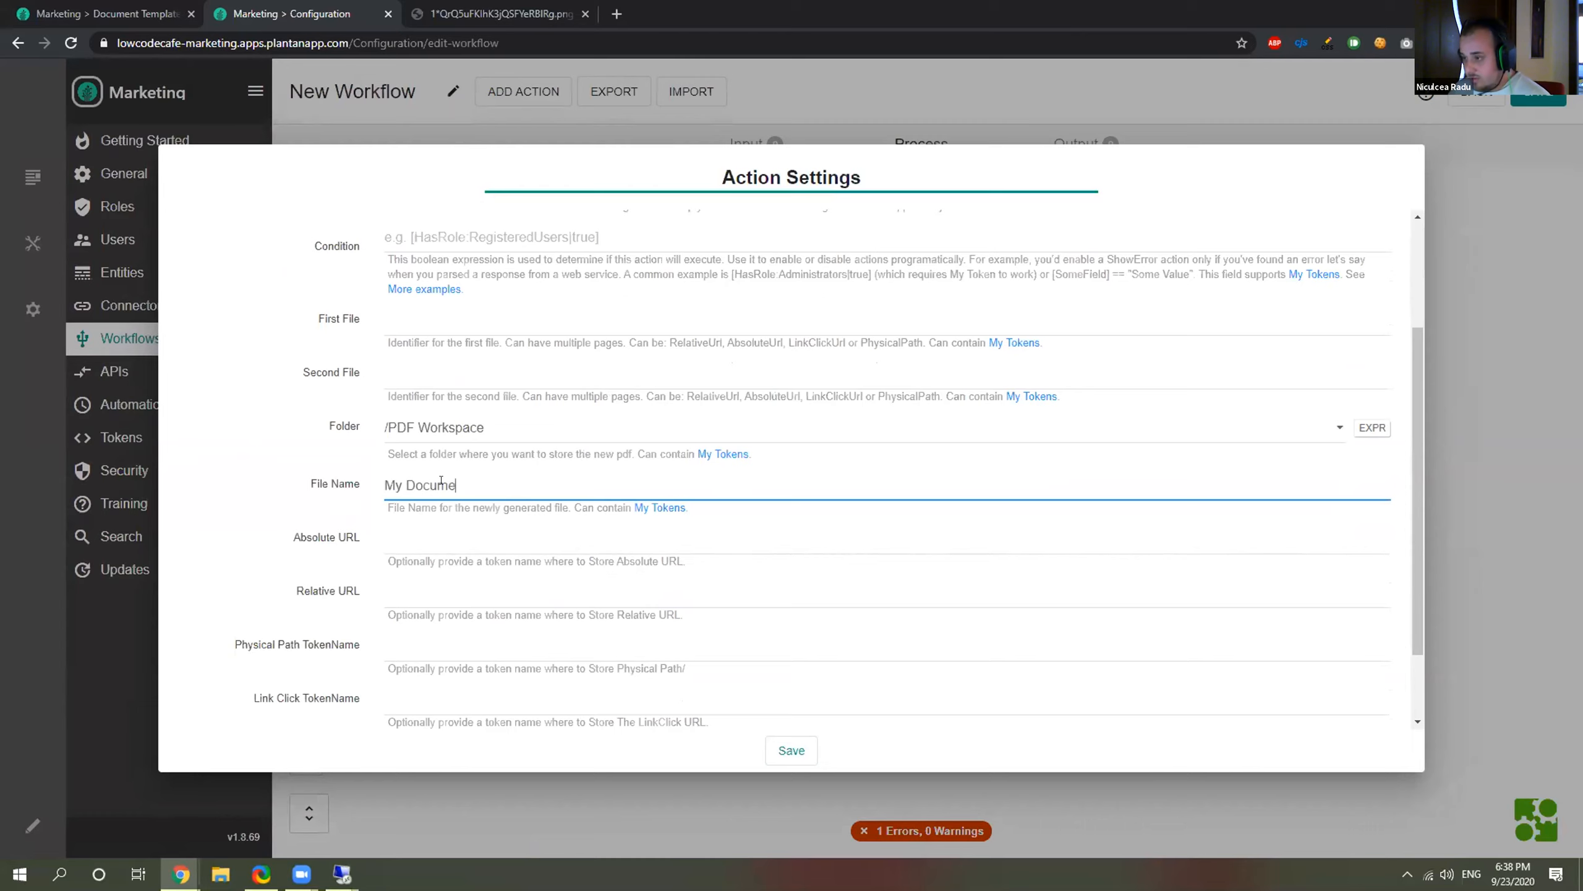
text(e)
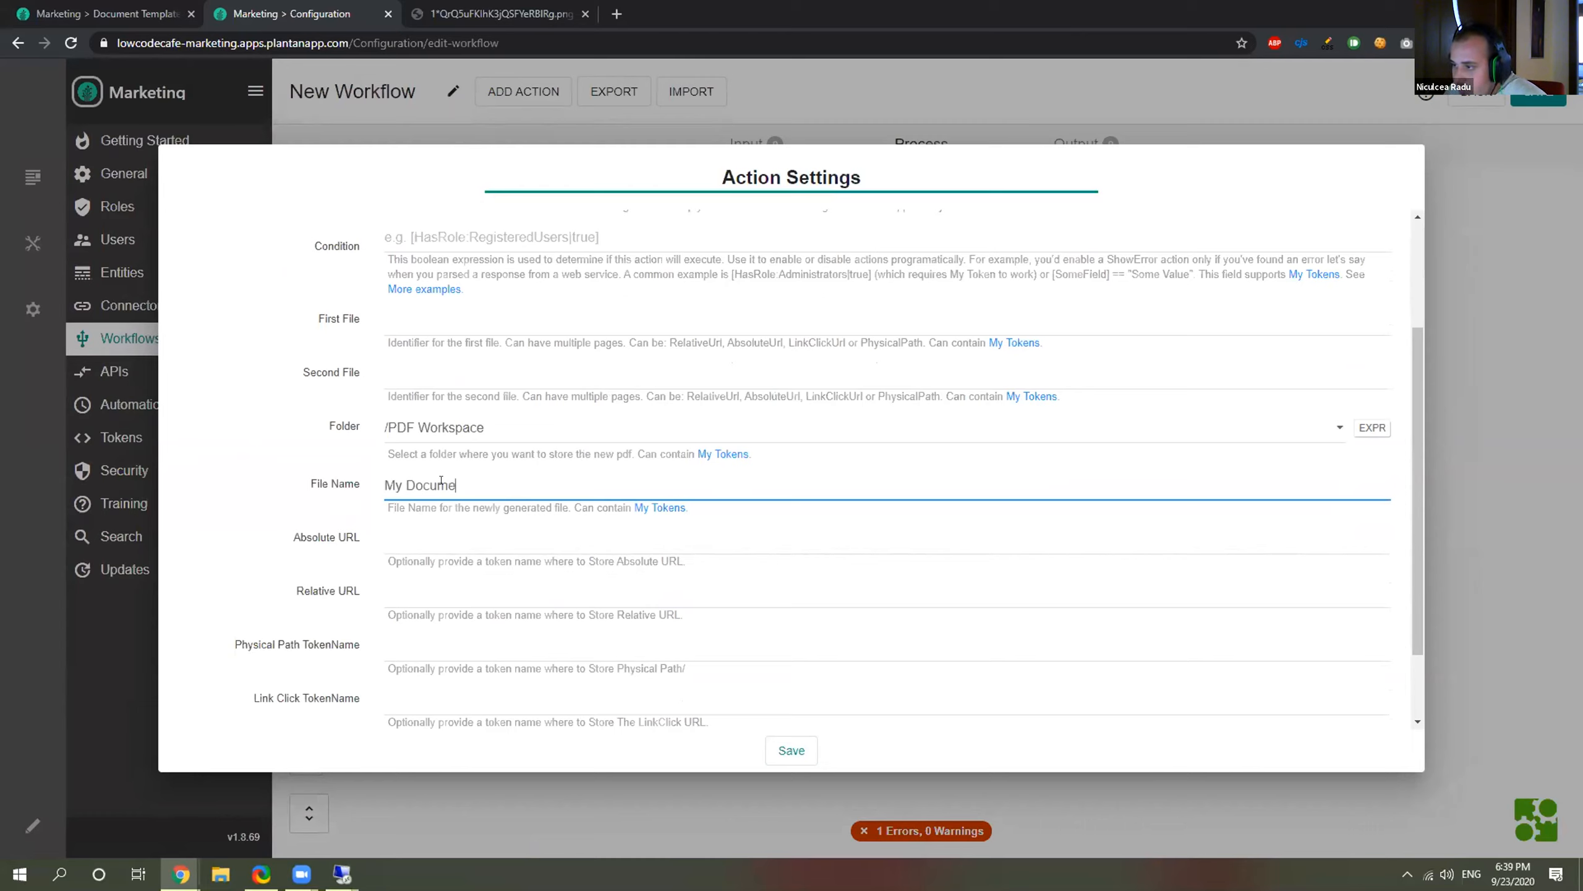
text(nt)
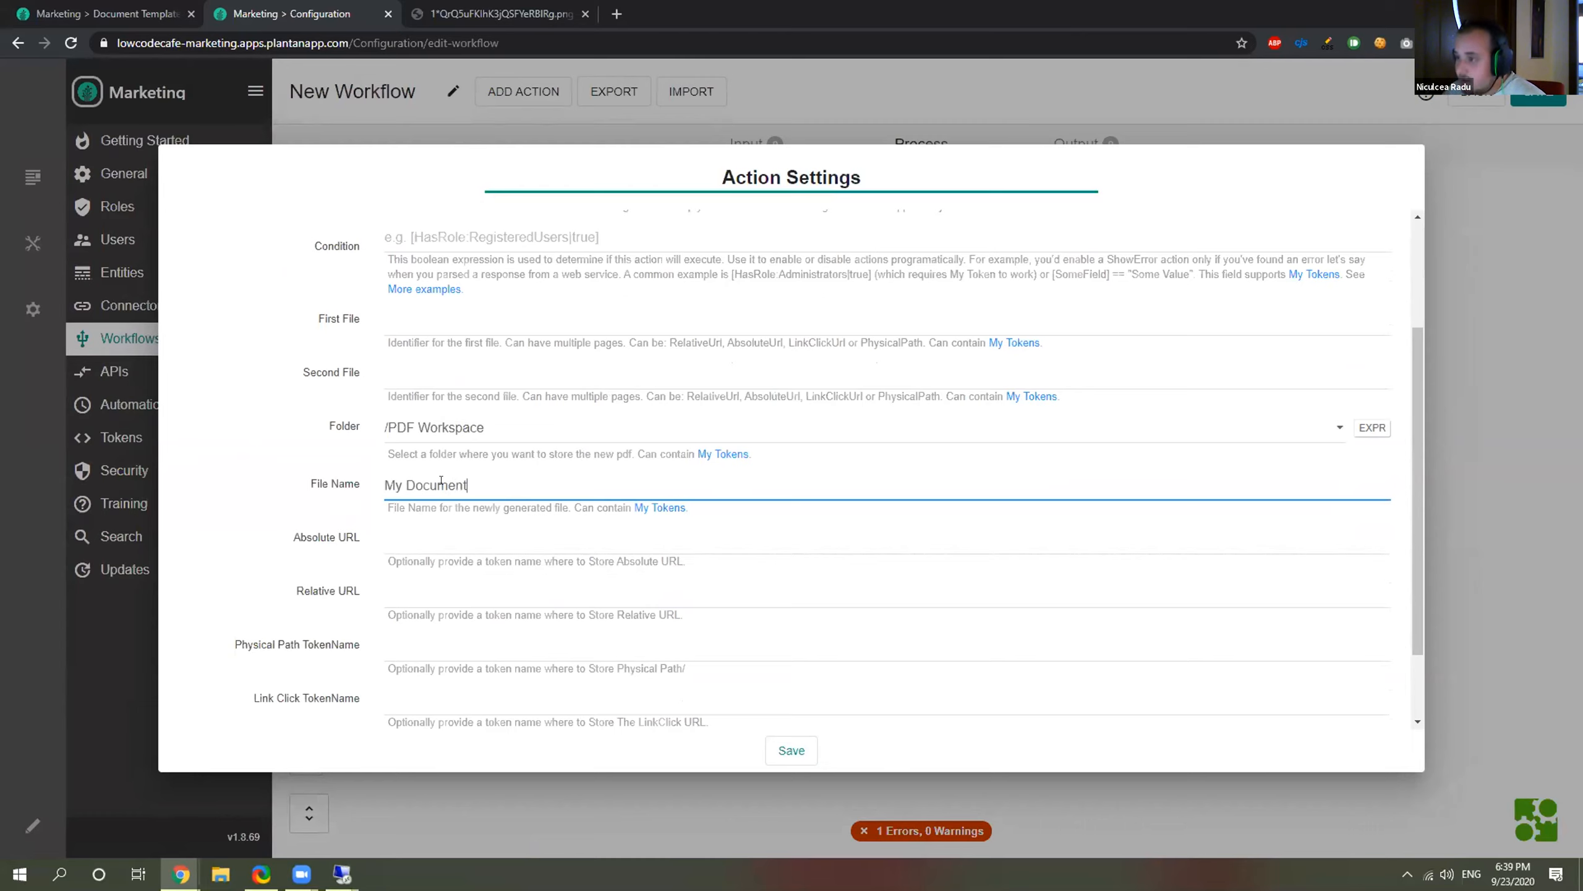
Enter Url as the token name that stores the merged file's absolute URL.
click(321, 429)
scroll(374, 517, down, 2)
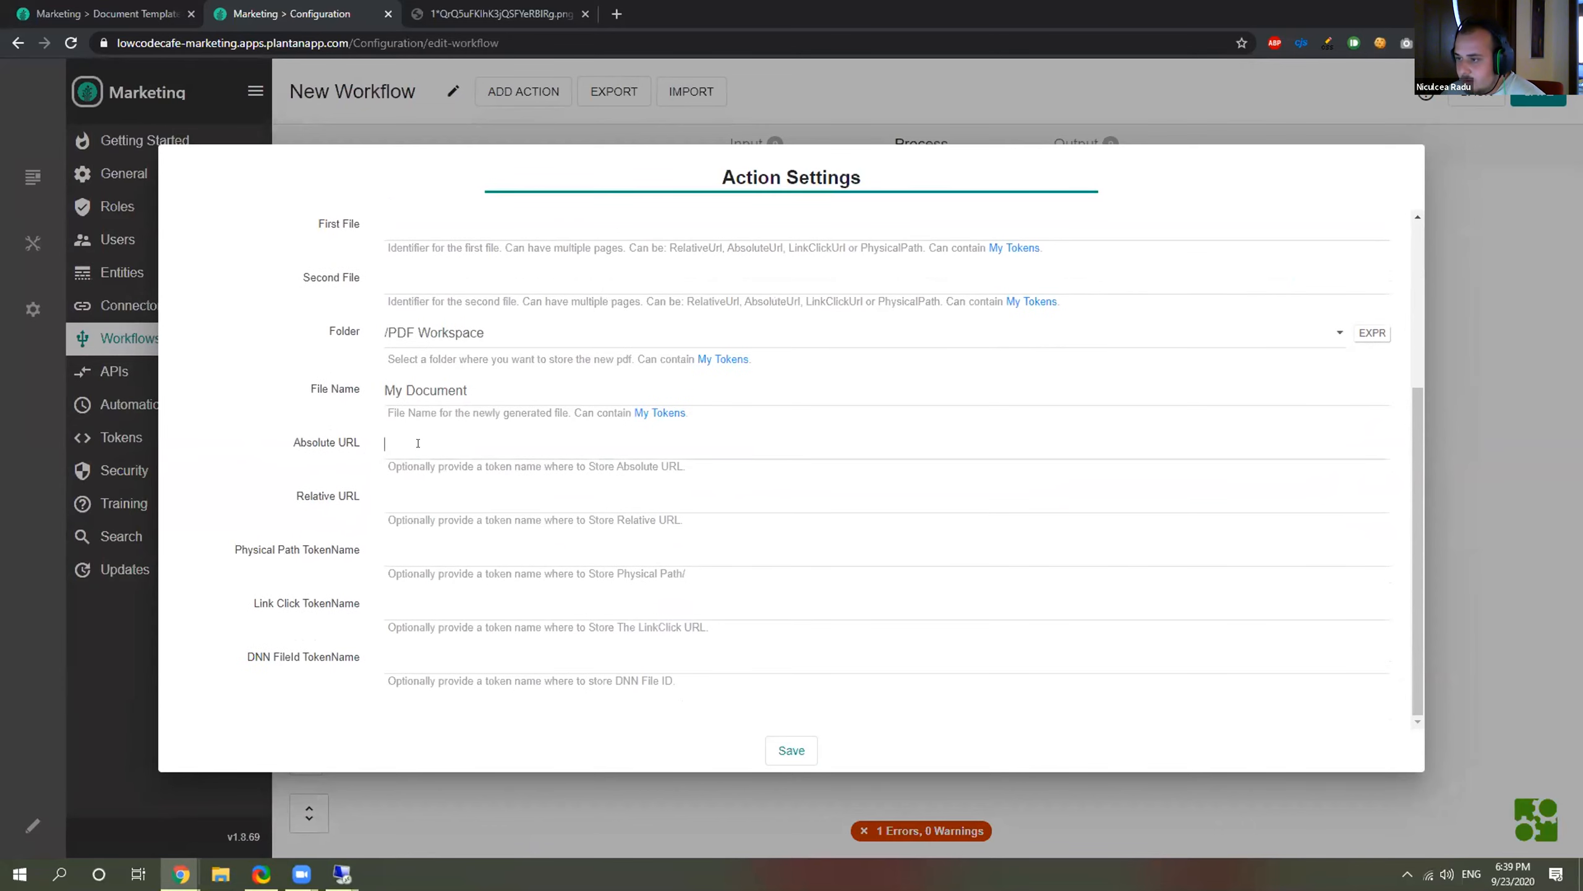
text([)
key(BackSpace)
text(Url)
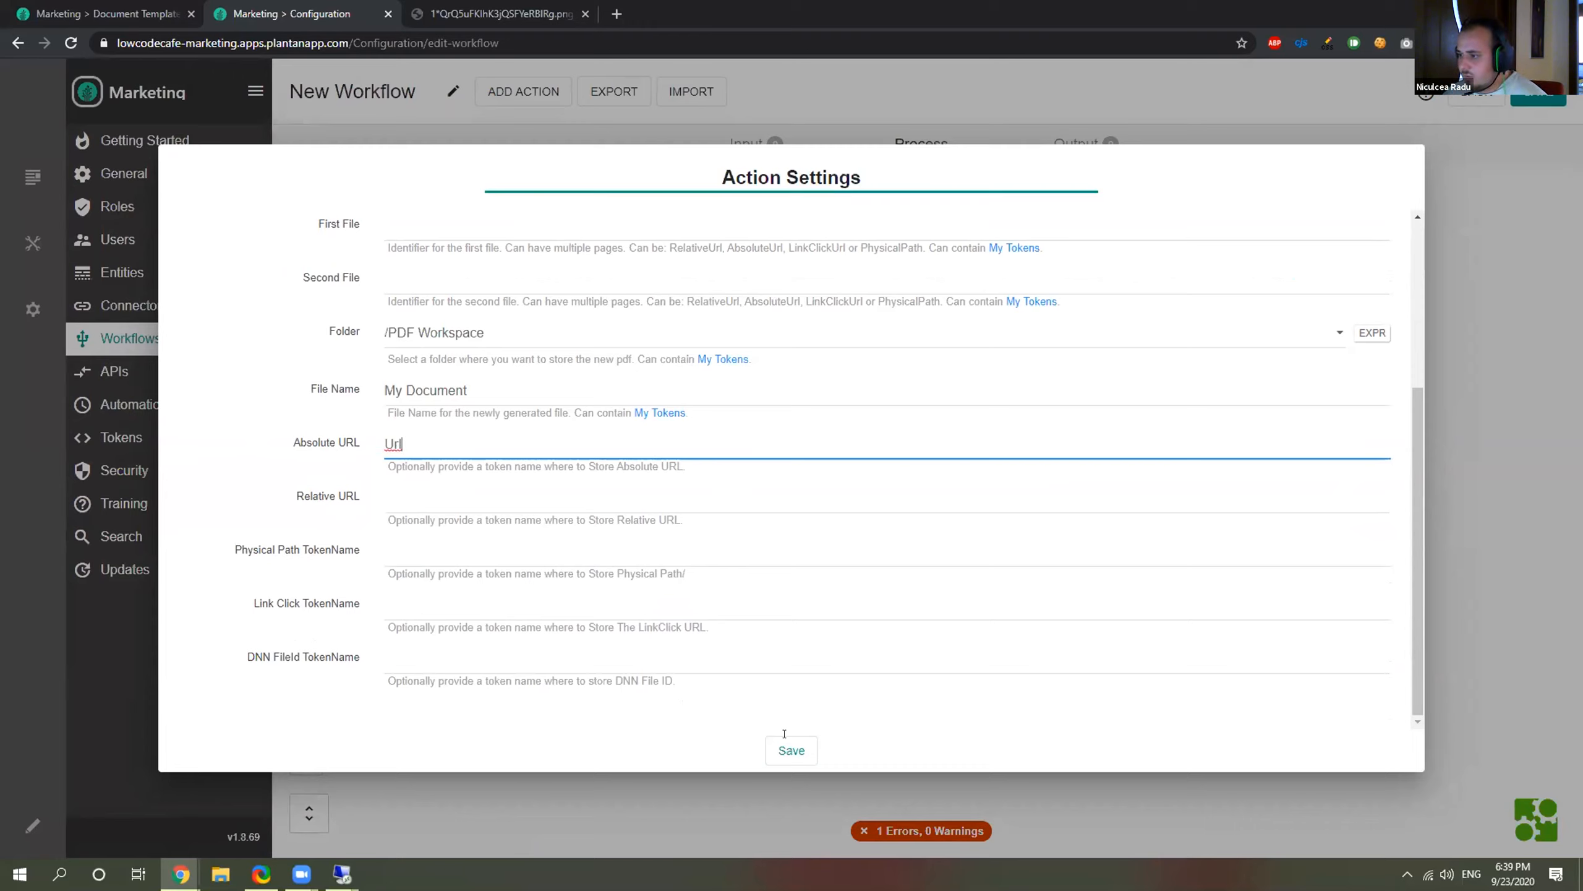
Go to Document Parts on the marketing site and open the Intro and EVBH Use Case PDFs in separate browser tabs.
scroll(470, 454, up, 3)
click(400, 472)
click(391, 522)
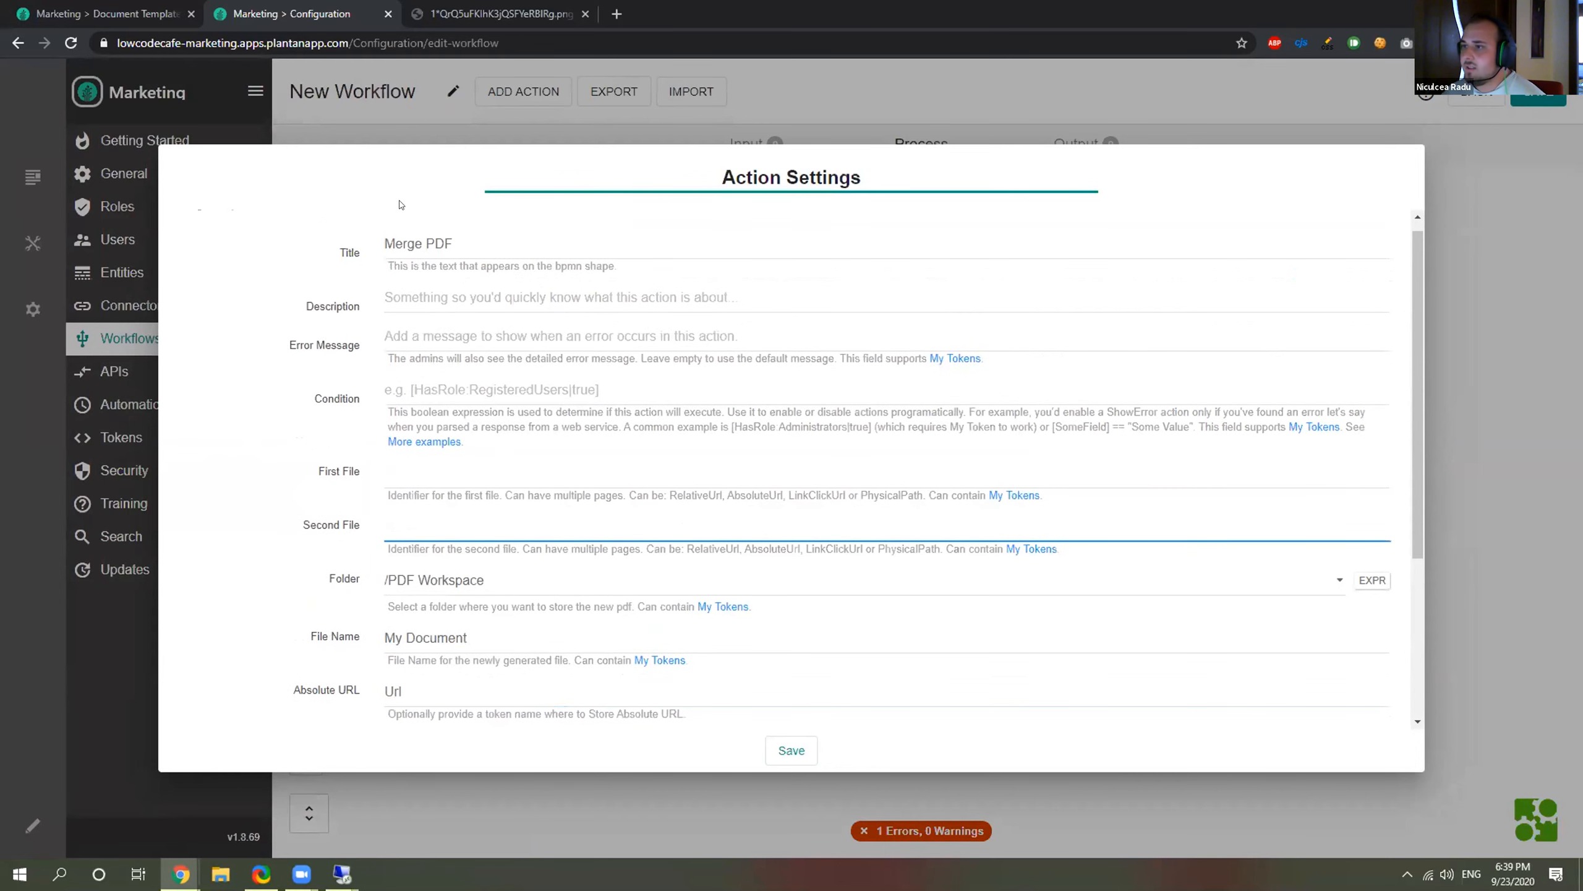
click(109, 6)
click(143, 373)
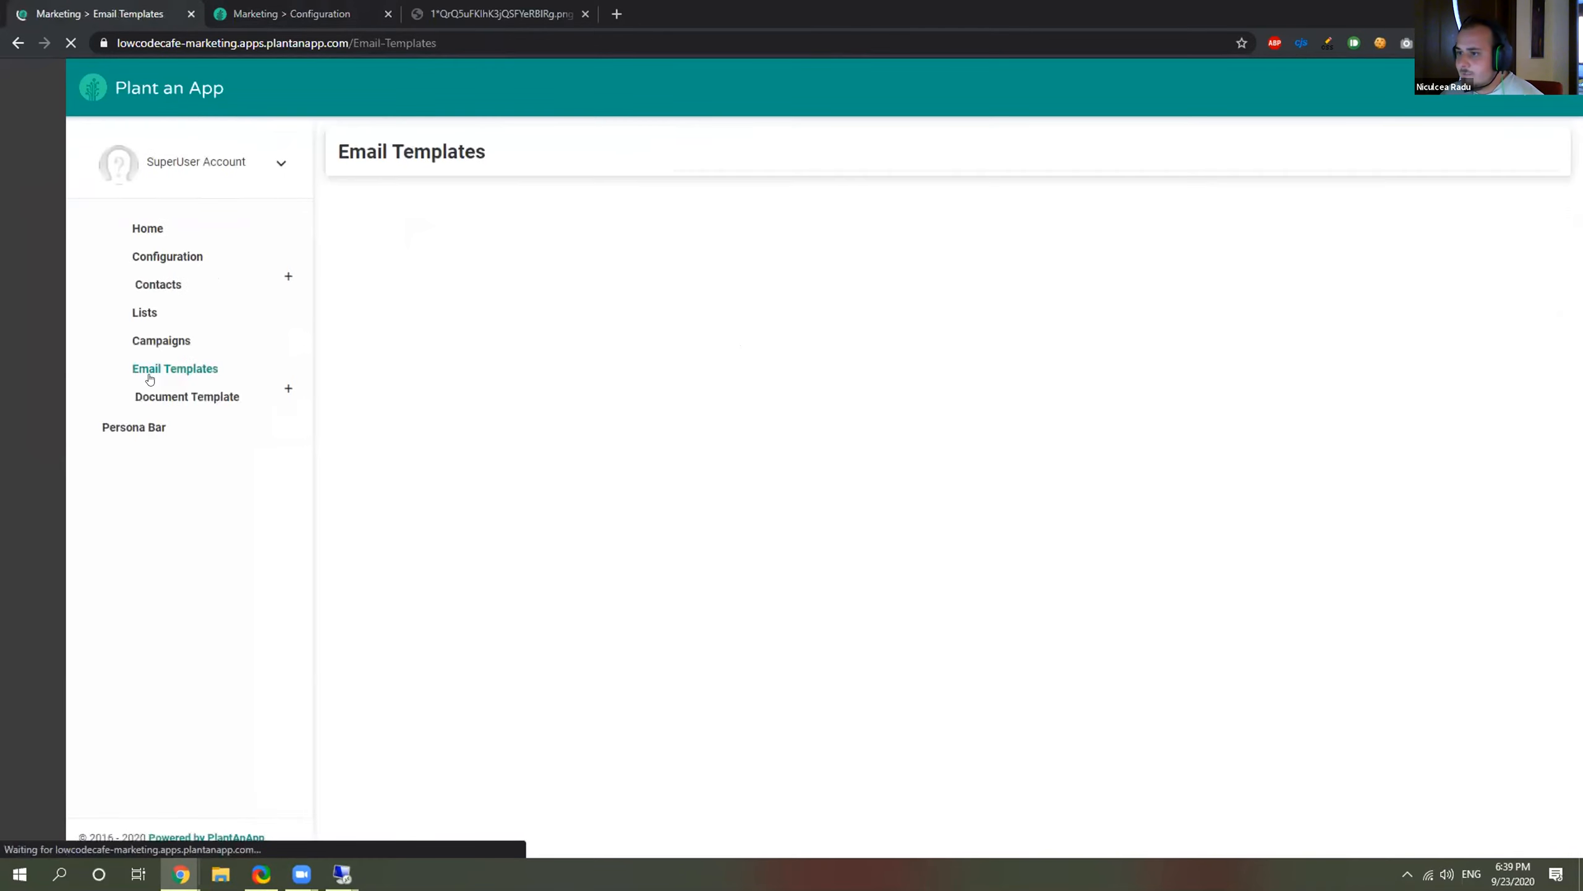
click(219, 400)
click(126, 433)
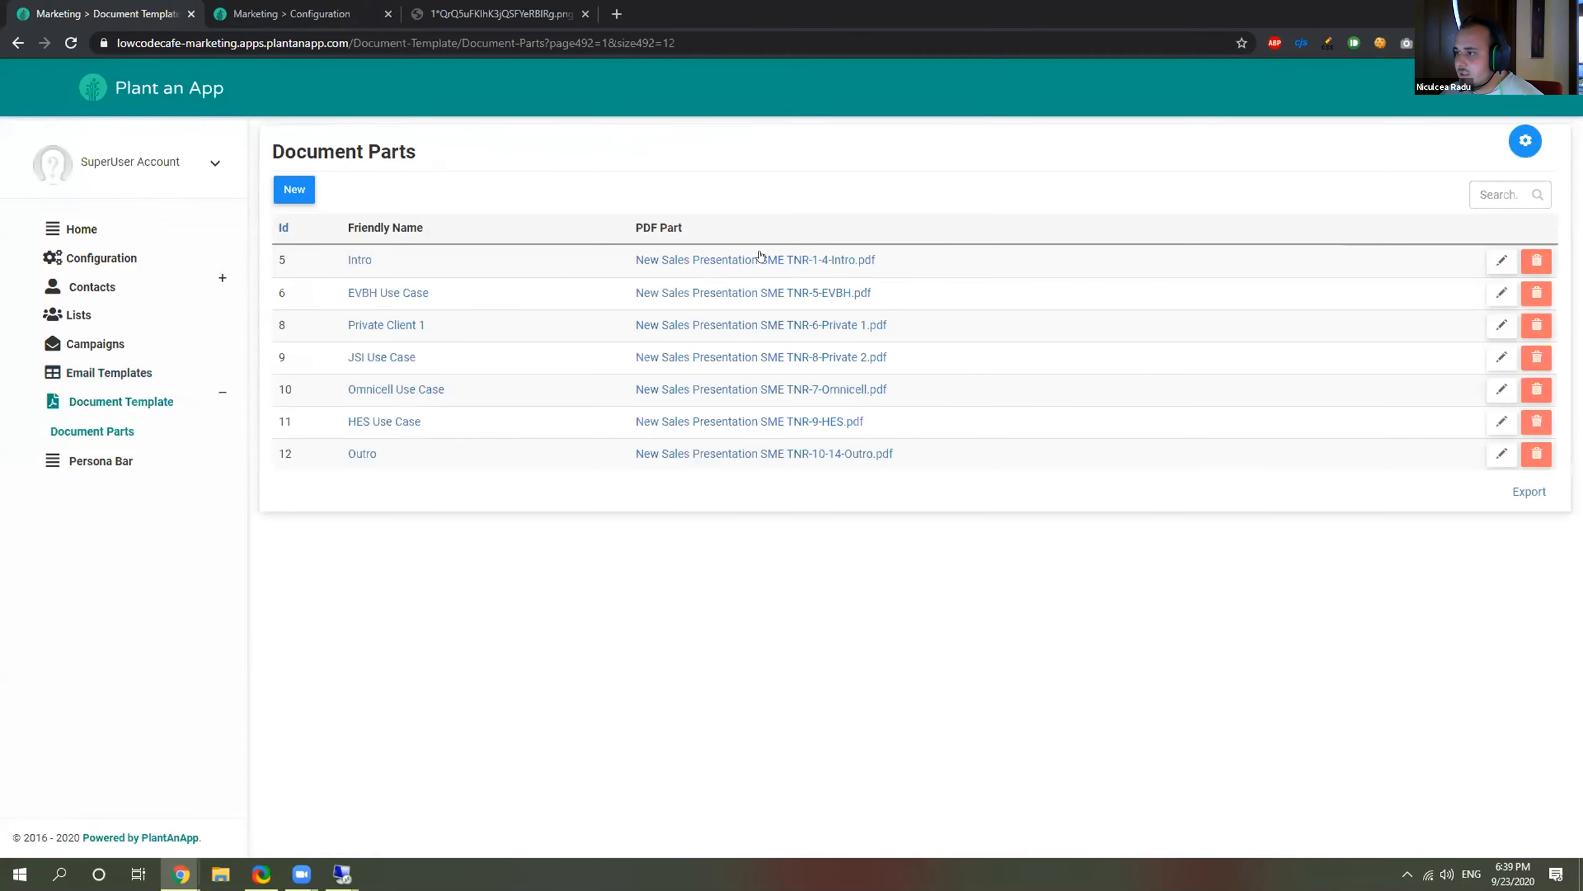
middle_click(763, 261)
middle_click(760, 292)
Copy the Intro PDF's path from /PDF%20Workspace through .pdf out of its address and paste it as the Merge PDF action's first file.
click(348, 14)
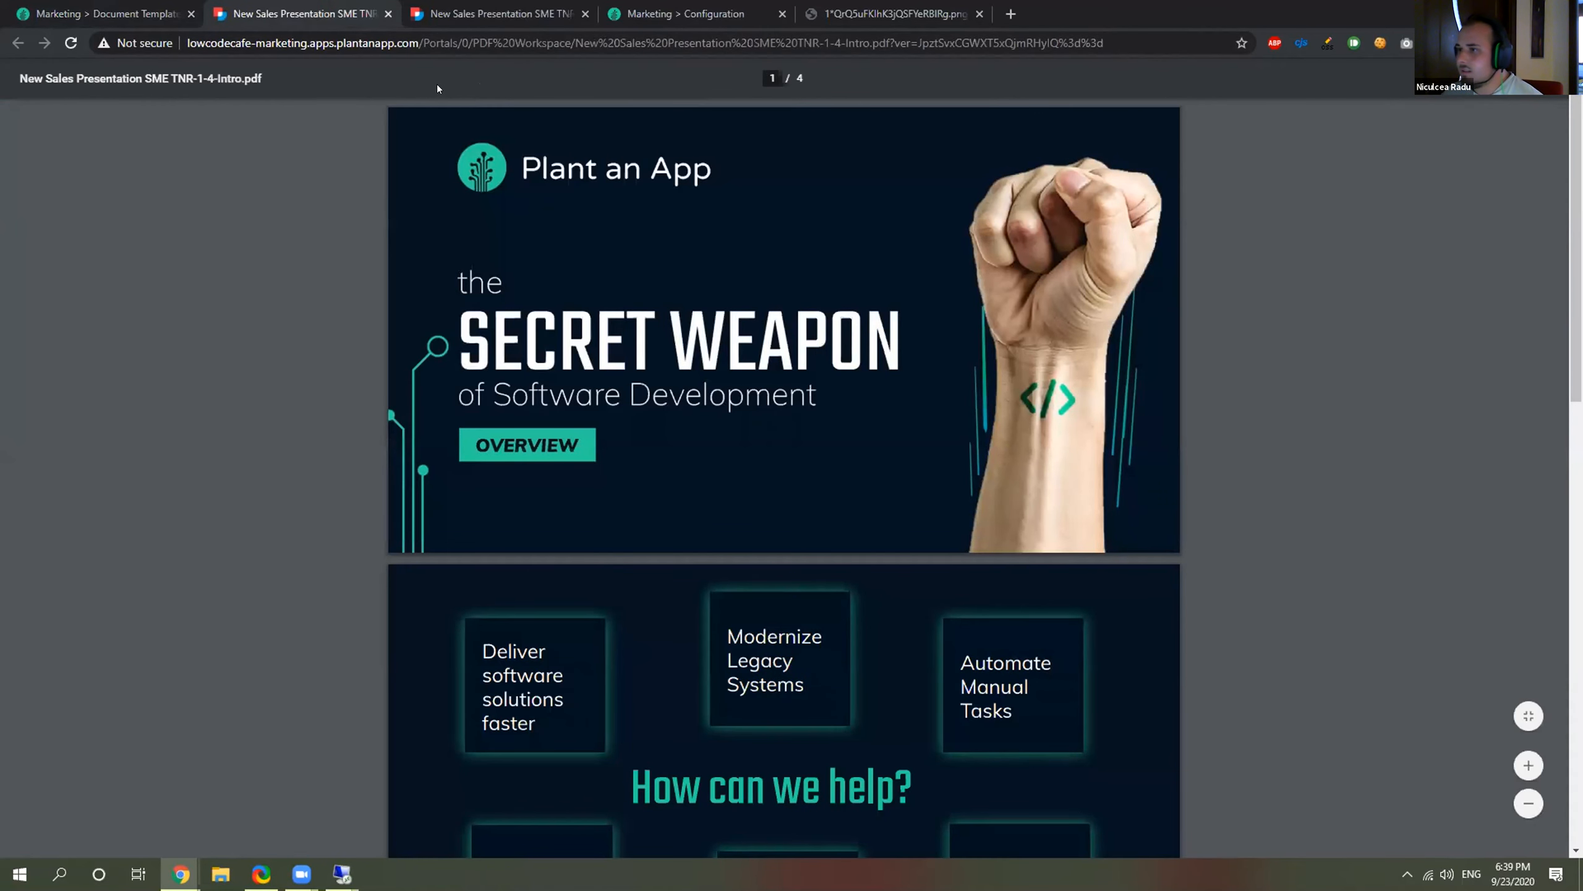
drag(417, 41, 882, 51)
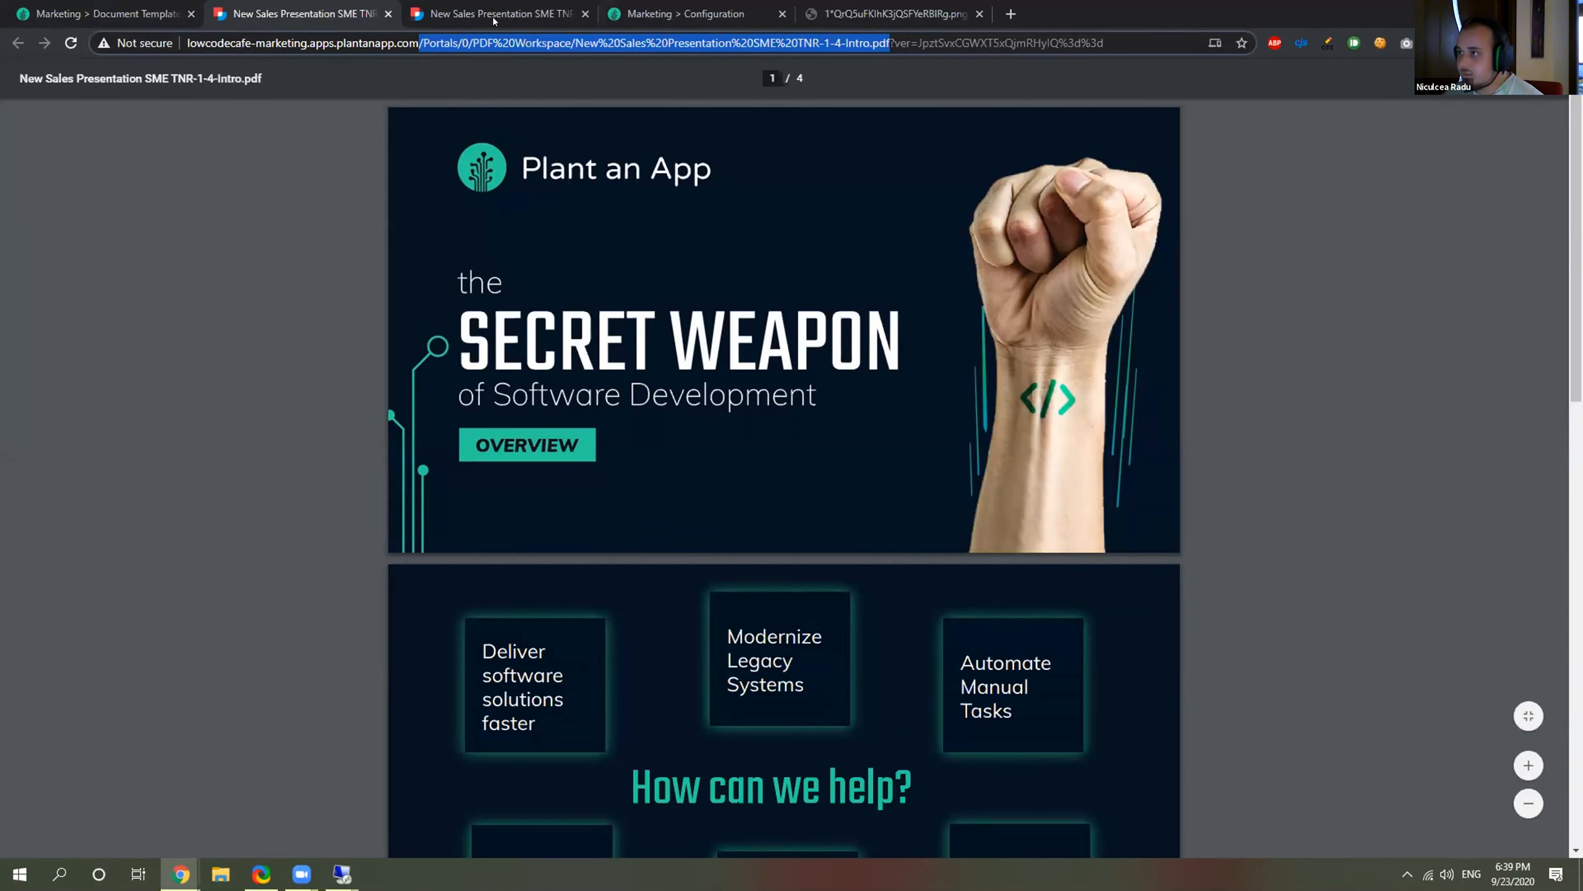
drag(468, 43, 890, 44)
key(ctrl+c)
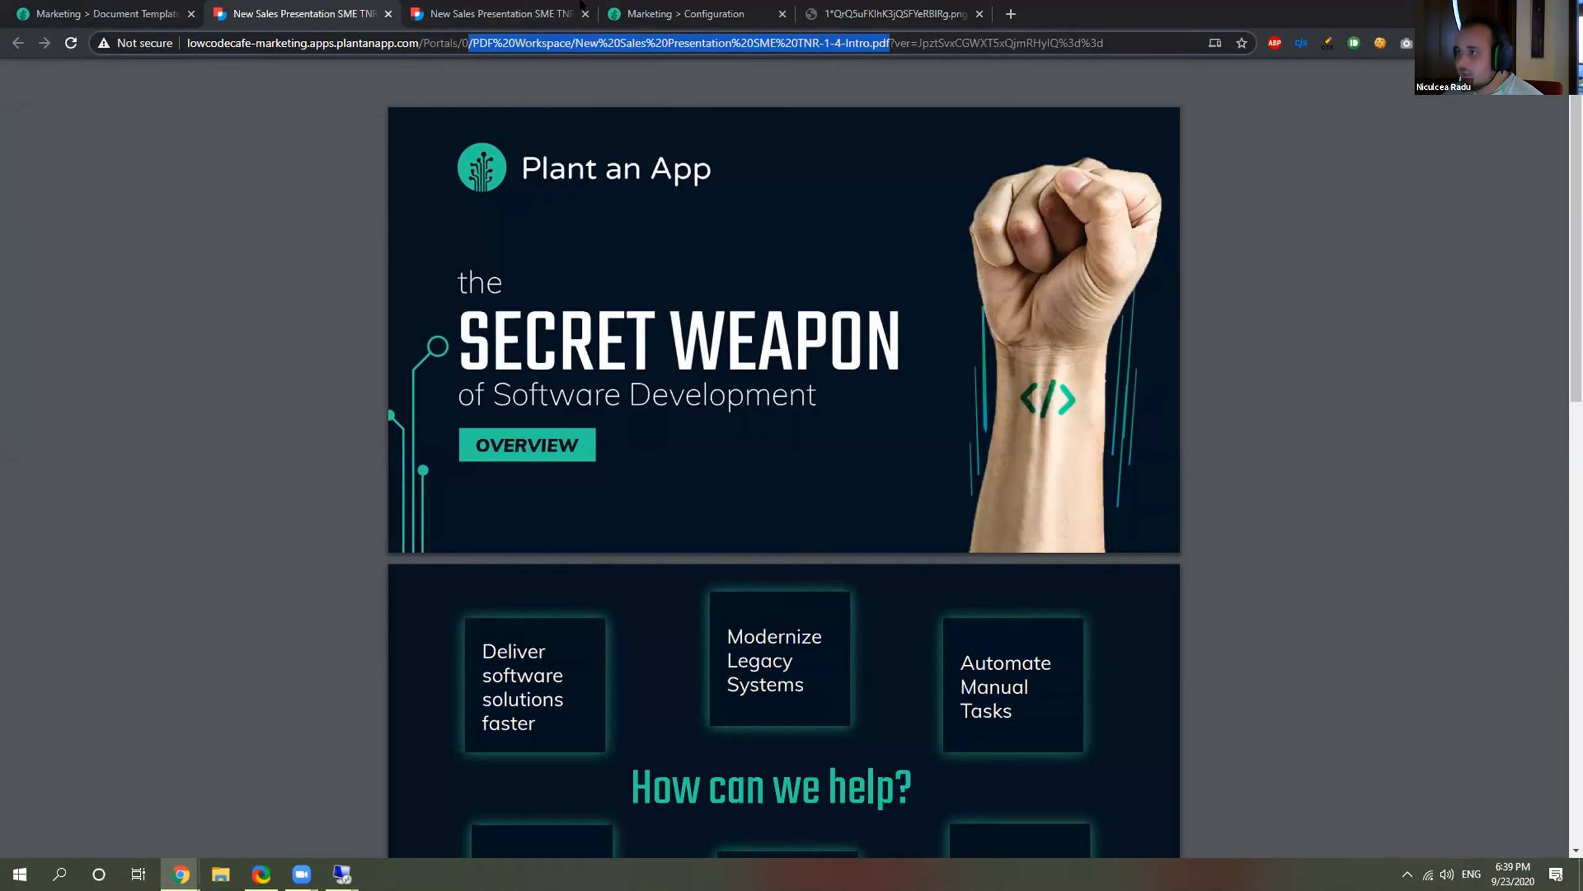
key(ctrl+Tab)
key(ctrl+Tab)
click(456, 470)
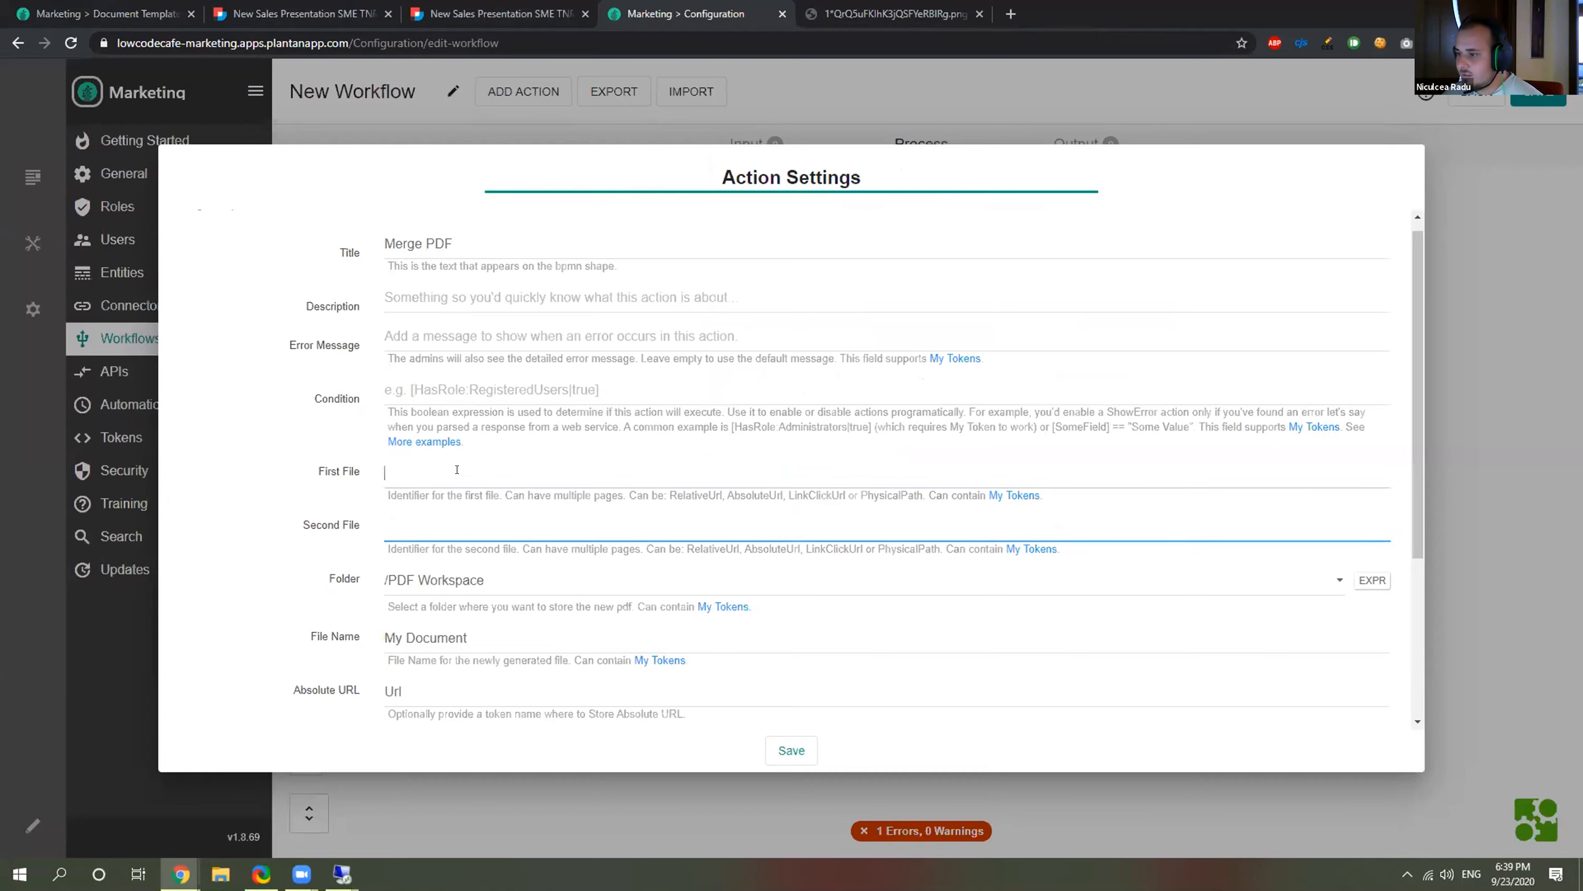
key(ctrl+v)
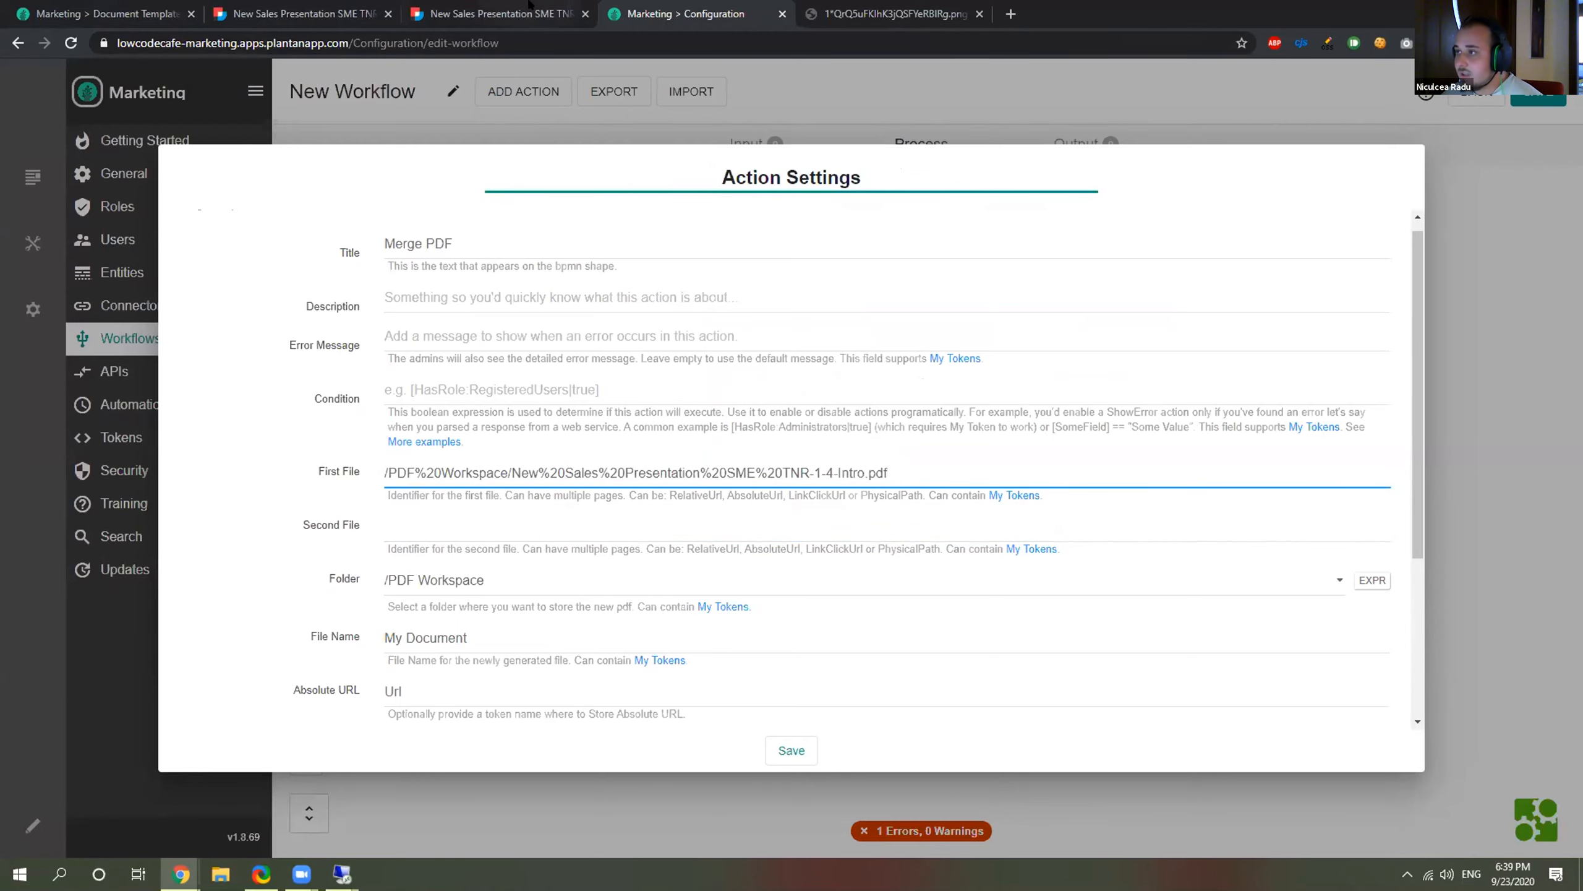
Copy the EVBH PDF's path from /PDF%20Workspace through .pdf out of its address and paste it as the action's second file.
click(492, 6)
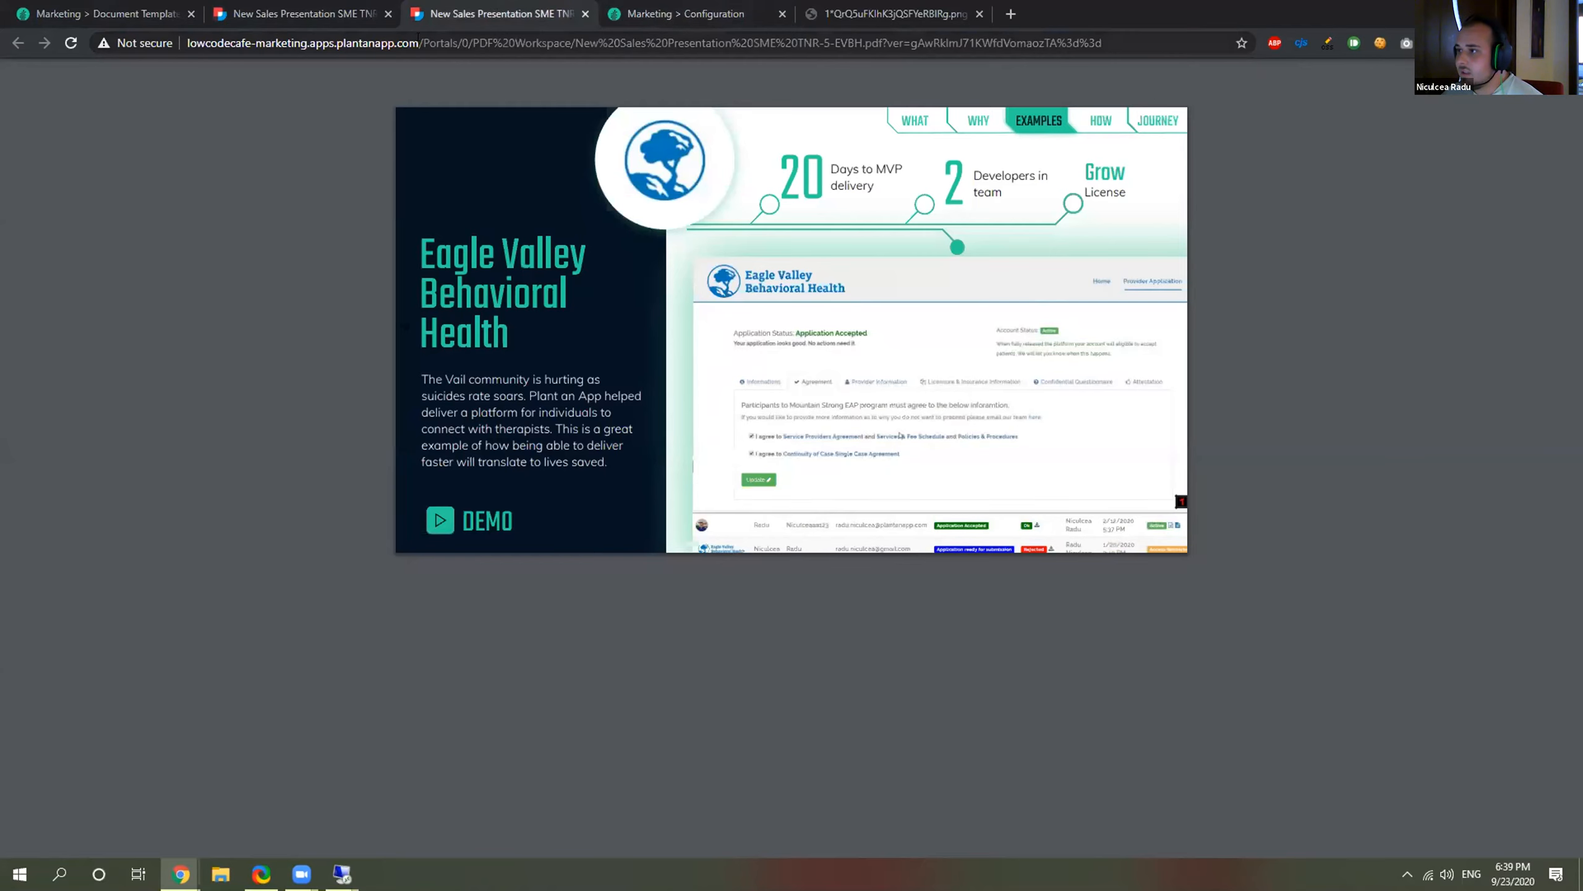
drag(417, 43, 437, 43)
key(ctrl+shift+Tab)
key(ctrl+Tab)
drag(469, 43, 877, 57)
key(ctrl+c)
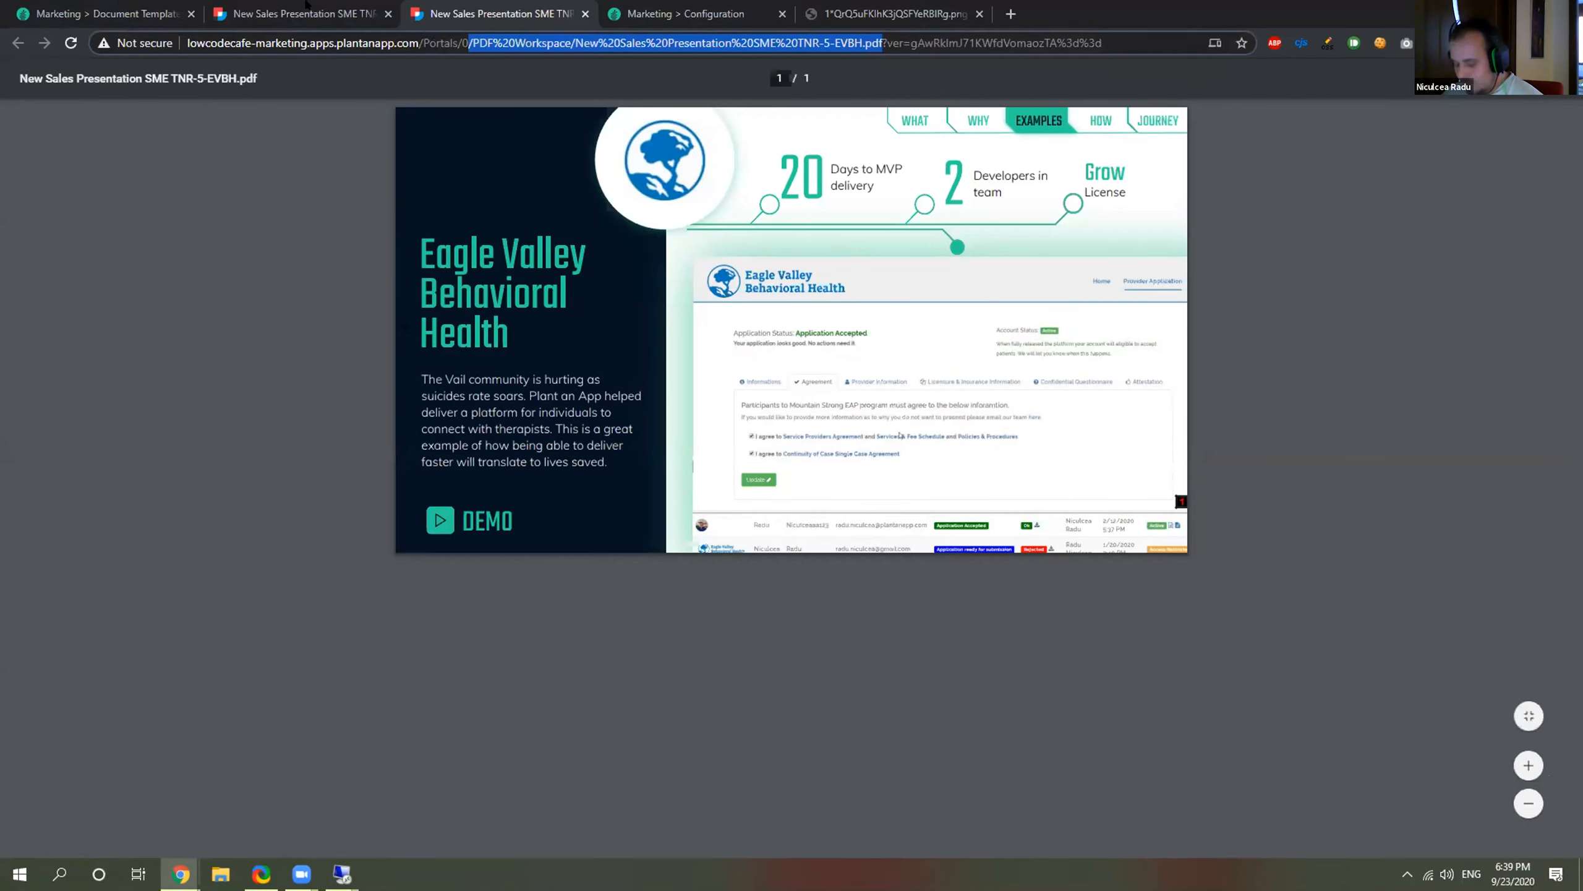
key(ctrl+shift+Tab)
click(686, 14)
key(ctrl+v)
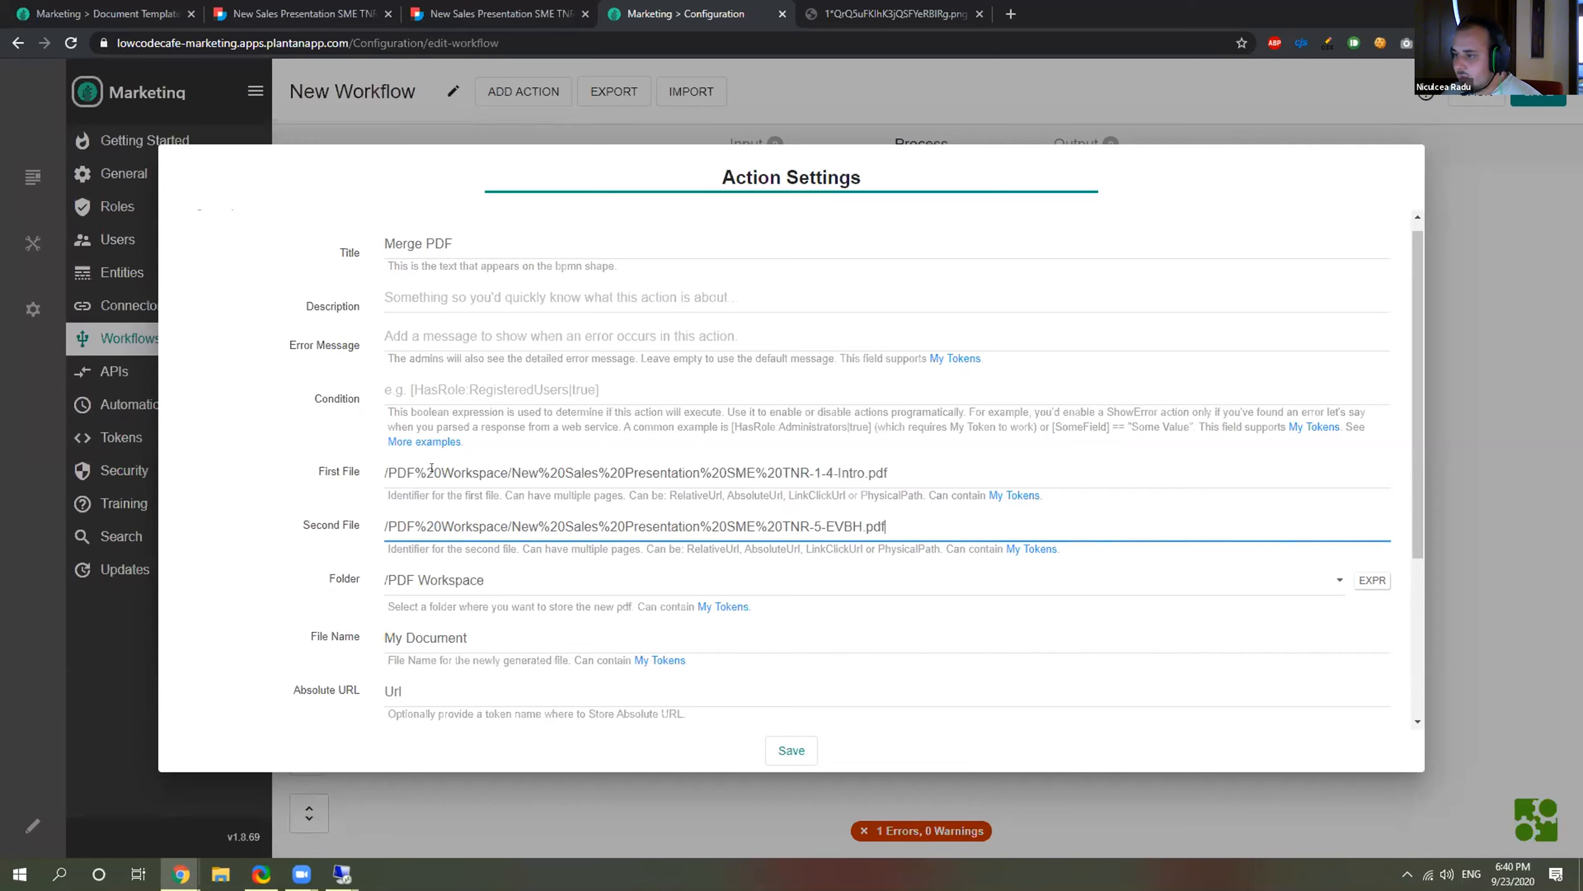
Replace each %20 in the first file path with a space, giving /PDF Workspace/New Sales Presentation SME TNR-1-4-Intro.pdf.
drag(441, 472, 414, 472)
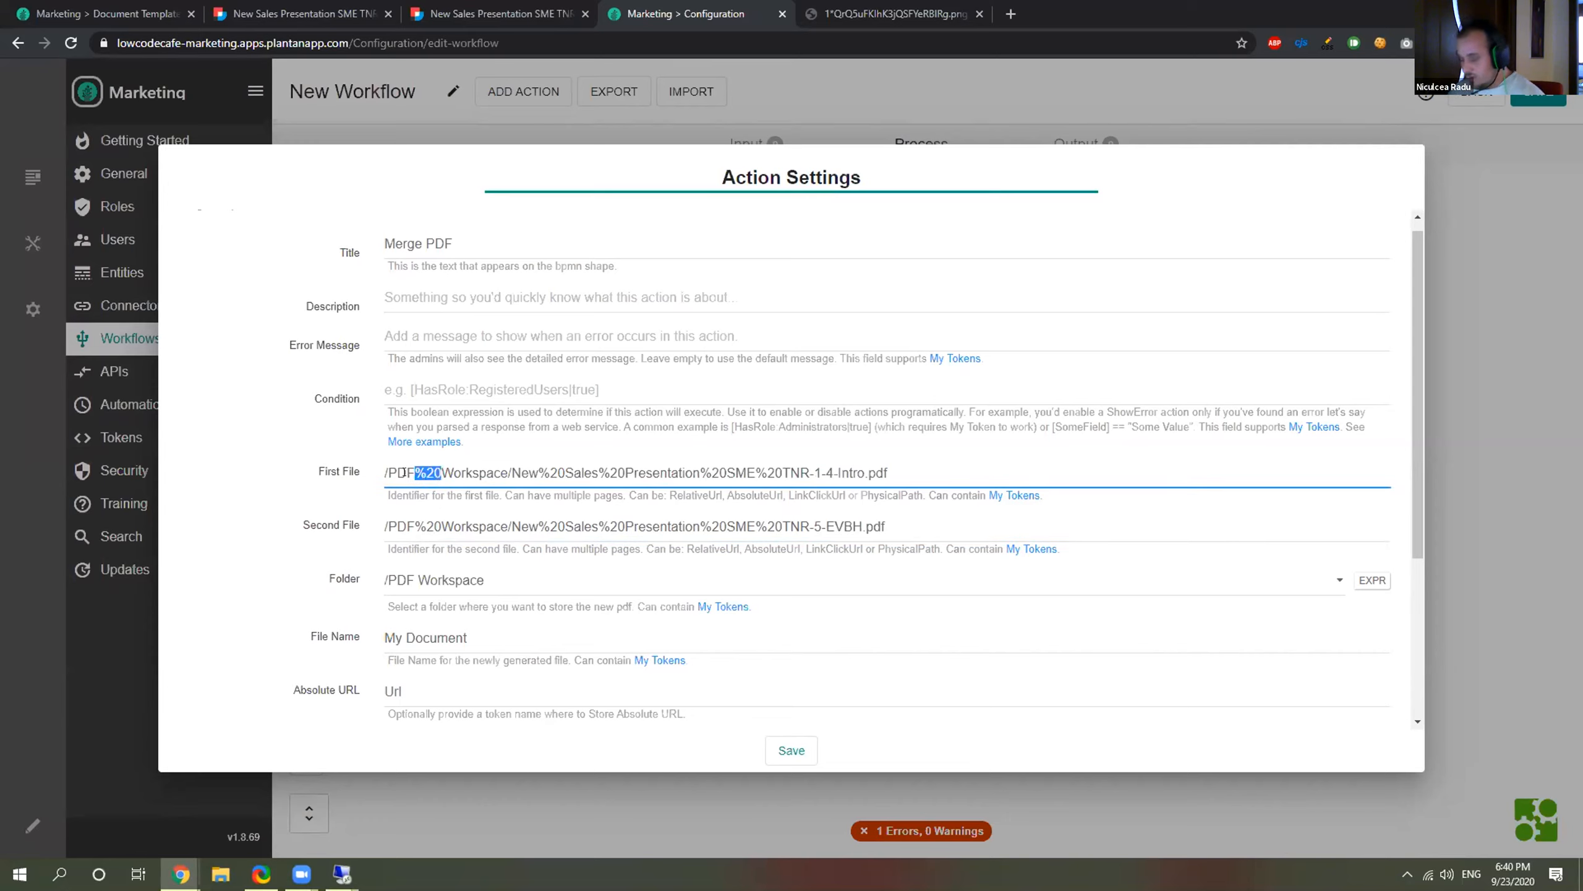
drag(509, 474, 586, 472)
text(P)
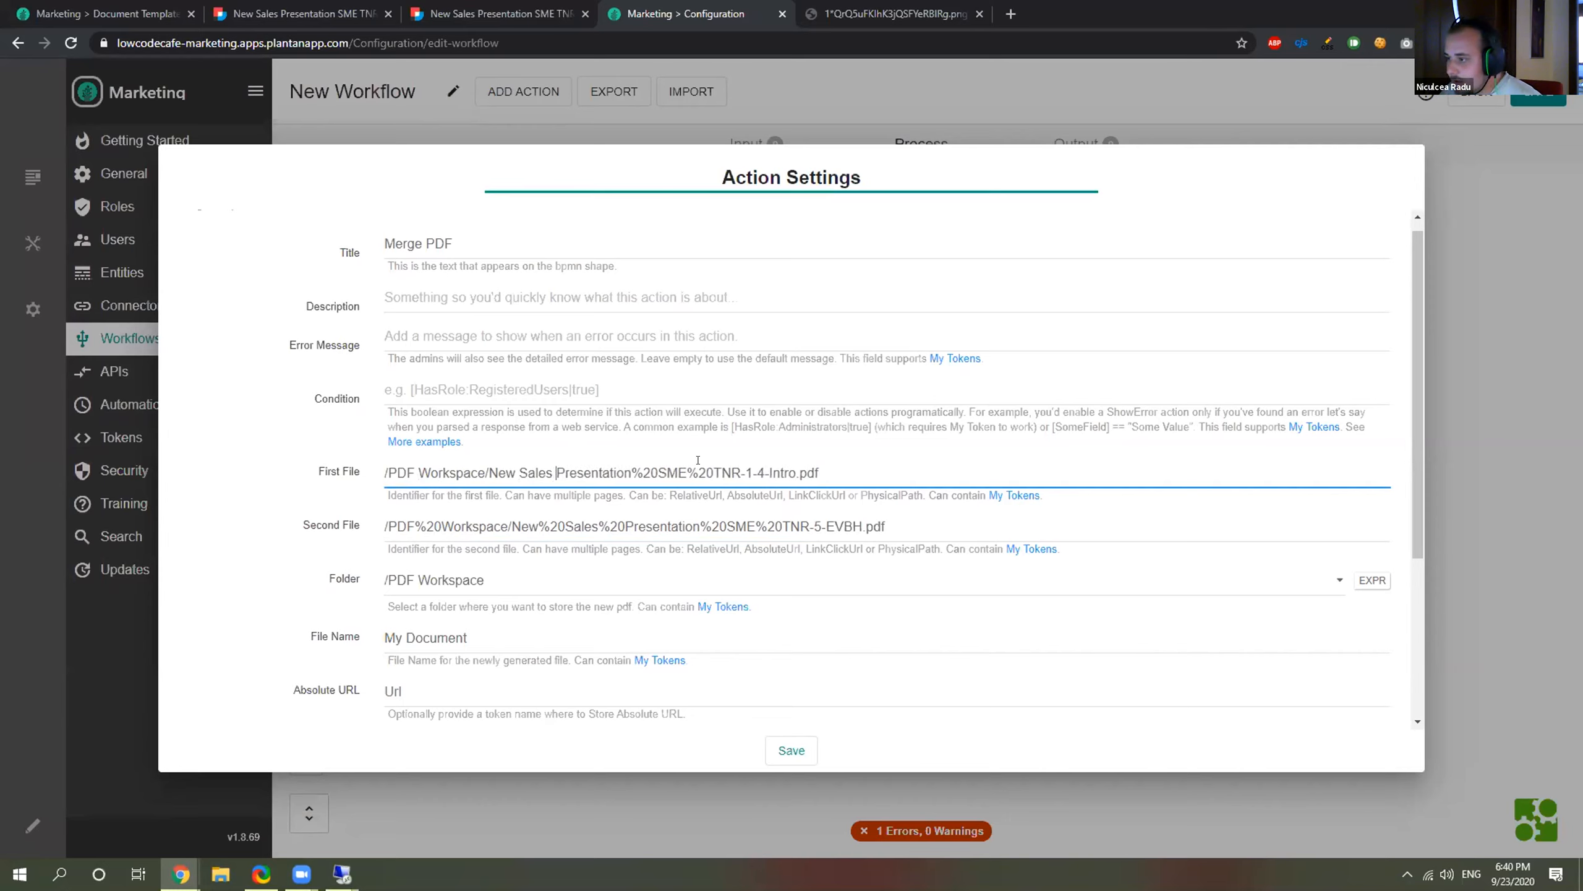
drag(631, 471, 657, 461)
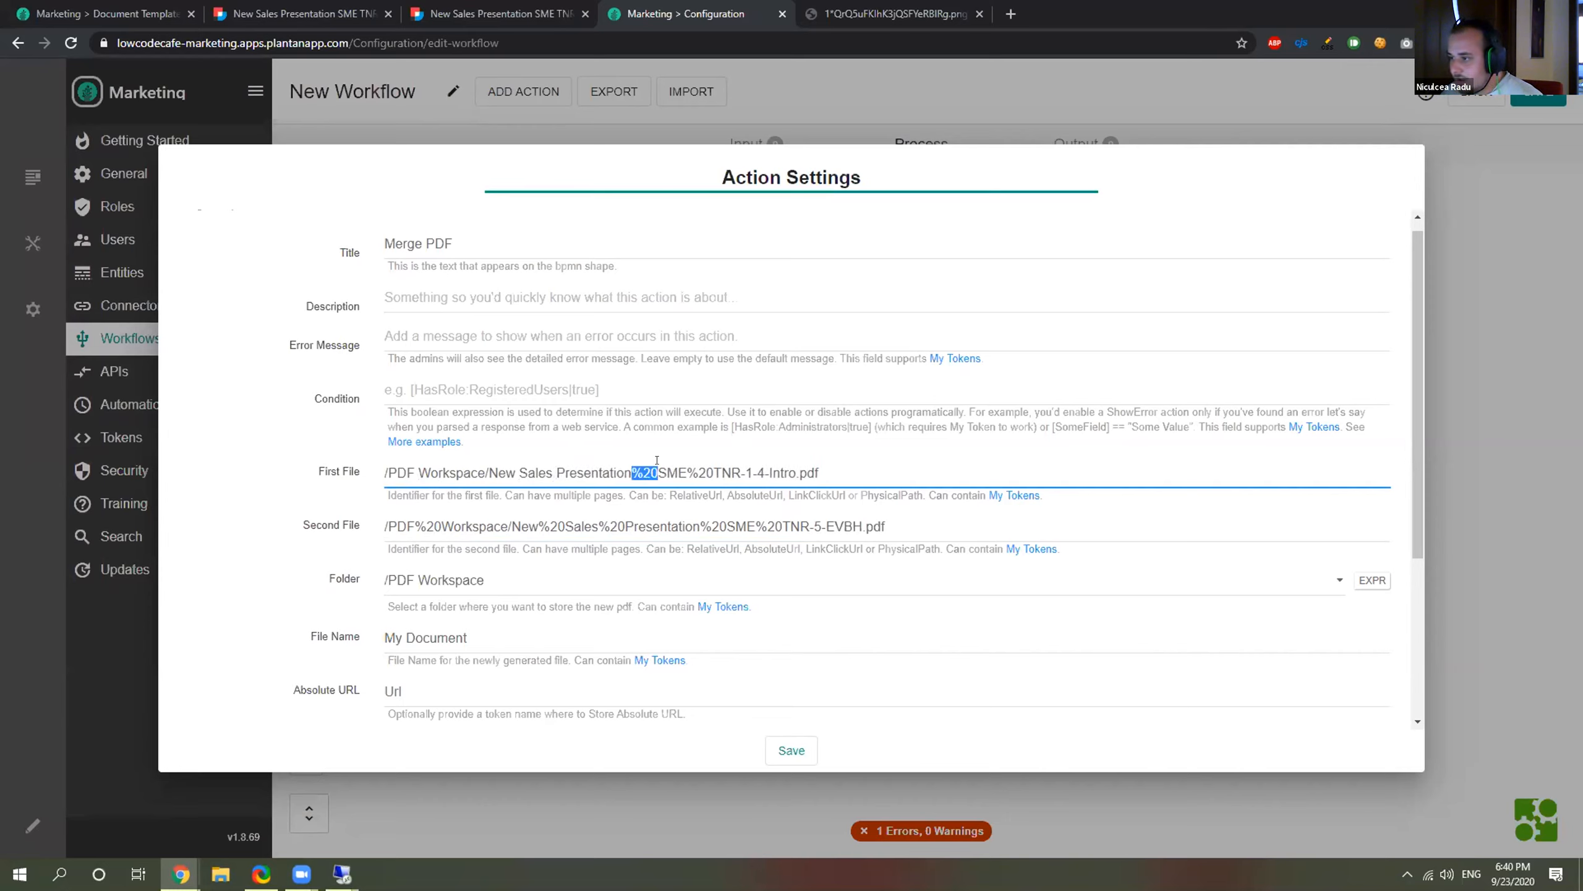
key(BackSpace)
drag(662, 471, 689, 470)
key(BackSpace)
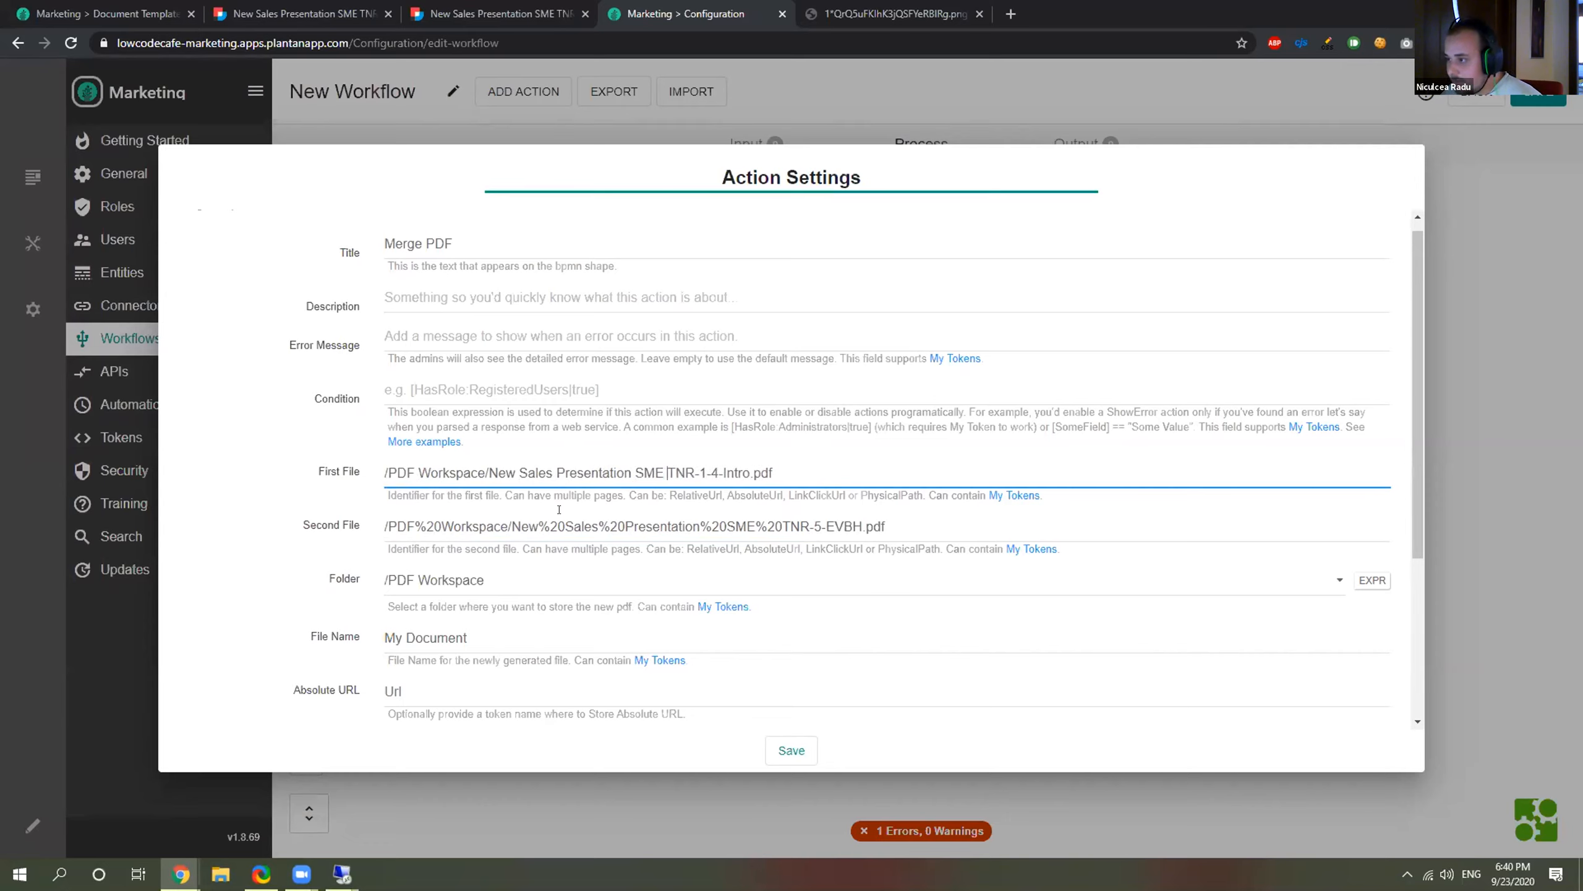
Replace each %20 in the second file path with a space, giving /PDF Workspace/New Sales Presentation SME TNR-5-EVBH.pdf.
drag(415, 527, 687, 527)
key(BackSpace)
key(BackSpace)
key(BackSpace)
key(BackSpace)
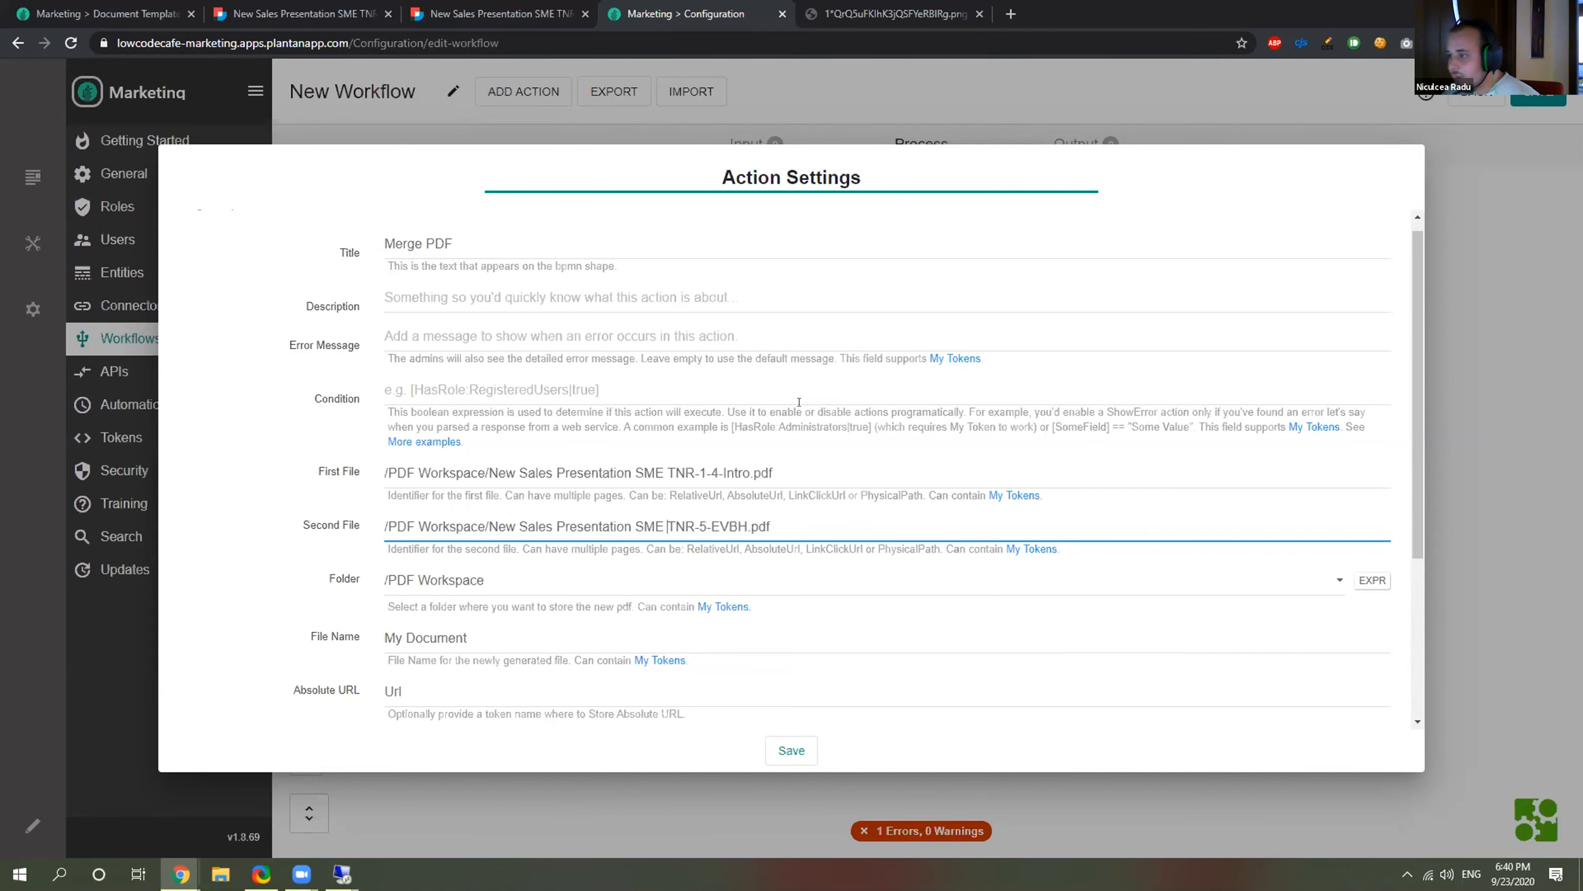
Review the remaining Merge PDF settings, save them, and append an end event after the action in the workflow.
scroll(403, 394, down, 3)
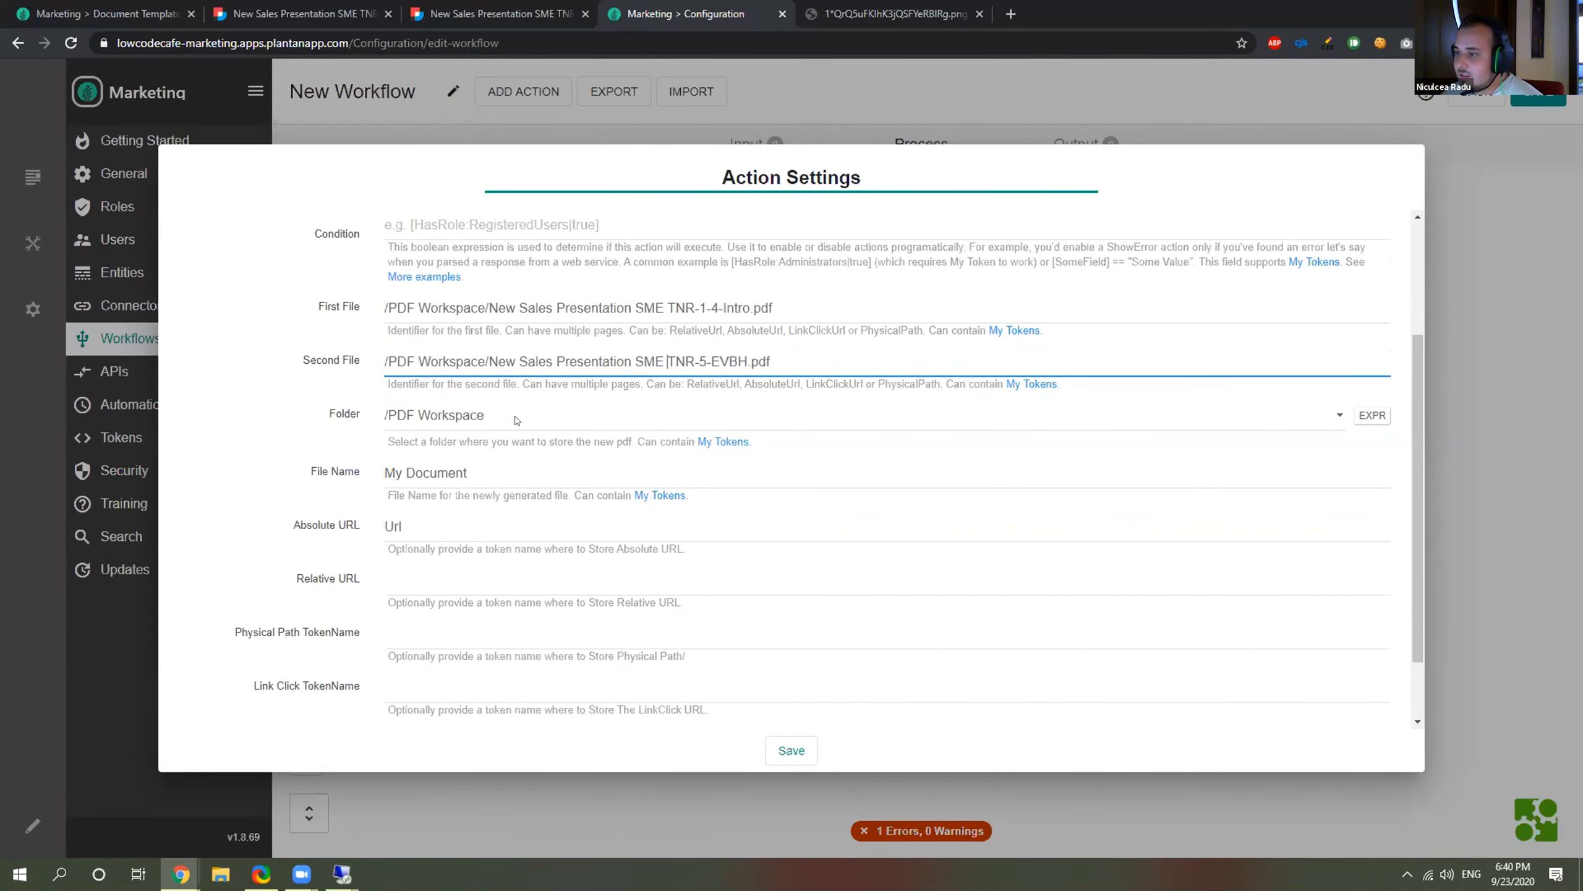
scroll(427, 480, down, 2)
double_click(420, 443)
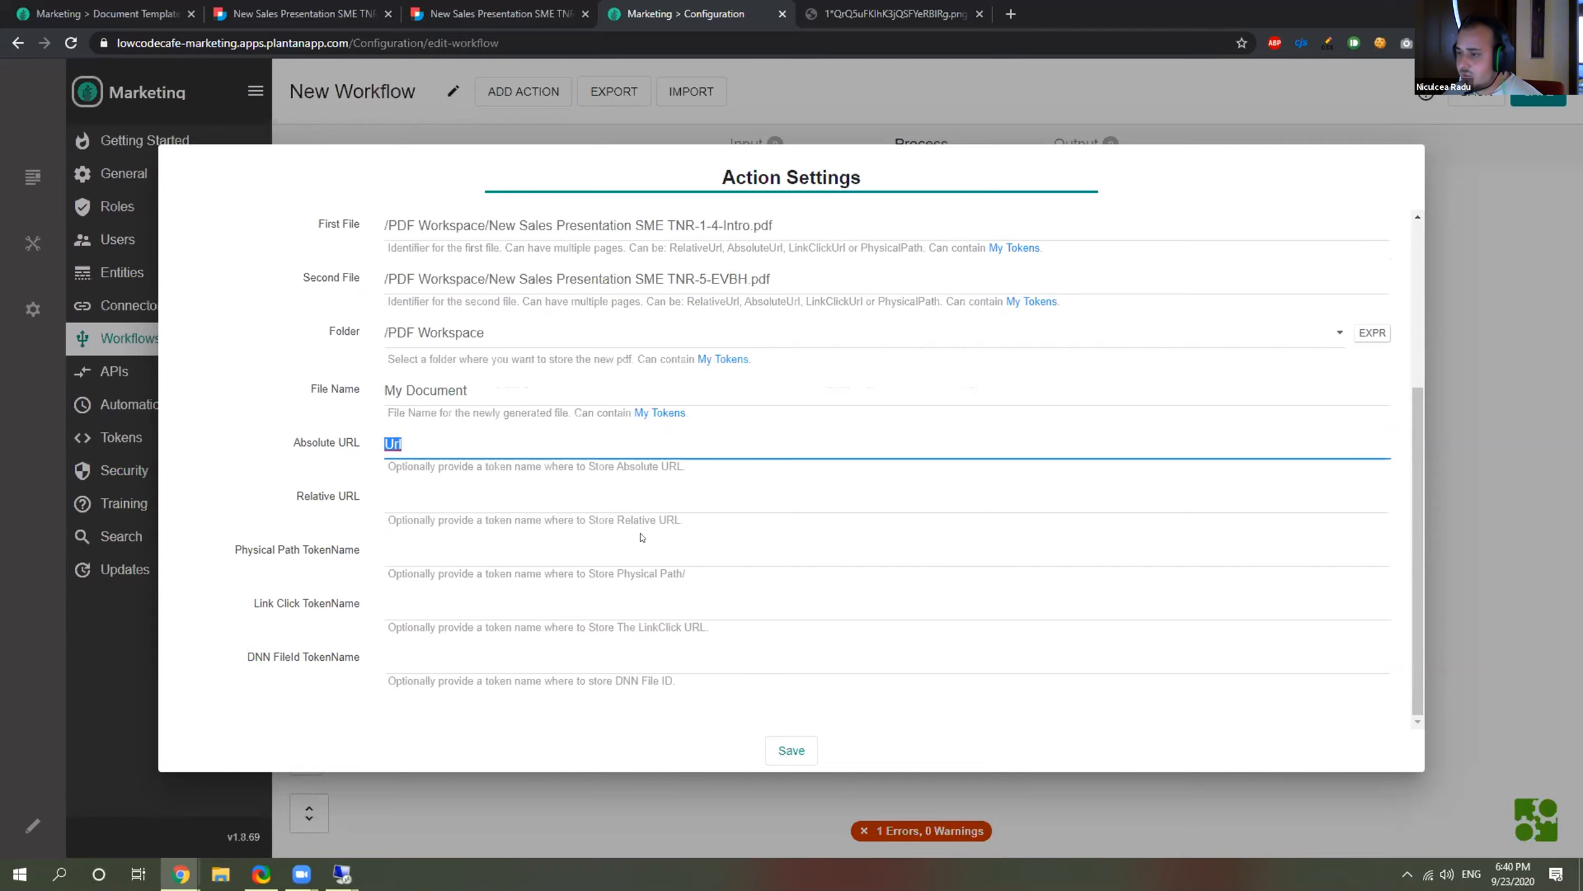
click(793, 751)
click(655, 302)
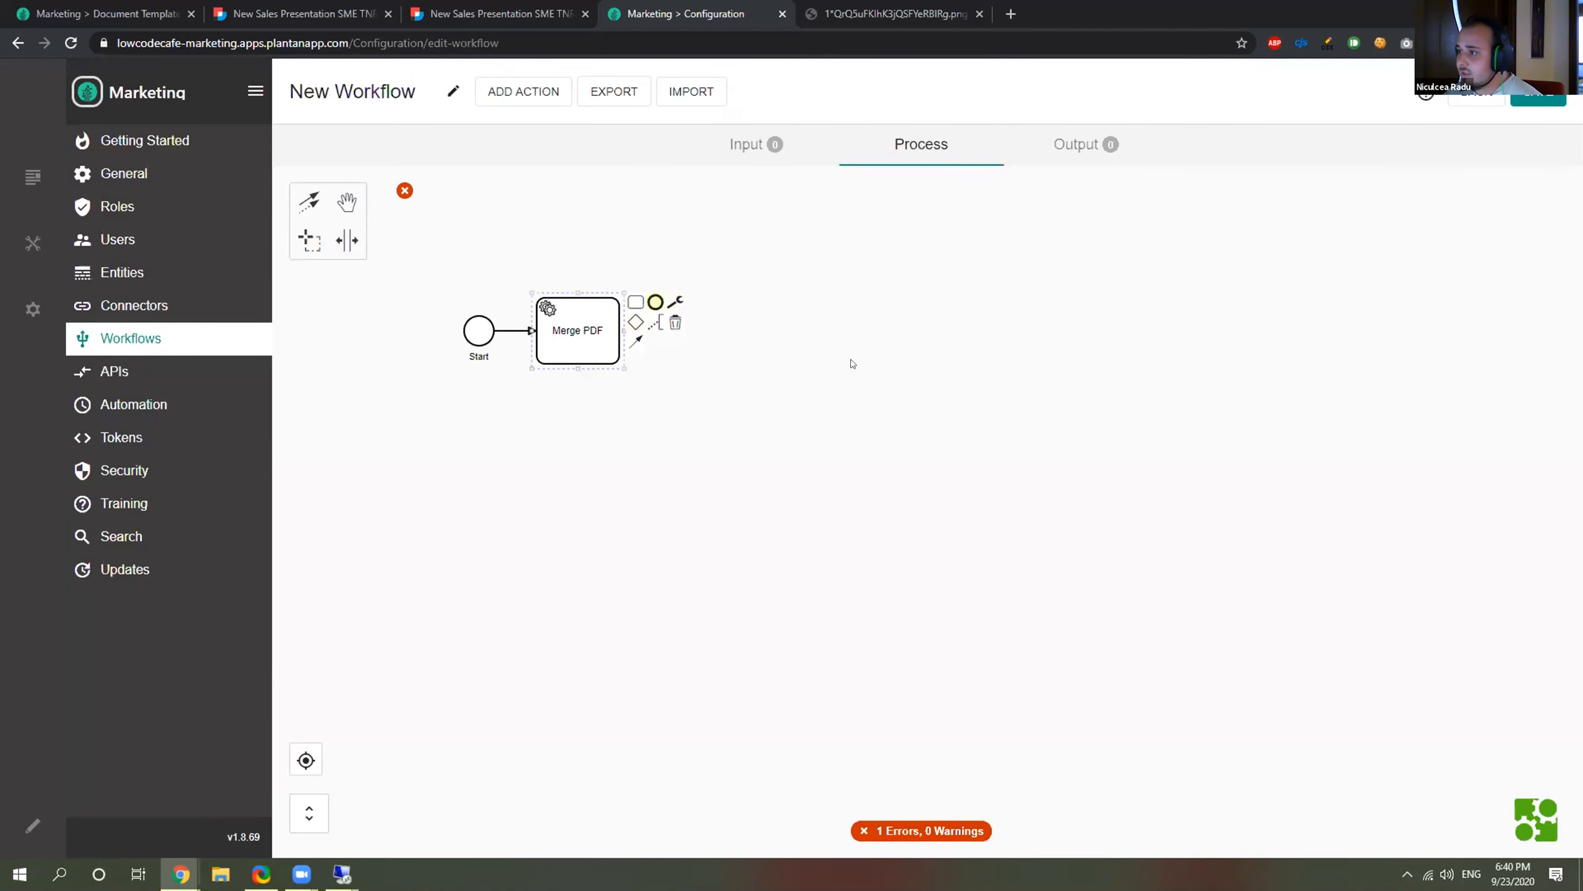
Add an output parameter named Url to the workflow with the value [Url].
click(1081, 139)
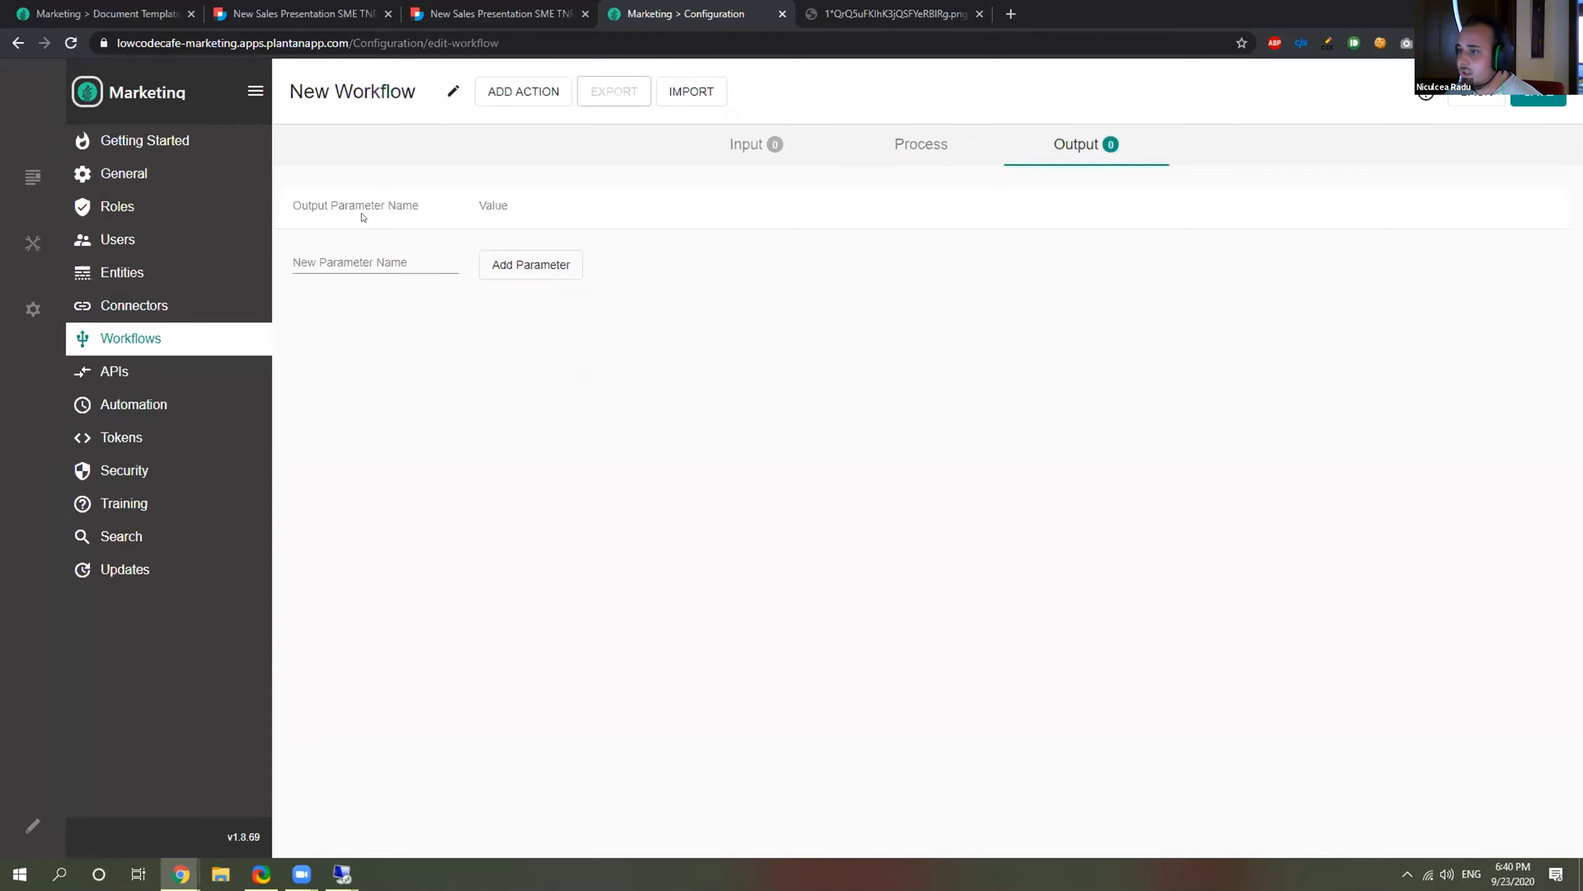
click(429, 275)
text(Url)
click(520, 273)
click(564, 273)
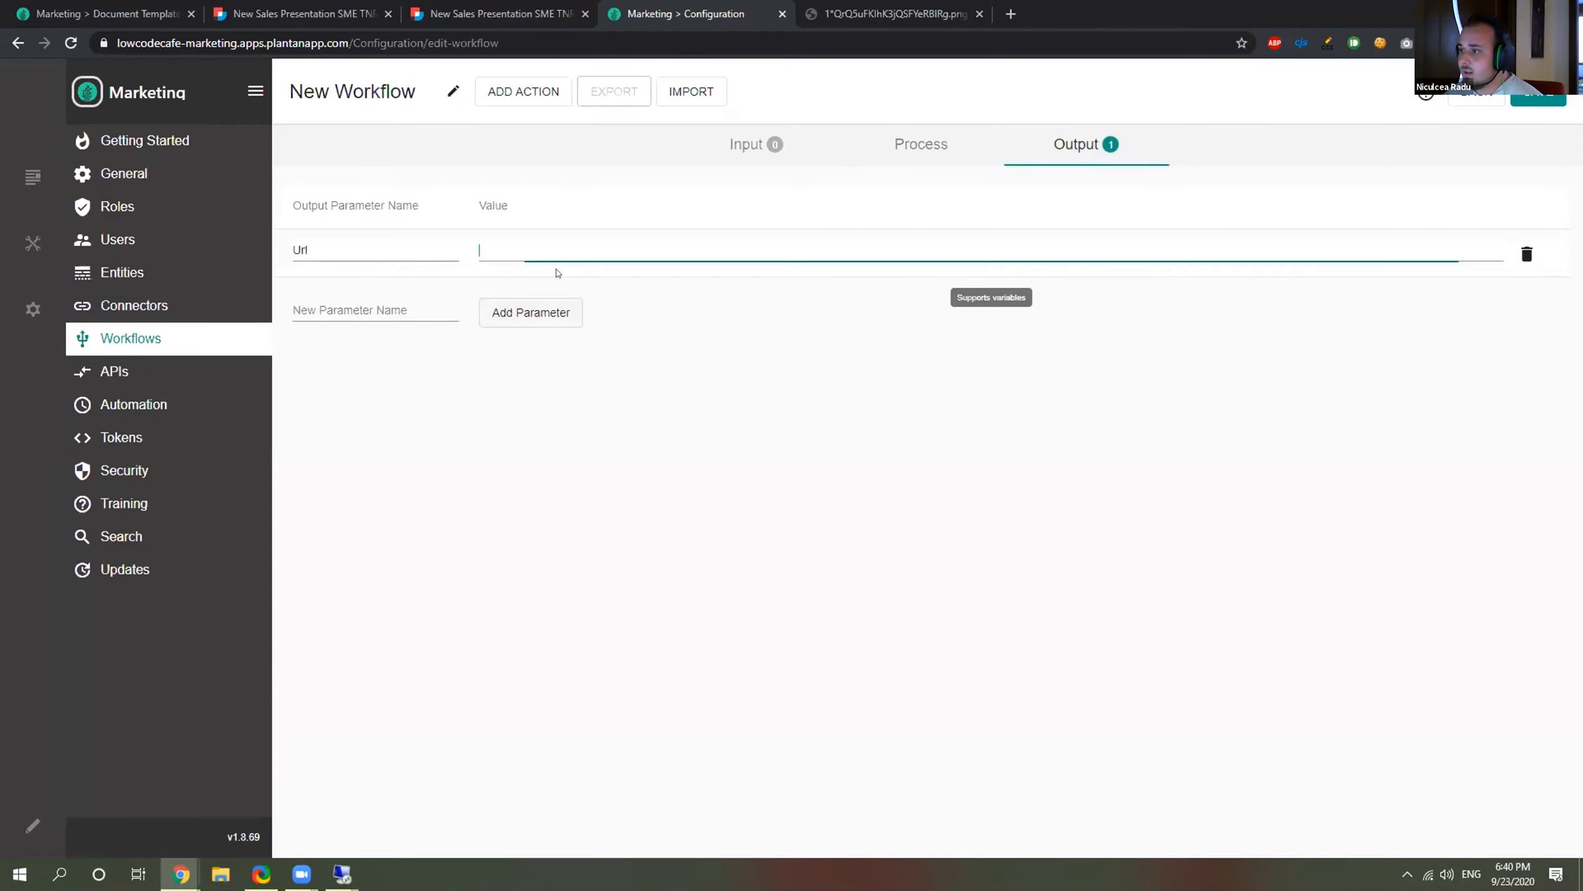
text([Url)
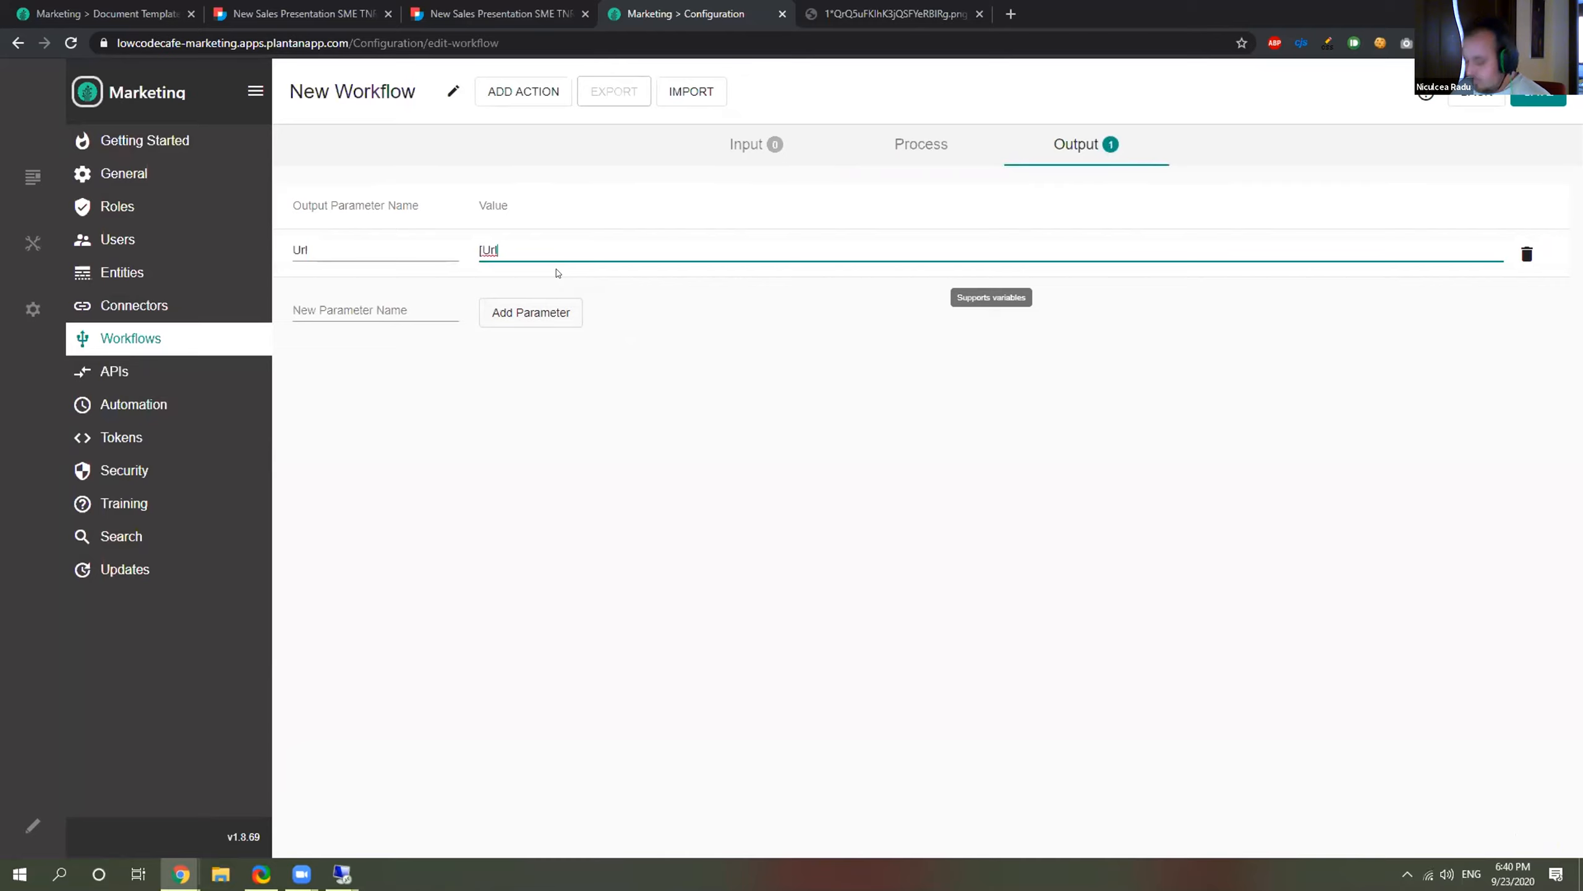
text(])
click(654, 353)
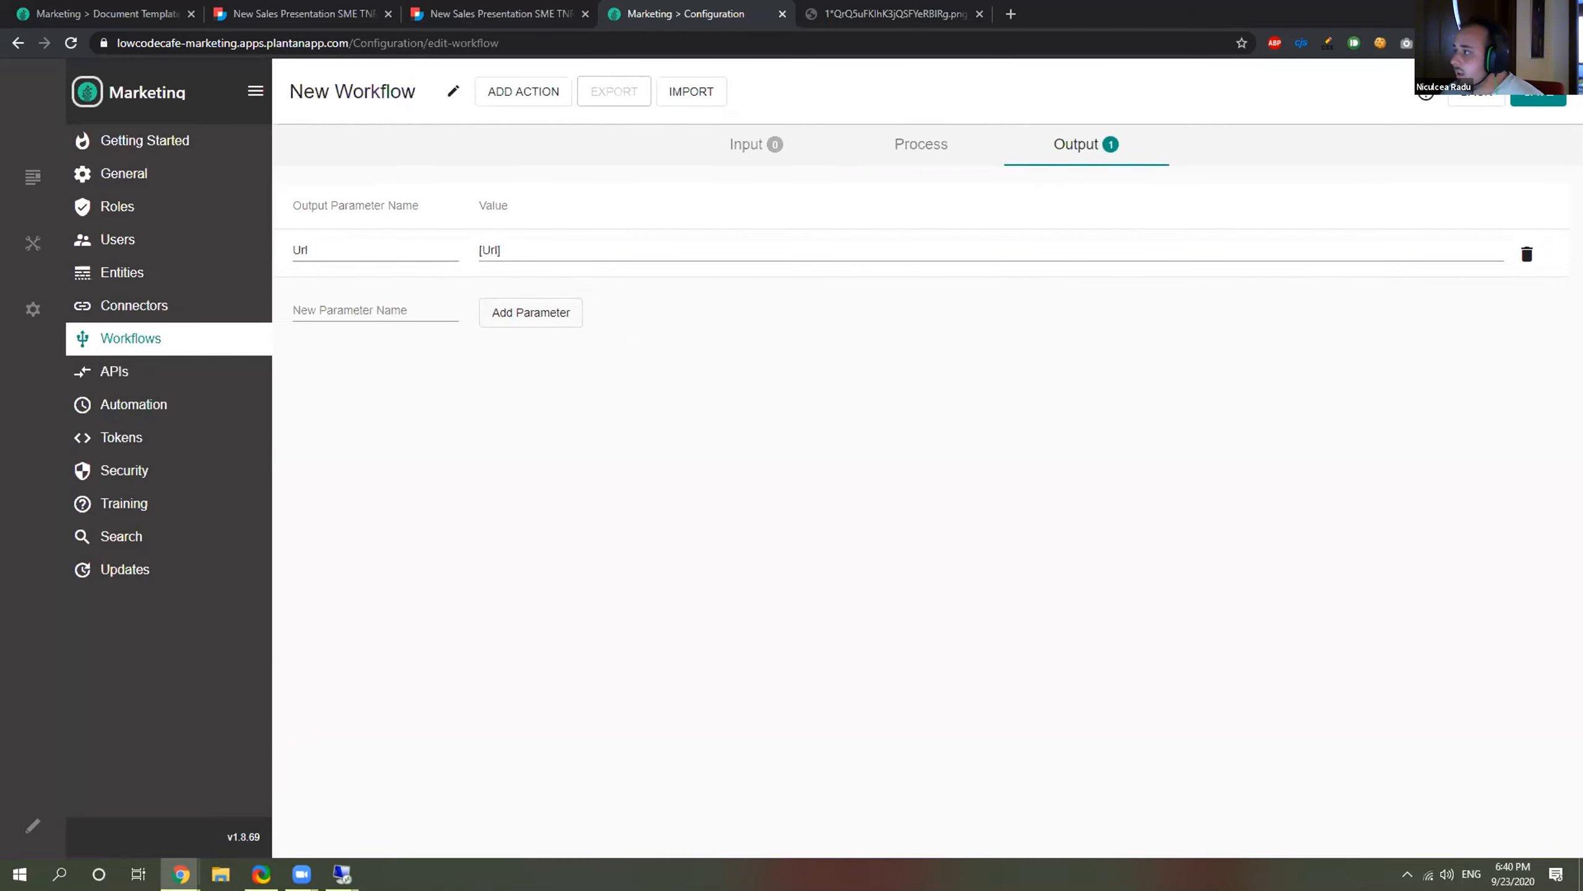
Rename the workflow as Merge PDF Example.
click(453, 91)
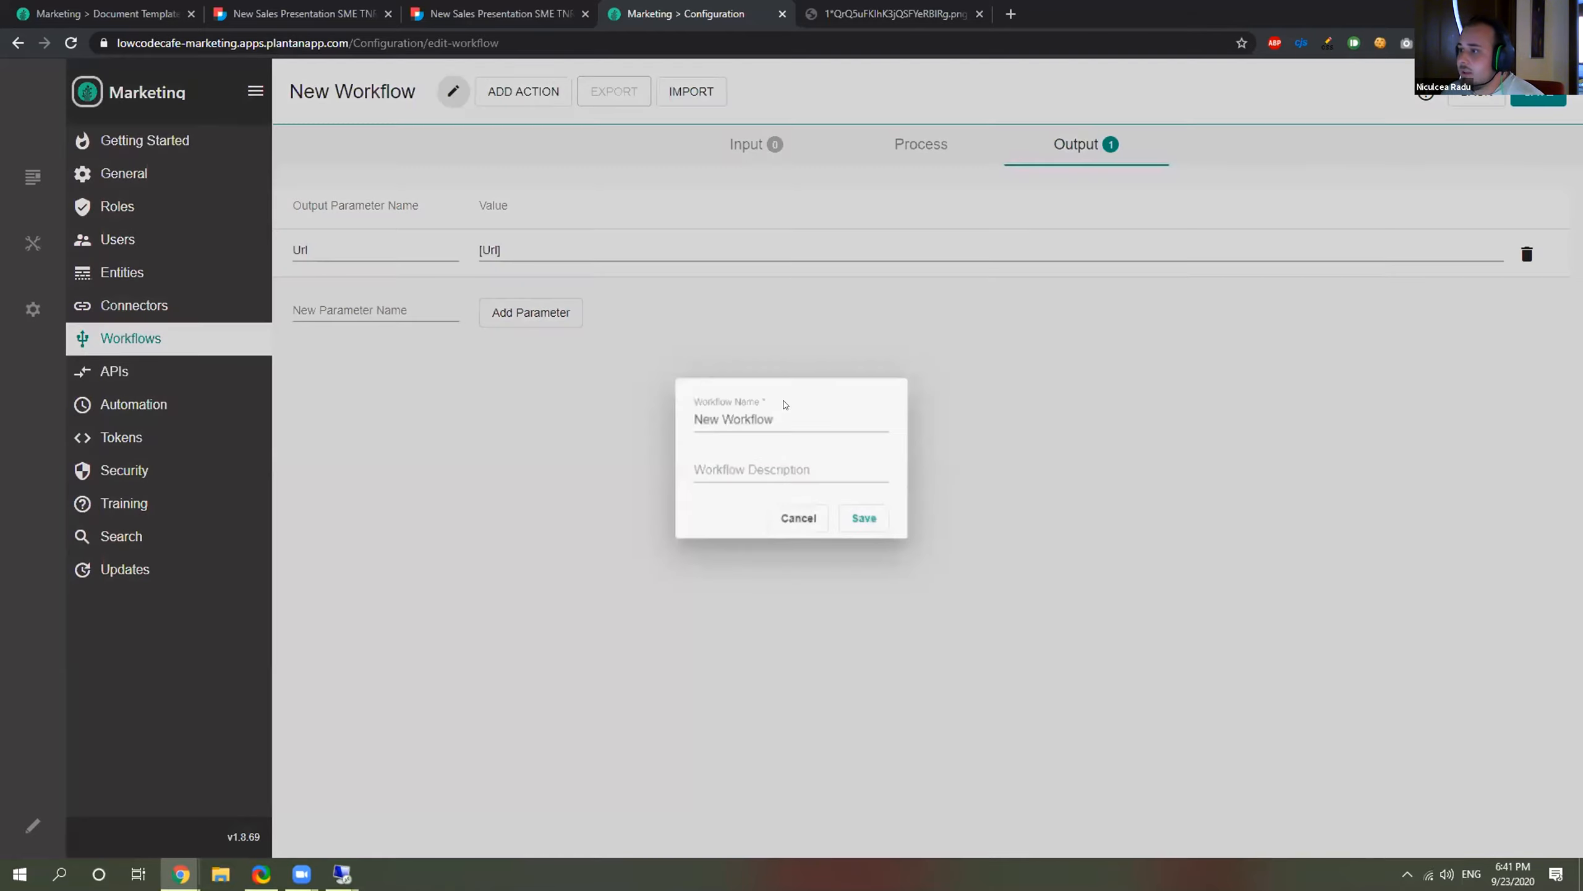
key(ctrl+a)
text(Merg)
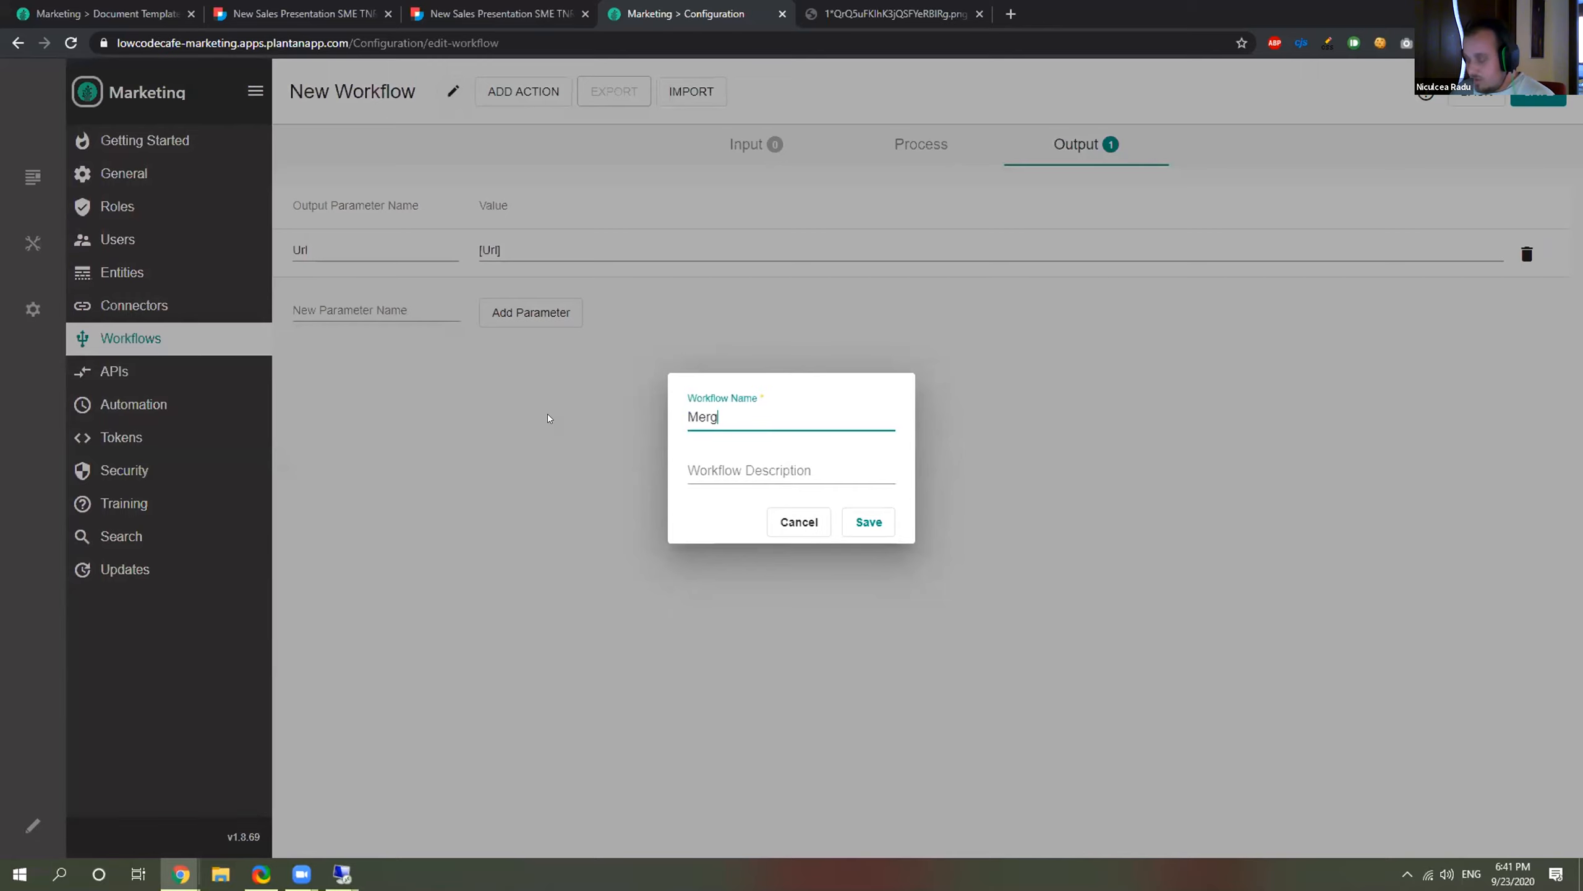
text(e PDF Example)
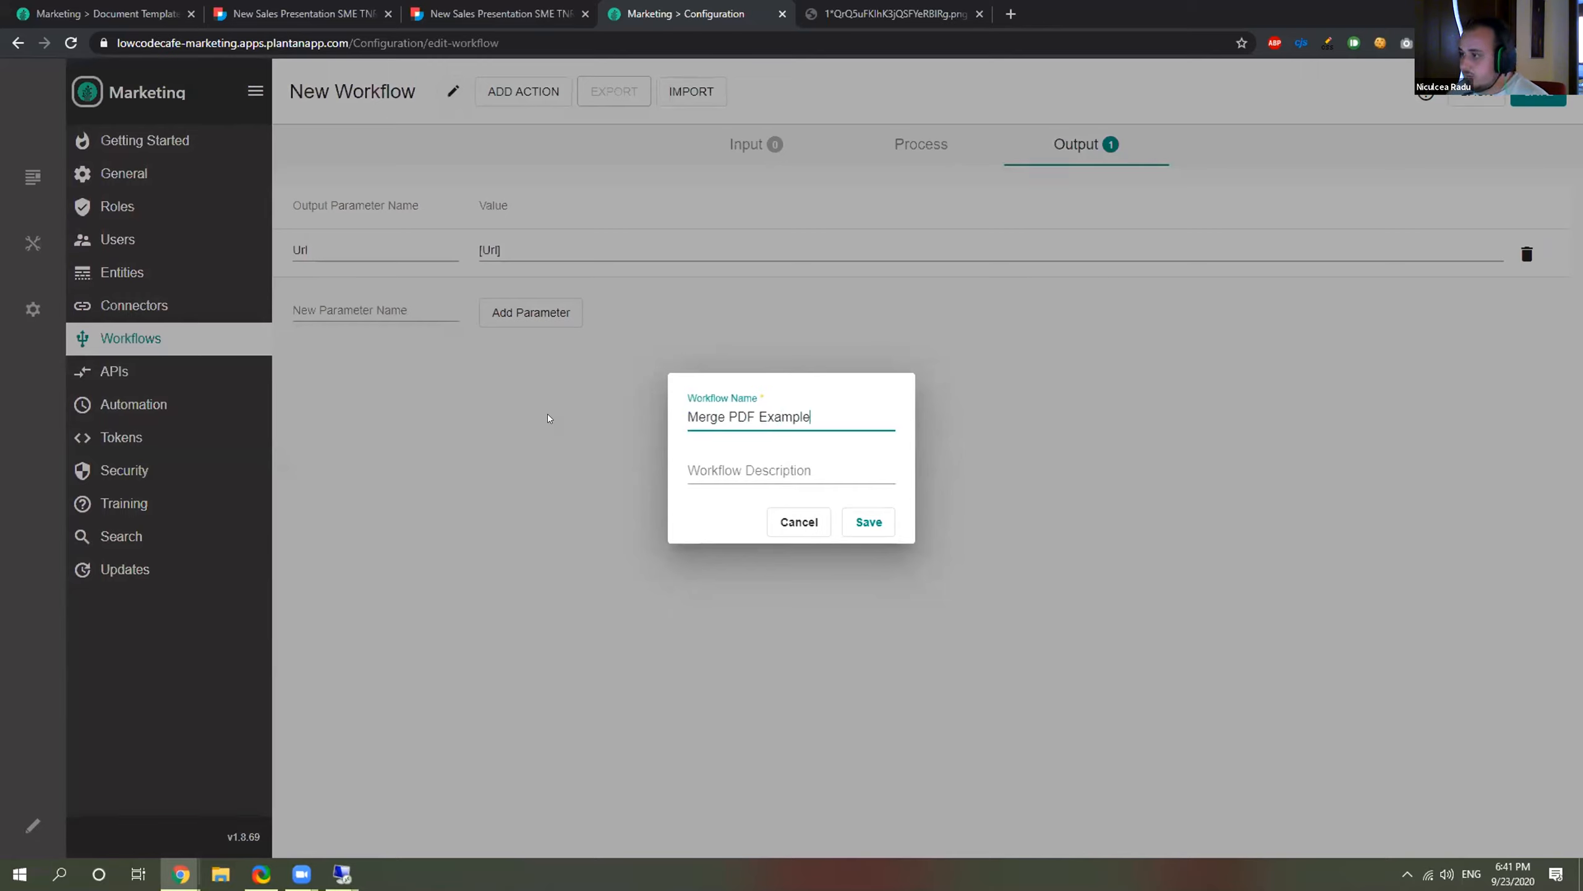
click(868, 522)
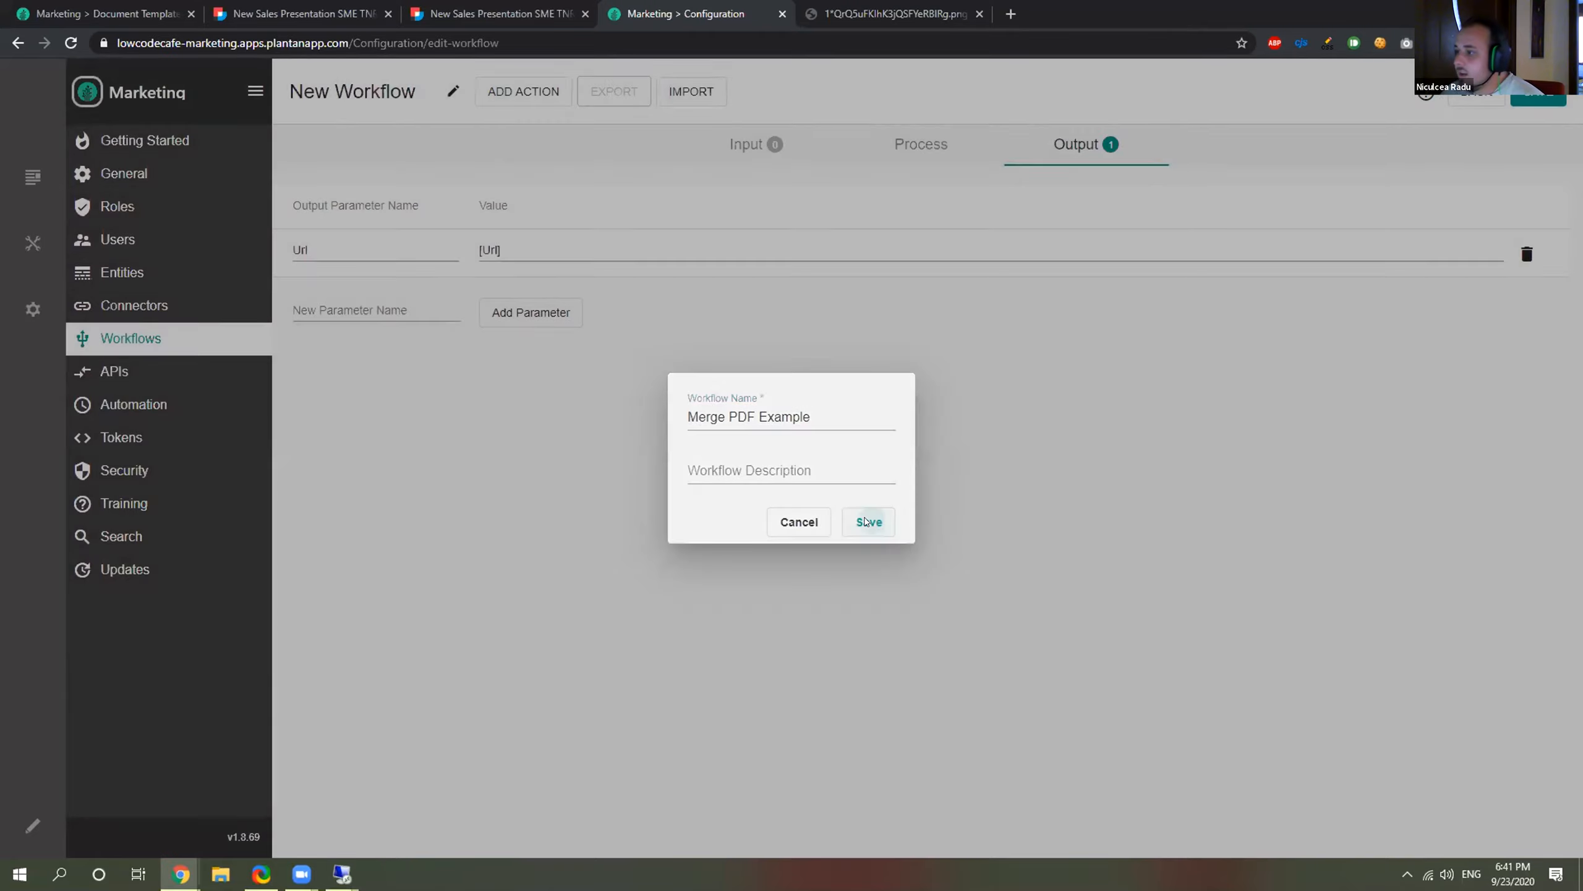
Save the workflow and run a test of Merge PDF Example from the workflow list.
click(1549, 99)
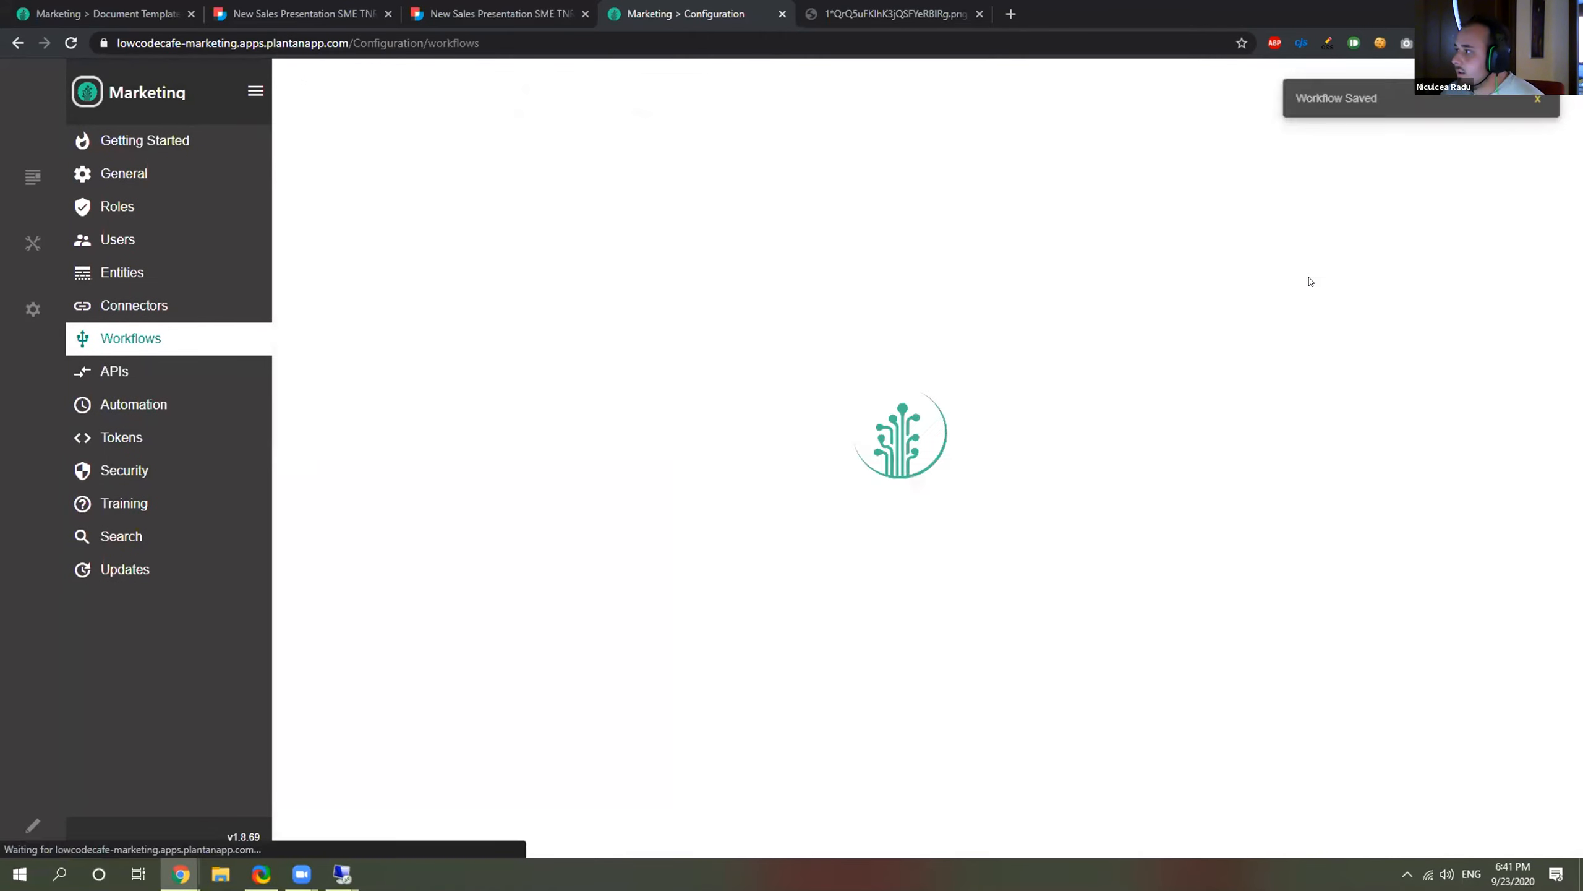
click(1410, 302)
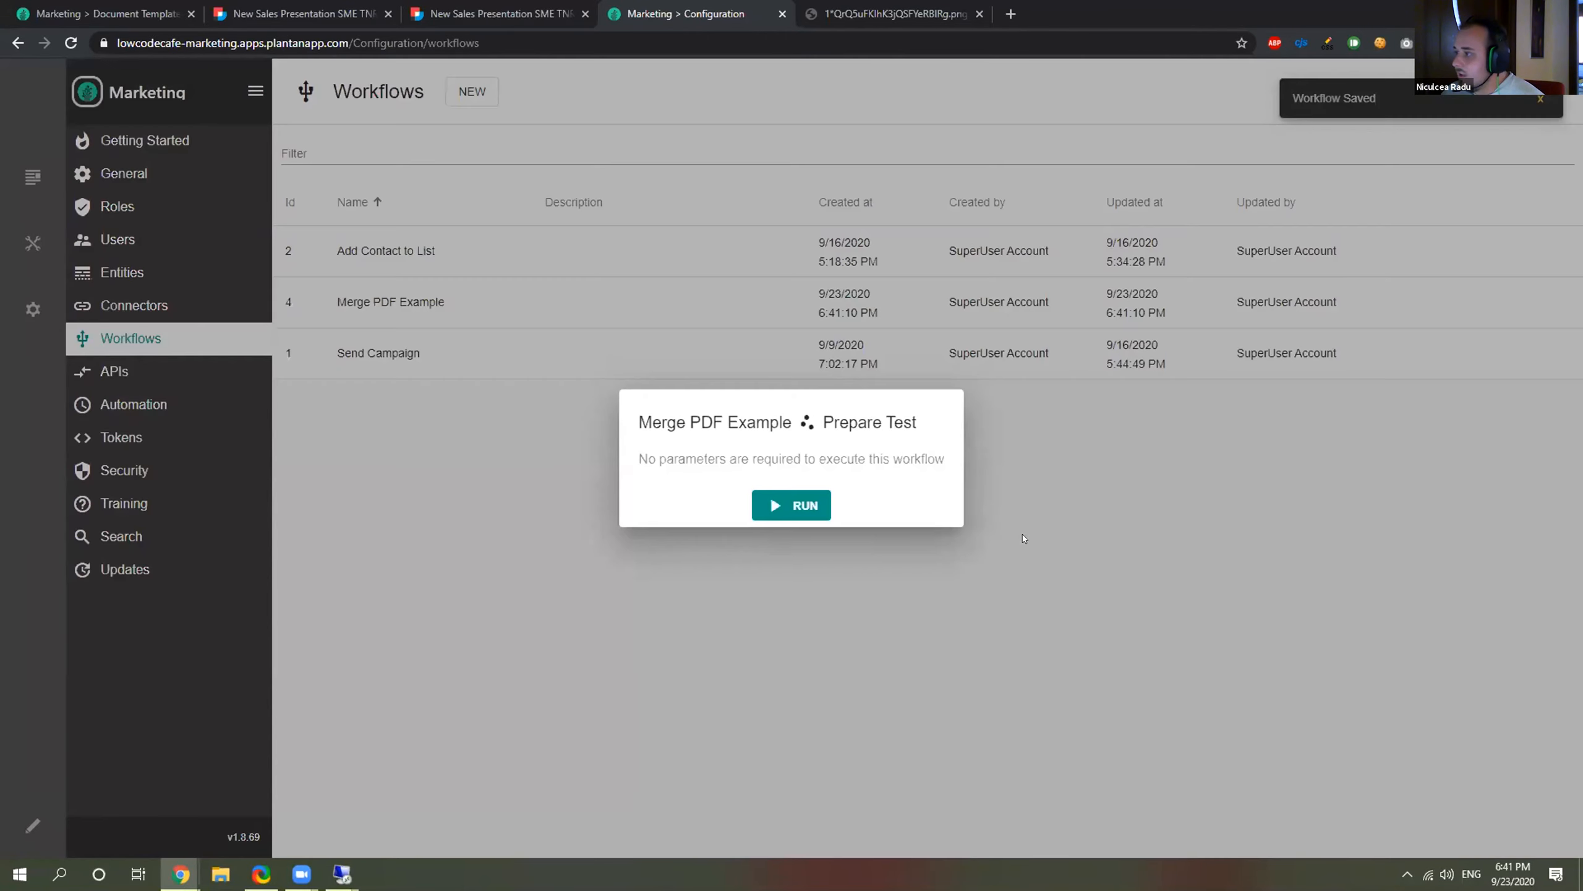
click(792, 505)
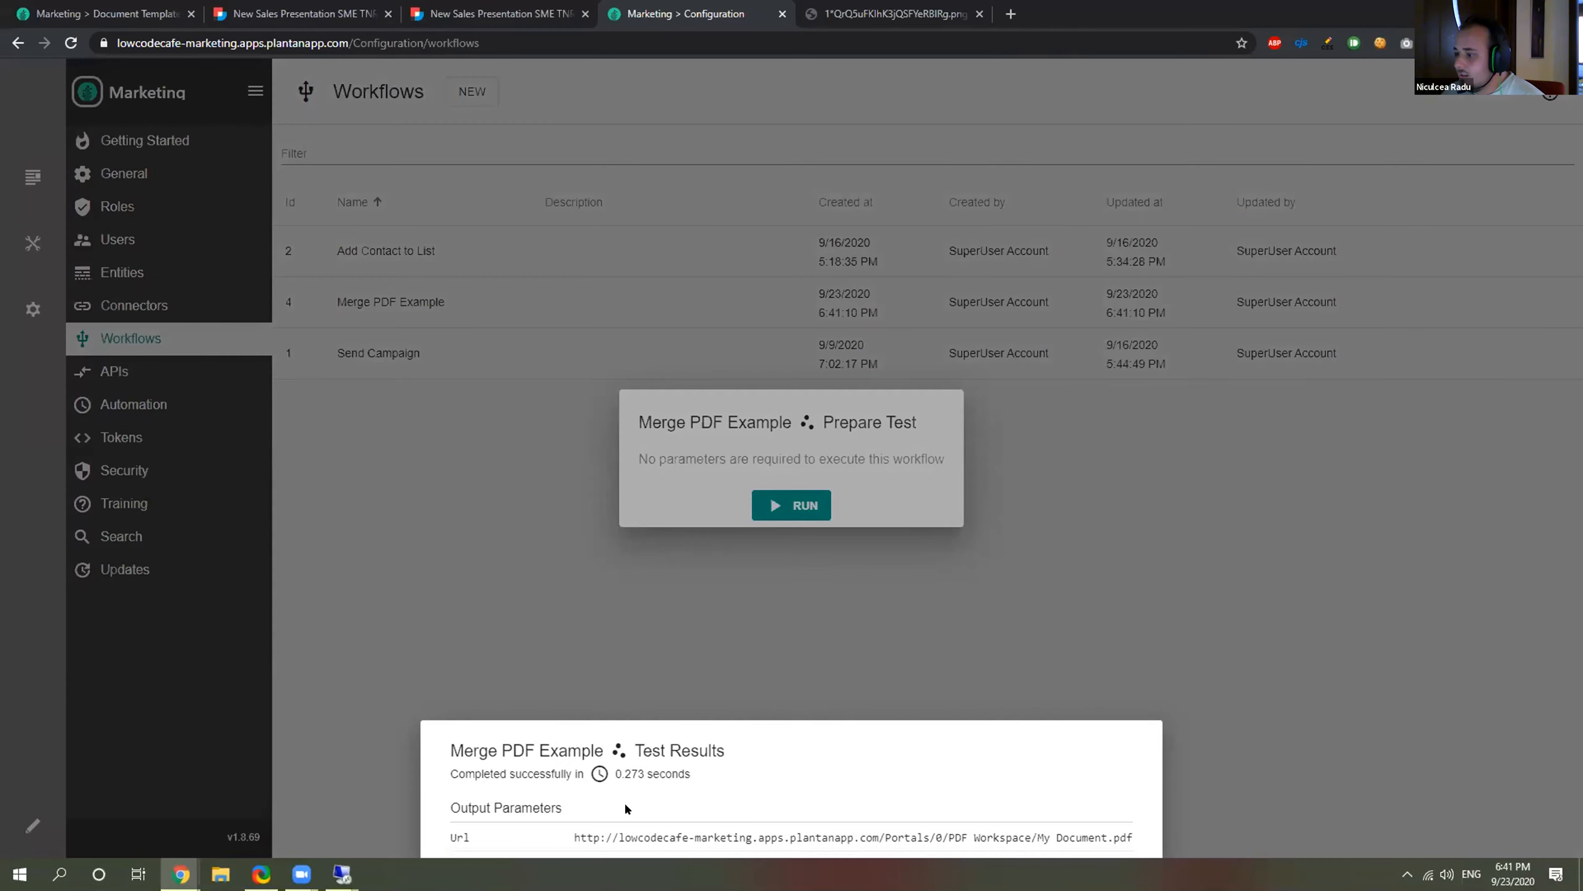
Copy the Url value from the test results and load it in the spare browser tab.
drag(576, 837, 1140, 851)
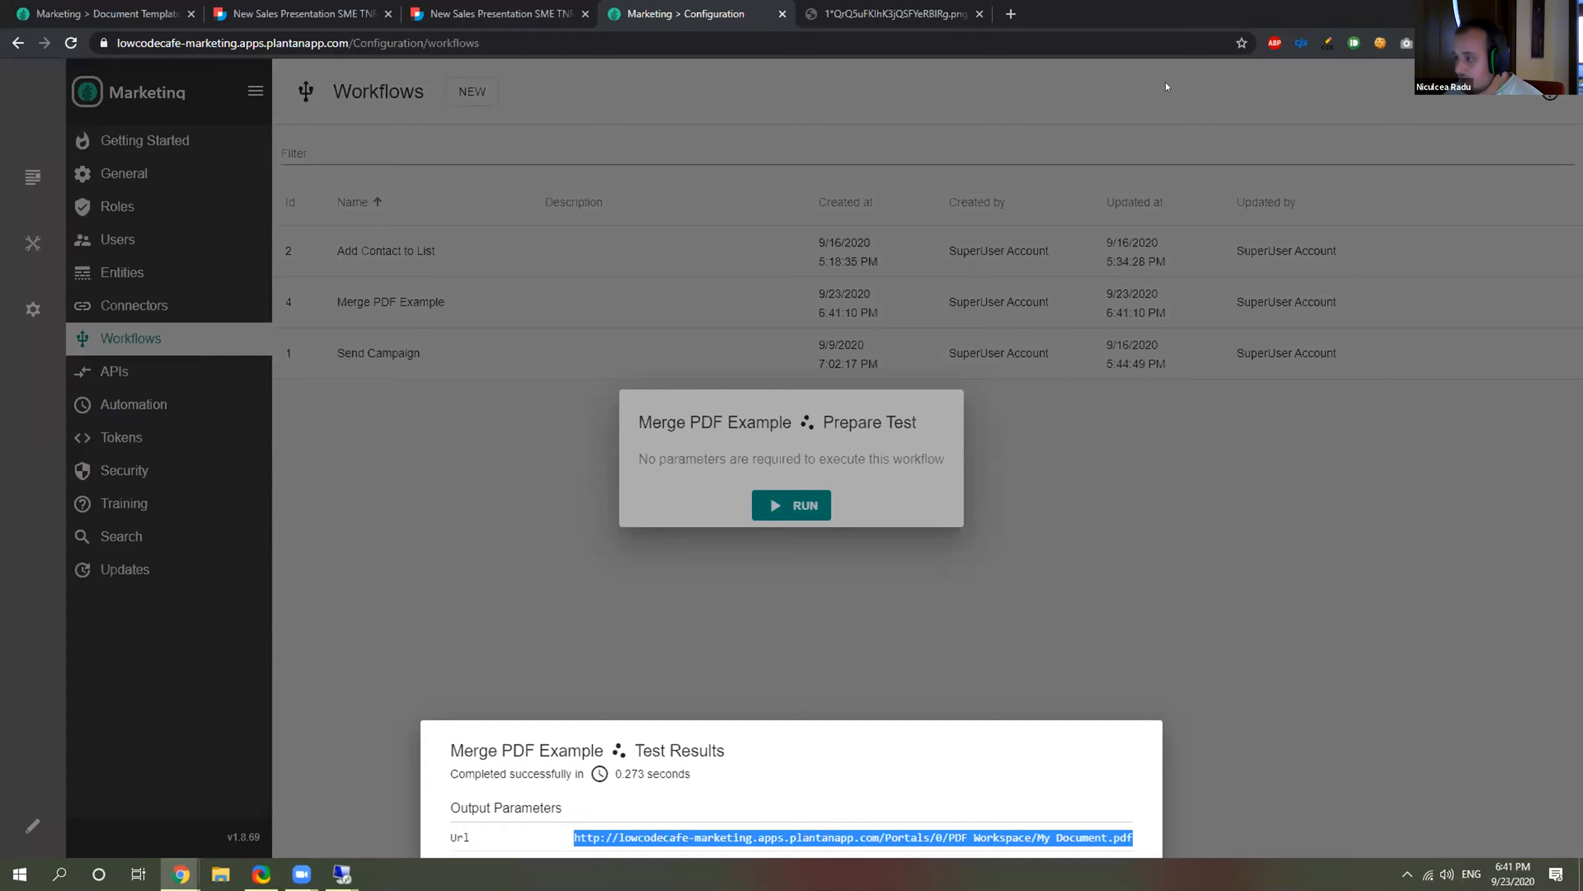
click(888, 15)
click(894, 36)
text(https://lowcodecafe-marketing.apps.plantanapp.com/Portals/0/PDF%20Workspace/My%20Document.pdf)
key(Return)
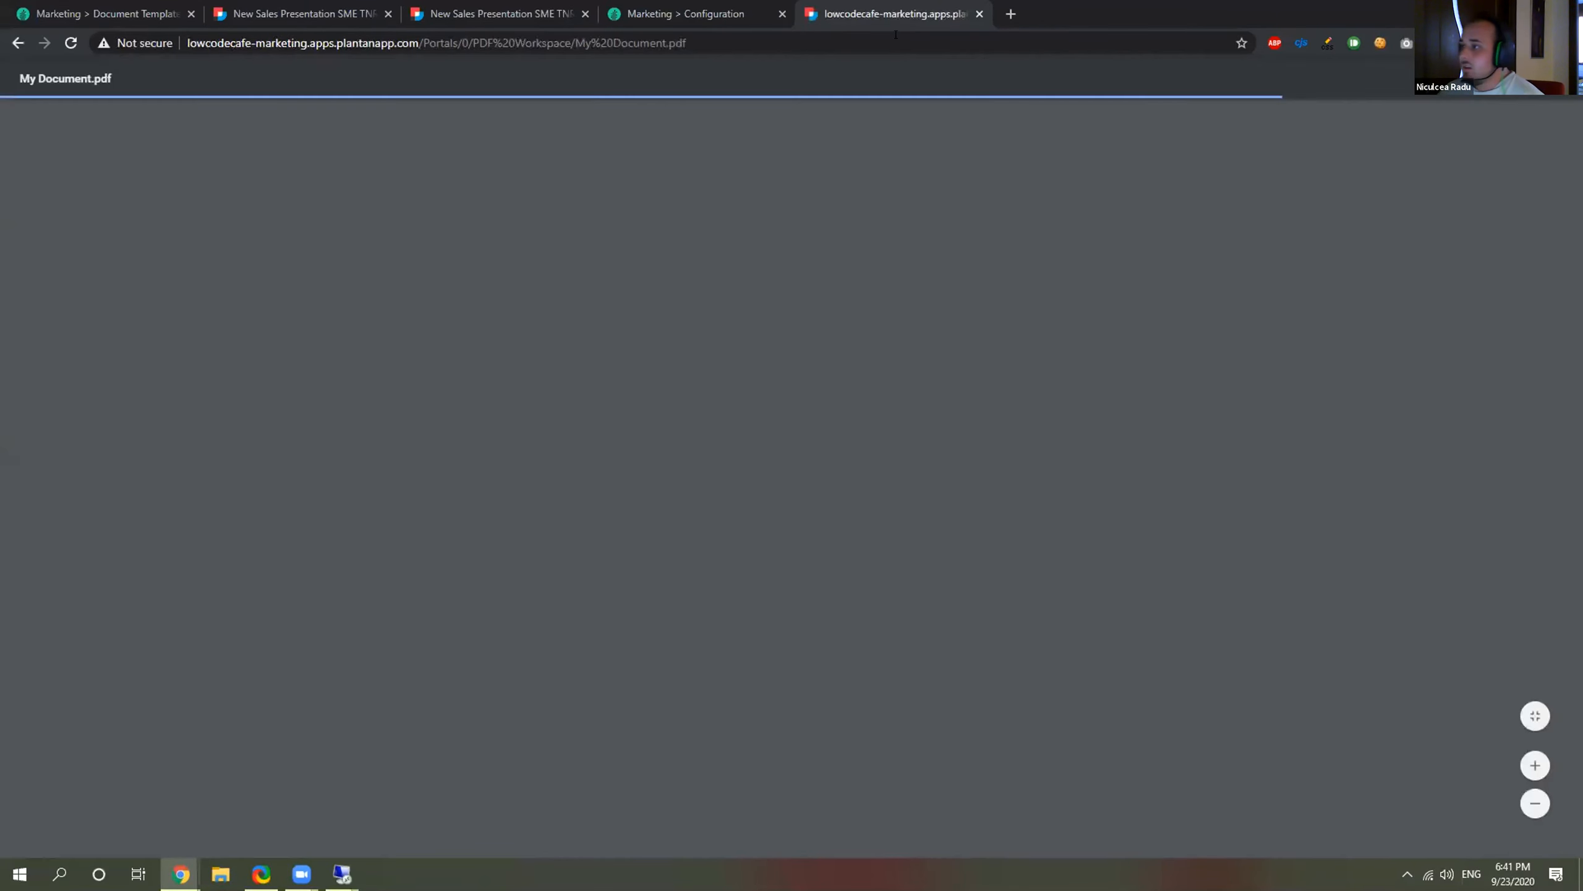
Review the pages of the merged My Document.pdf and compare them with the two source PDFs.
scroll(1547, 452, down, 12)
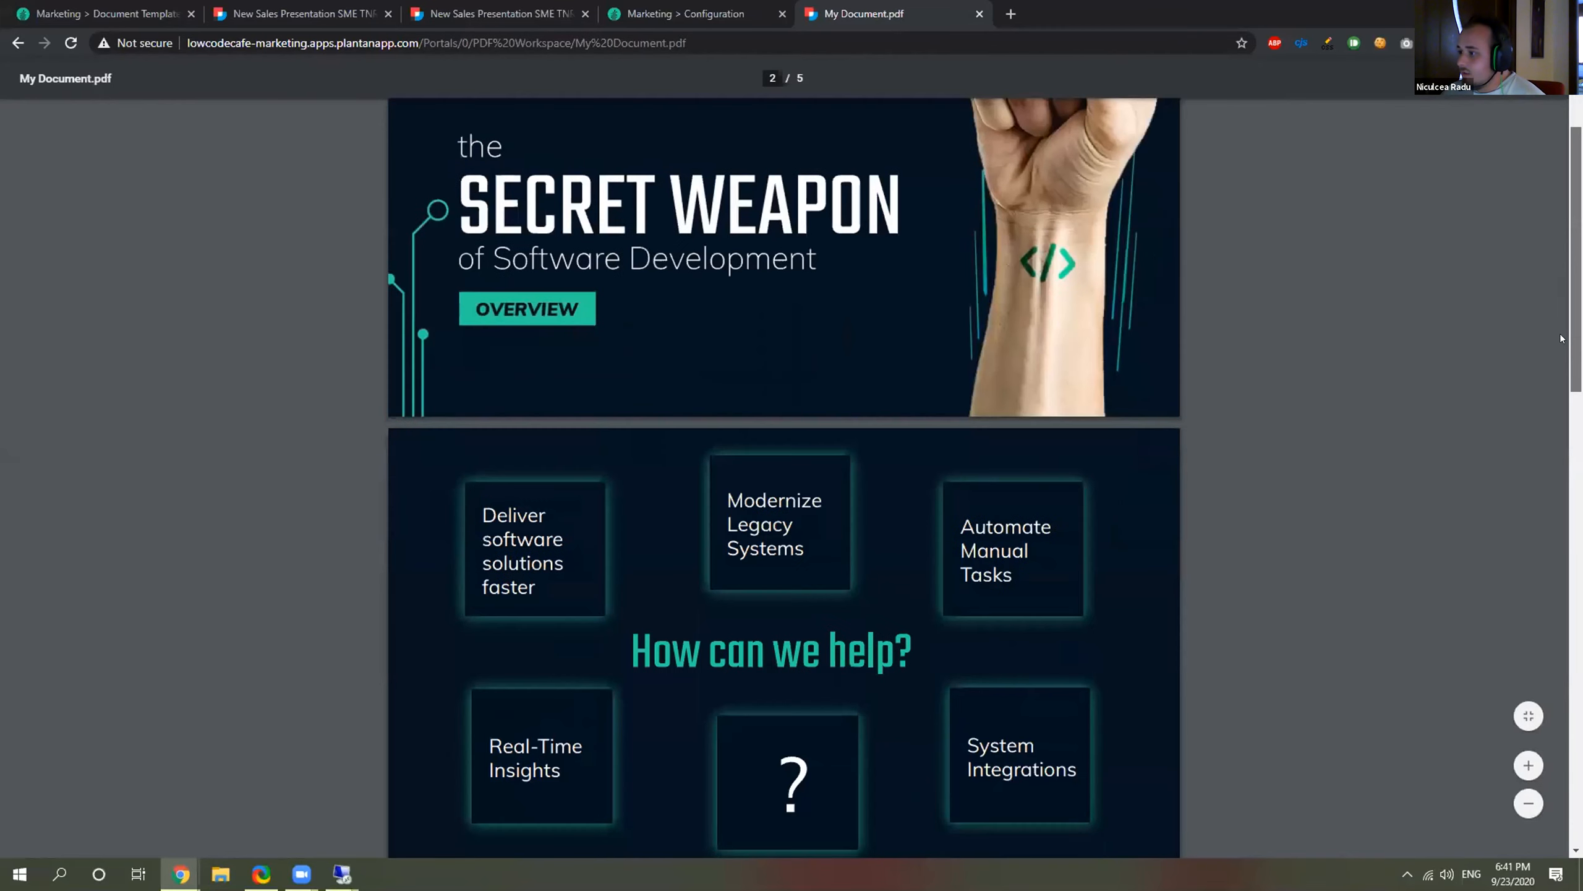
scroll(1533, 574, down, 8)
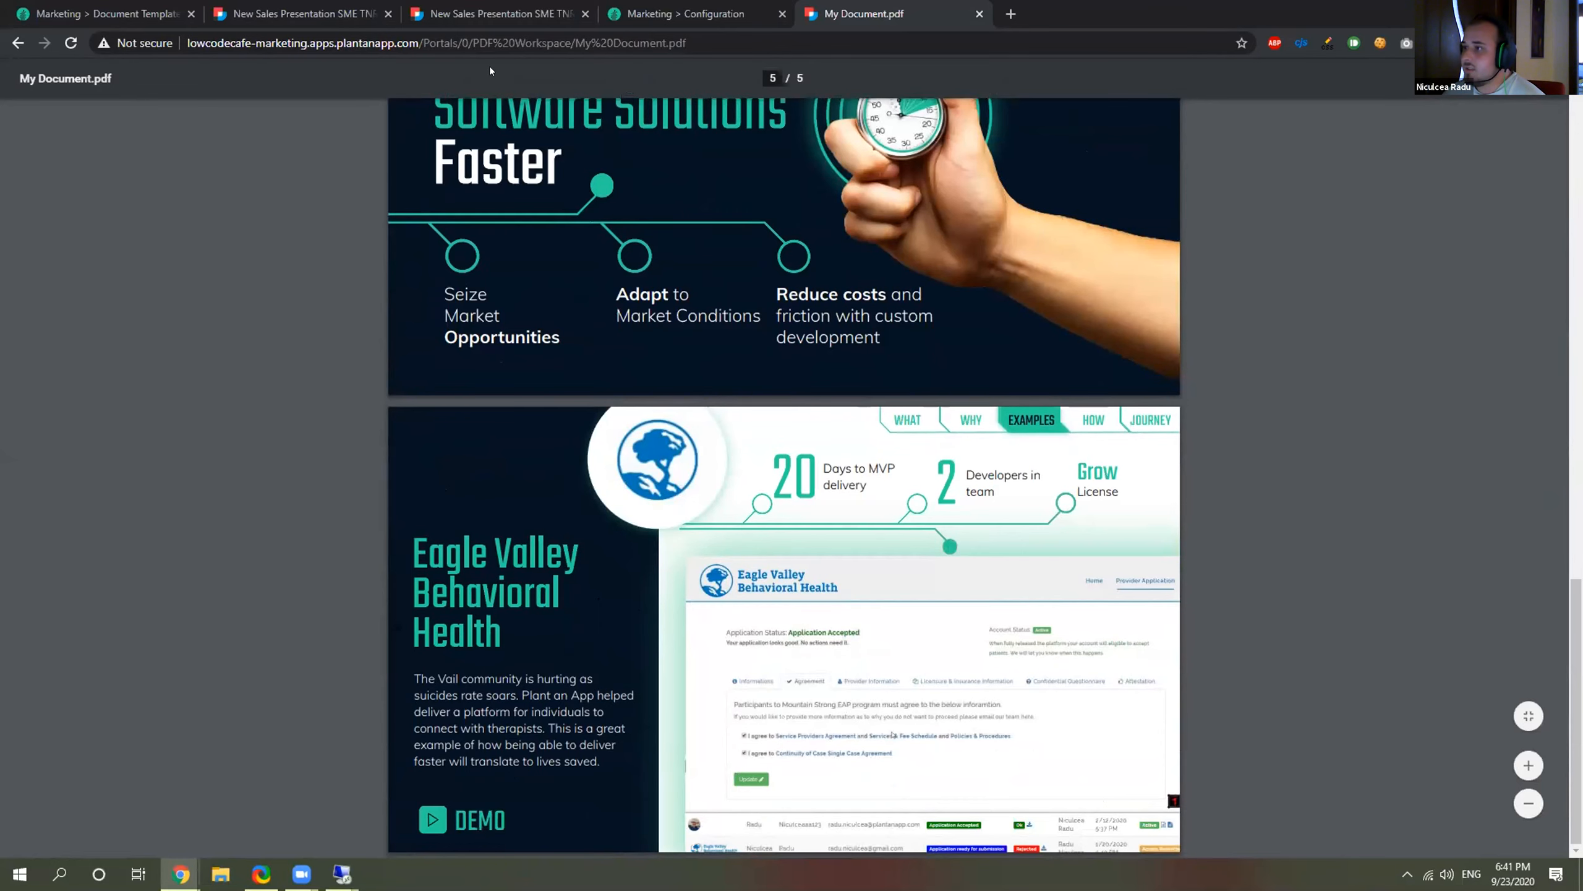
click(337, 14)
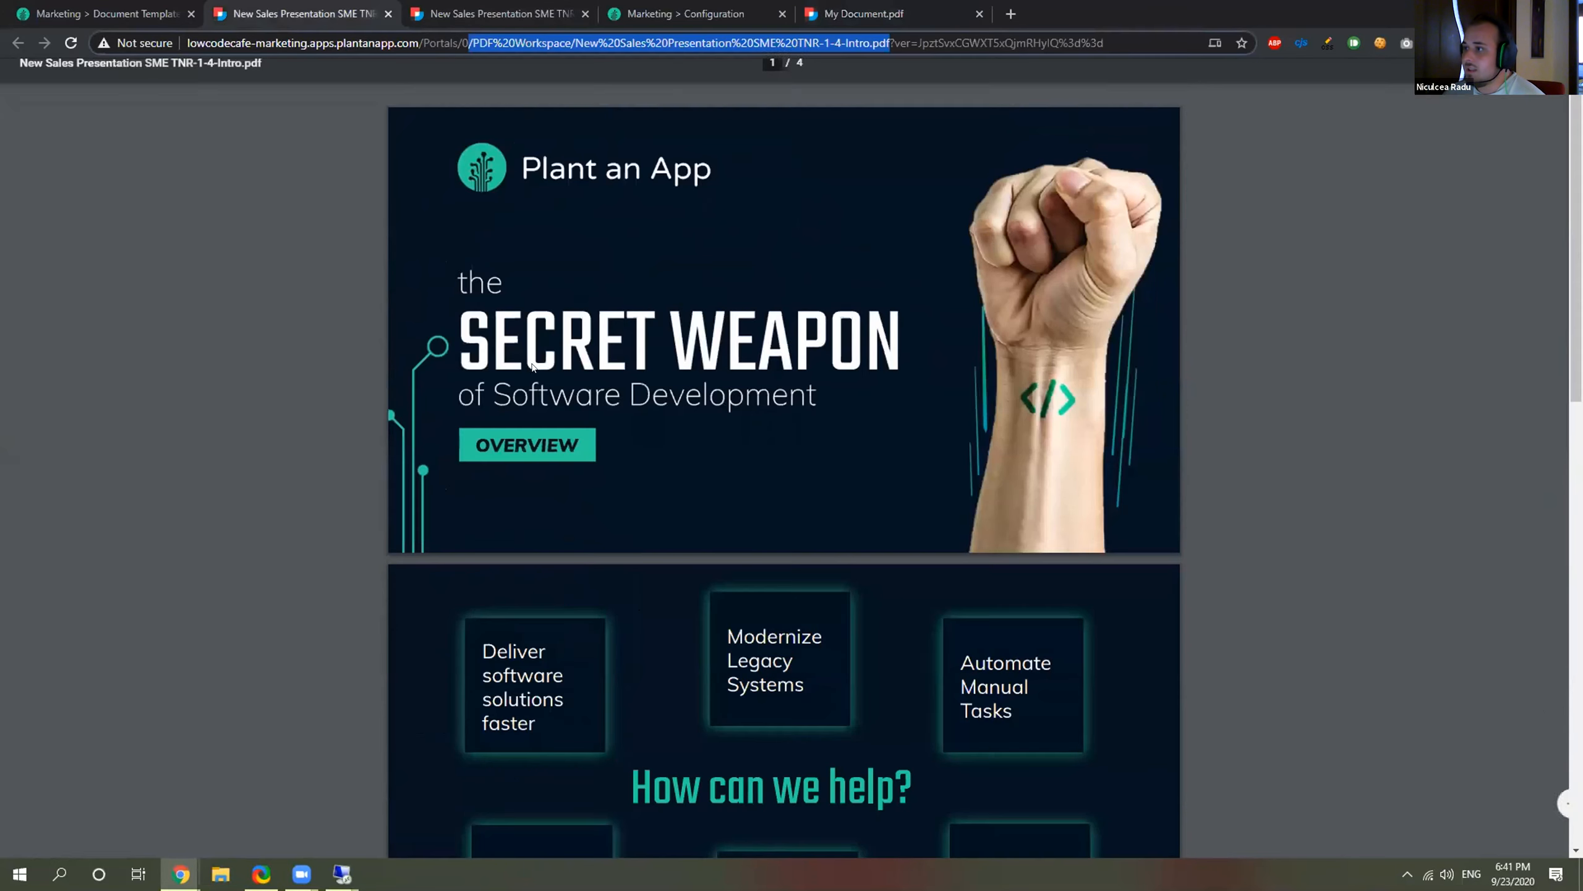
click(517, 6)
click(864, 13)
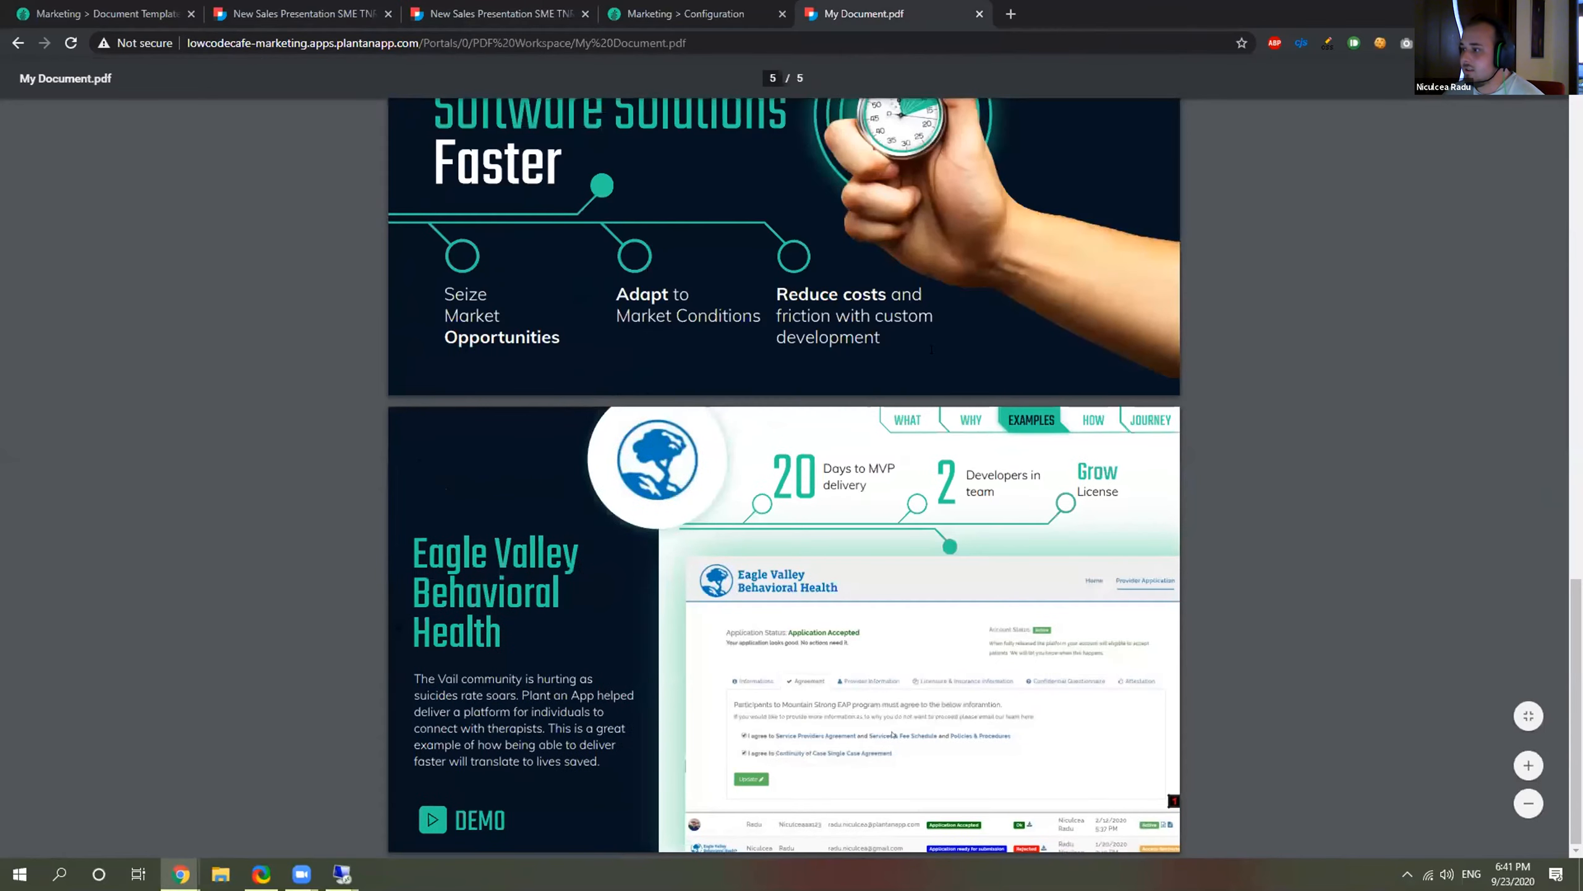
Close the merged document and both source PDFs, and dismiss the workflow test results and test dialog.
click(979, 14)
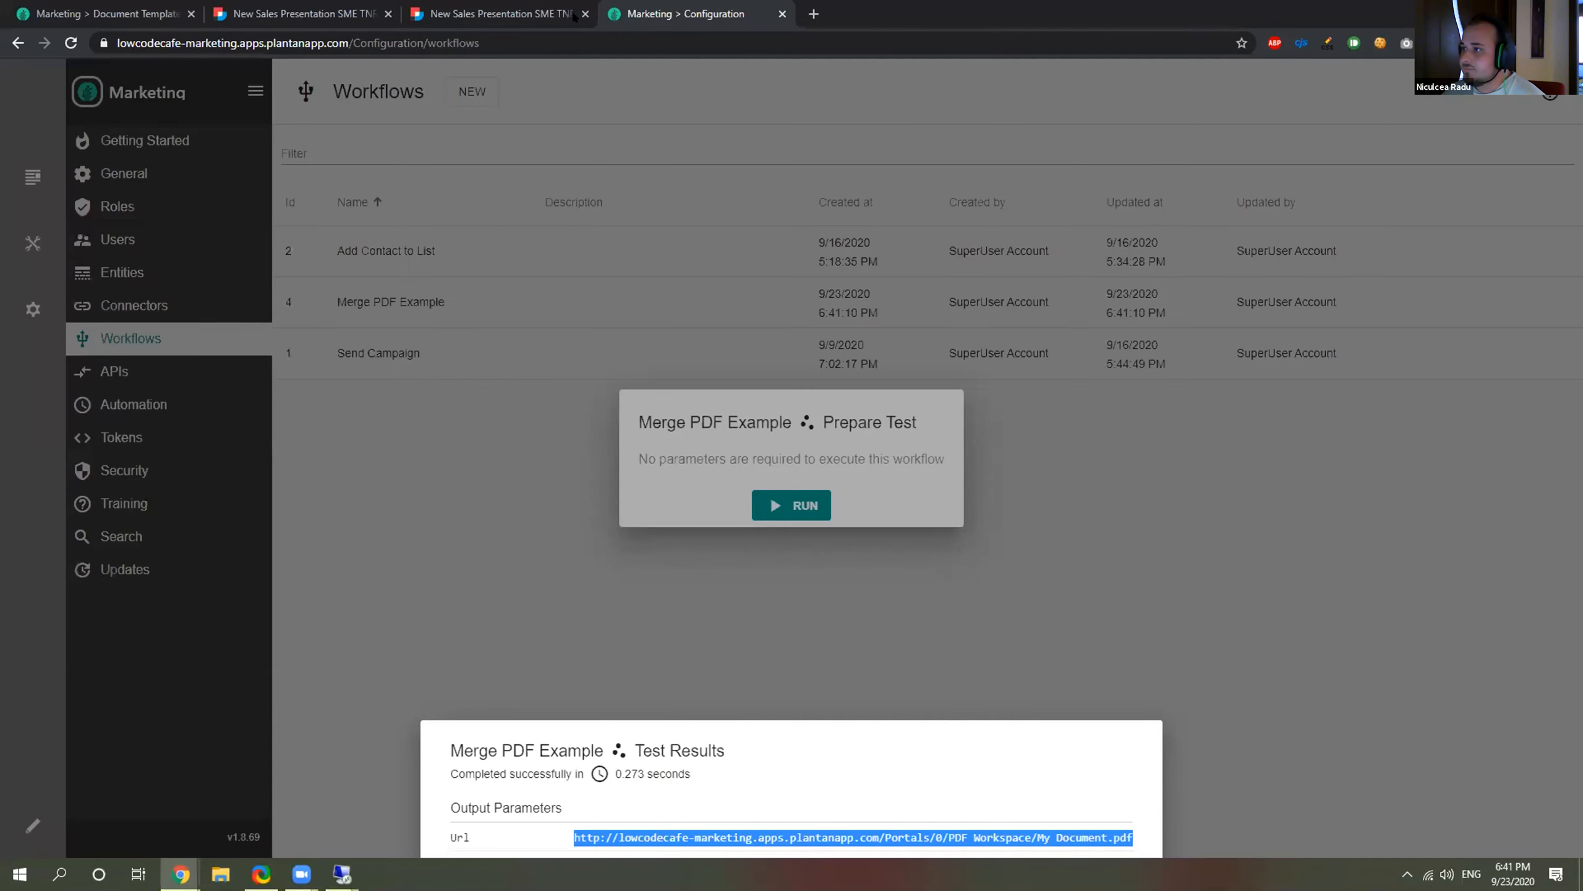
click(584, 14)
click(388, 14)
click(1031, 536)
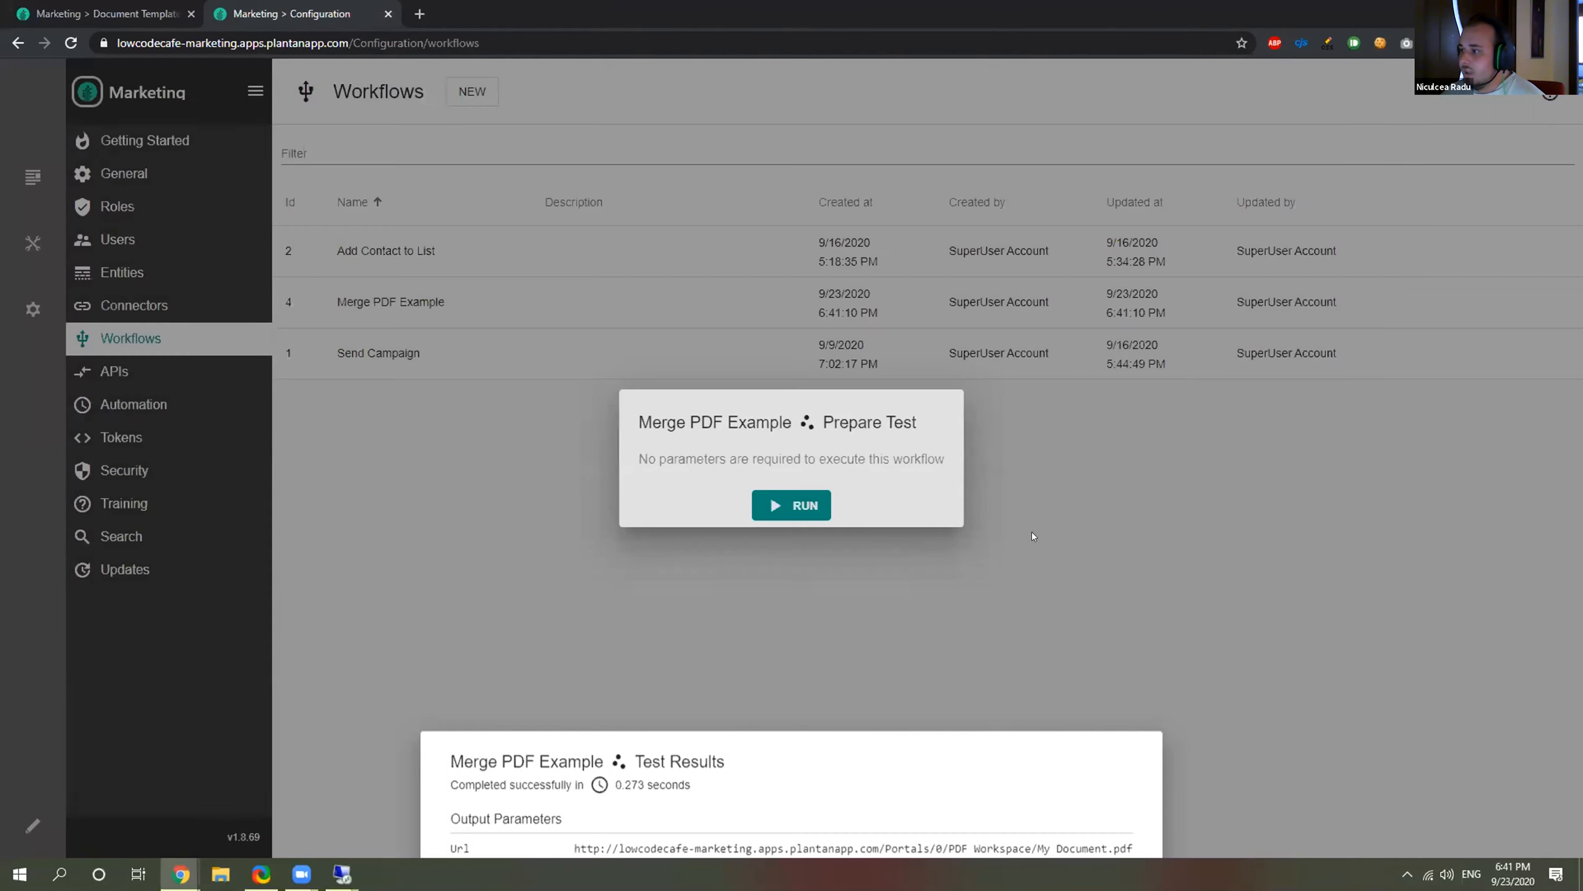
click(1099, 524)
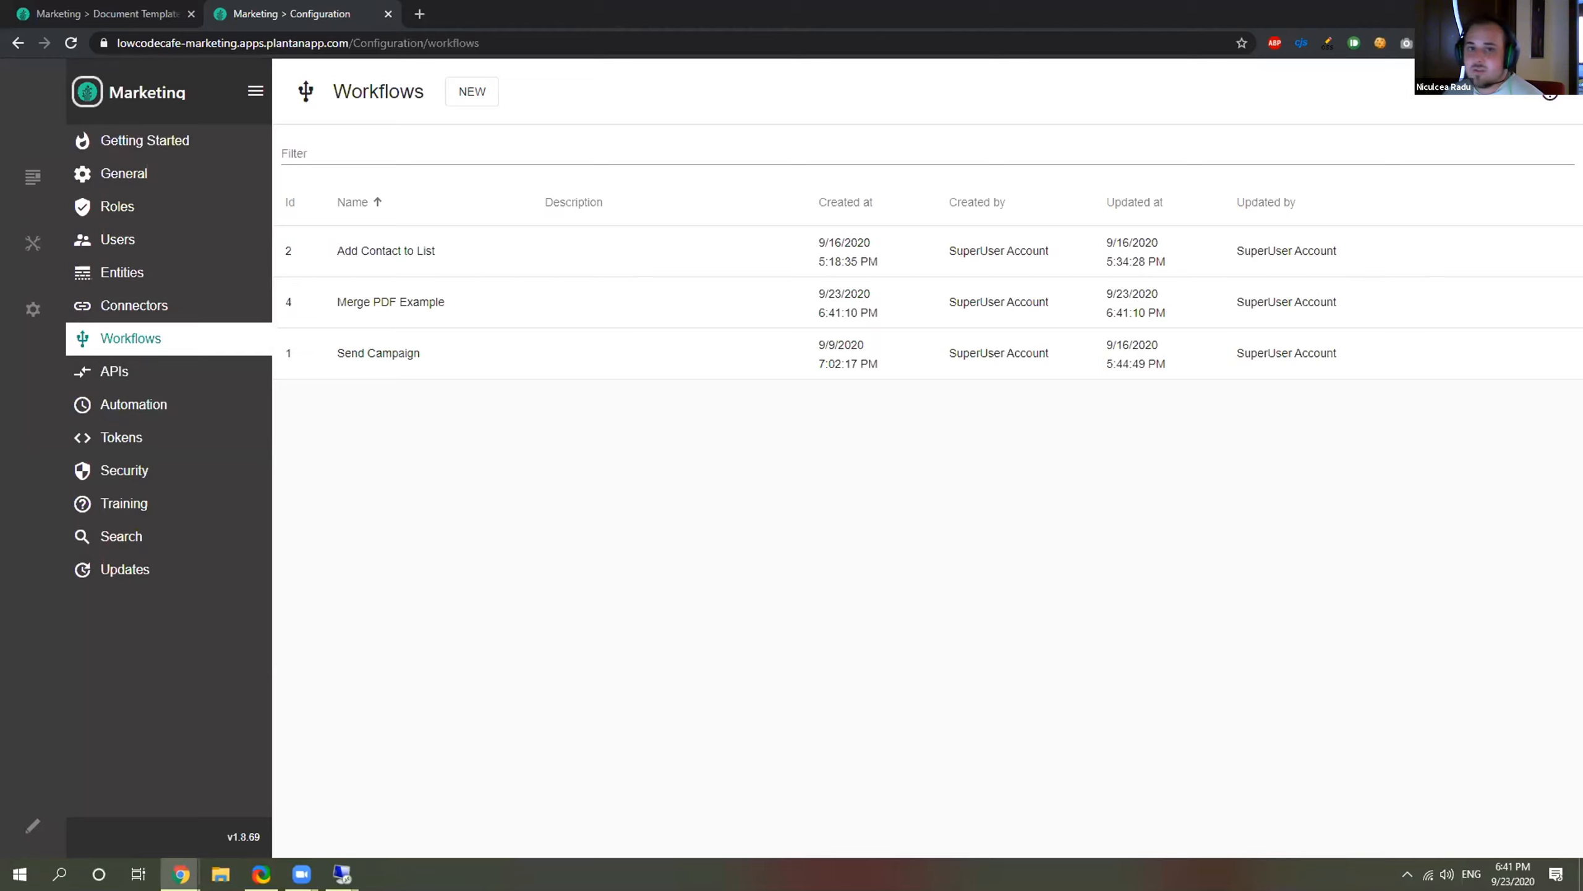
Switch to SQL Server Management Studio, reduce the query's select list to DP.PDFPart only, and execute it.
key(alt+Tab)
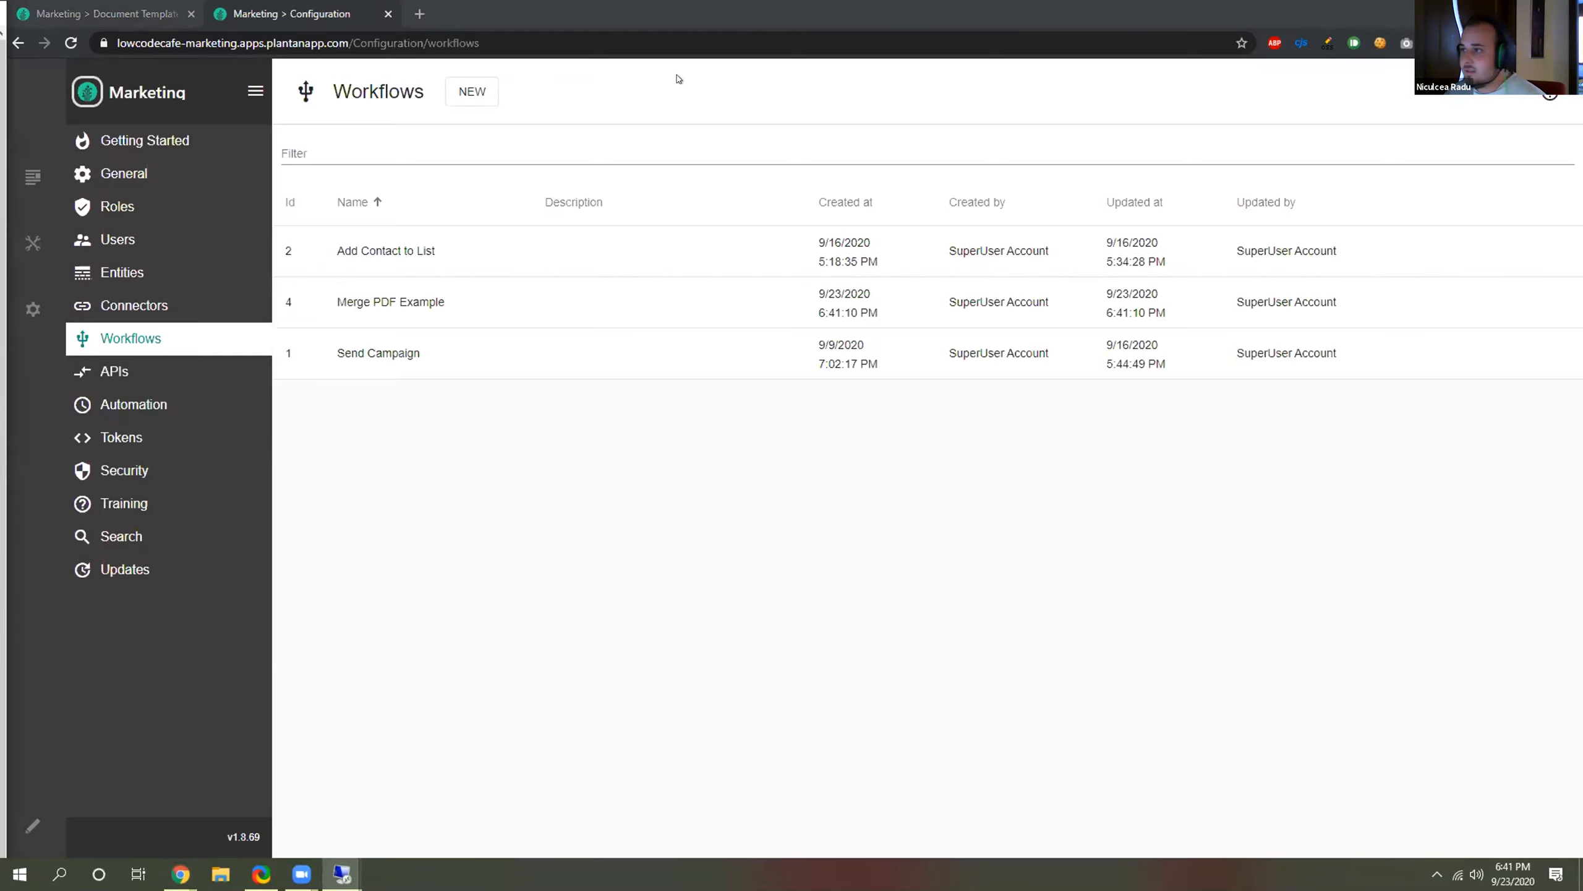
key(F5)
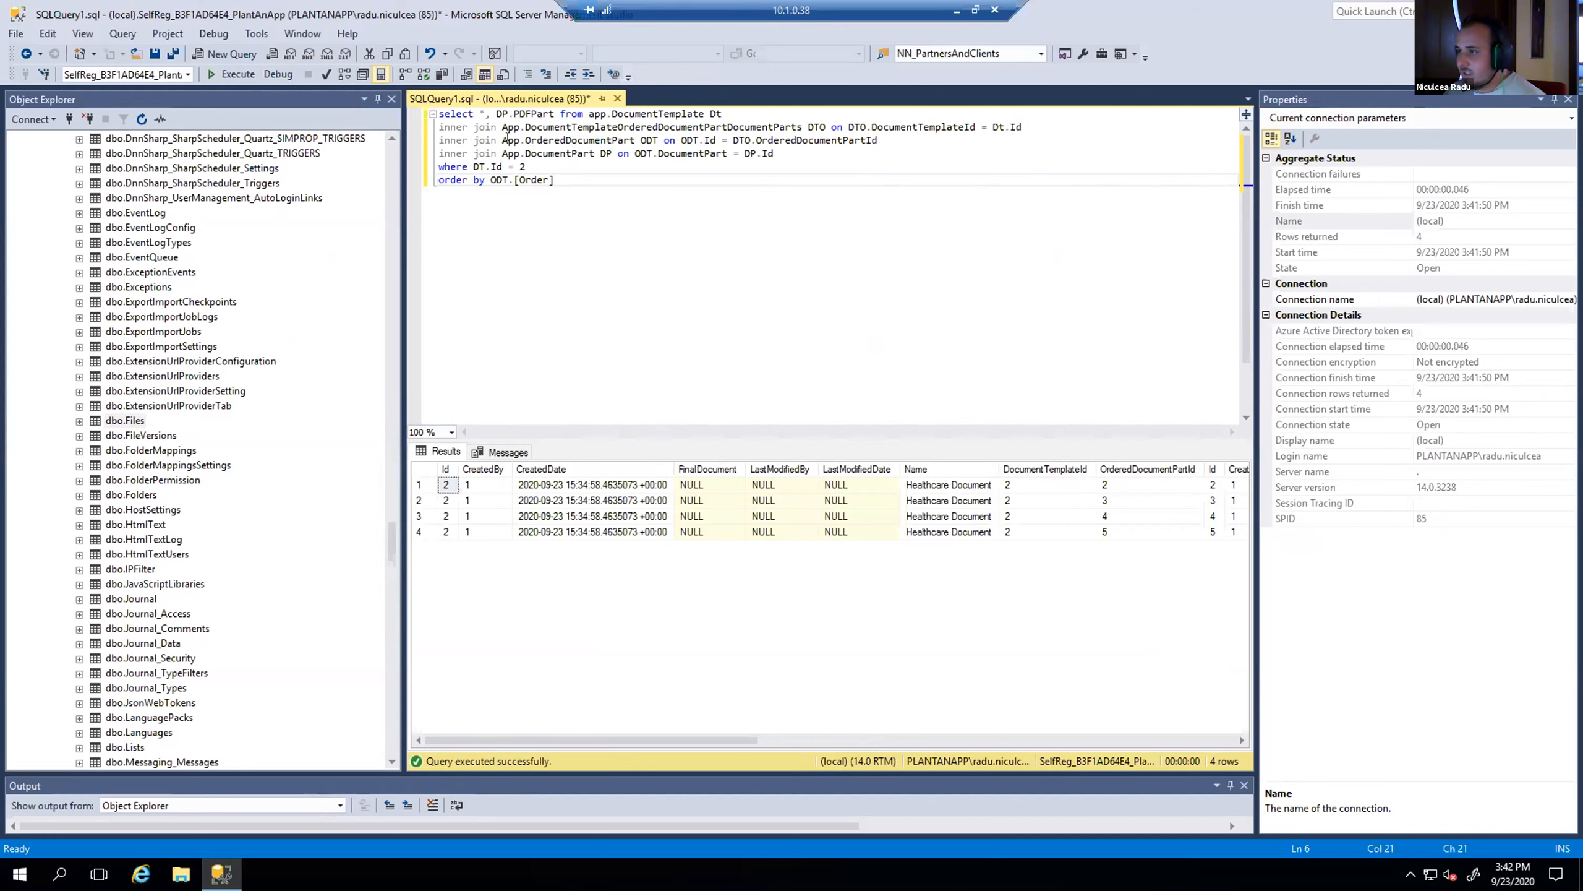
click(491, 115)
key(BackSpace)
key(BackSpace)
click(230, 74)
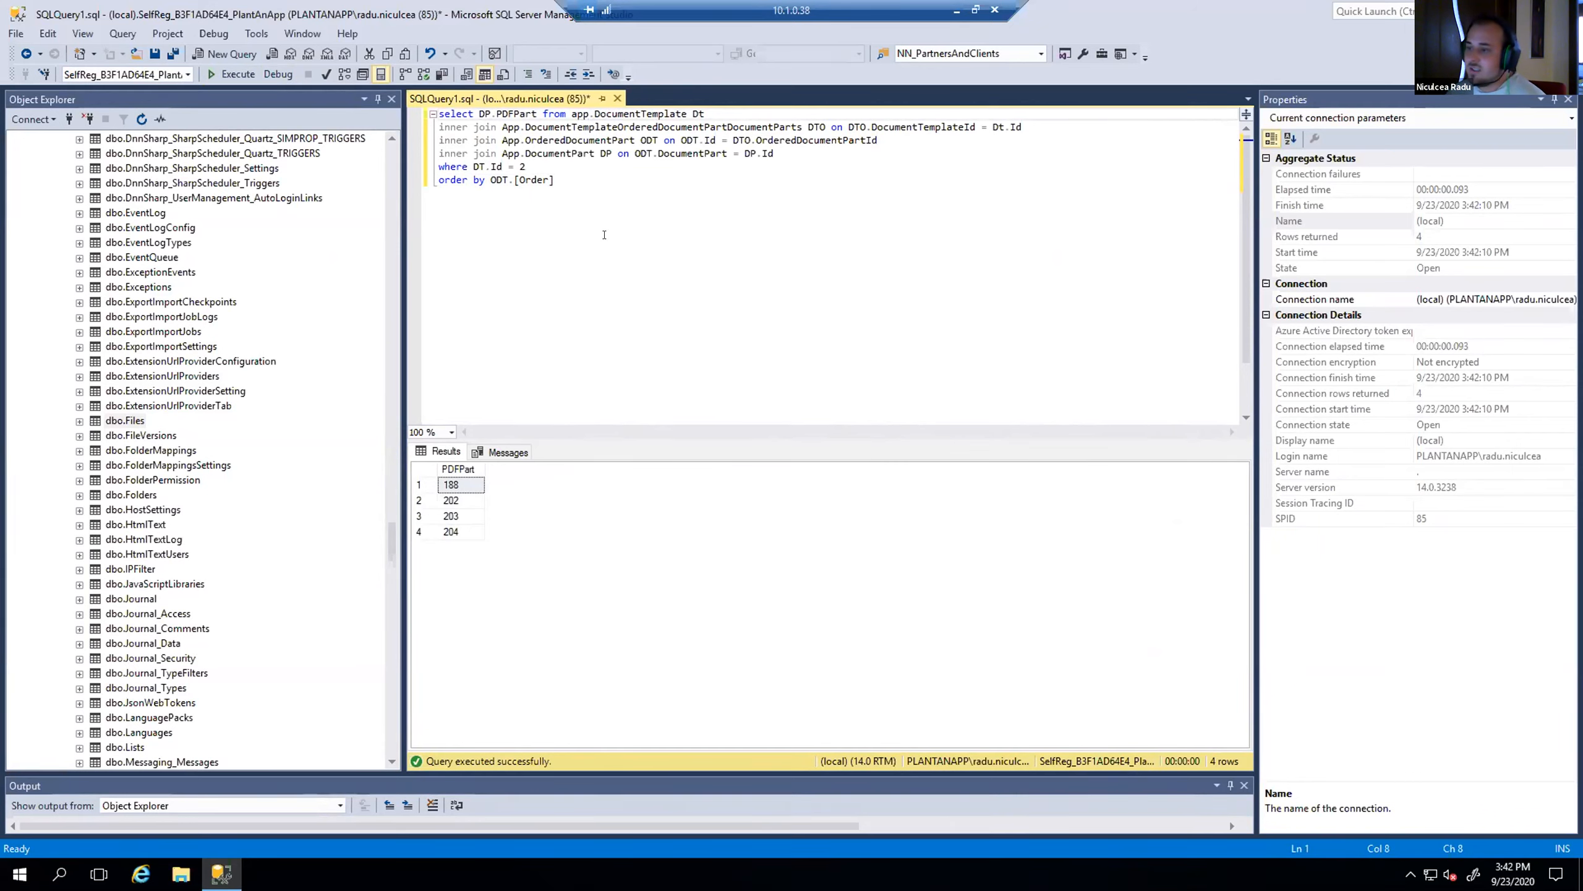
Examine the PDFPart values in the query results row by row.
click(453, 487)
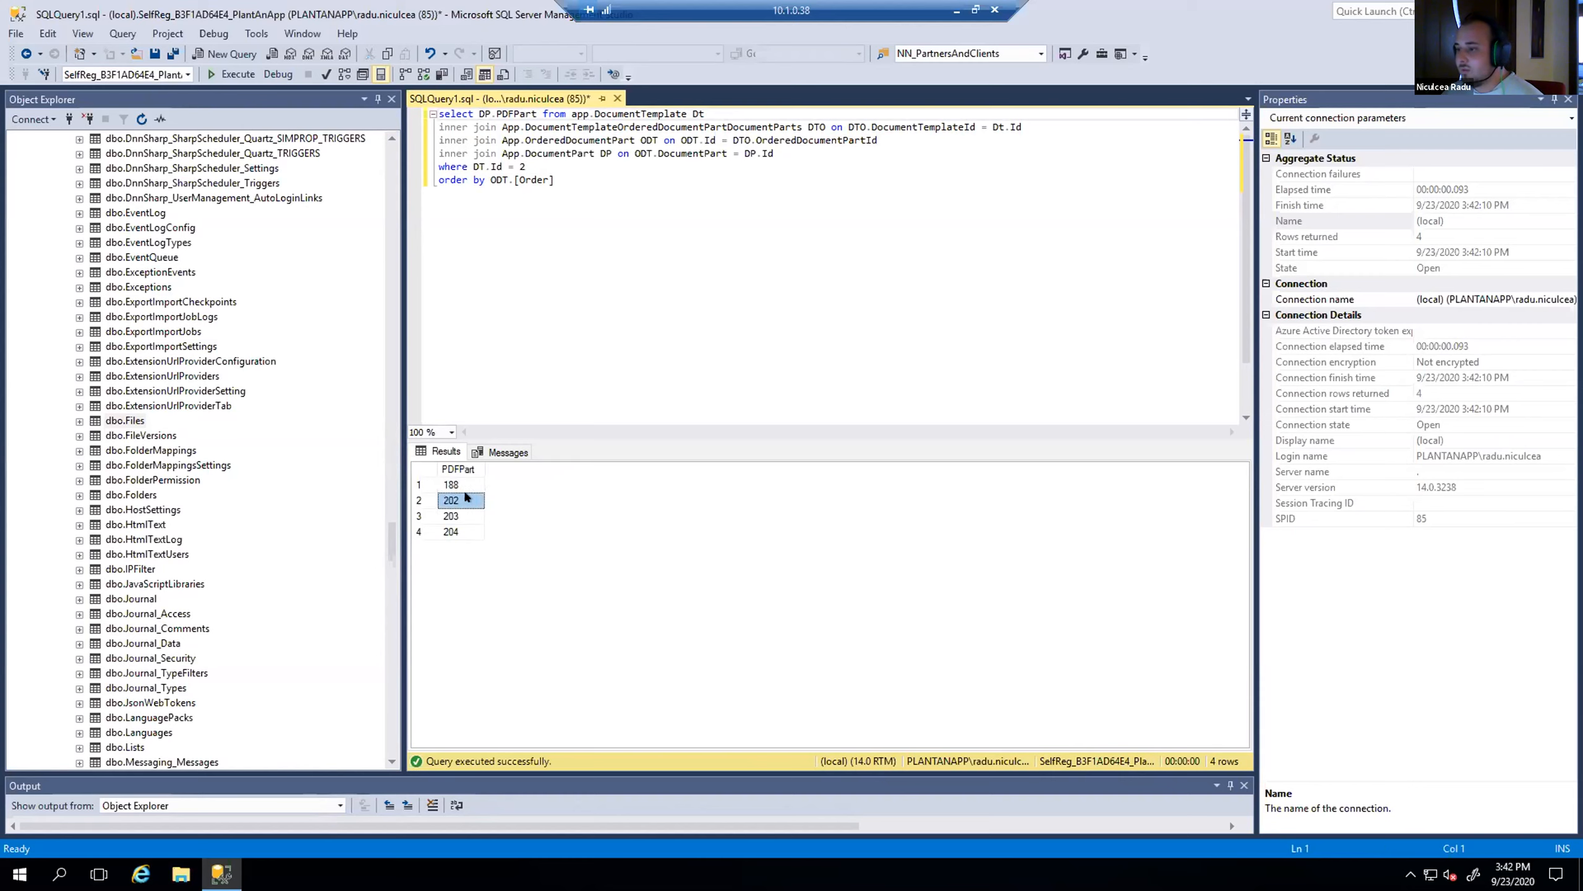
click(463, 515)
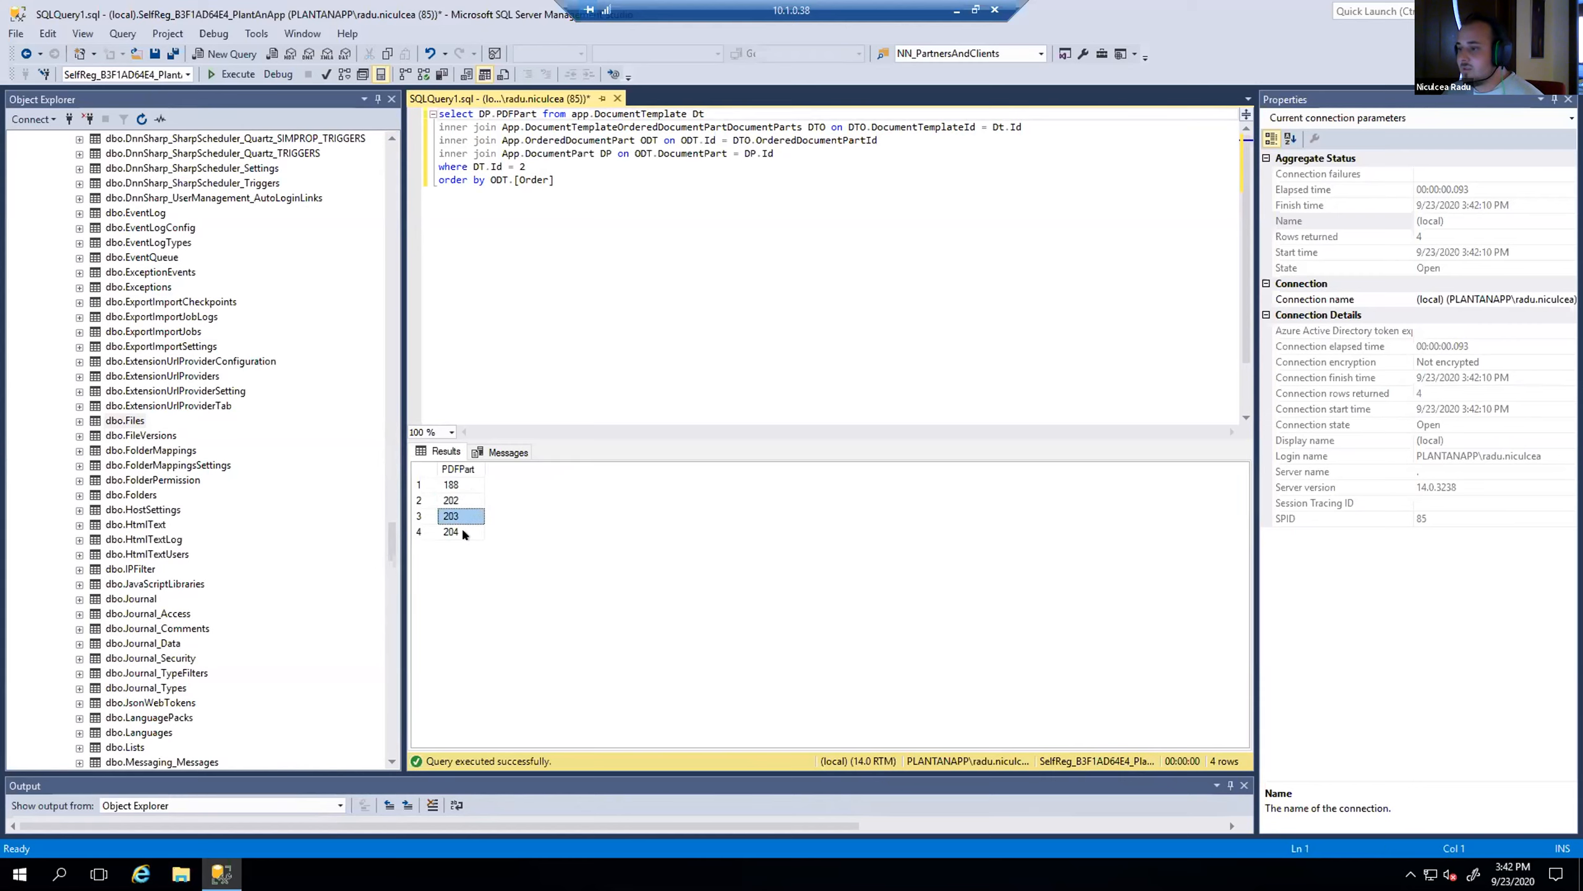
click(565, 259)
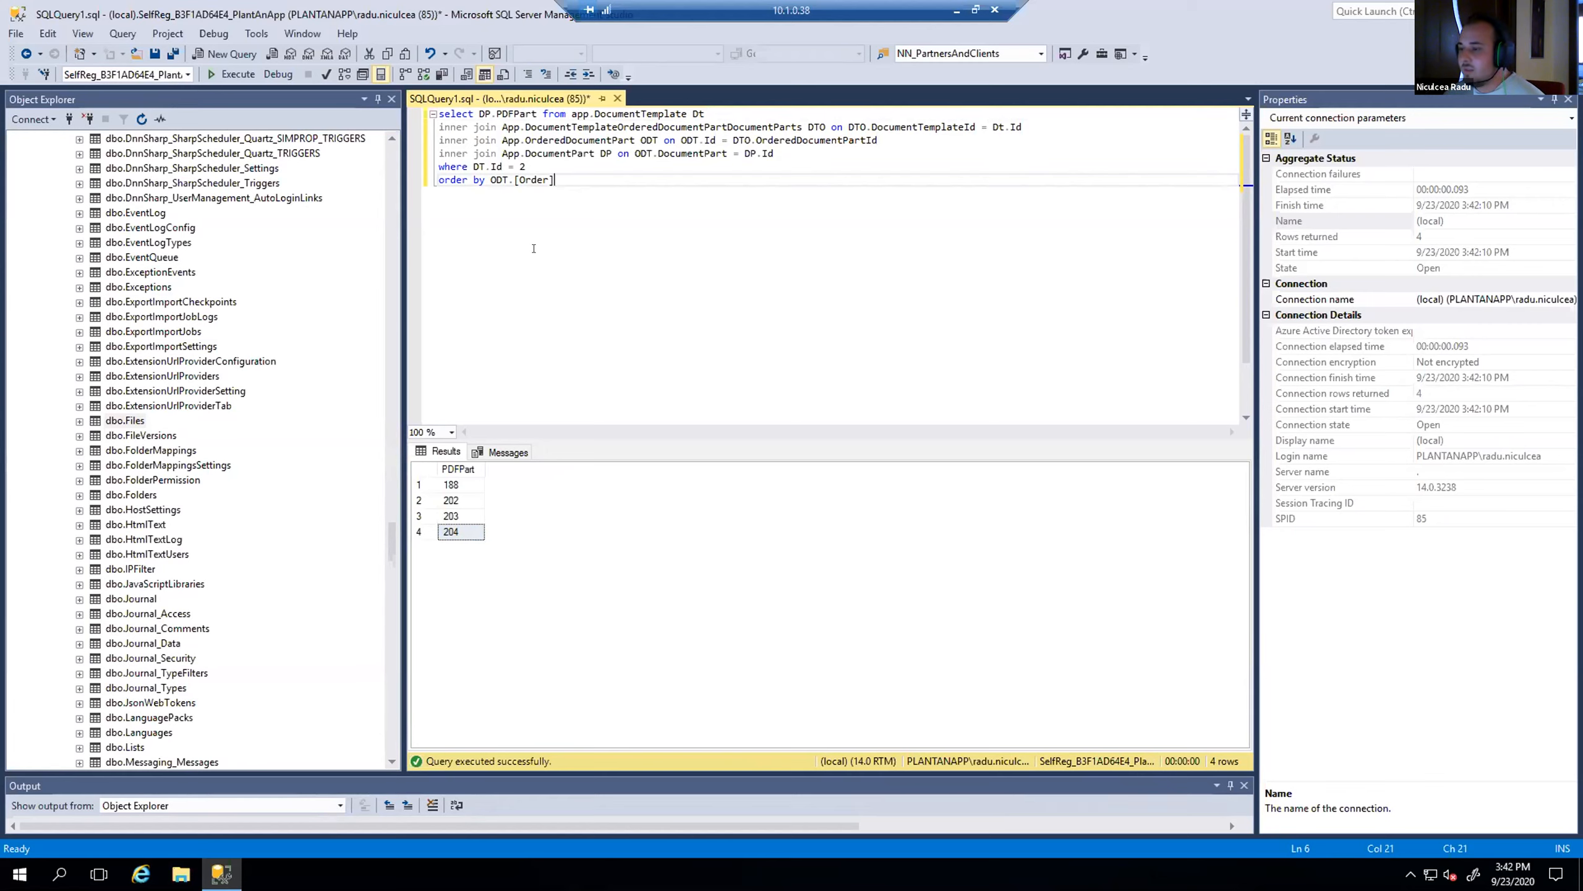
click(468, 485)
click(467, 502)
click(542, 188)
Wrap the existing query as a subquery with select * from ( above it and ) as x below it.
click(435, 114)
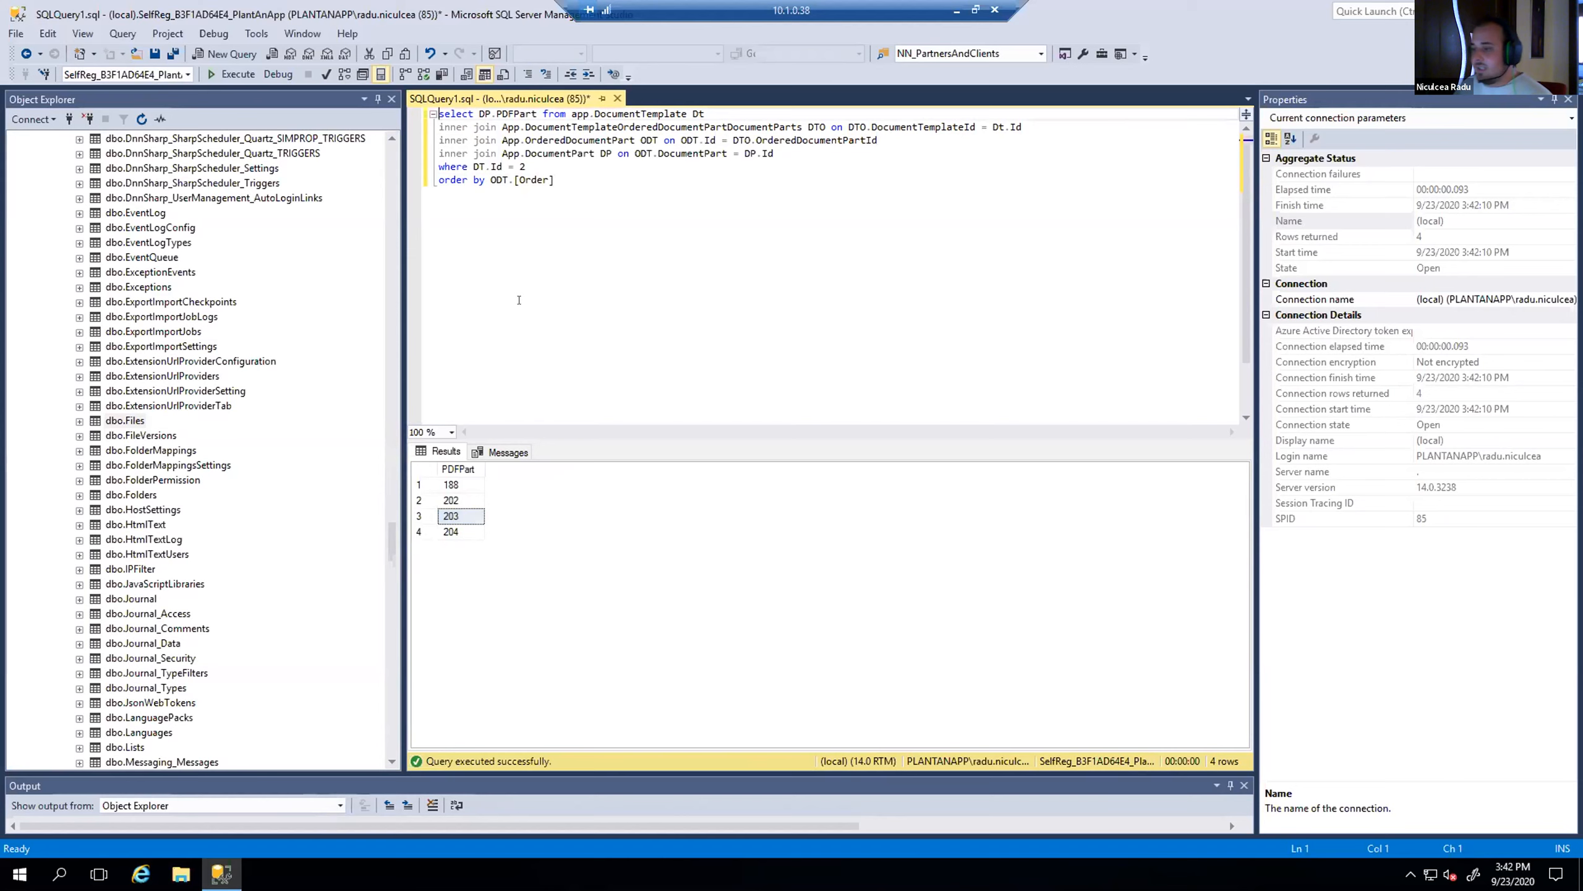
key(Return)
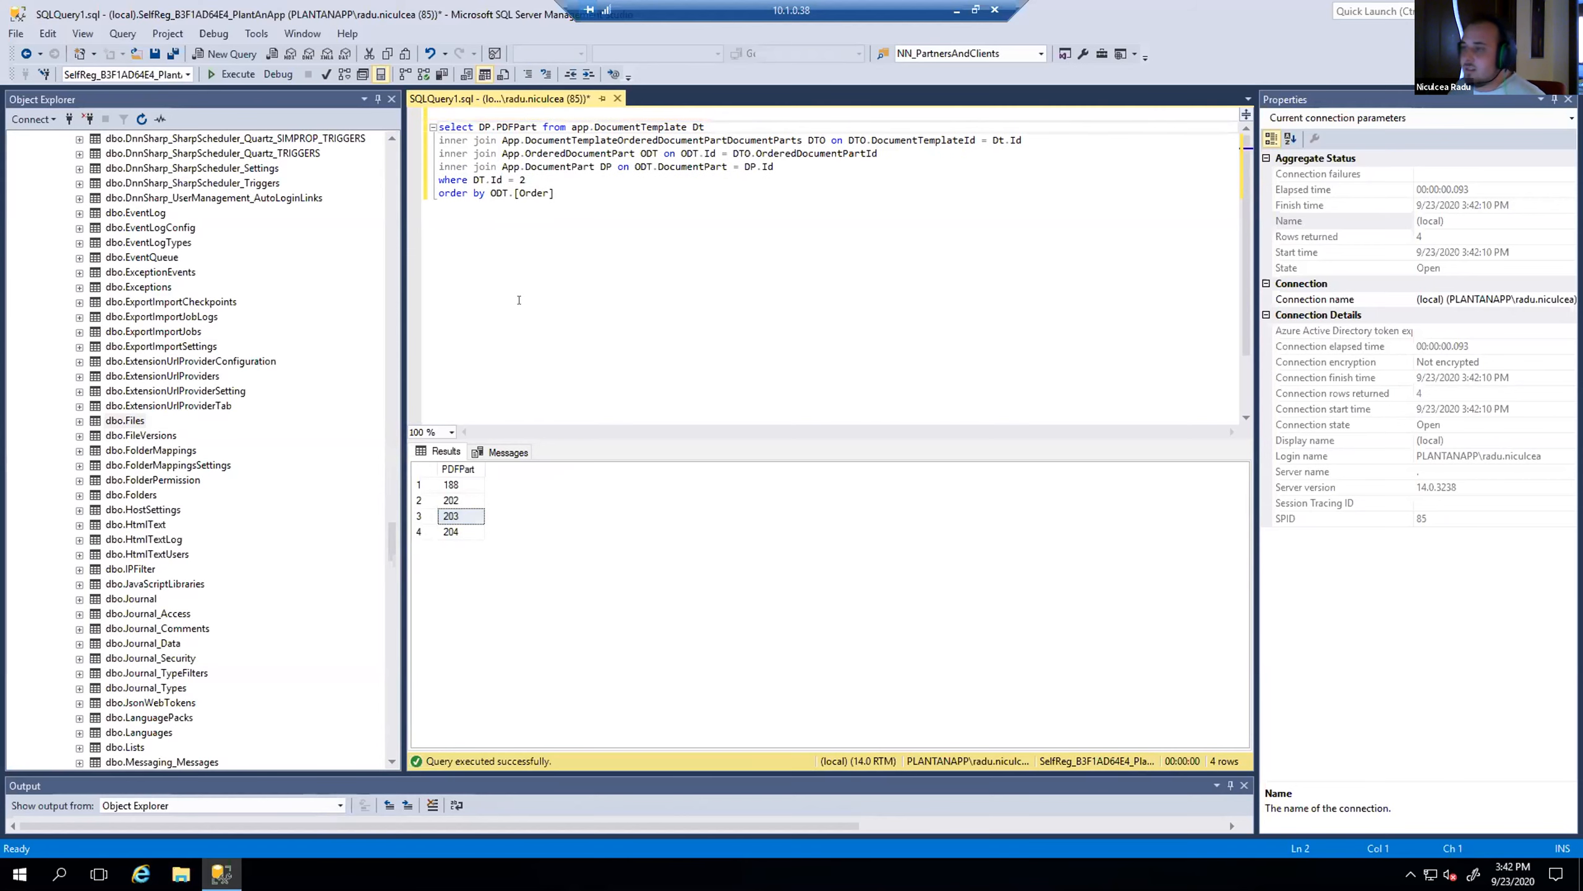
key(Up)
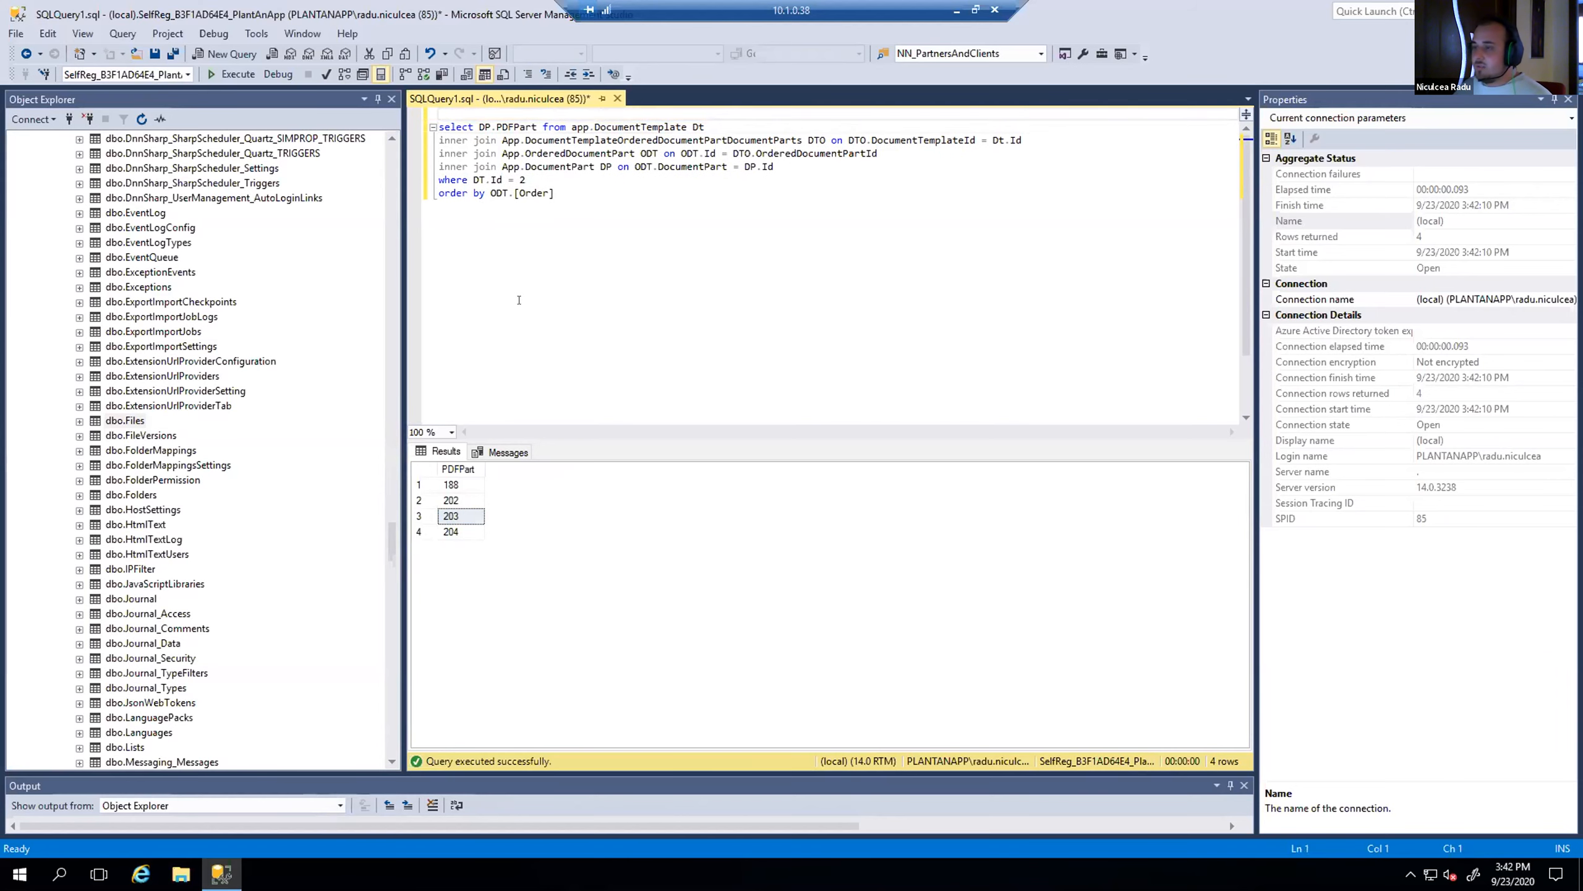
key(Return)
key(Up)
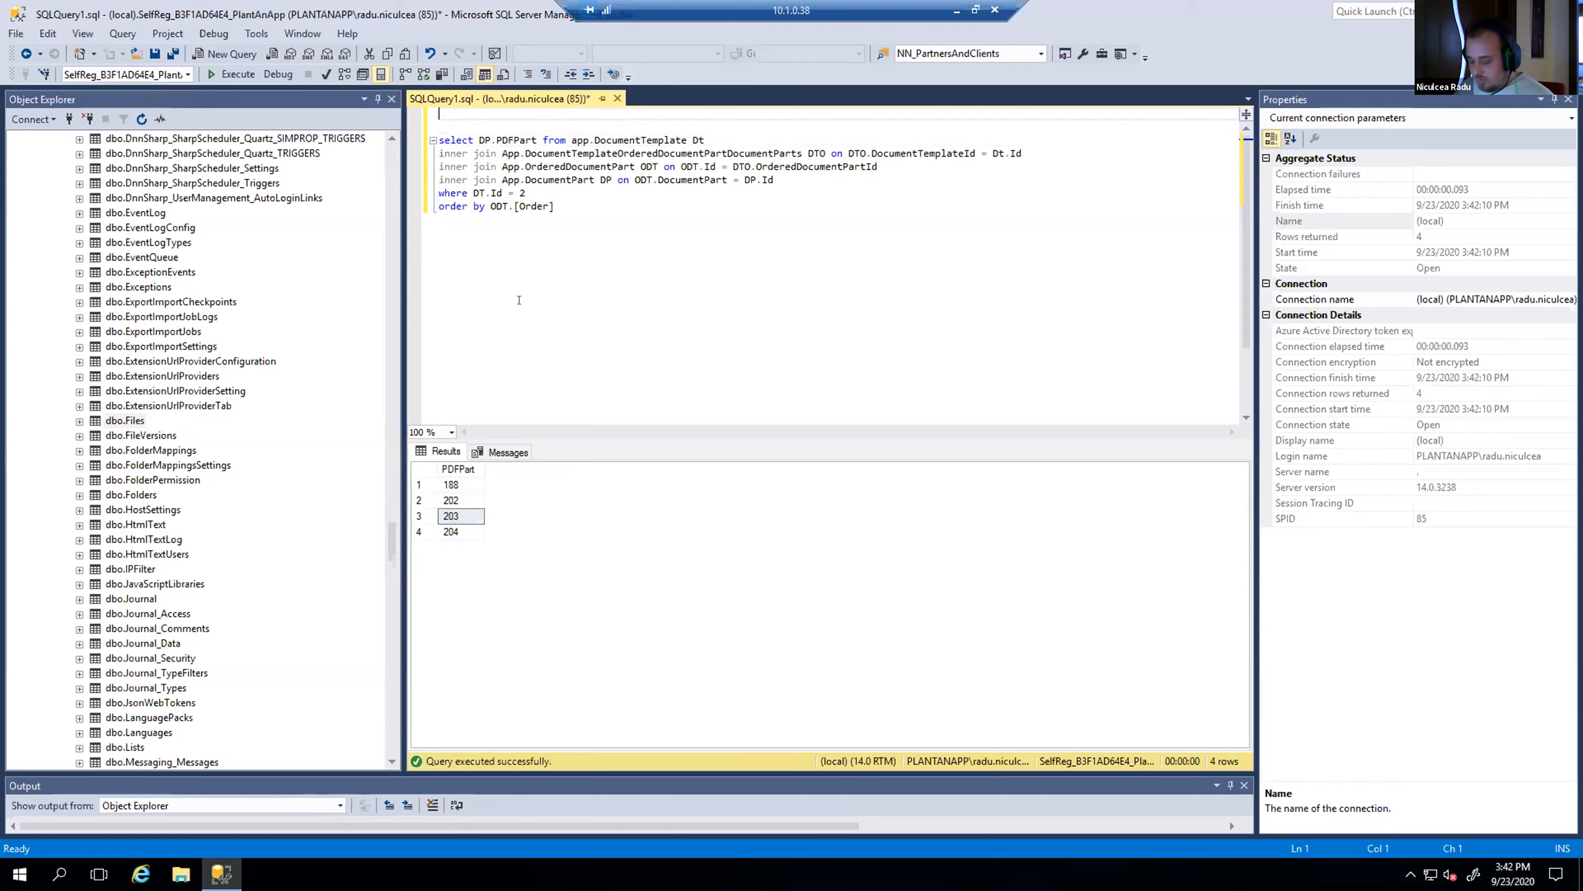
text(select *)
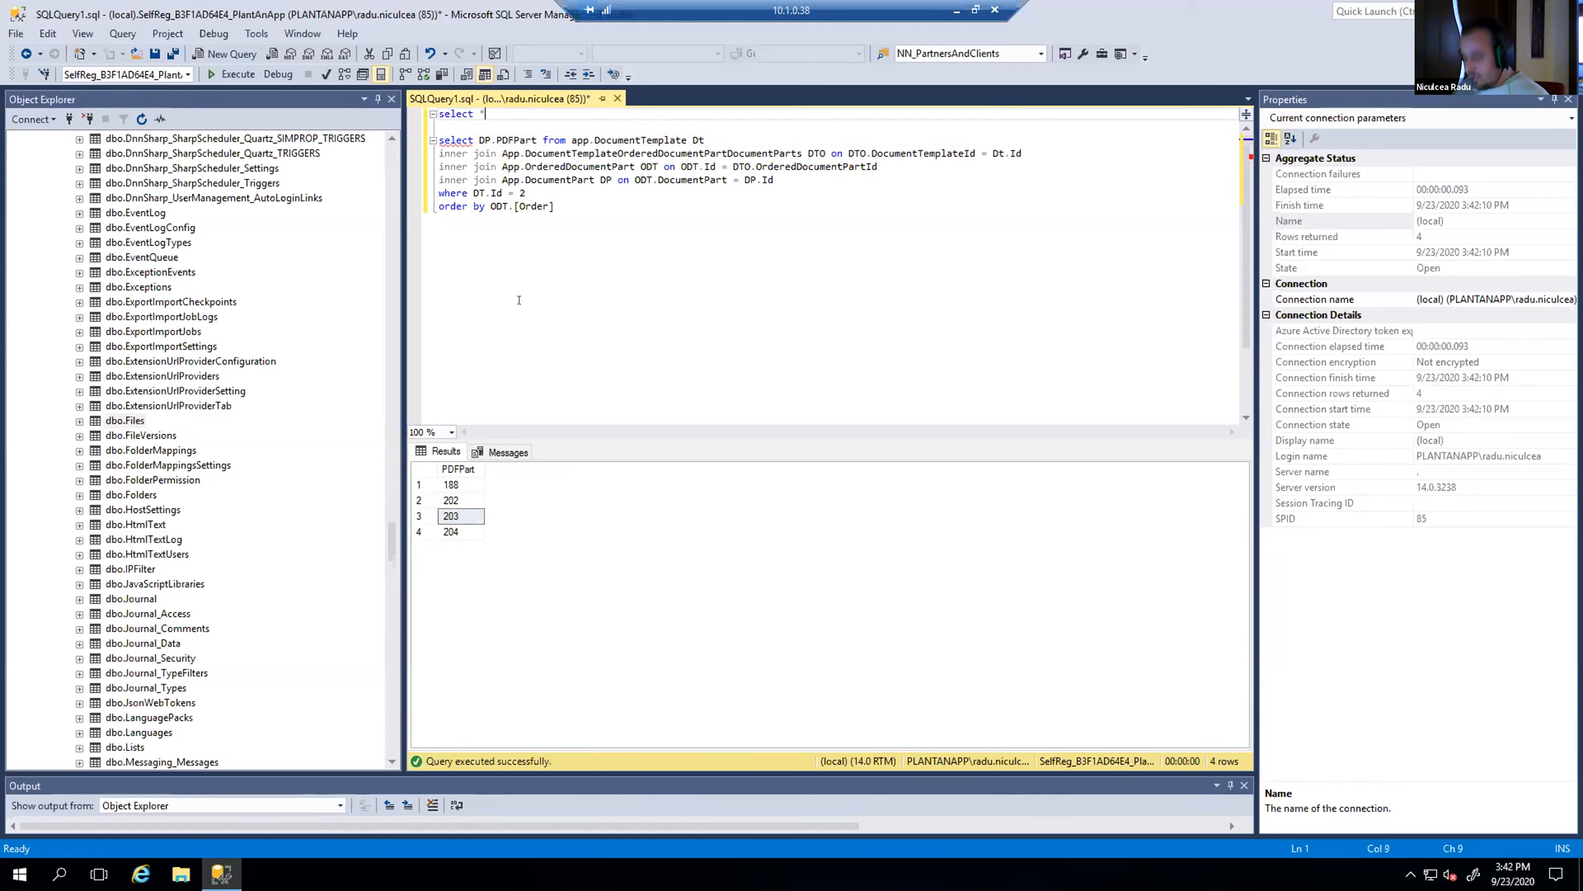
text( from )
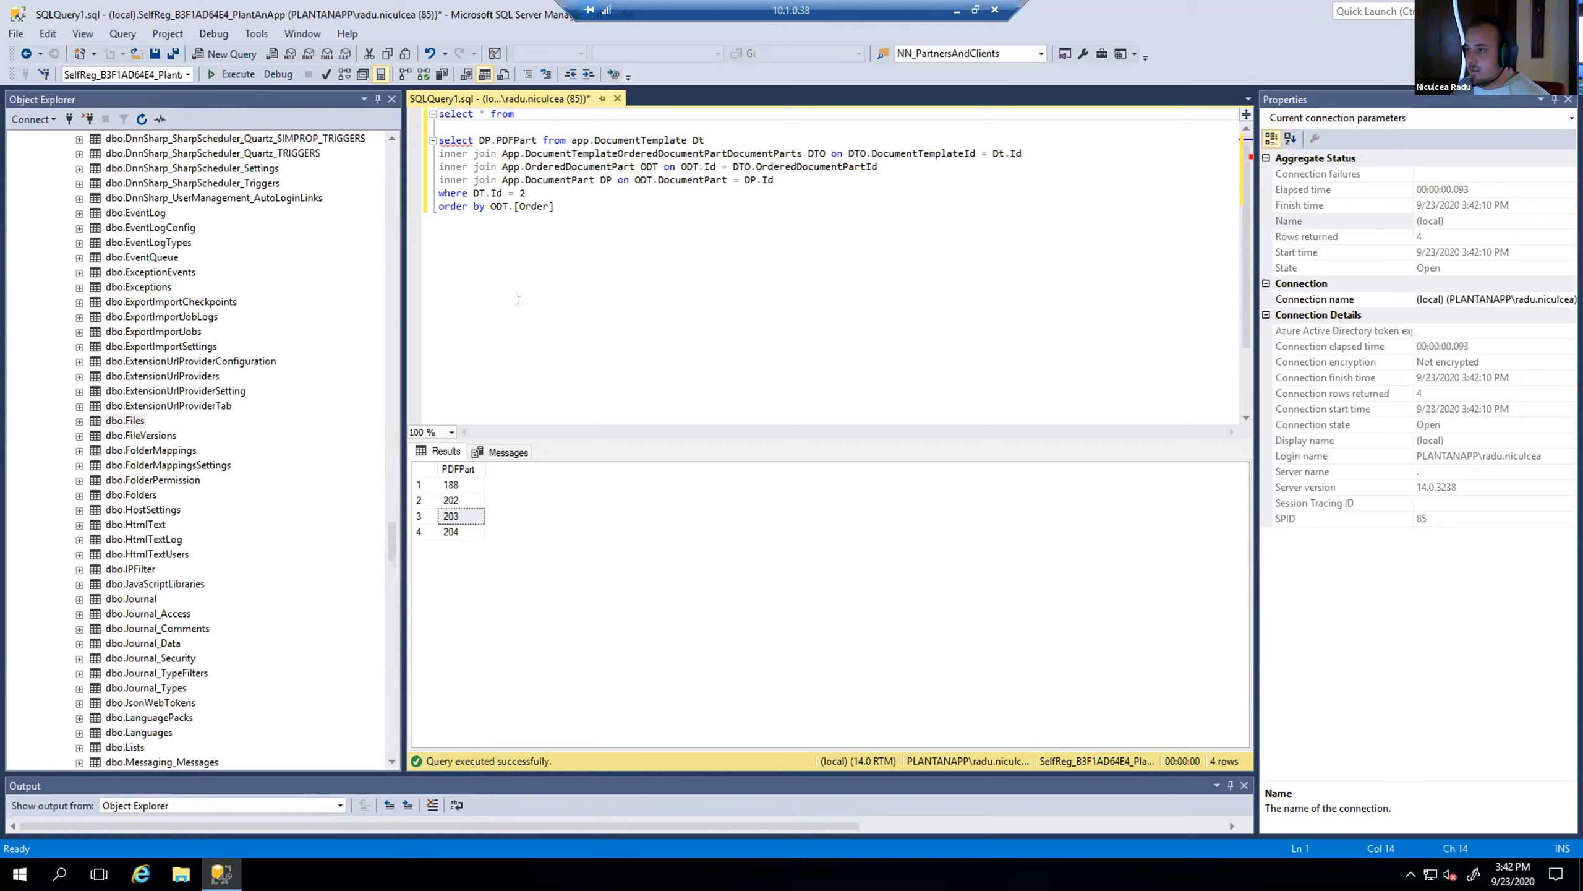
text(()
click(587, 203)
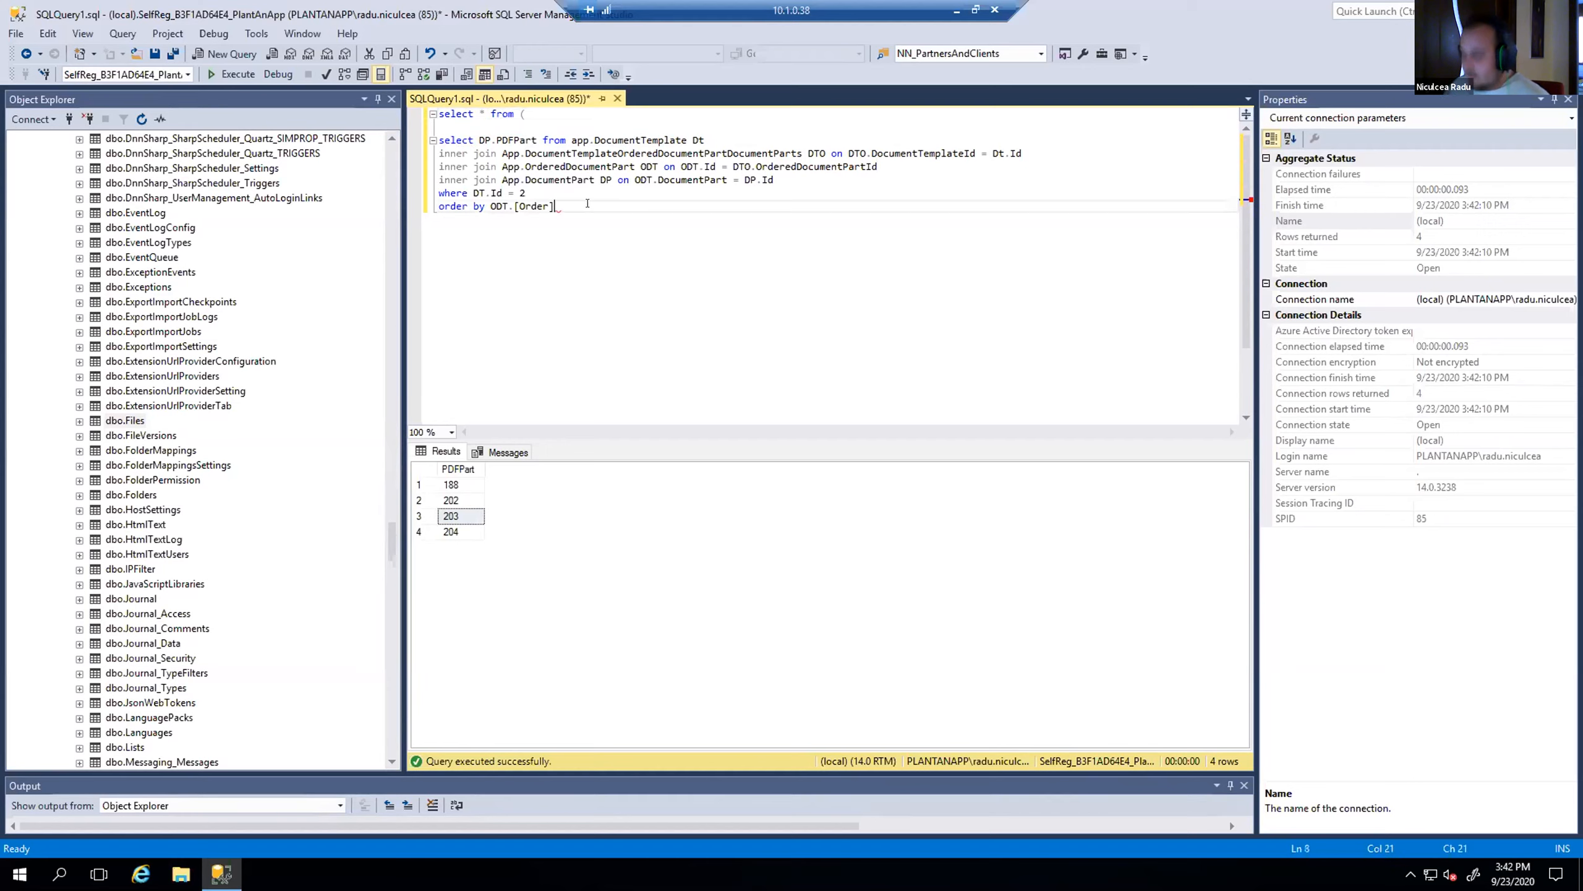
key(Return)
text() as x)
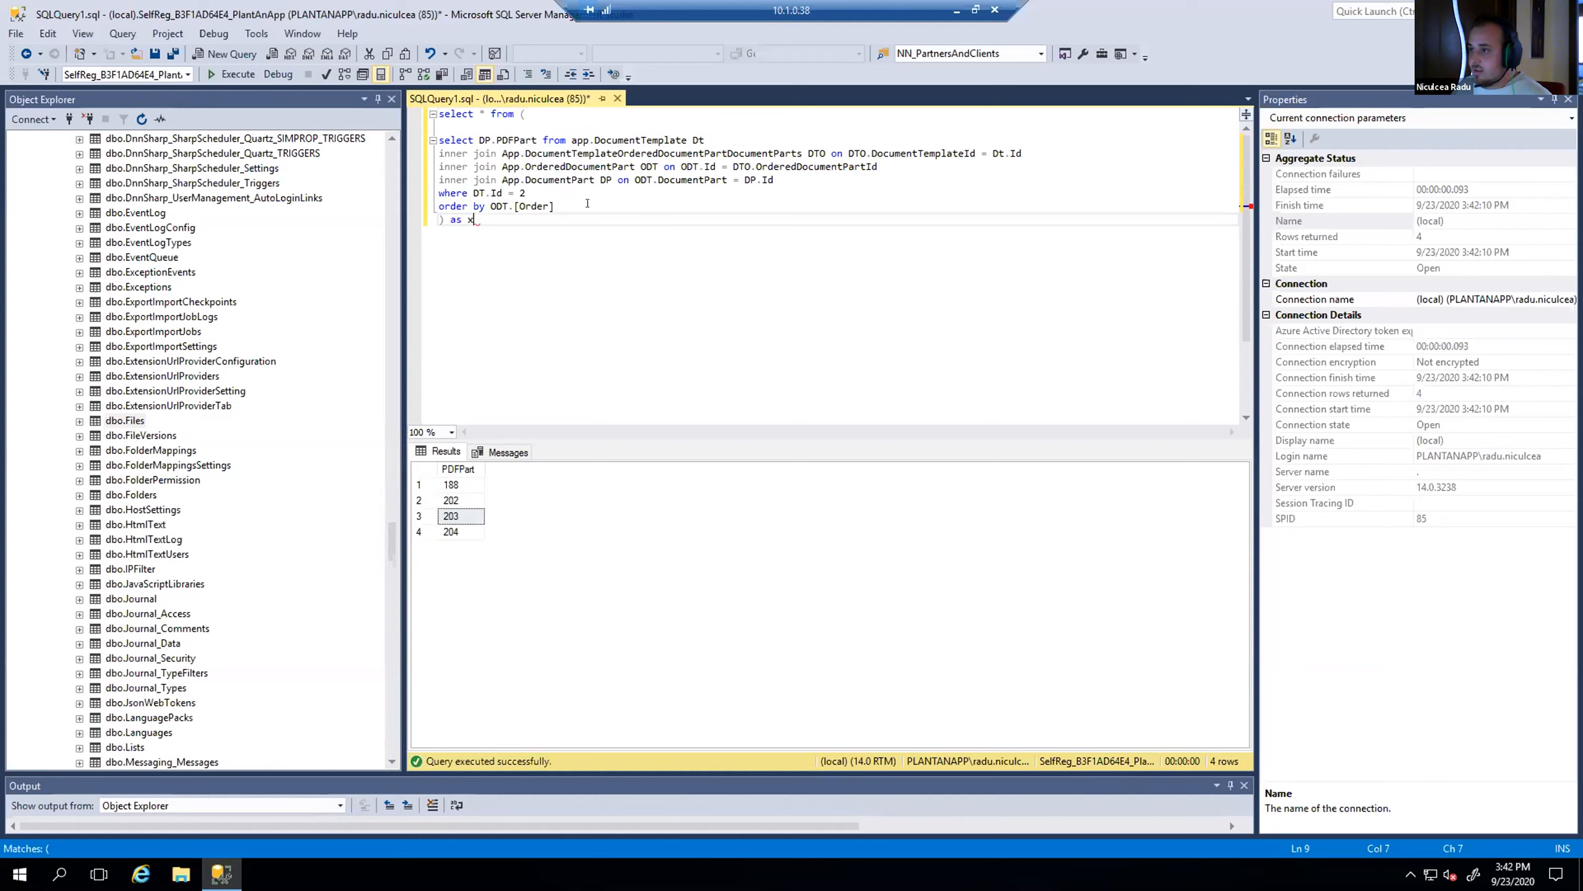
Limit the outer query to top 1 and append an offset 0 rows clause after the subquery alias.
click(474, 114)
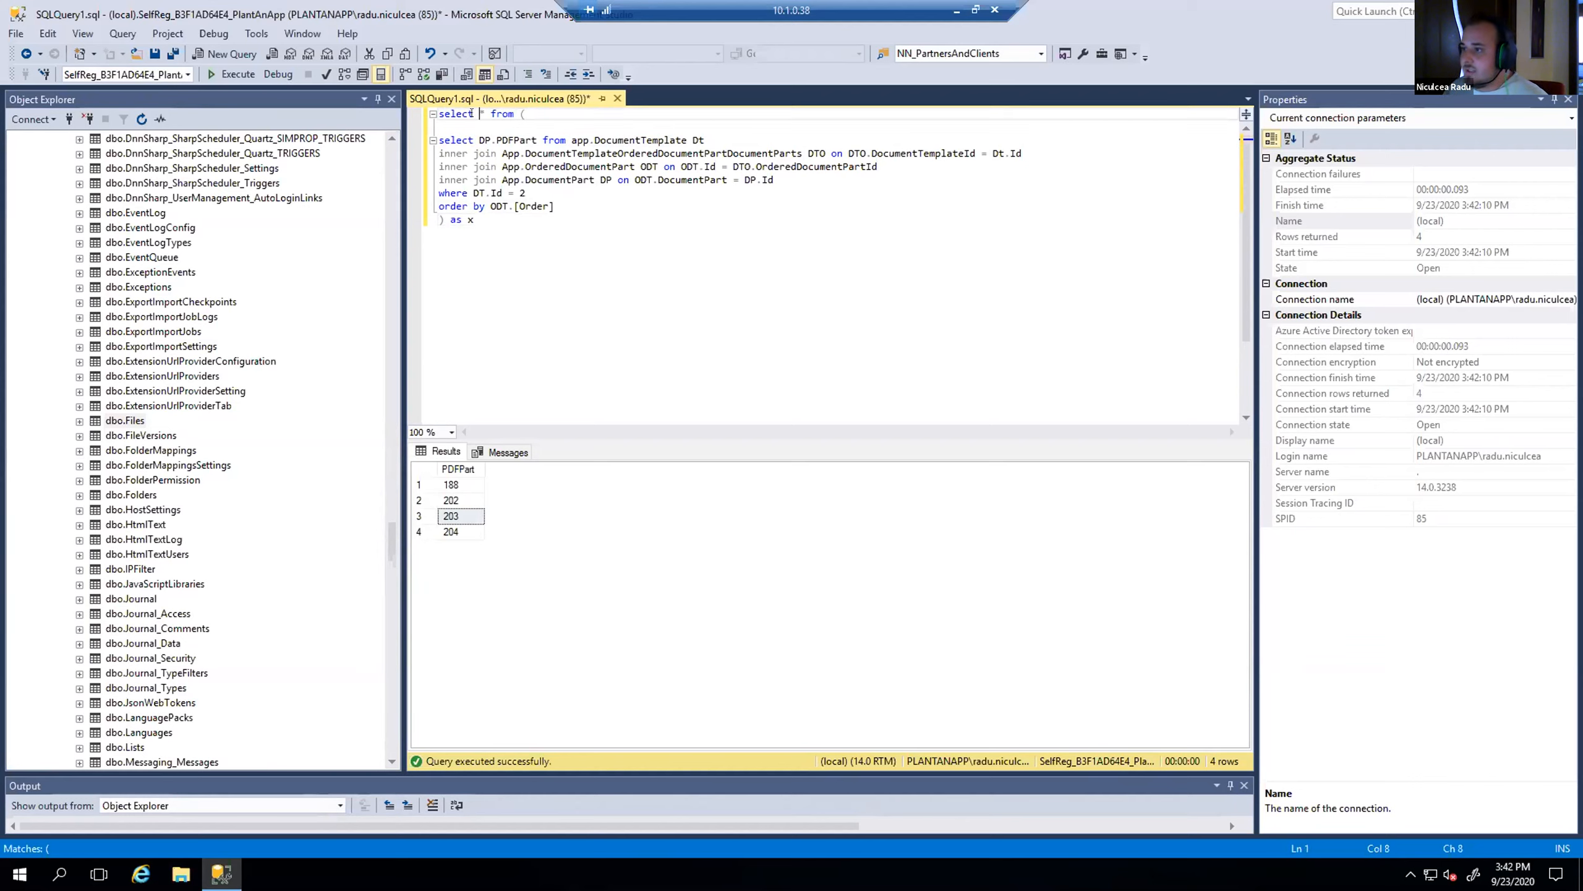
text(top 1)
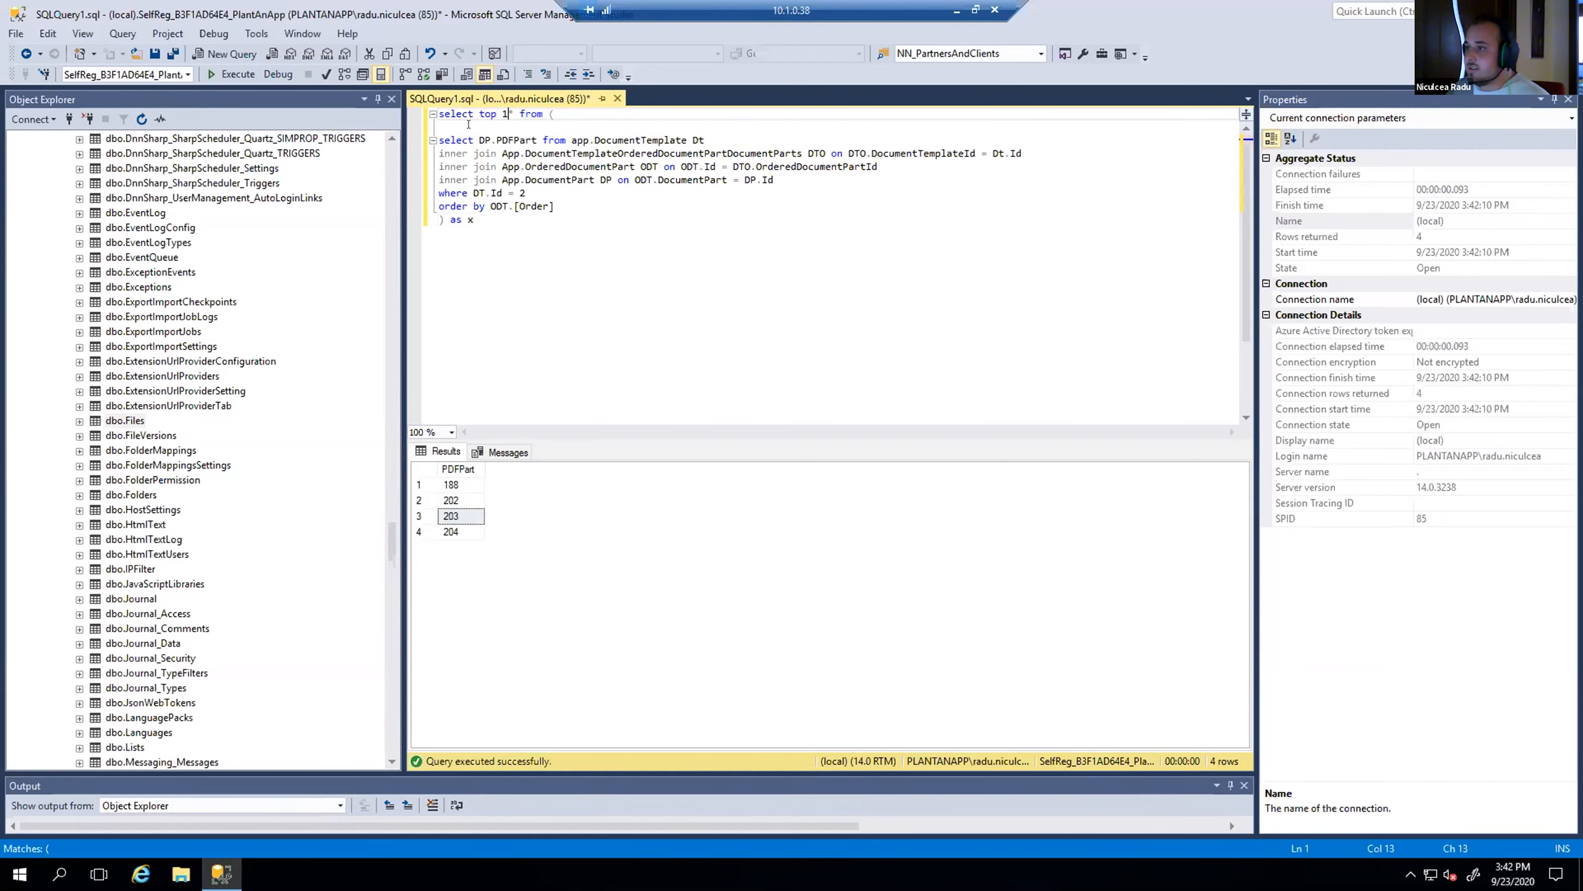
click(498, 219)
key(Return)
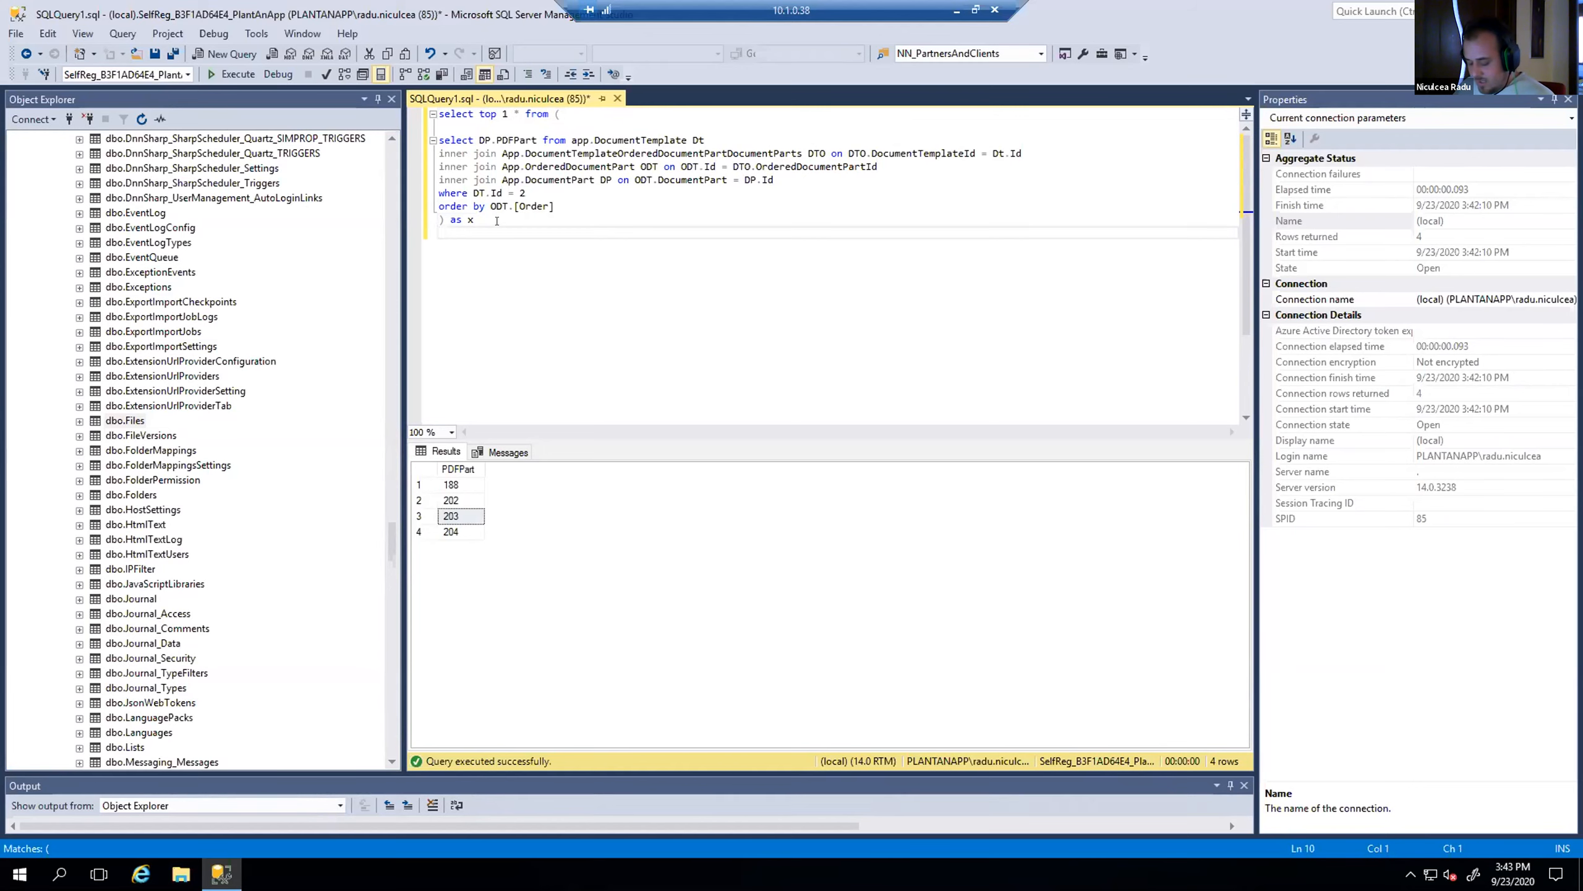
text(of)
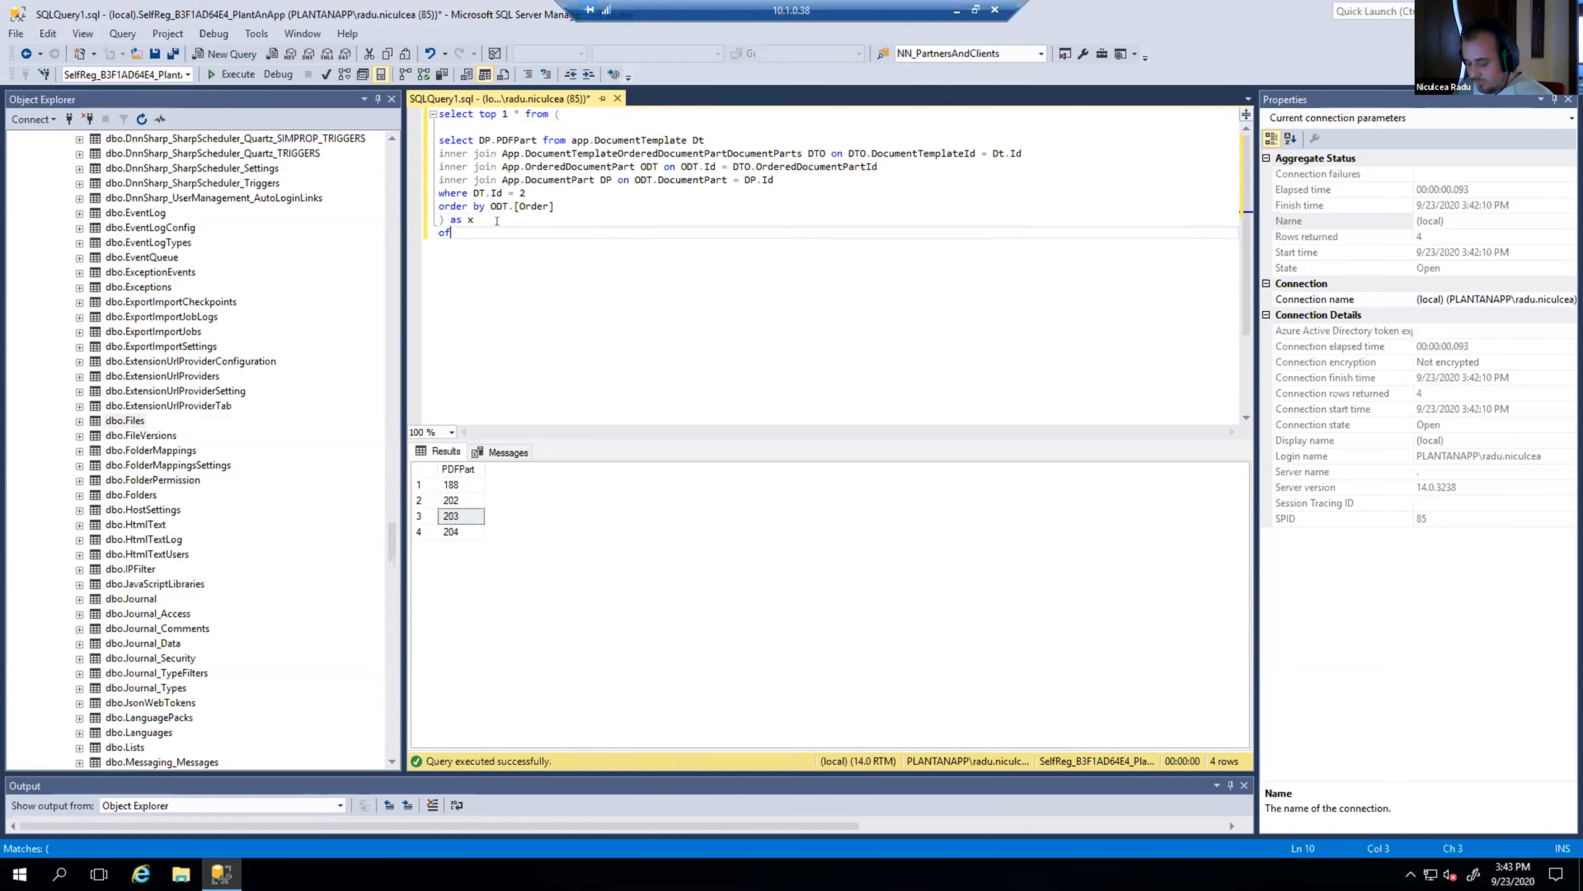
text(fset )
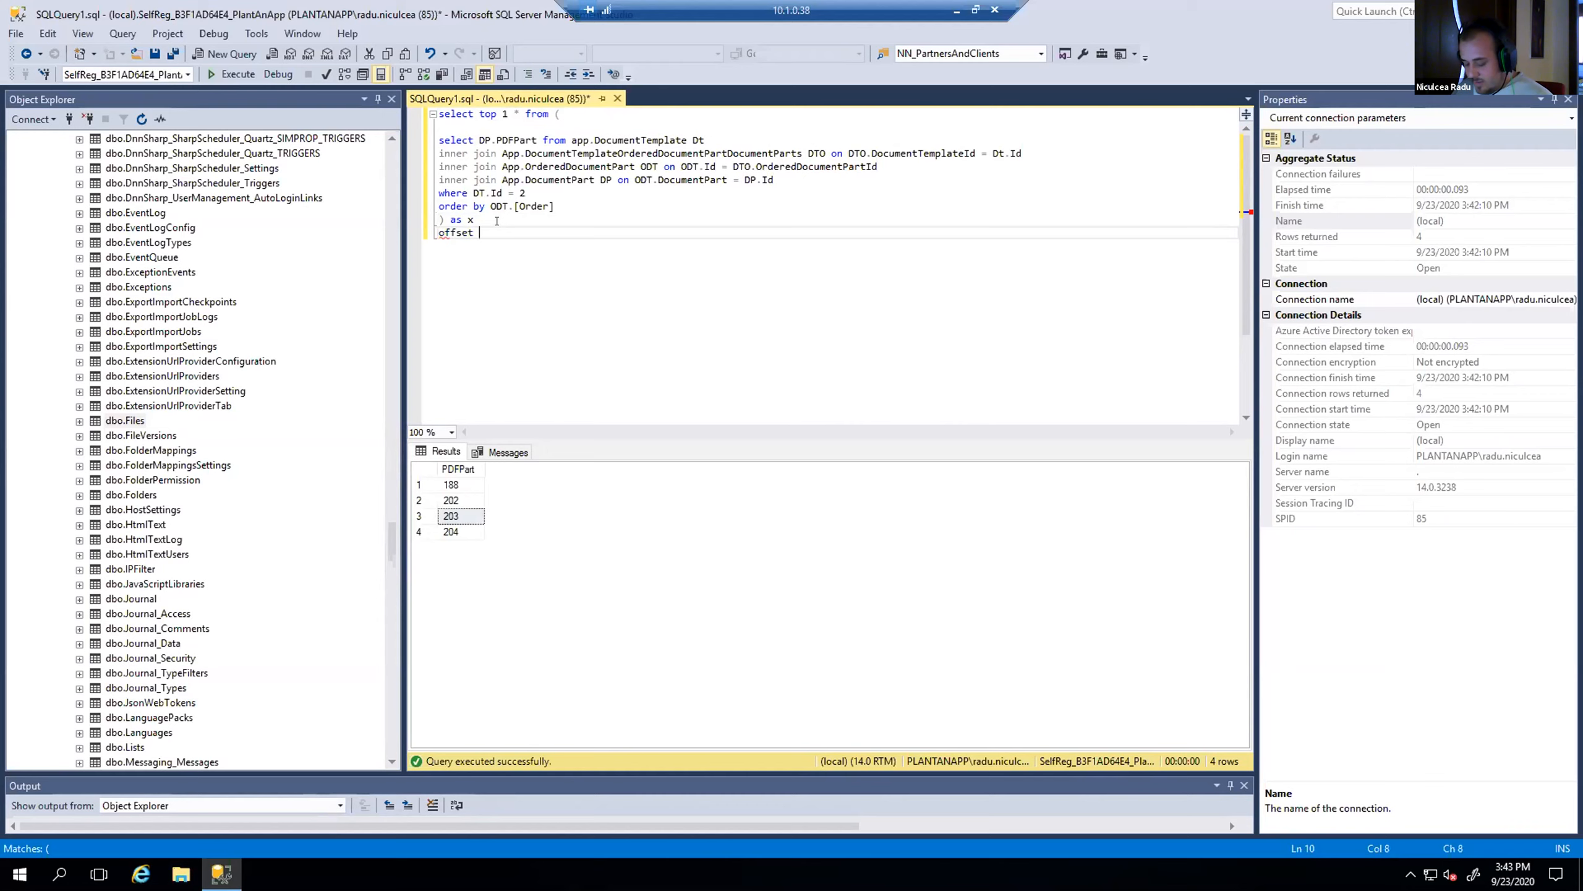
text(0 rowe)
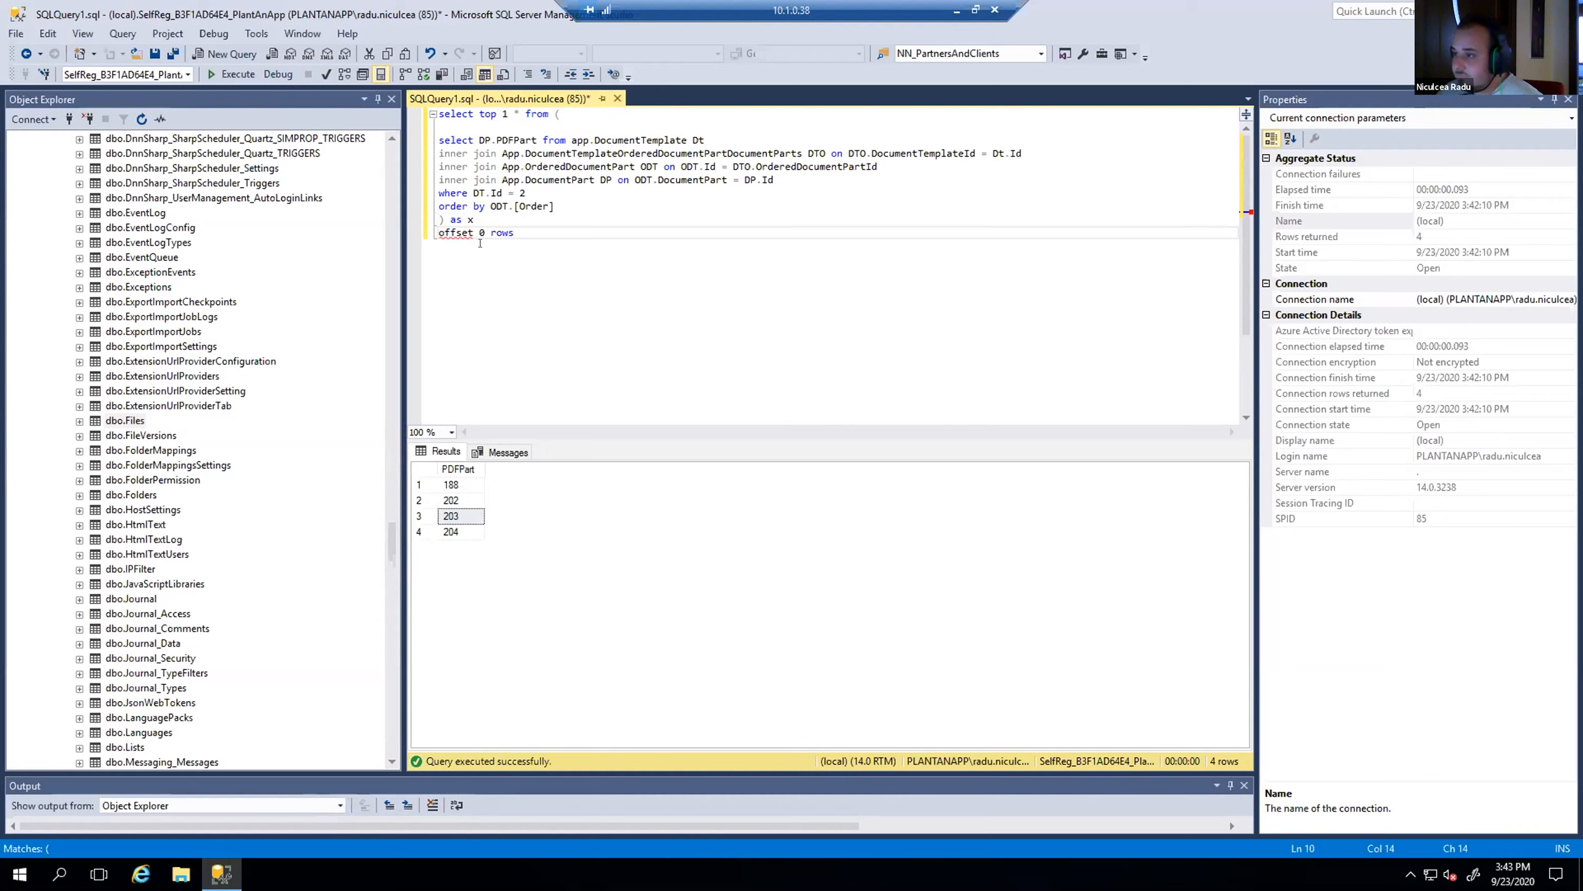
Try to add an outer order by clause between the subquery alias and the offset clause.
click(498, 219)
key(Return)
text(order by)
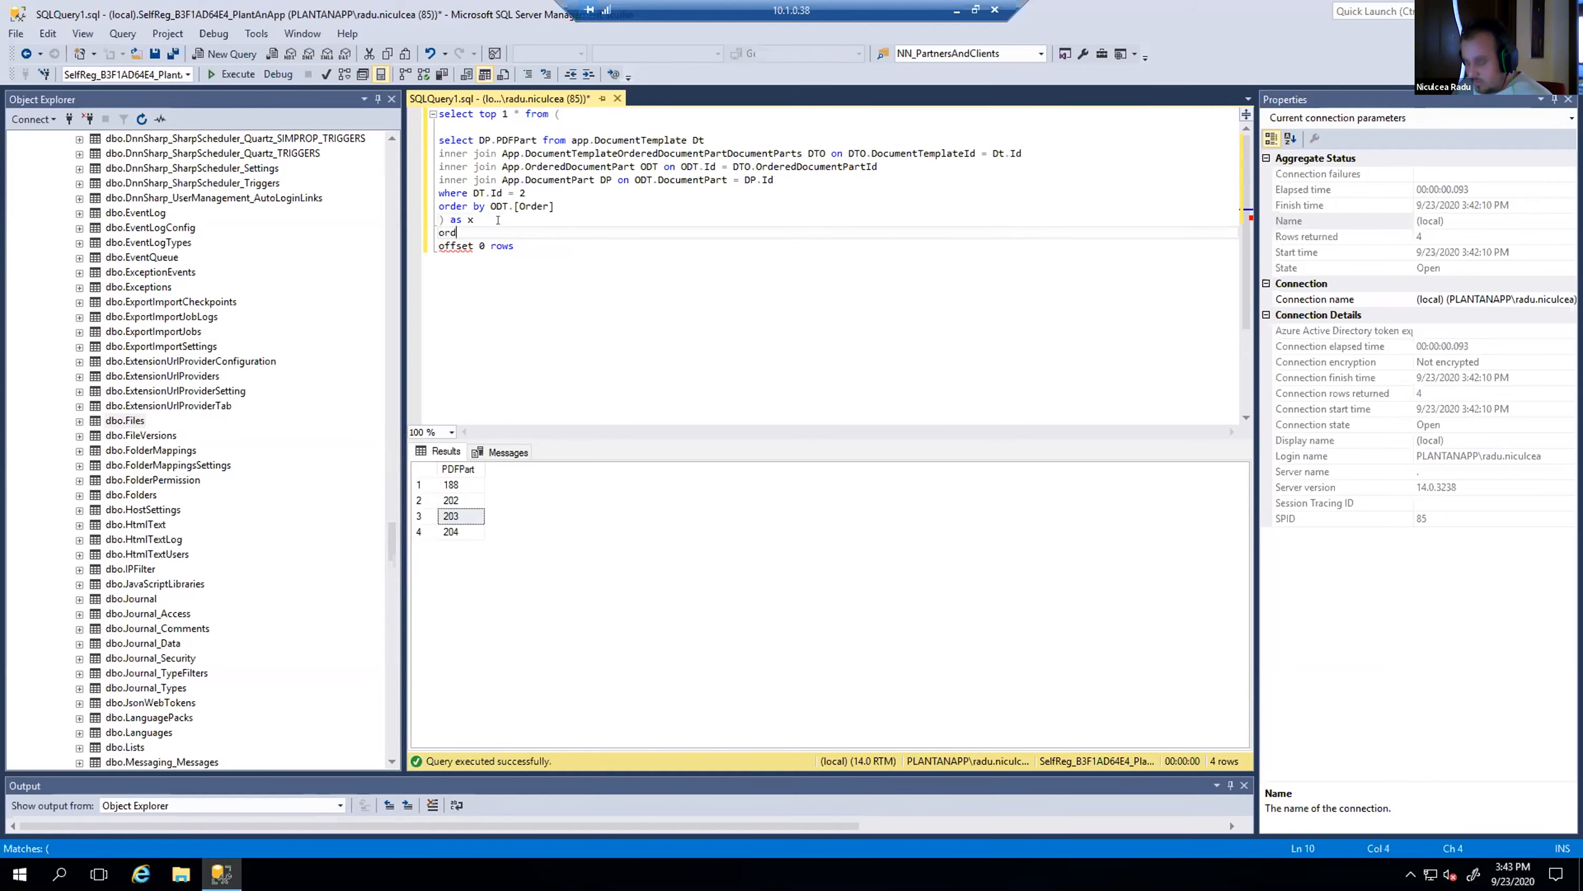
click(478, 140)
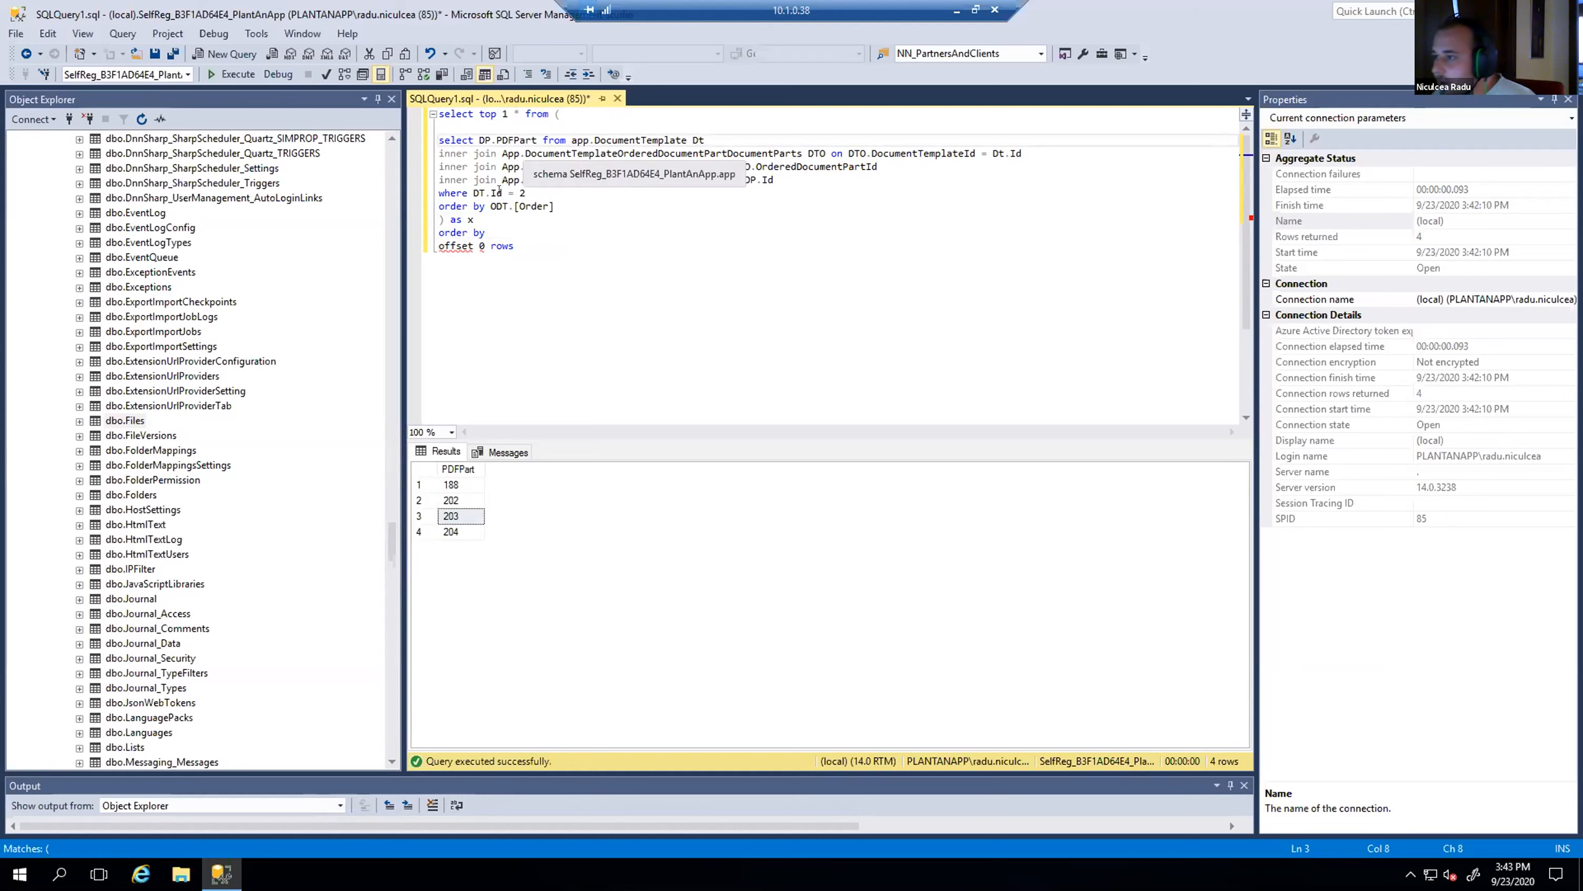
drag(490, 206, 555, 206)
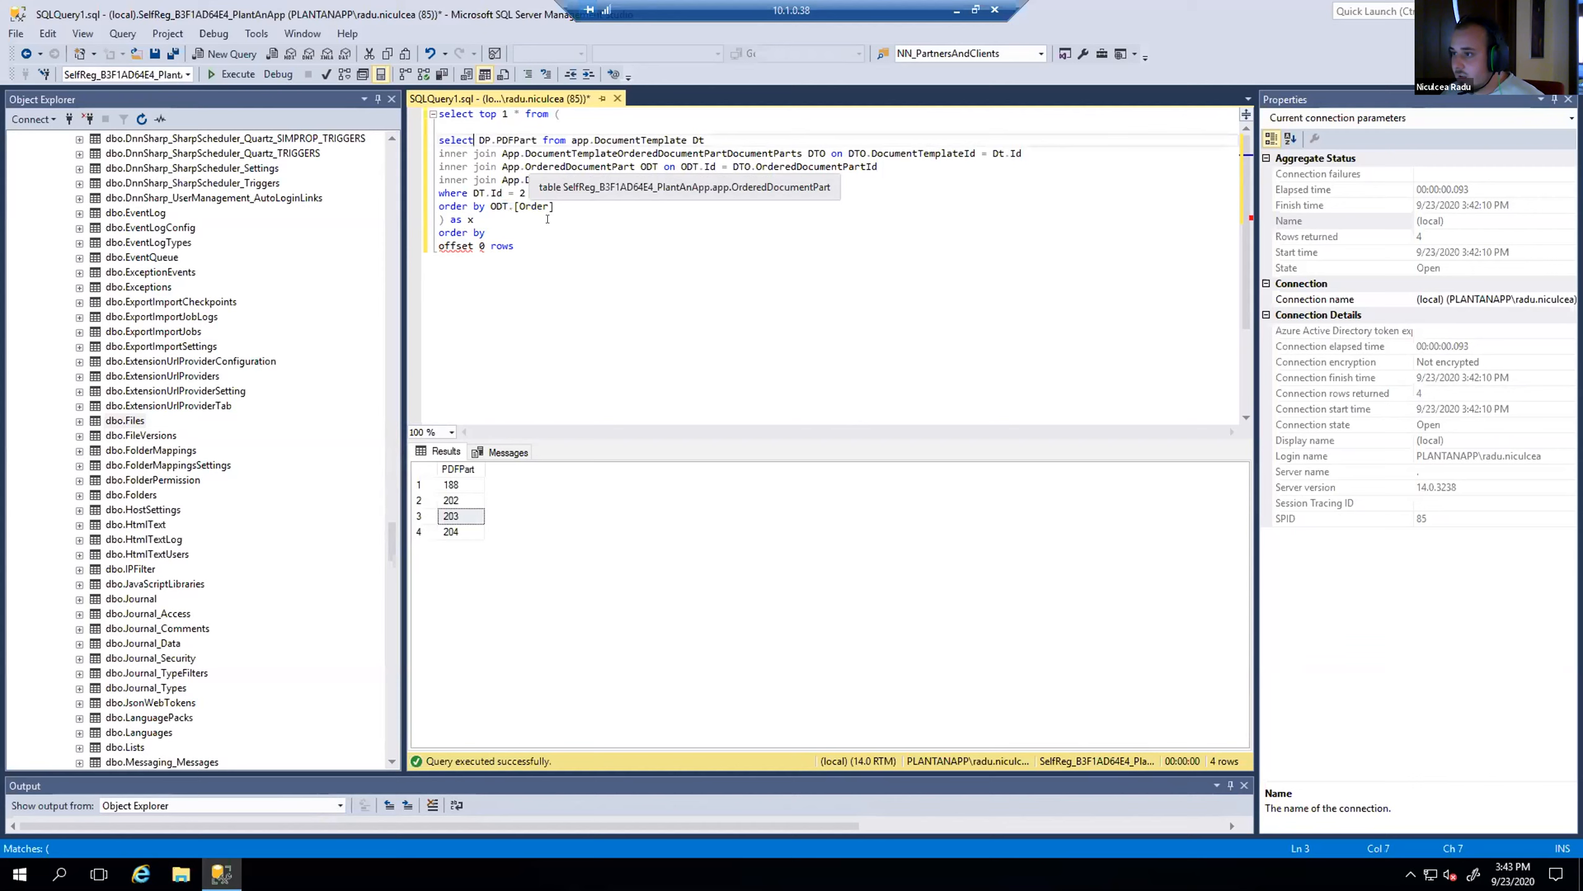
Move the offset 0 rows clause inside the subquery, directly below order by ODT.[Order].
click(522, 241)
key(shift+Home)
key(ctrl+c)
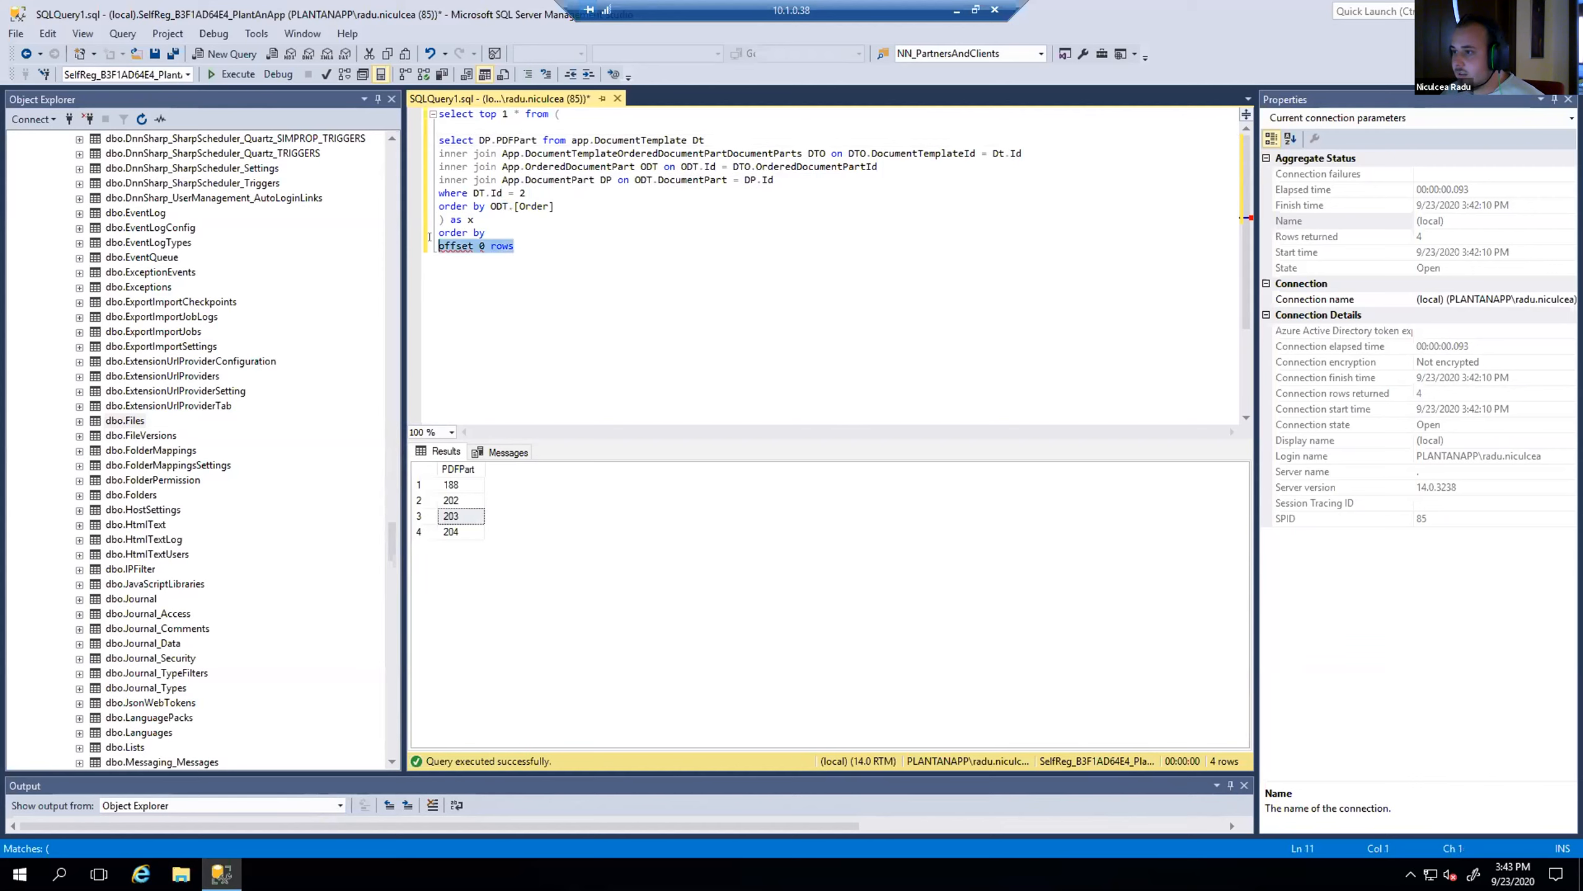
key(BackSpace)
click(552, 207)
key(Return)
key(ctrl+v)
Remove the unfinished outer order by line and insert a blank line before the subquery's closing parenthesis.
click(523, 246)
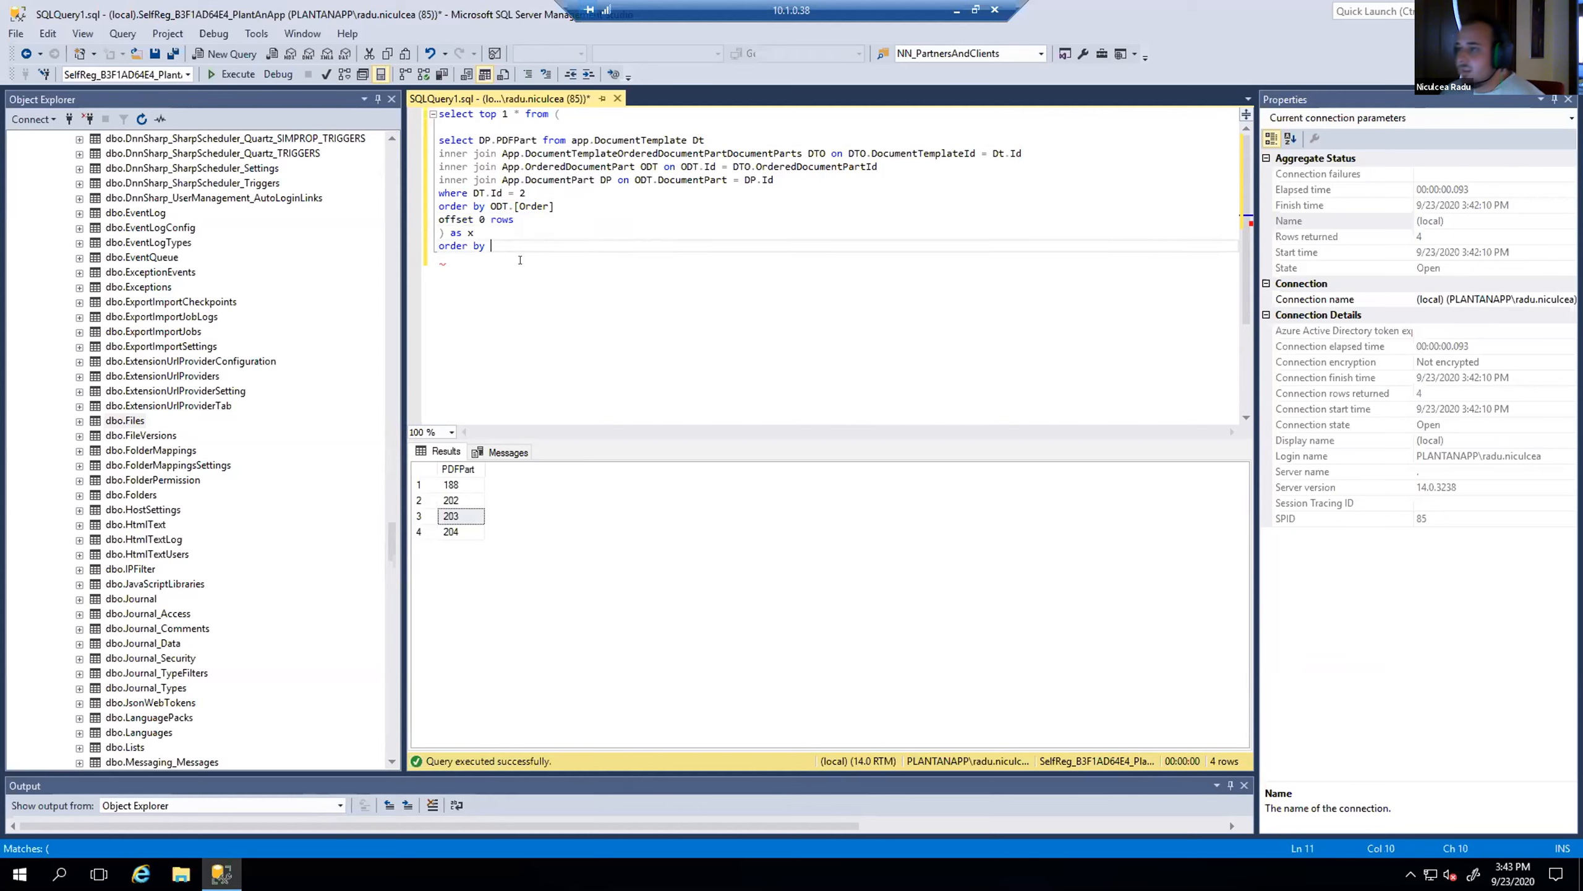
key(shift+Home)
key(BackSpace)
key(Up)
key(Return)
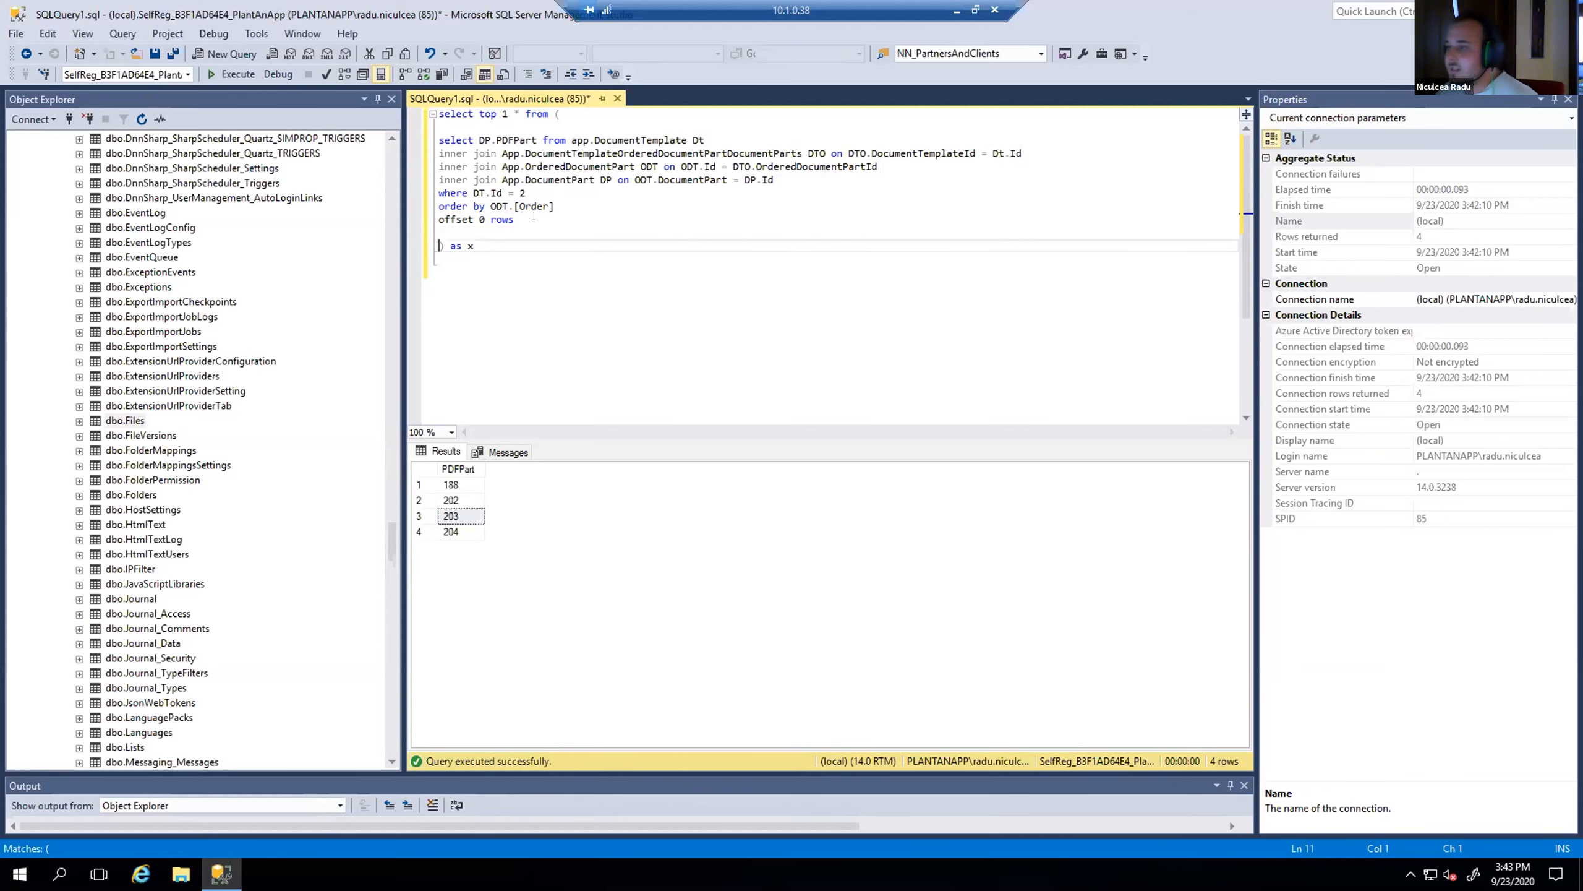
Execute only the inner query with offset 0, and execute it again with the offset set to 1 row.
drag(534, 216, 420, 130)
click(236, 74)
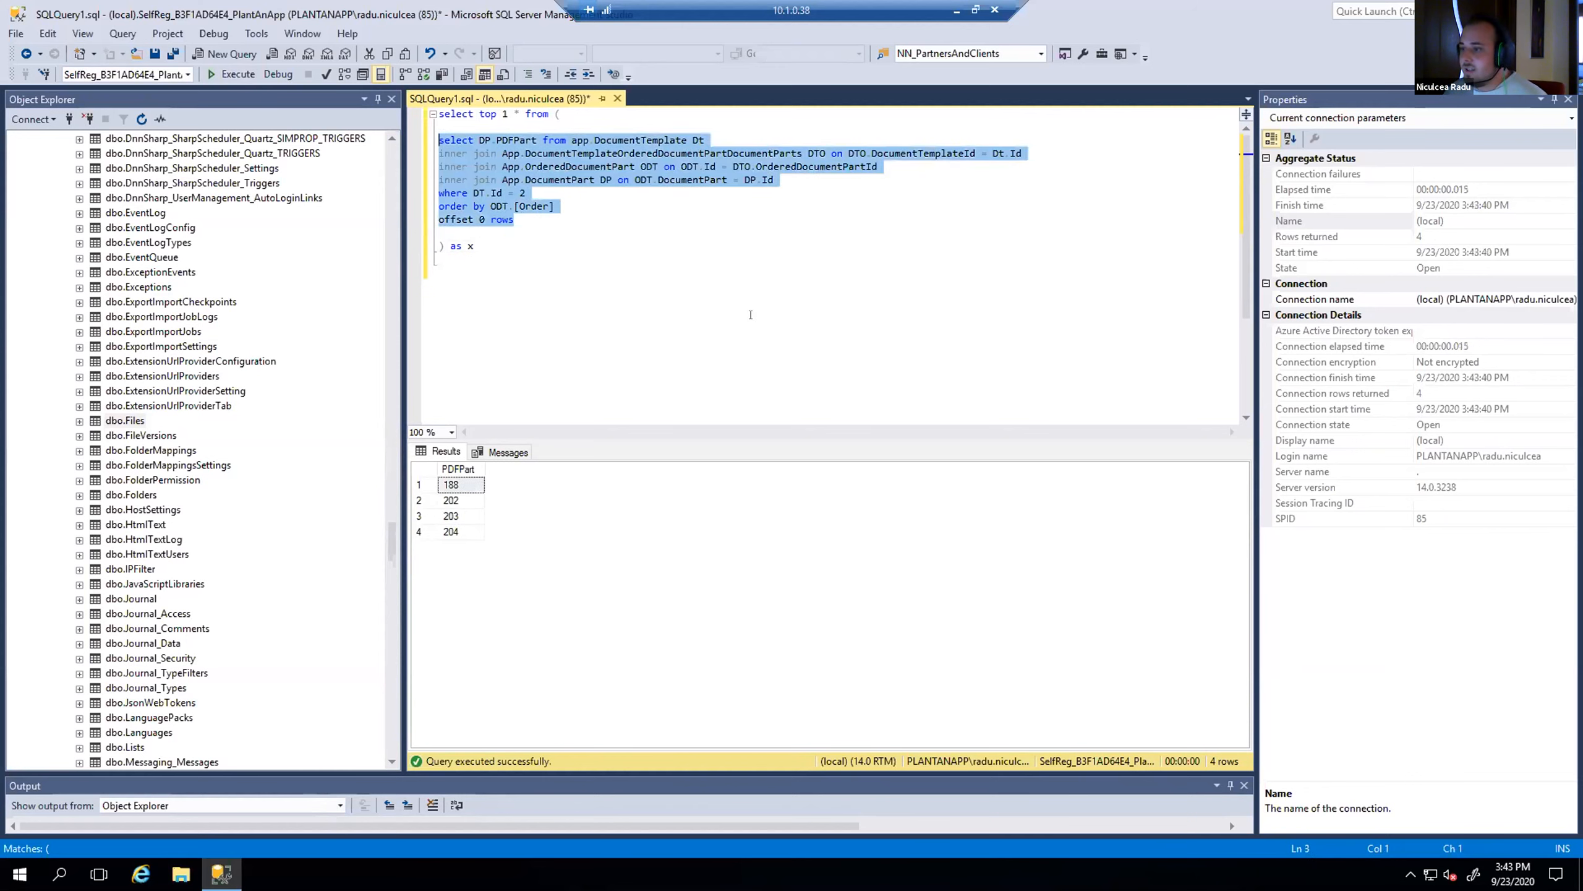
click(484, 219)
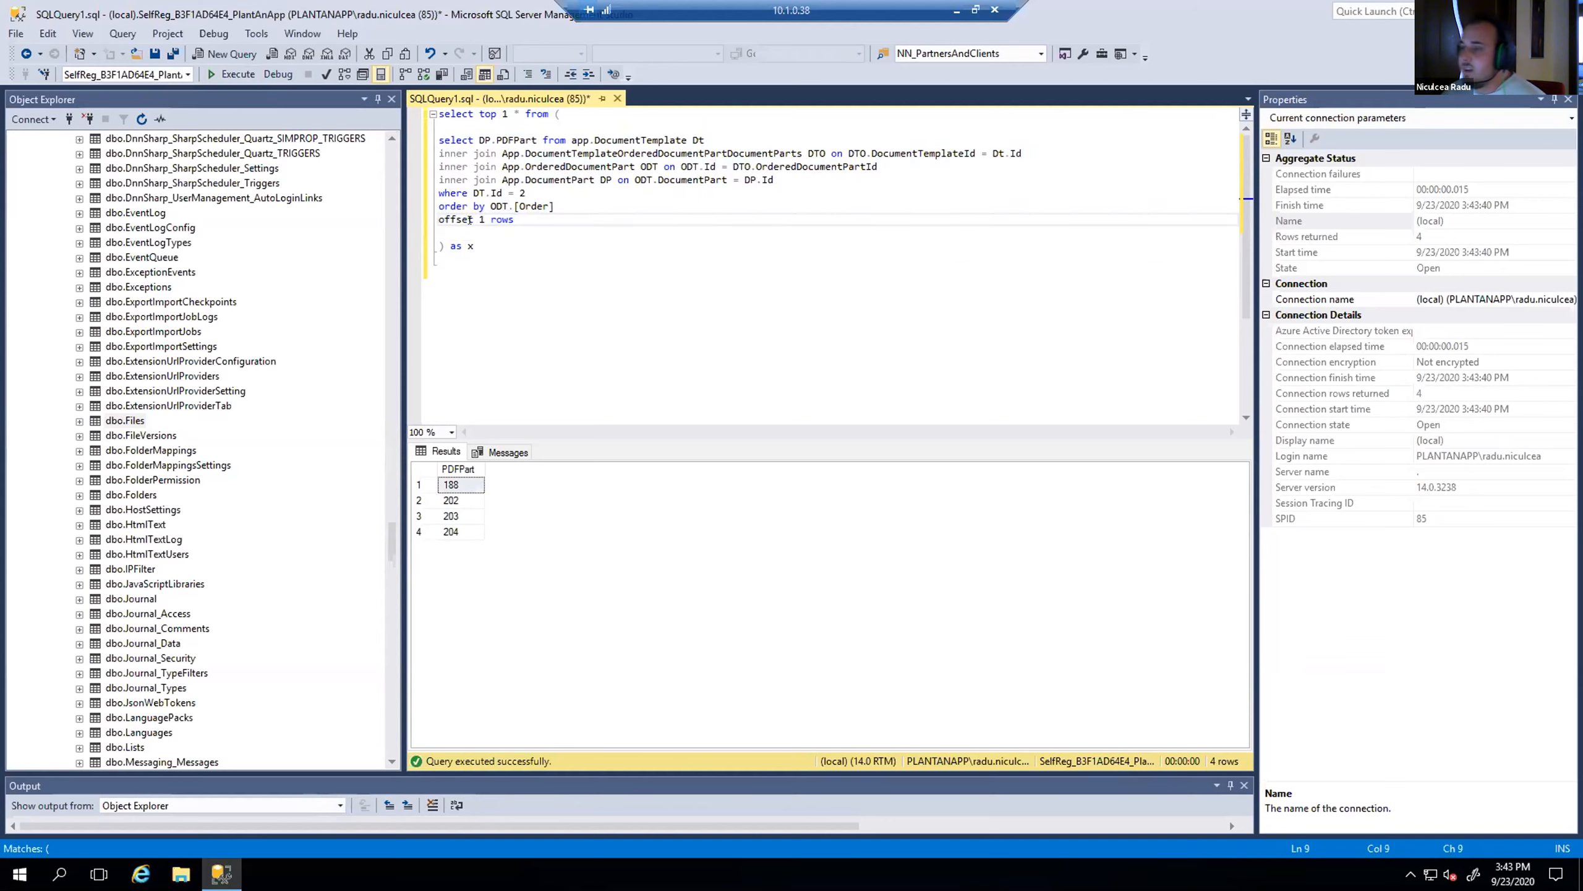
click(236, 74)
drag(515, 220, 439, 140)
click(231, 74)
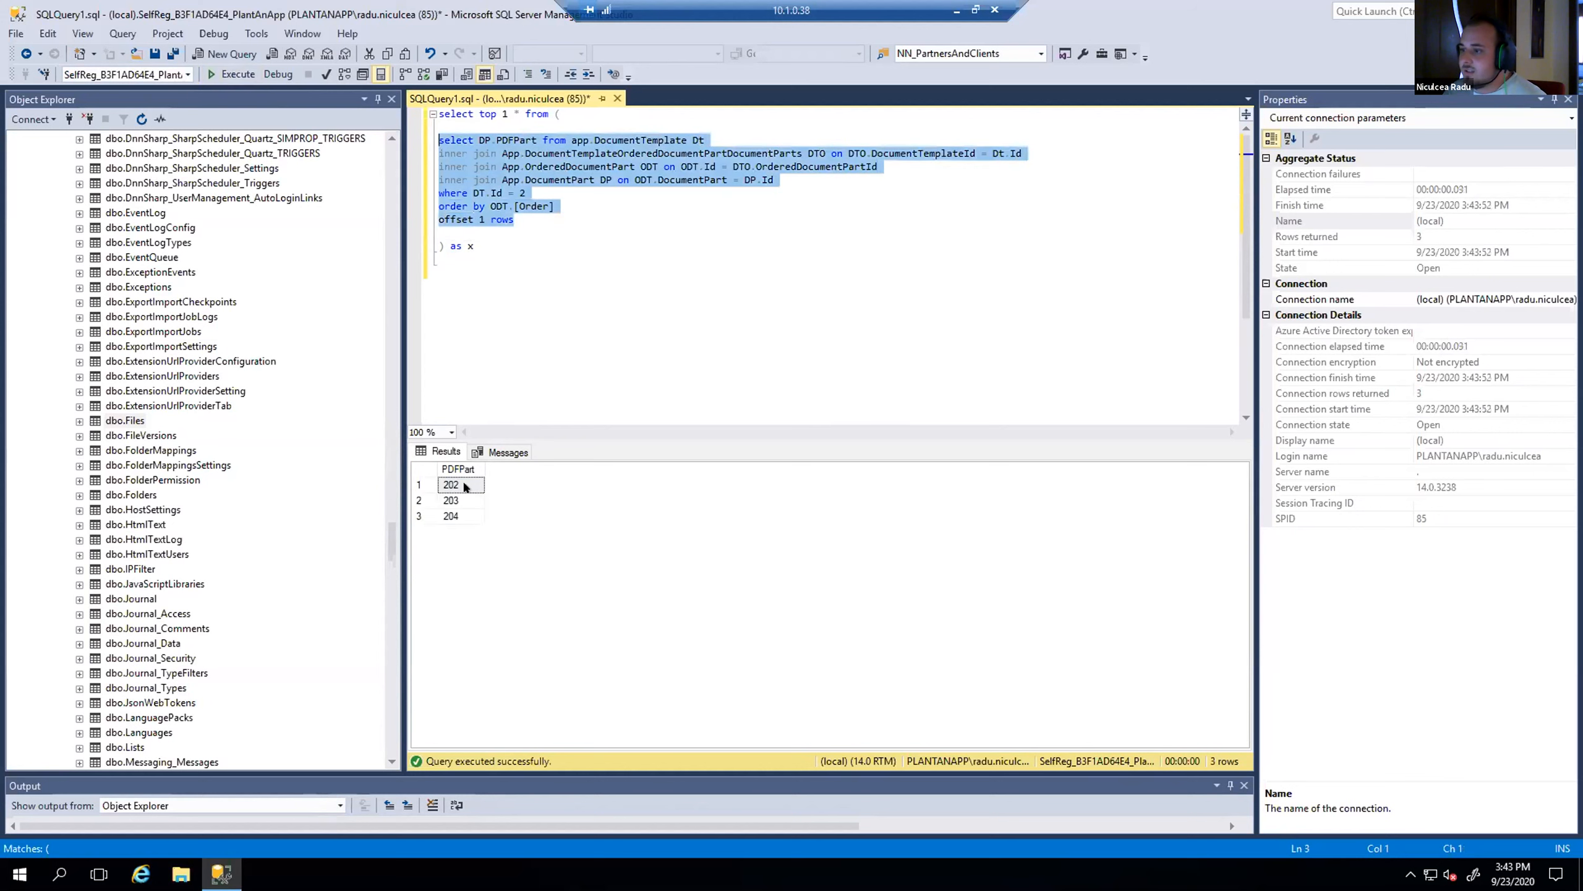
Set the inner query's offset to 2 rows and execute only the inner query.
double_click(482, 219)
text(3)
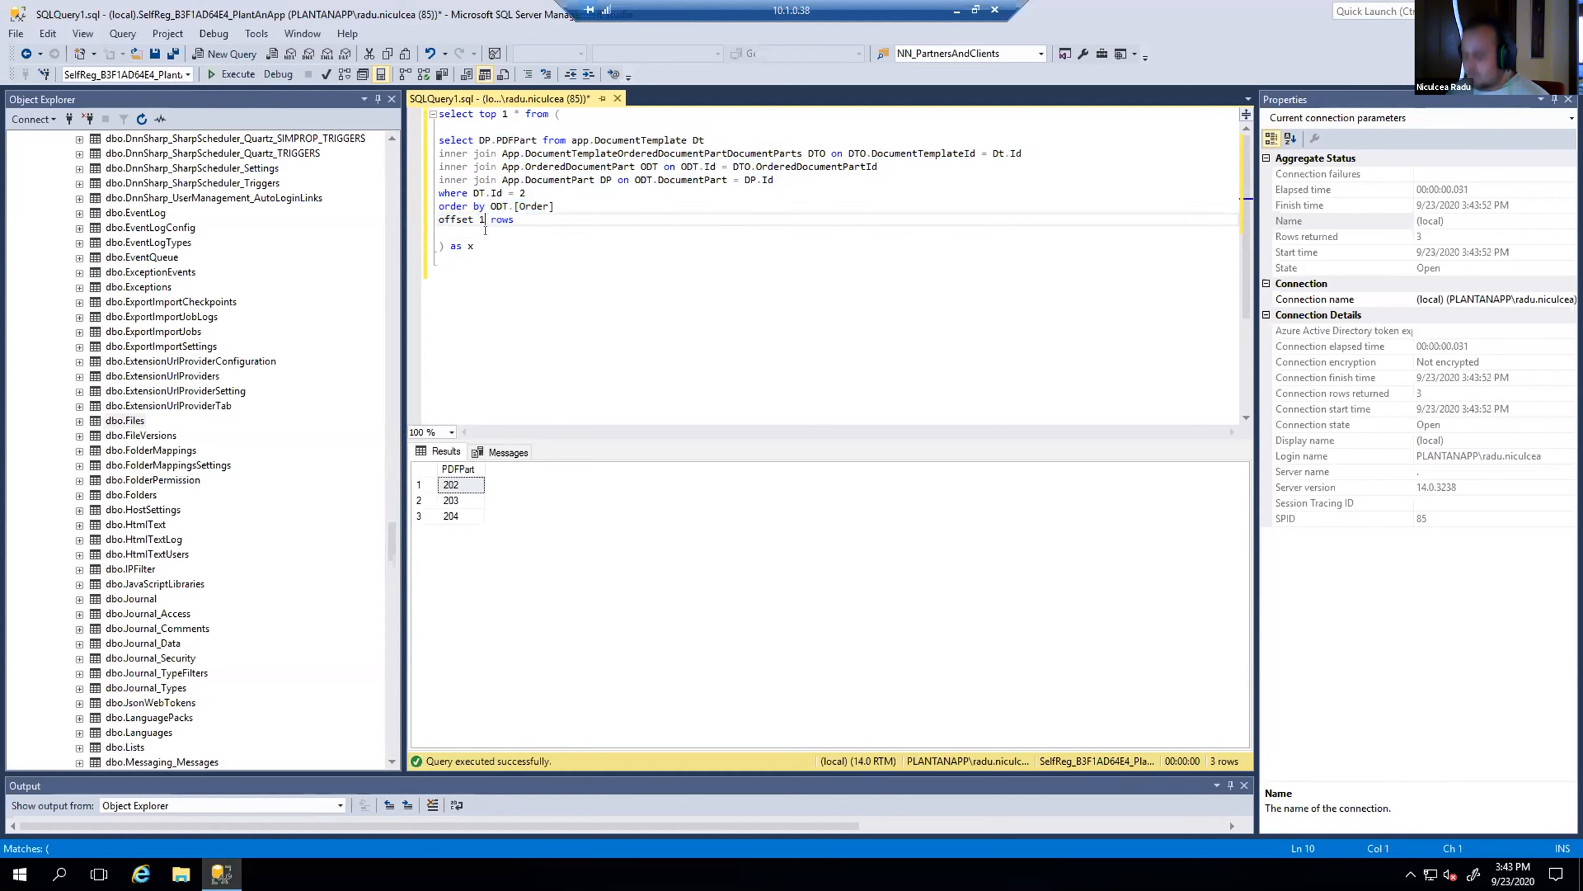
key(BackSpace)
text(2)
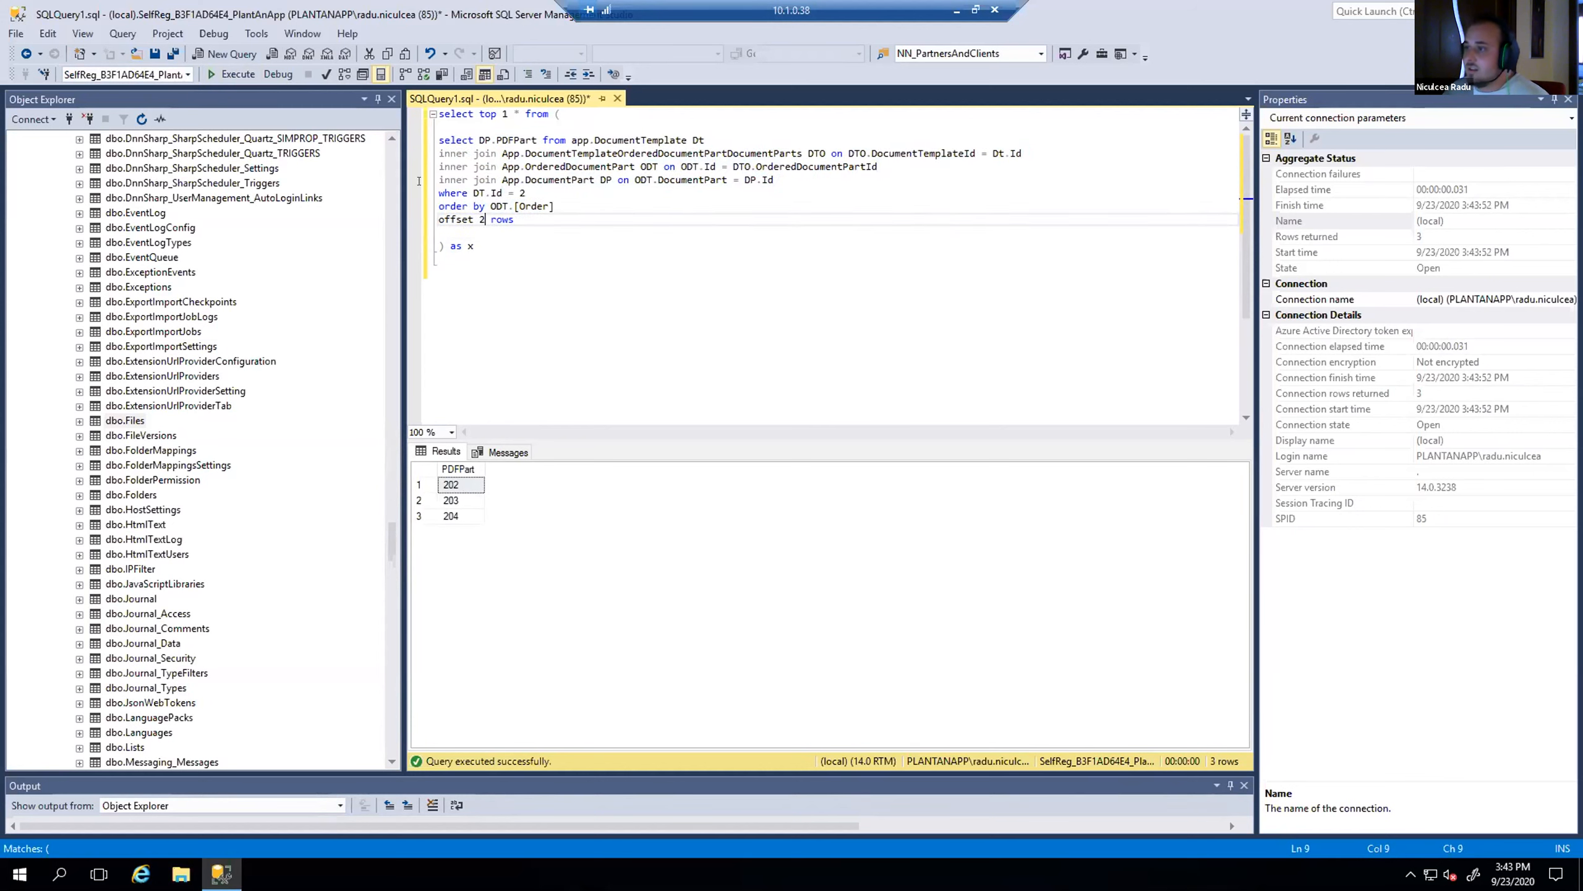
drag(513, 220, 439, 140)
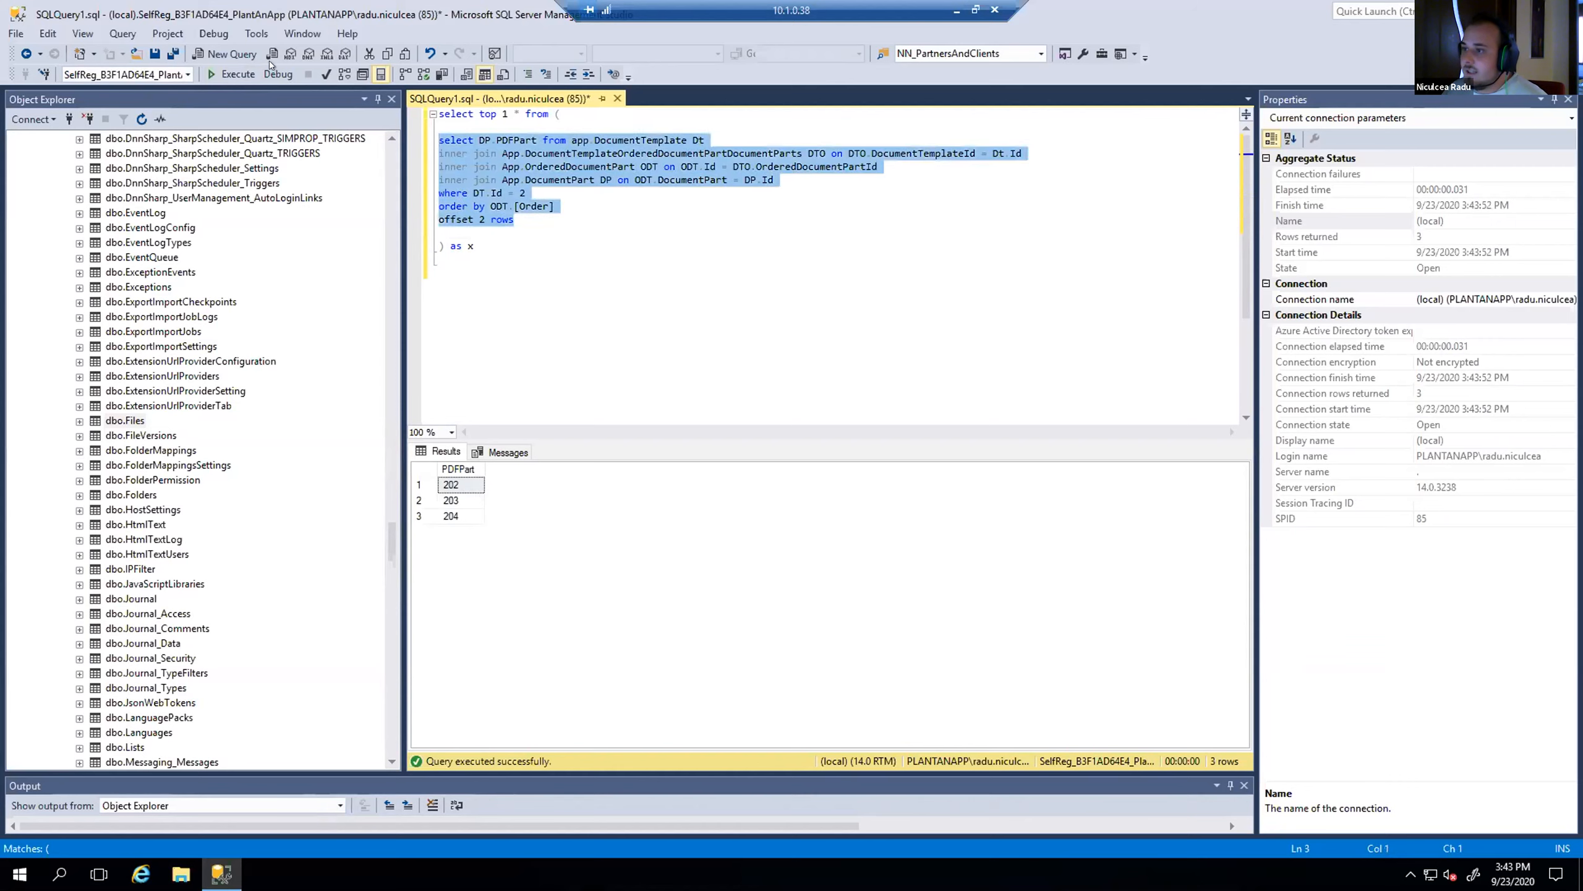
click(232, 74)
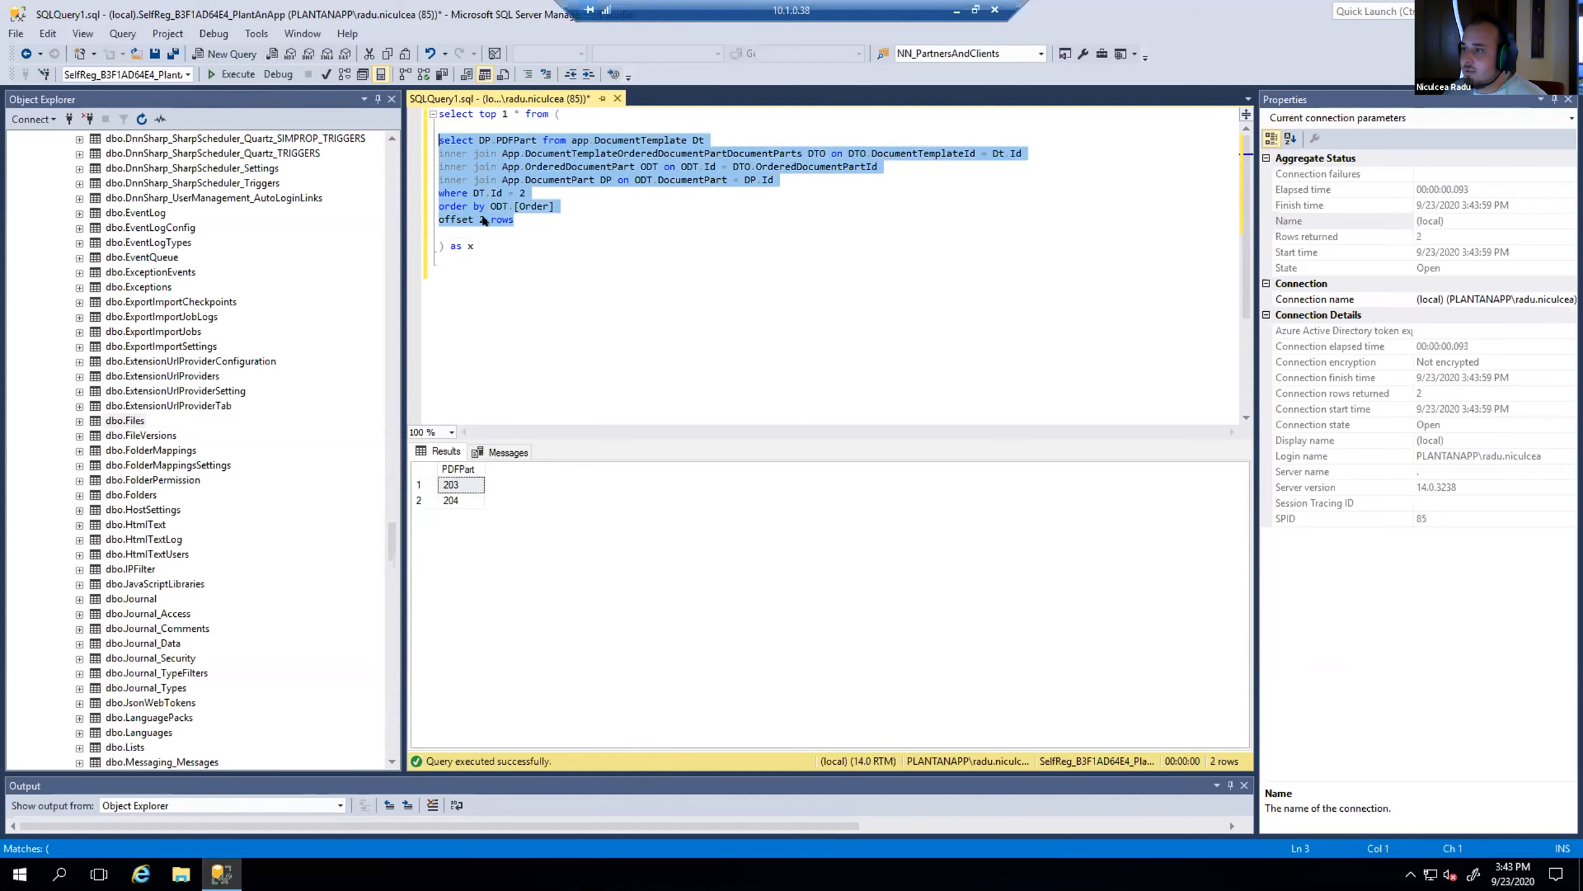
Set the subquery's offset to 0 rows and execute the complete query with its outer select top 1.
click(505, 270)
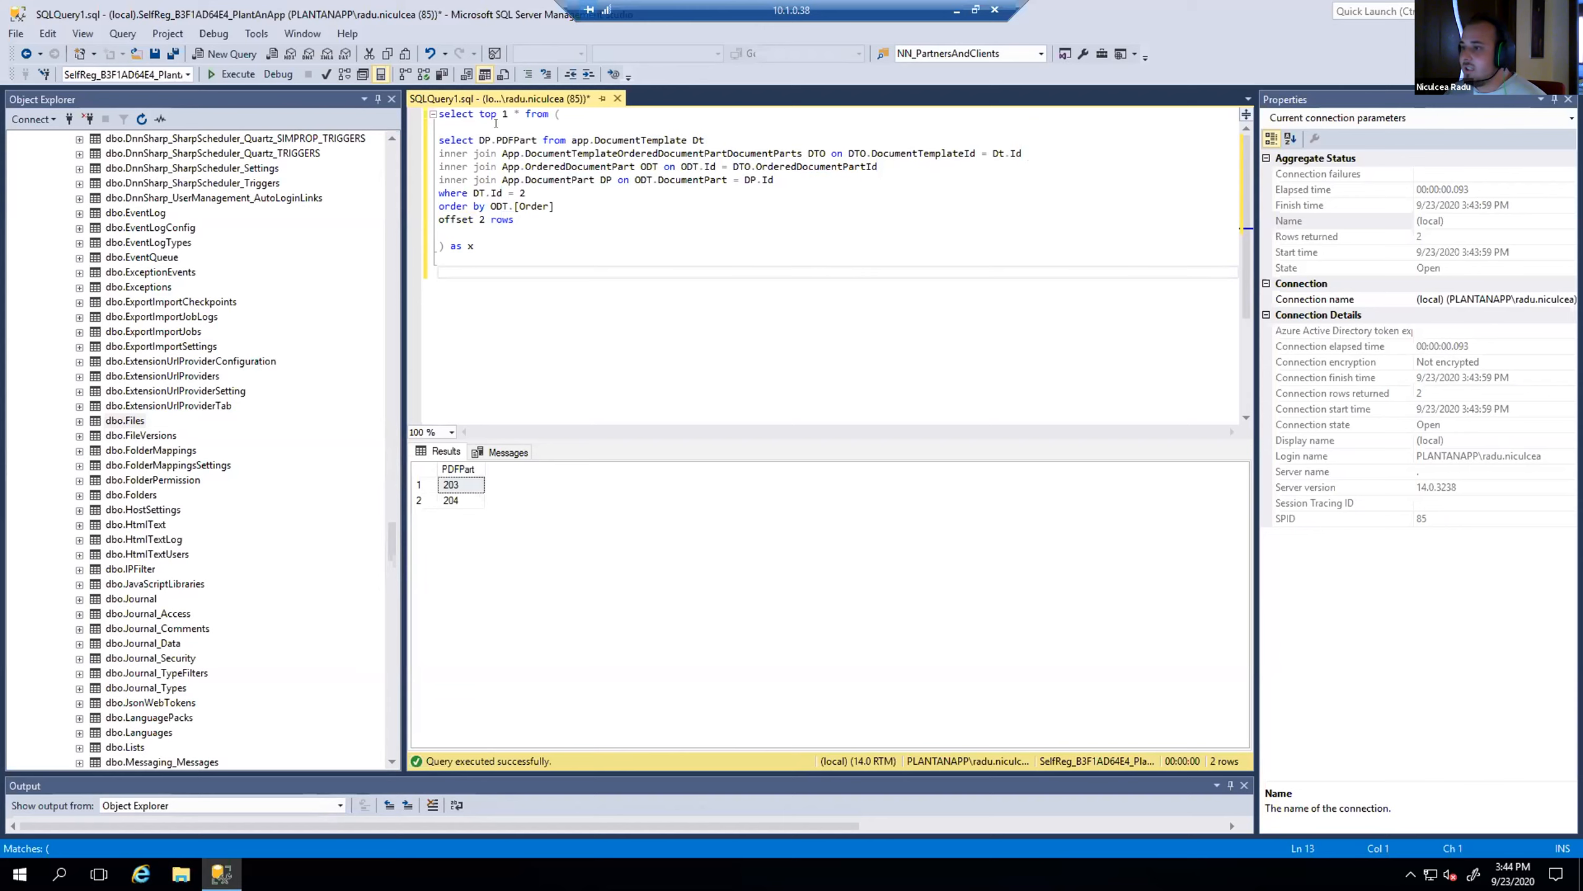
drag(439, 115, 548, 114)
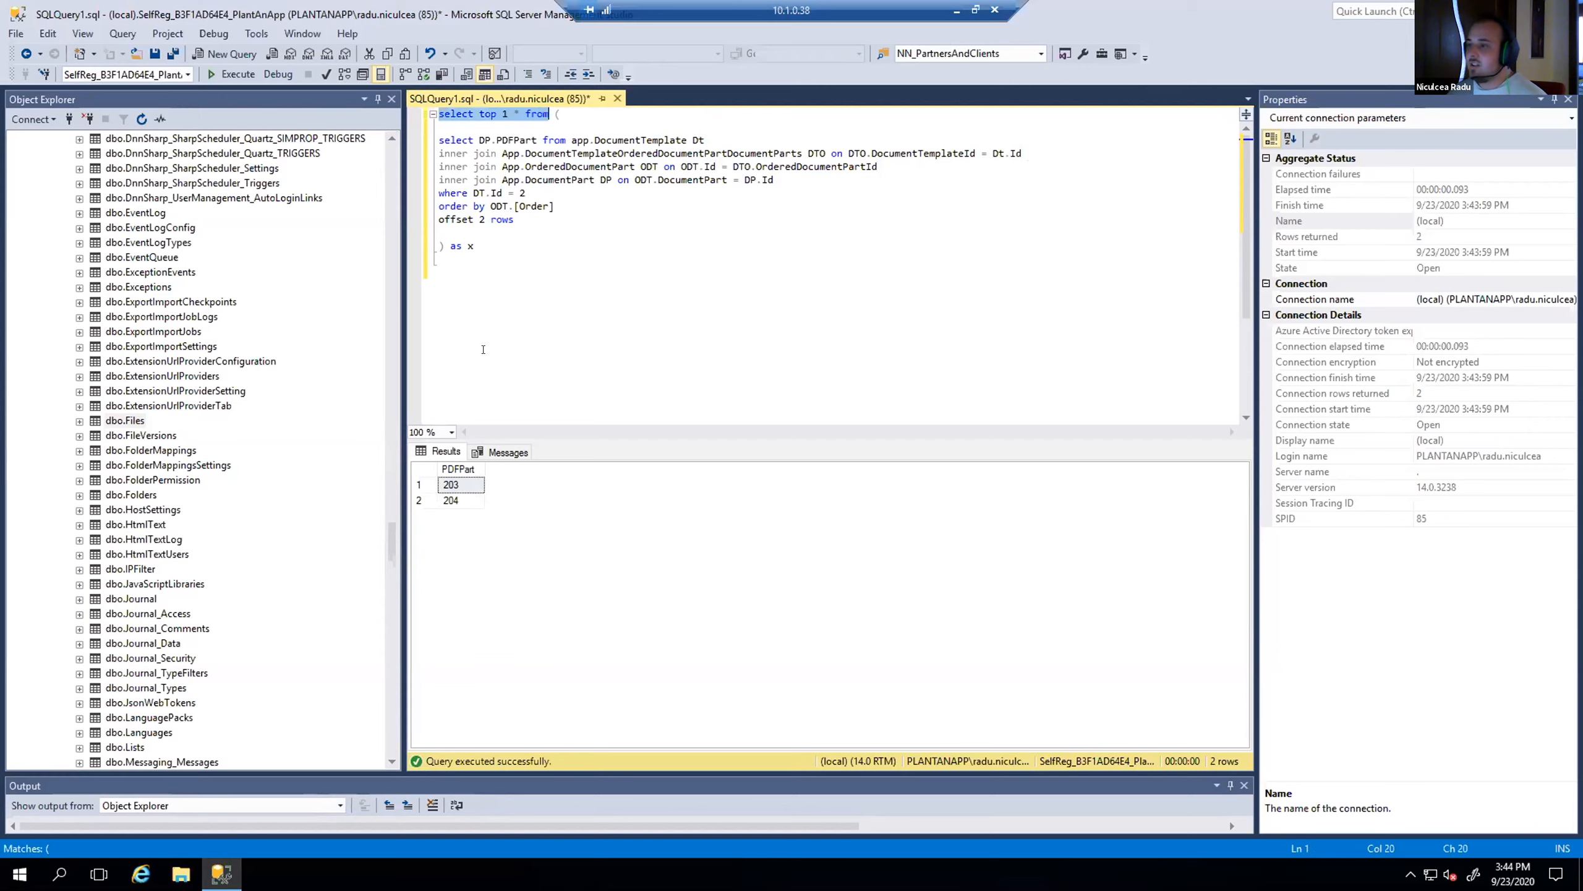
click(484, 218)
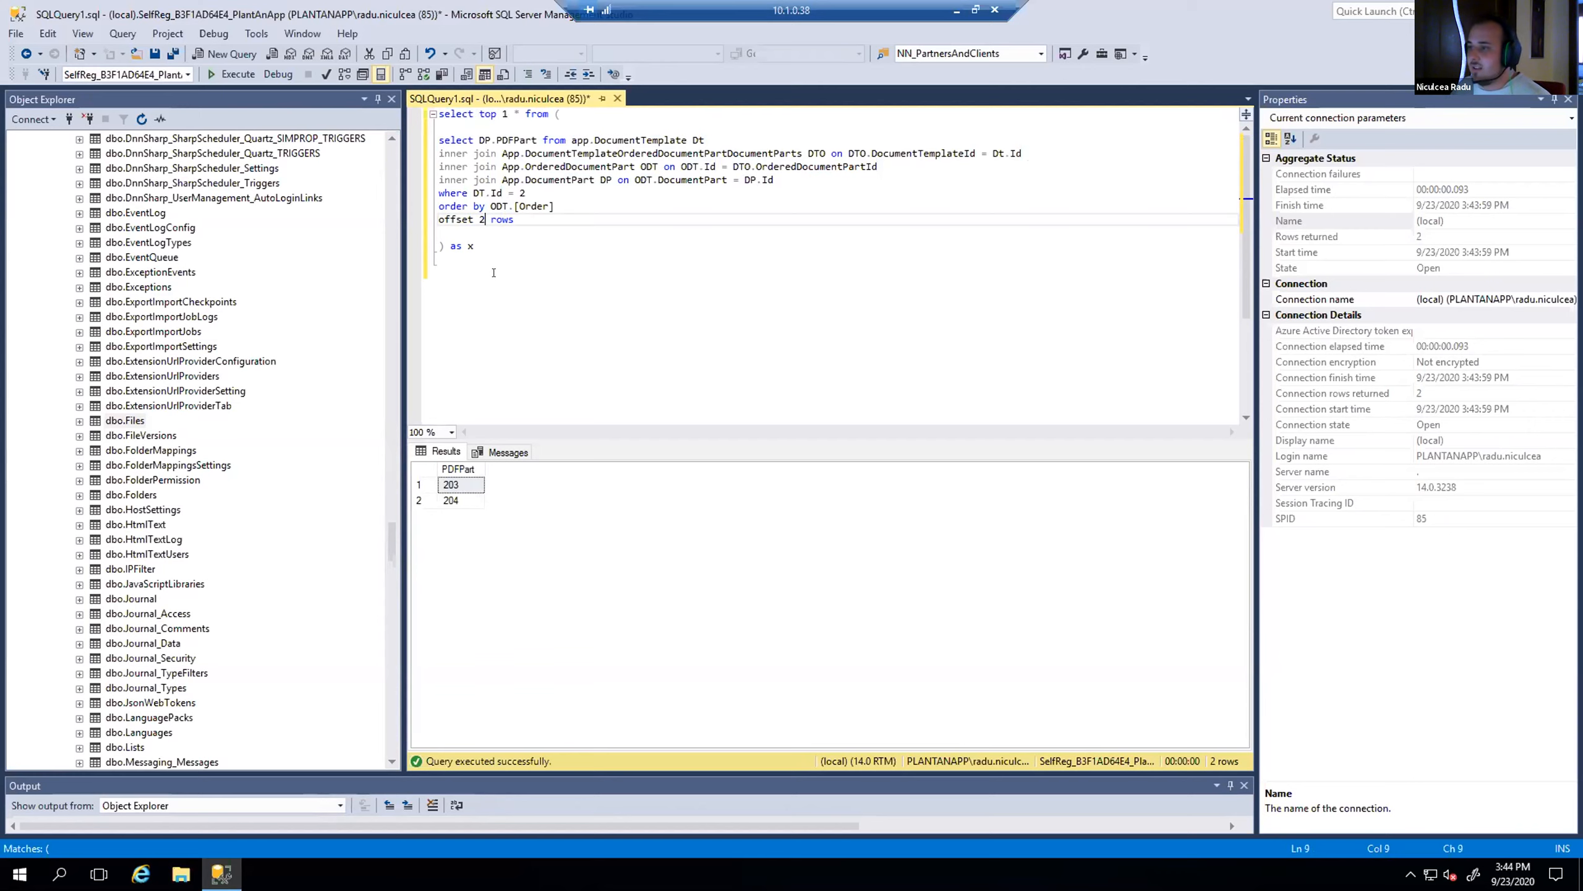
key(BackSpace)
text(0)
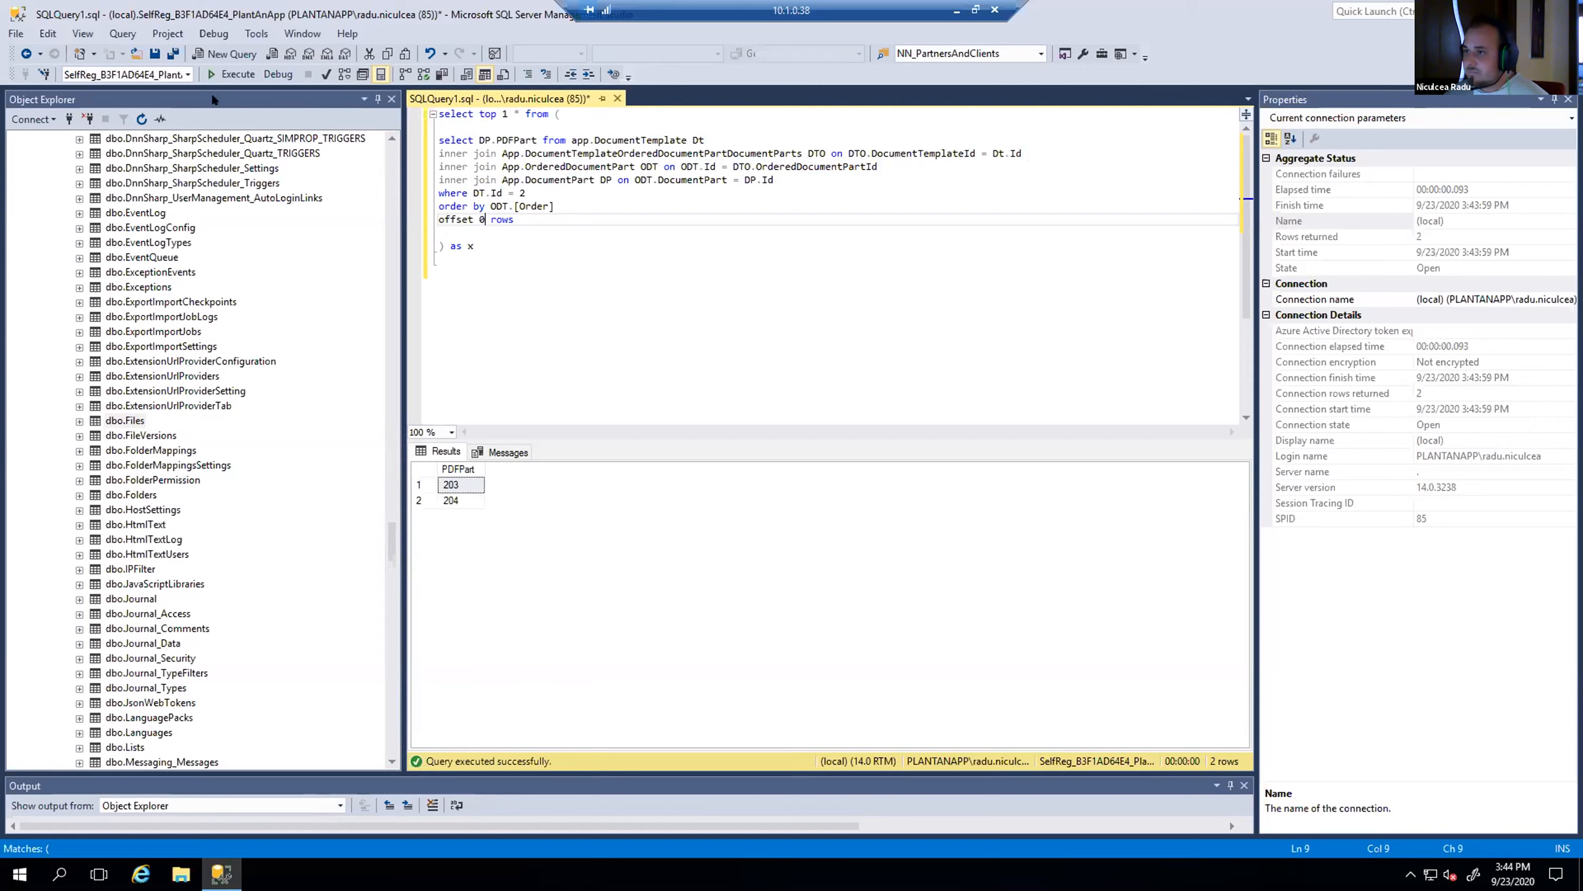
click(230, 73)
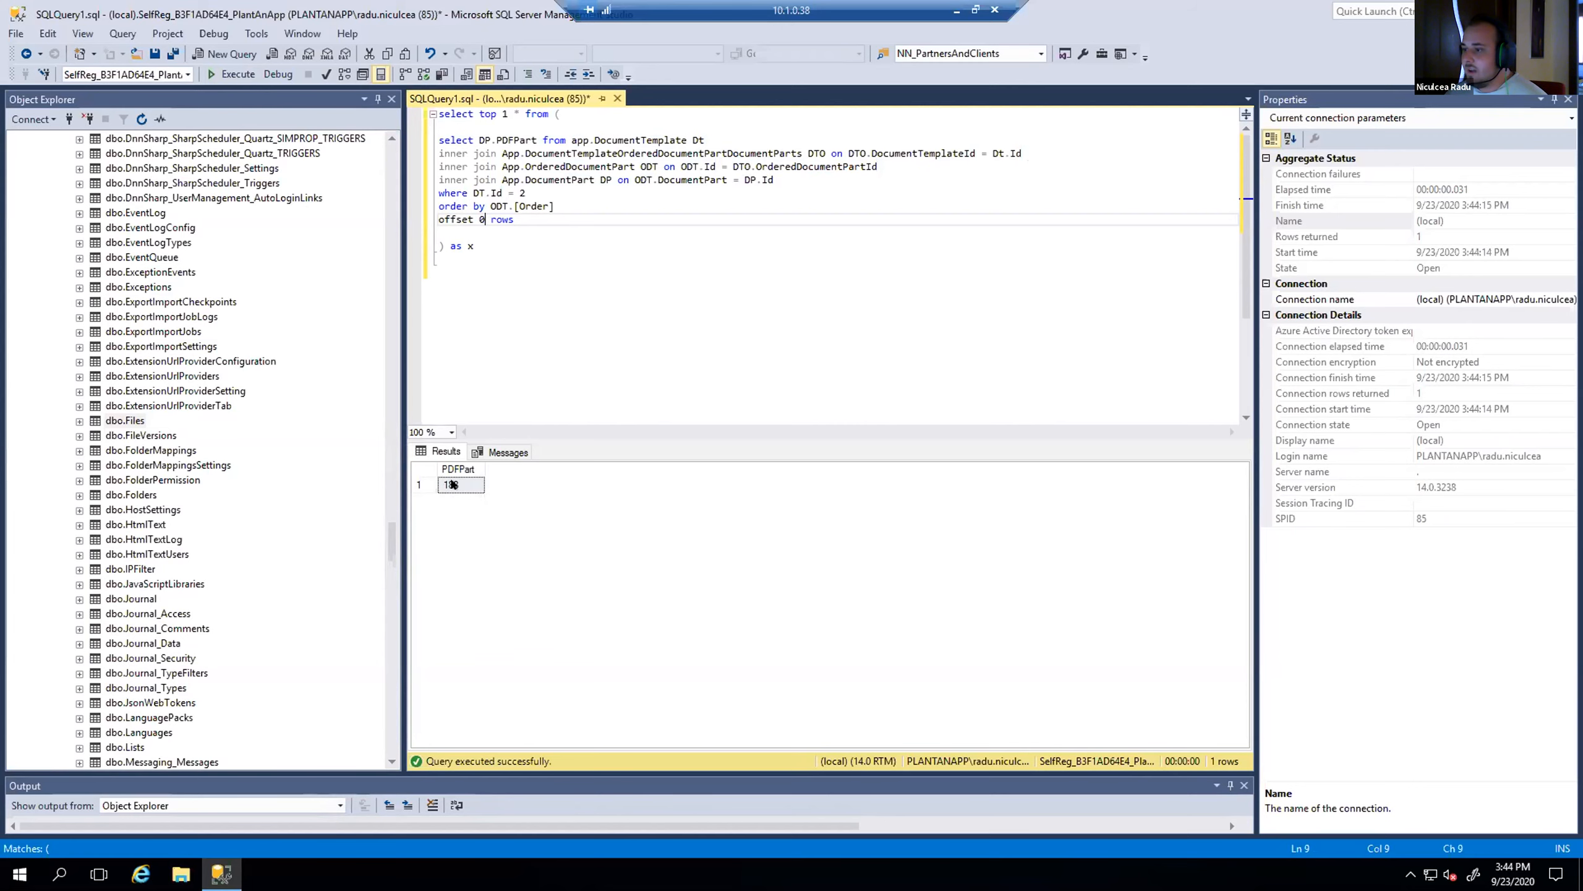
Copy the complete query text.
click(495, 274)
key(ctrl+a)
click(496, 274)
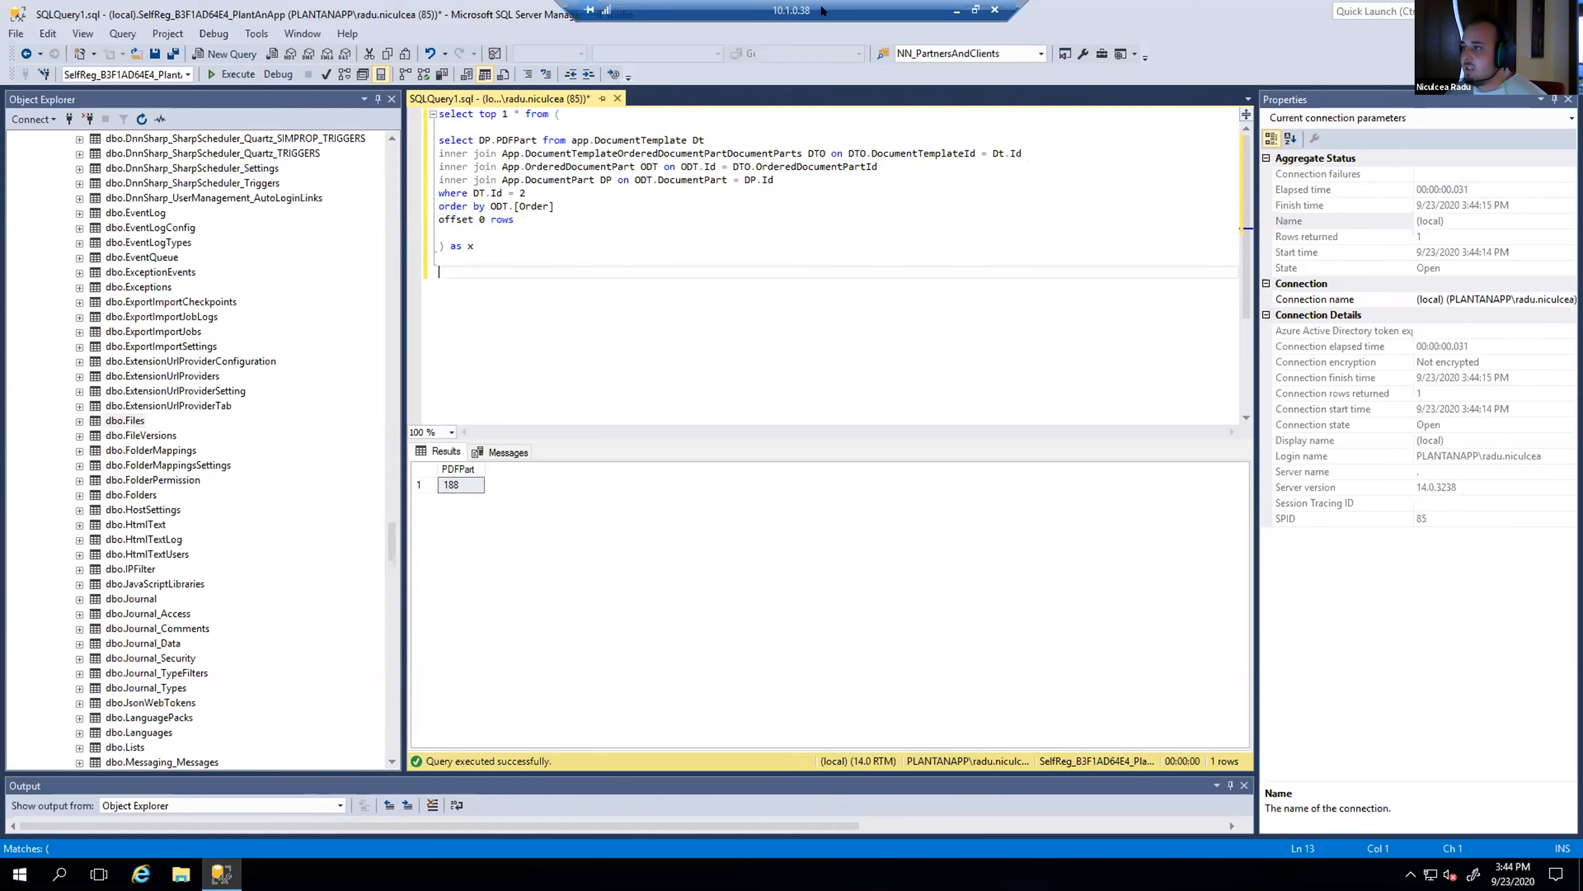
Switch to the New Workflow editor in Chrome and move the Start event further into the canvas.
key(ctrl+alt+Break)
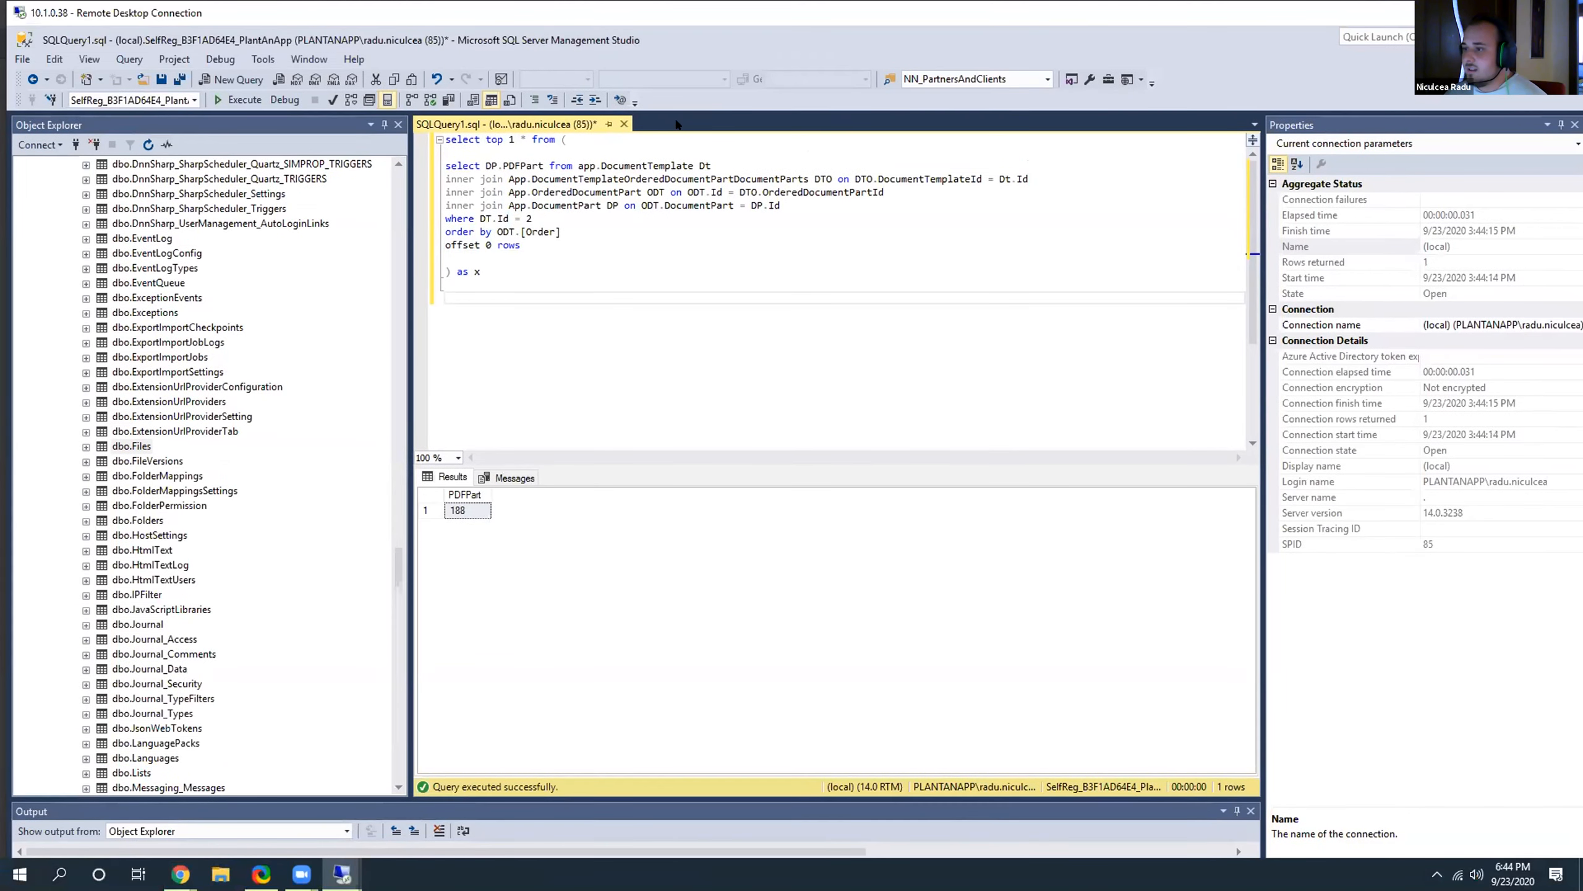
key(alt+Tab)
click(469, 94)
drag(429, 270, 546, 362)
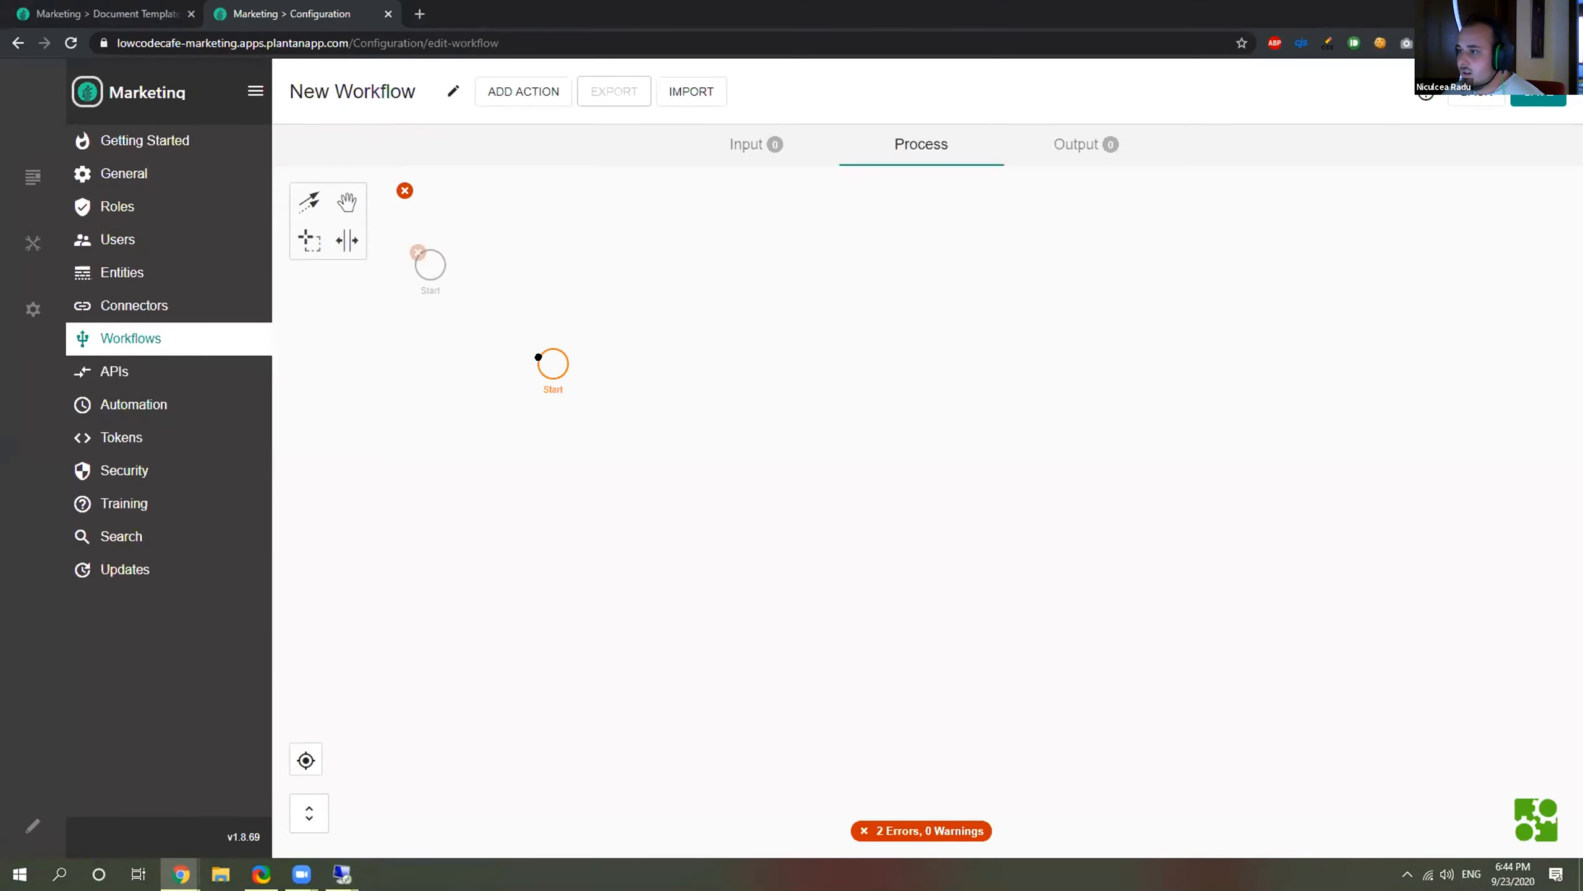
Add a workflow input parameter named Start and set its type to Number.
click(755, 153)
click(351, 258)
text(Start)
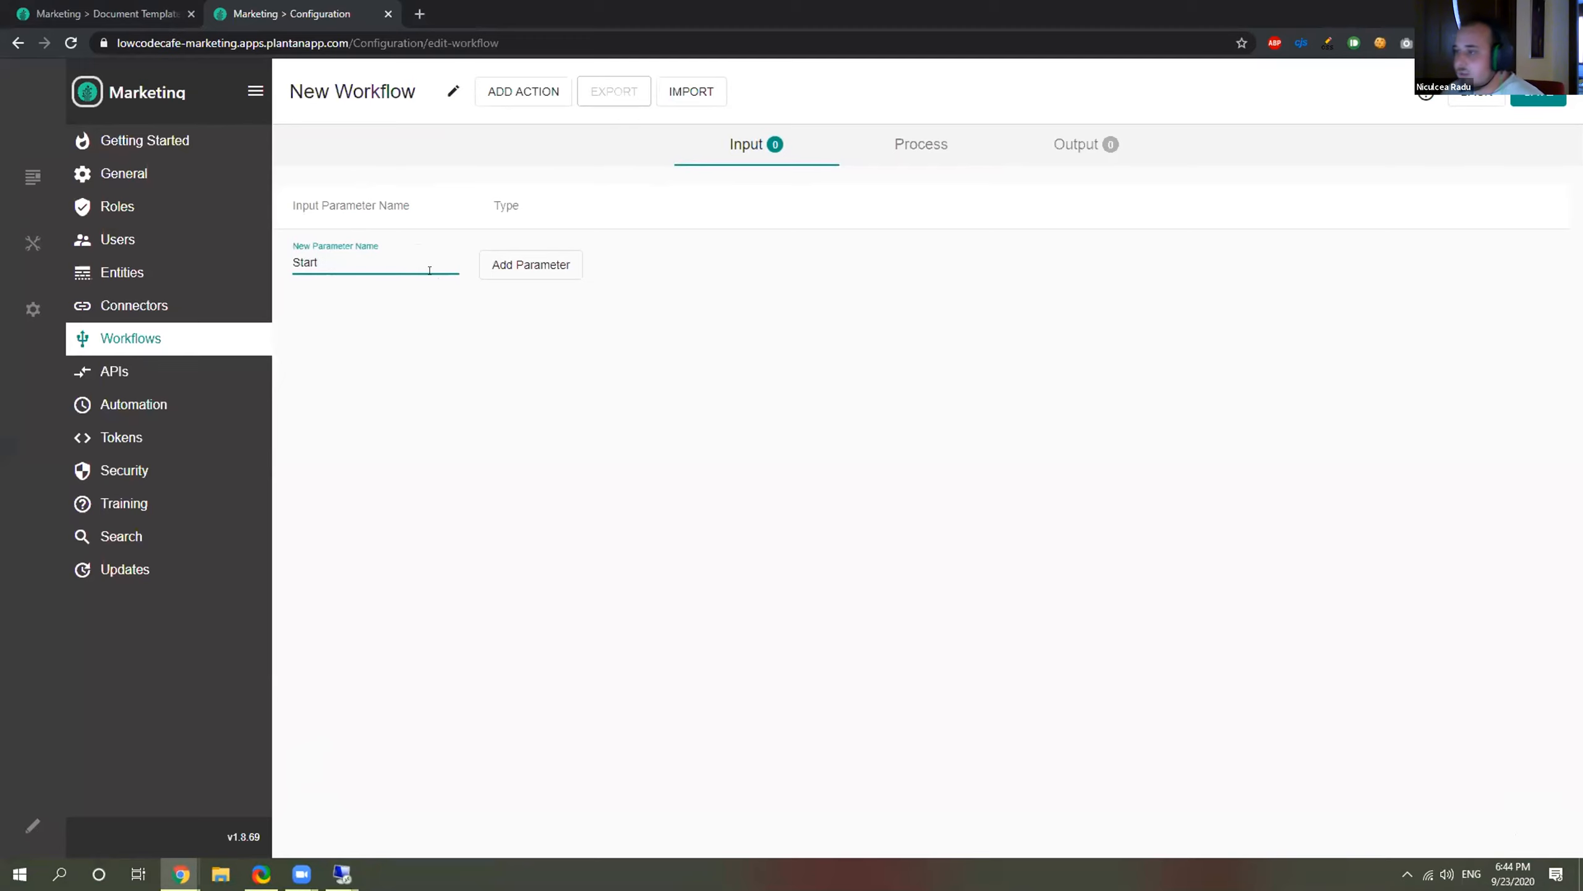
click(526, 264)
click(561, 255)
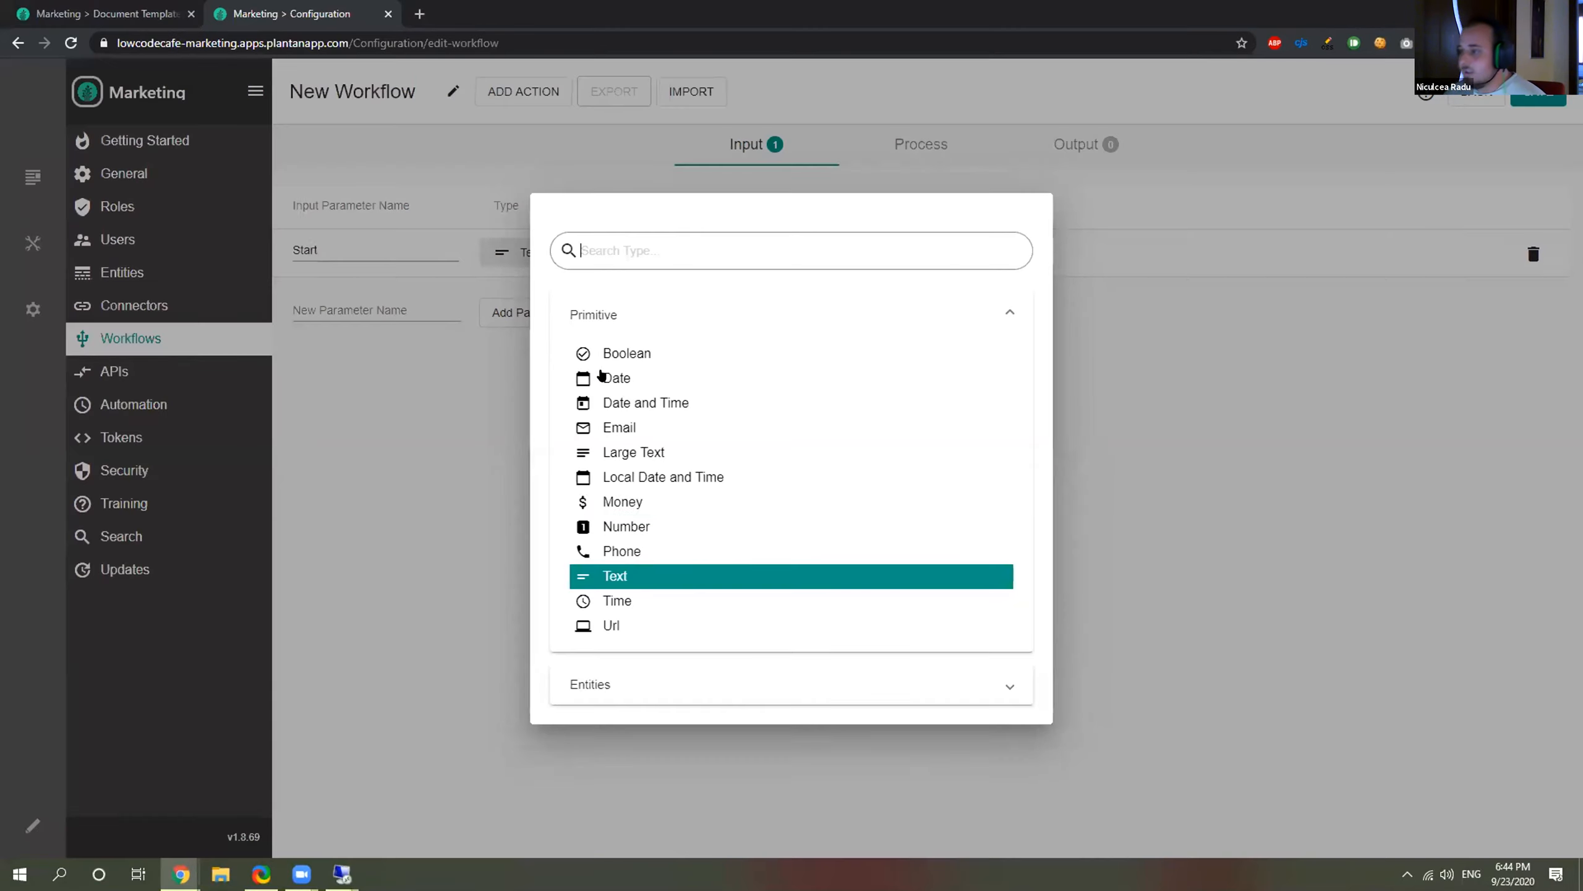
click(654, 550)
click(560, 252)
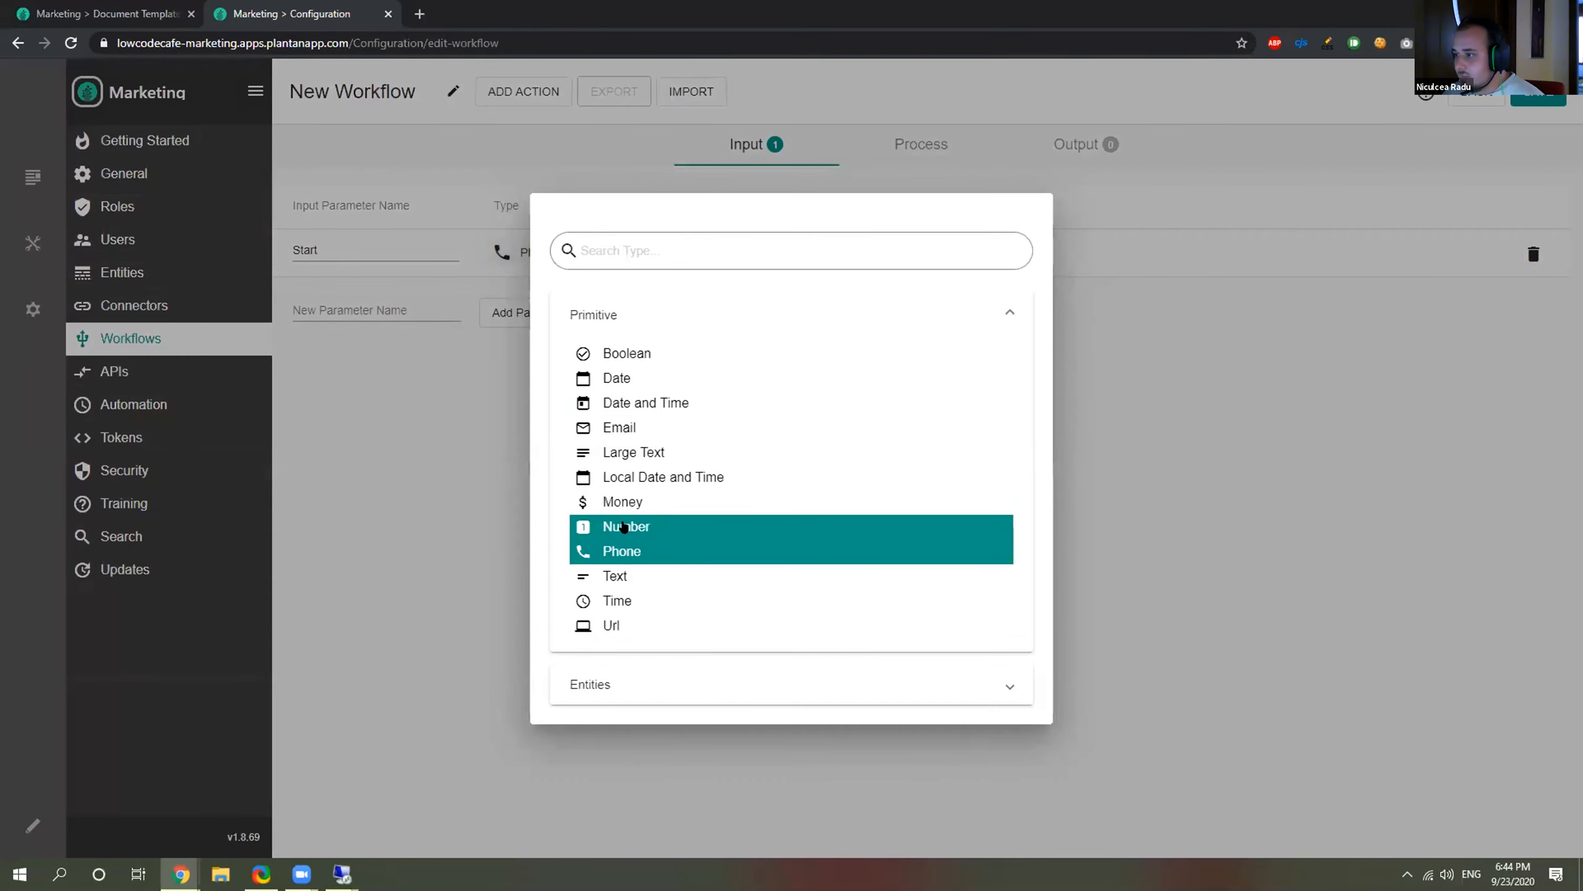
click(624, 527)
Add a workflow output parameter named FileId with the value [FileId].
click(1078, 147)
click(374, 281)
text(Fileld)
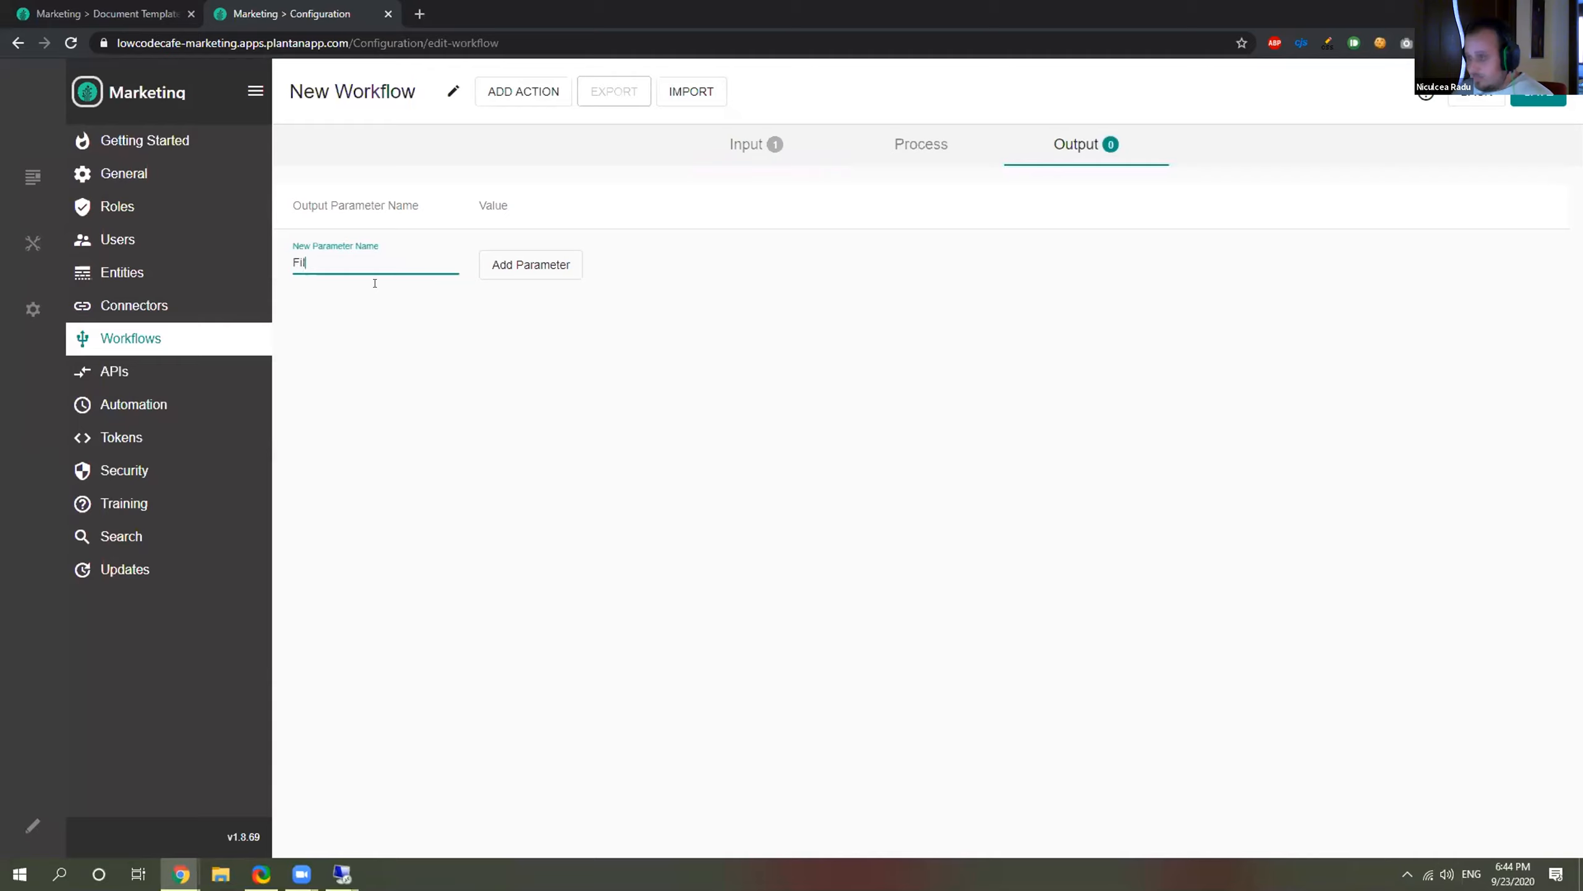
click(515, 268)
click(572, 256)
text([)
key(Left)
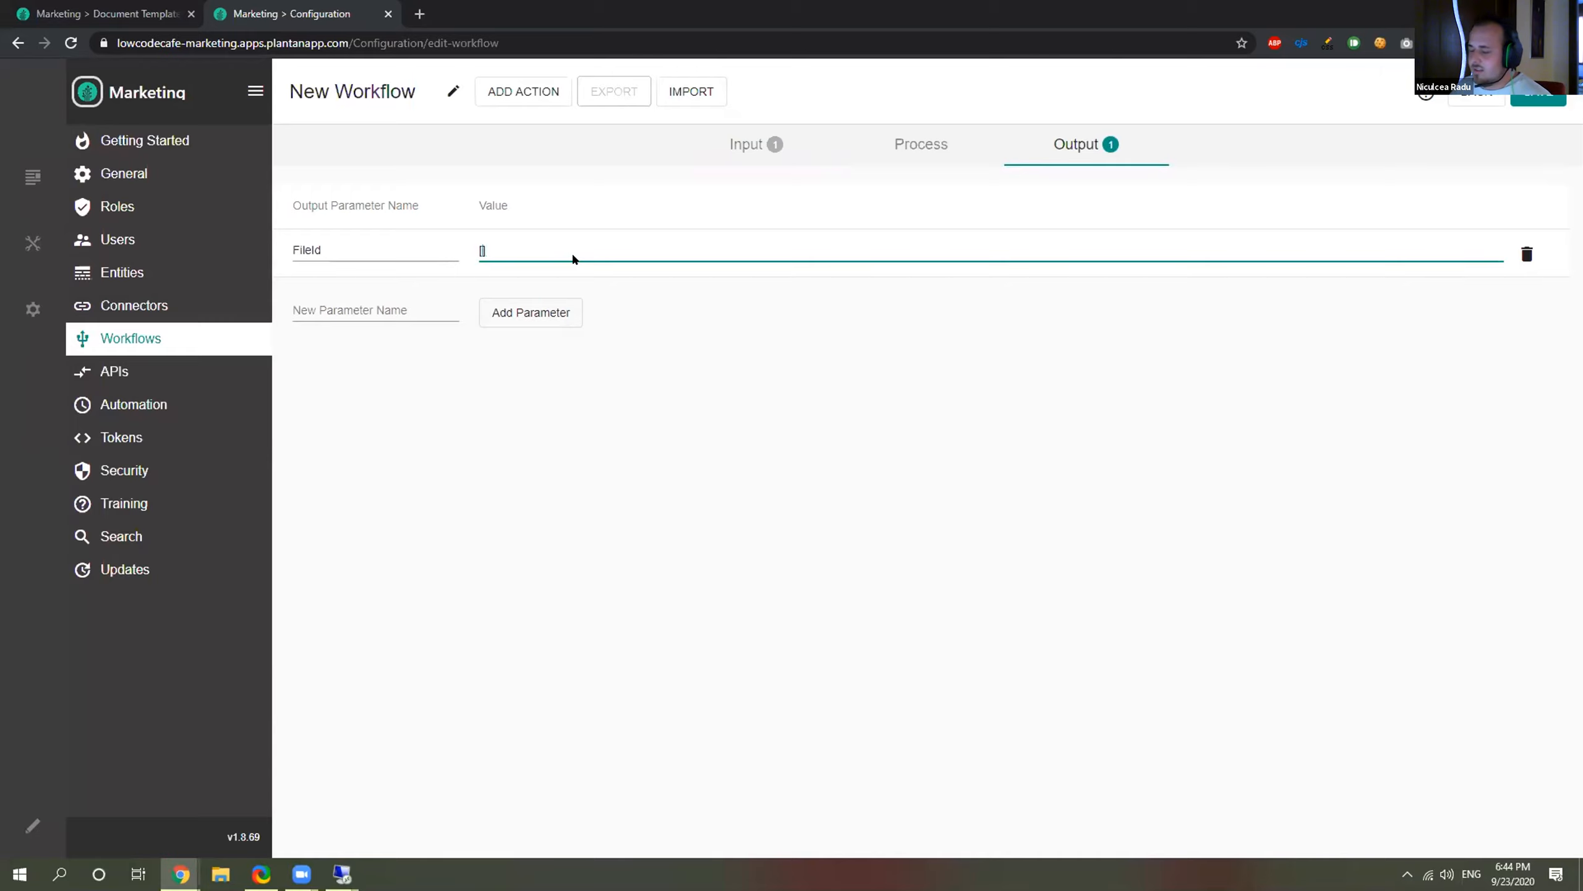
text(Fileld)
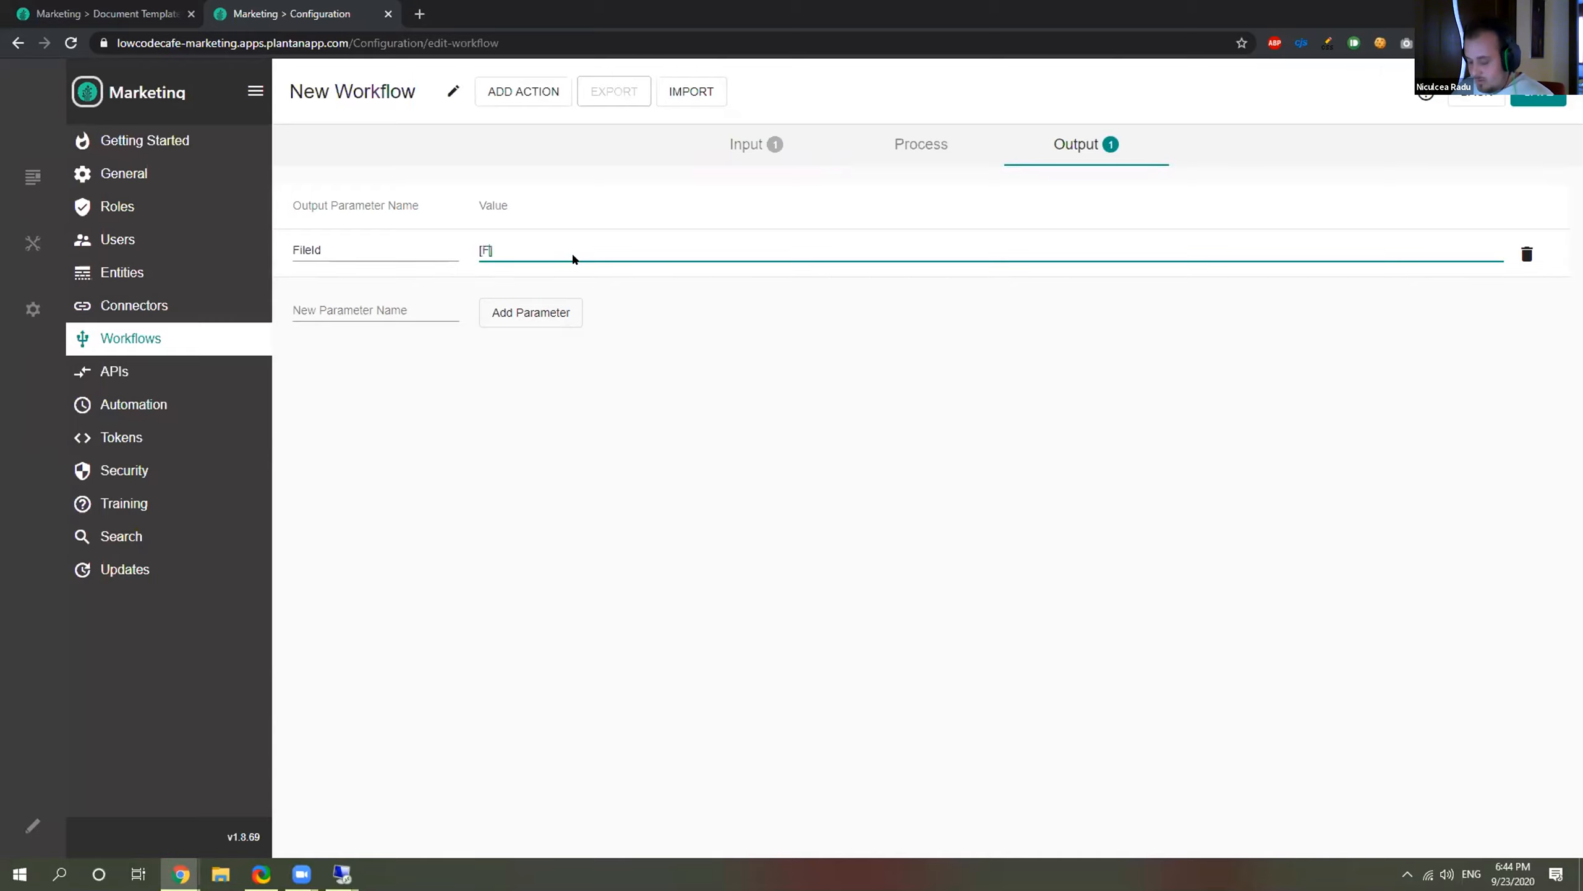
Add a Run SQL Query action connected after the Start event in the workflow process.
click(917, 144)
click(547, 392)
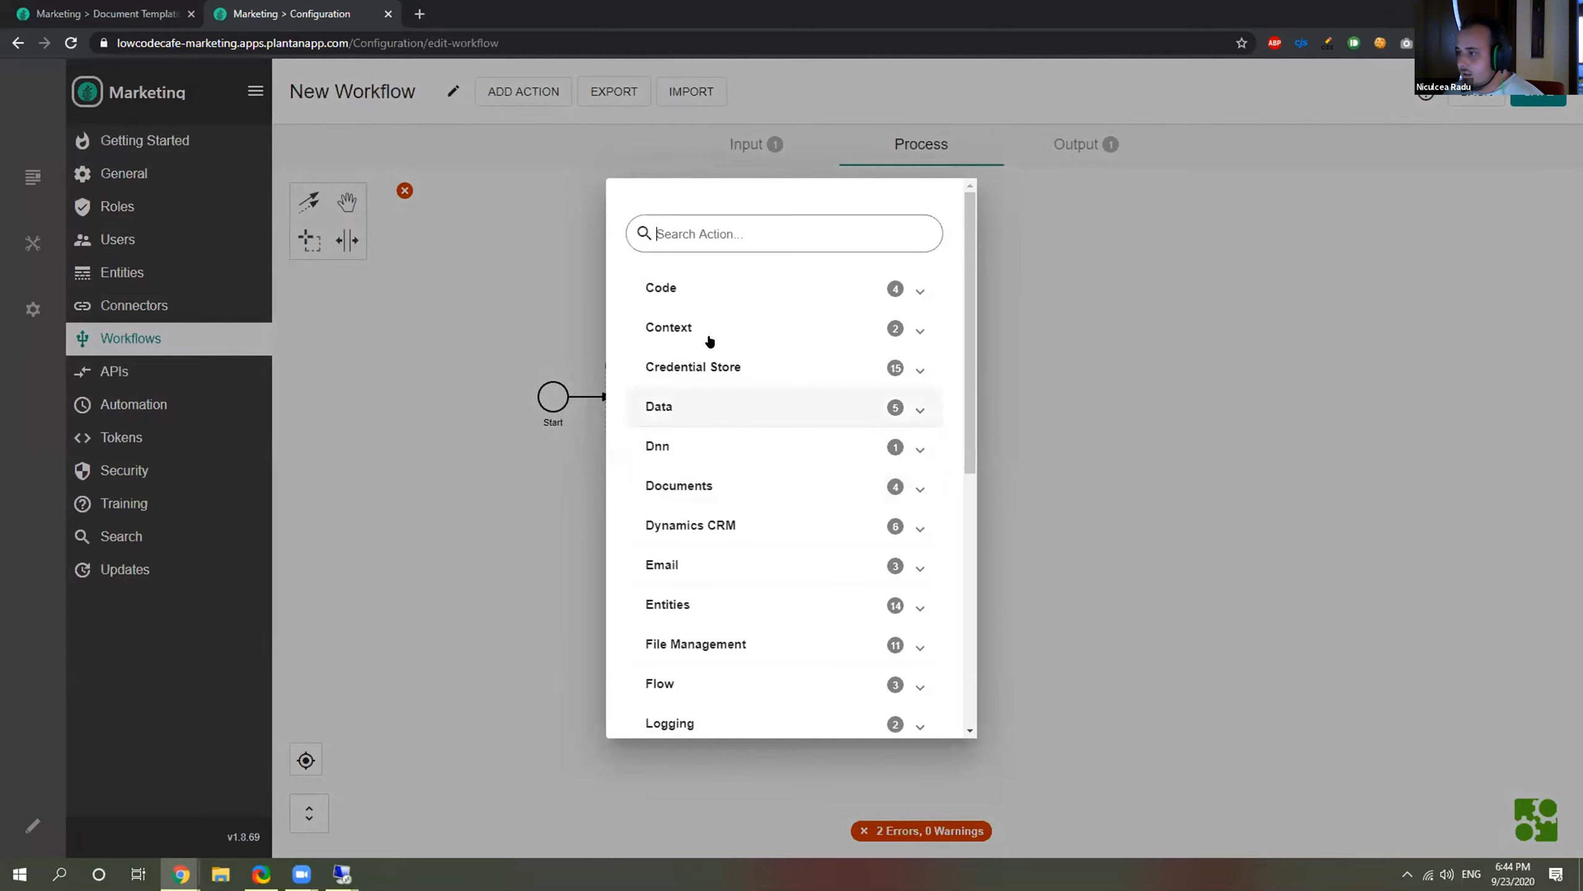
text(Run sq)
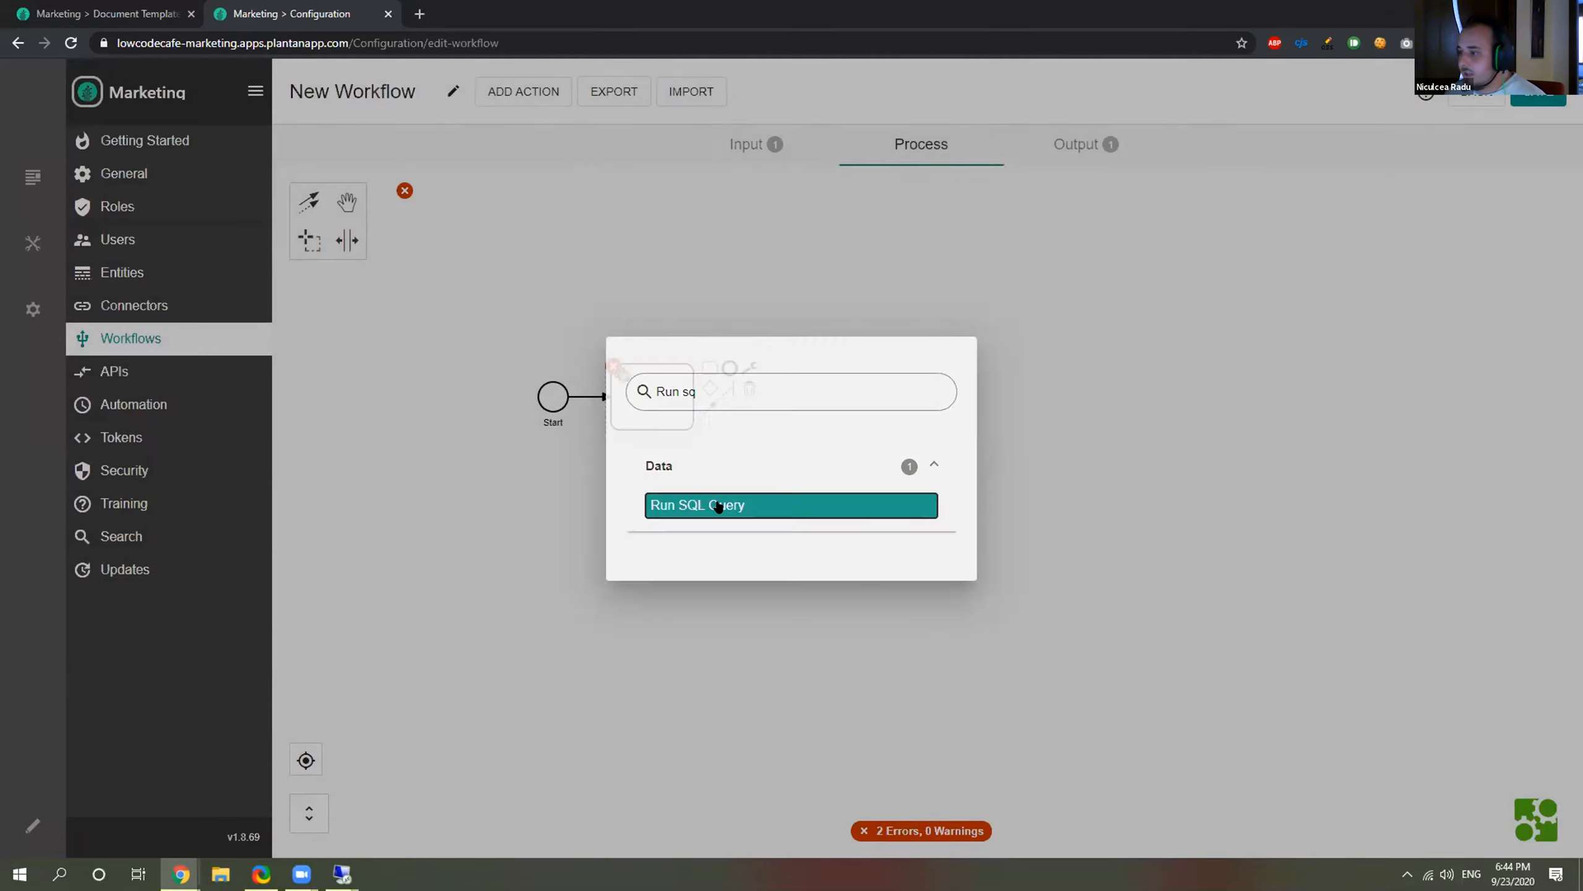
click(714, 505)
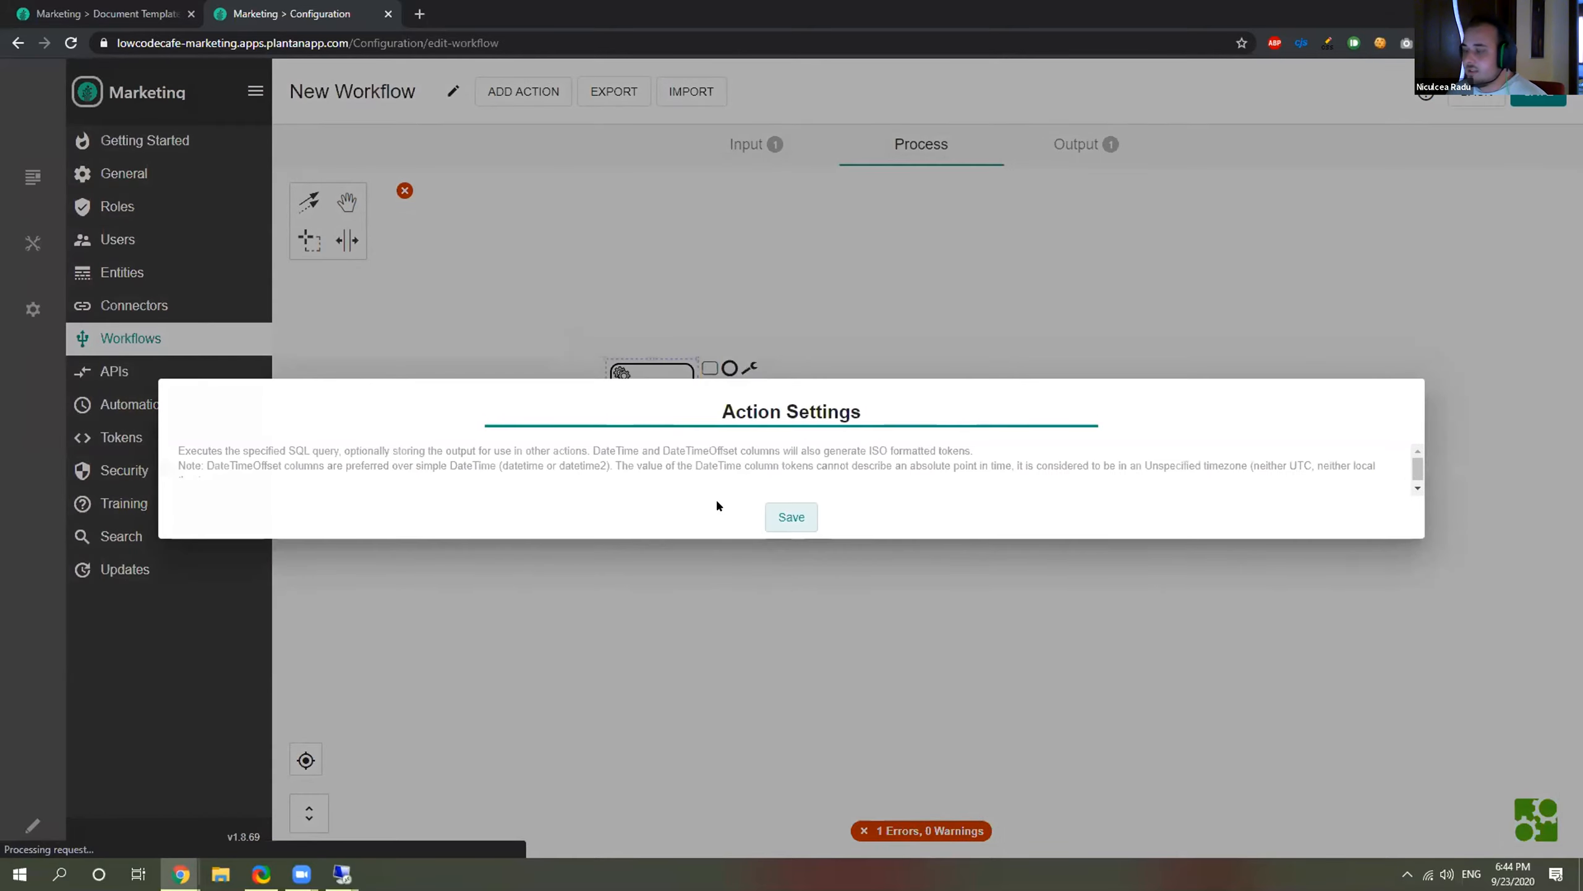
Paste the copied query into the action's SQL Query and replace the offset value 0 with the [Start] token.
scroll(762, 513, down, 4)
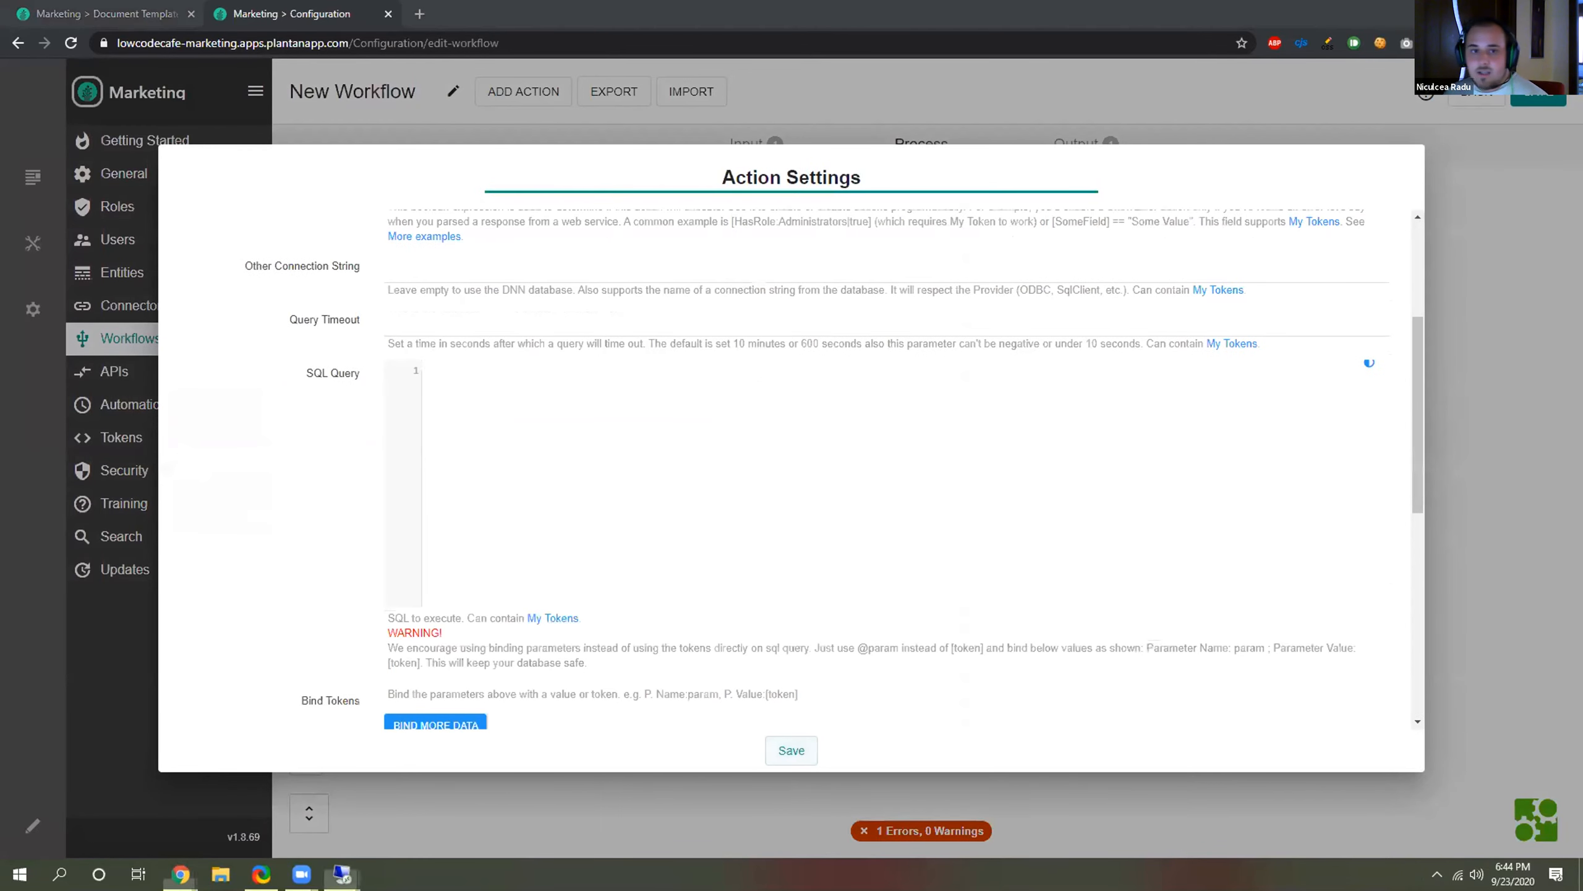
click(605, 396)
text(select top 1 * from (  select DP.PDFPart from app.DocumentTemplate Dt inner join App.DocumentTemplateOrderedDocumentPartDocumentParts DTO on DTO.DocumentTemplateId = Dt.Id inner join App.OrderedDocumentPart ODT on ODT.Id = DTO.OrderedDocumentPartId inner join App.DocumentPart DP on ODT.DocumentPart = DP.Id where DT.Id = 2 order by ODT.[Order] offset 0 rows  ) as x)
click(470, 488)
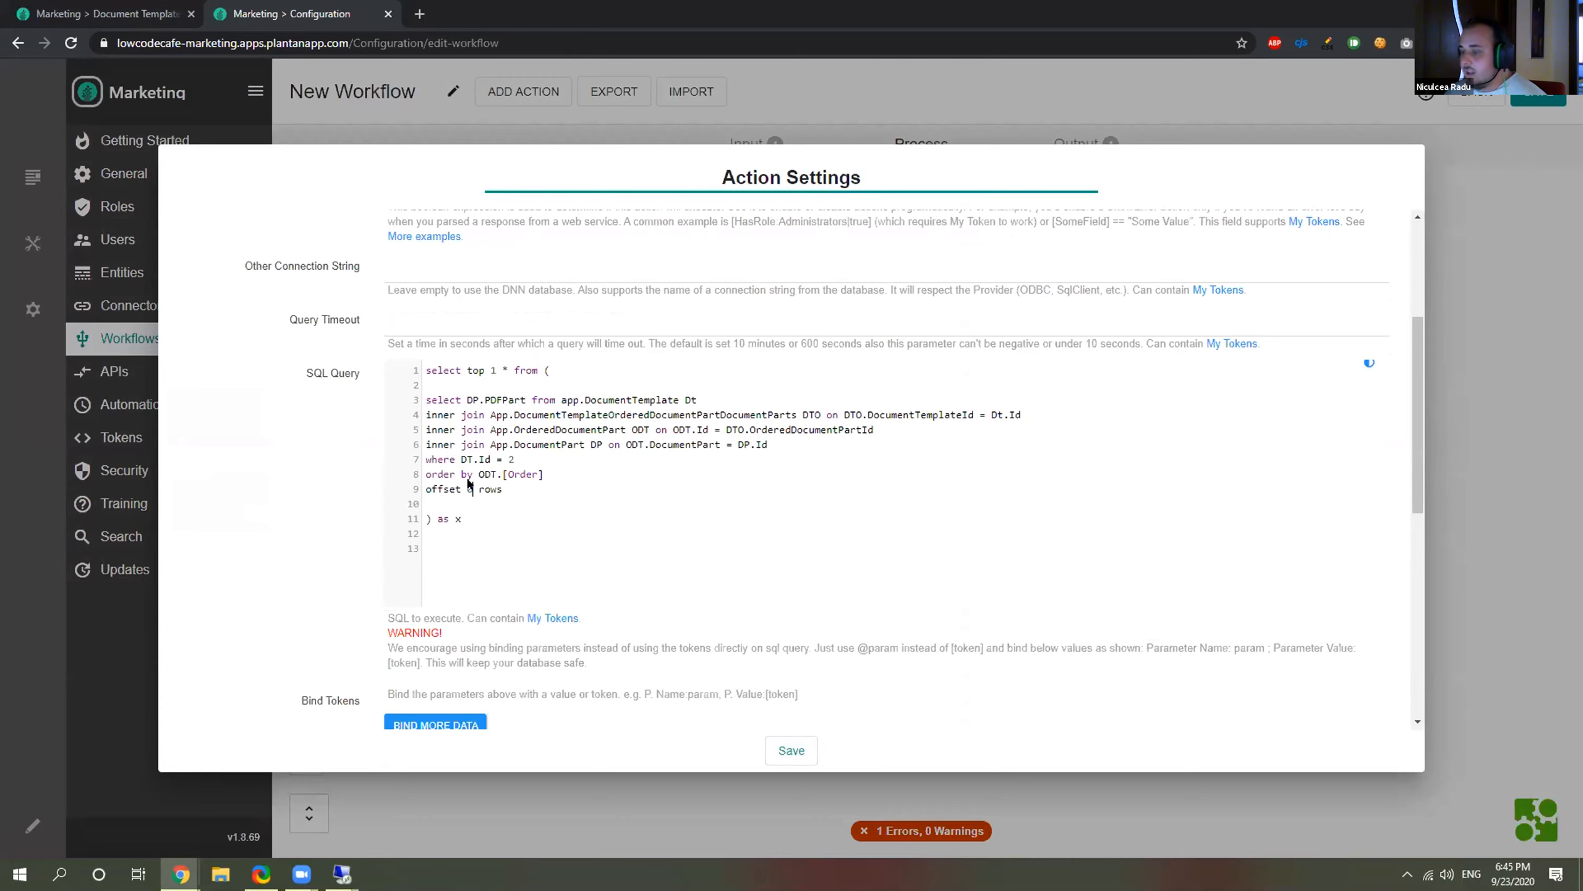
key(Delete)
text([Start)
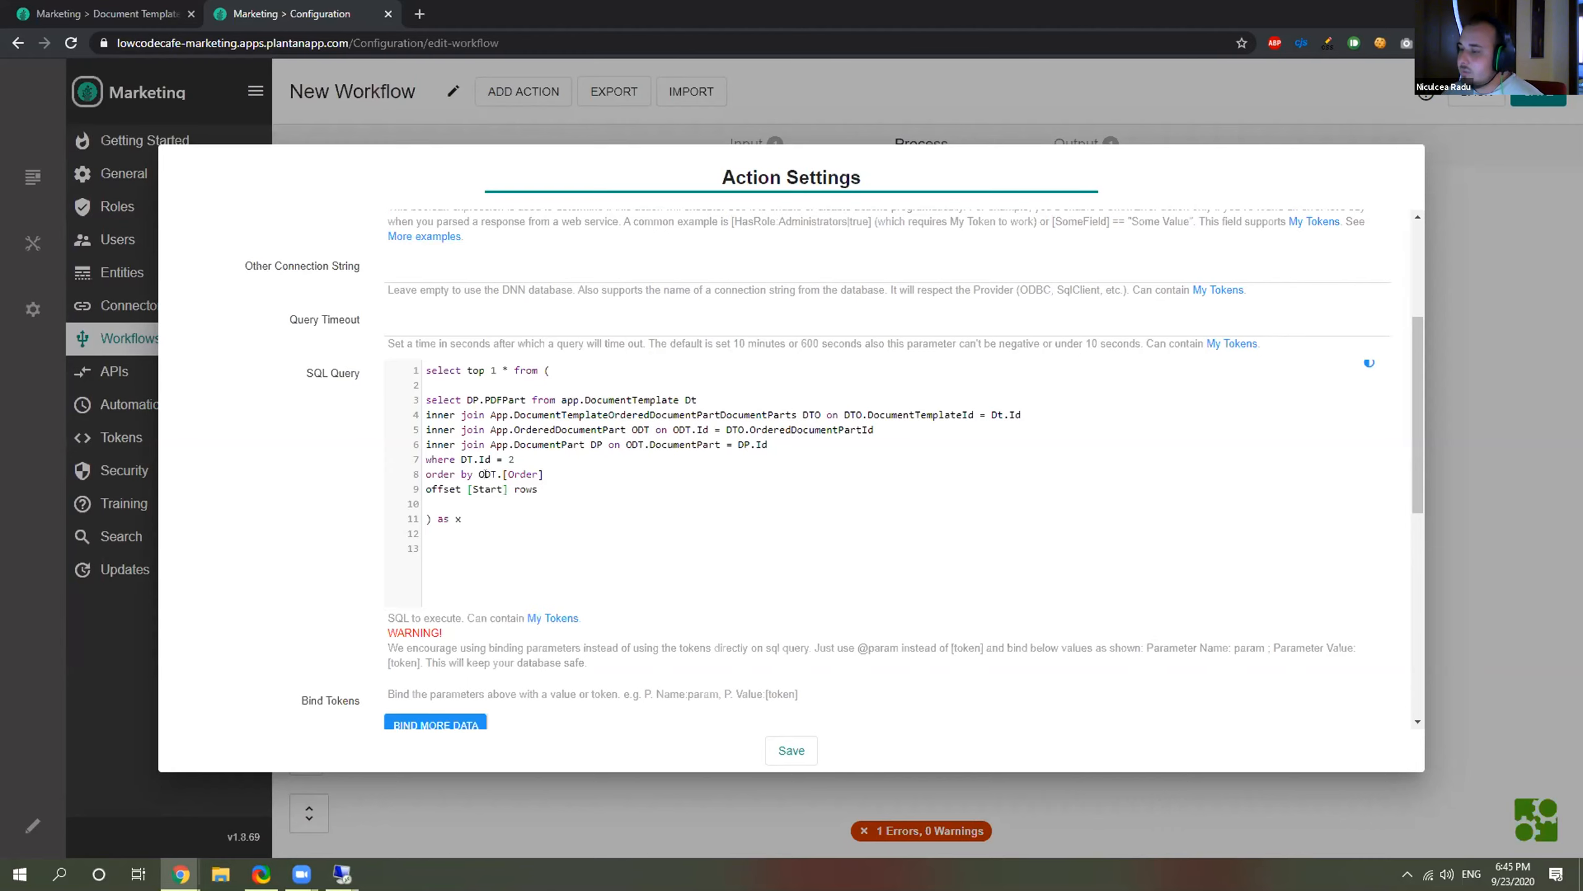
scroll(691, 546, down, 1)
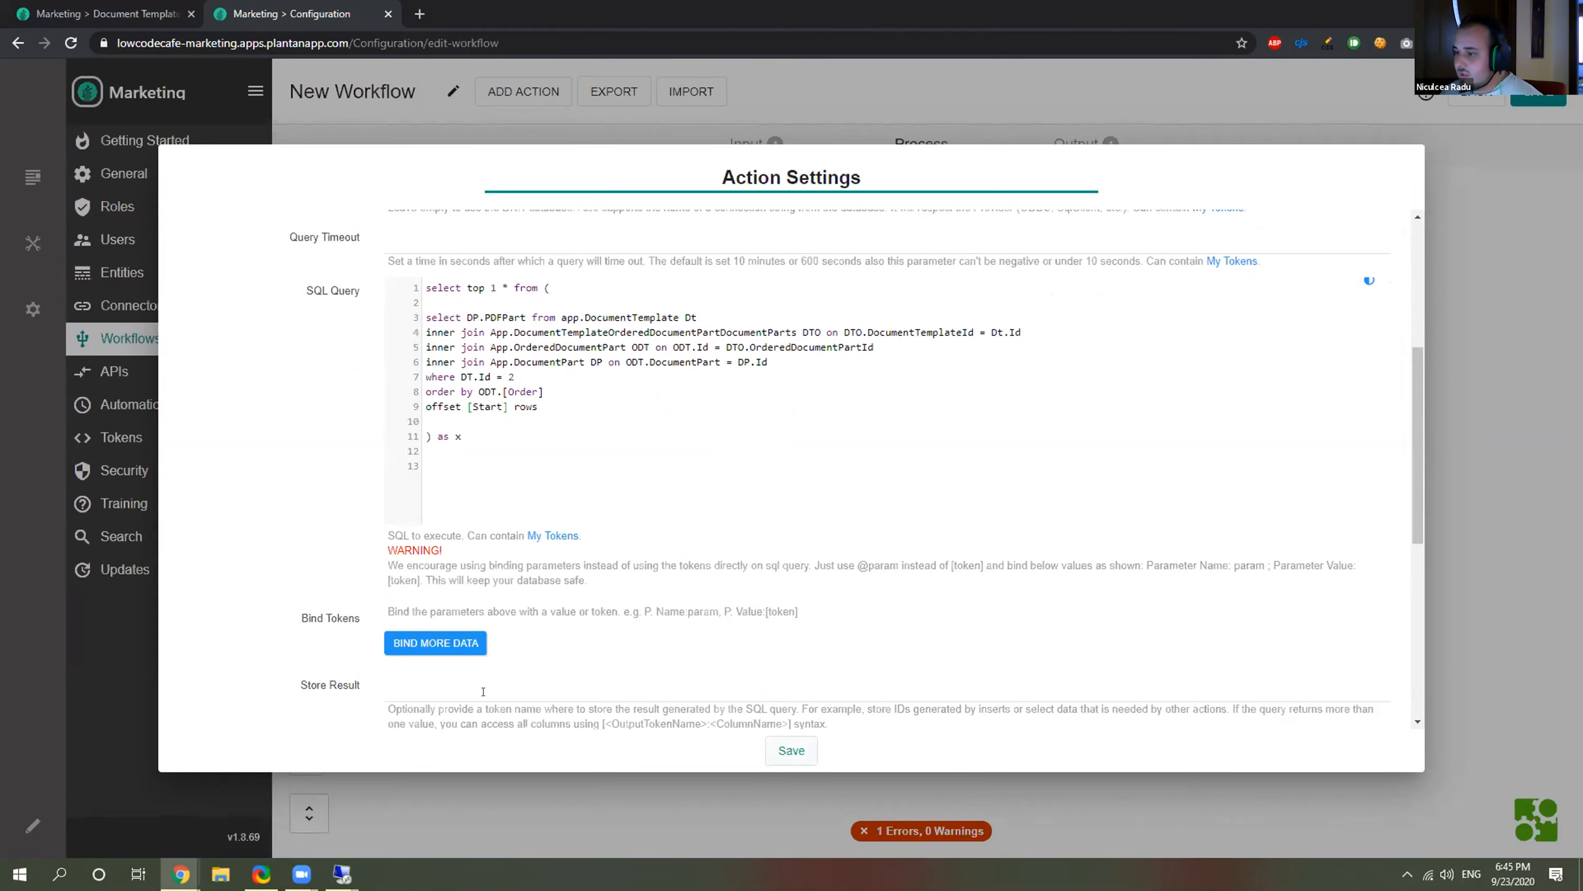
scroll(547, 600, down, 5)
scroll(477, 352, up, 6)
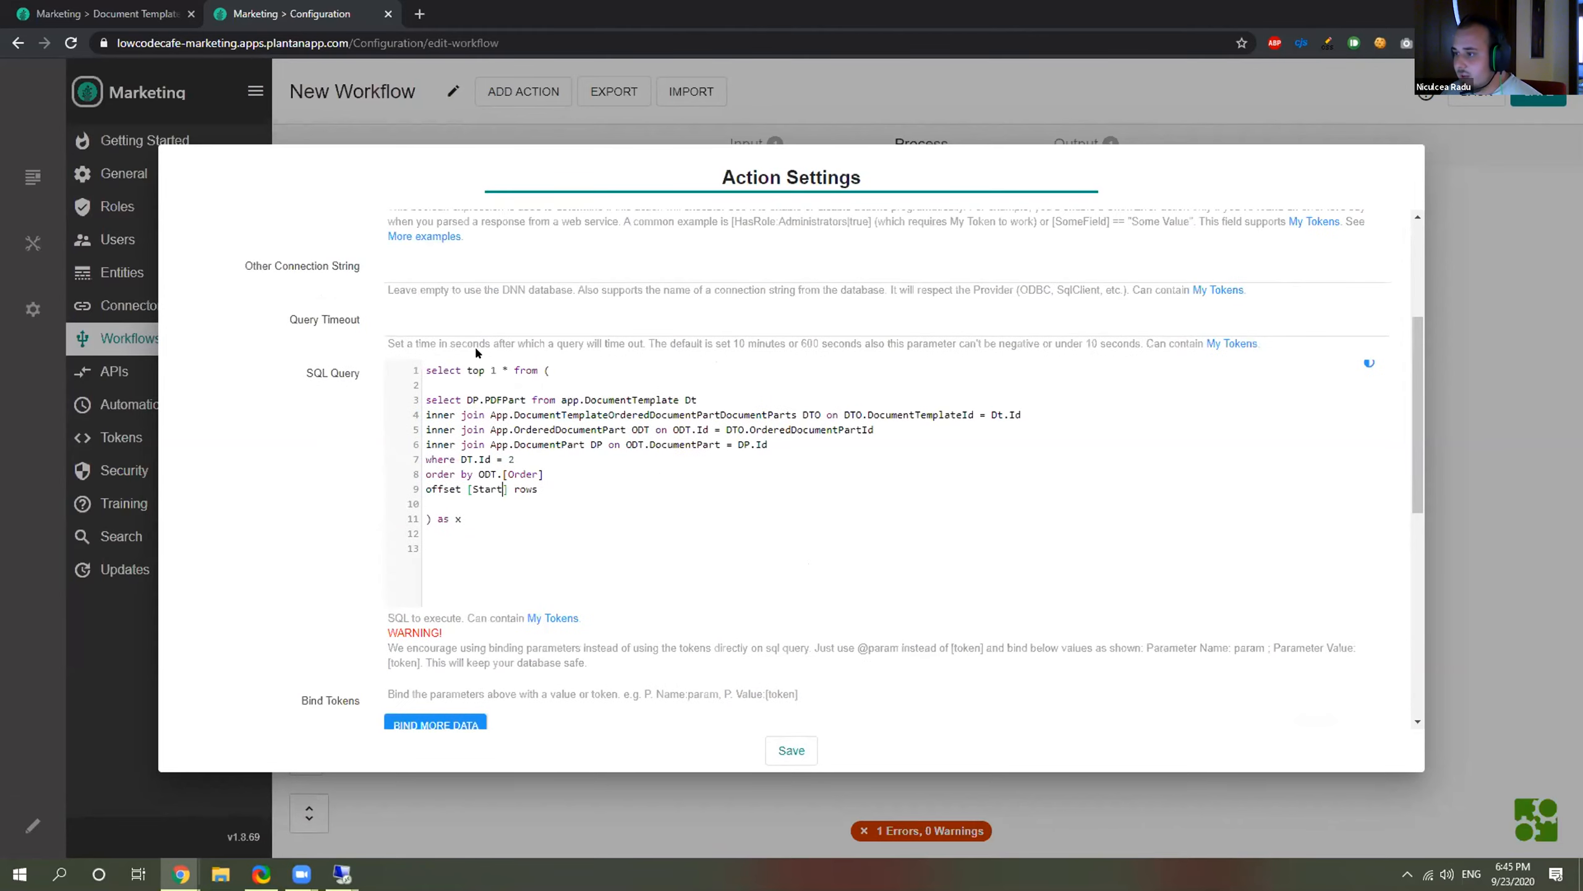
Copy the PDFPart column name from the SQL query and enter it as the Column Name of an extracted column.
double_click(509, 394)
key(ctrl+c)
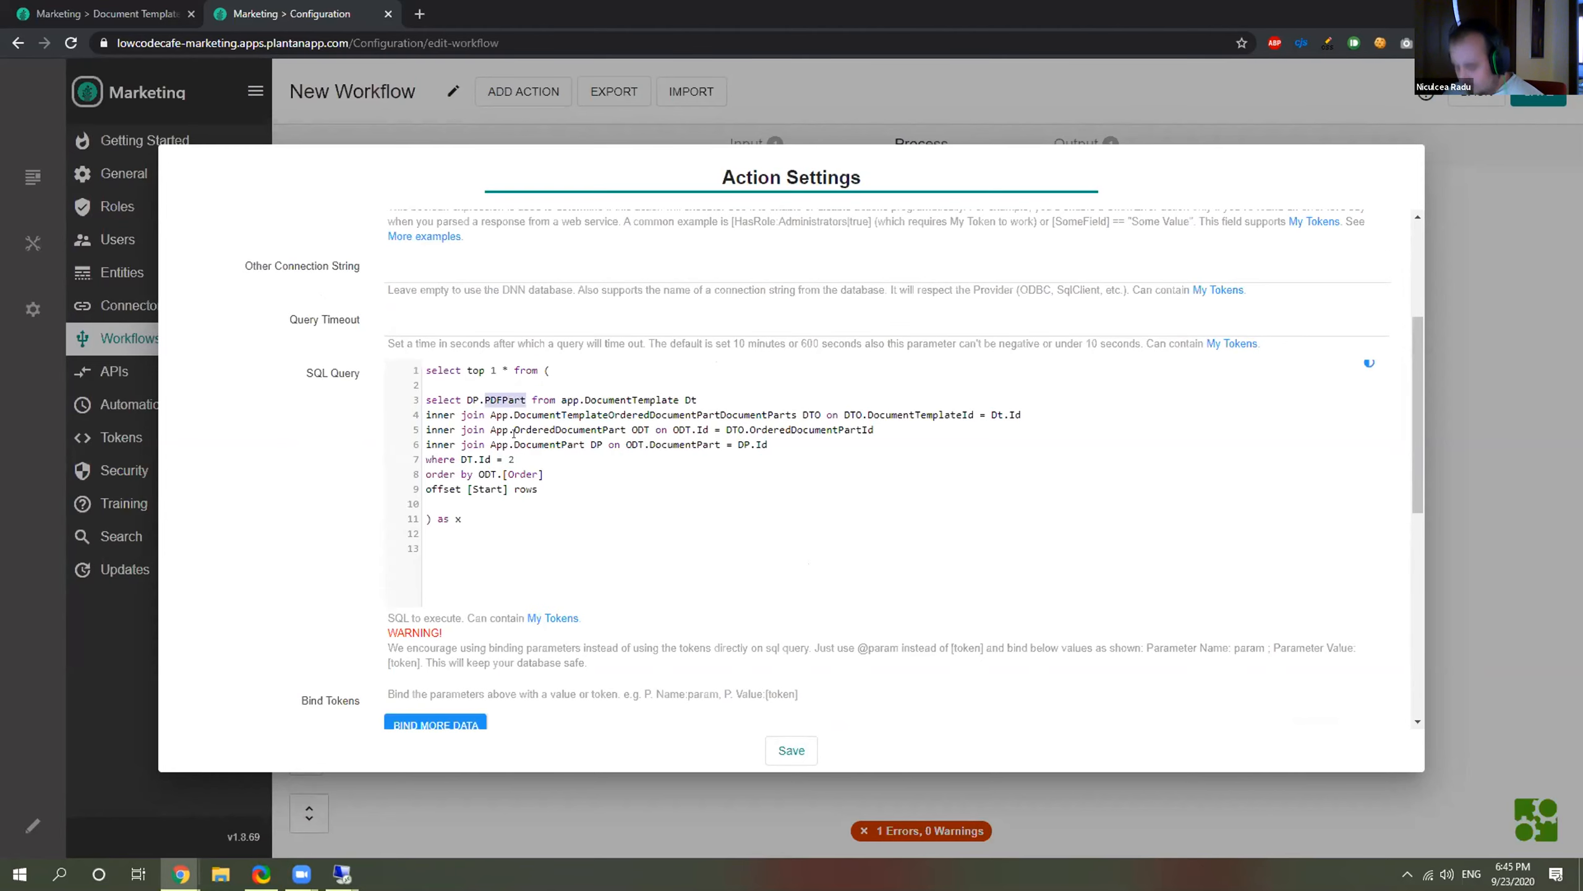
scroll(522, 417, down, 7)
click(488, 479)
click(493, 492)
key(ctrl+v)
Store the extracted PDFPart column as CurentDoc and save the Run SQL Query action.
click(738, 503)
key(ctrl+v)
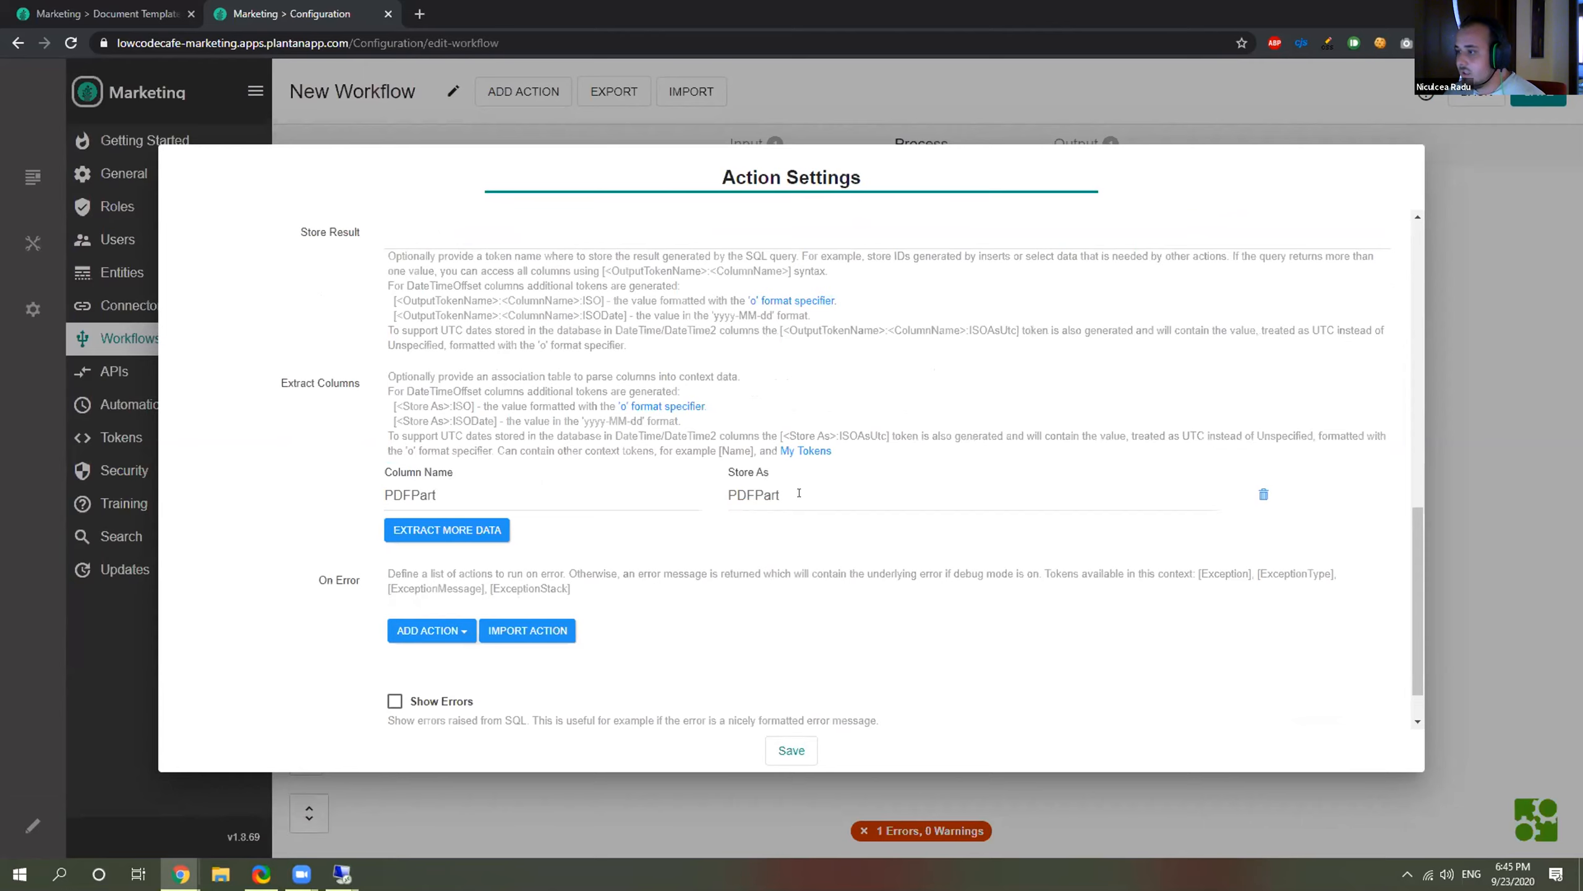
key(ctrl+a)
key(BackSpace)
text(Curent)
text(tDo)
text(cu)
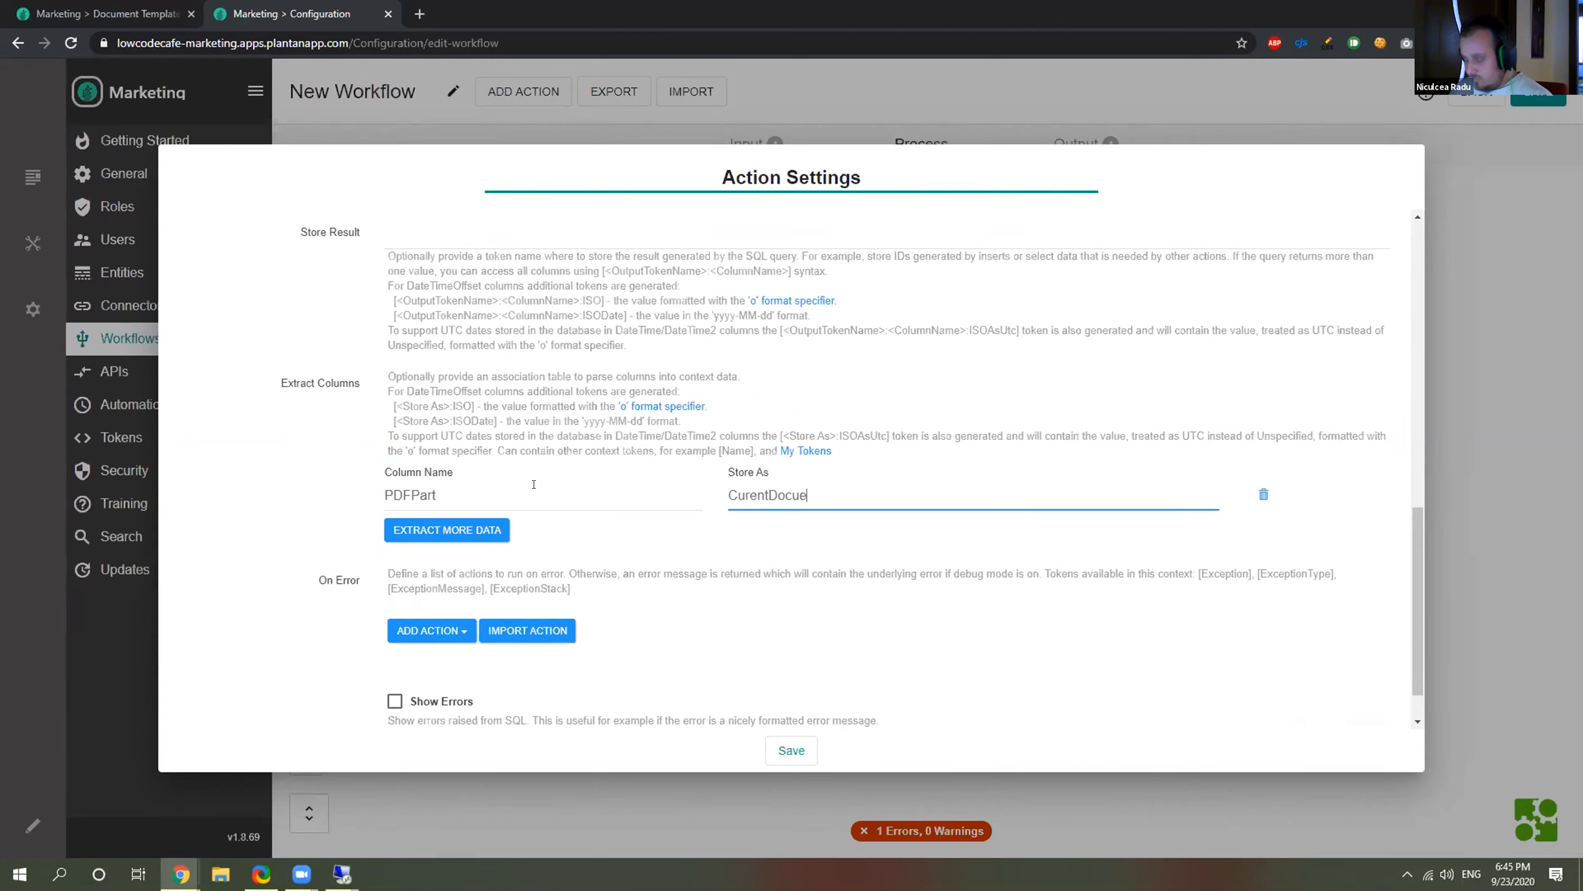
right_click(772, 501)
click(788, 499)
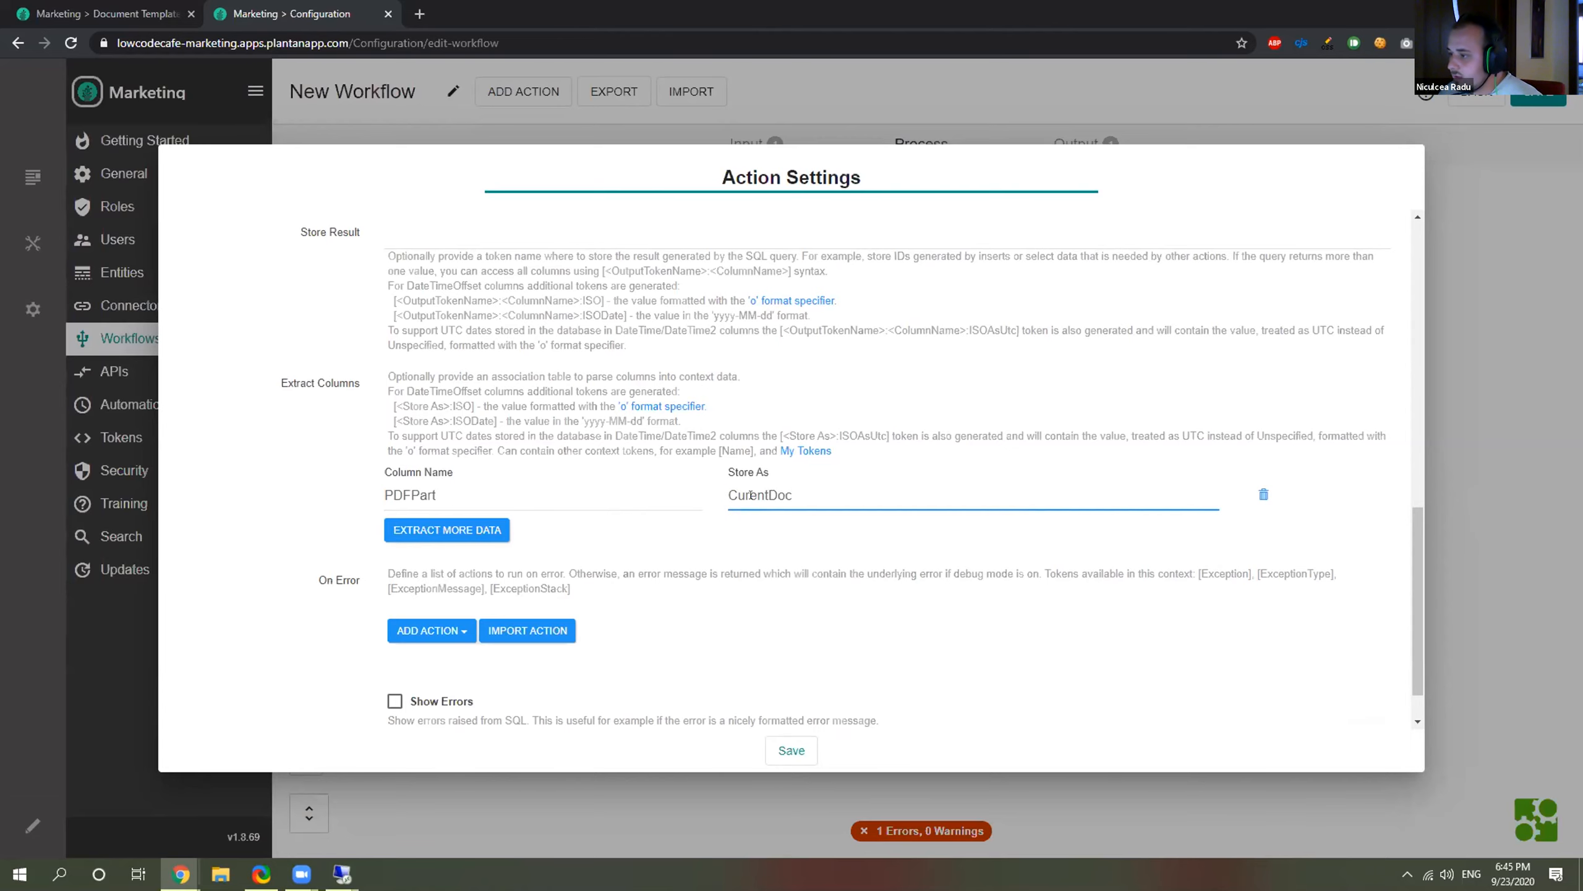
right_click(754, 498)
click(712, 500)
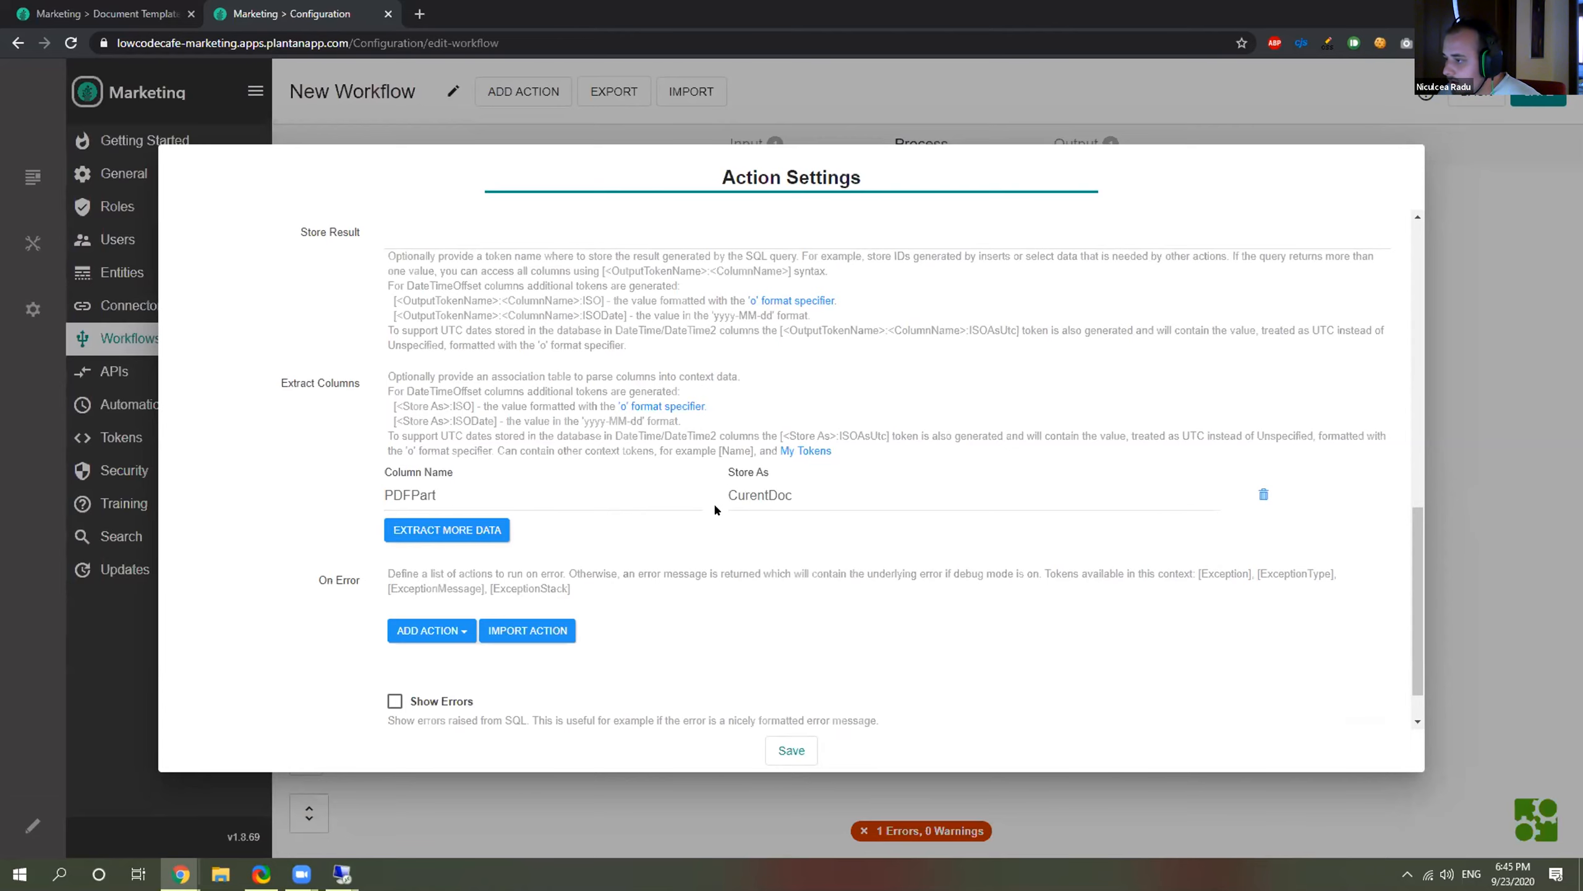
click(791, 750)
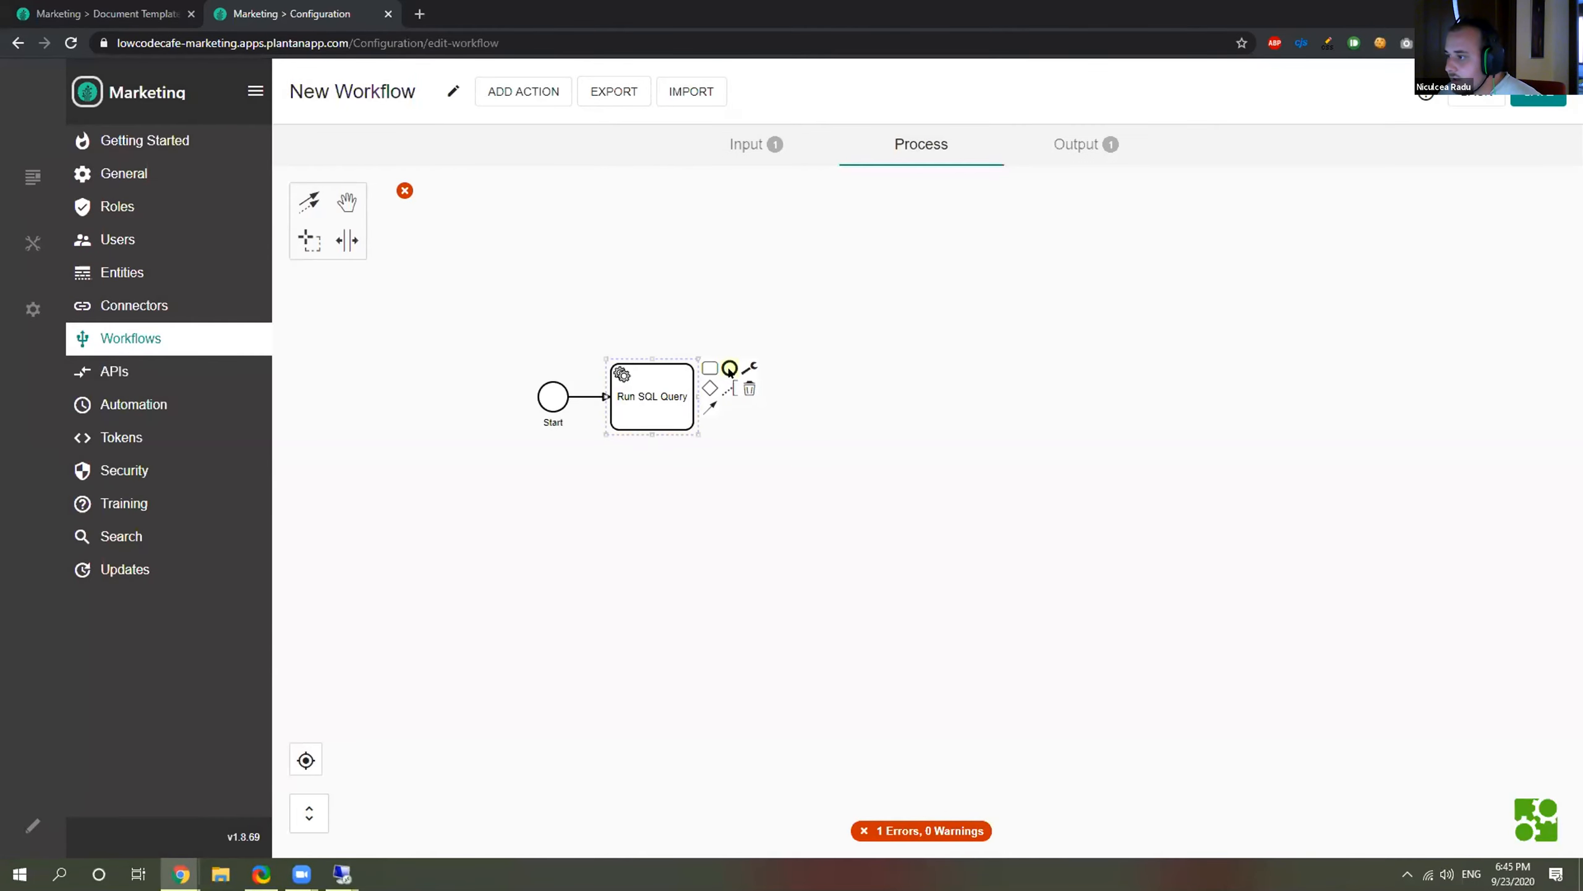
Add an End event connected after the Run SQL Query action.
click(729, 368)
click(925, 399)
click(1535, 103)
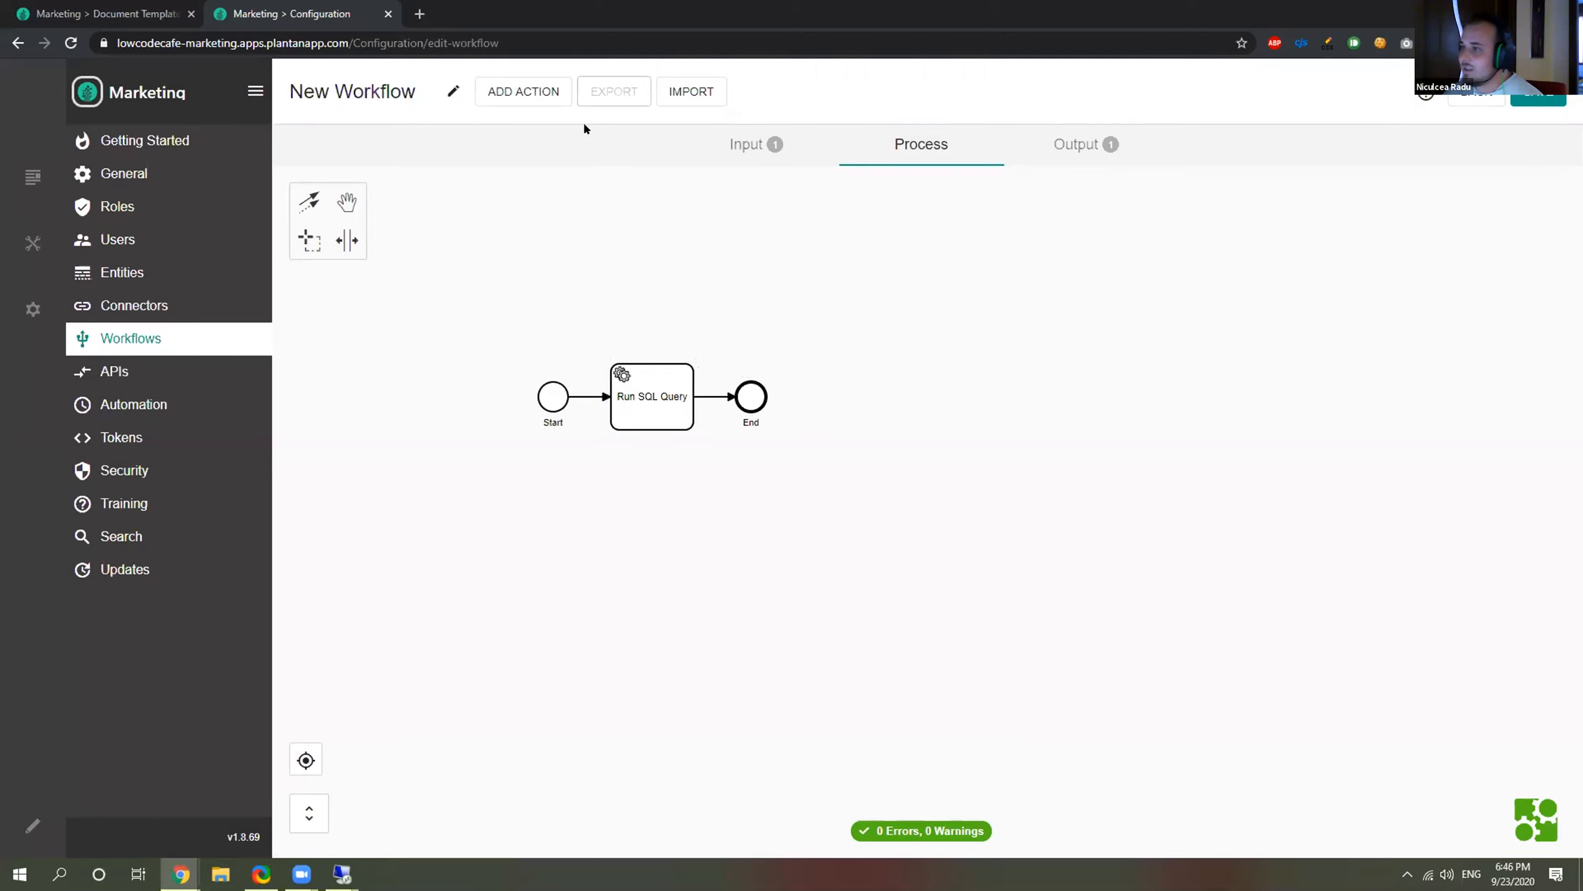
Rename the workflow as "Recursive PDF Merge", leaving its description empty.
click(450, 91)
key(ctrl+a)
text(Re)
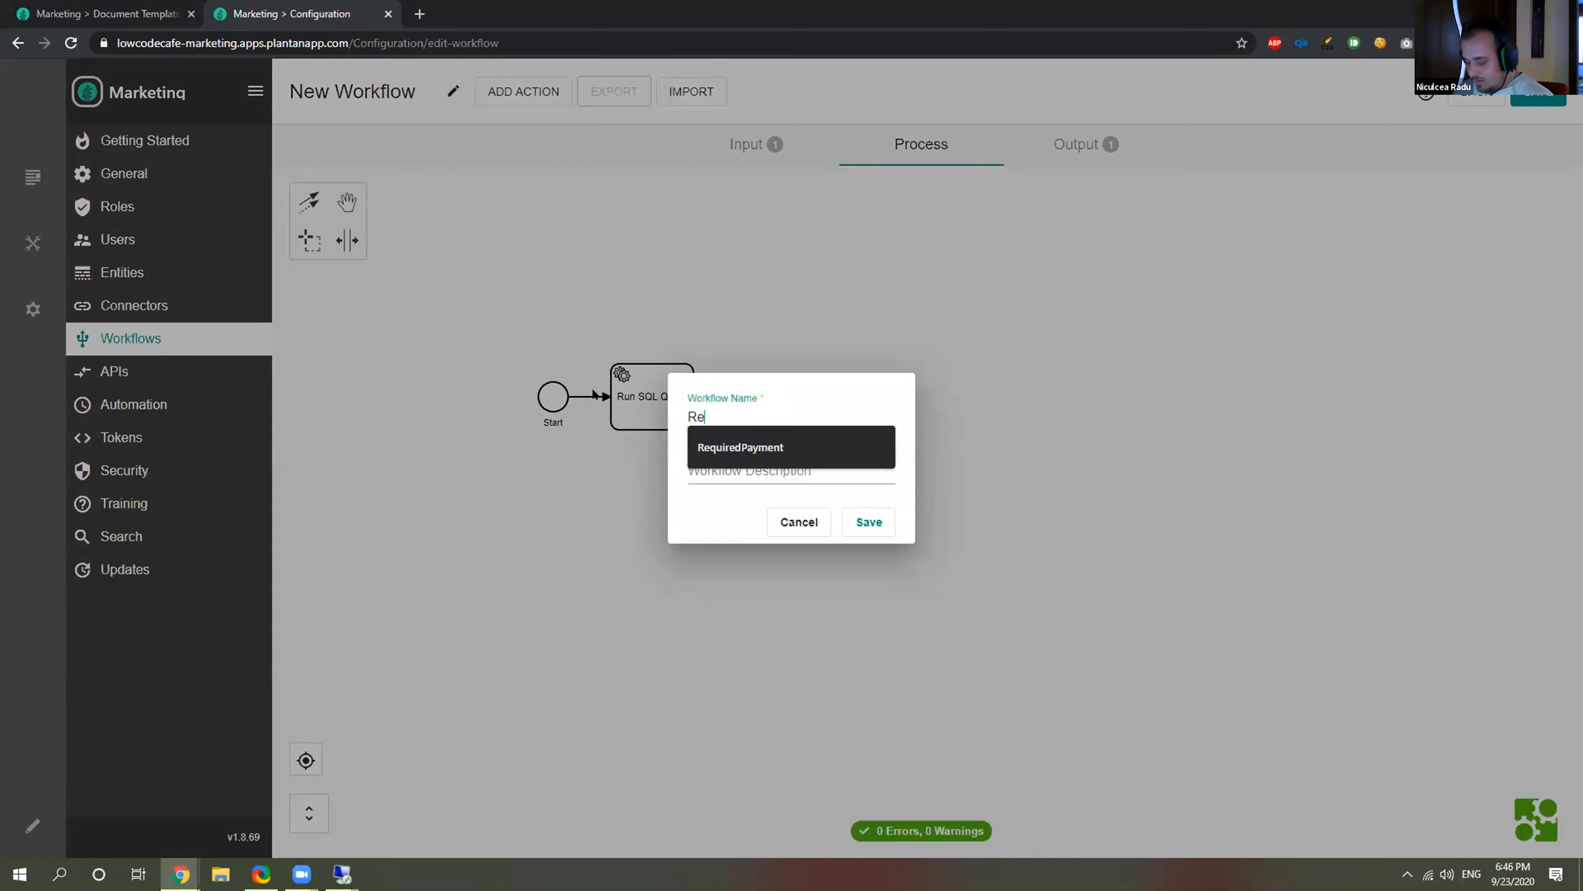
text(rusive)
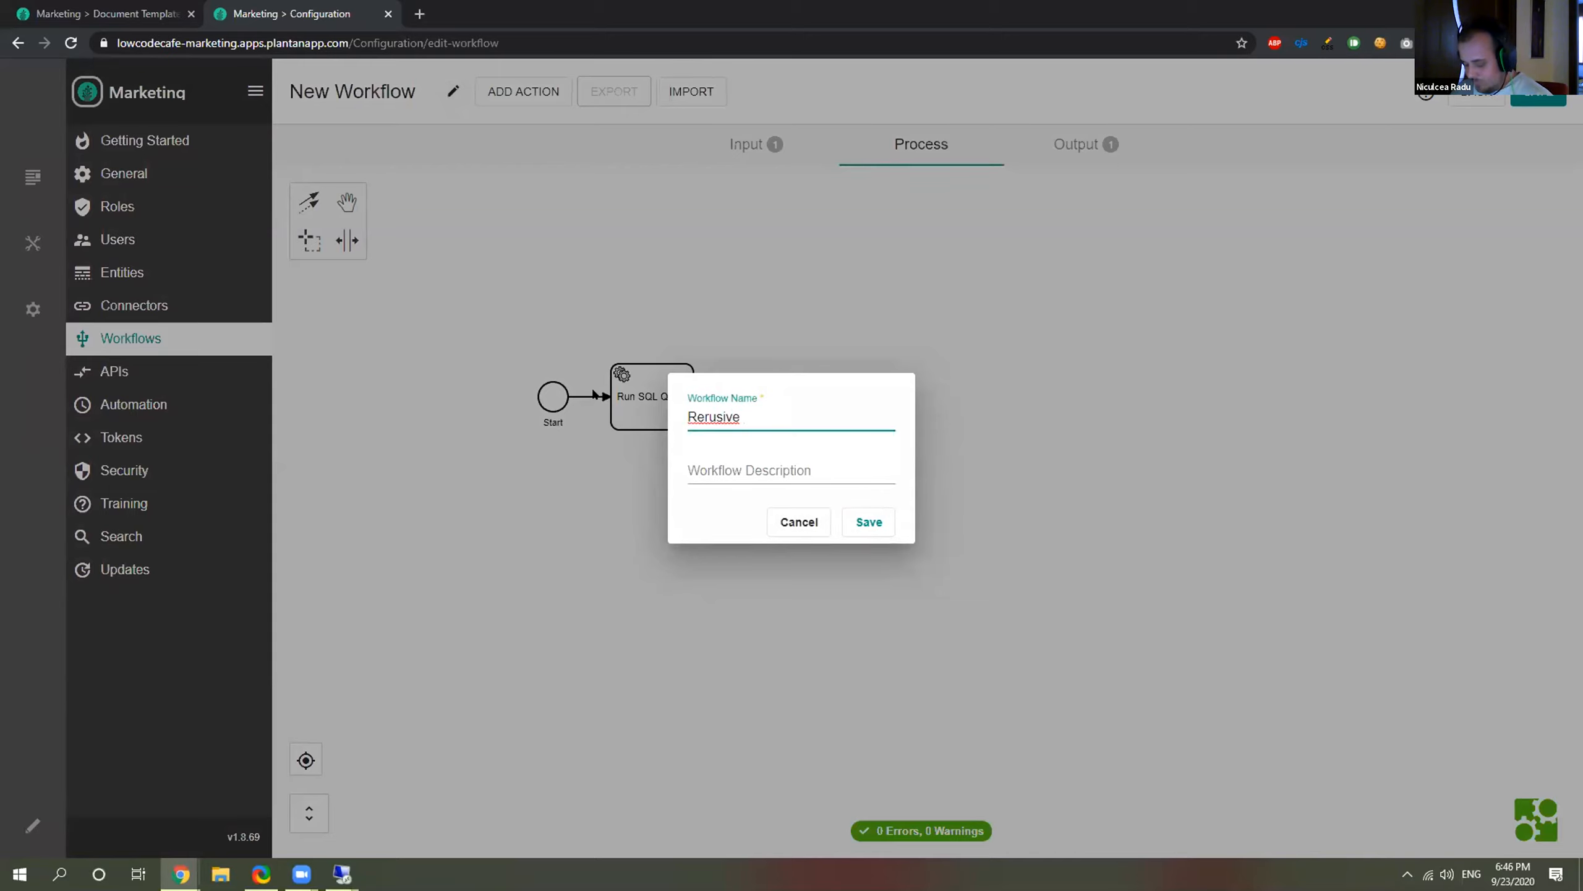
text( PSF)
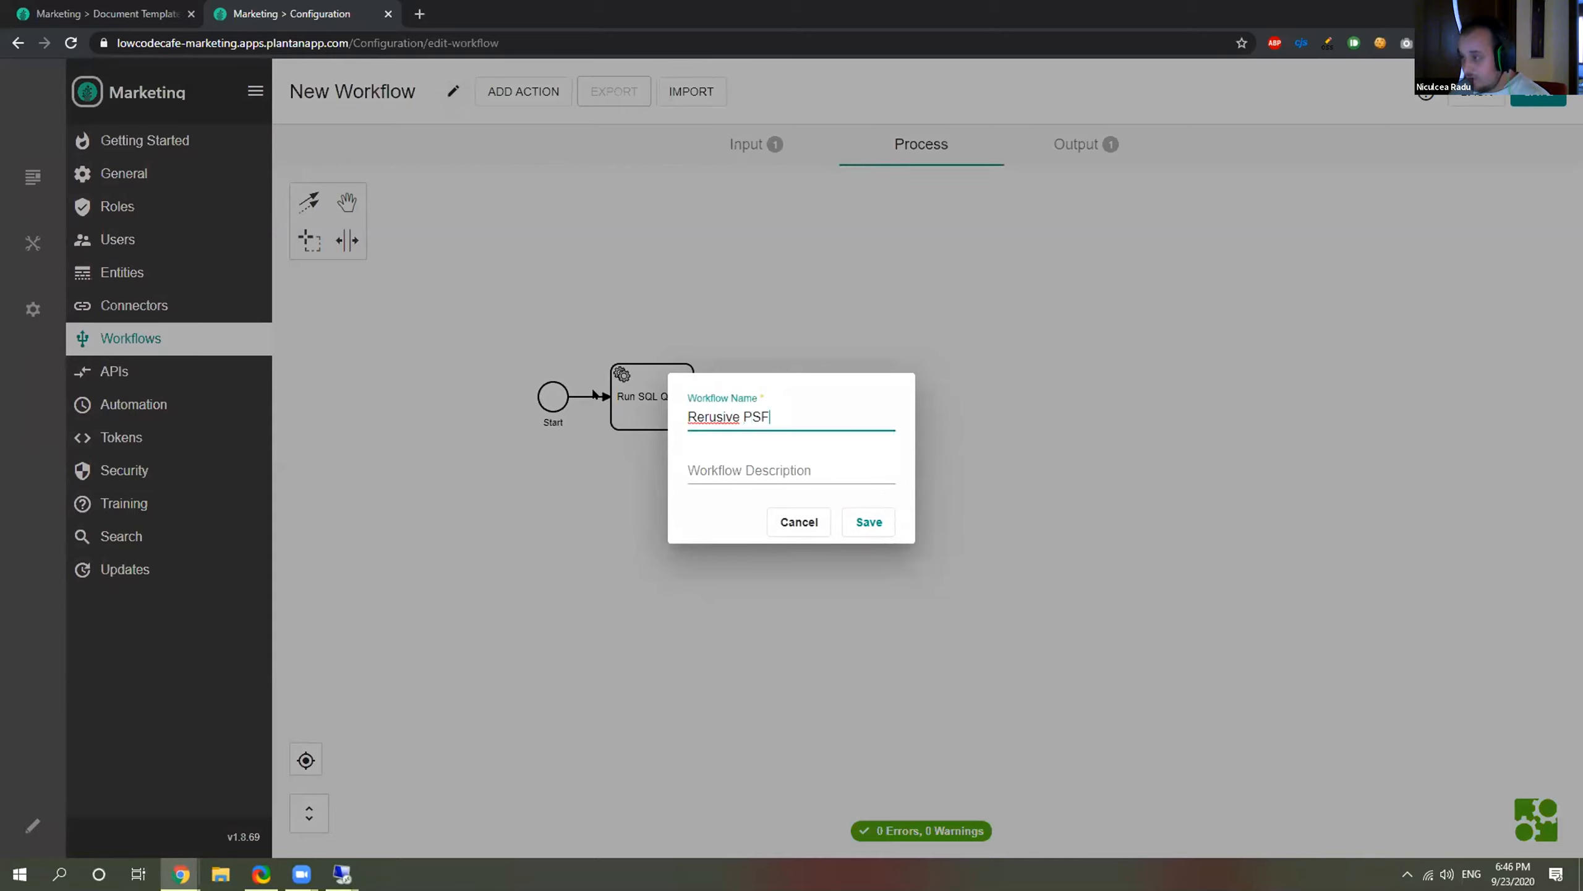
key(BackSpace)
text(DF MERge)
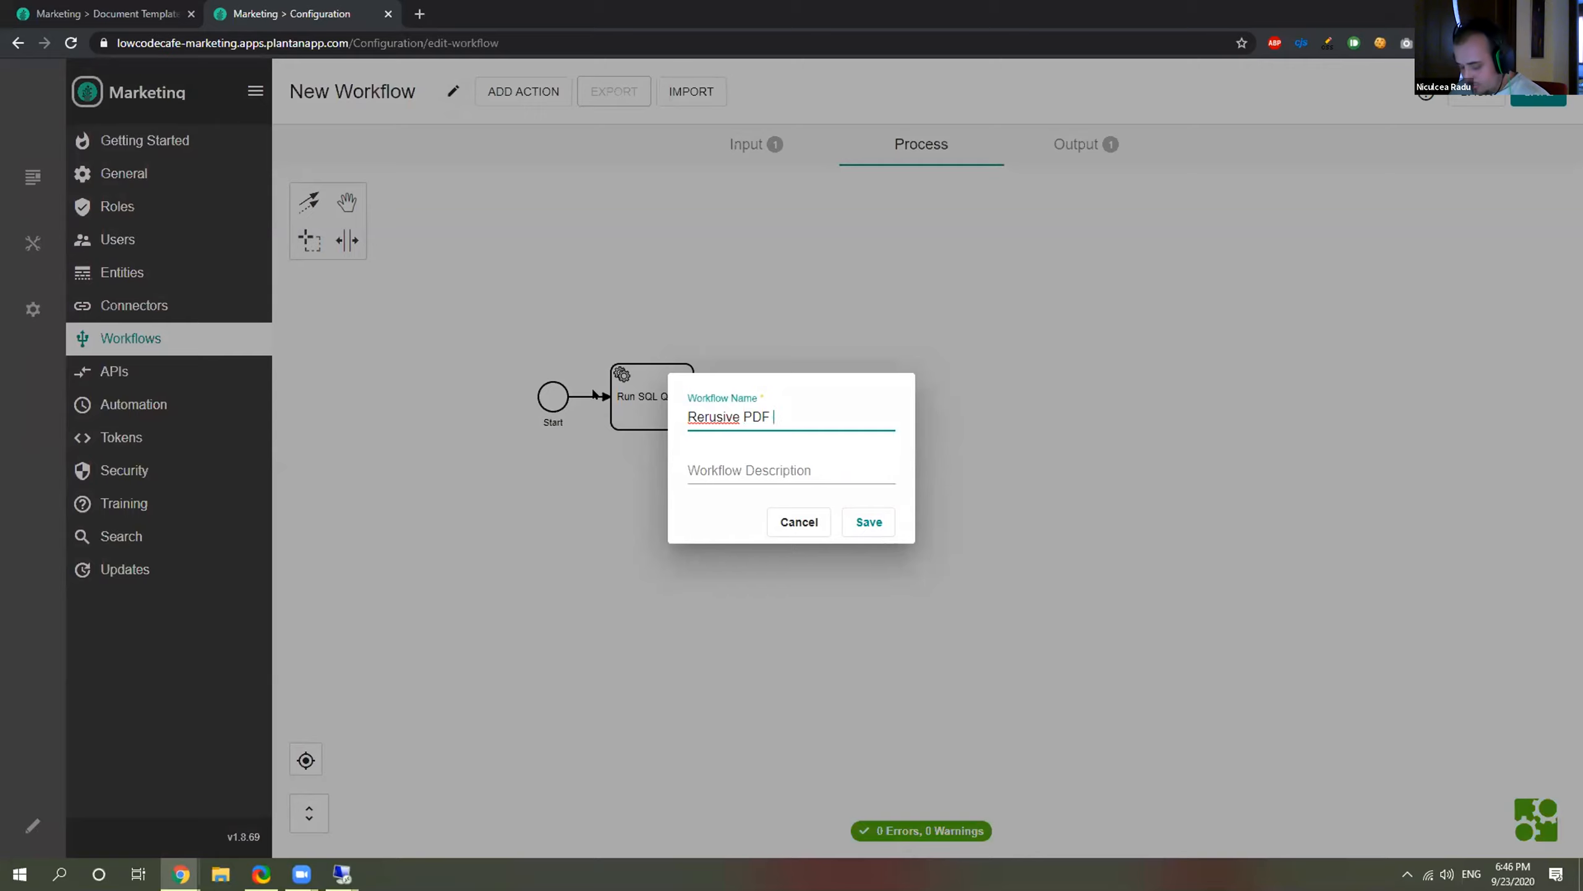
key(BackSpace)
key(BackSpace)
key(BackSpace)
key(BackSpace)
text(erge)
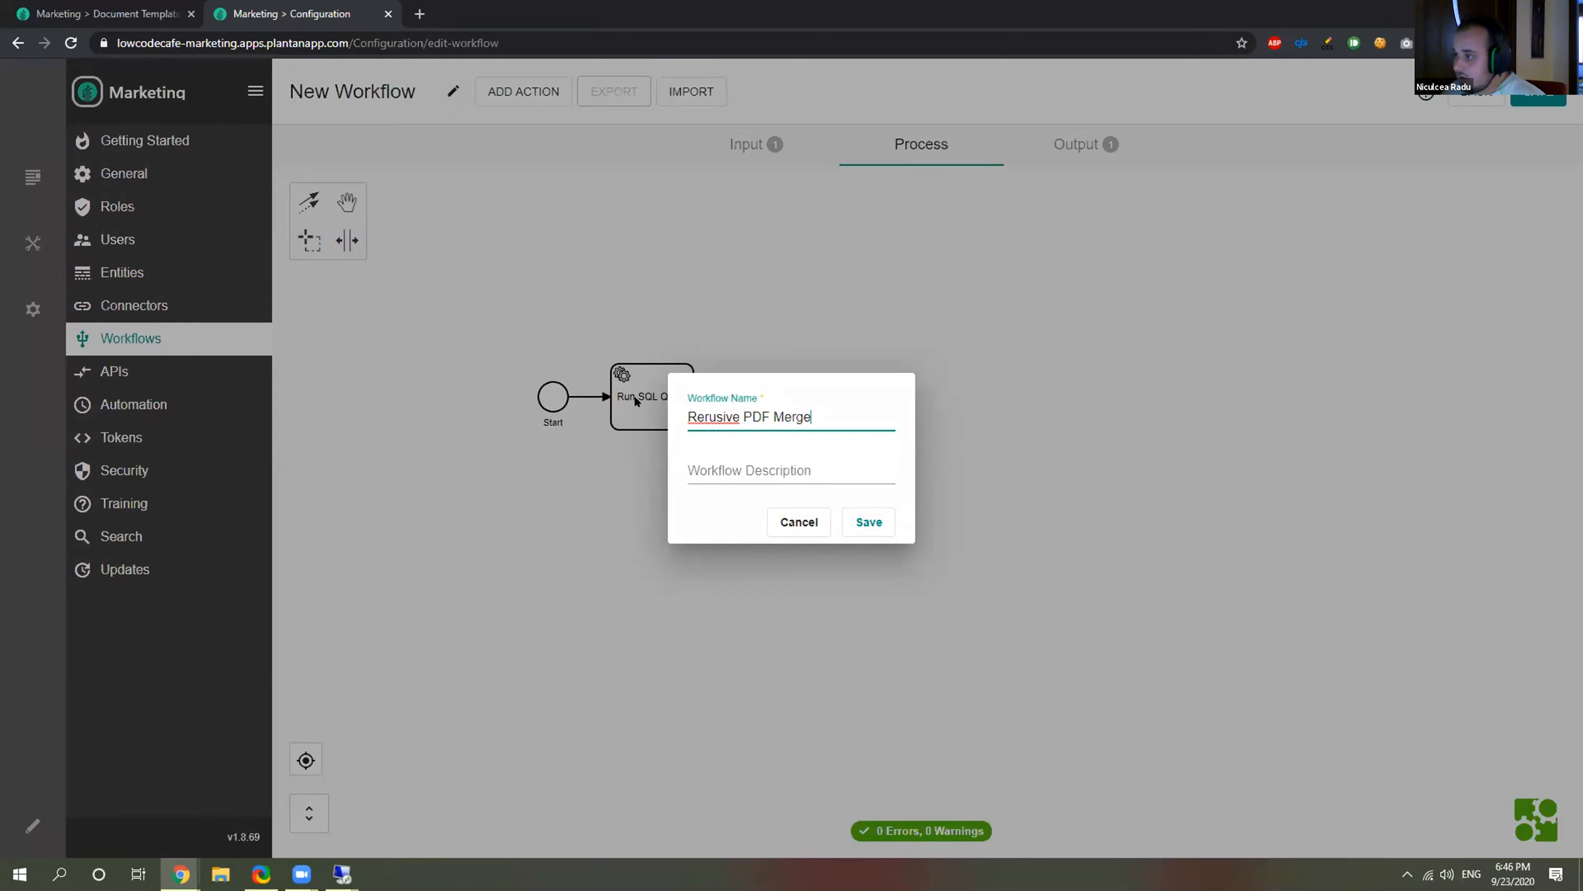
right_click(729, 420)
click(767, 445)
right_click(739, 416)
click(737, 416)
drag(744, 417, 703, 420)
text(cursive)
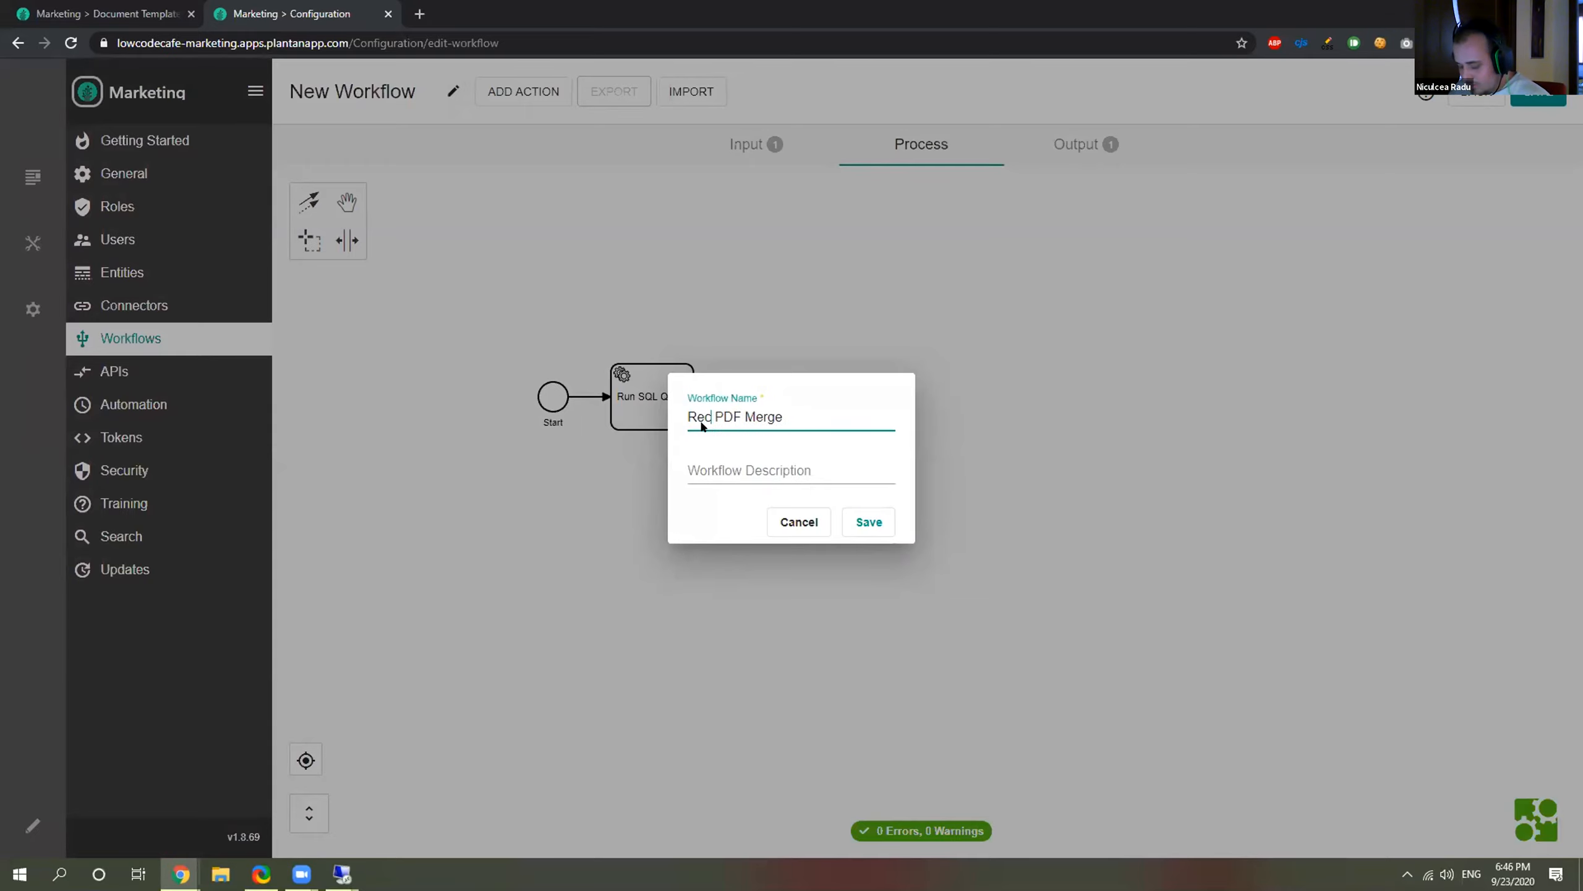
click(767, 456)
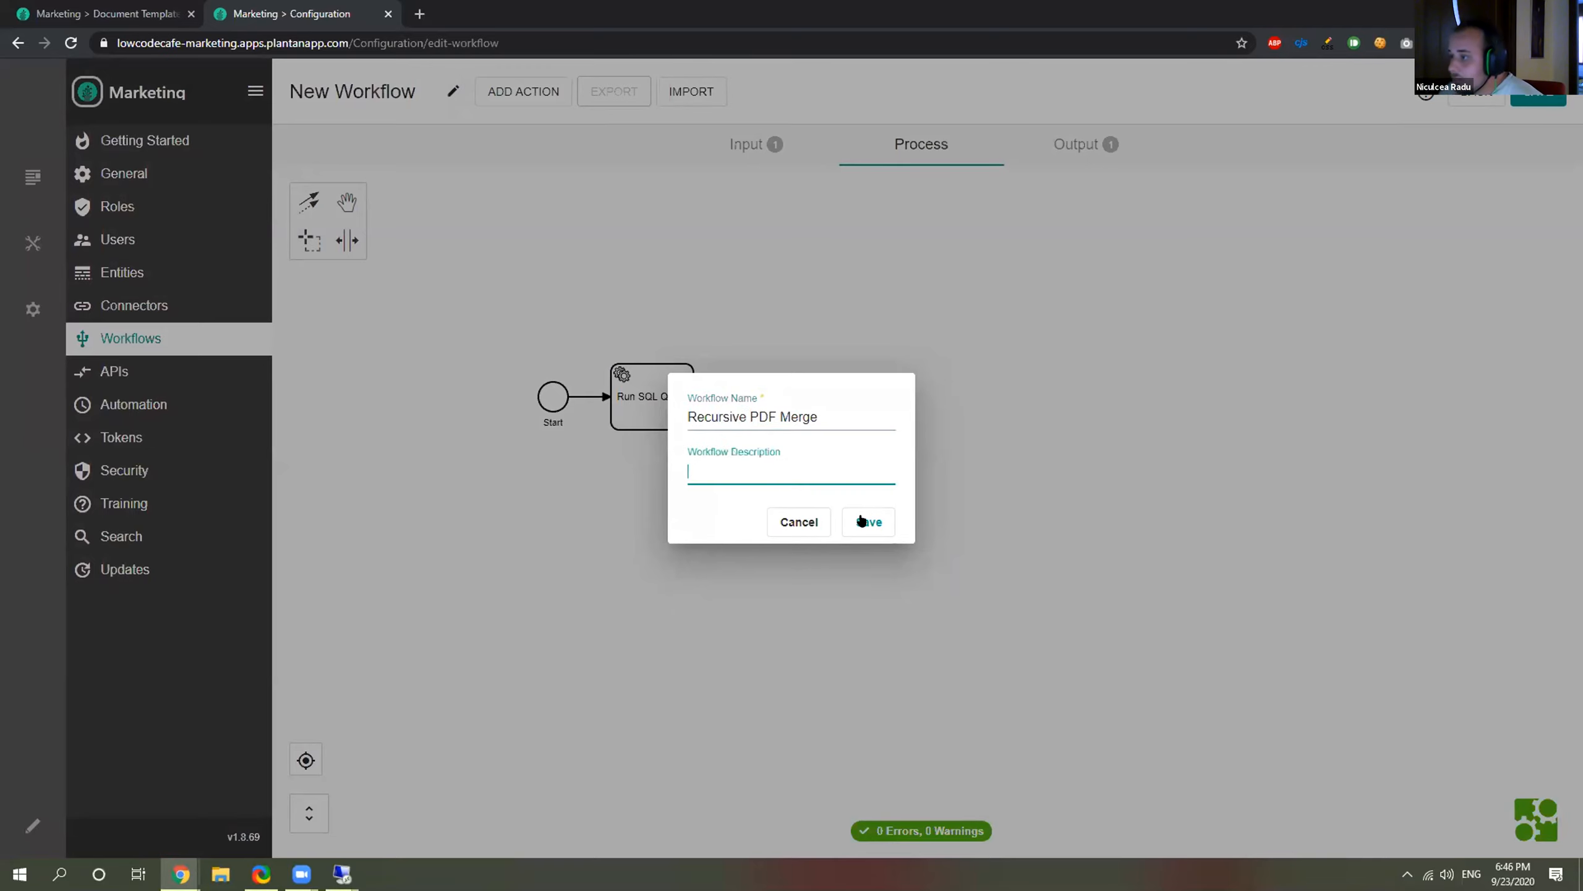
click(869, 522)
Save the workflow and reopen Recursive PDF Merge for editing from the workflow list.
click(1537, 97)
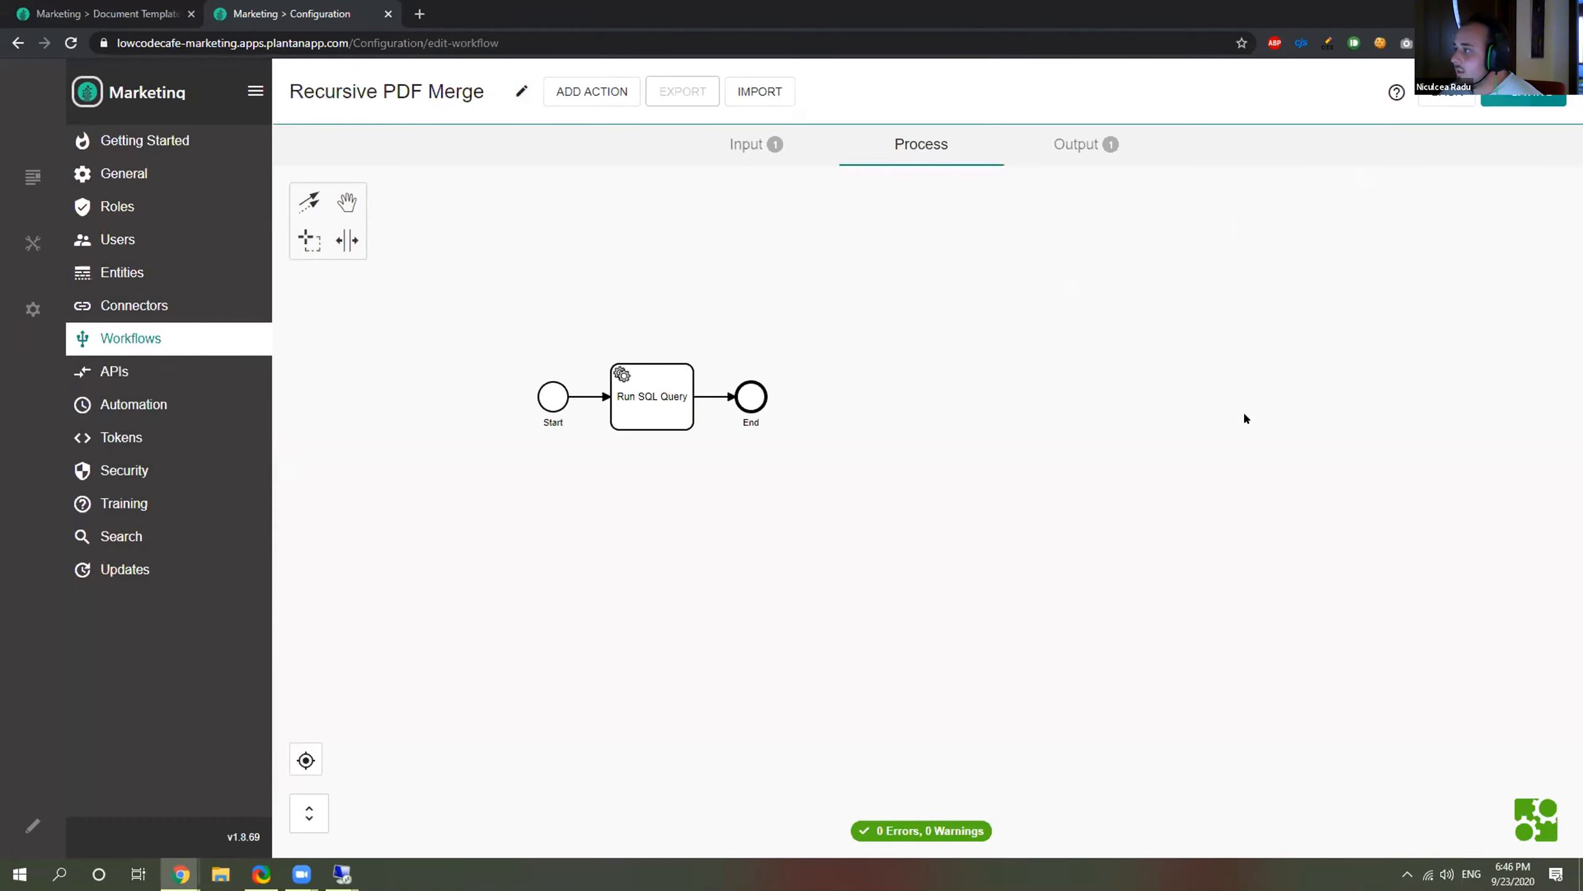
mouse_move(492, 349)
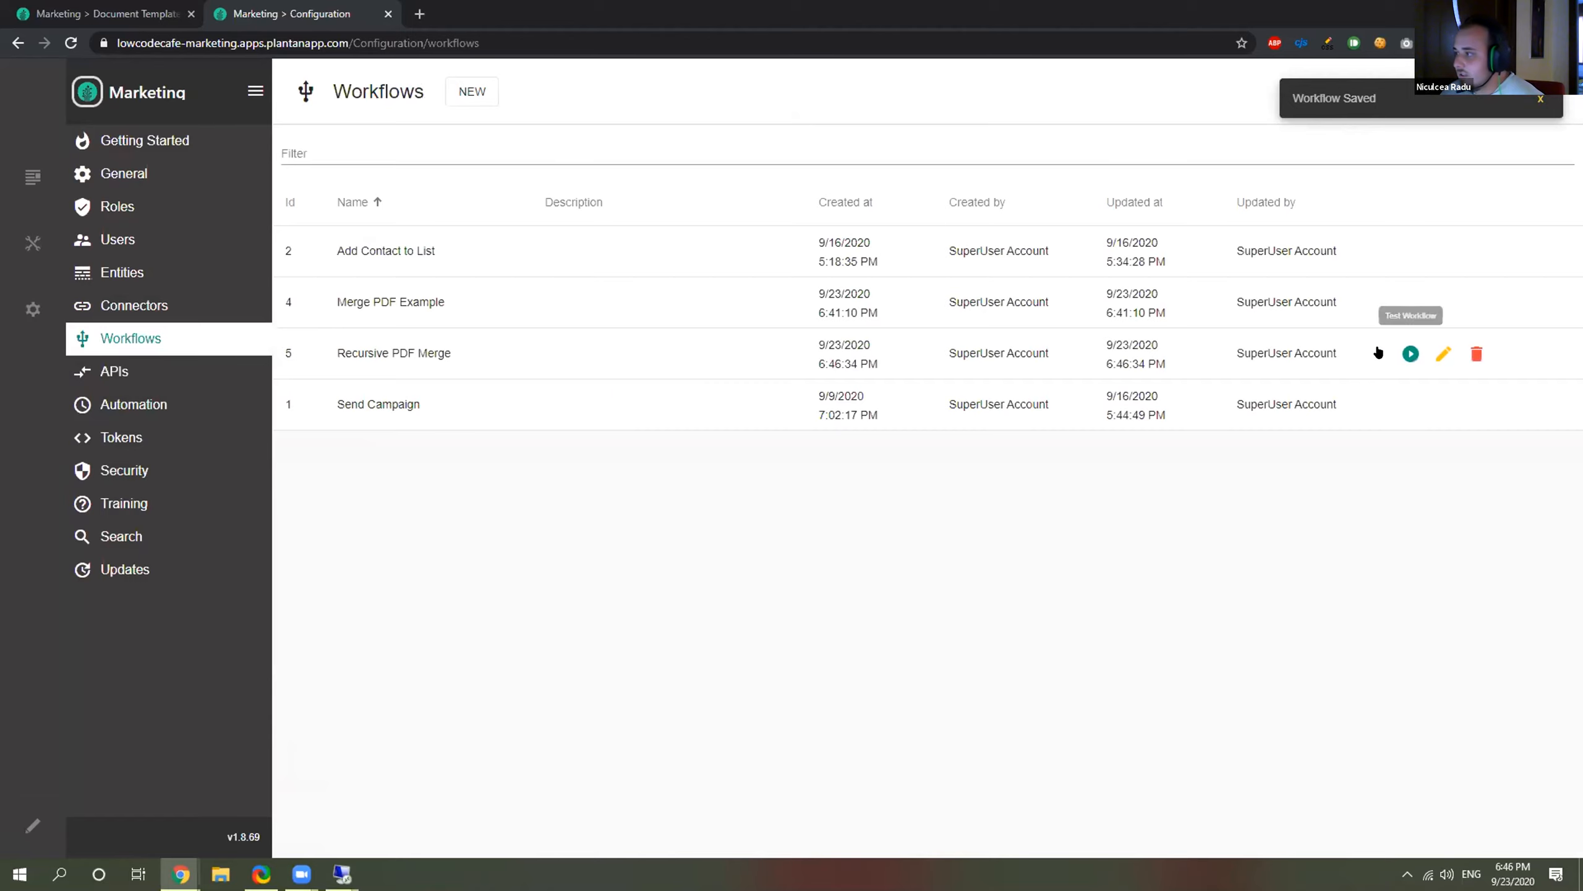
click(1443, 353)
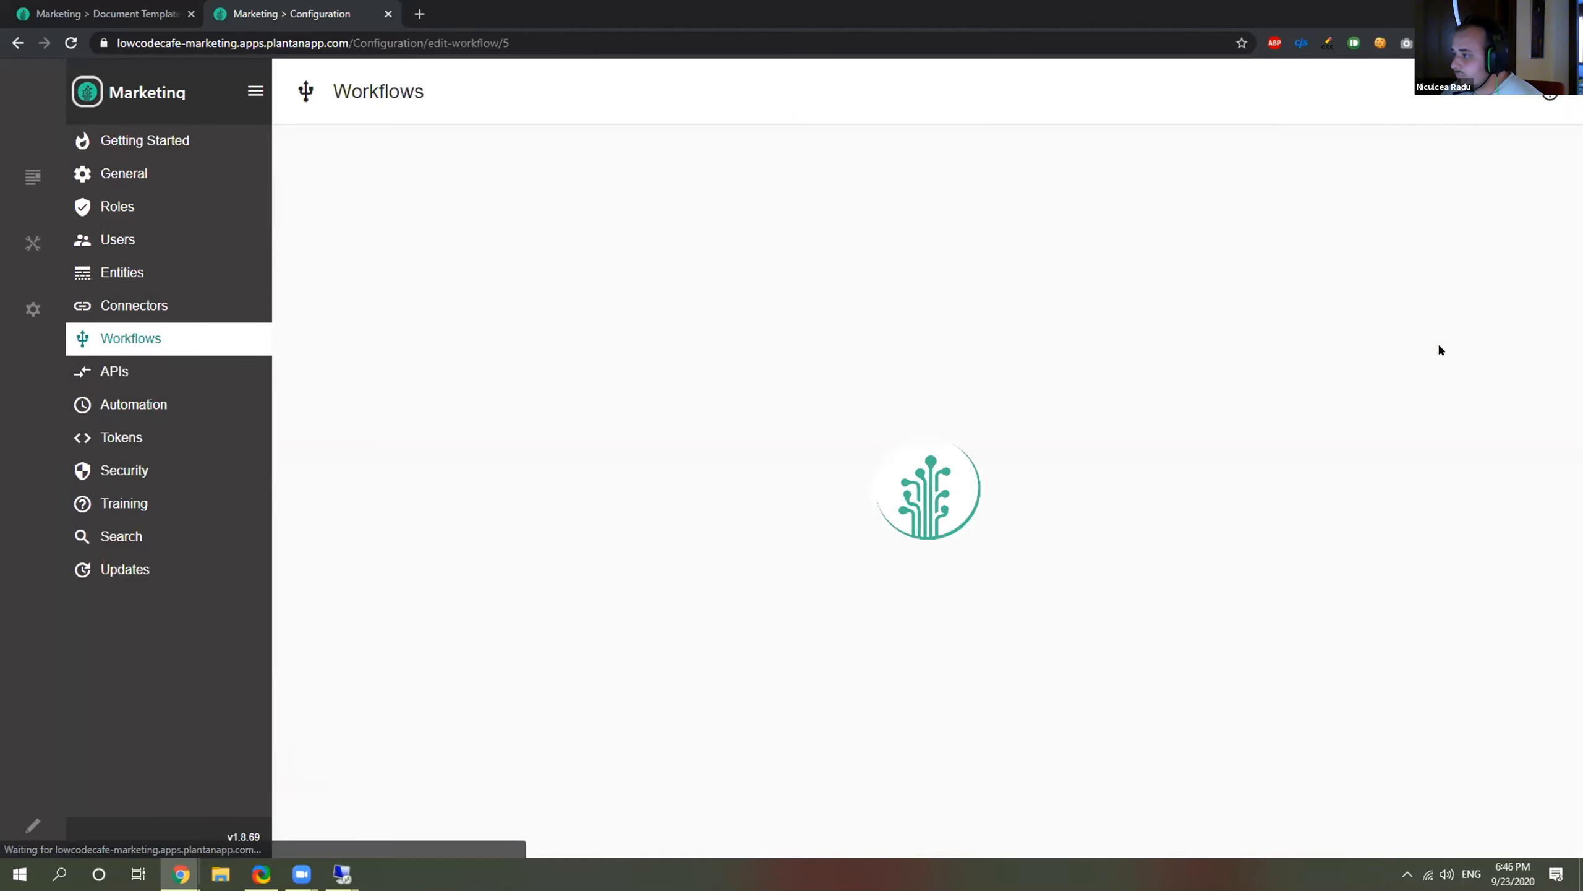
Move the End event farther from Run SQL Query and insert a Split gateway after that action.
drag(754, 391, 990, 396)
drag(798, 512, 679, 601)
click(517, 488)
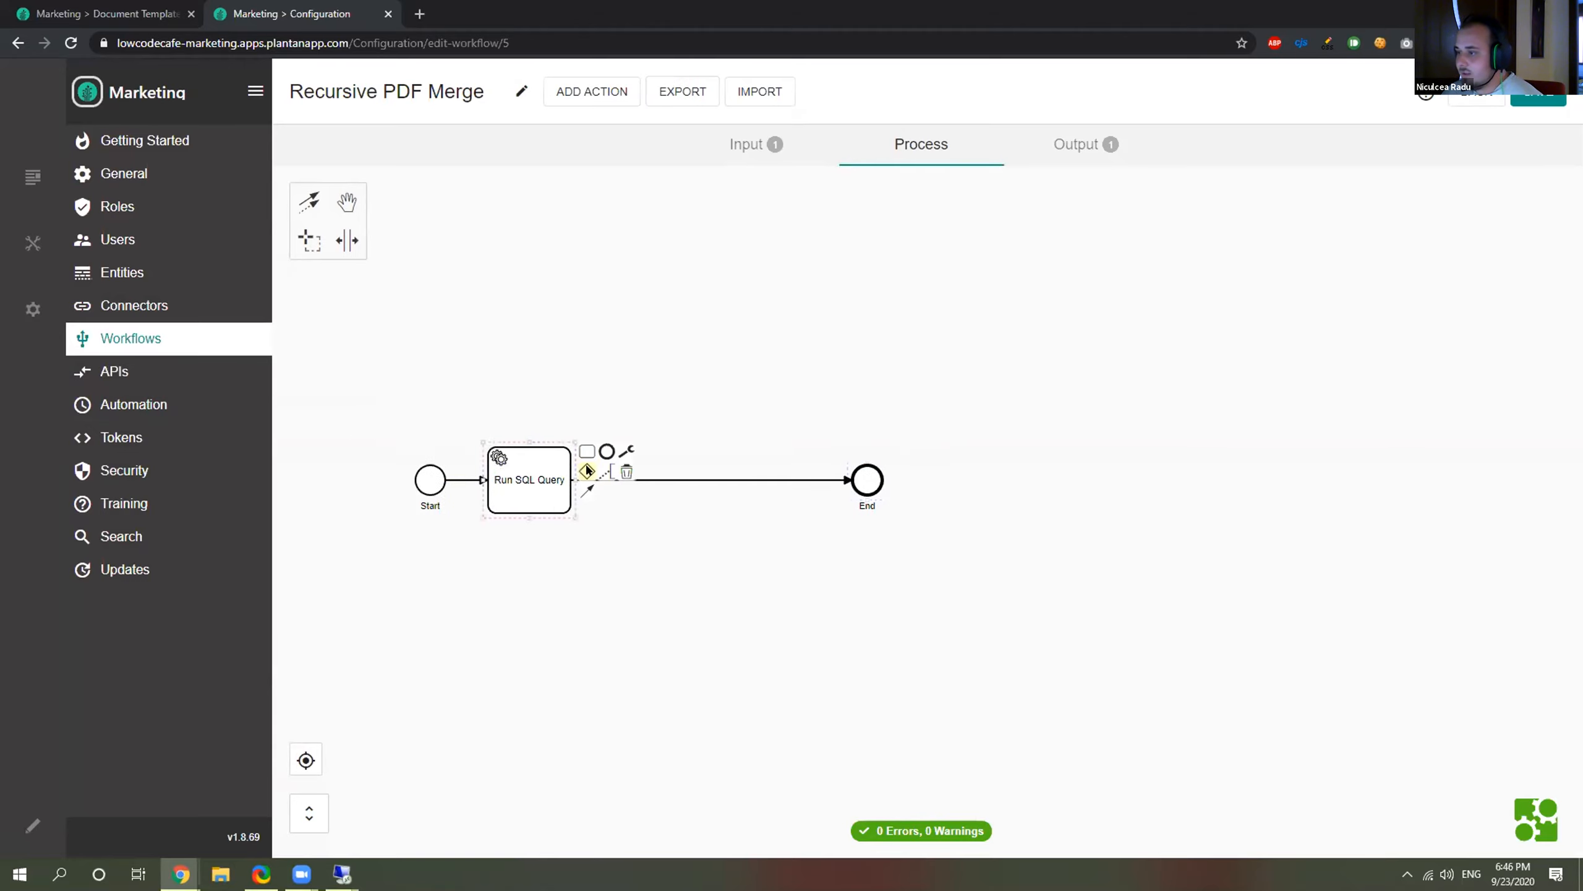
click(587, 471)
Add an Inject Data action from the Split gateway with a data entry named FileId and an empty value, and save it.
click(671, 463)
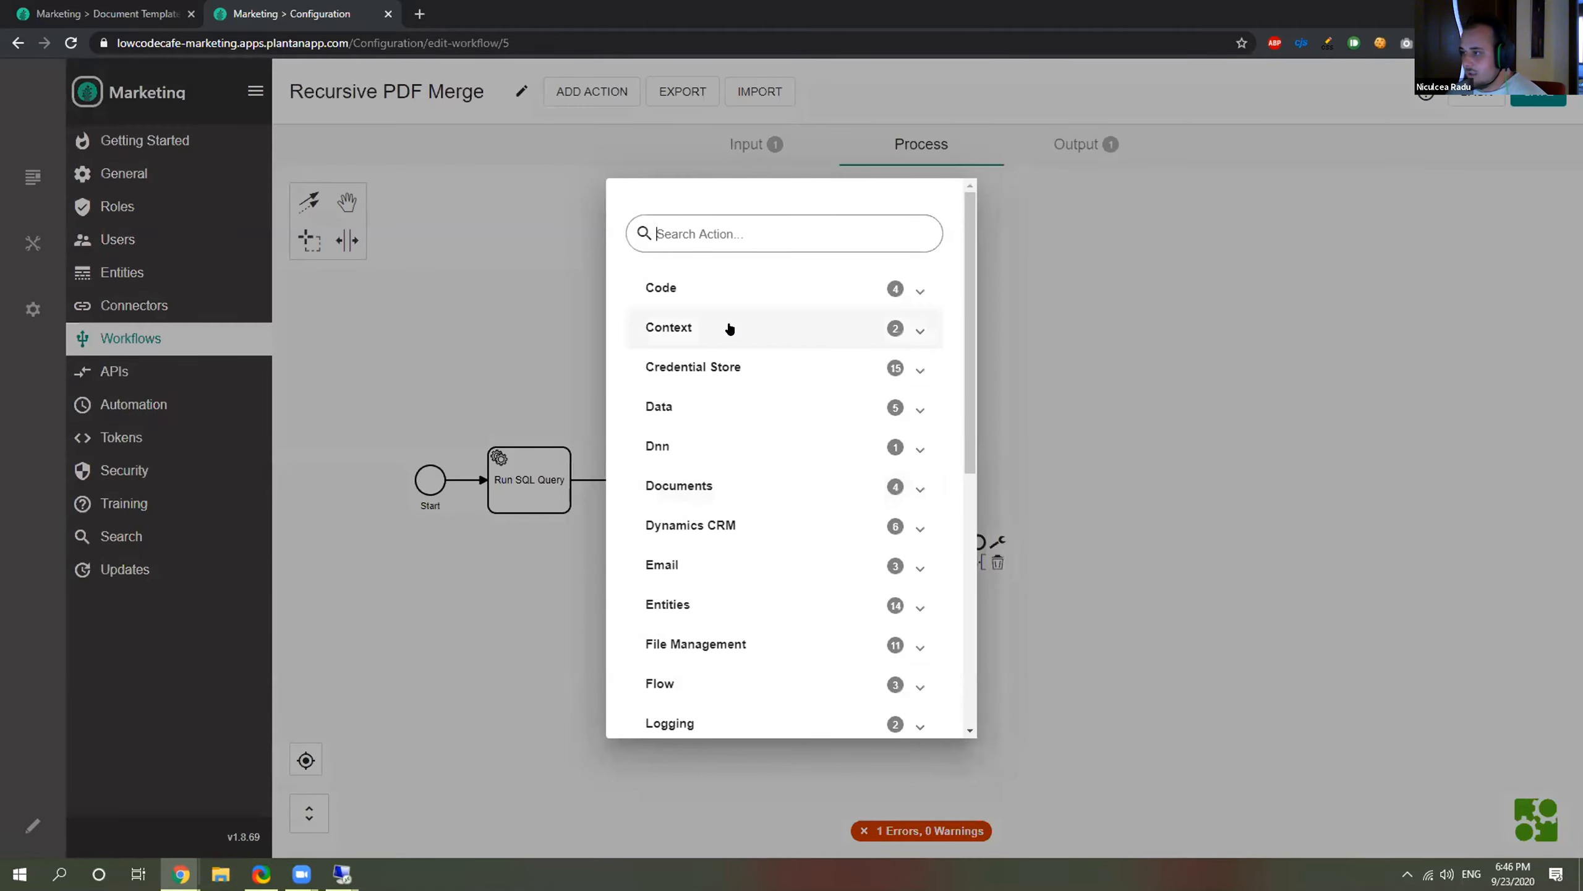
text(Inject)
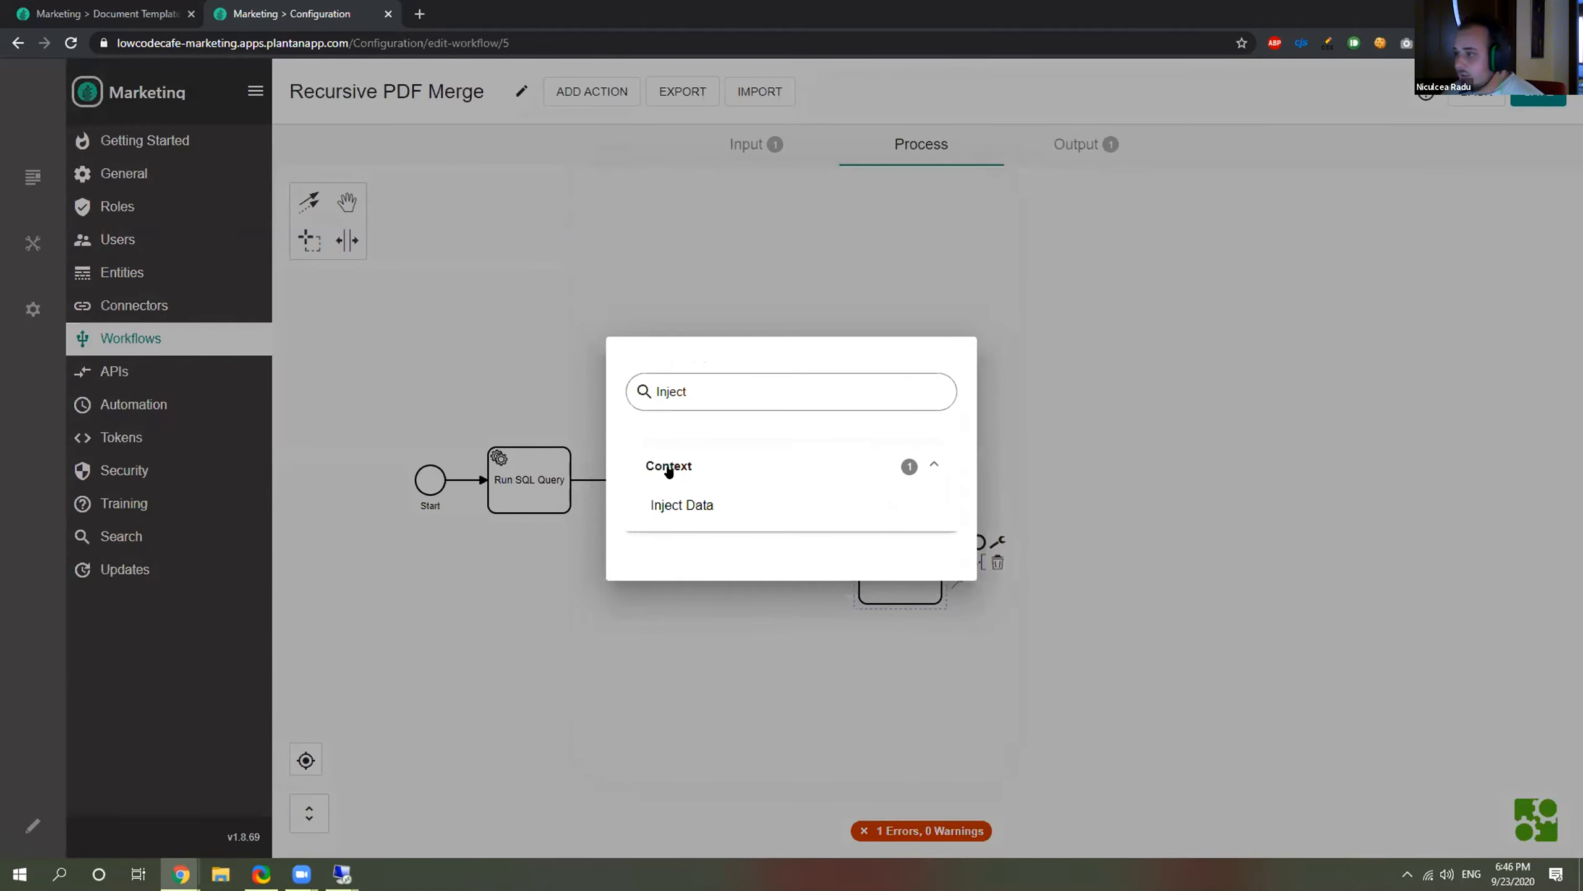
click(693, 504)
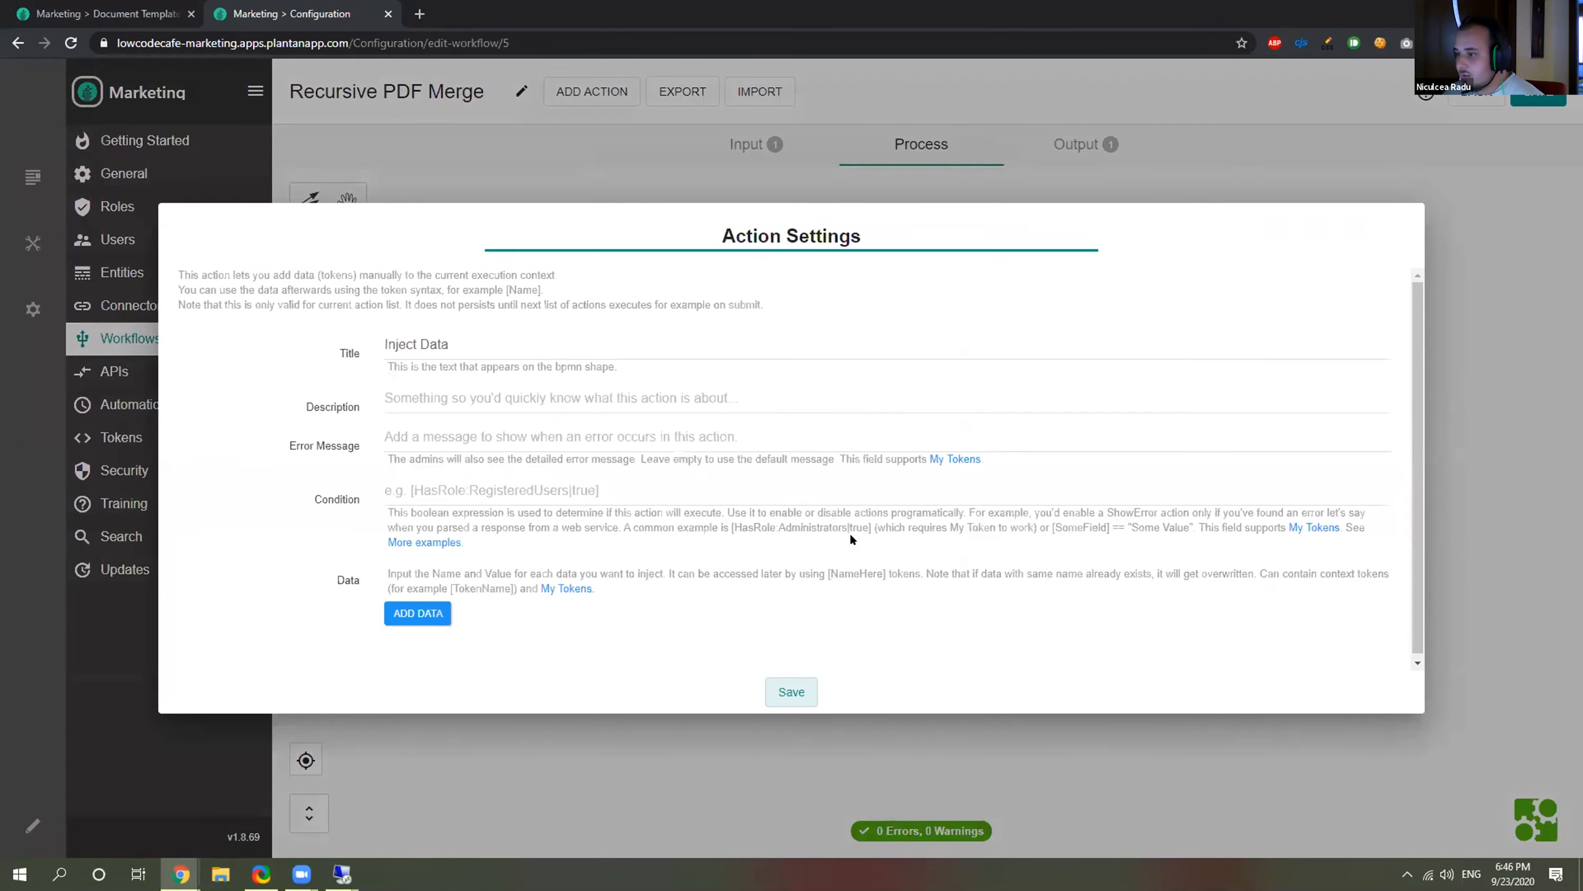
click(418, 613)
click(485, 599)
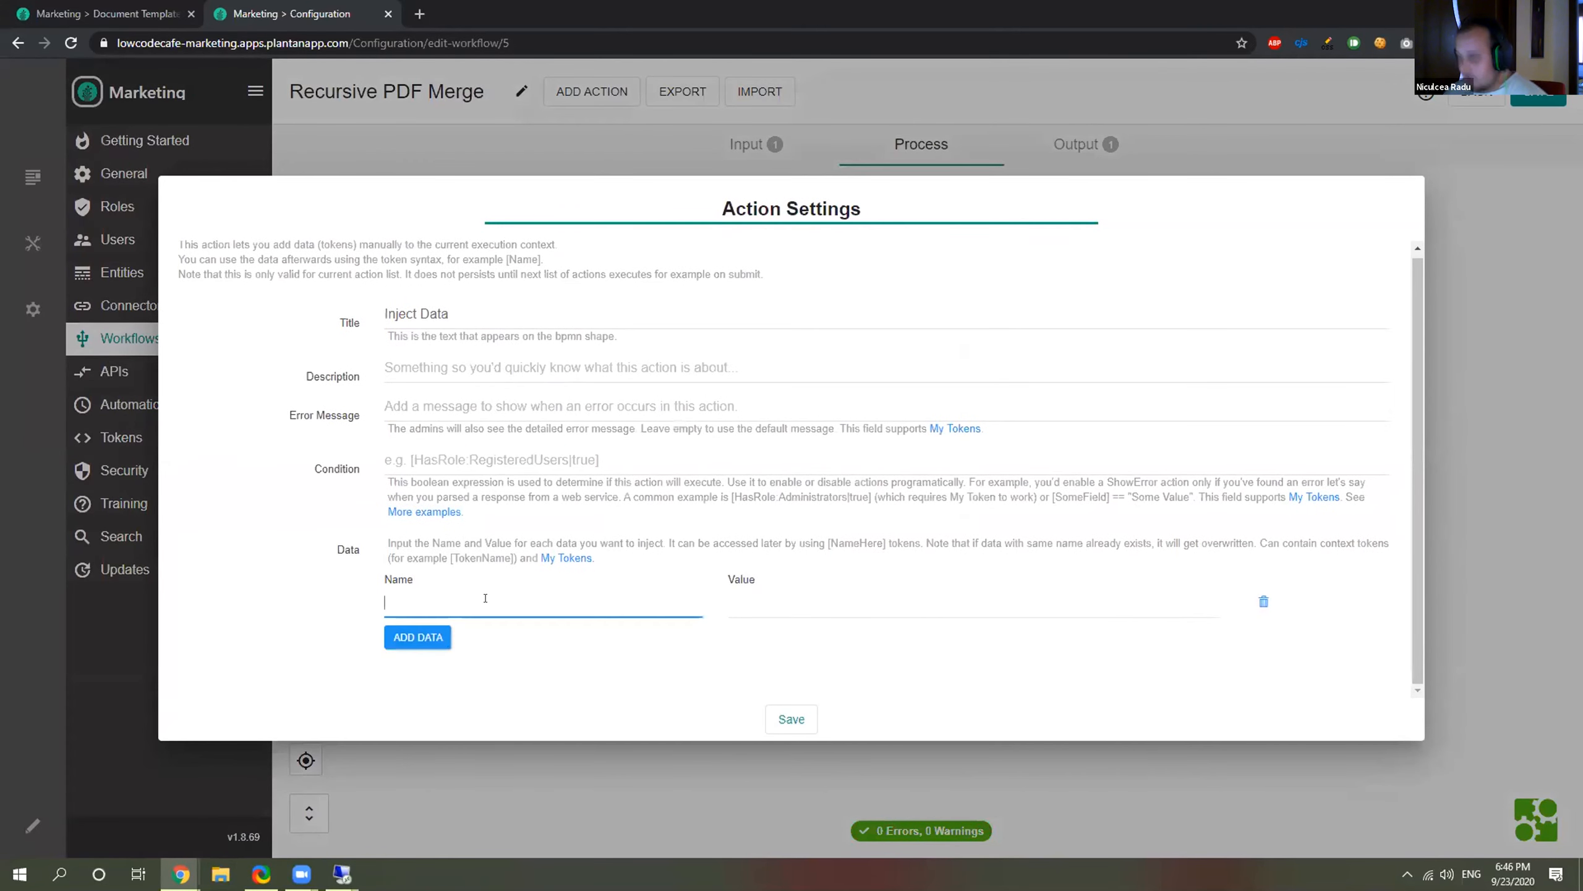
text(Fileld)
key(Tab)
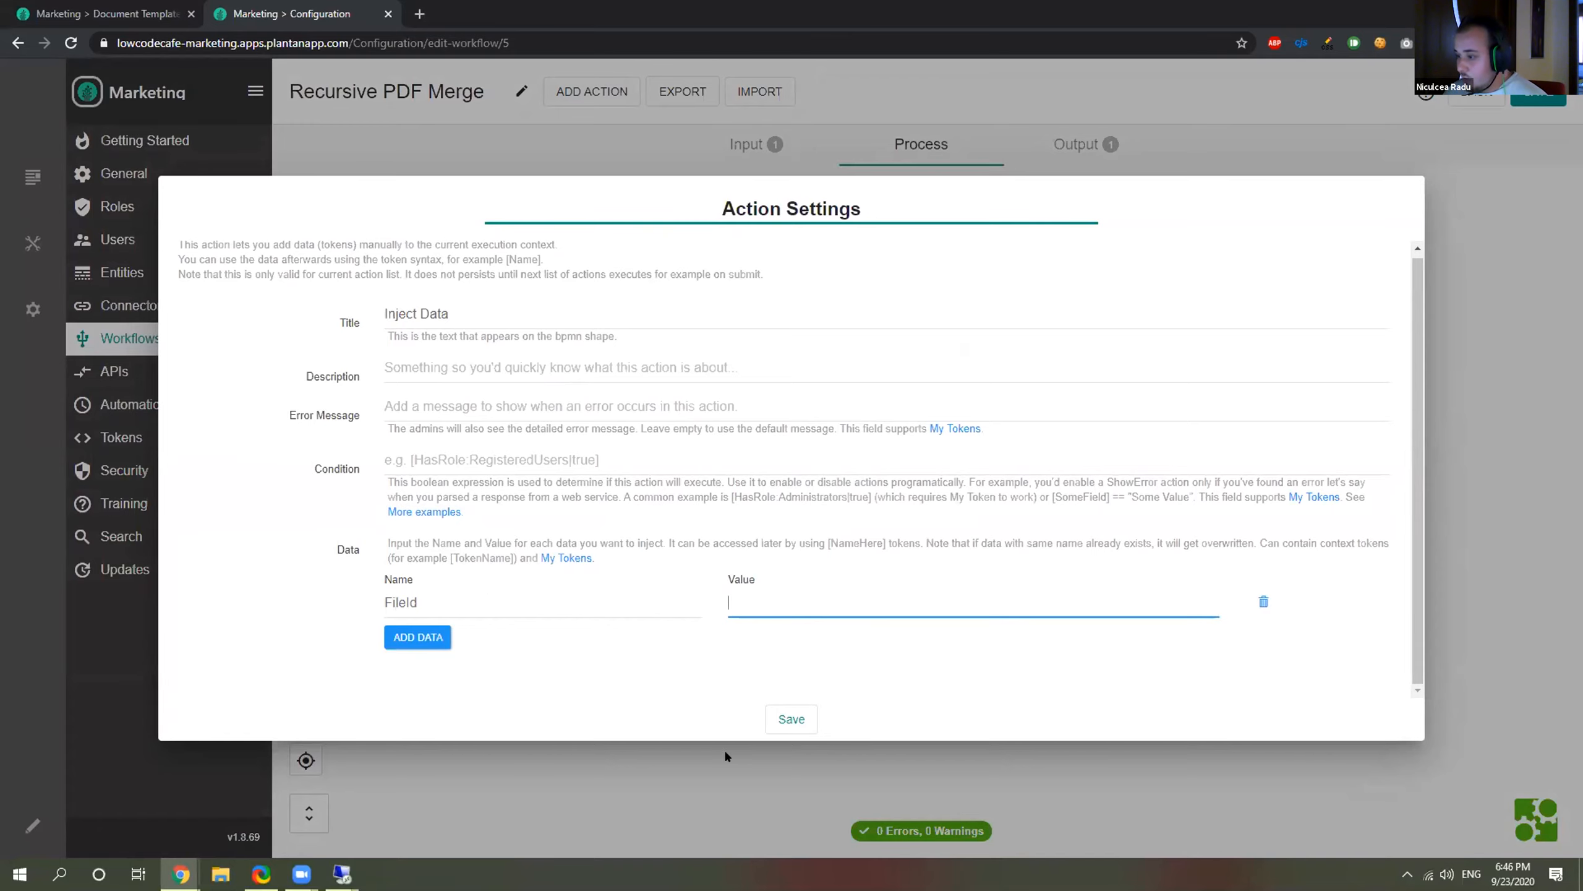
click(788, 720)
Move the Inject Data action above the main flow line and delete the End event.
drag(912, 580, 782, 360)
click(863, 480)
key(Delete)
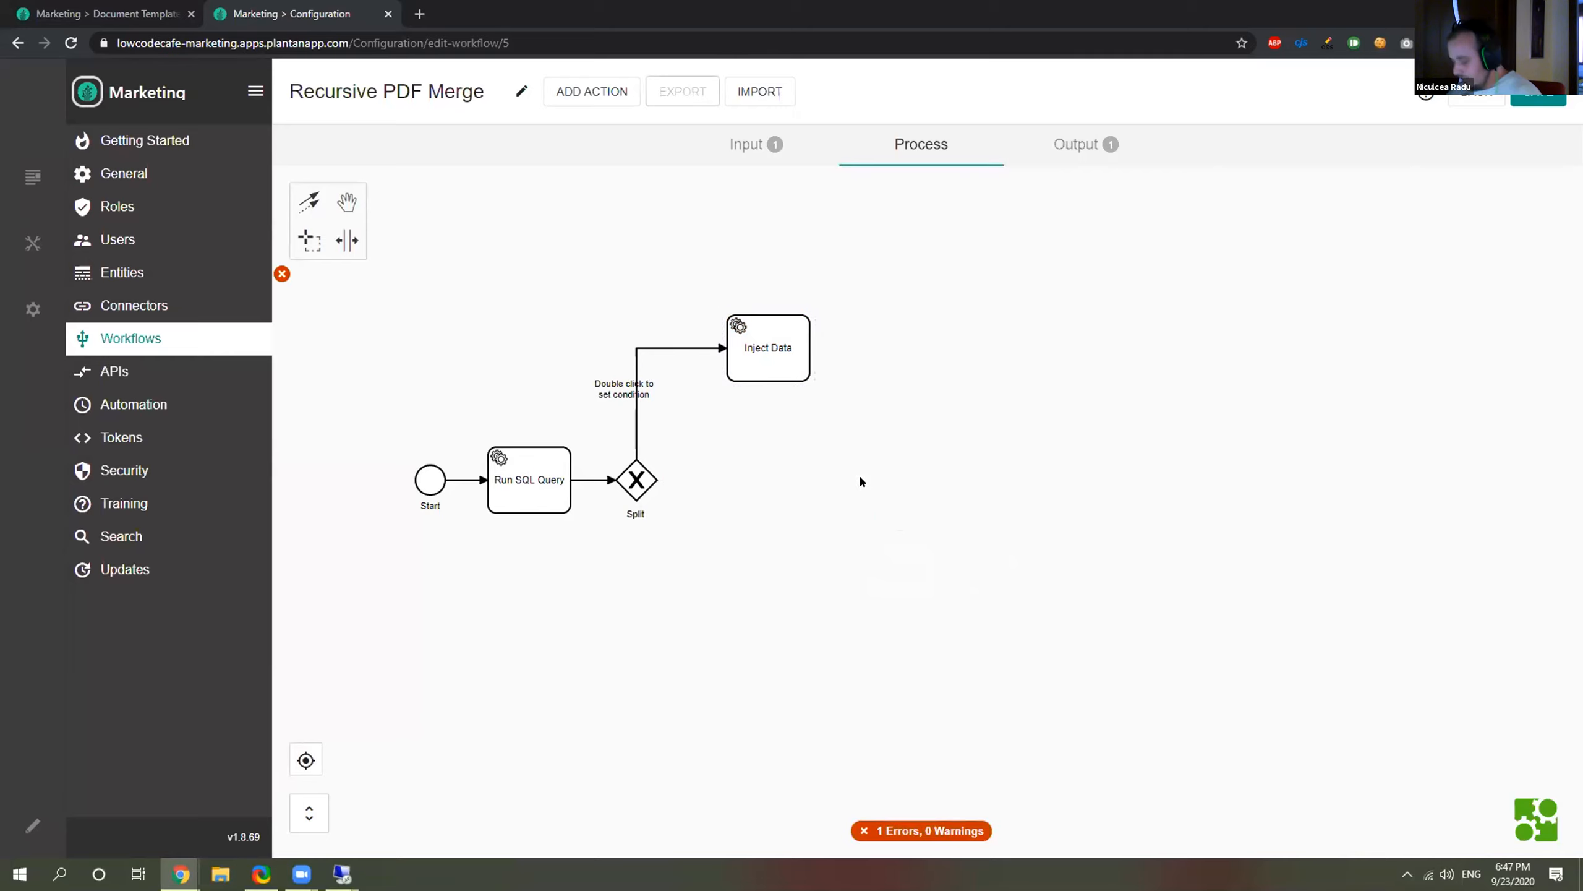
click(650, 489)
click(672, 443)
click(647, 483)
click(674, 463)
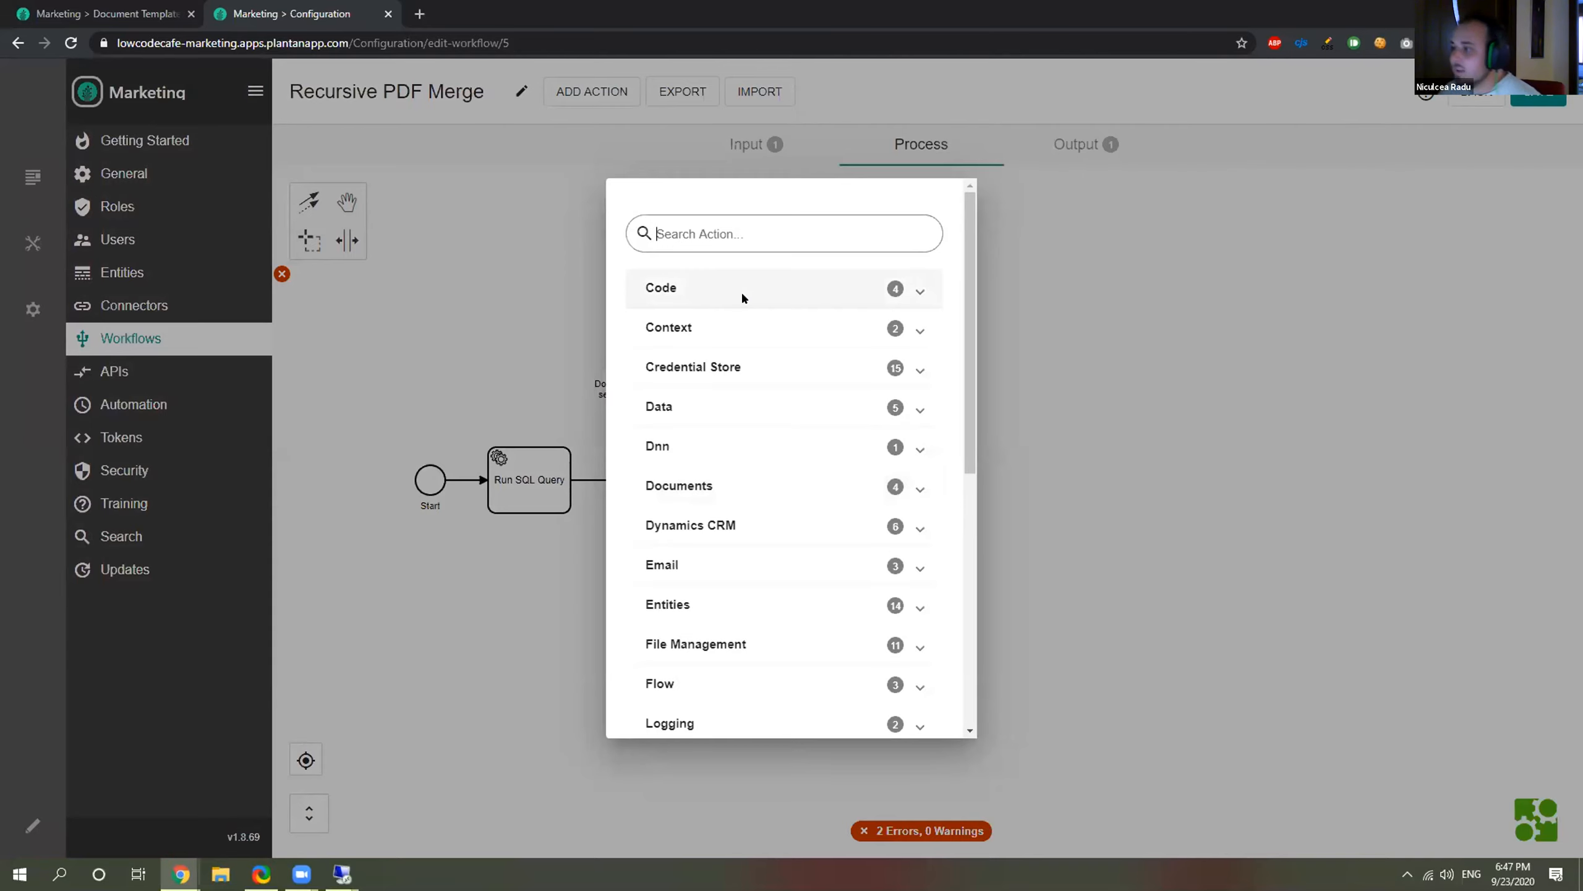
key(Escape)
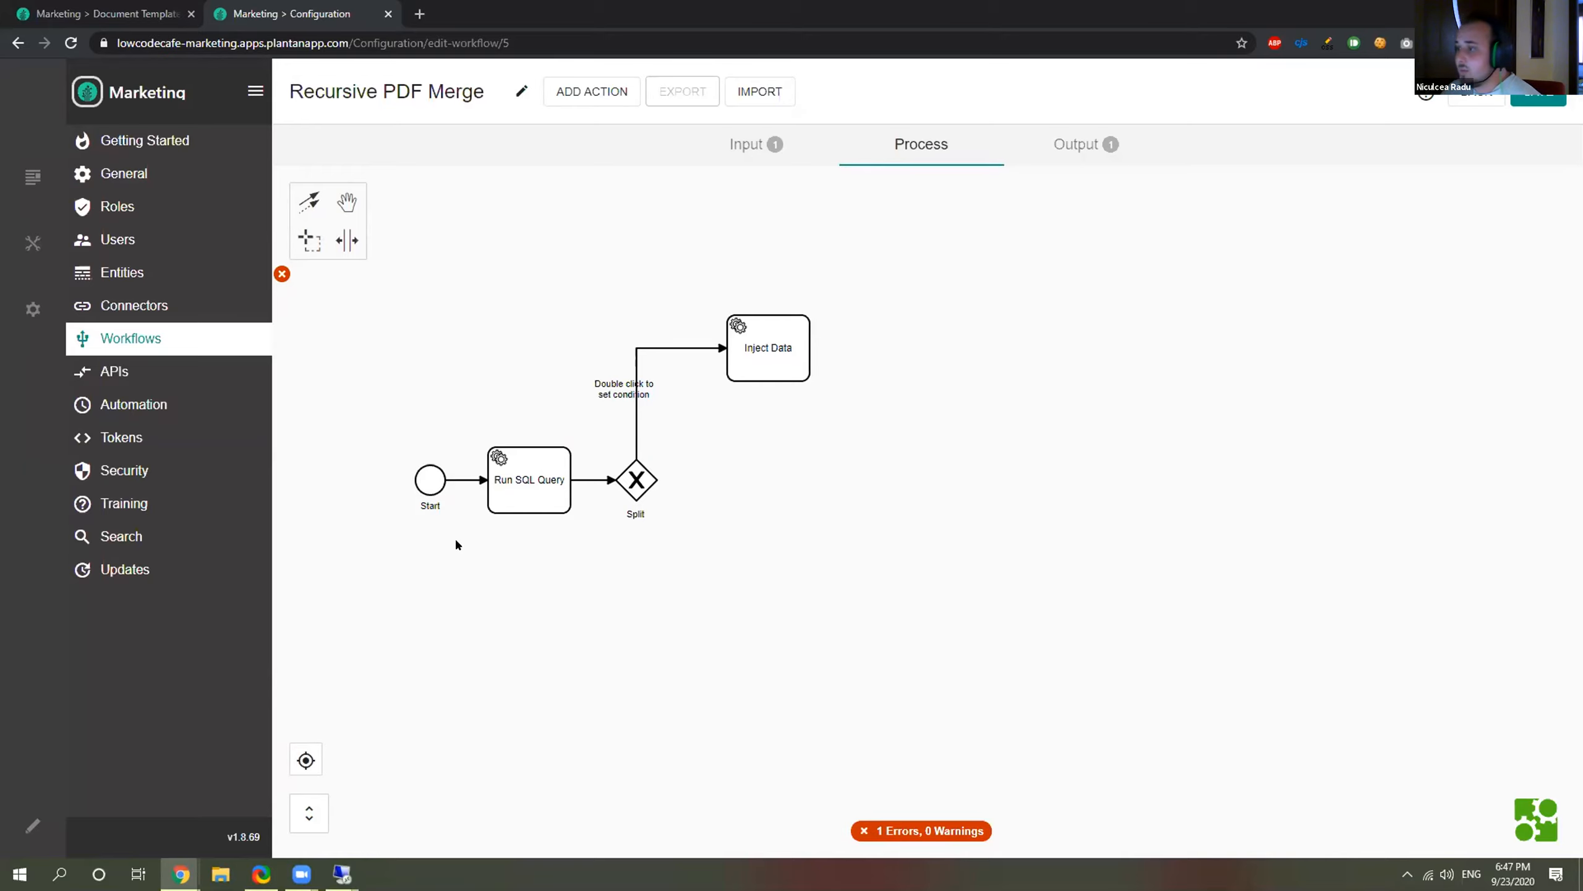
Set the condition [CurentDoc] == "" on the Split-to-Inject Data connection, and place its label just above the lengthened line.
drag(773, 350, 819, 347)
double_click(620, 384)
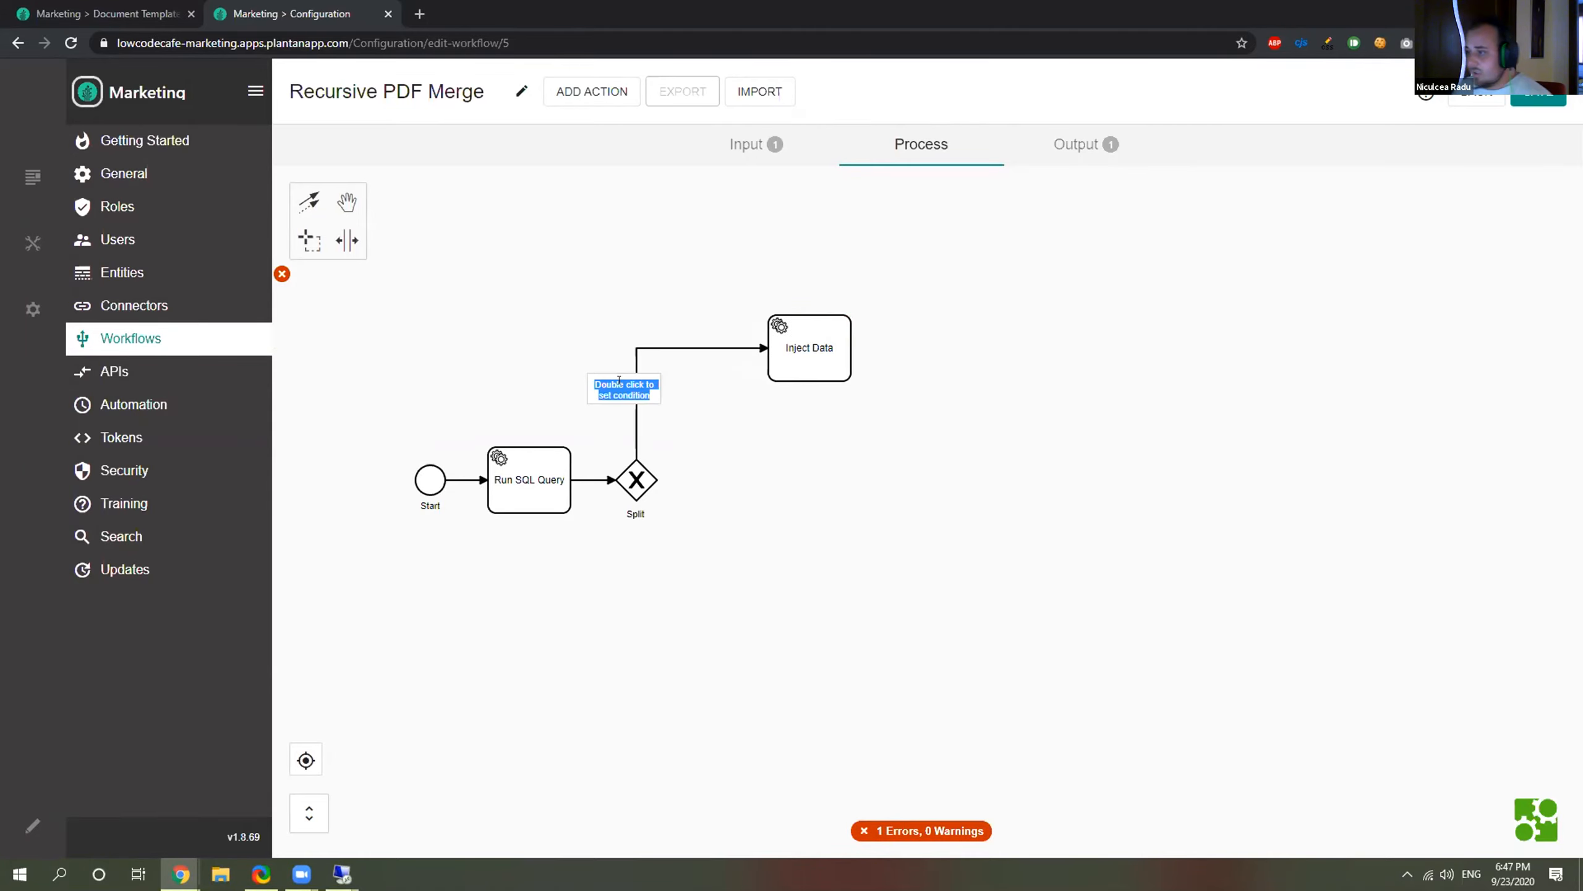
key(BackSpace)
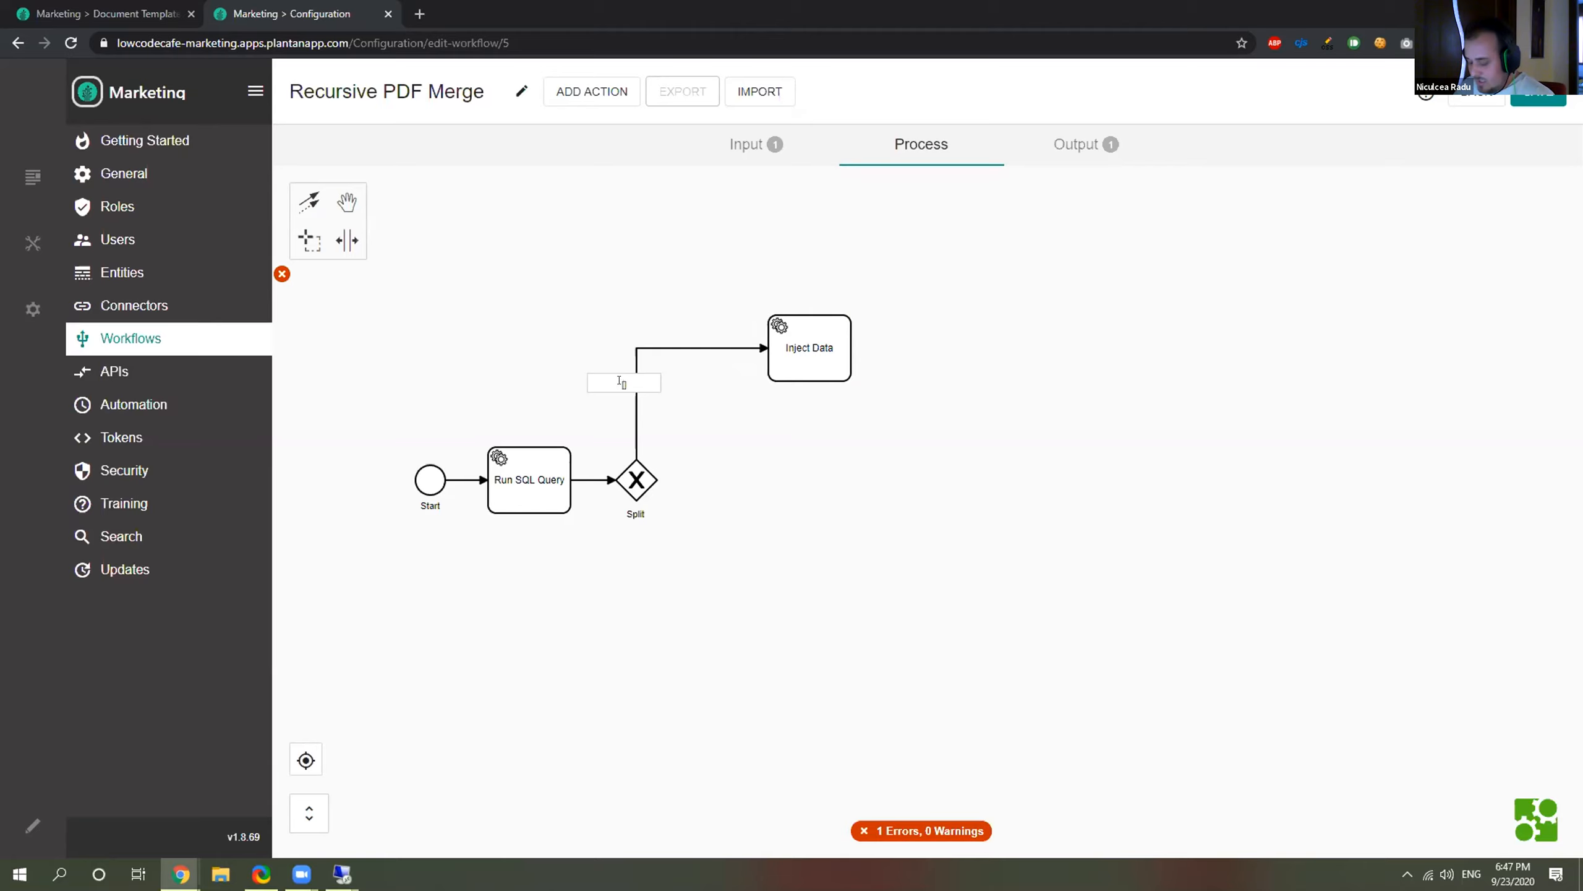
text([Curent])
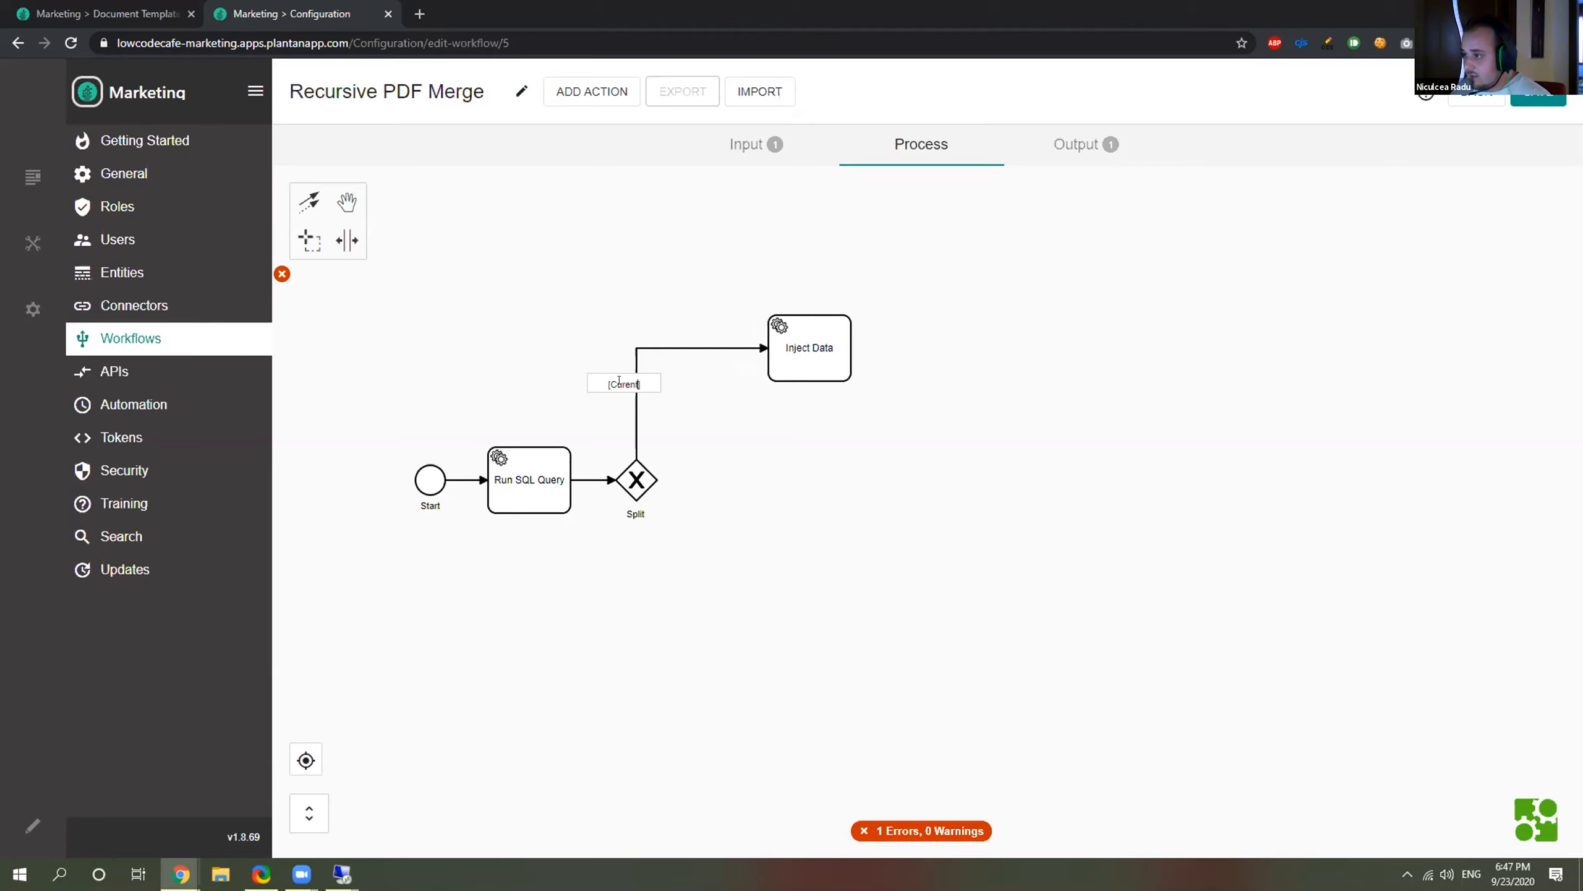
text(Doc] == "")
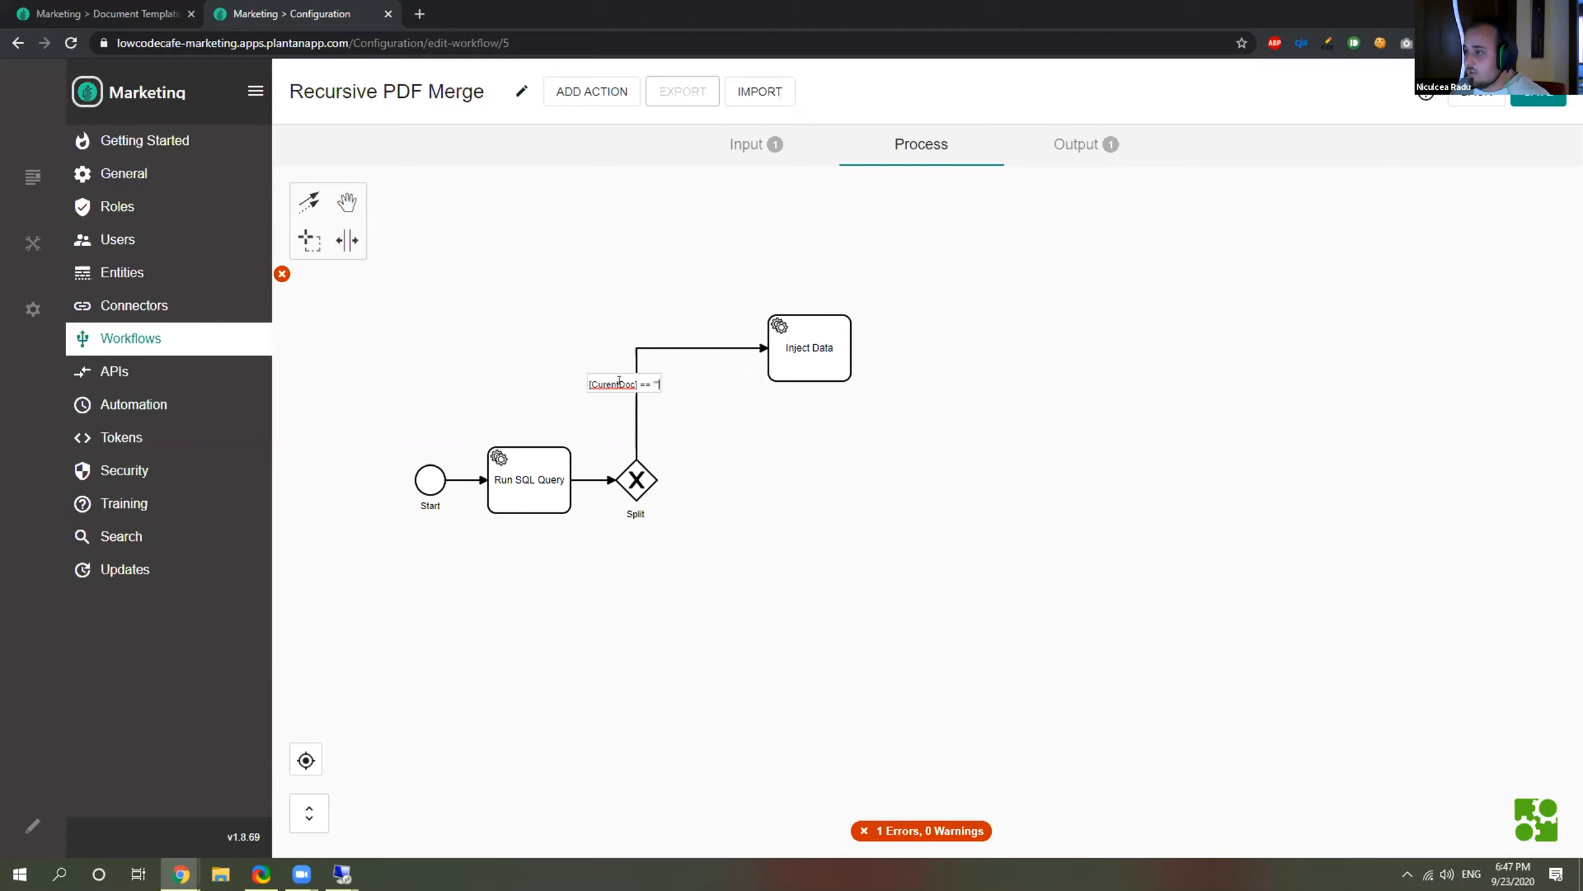
click(700, 425)
drag(632, 381, 702, 378)
drag(831, 345, 856, 345)
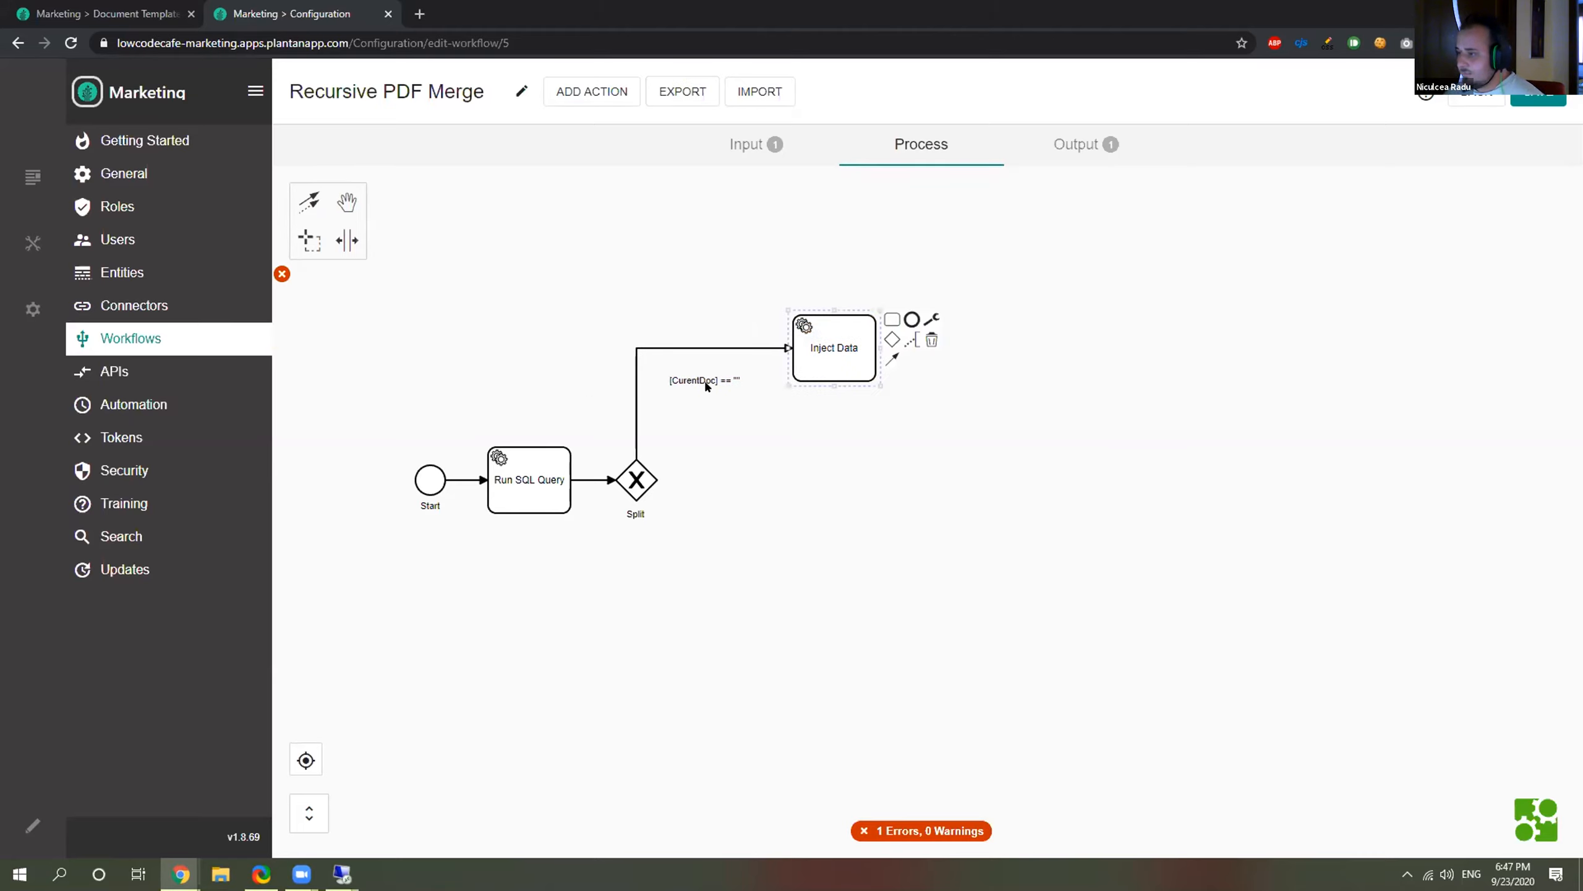
drag(707, 373, 679, 331)
Add a Merge gateway after the Inject Data action and place it level with the Split gateway.
click(836, 345)
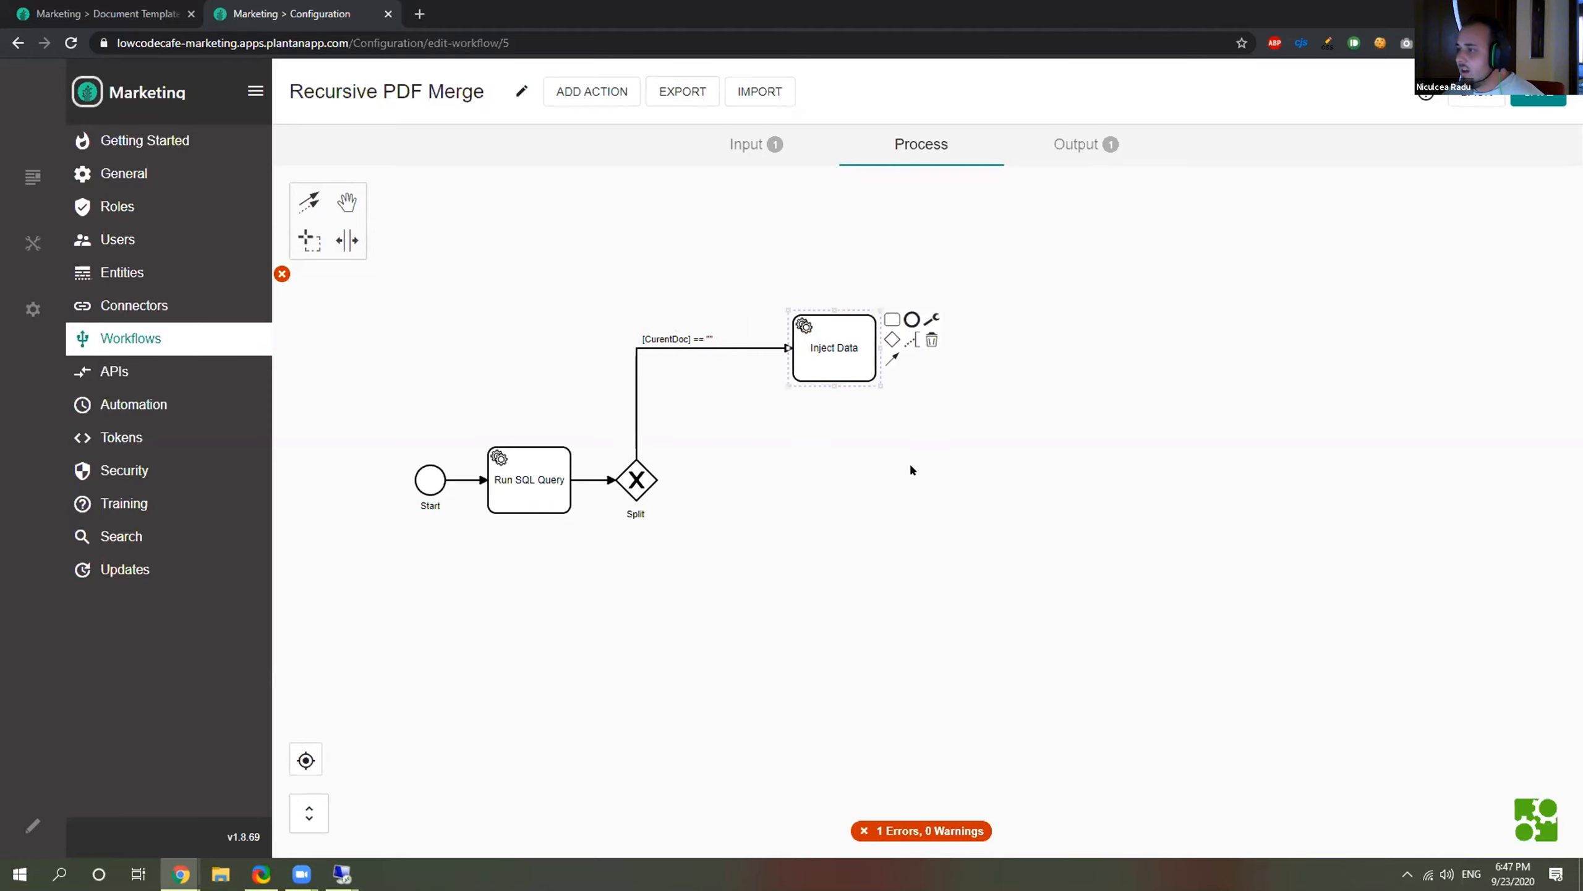
click(892, 340)
click(828, 483)
drag(1045, 368, 1053, 501)
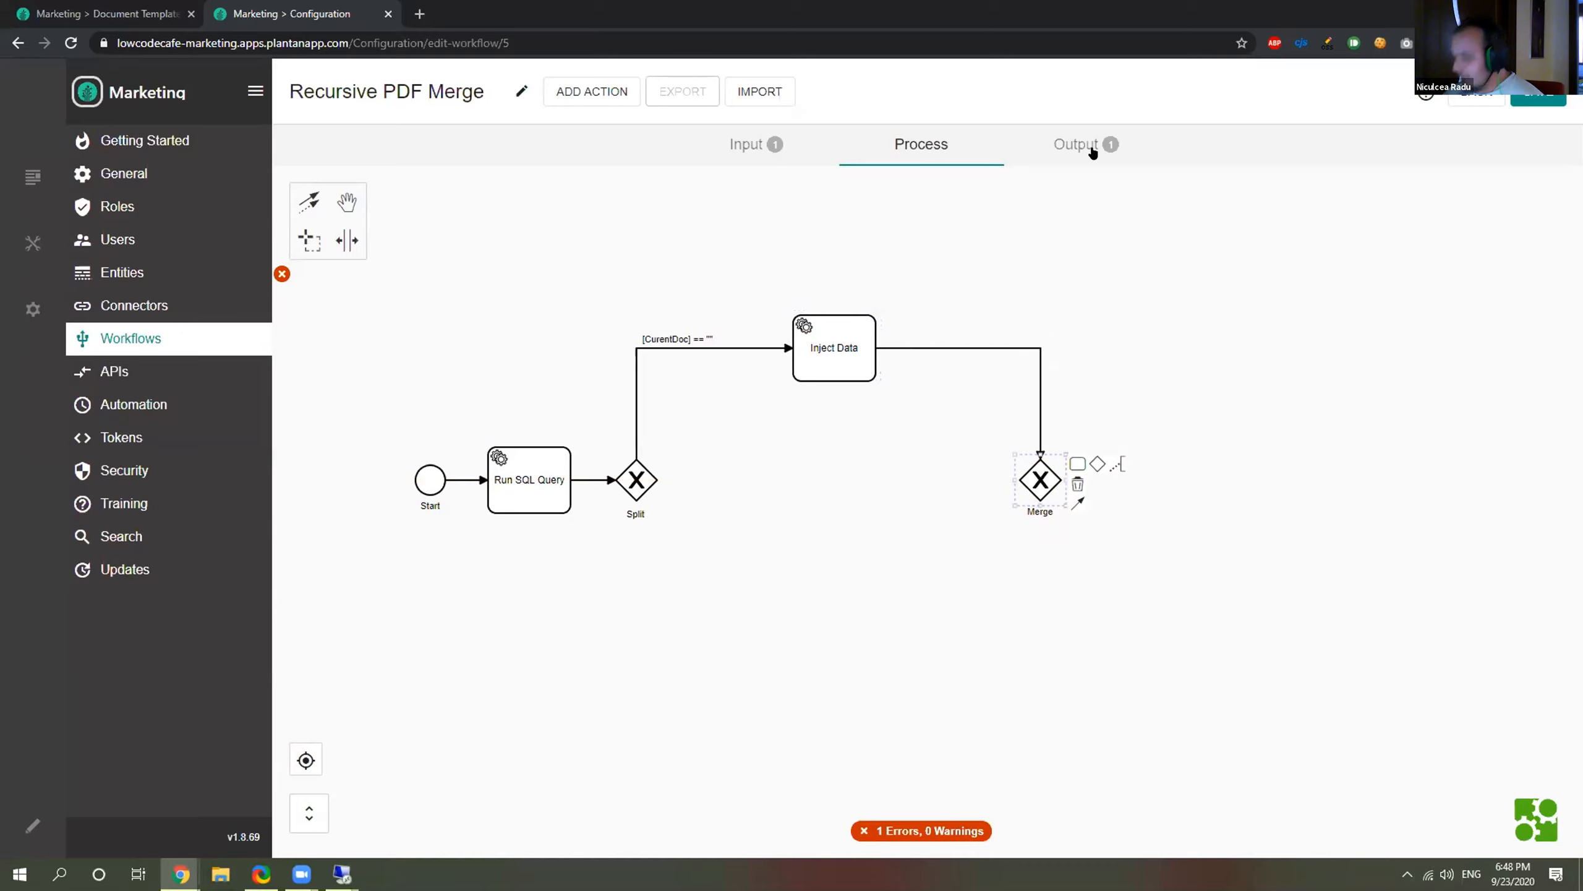
Connect Split to Merge with a path routed below the main line, and add an End event after Merge.
click(648, 493)
drag(676, 501, 1047, 480)
click(1222, 480)
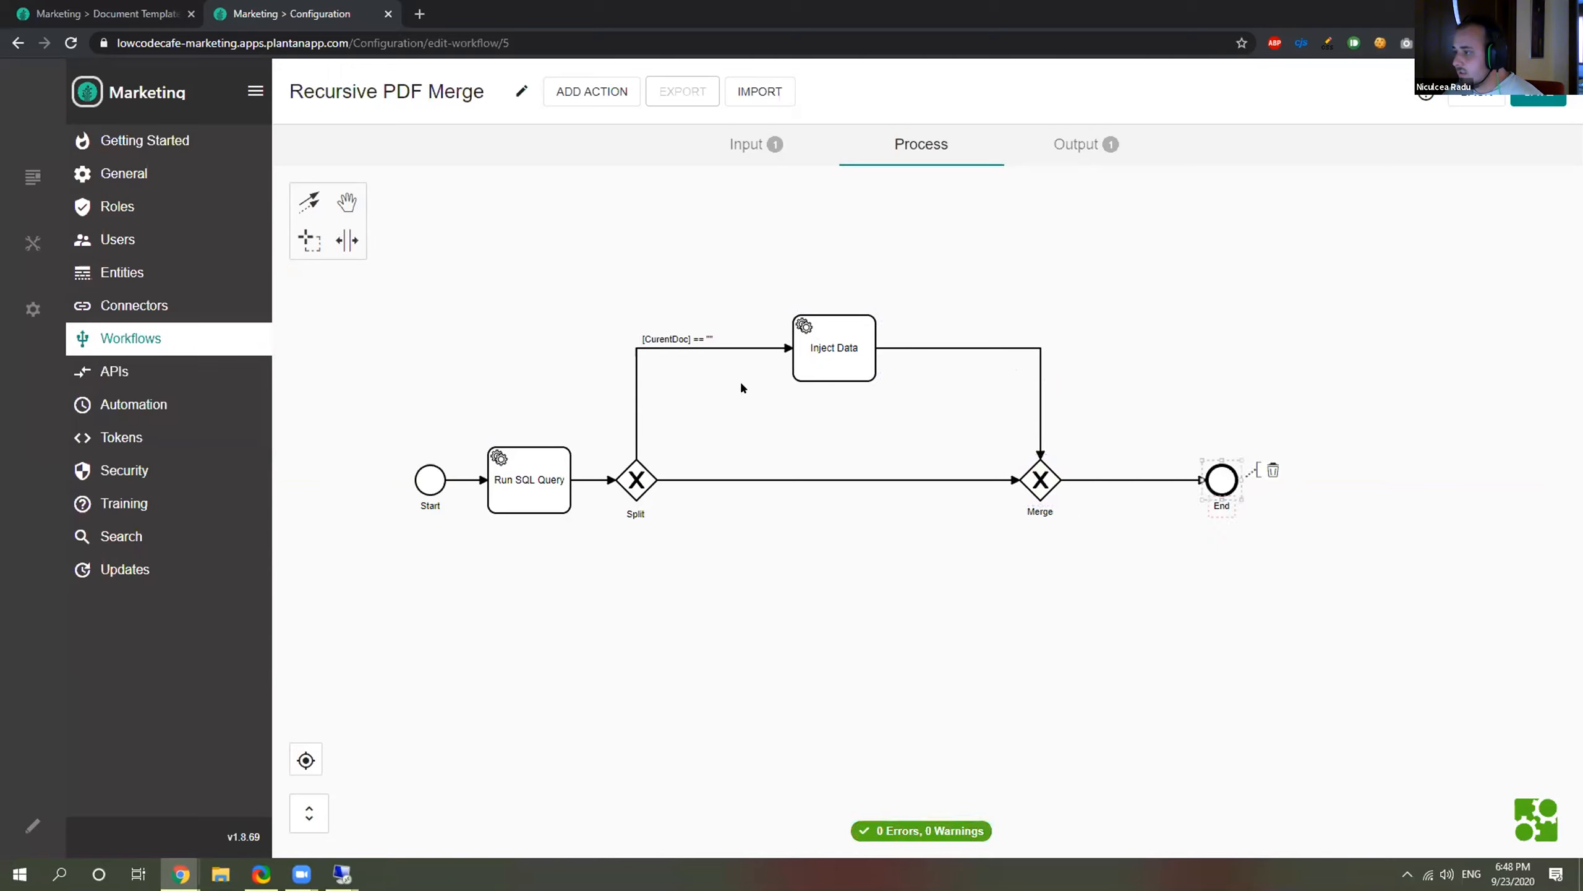
drag(821, 479, 823, 611)
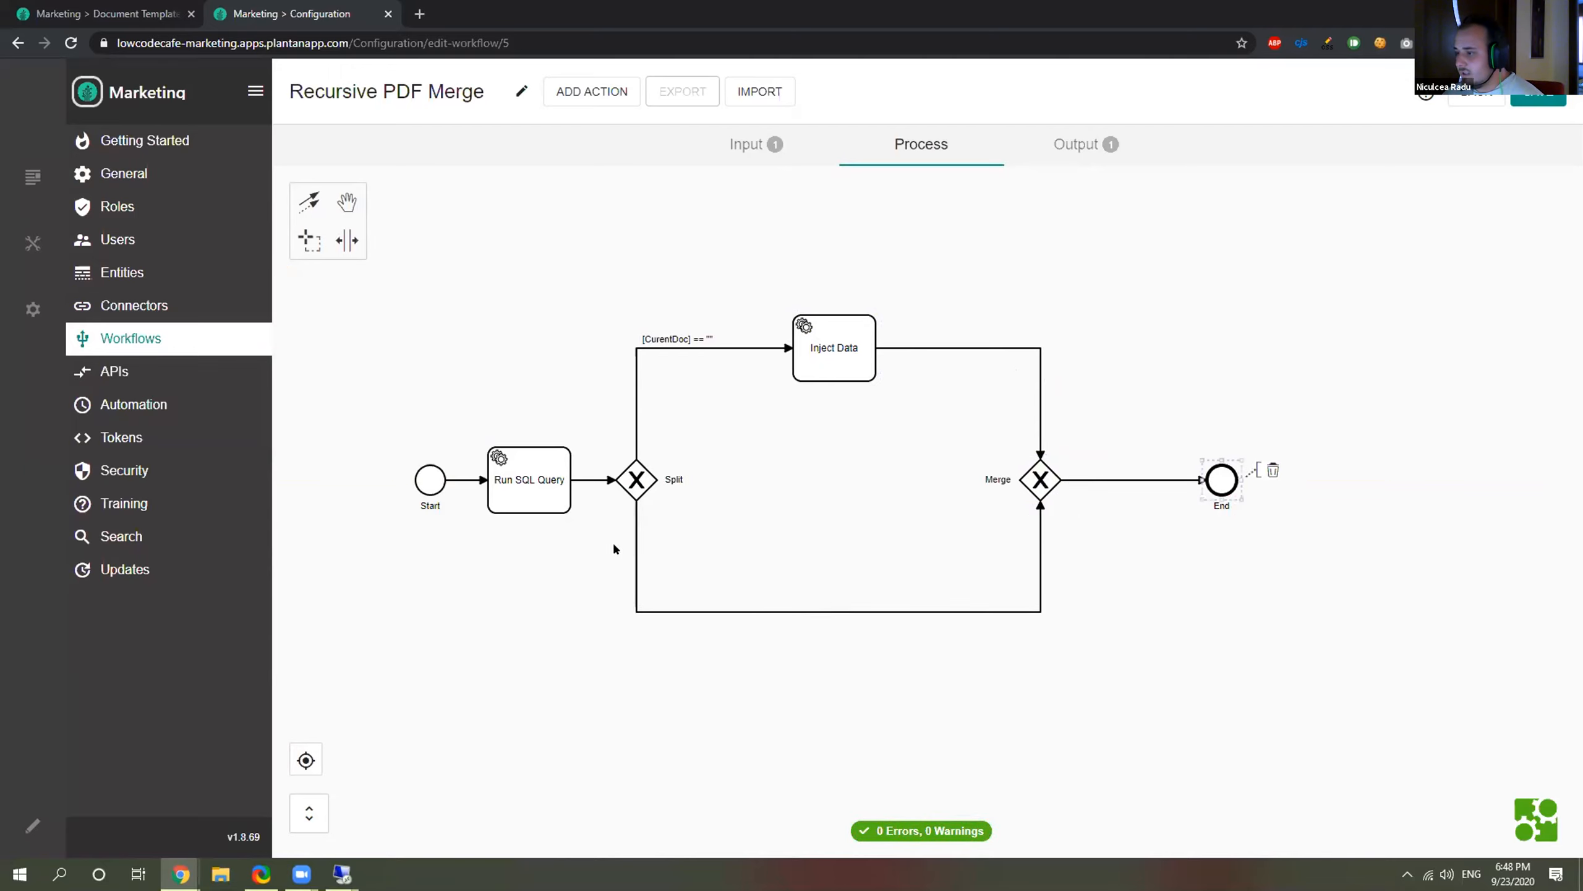
Add an Execute Recursive PDF Merge action after the Split gateway.
click(638, 469)
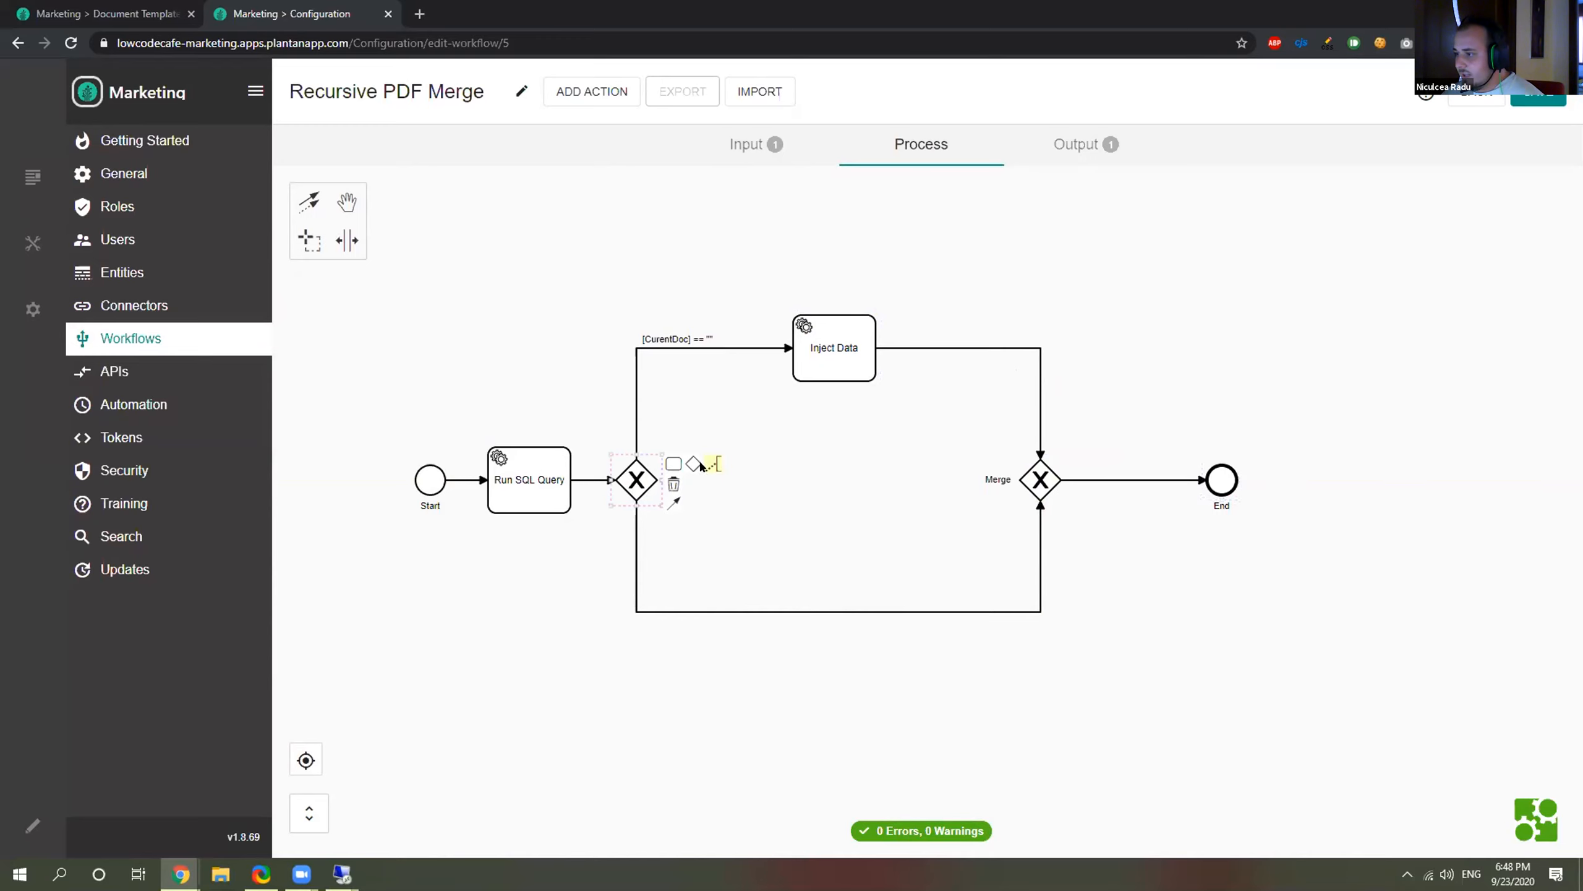
click(774, 642)
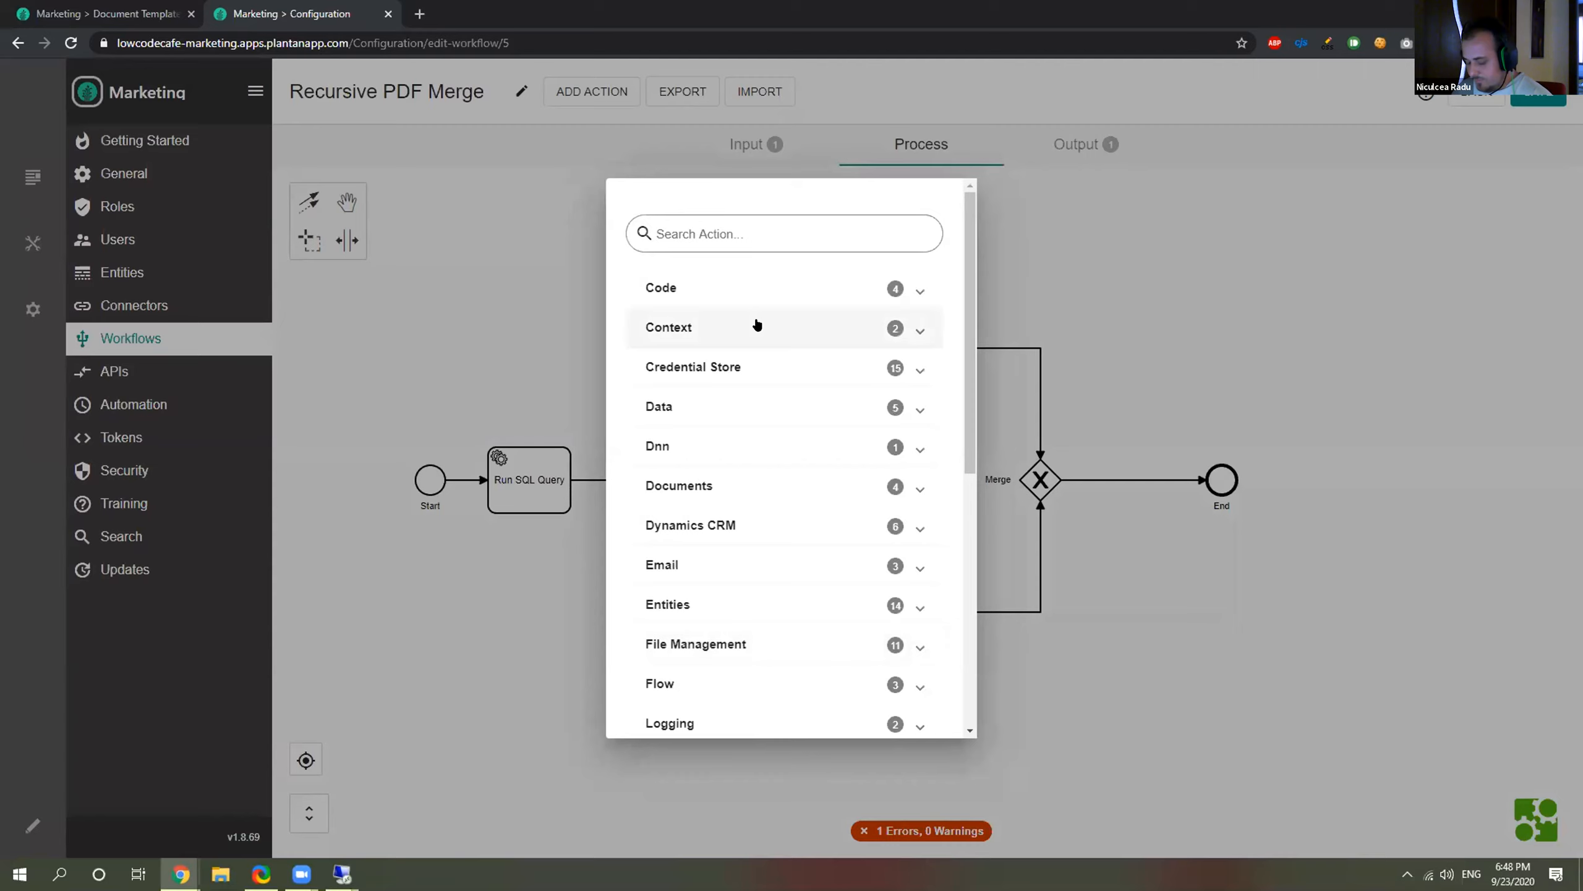
text(Recu)
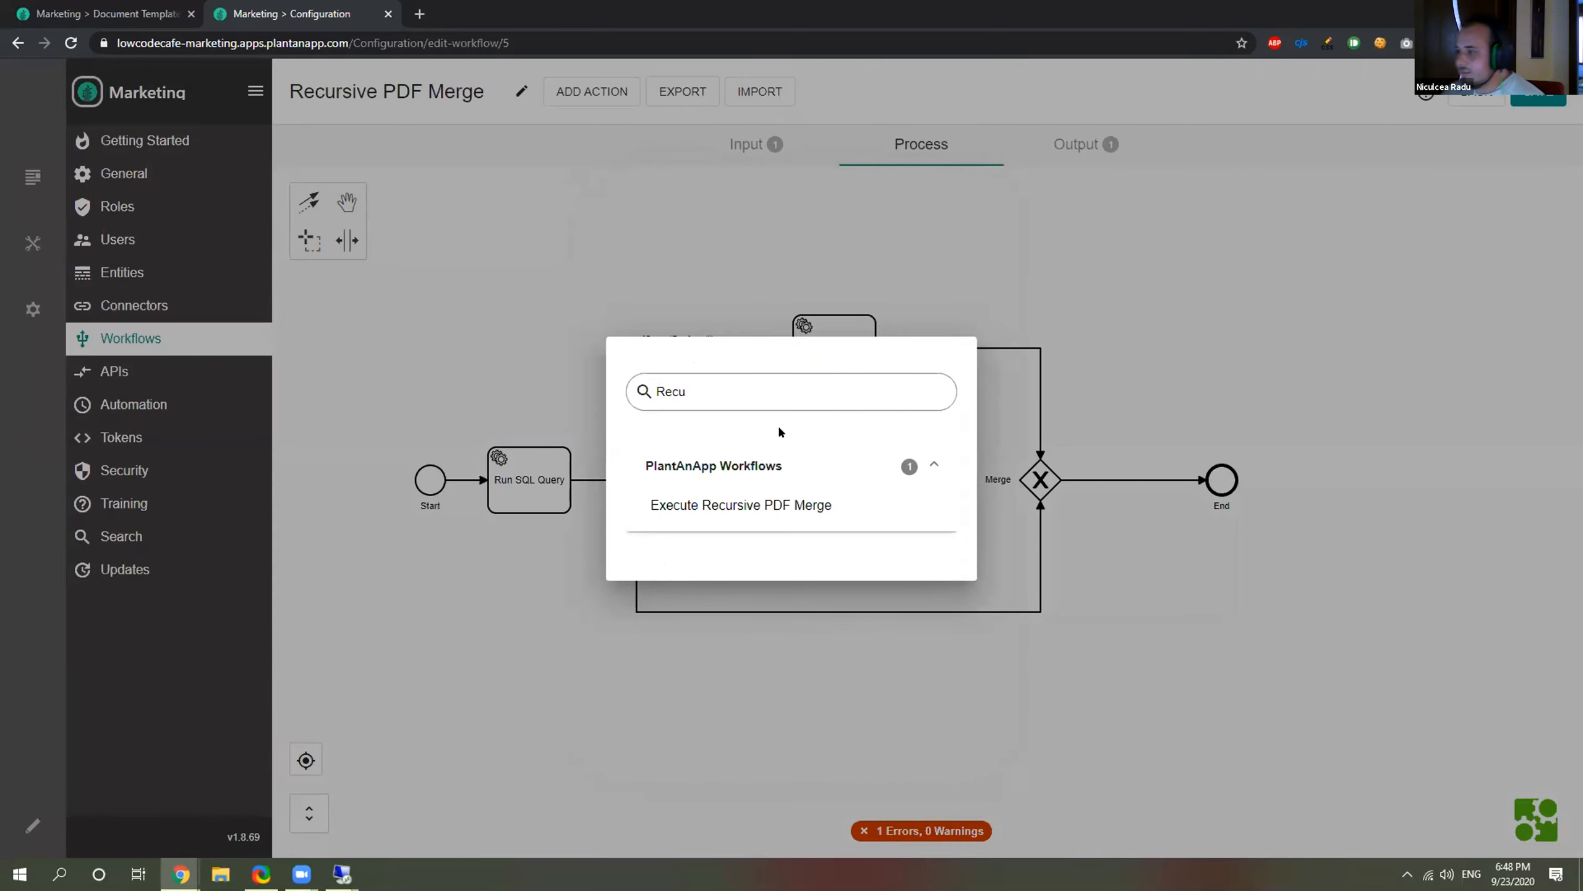
click(789, 496)
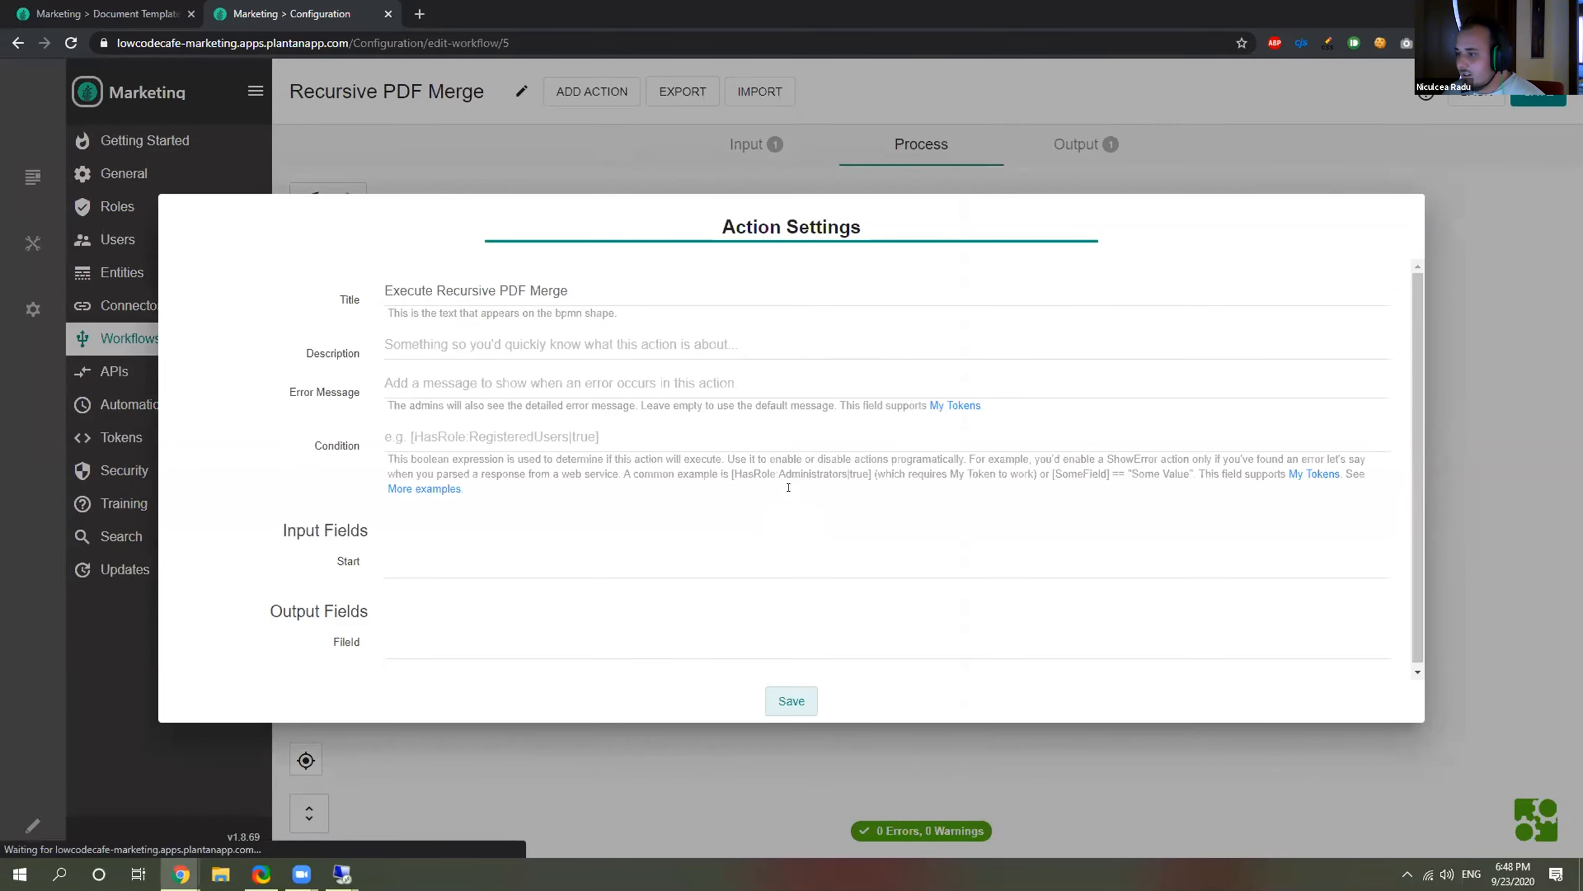
Set the Start input of the Execute Recursive PDF Merge action to [DoMath(expresion=[Start]+1)].
click(460, 549)
text([)
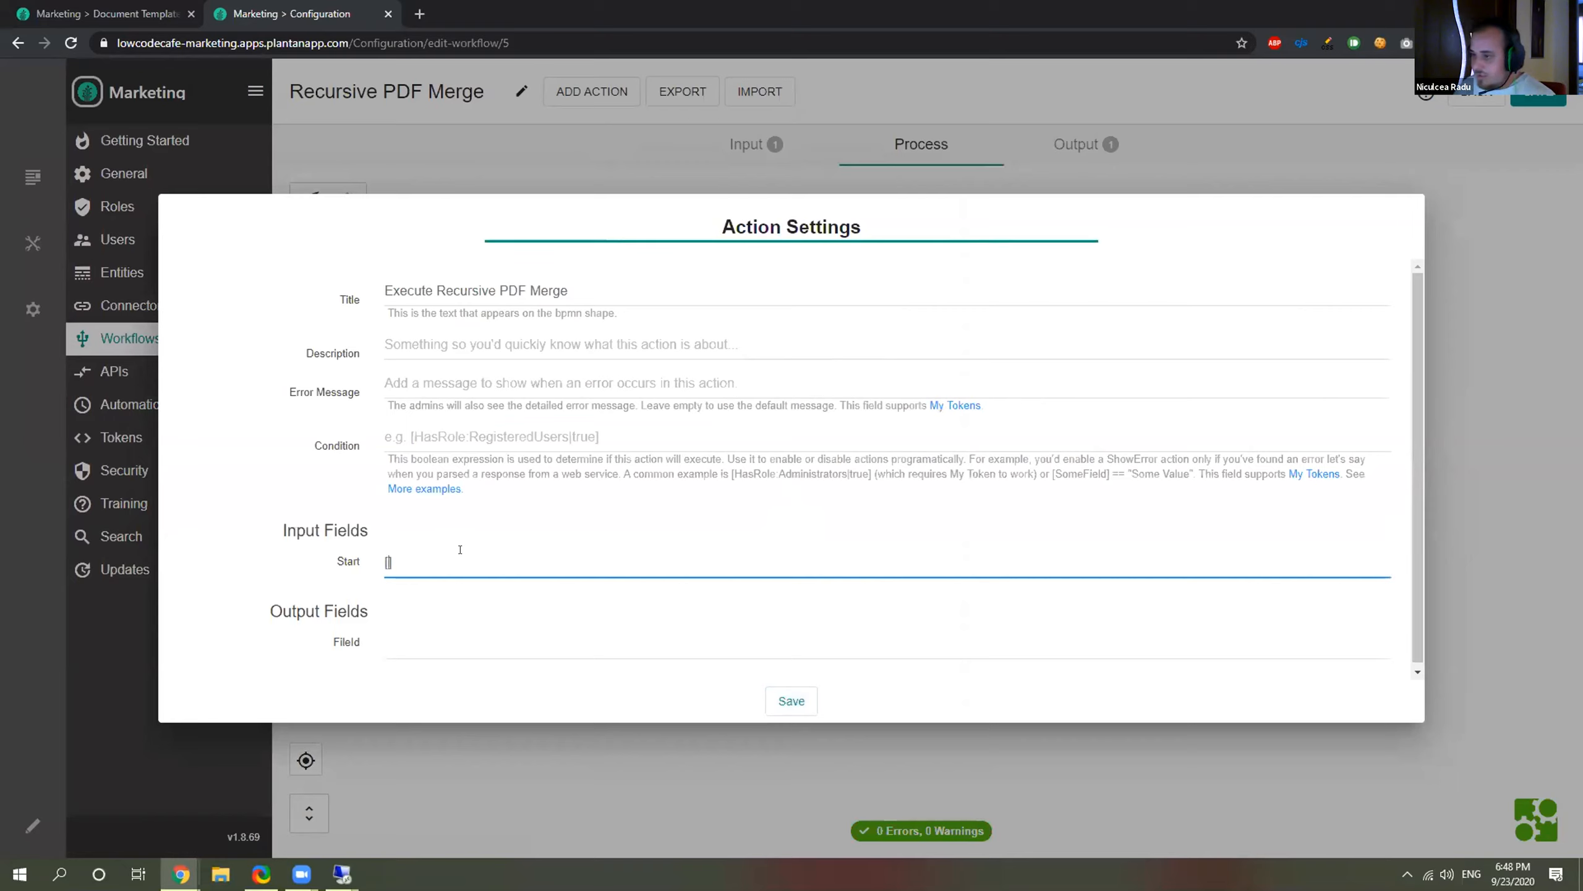
text(Do)
text(Ma)
text(th(expres)
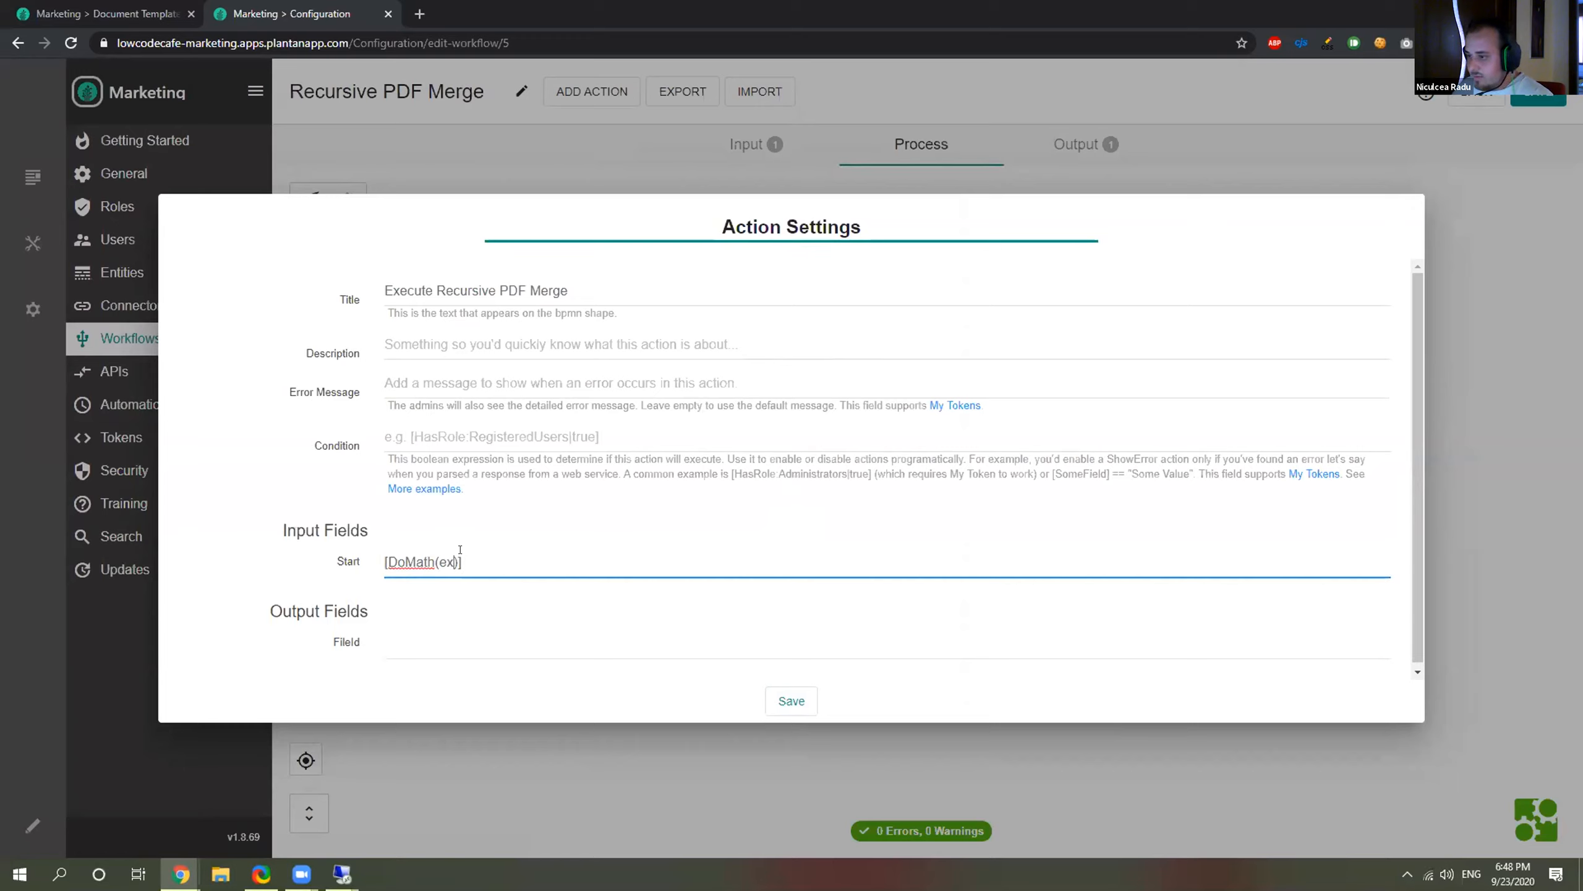
text(ion-=)
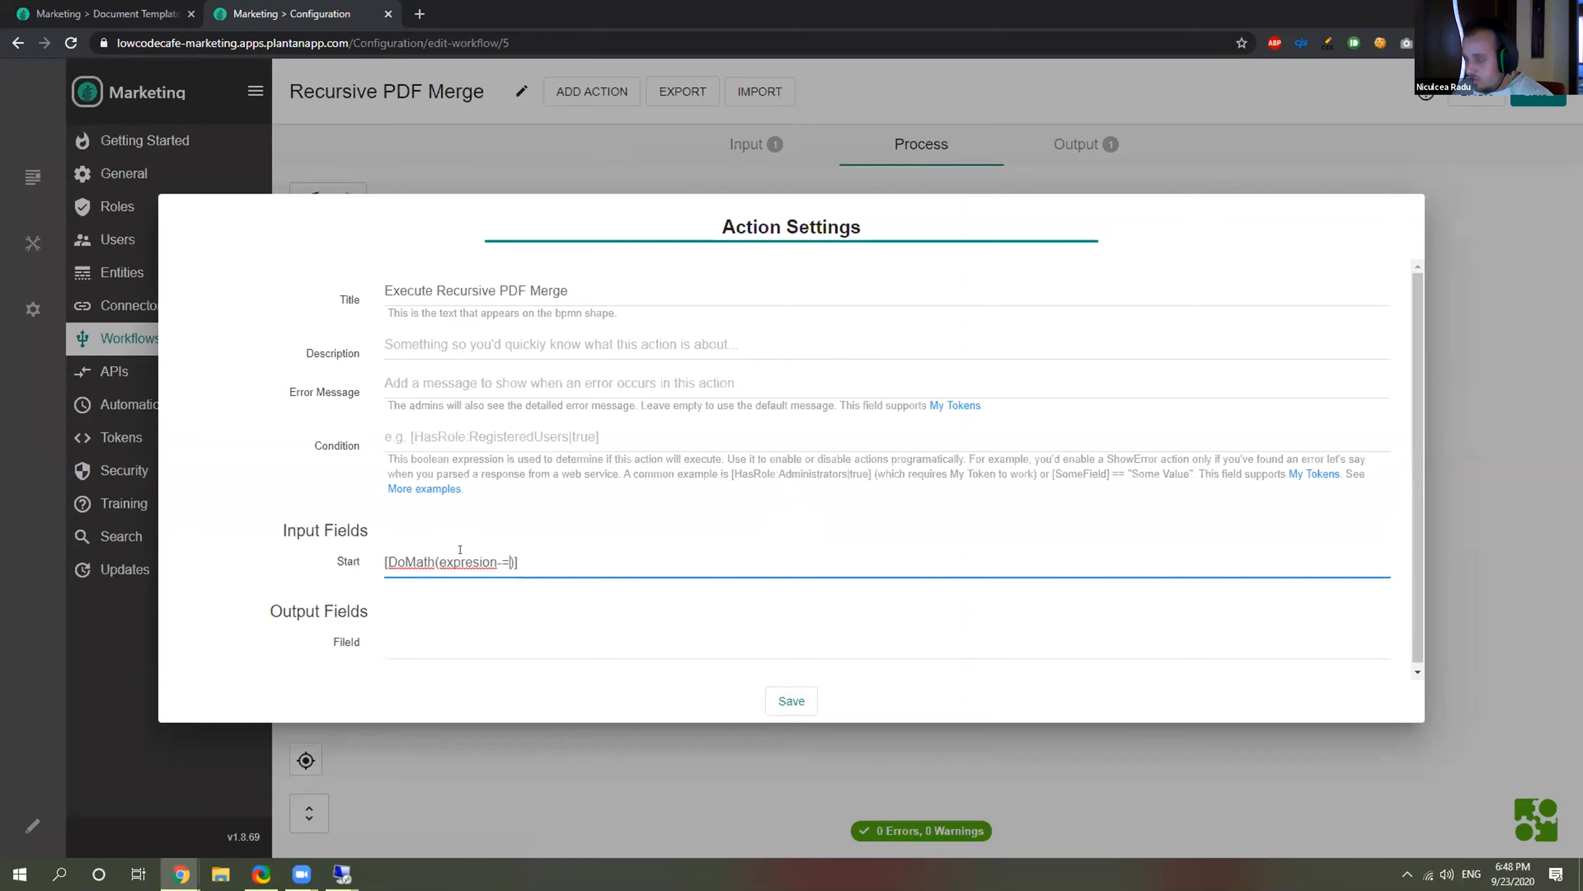
key(BackSpace)
key(BackSpace)
text(=[Start])
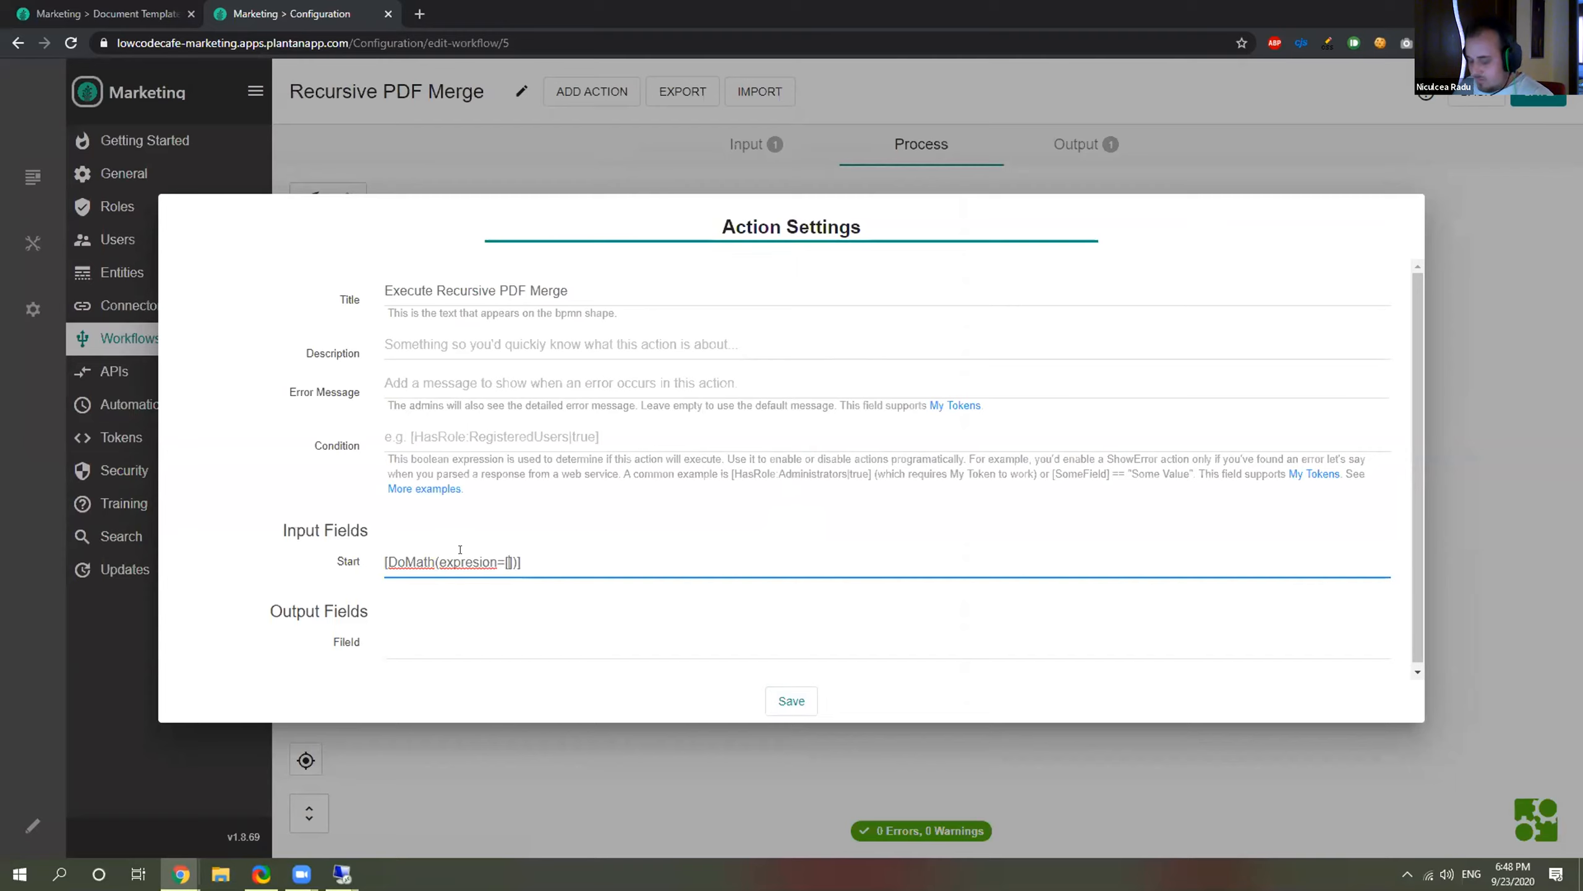
text(+1)
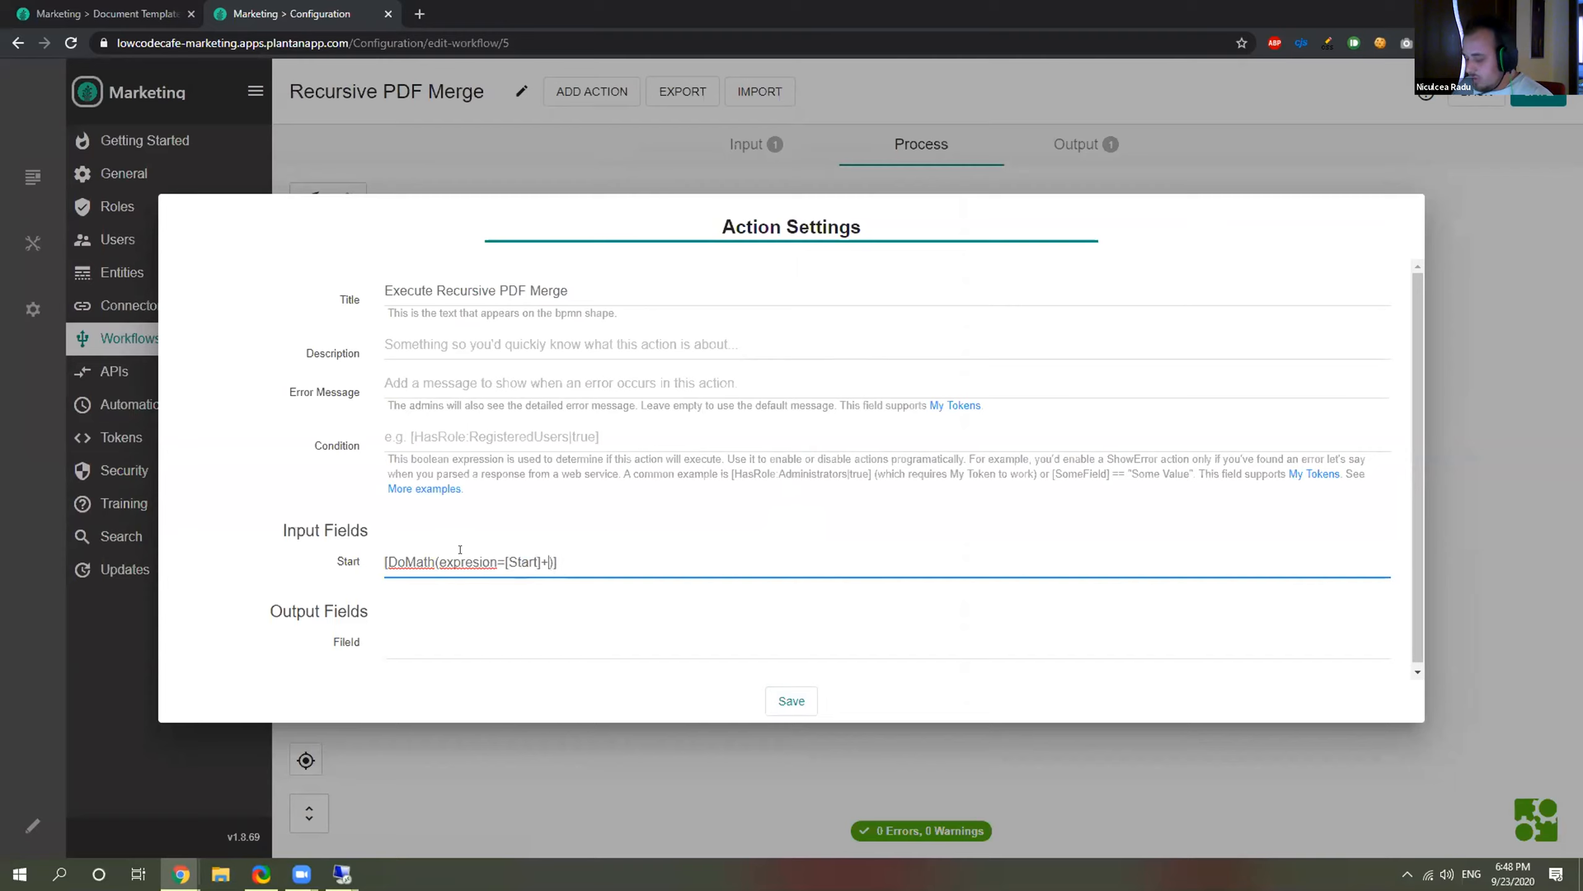
Set the action's FileId output field to FileId and save the action settings.
click(508, 639)
text(FileId)
click(773, 701)
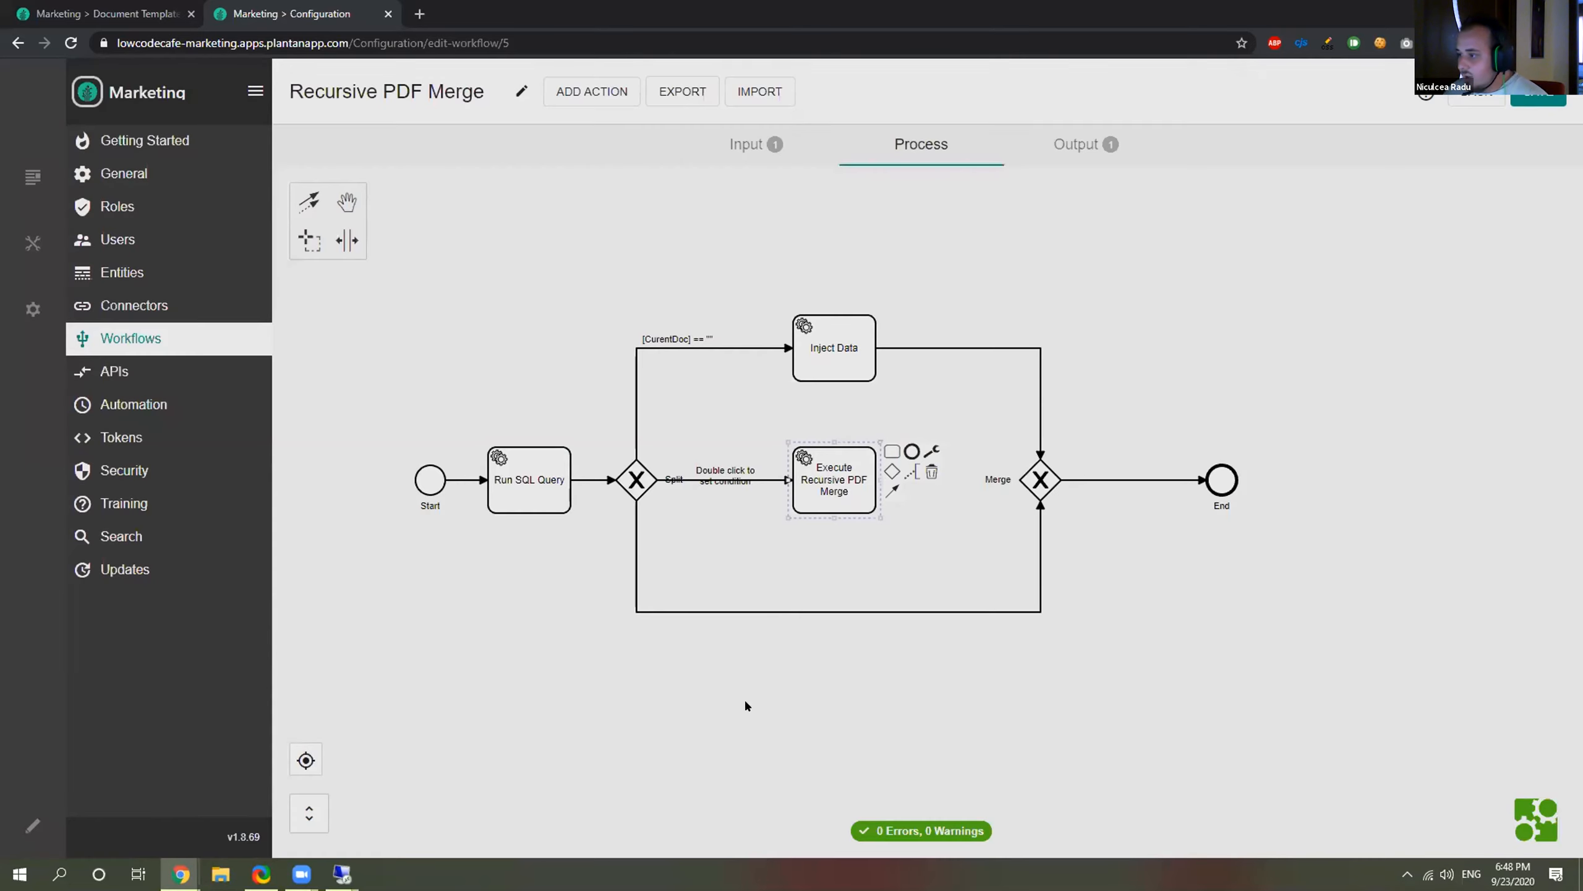
Replace the lower Split-to-Merge connection with one from Execute Recursive PDF Merge to Merge, and place that action below the main line.
click(732, 615)
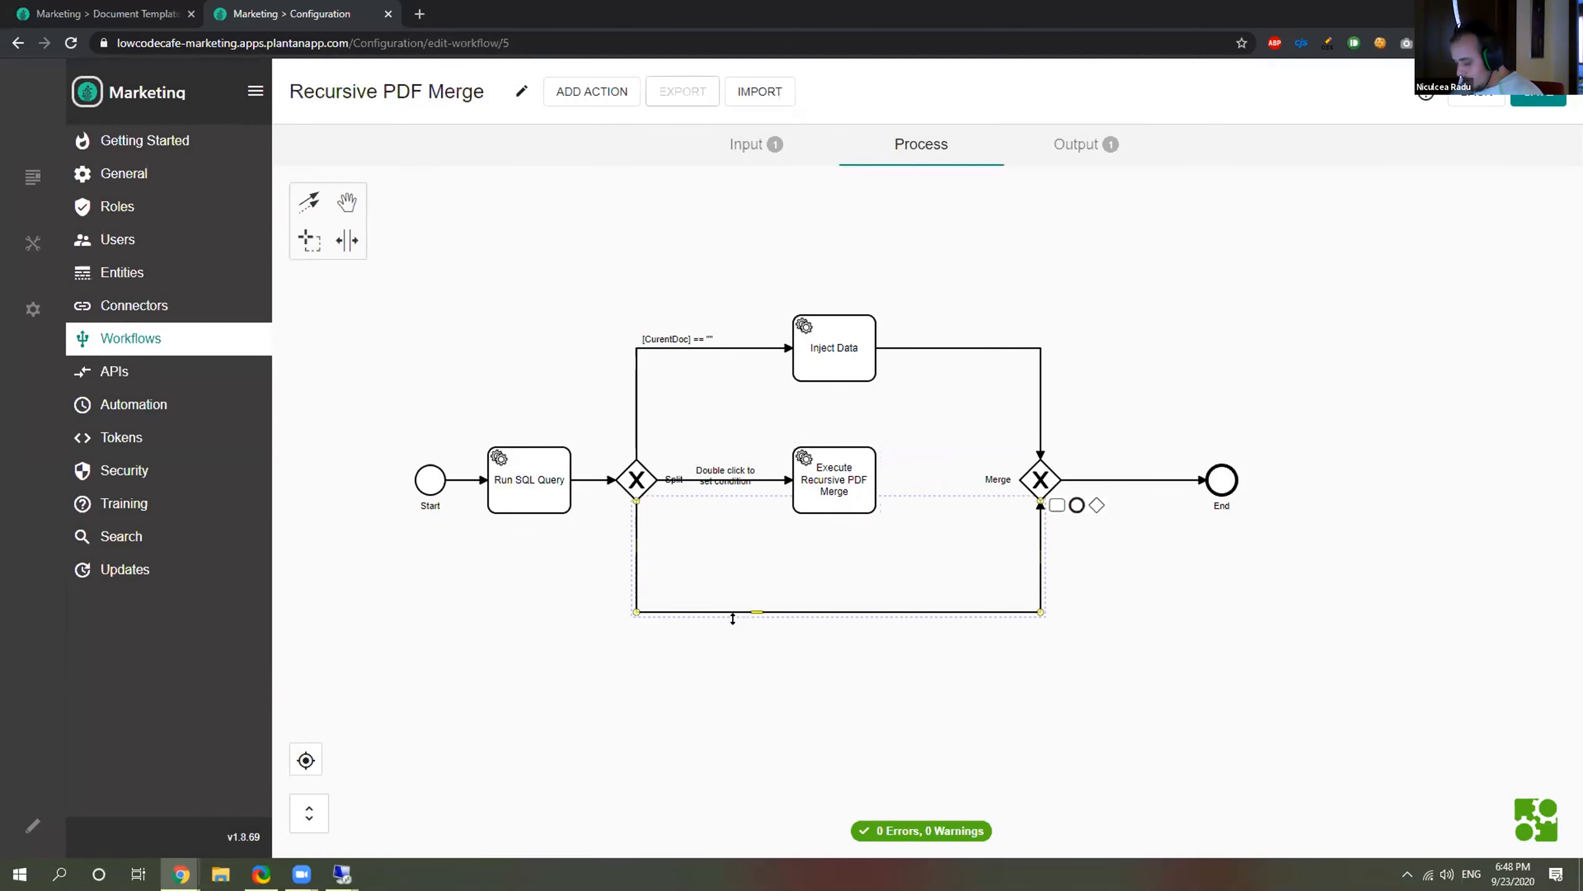
key(Delete)
mouse_move(806, 520)
mouse_down()
mouse_move(740, 577)
mouse_move(740, 597)
mouse_move(783, 597)
mouse_move(1040, 478)
mouse_up()
drag(777, 582, 826, 580)
drag(814, 581, 804, 582)
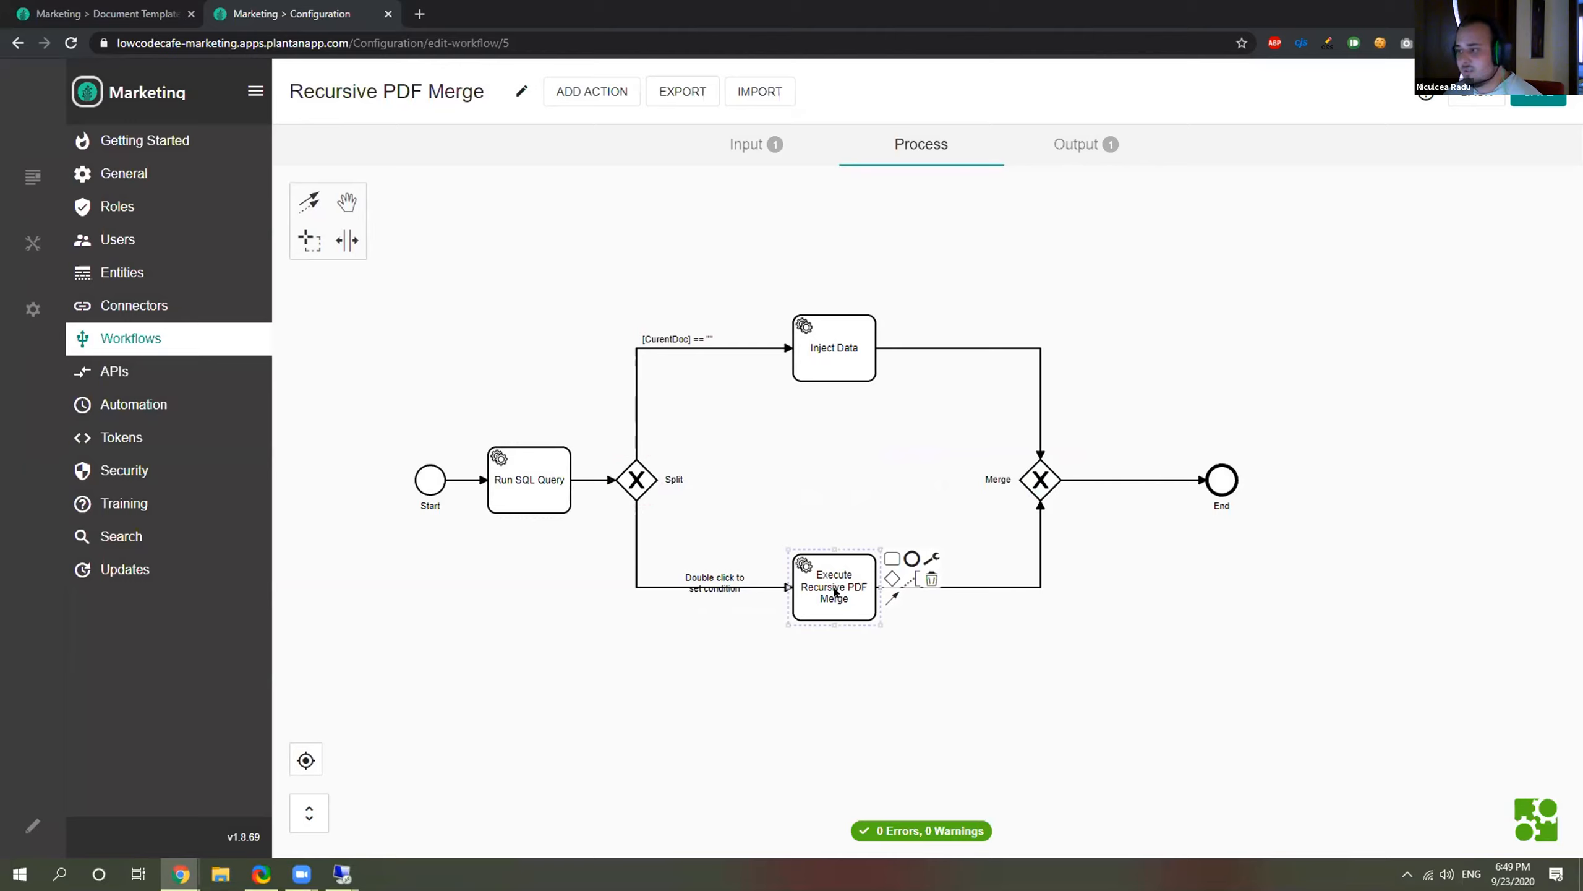
Copy the upper branch's condition to the Split-to-Execute Recursive PDF Merge connection as [CurentDoc] != "", and place its label just above the line.
double_click(683, 337)
key(ctrl+a)
key(ctrl+c)
click(718, 585)
double_click(718, 585)
key(ctrl+v)
key(Left)
key(BackSpace)
key(BackSpace)
text(!=)
click(737, 566)
drag(716, 572, 684, 561)
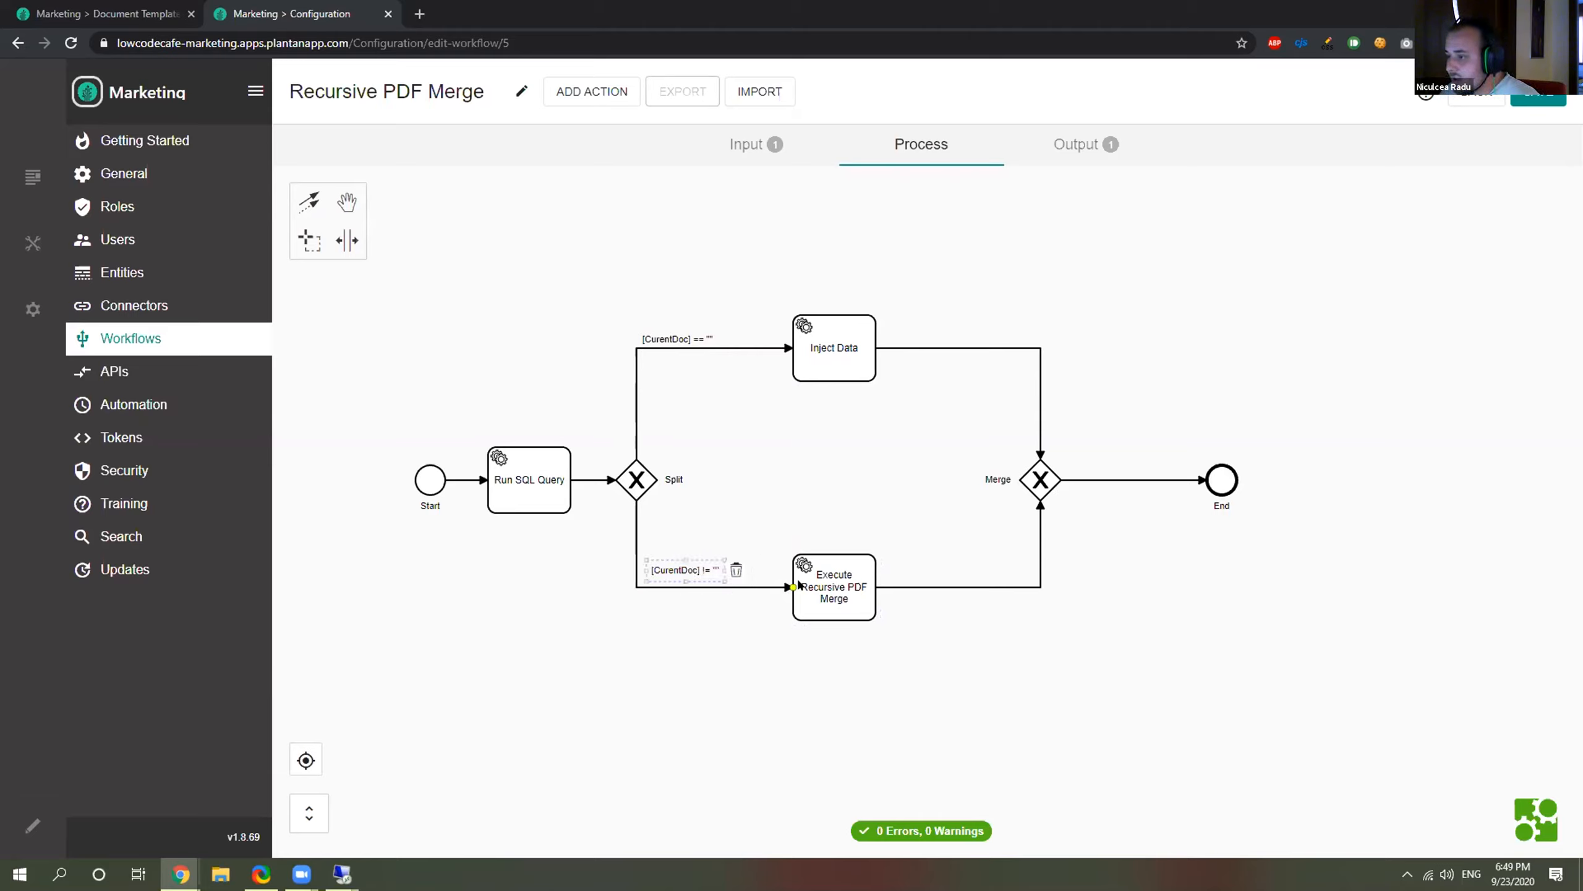
Move Execute Recursive PDF Merge closer to the Split gateway, and shift the End event and the Merge gateway farther from it.
drag(800, 583, 750, 584)
drag(1063, 479, 1322, 469)
drag(1131, 472, 1195, 470)
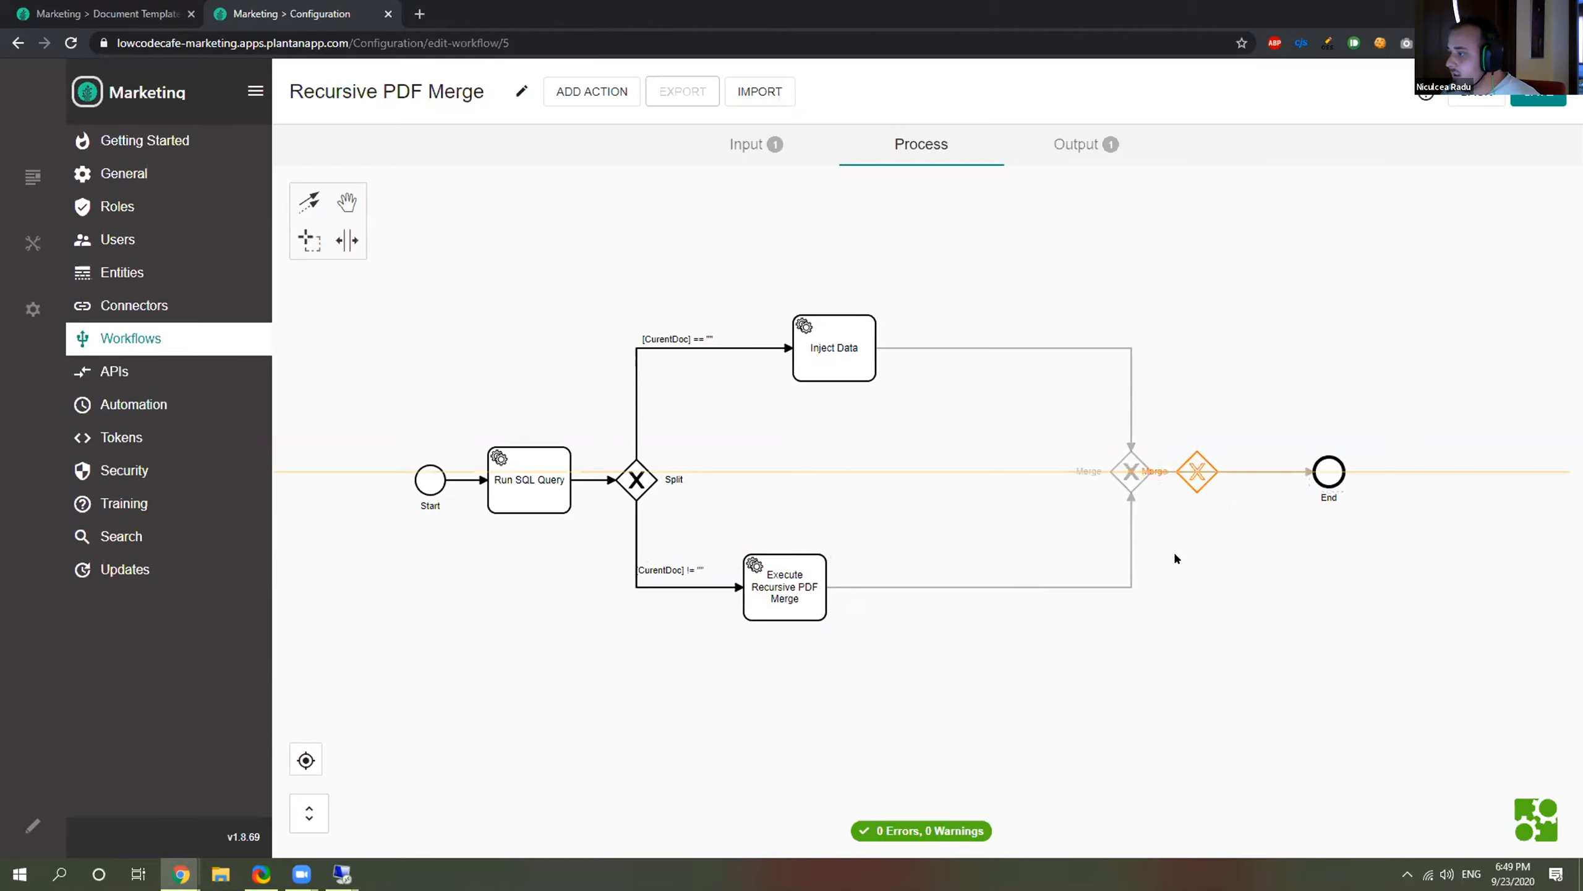
click(701, 572)
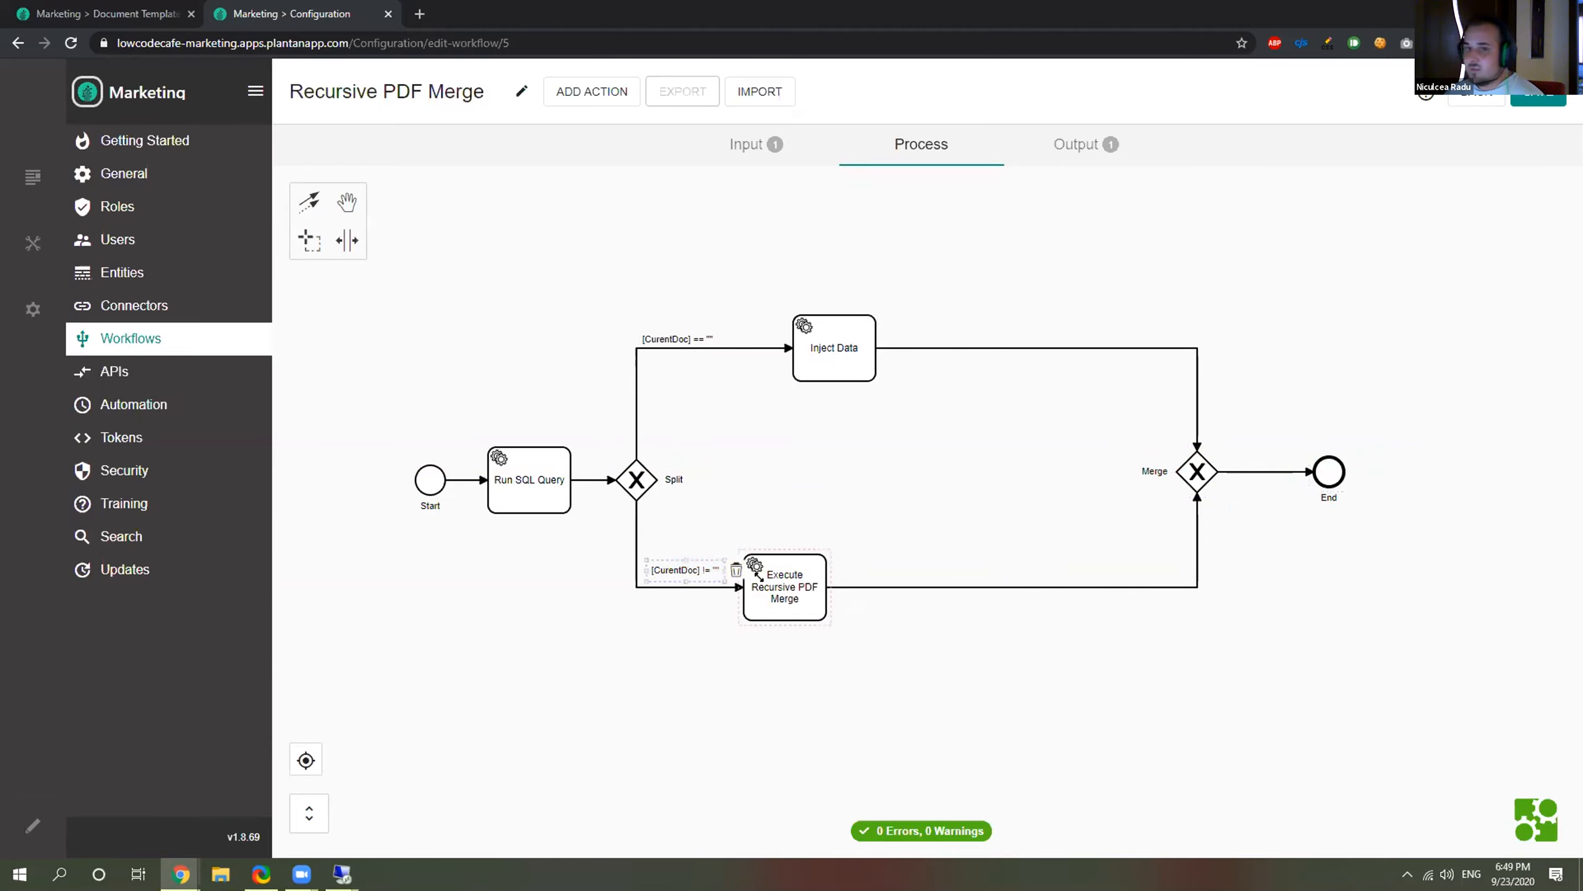
Switch to SQL Server Management Studio, run the PDF parts query with offsets of 1 and 2 rows, and return to the workflow.
key(alt+Tab)
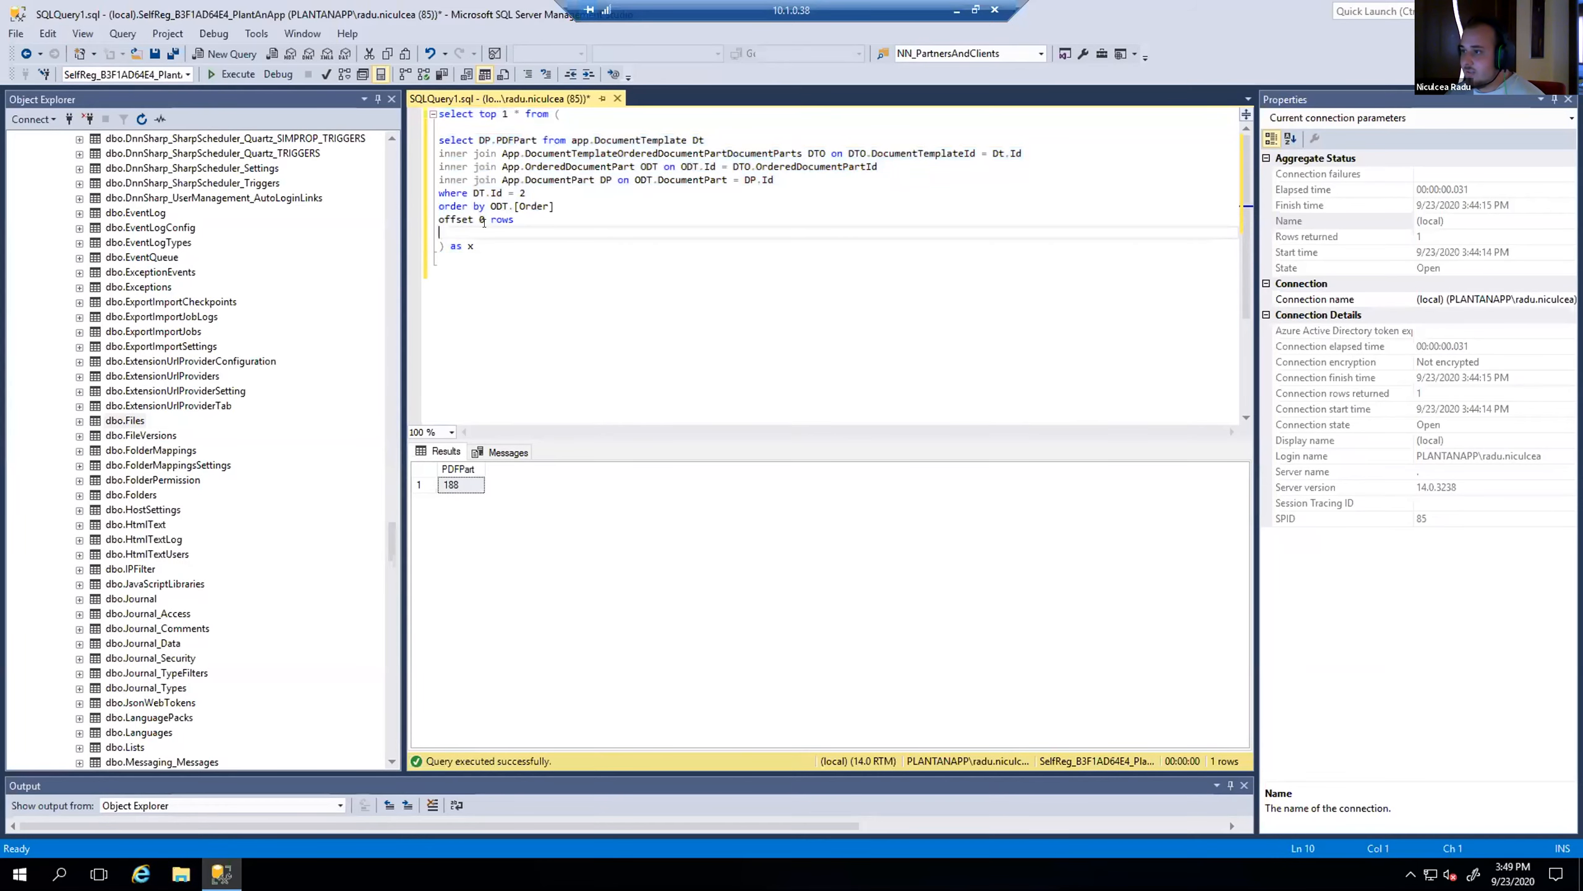
click(484, 222)
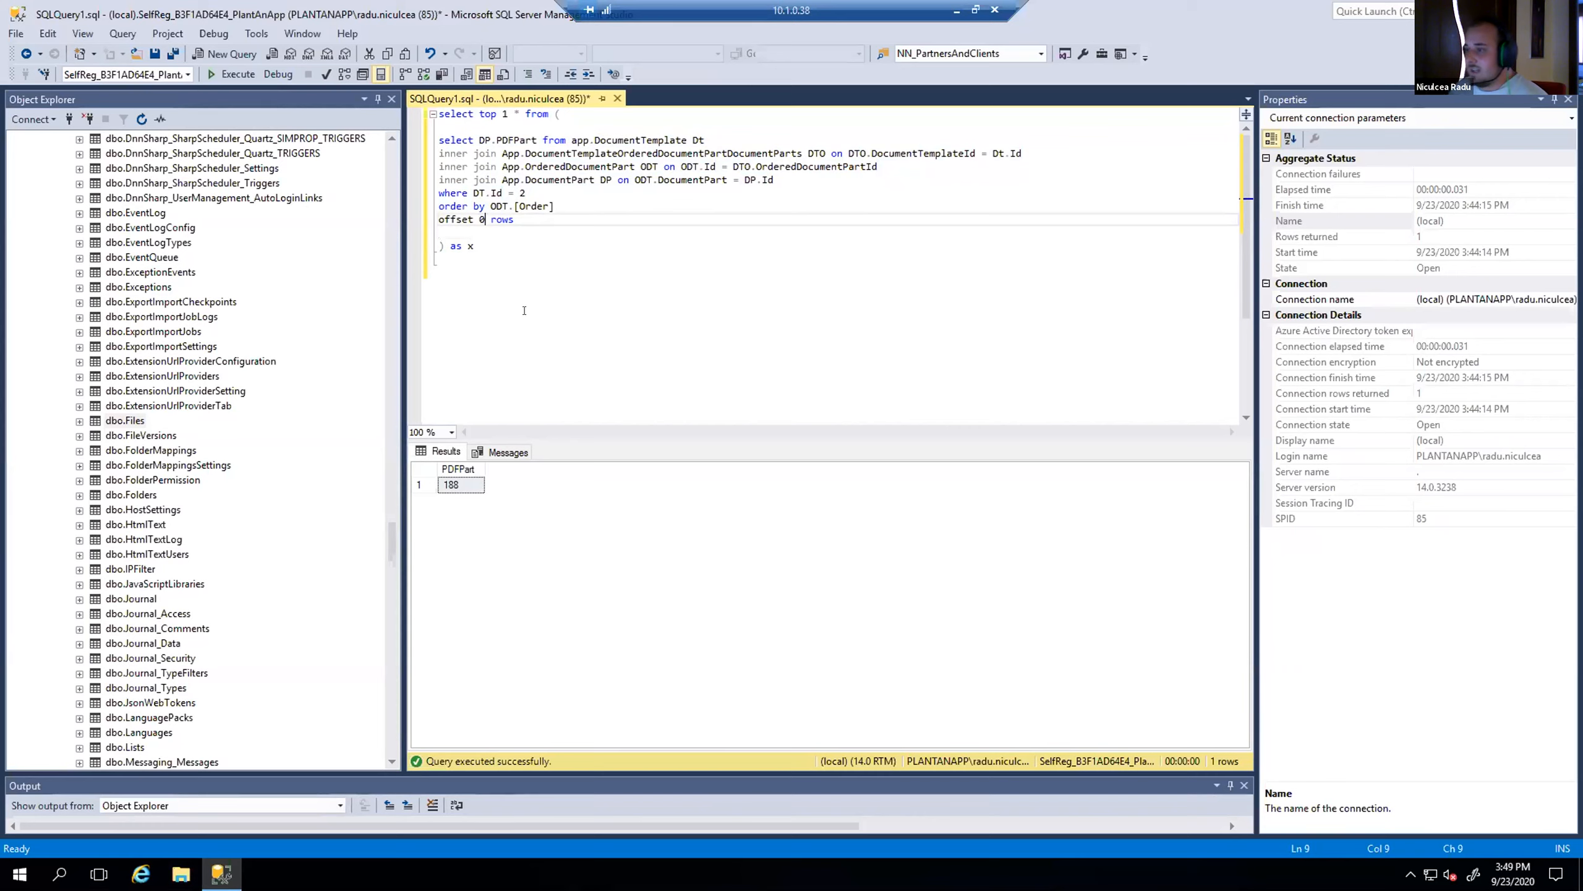
key(BackSpace)
text(1)
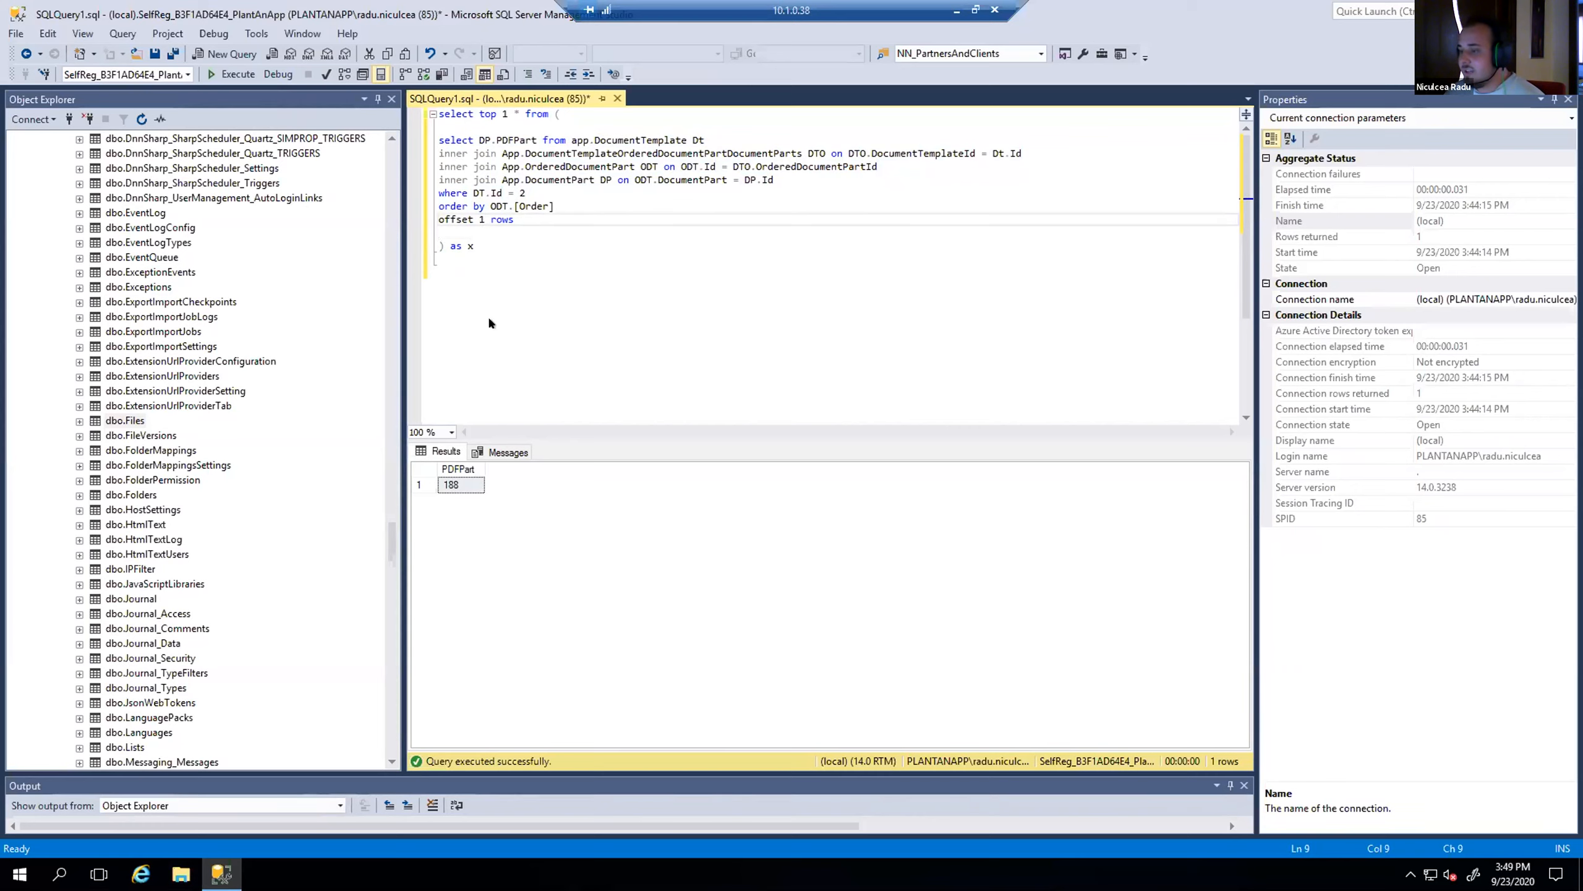
key(F5)
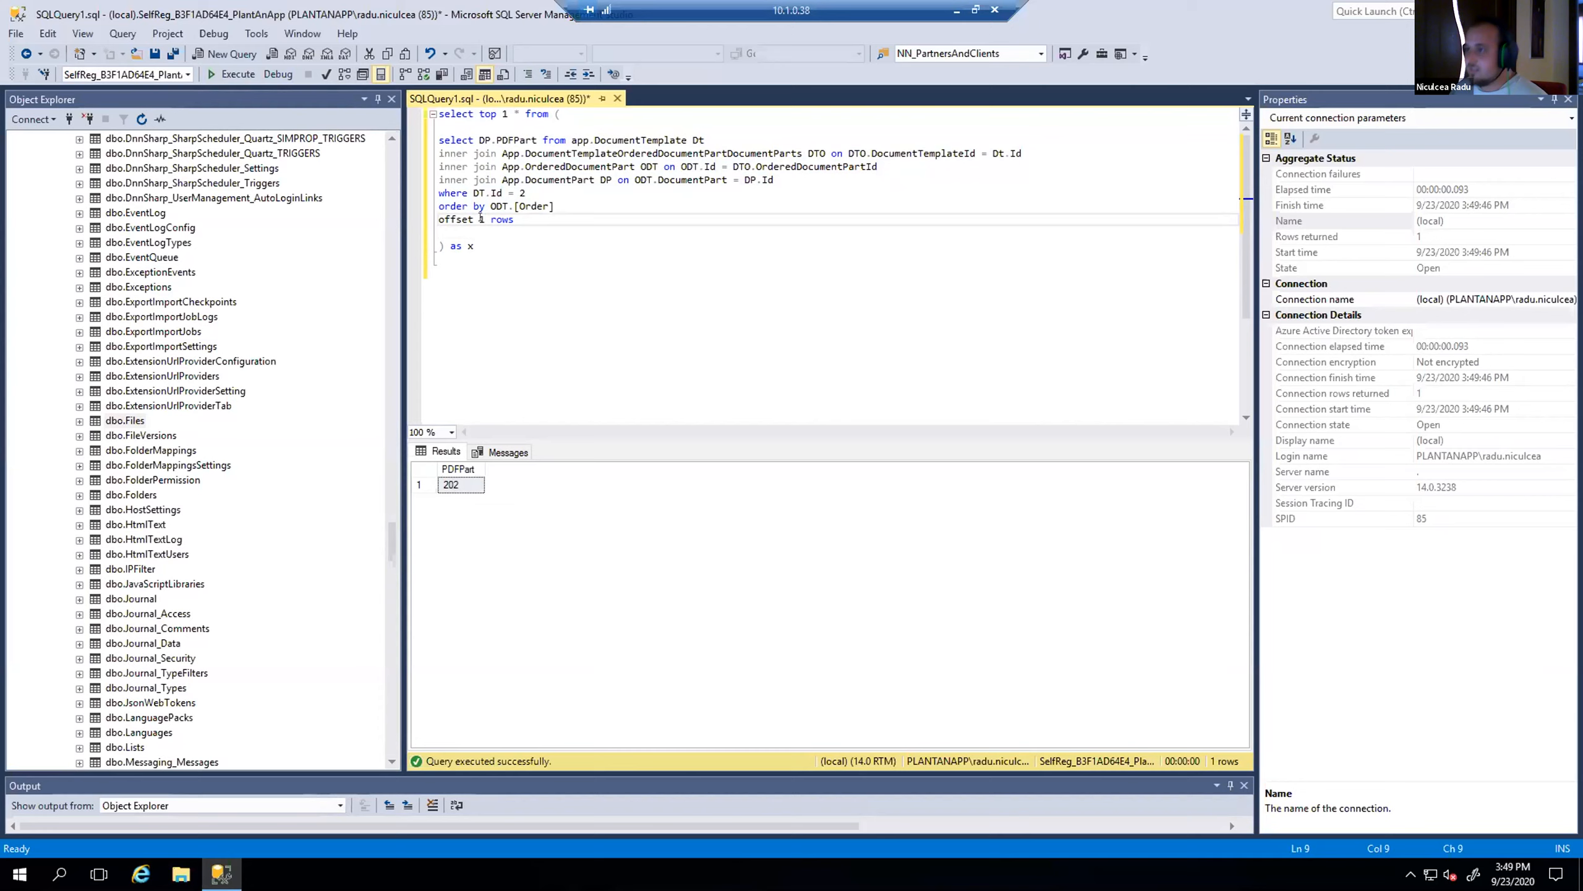
key(F5)
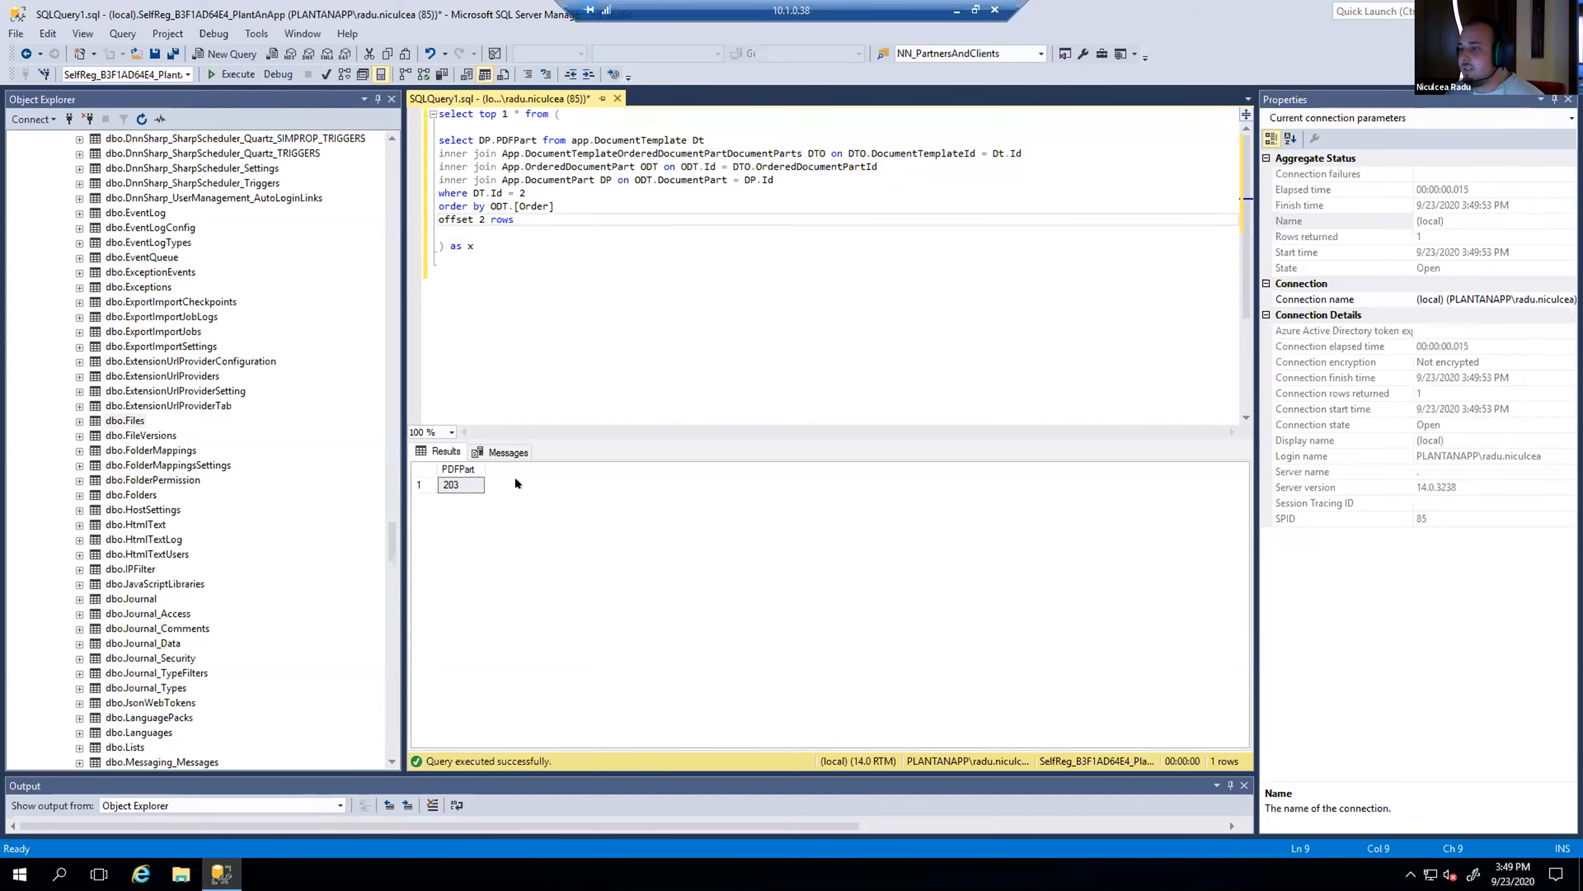
click(976, 9)
click(261, 702)
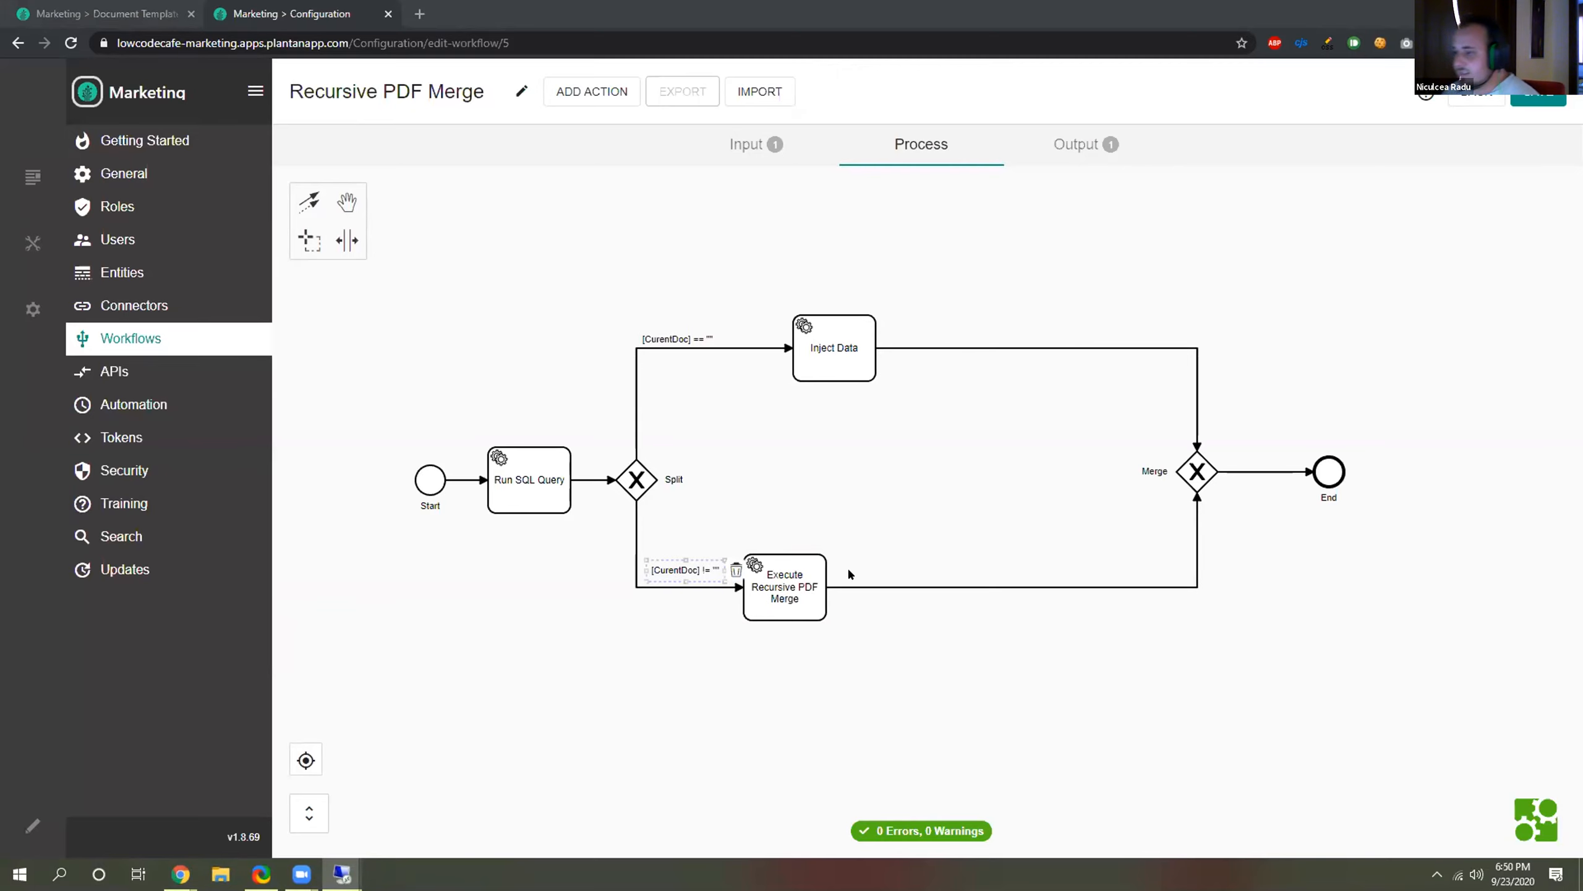
Switch to SQL Server Management Studio, run the PDF parts query with an offset of 4 rows, and return to the workflow.
drag(962, 525, 907, 492)
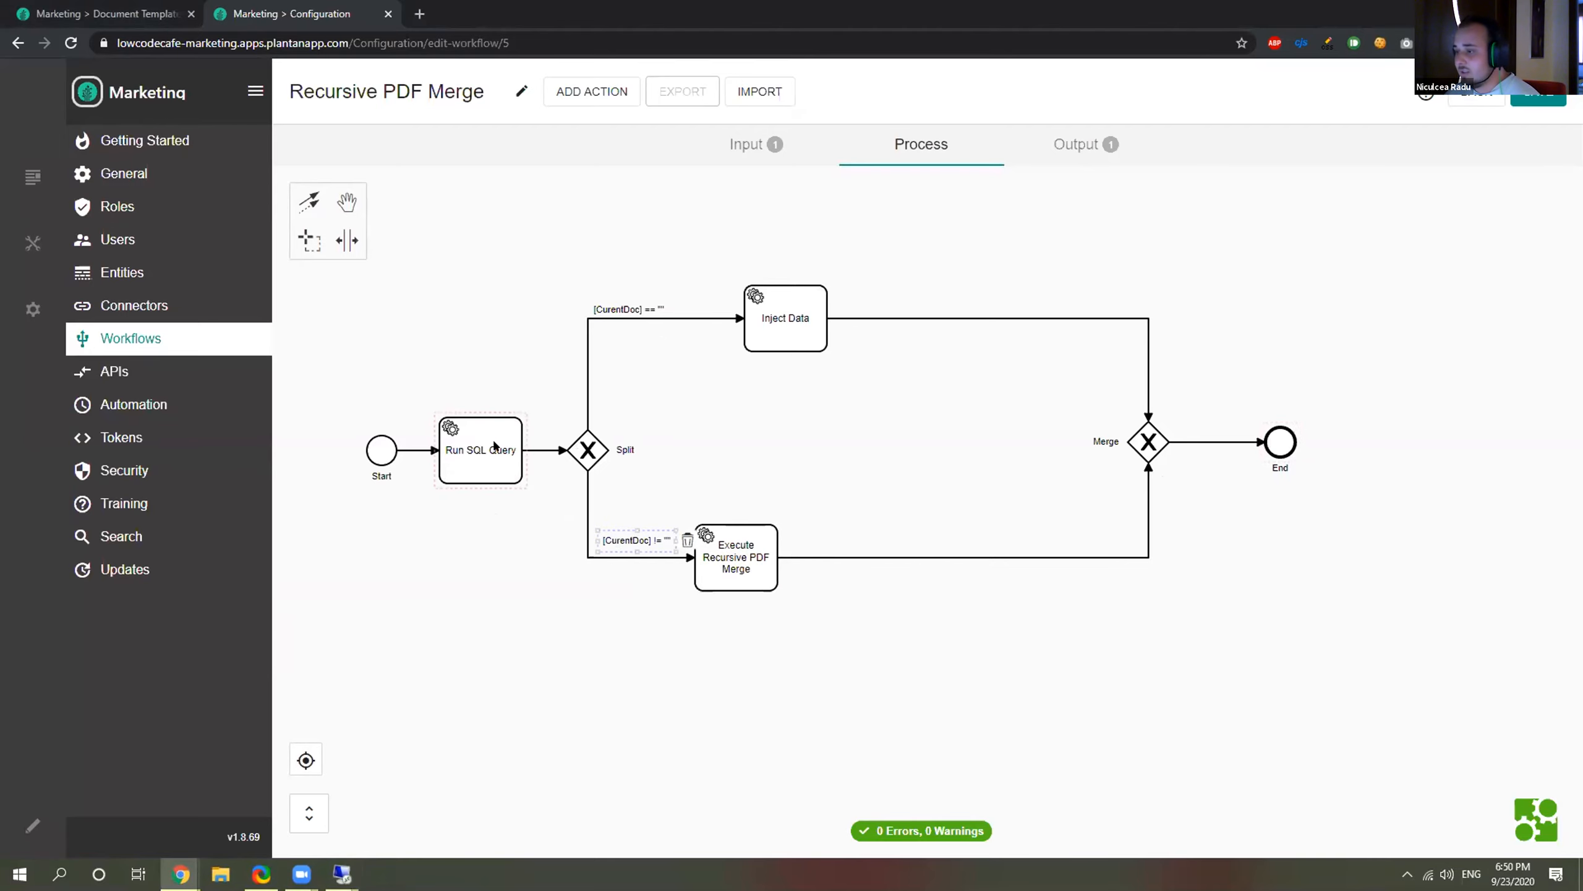
key(alt+Tab)
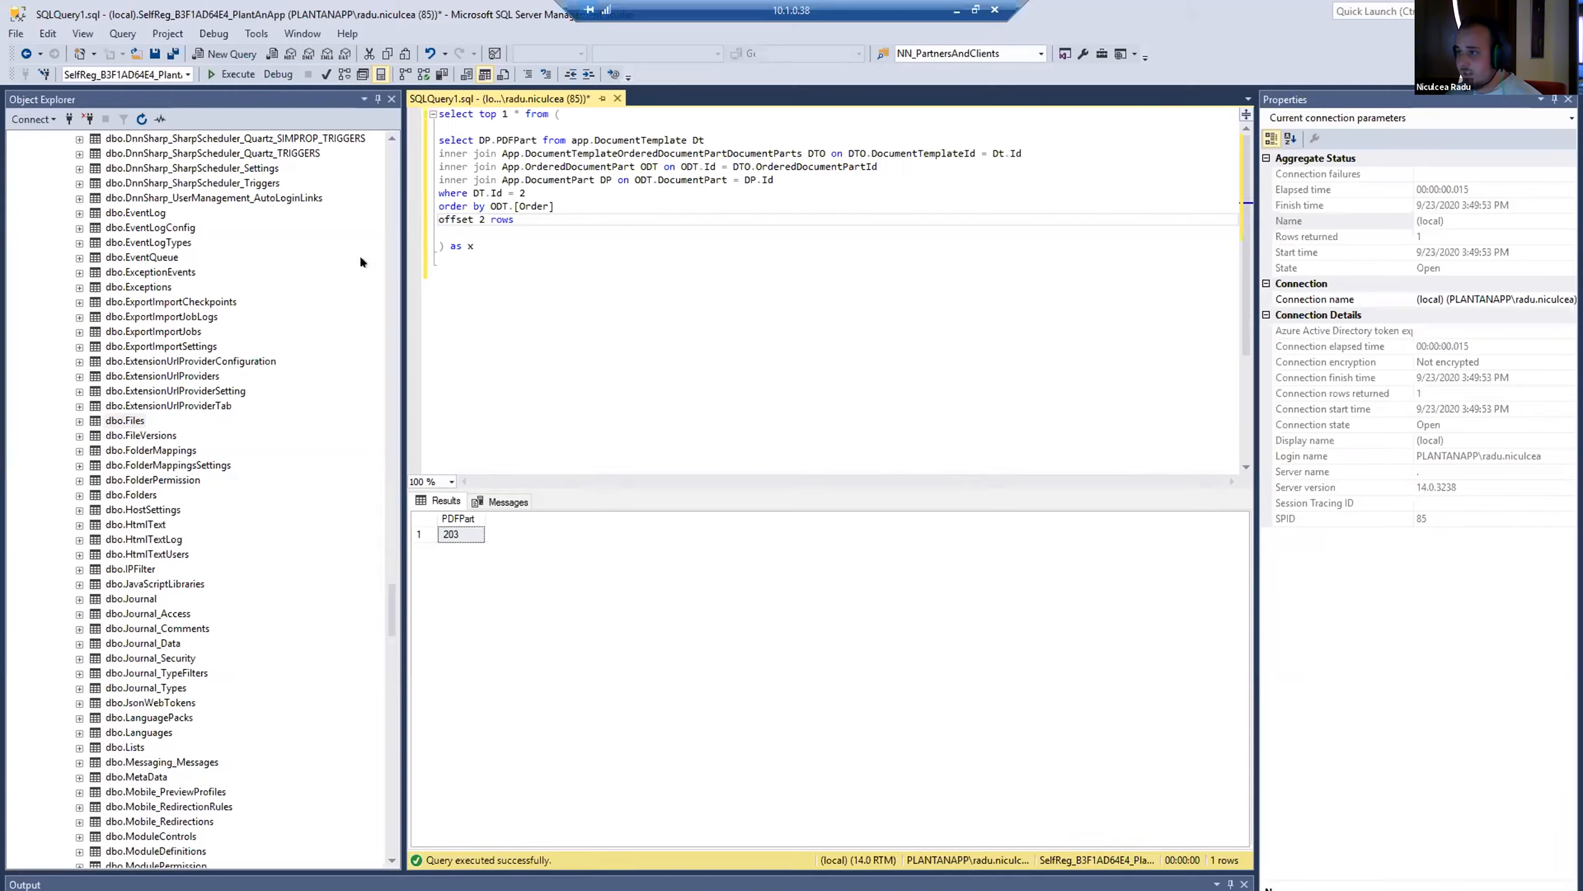
drag(485, 220, 478, 221)
text(4)
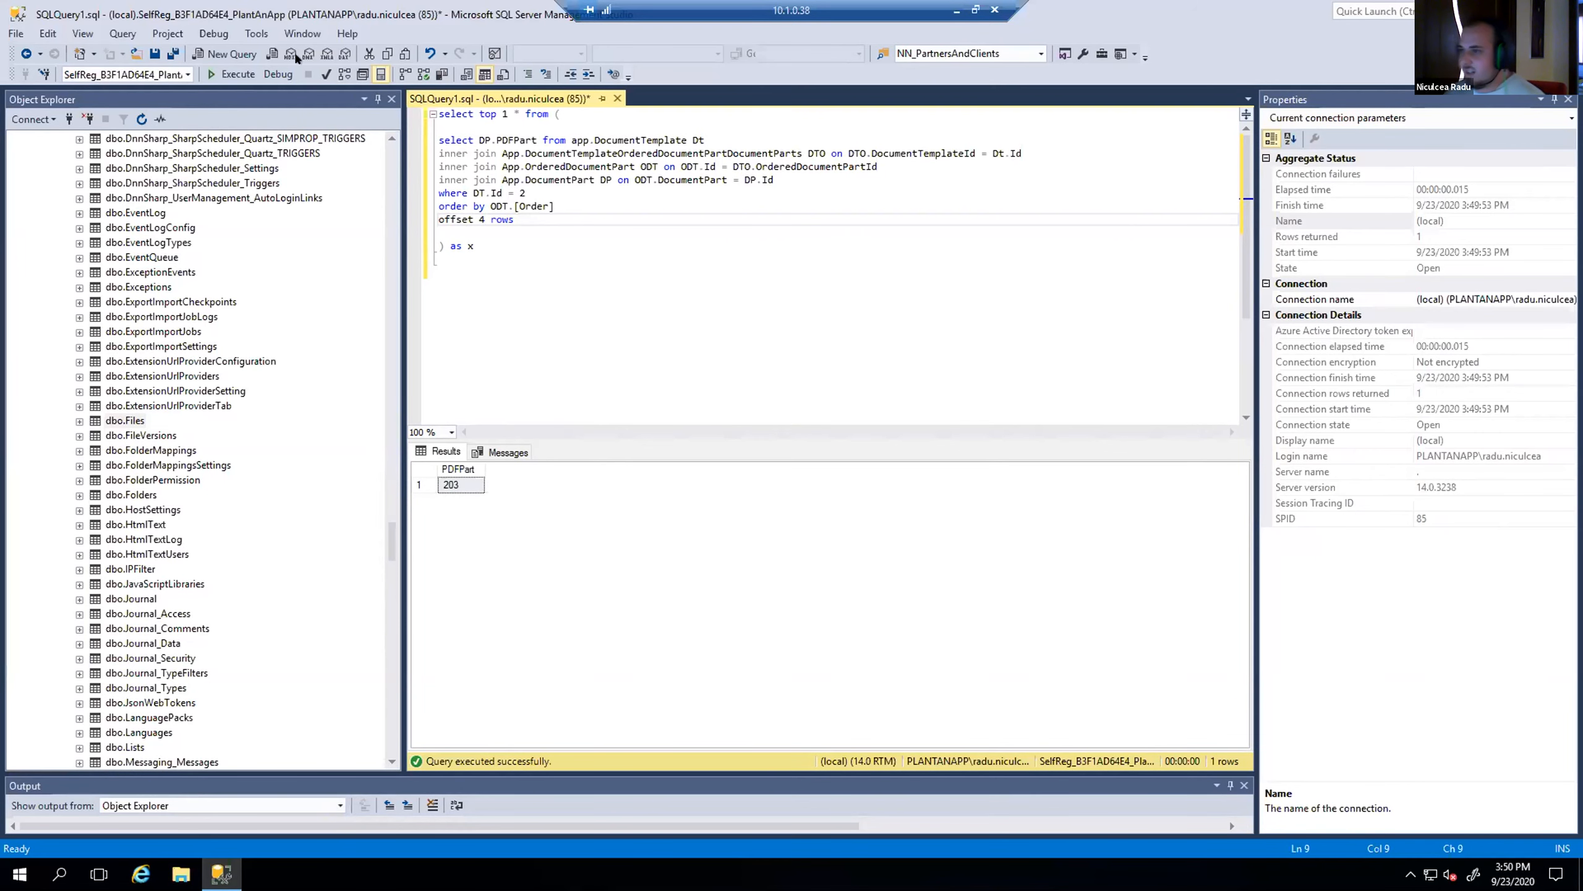
click(232, 74)
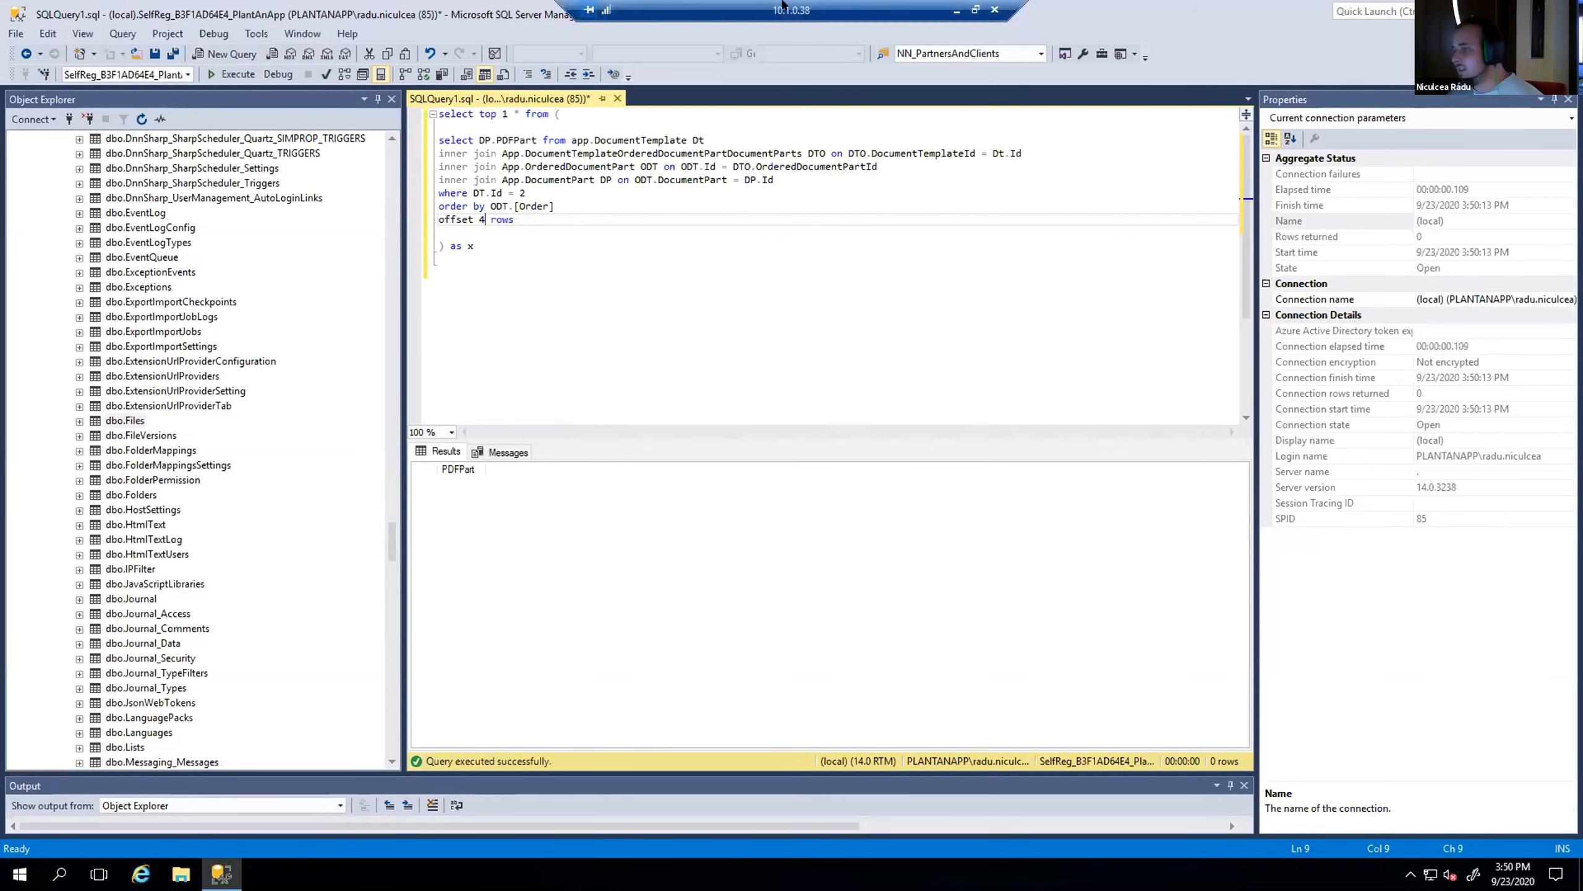
click(975, 10)
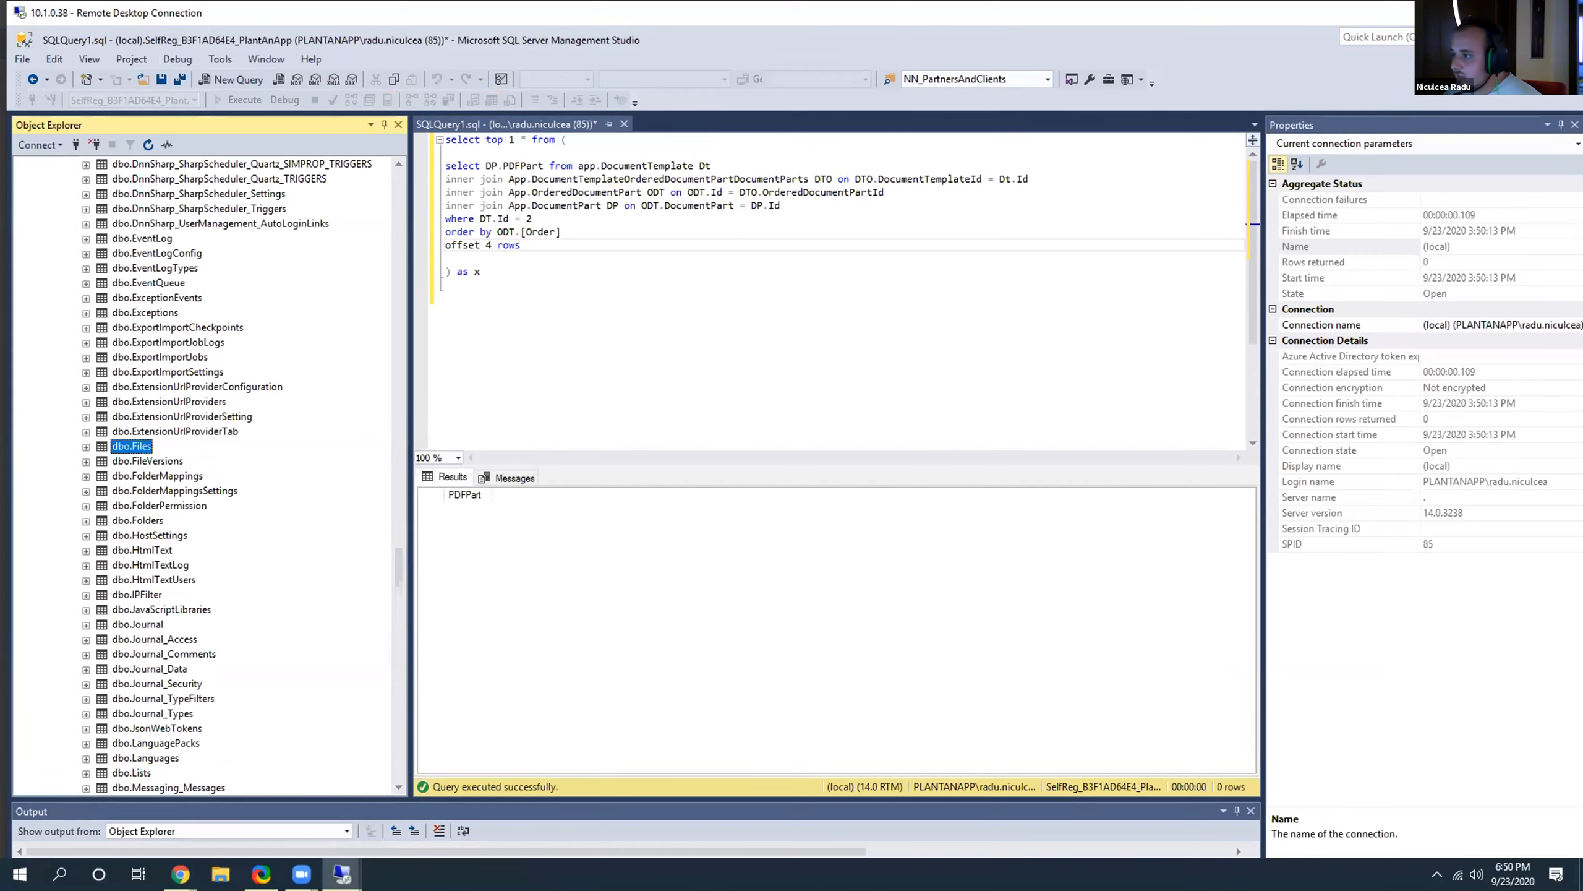
drag(903, 22, 0, 23)
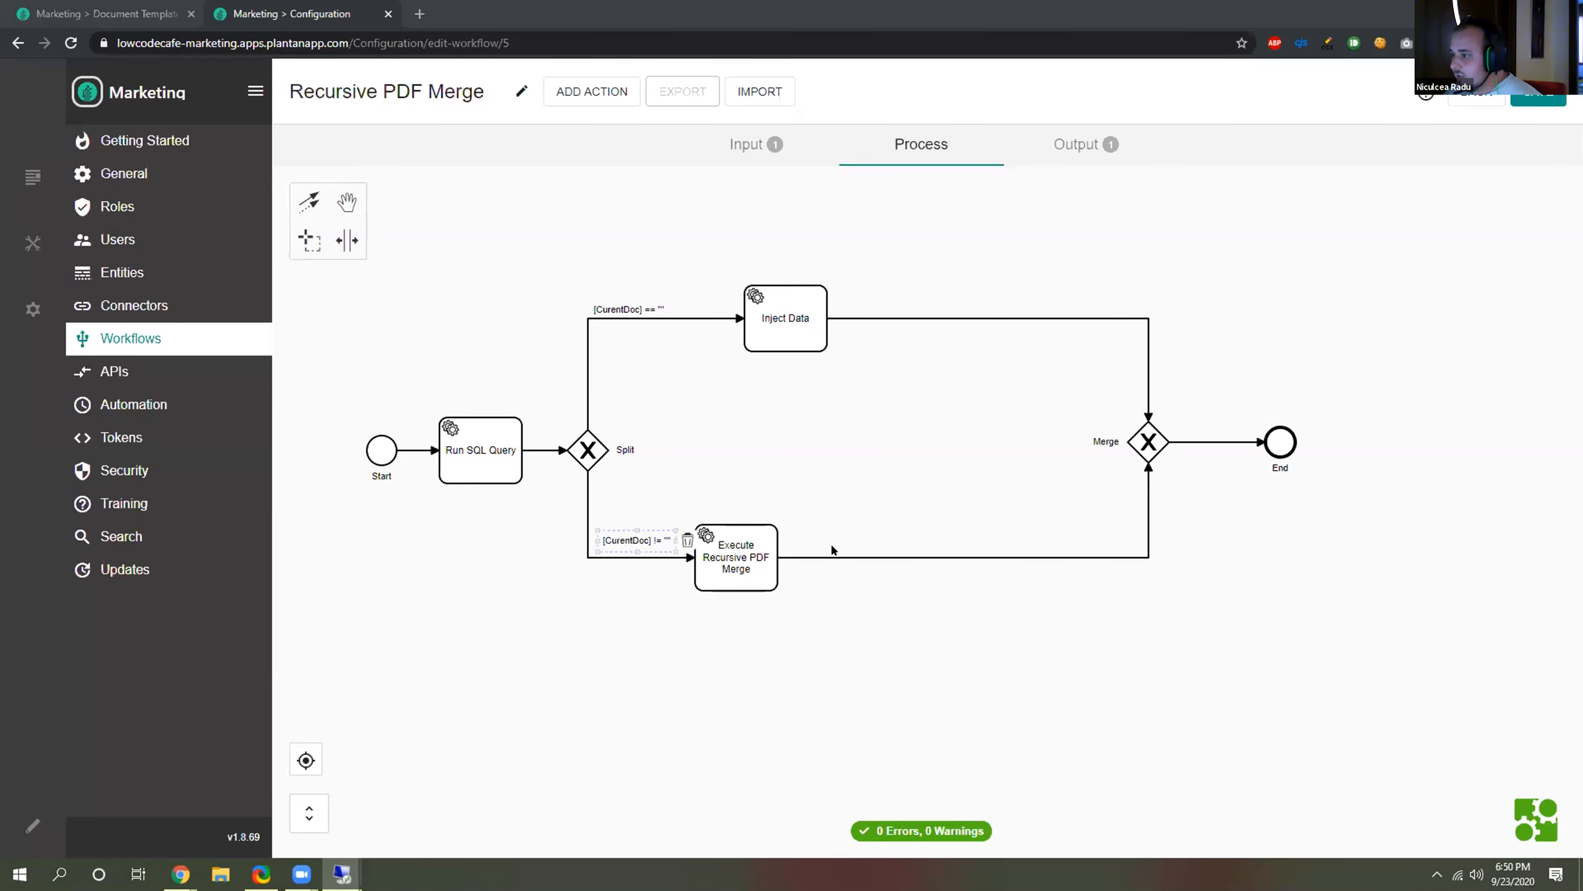
click(773, 562)
click(794, 548)
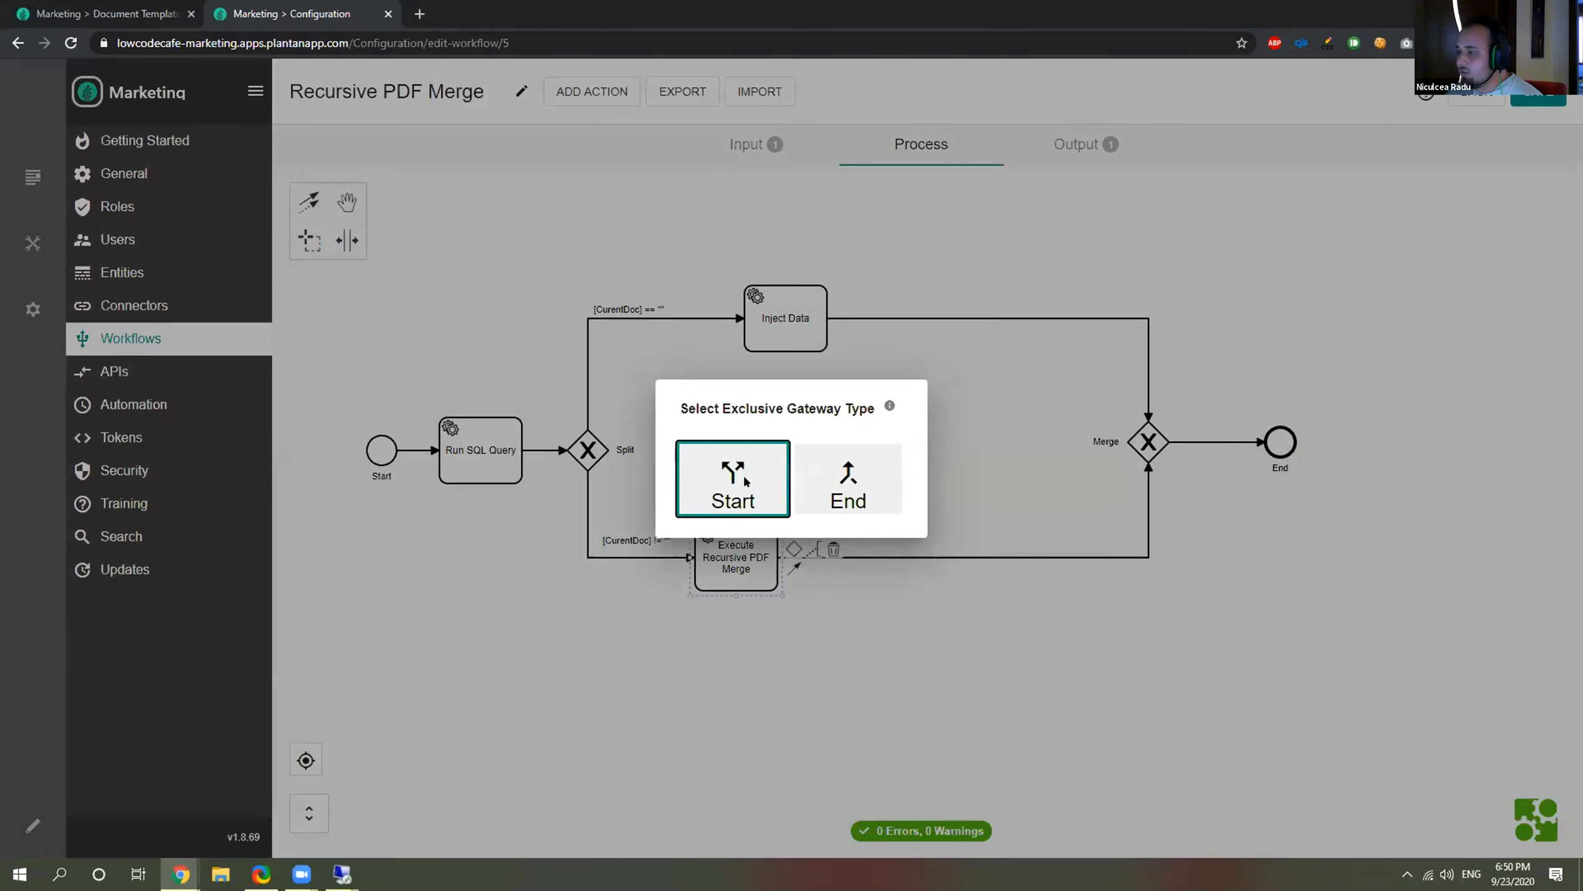
click(726, 550)
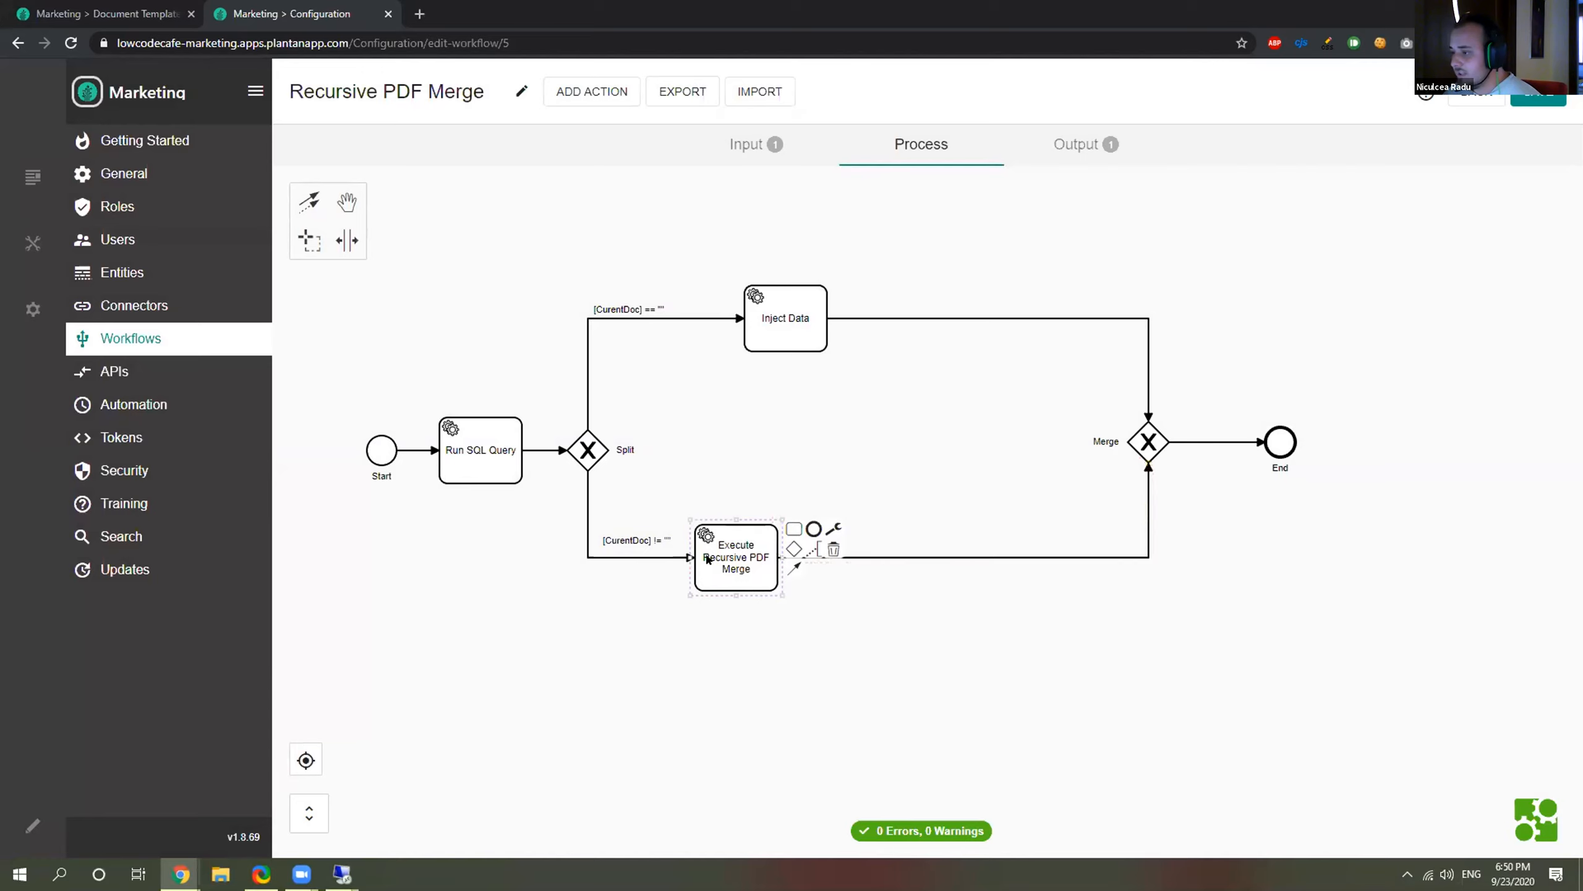
Insert a Start-type exclusive gateway between the Execute Recursive PDF Merge action and the Merge gateway.
click(712, 559)
click(772, 553)
click(792, 548)
click(745, 490)
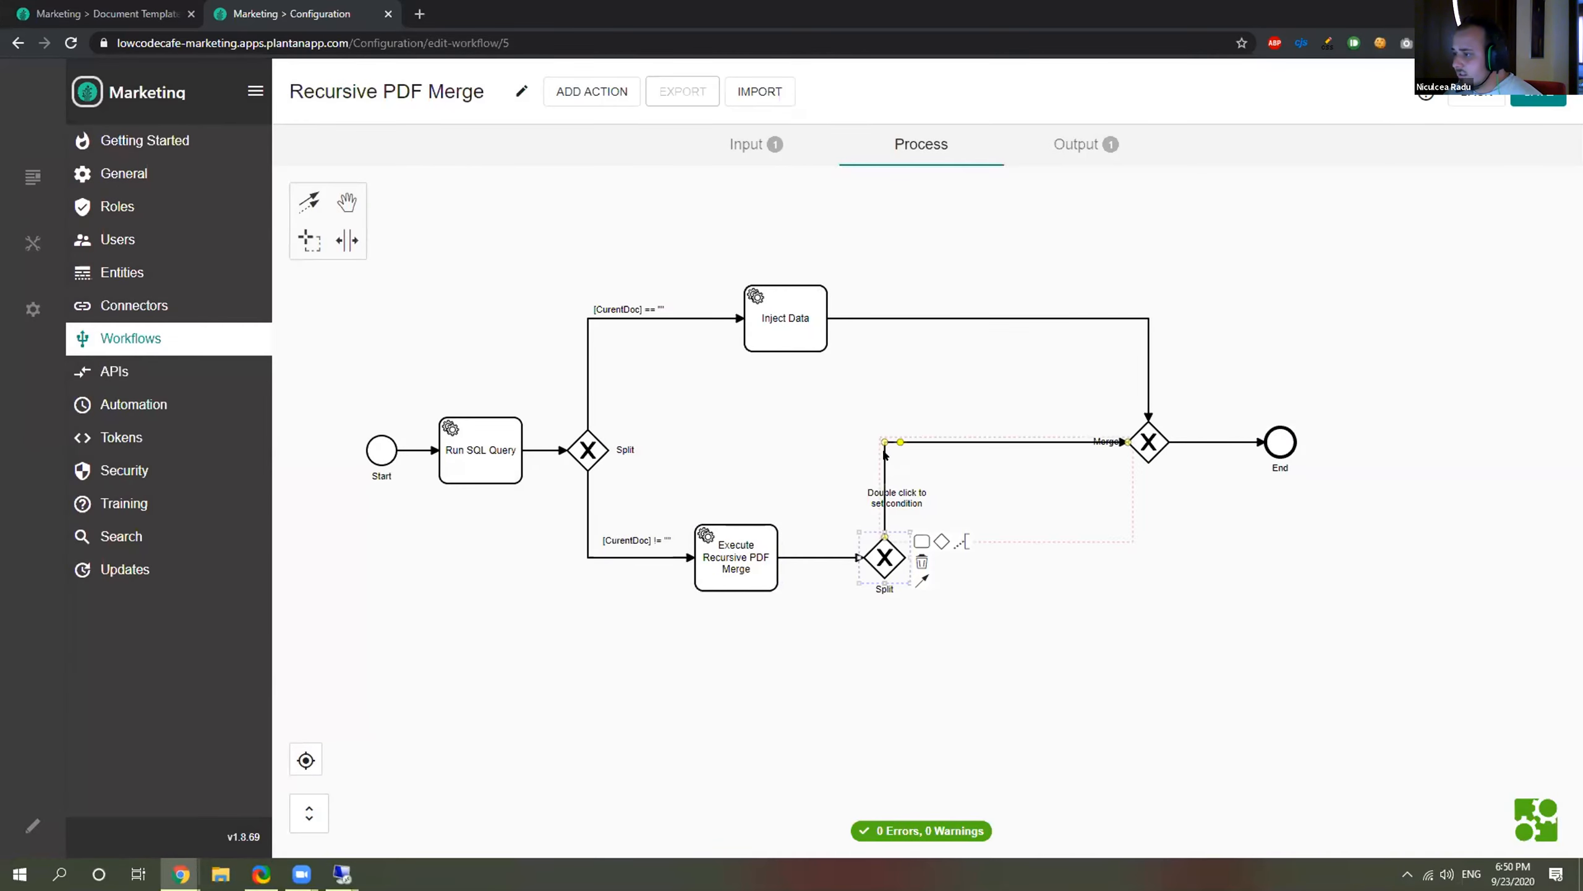
click(898, 584)
click(889, 564)
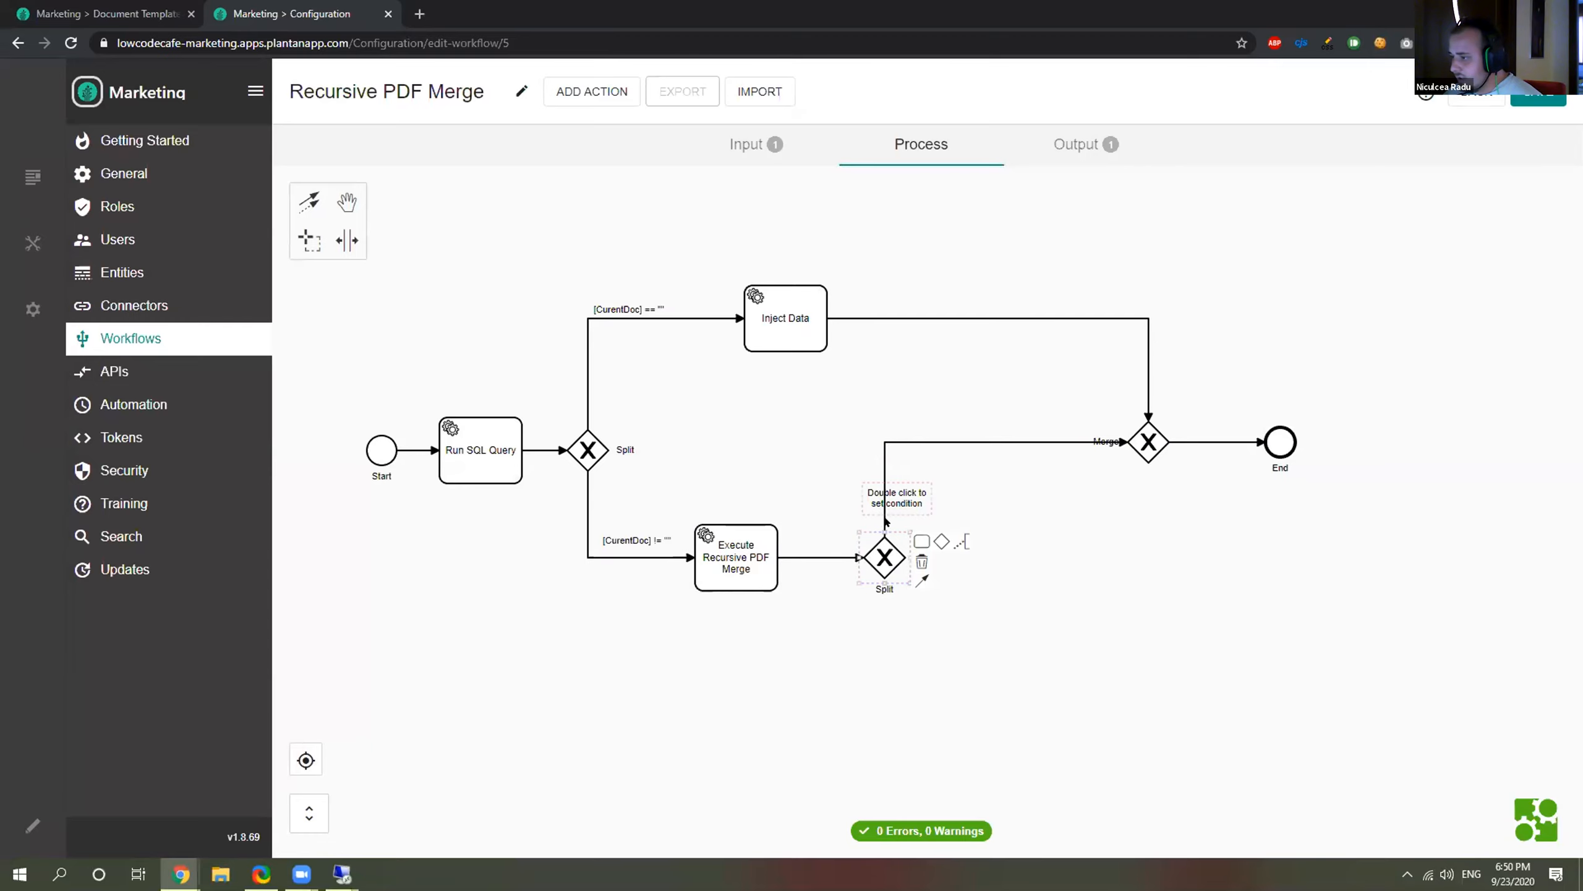
drag(1032, 602, 1032, 557)
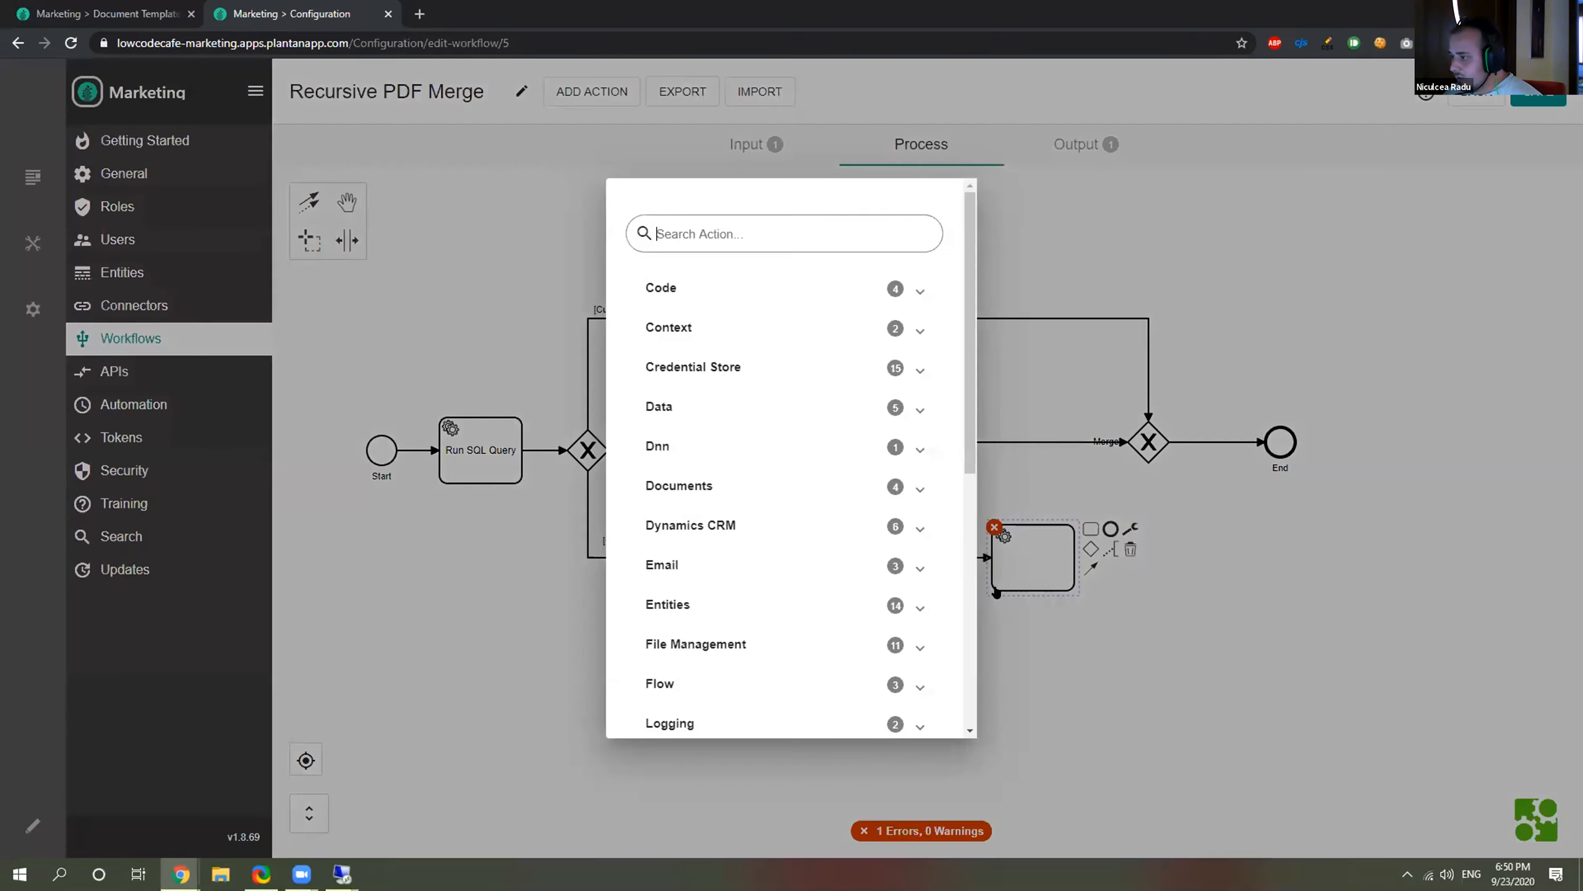
click(1173, 578)
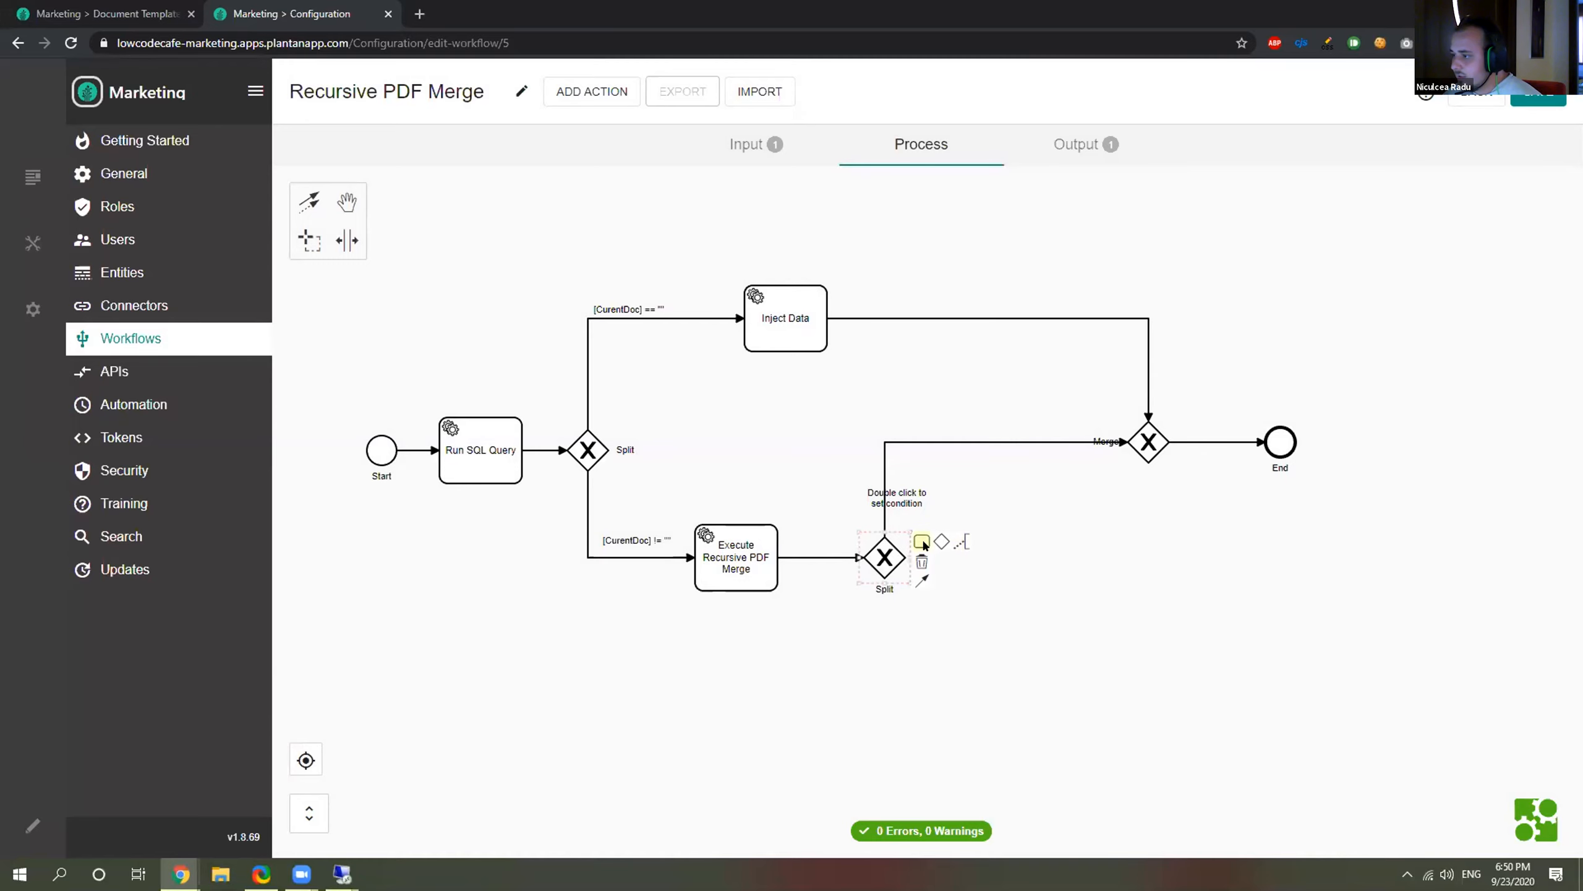
Add an Inject Data action after the Split gateway that follows Execute Recursive PDF Merge.
click(922, 541)
text(Inject)
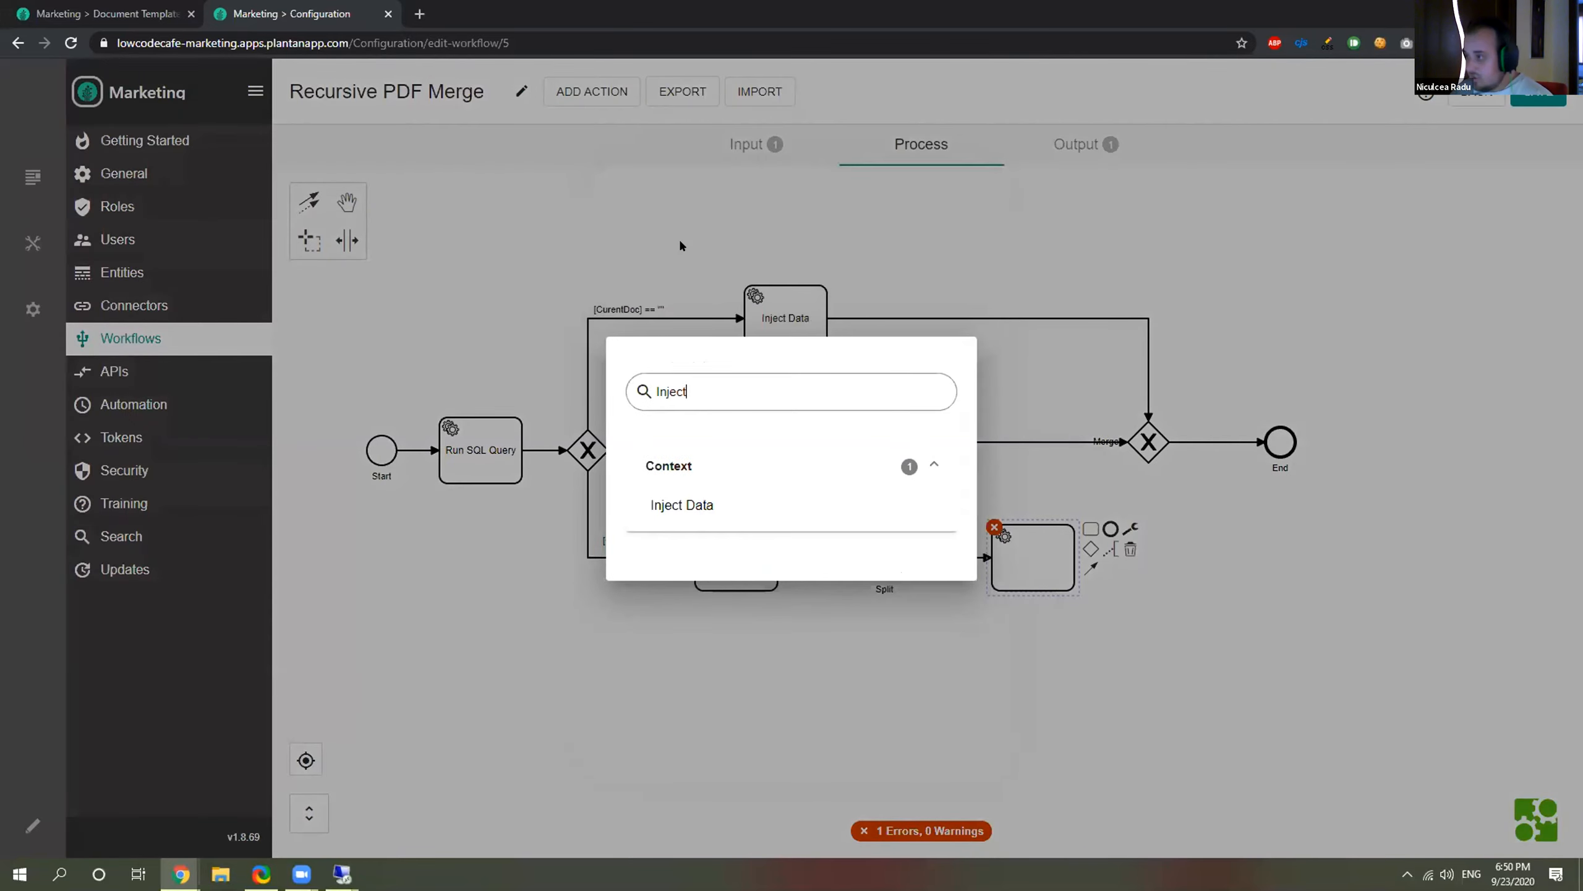
click(682, 506)
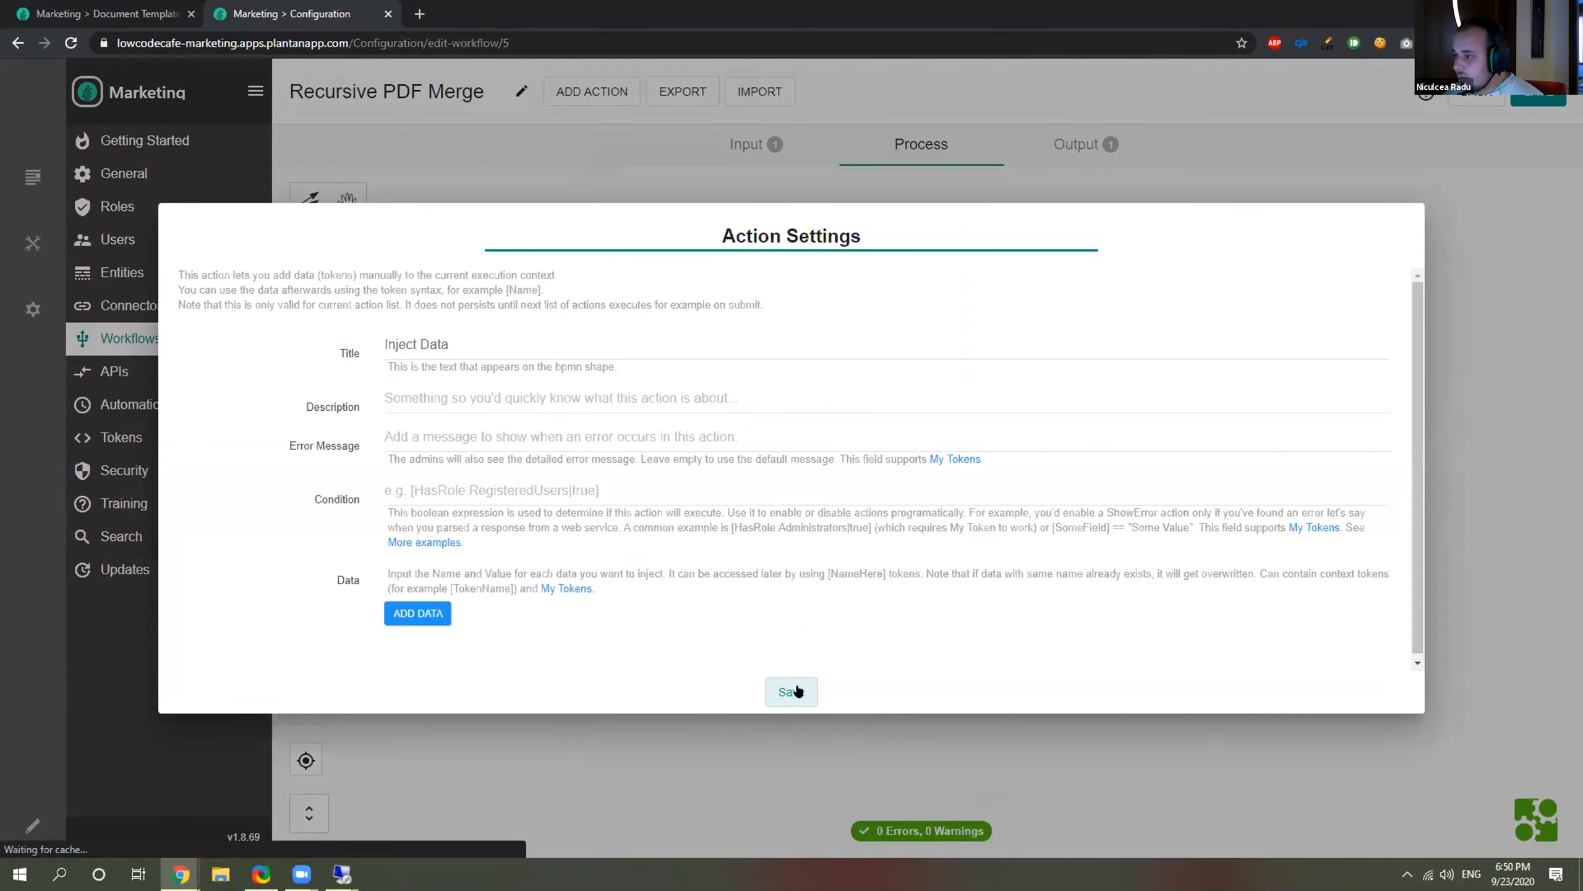
Save the new Inject Data action, place it below the second Split, and add a Merge gateway after it.
click(795, 690)
drag(1034, 572, 1001, 672)
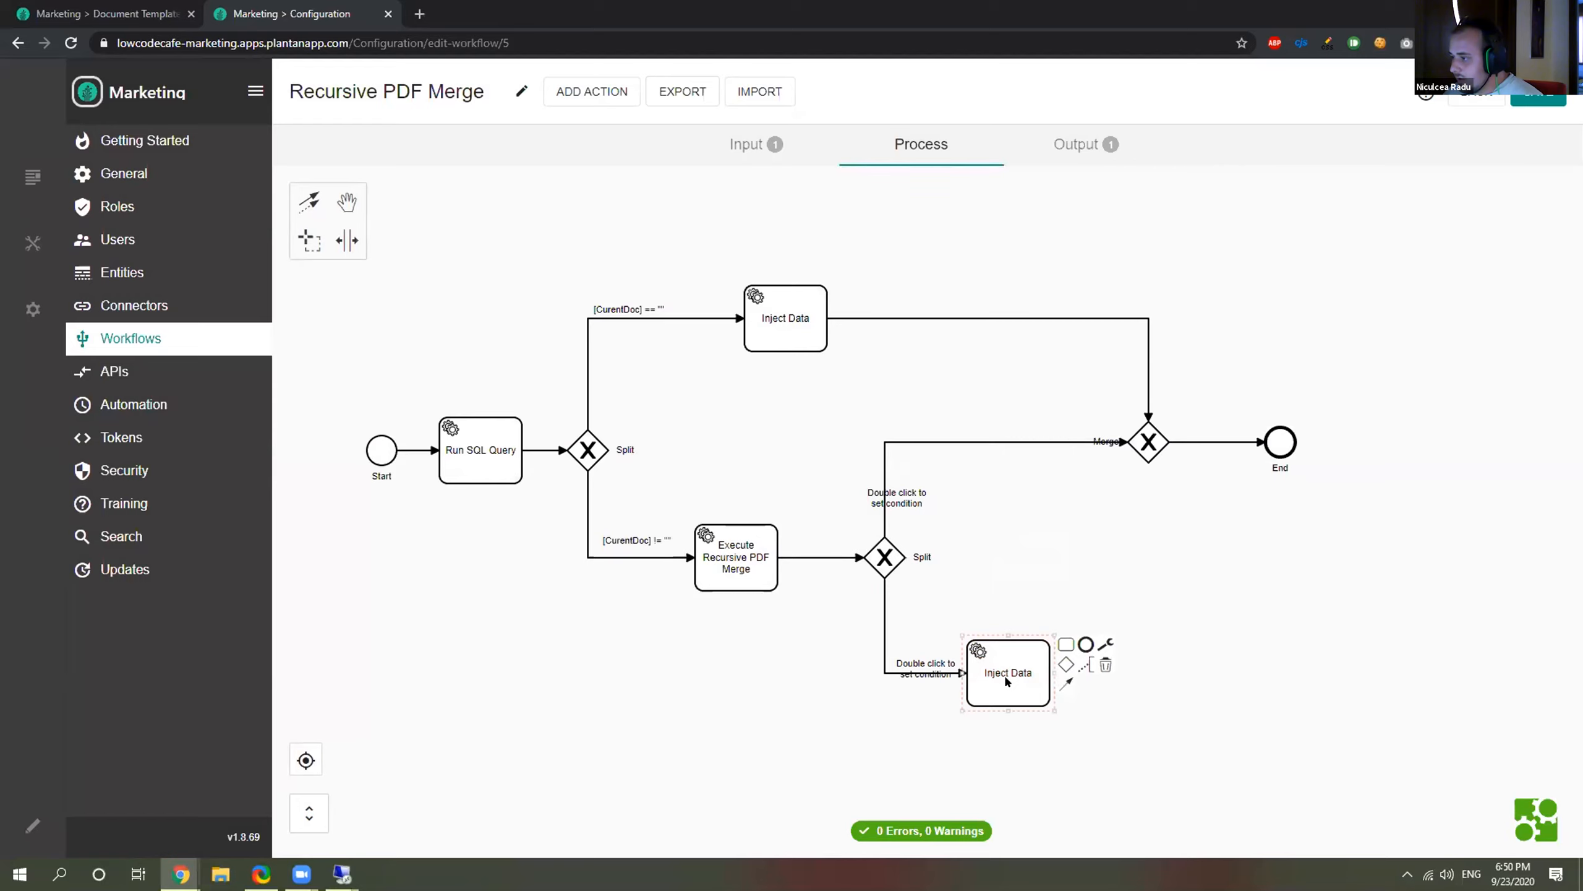
click(1065, 664)
click(843, 481)
drag(1094, 565, 1082, 540)
Delete the direct connection between the second Split gateway and the outer Merge gateway.
click(1057, 442)
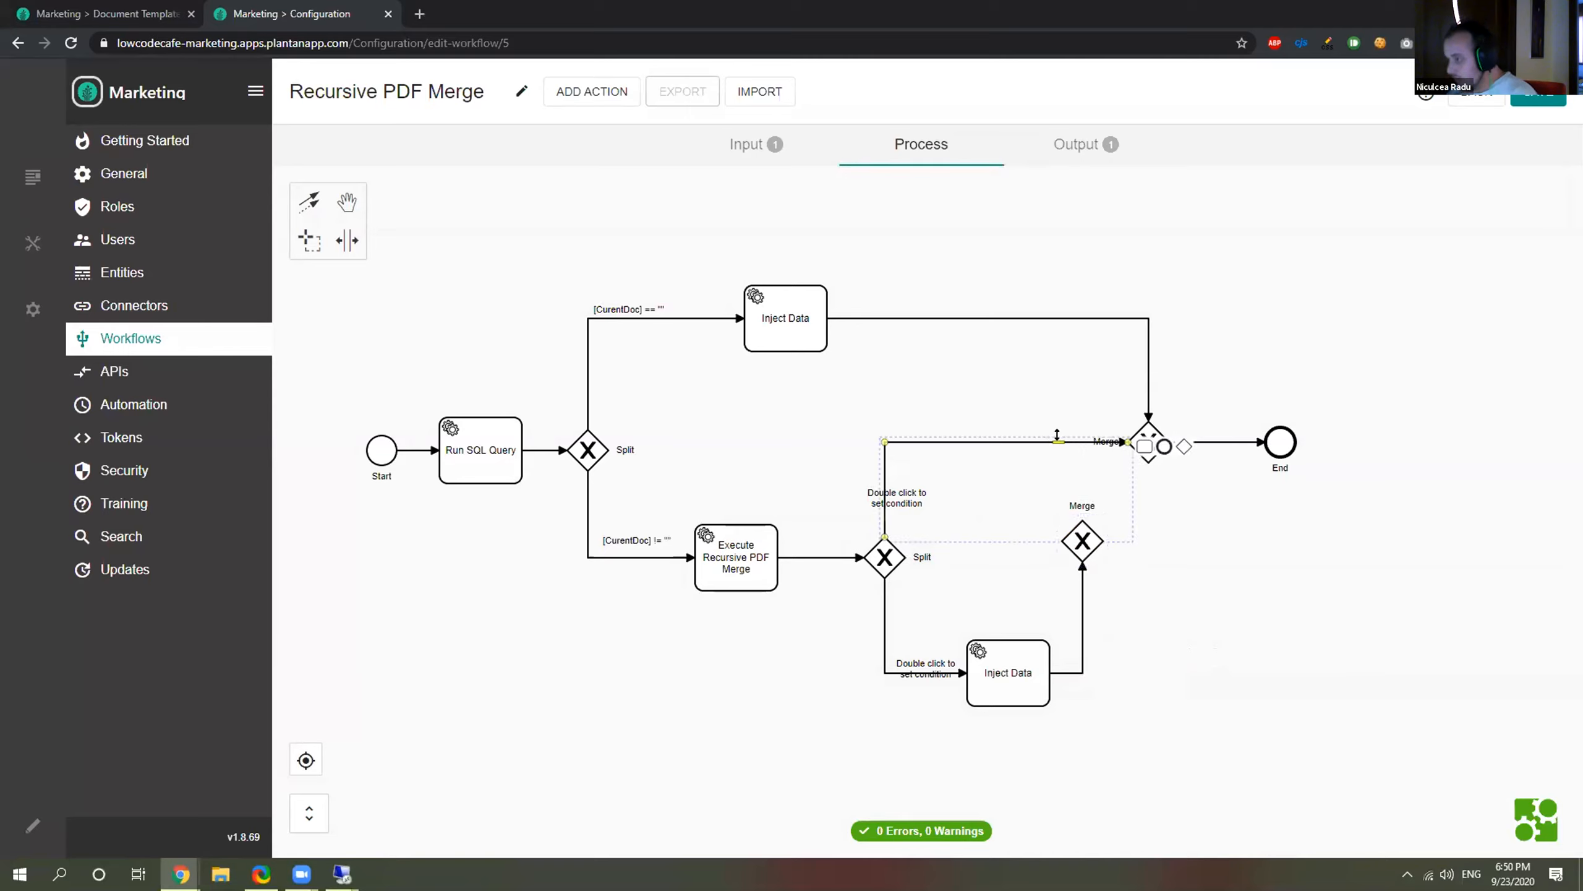
key(Delete)
click(898, 552)
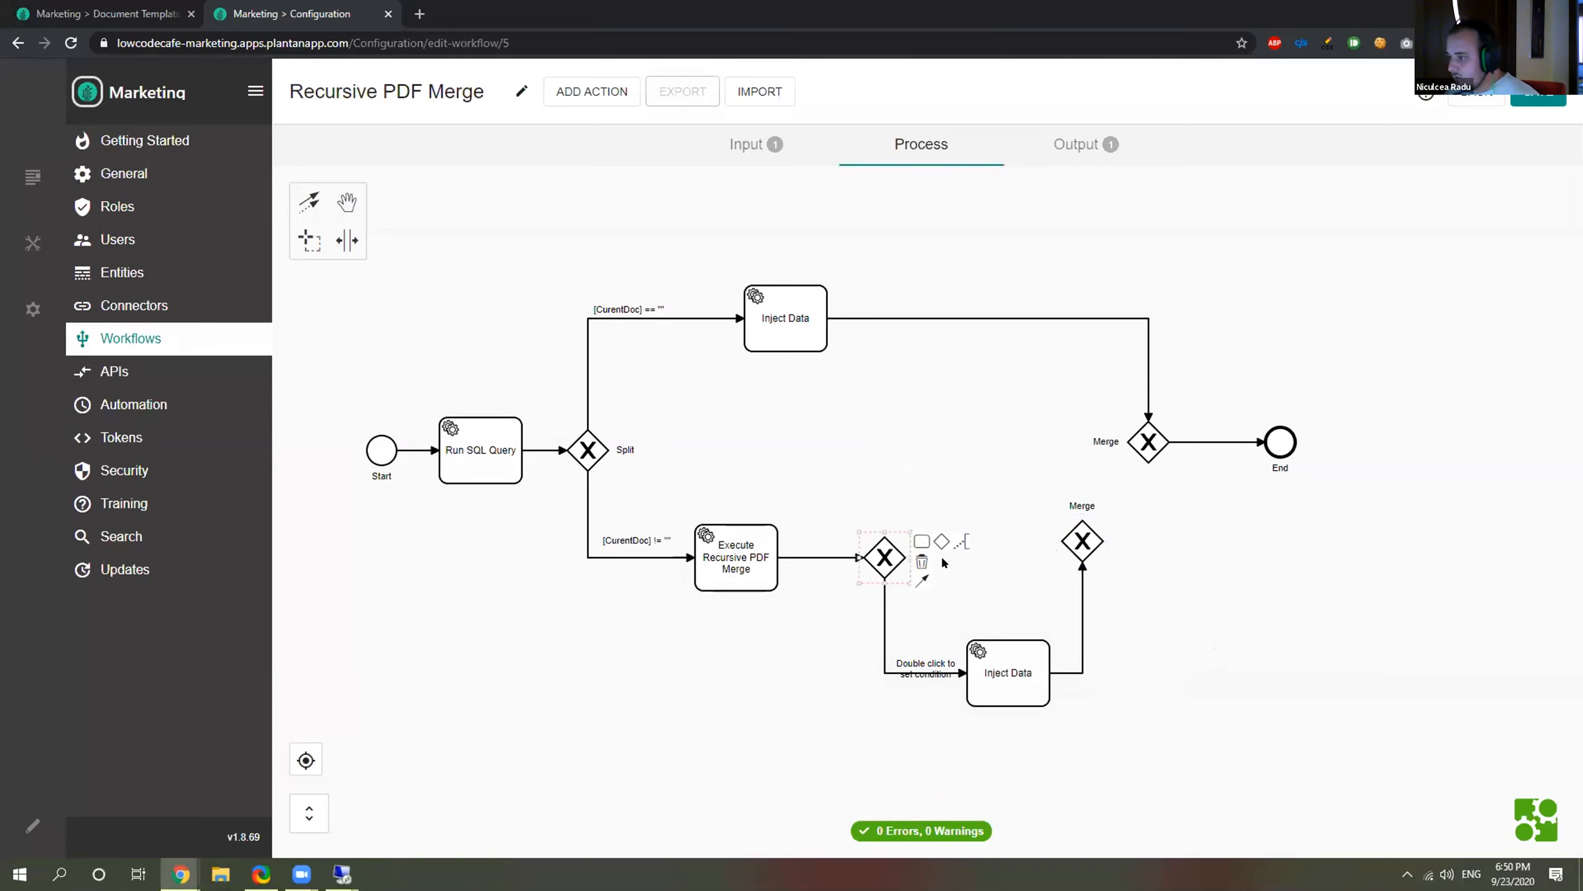
click(922, 579)
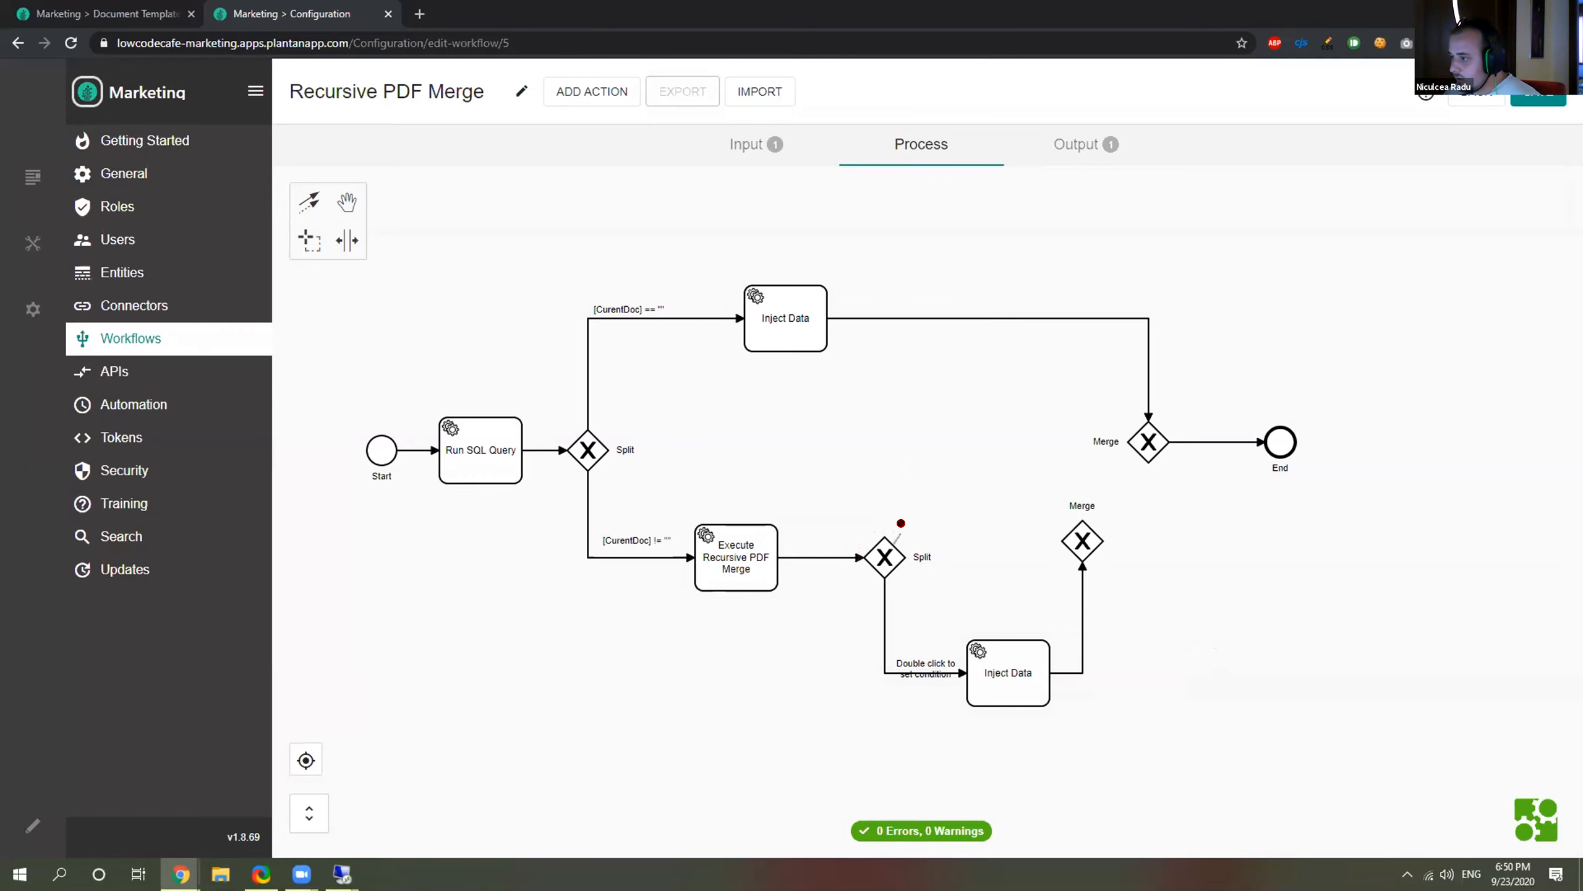
right_click(903, 530)
click(877, 546)
Add a Merge PDF action on the second Split's upper branch and route it through the new Merge gateway to the outer one.
click(923, 541)
text(Merge)
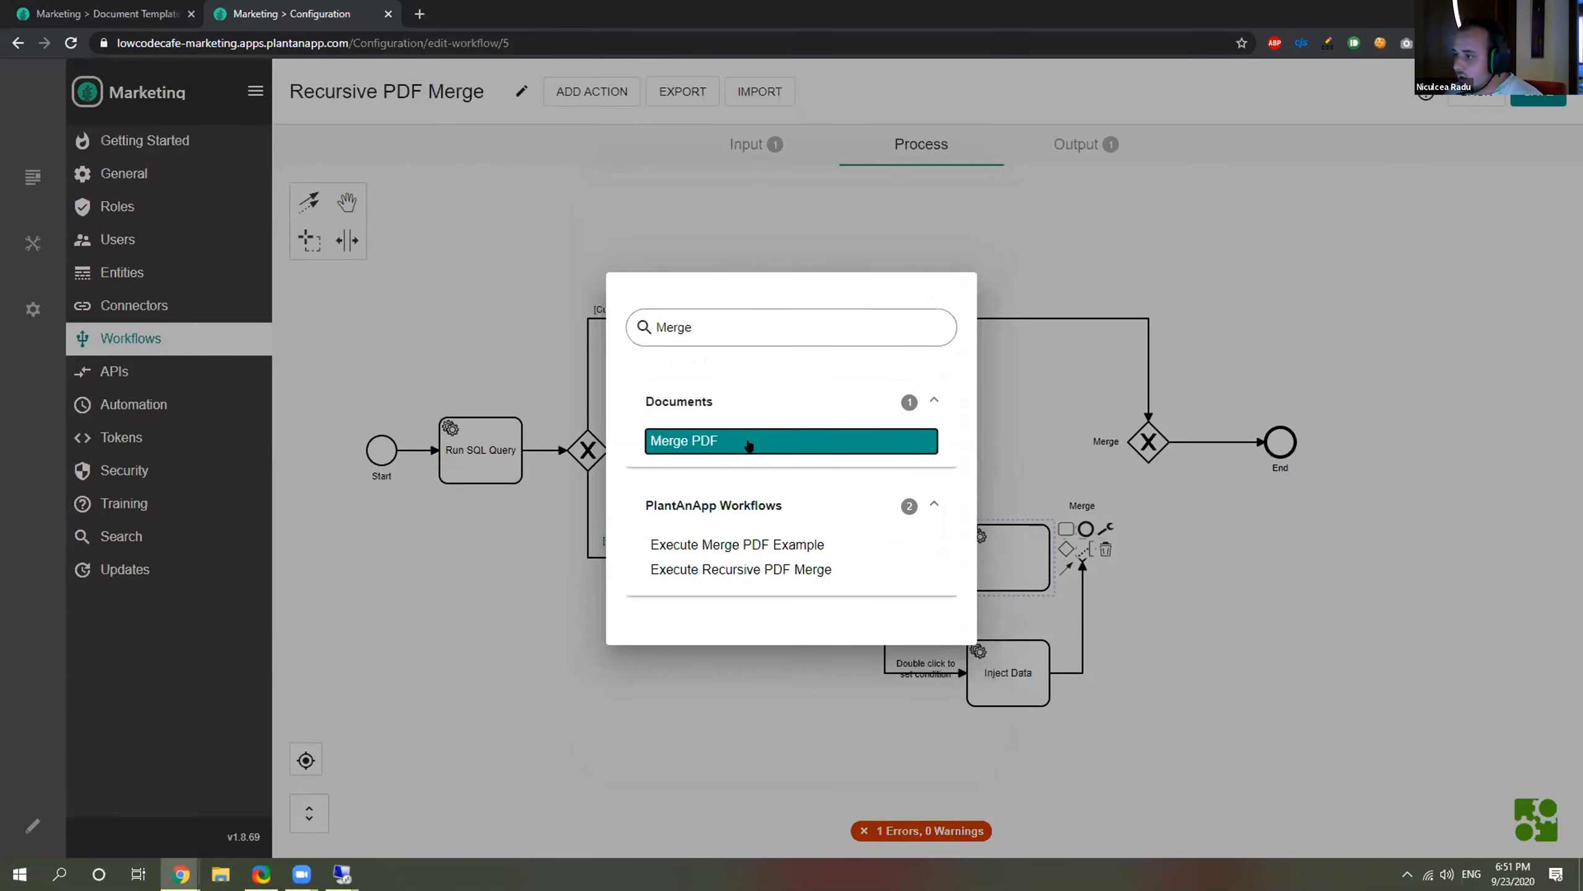
click(751, 446)
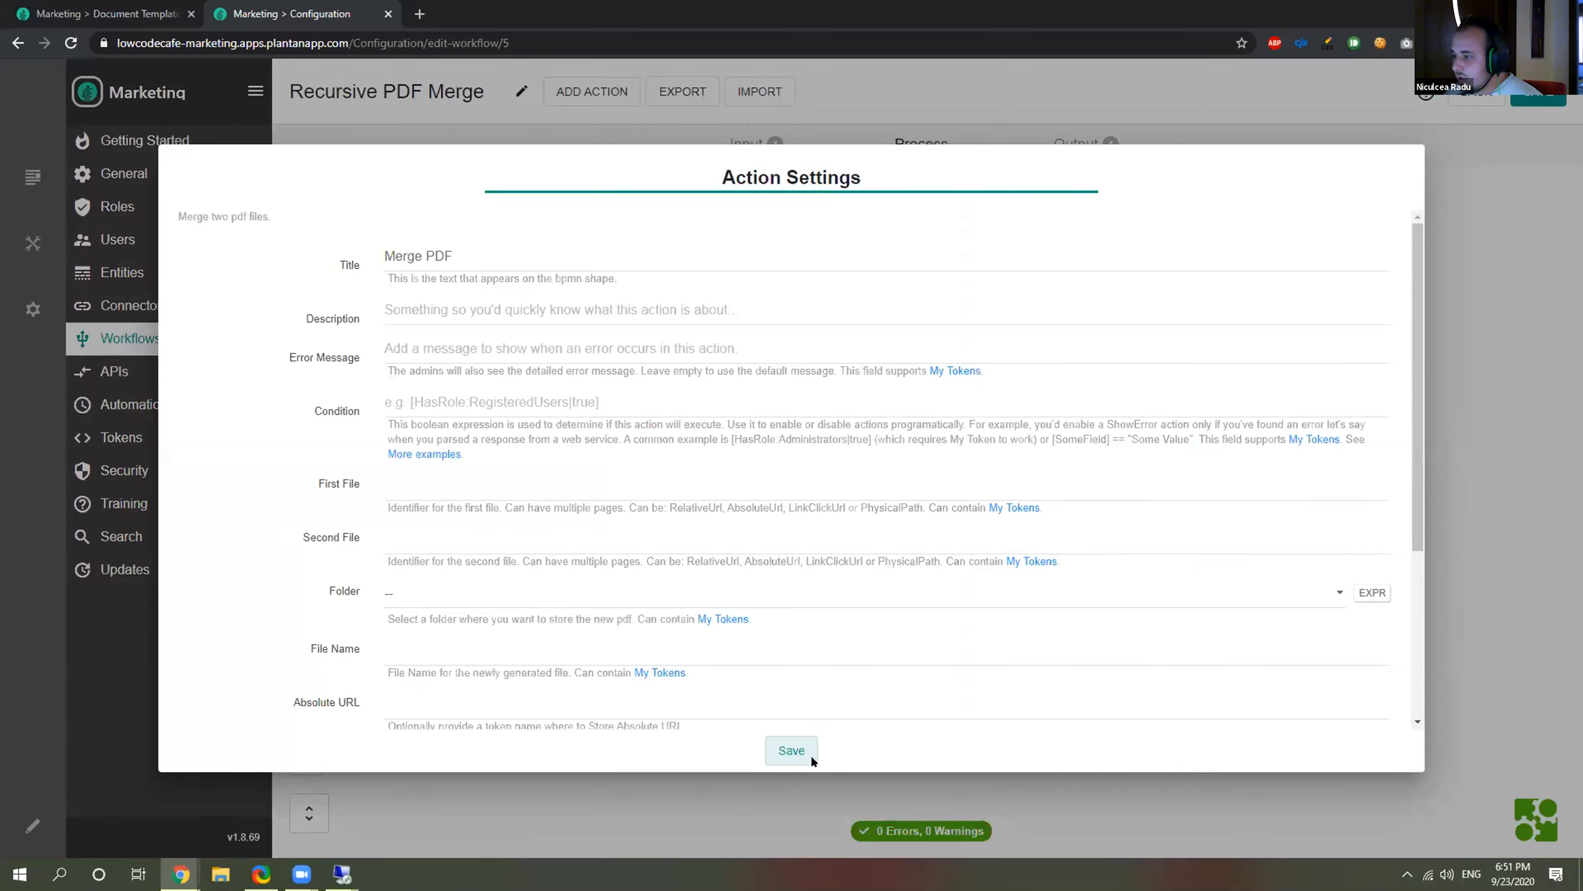
click(810, 753)
drag(998, 550, 1143, 484)
Set the condition on the second Split's branch to Merge PDF to [Doc] != "".
double_click(927, 462)
text([)
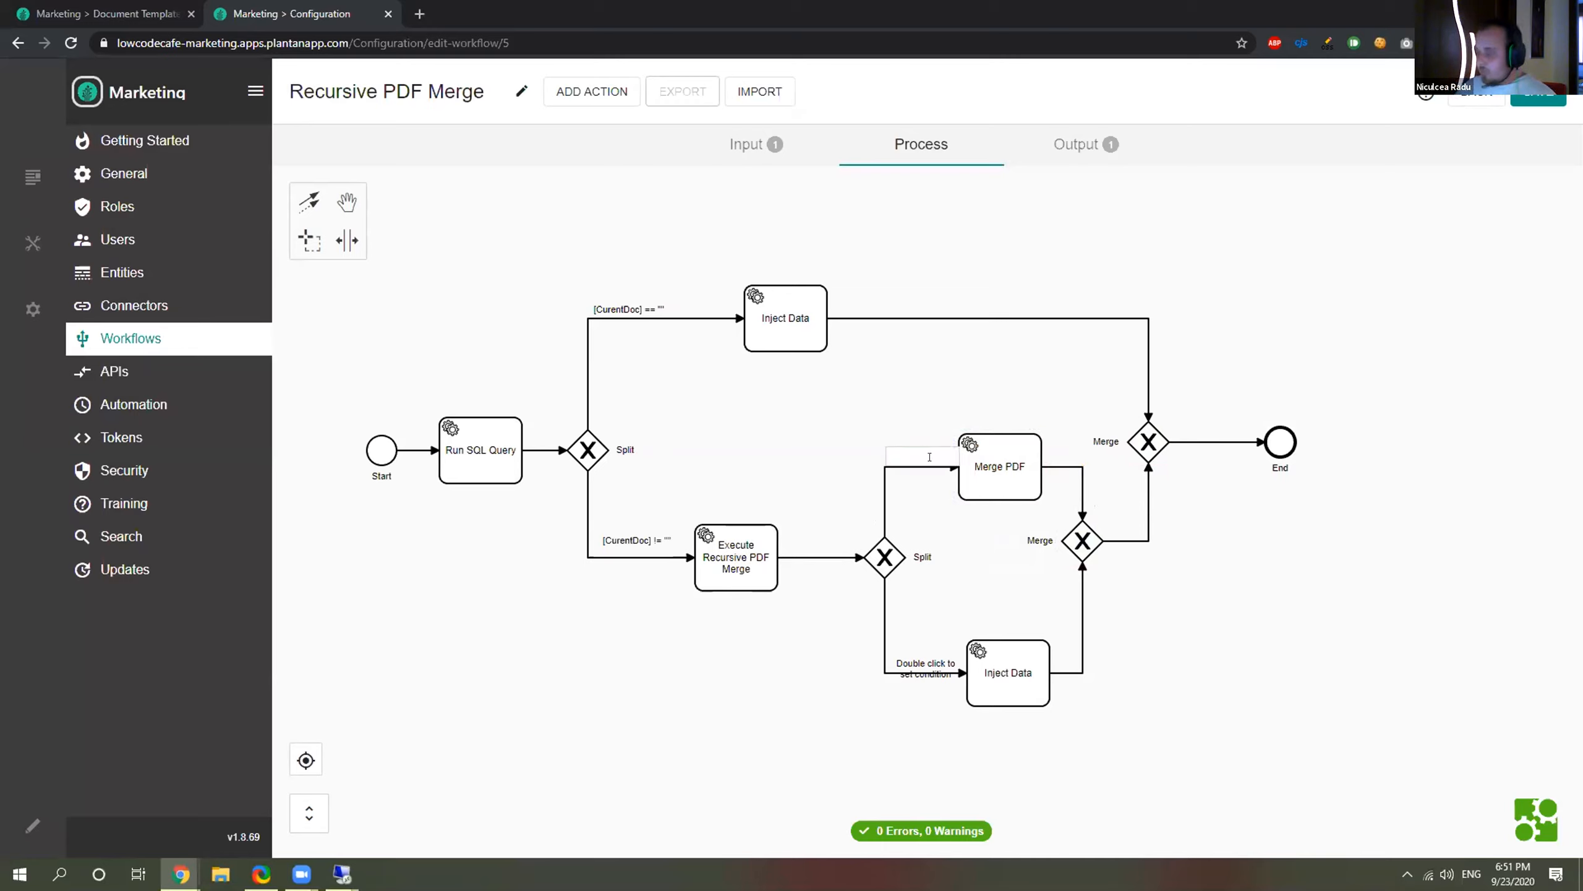
text(File)
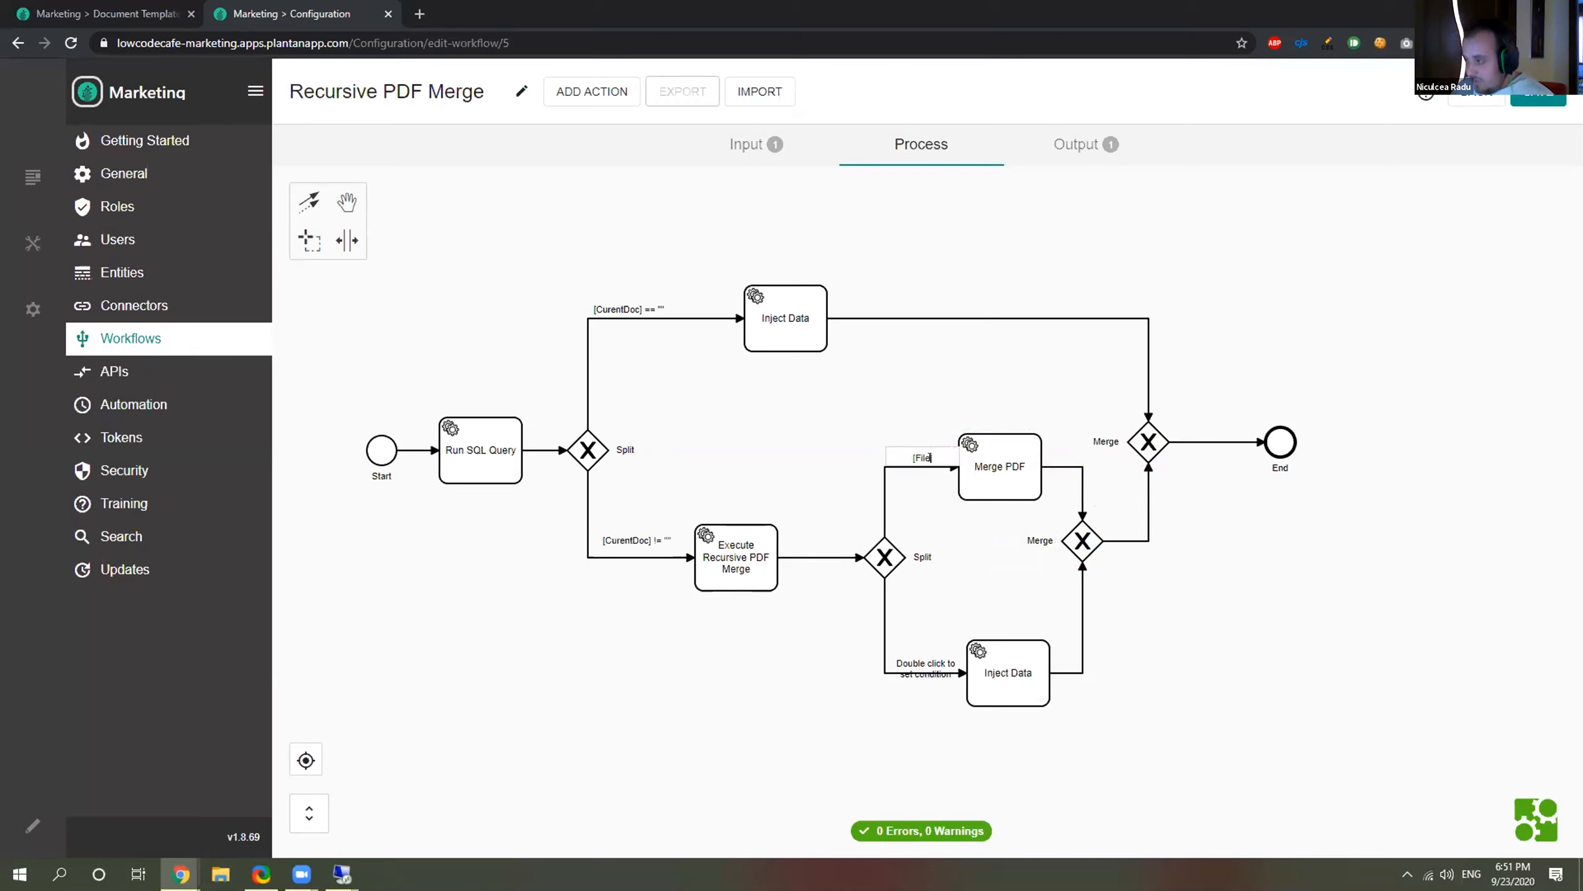
key(BackSpace)
key(BackSpace)
key(BackSpace)
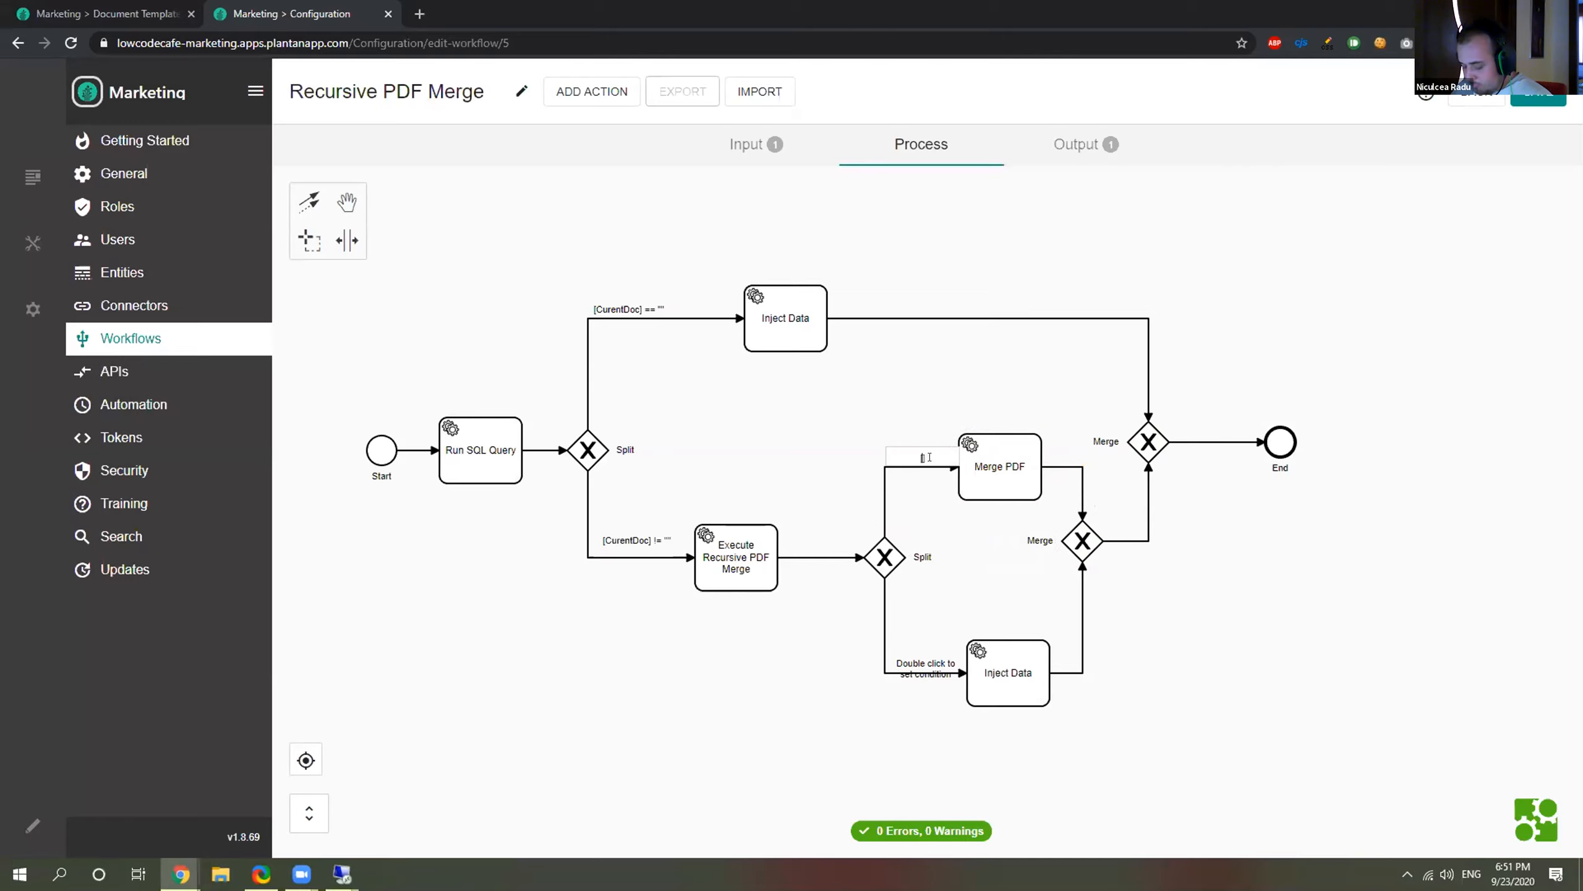
text(Doc)
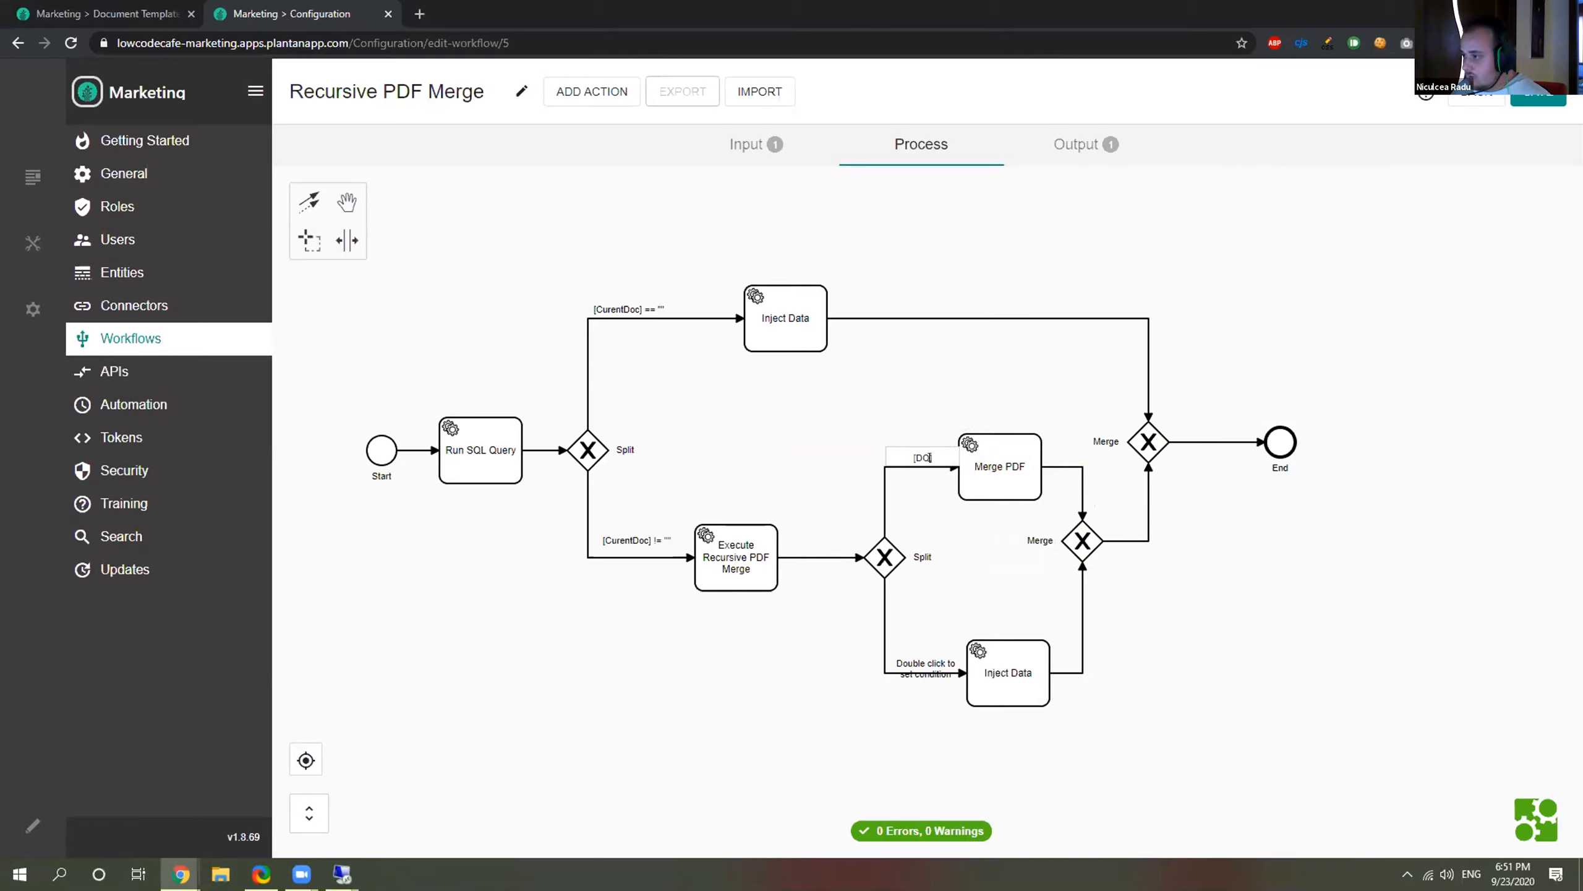
text(] != ")
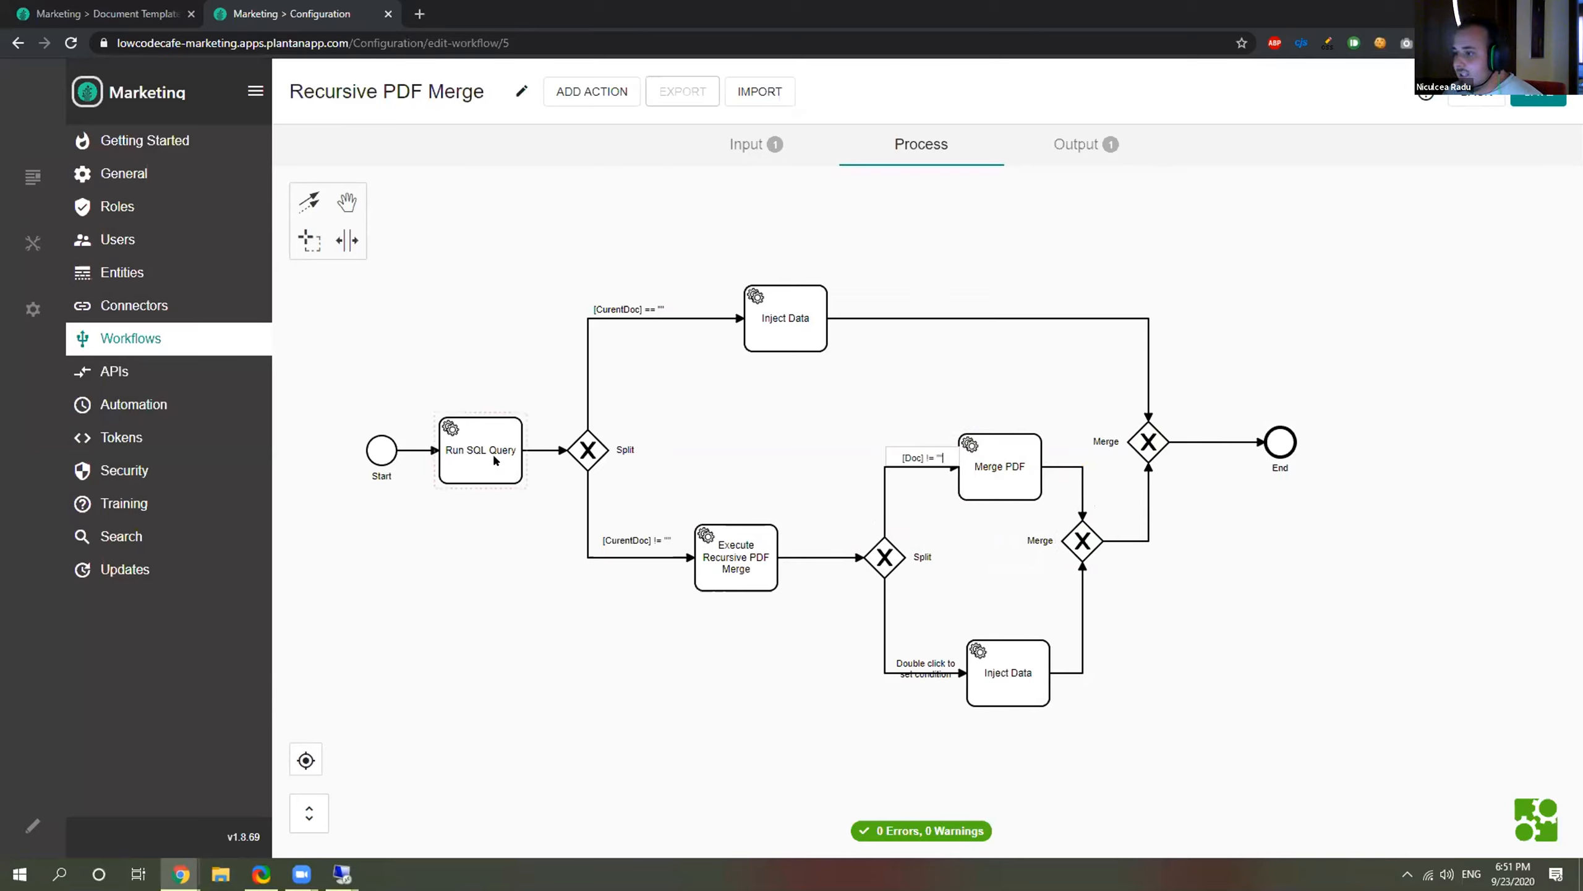
click(741, 571)
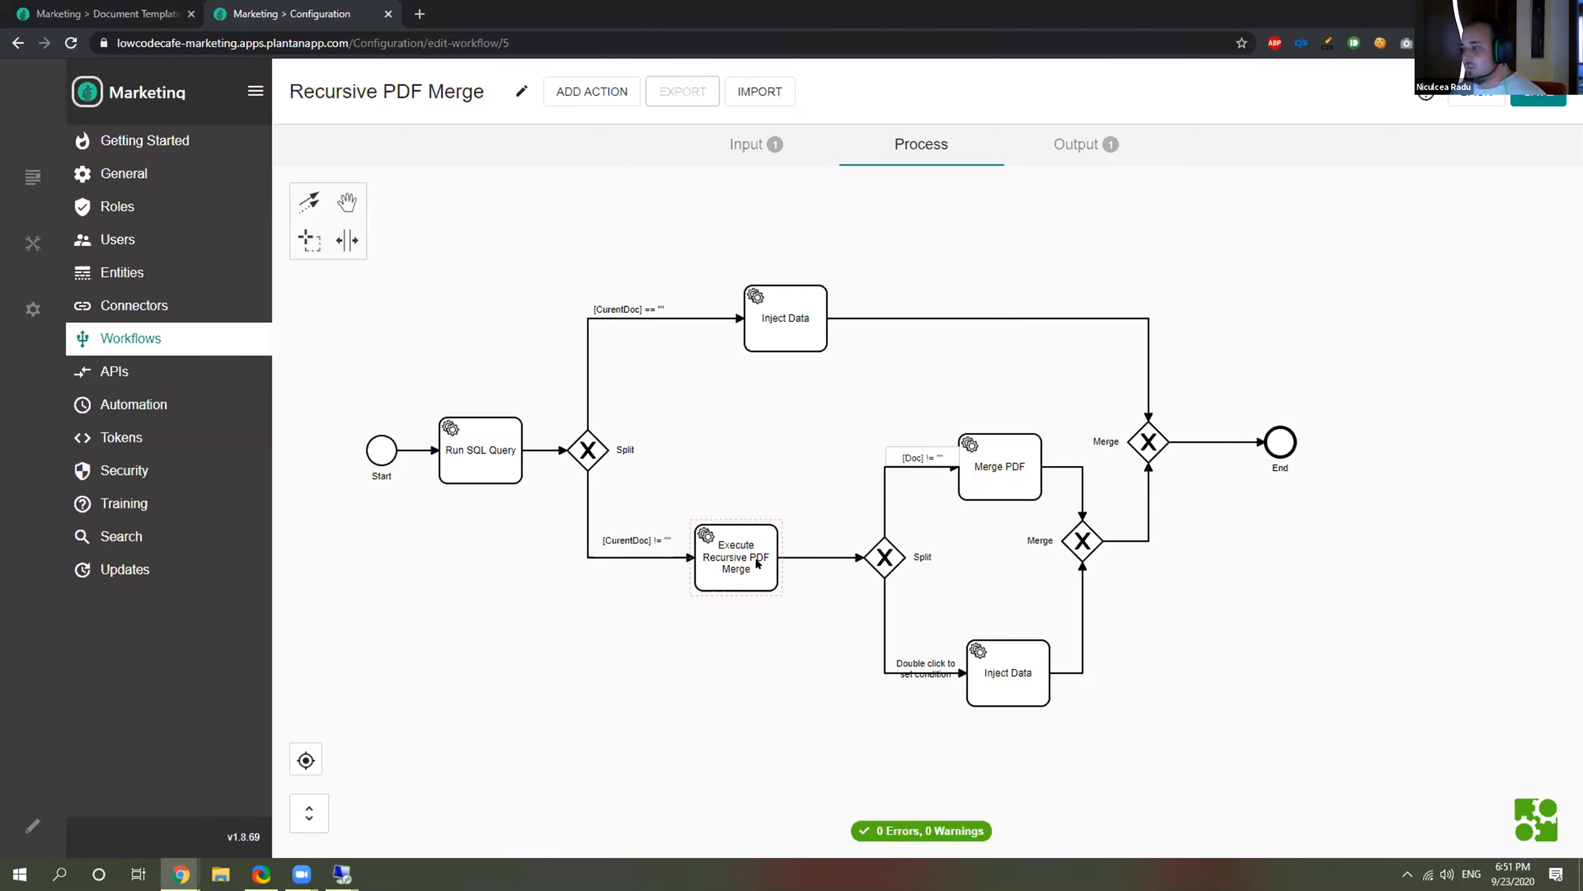
Set the condition on the second Split's branch to Inject Data to [Doc] == "", based on the Merge PDF branch condition.
double_click(915, 456)
key(ctrl+c)
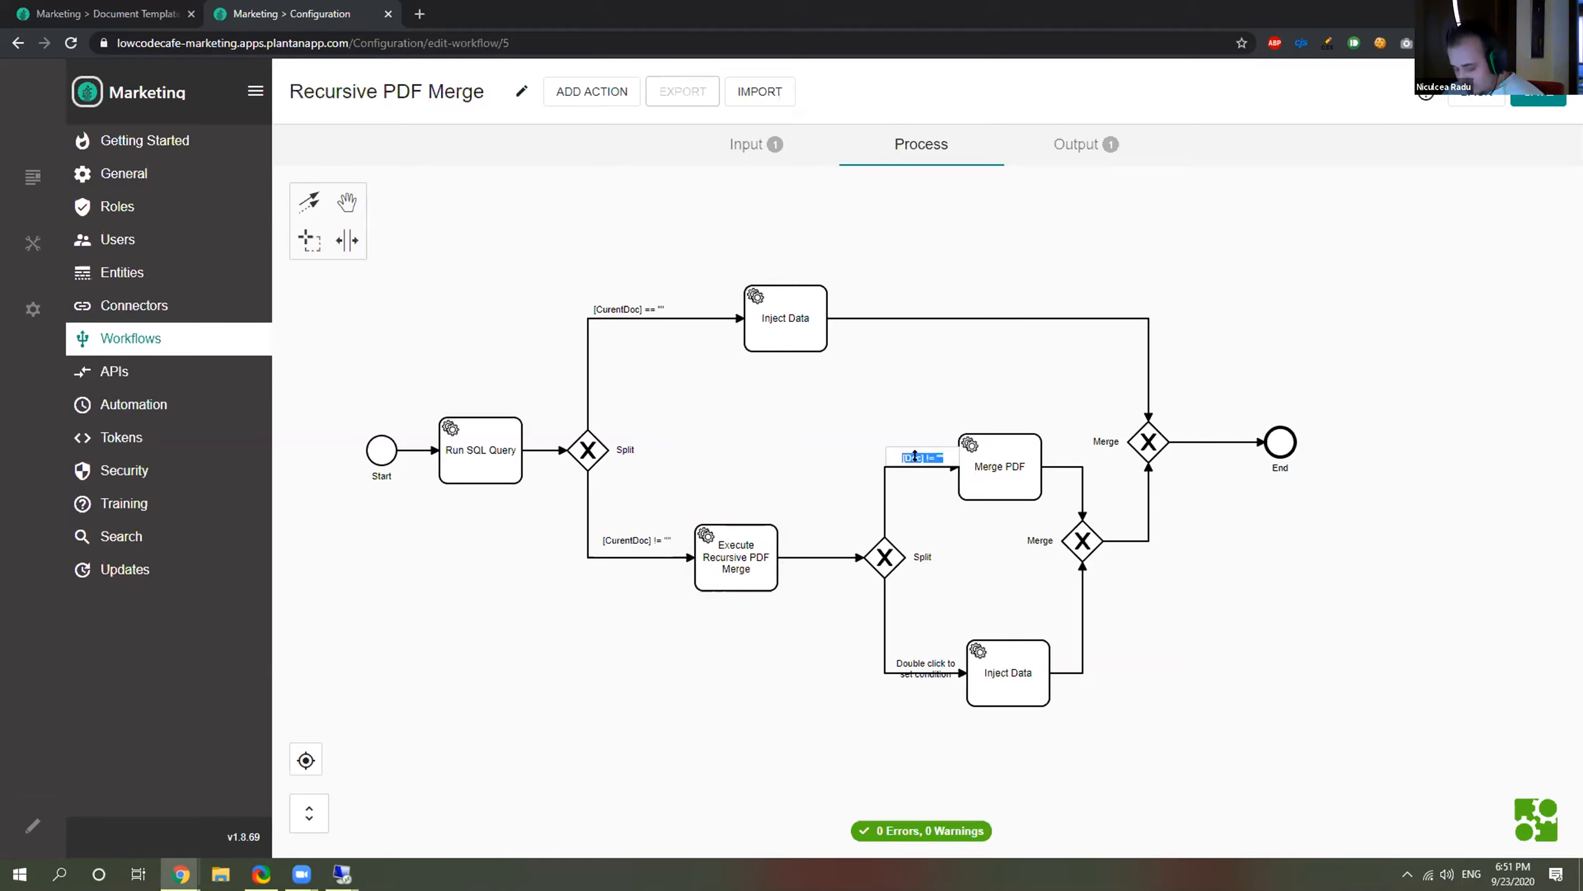
double_click(939, 678)
key(ctrl+v)
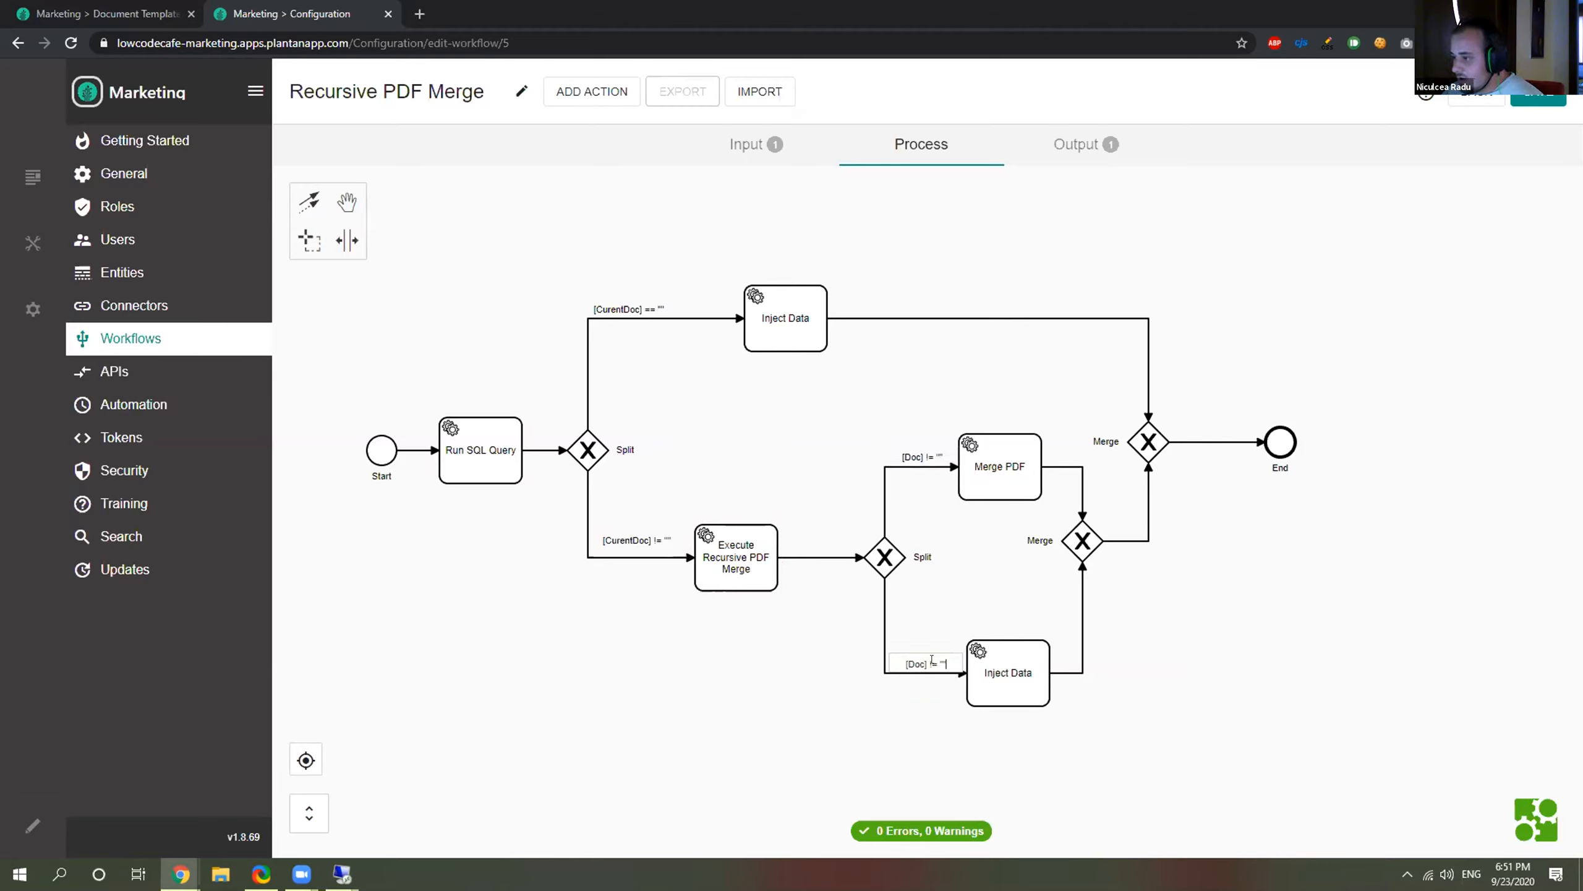
key(BackSpace)
text(=)
click(995, 608)
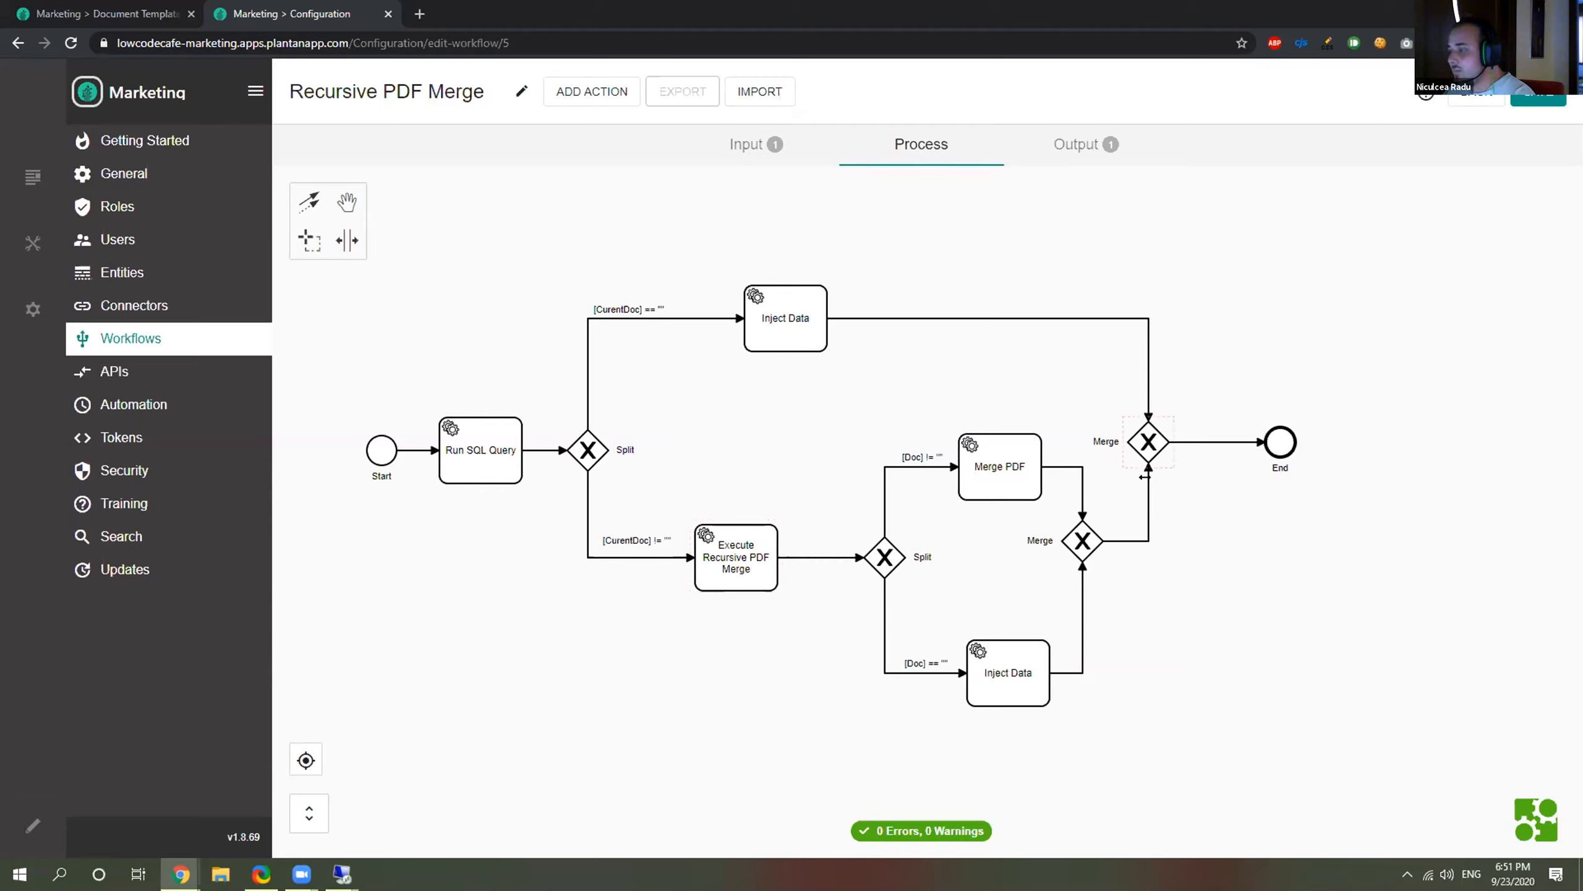
Align the lower Inject Data action and make it inject FileId with the value [CurentDoc].
drag(1007, 669, 998, 669)
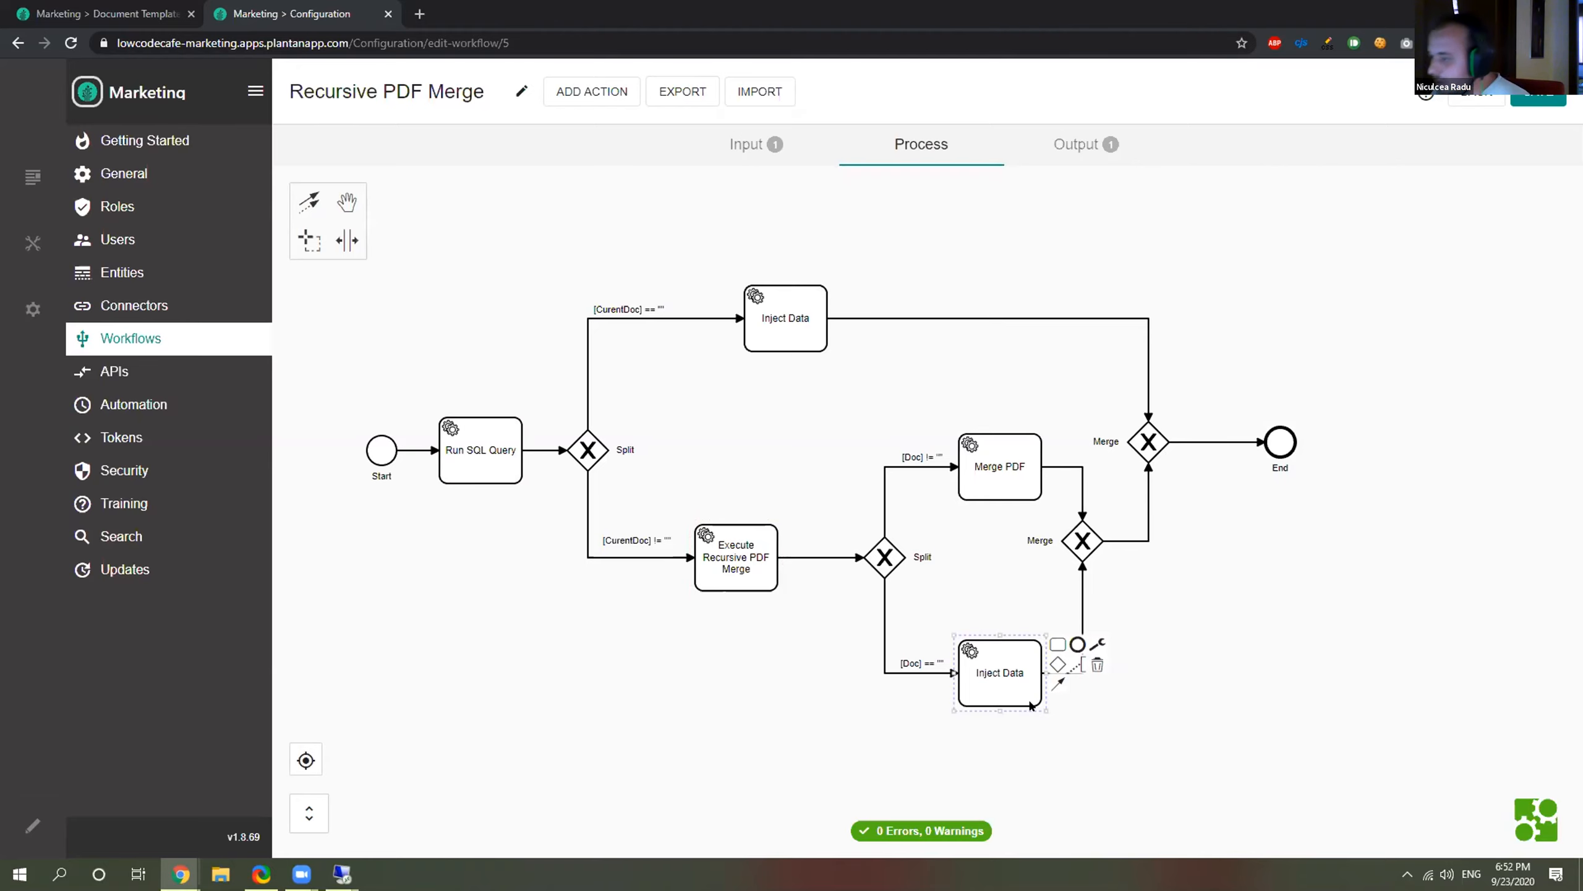
double_click(1013, 676)
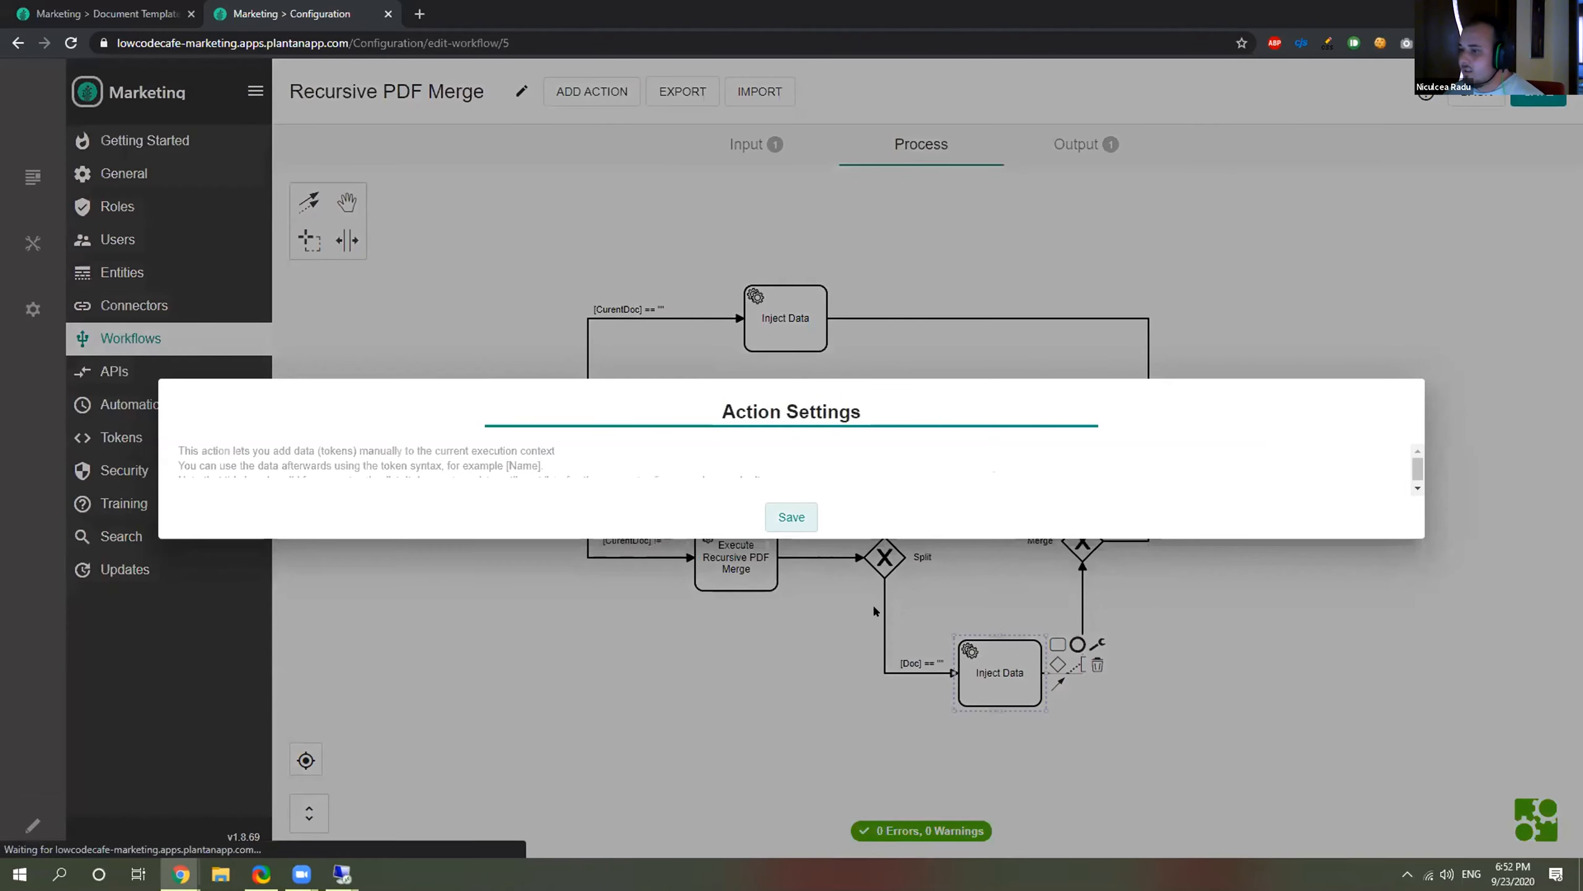
click(414, 610)
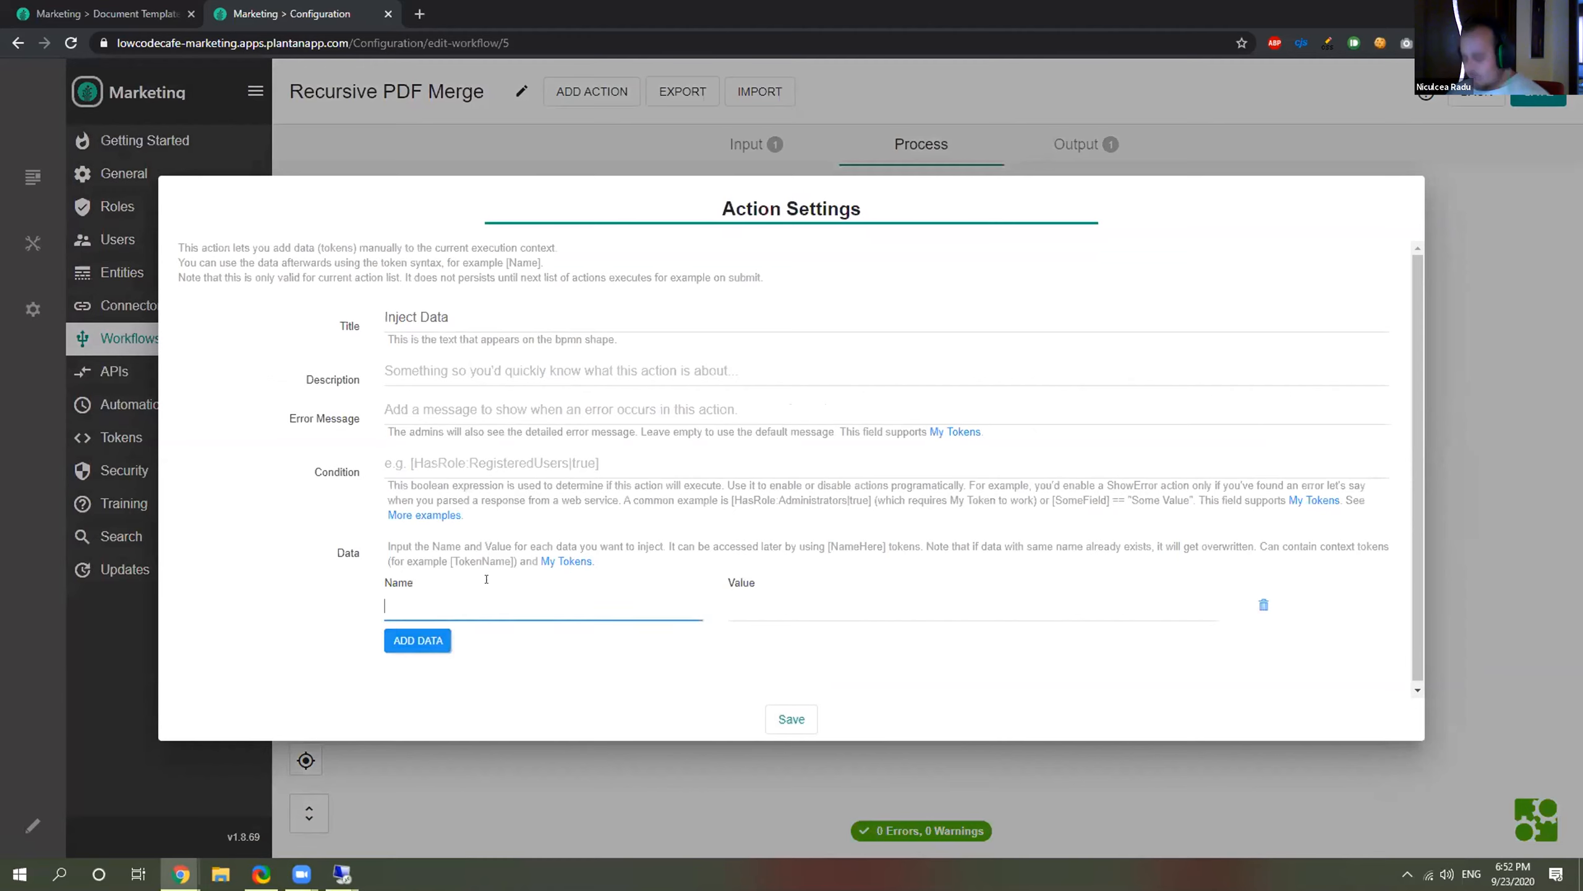
text(Fileld)
click(800, 599)
text([Cur)
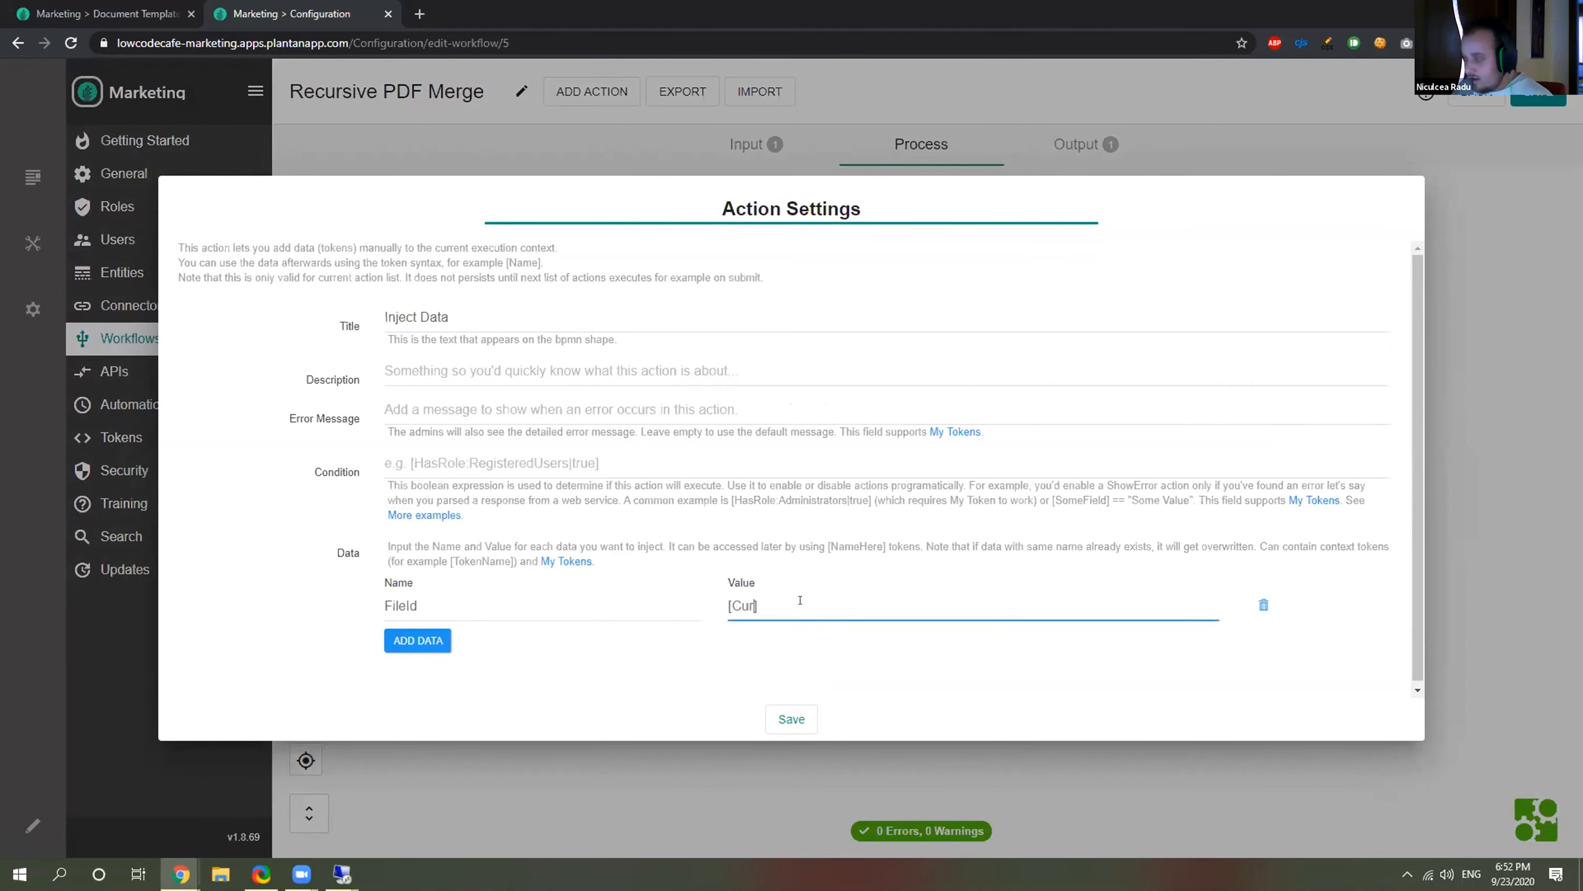
text(entDoc)
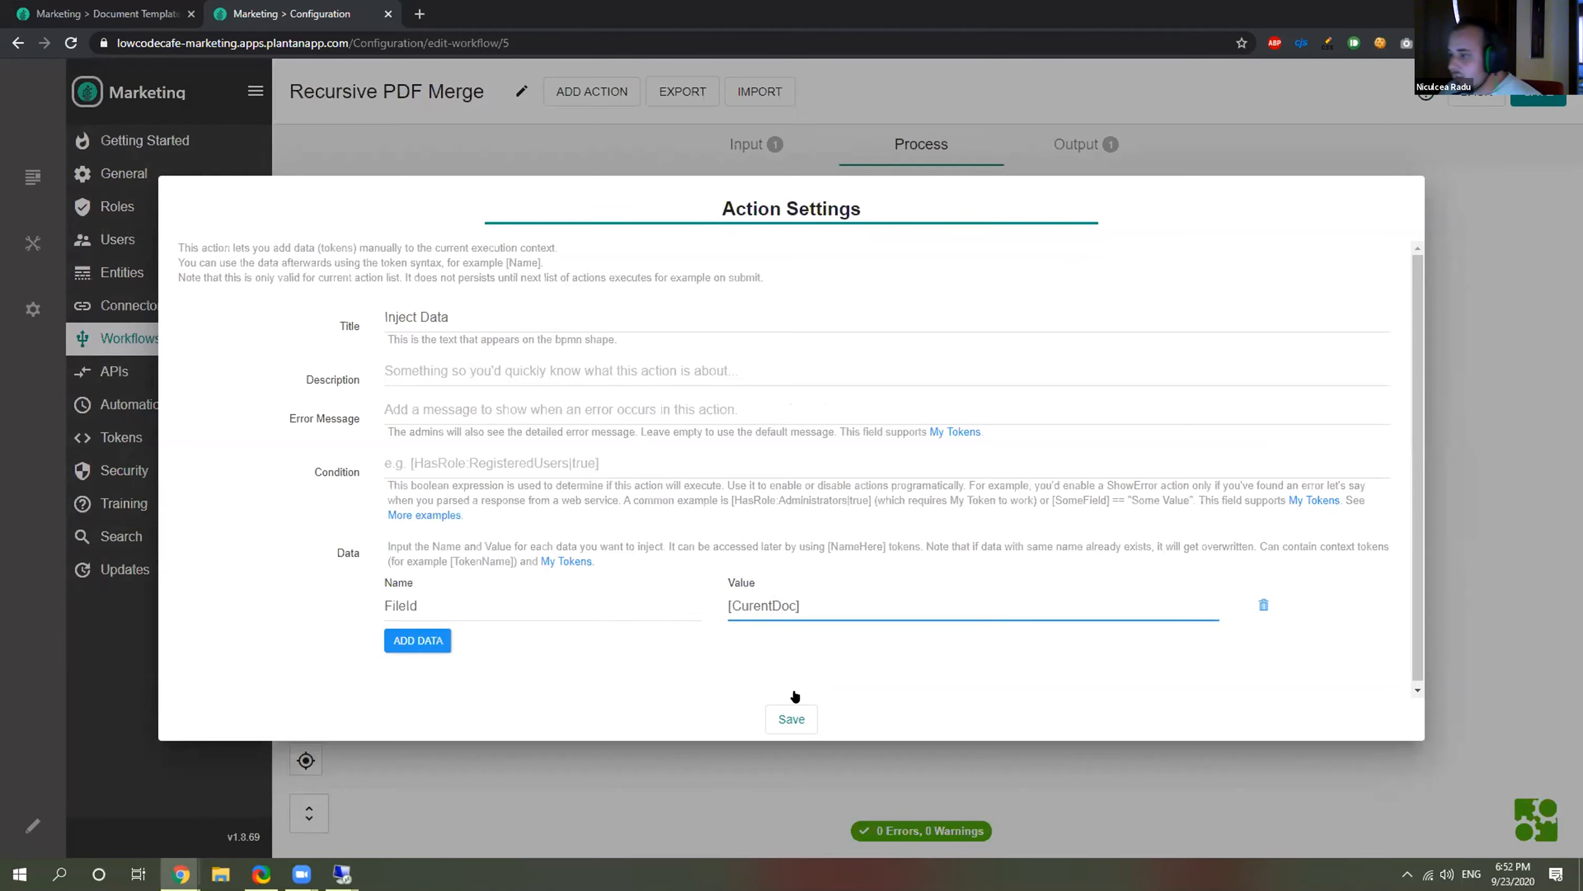
click(792, 719)
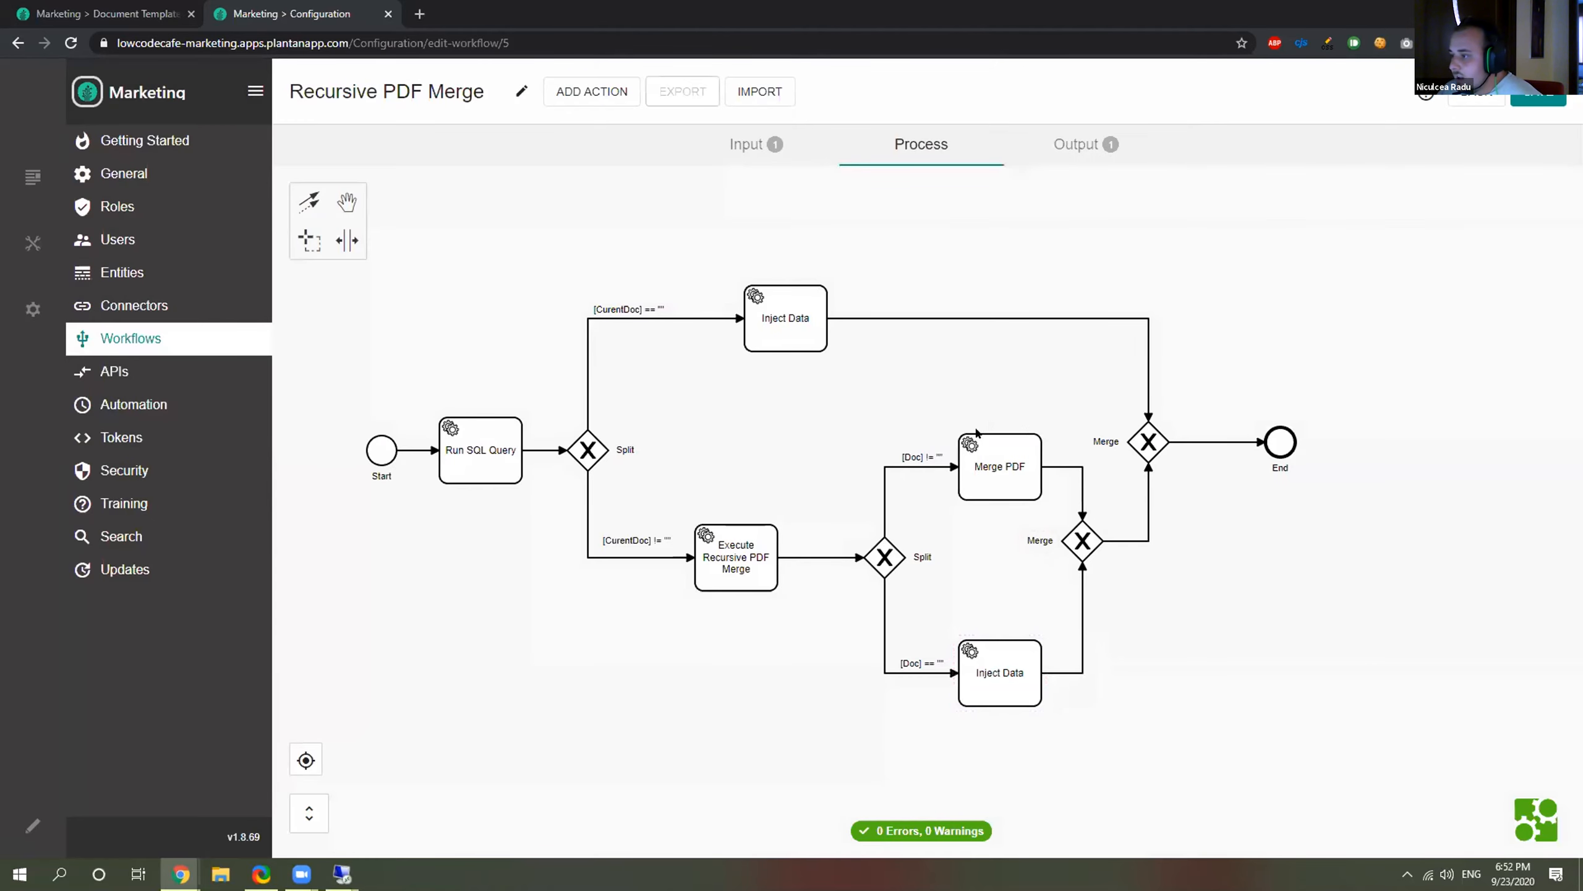
Shift Merge PDF slightly and set the FileId output field of Execute Recursive PDF Merge to Doc.
drag(980, 446, 972, 445)
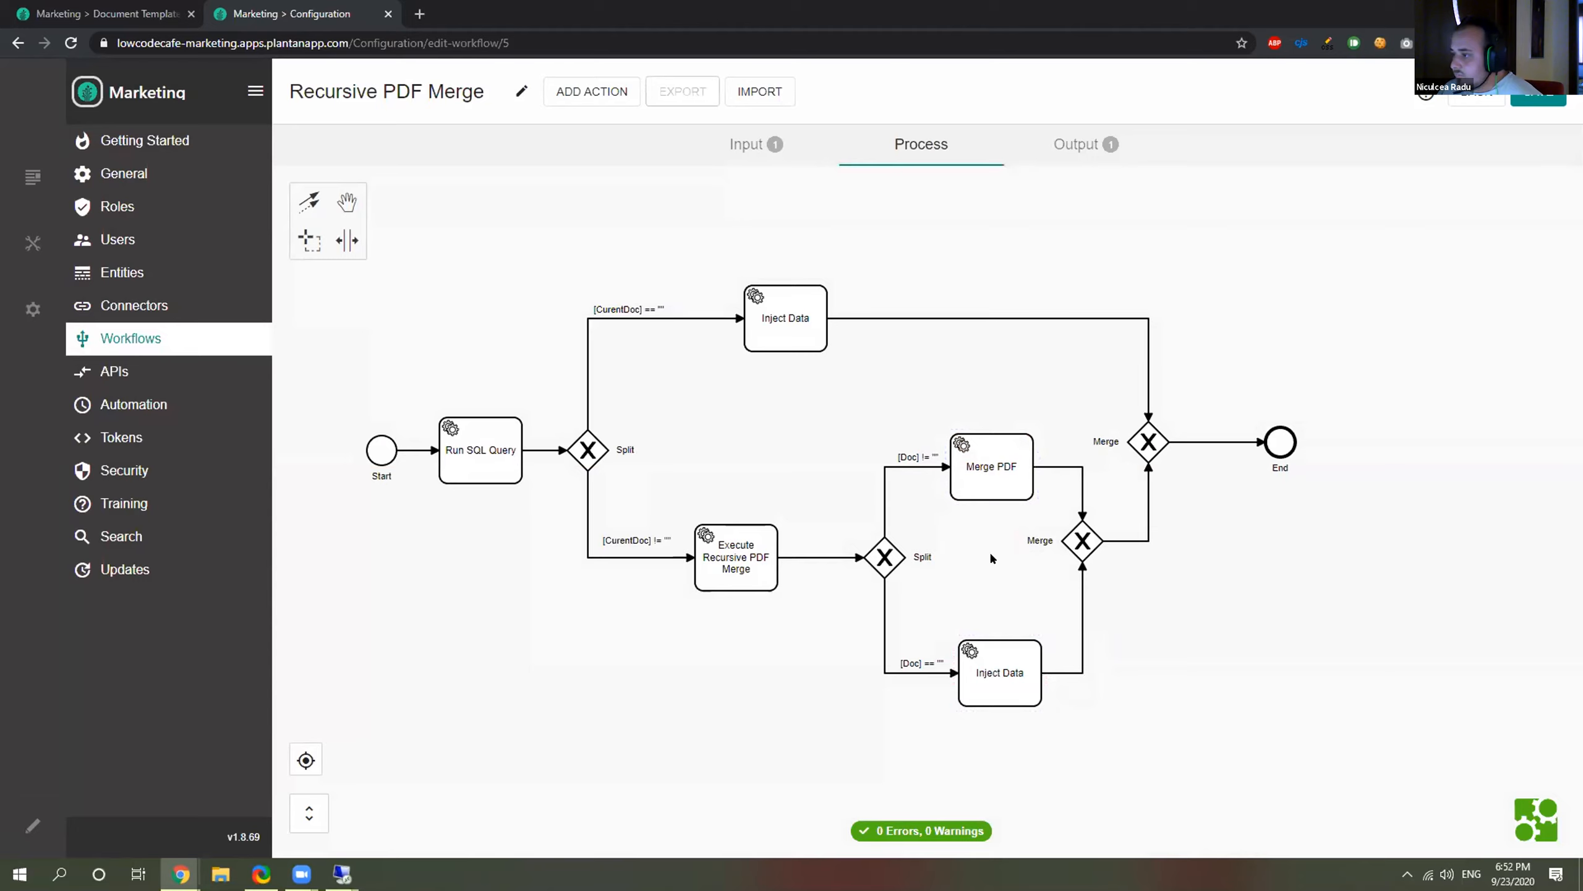
click(734, 558)
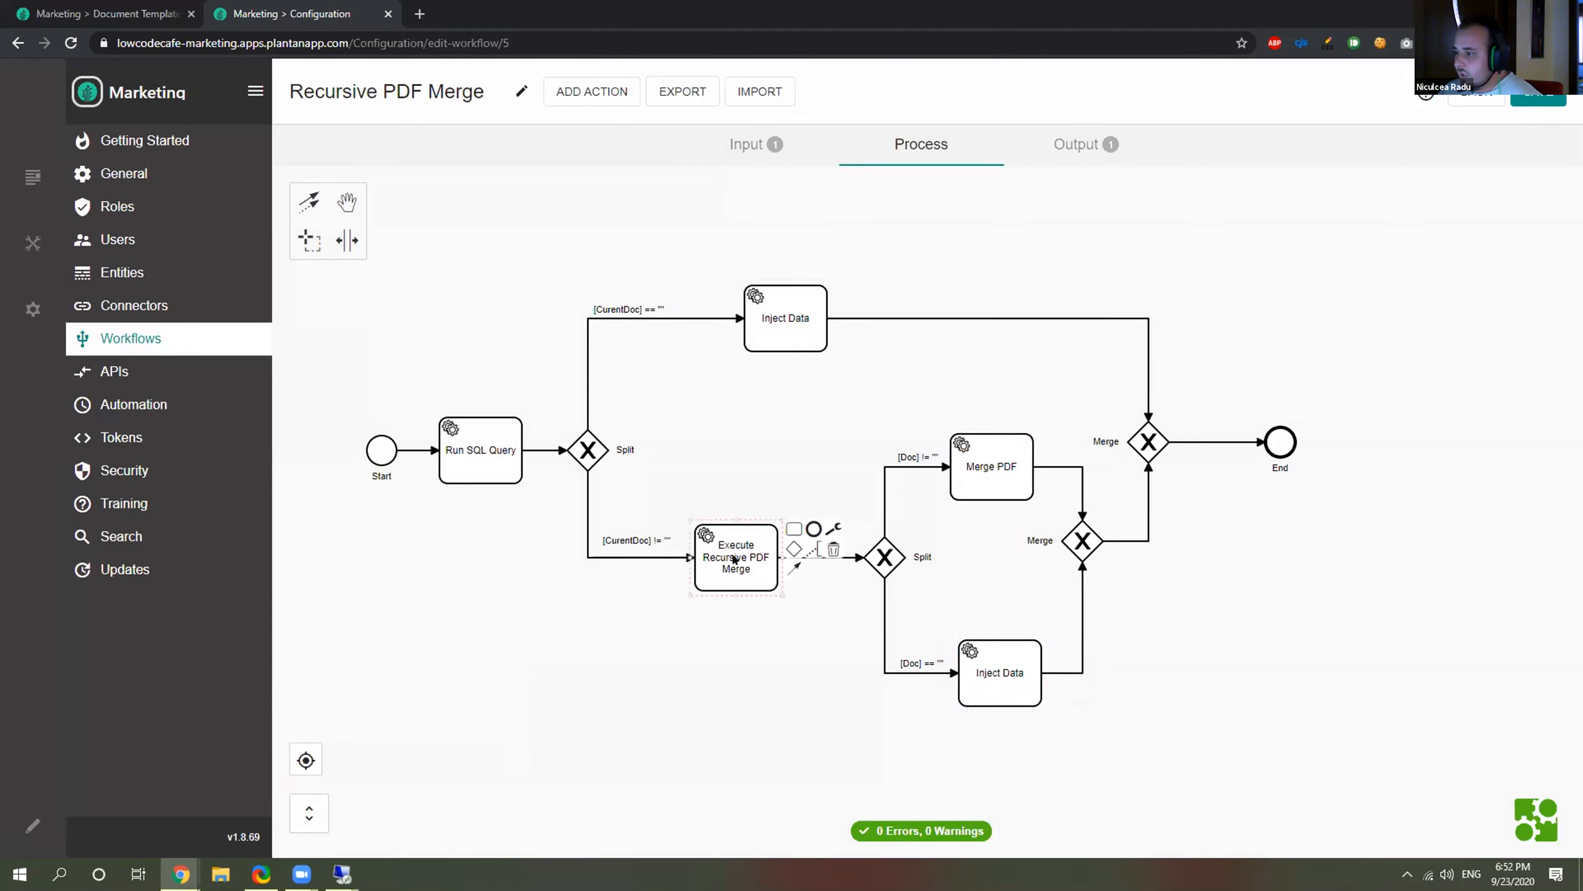
click(836, 528)
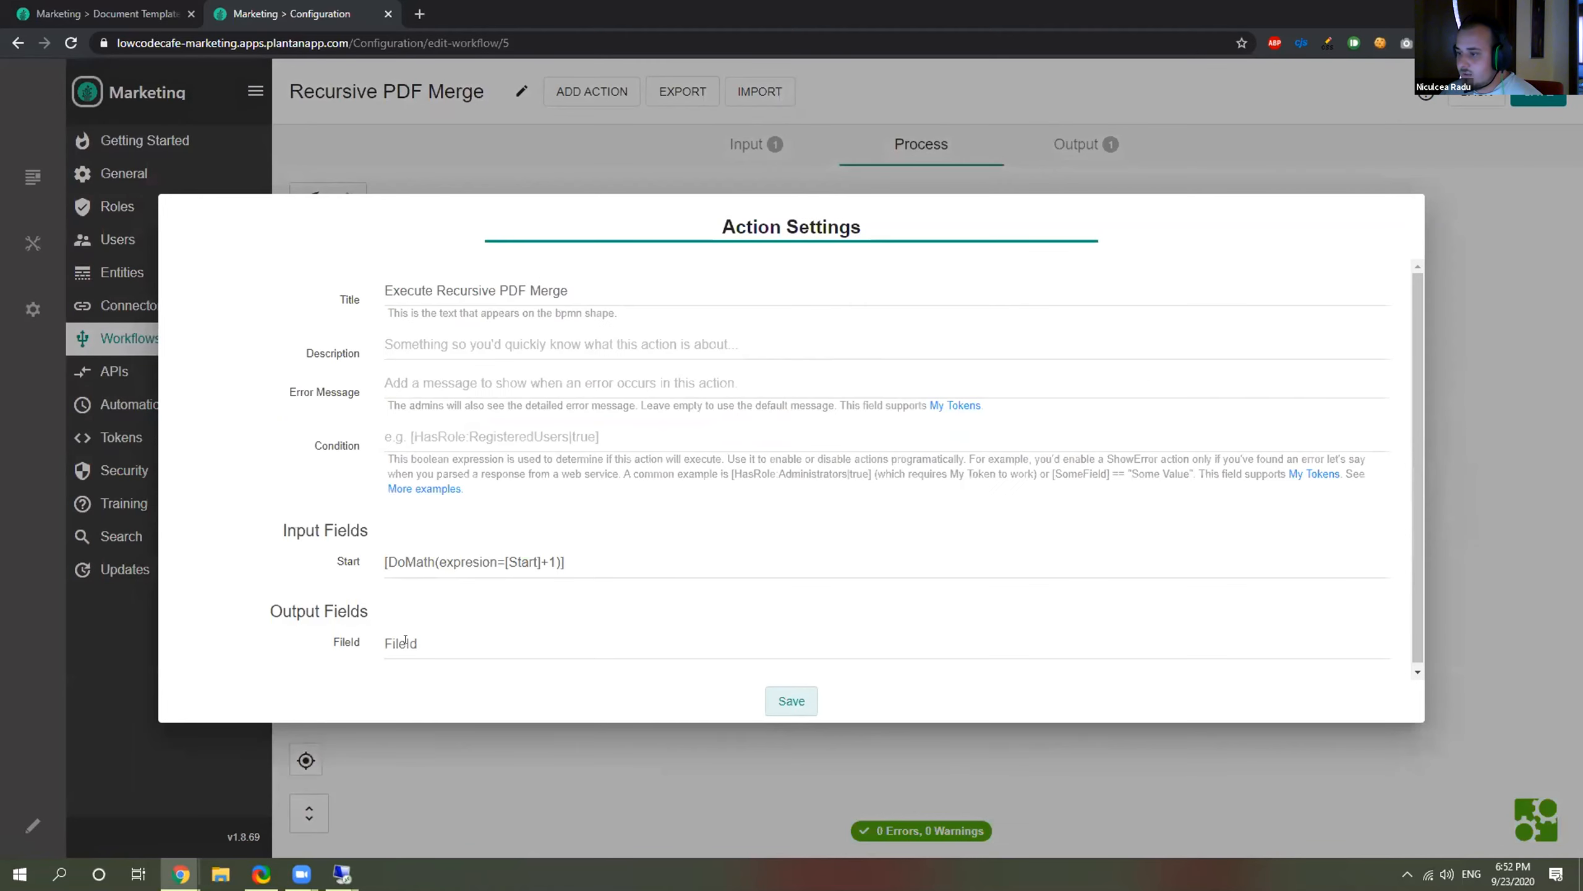
double_click(405, 642)
text(Doc)
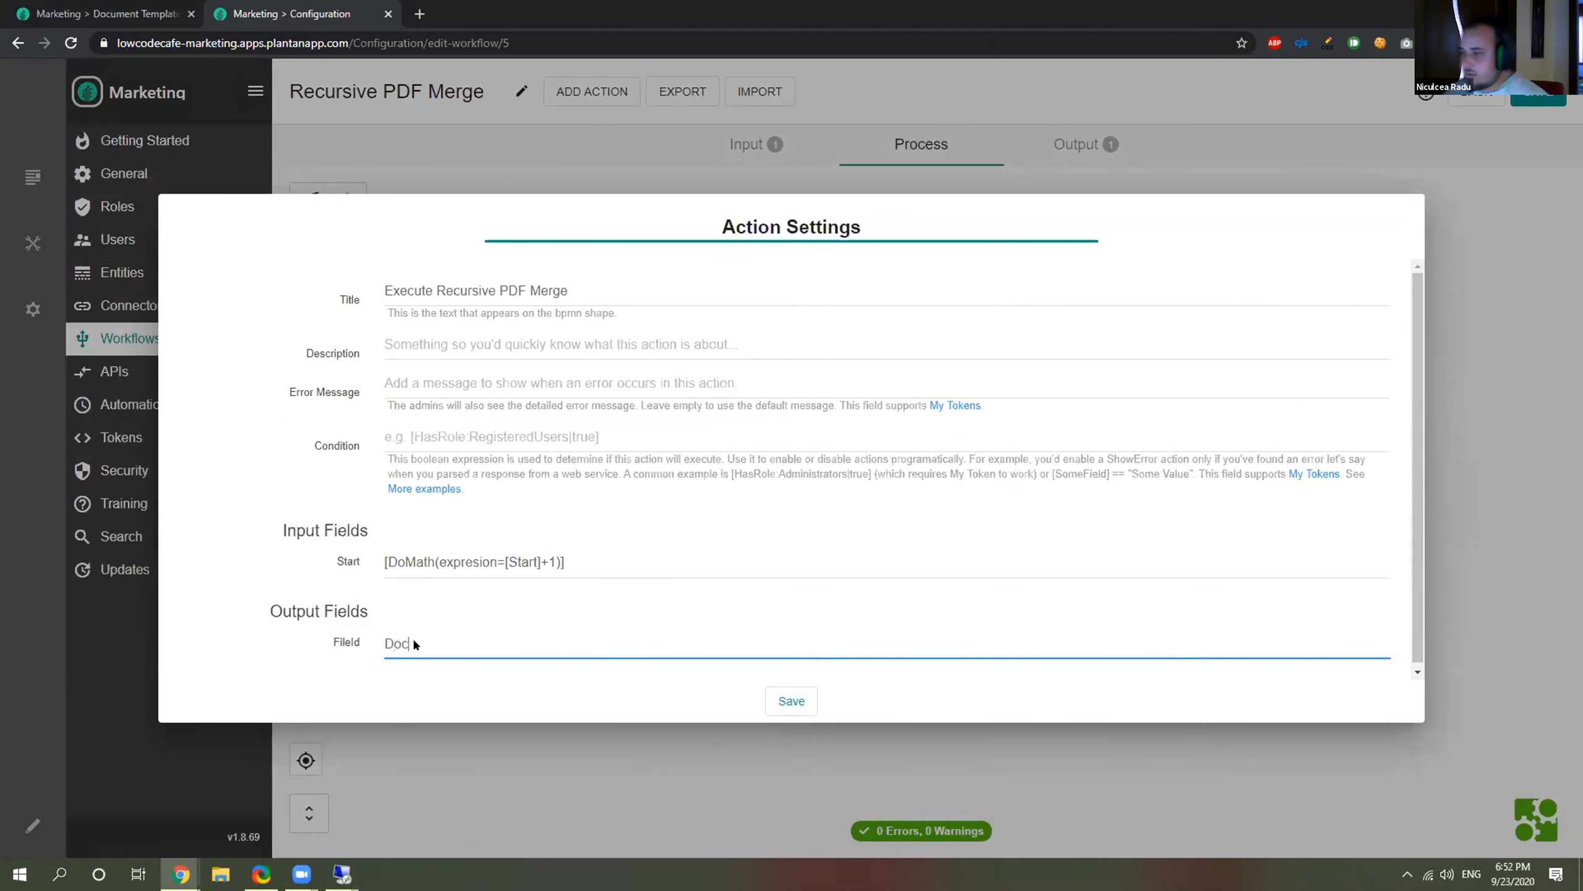
key(ctrl+a)
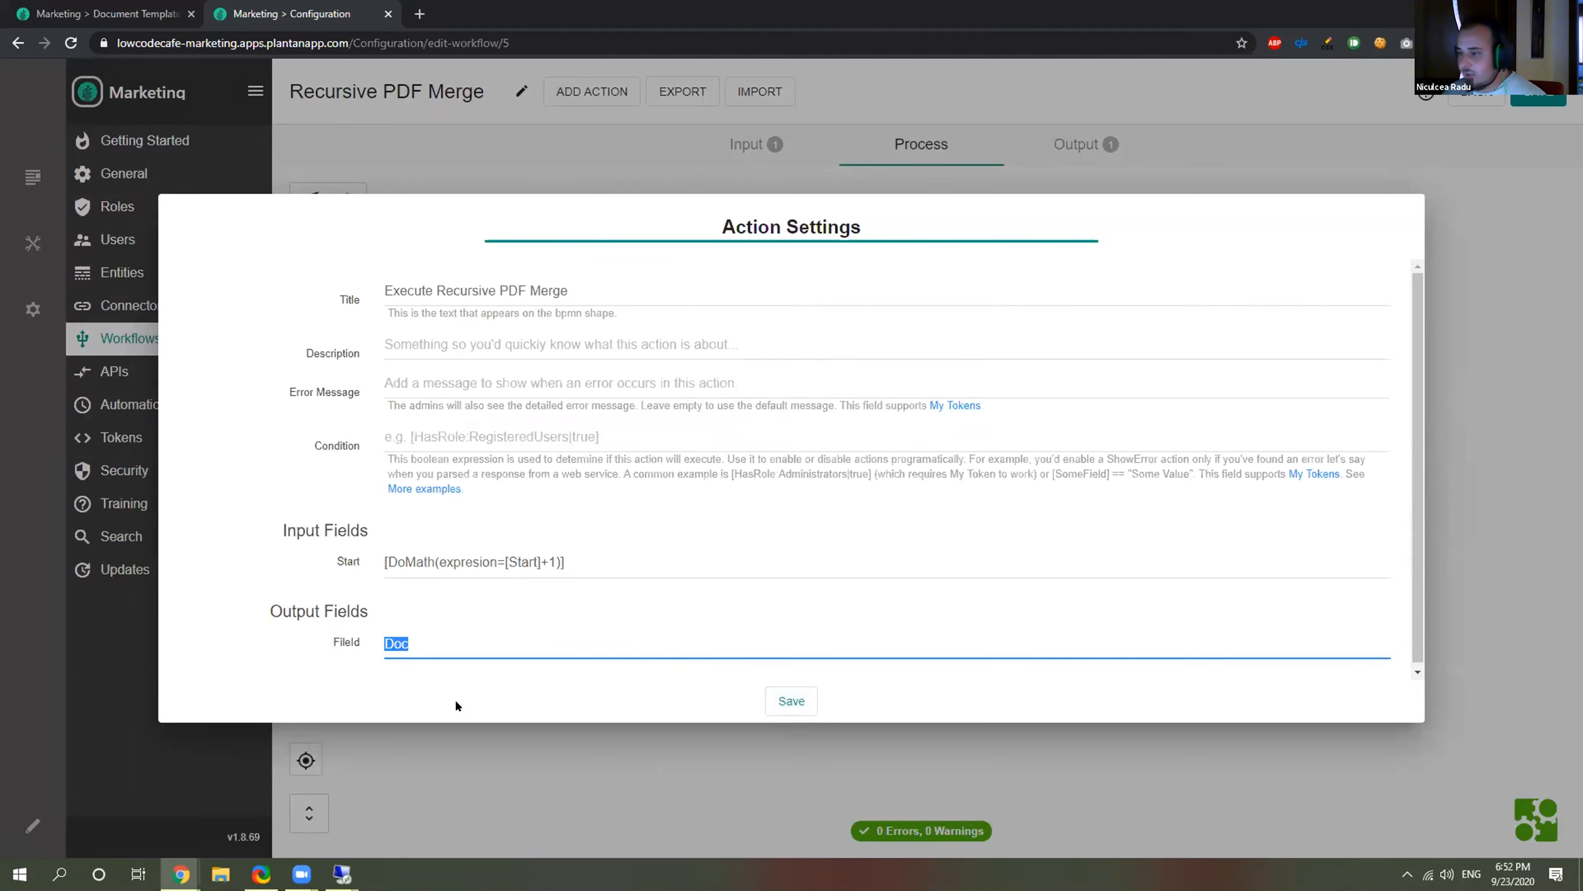
click(789, 701)
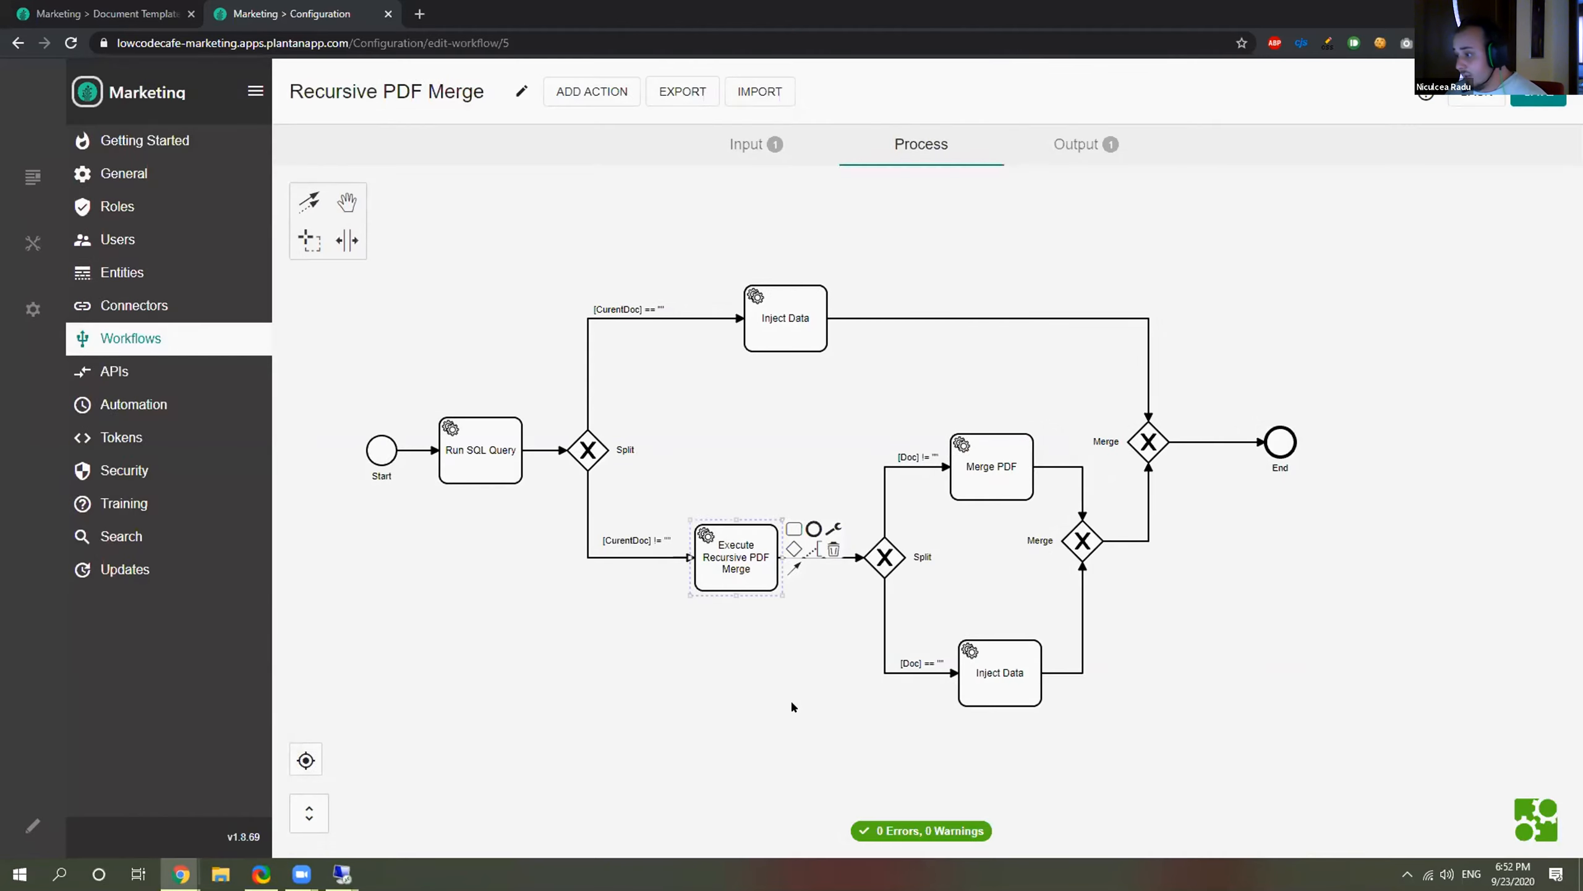
Set the Merge PDF action's first file to [CurentDoc] and its second file to [Doc].
click(992, 473)
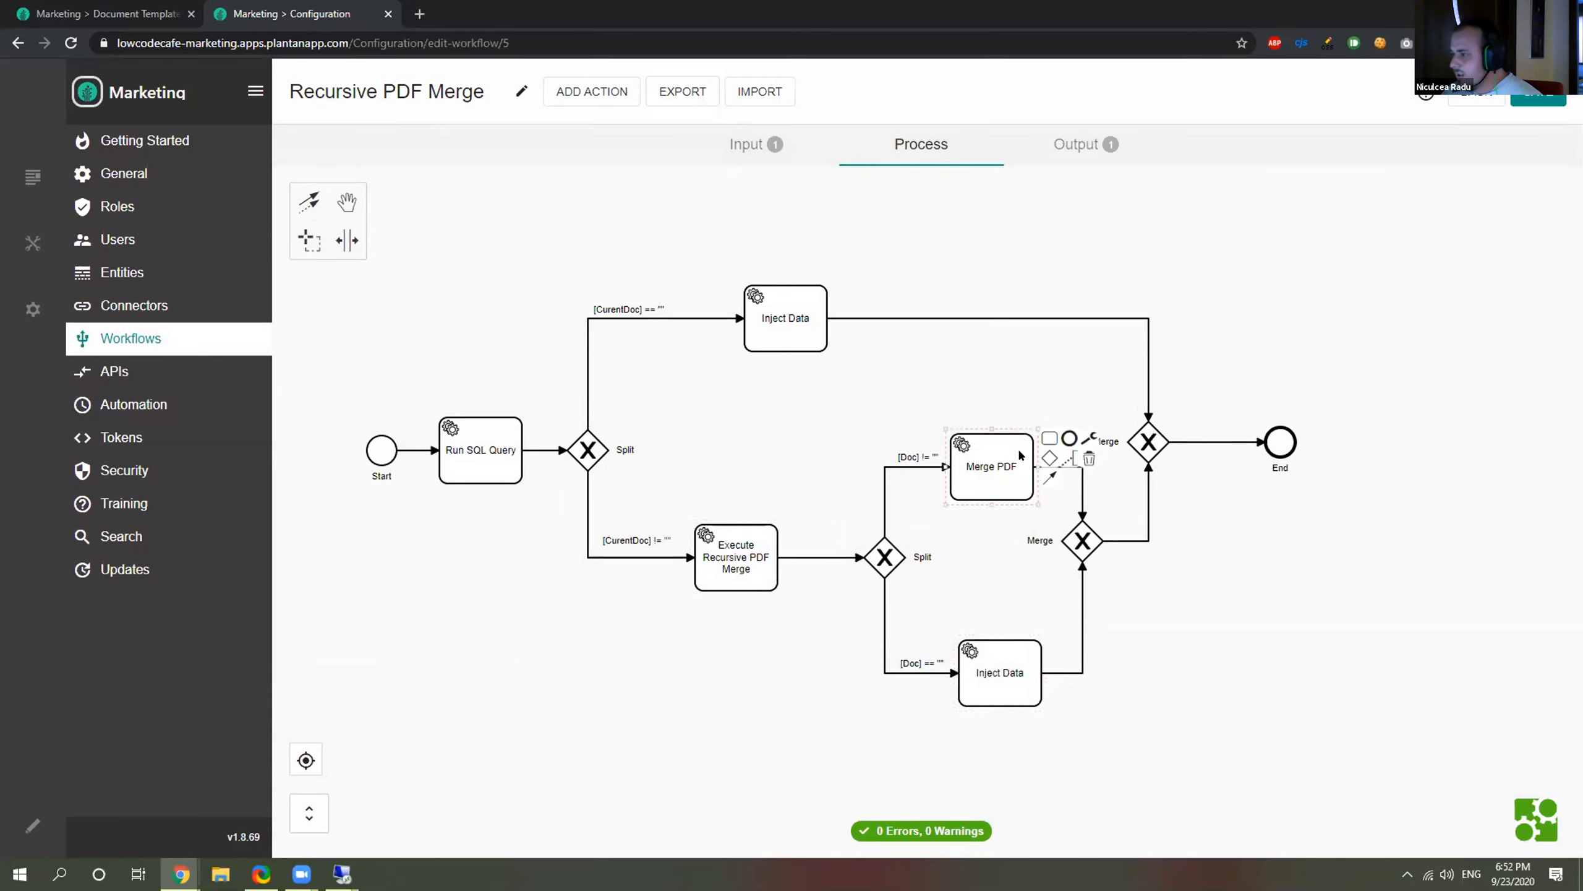
click(1087, 439)
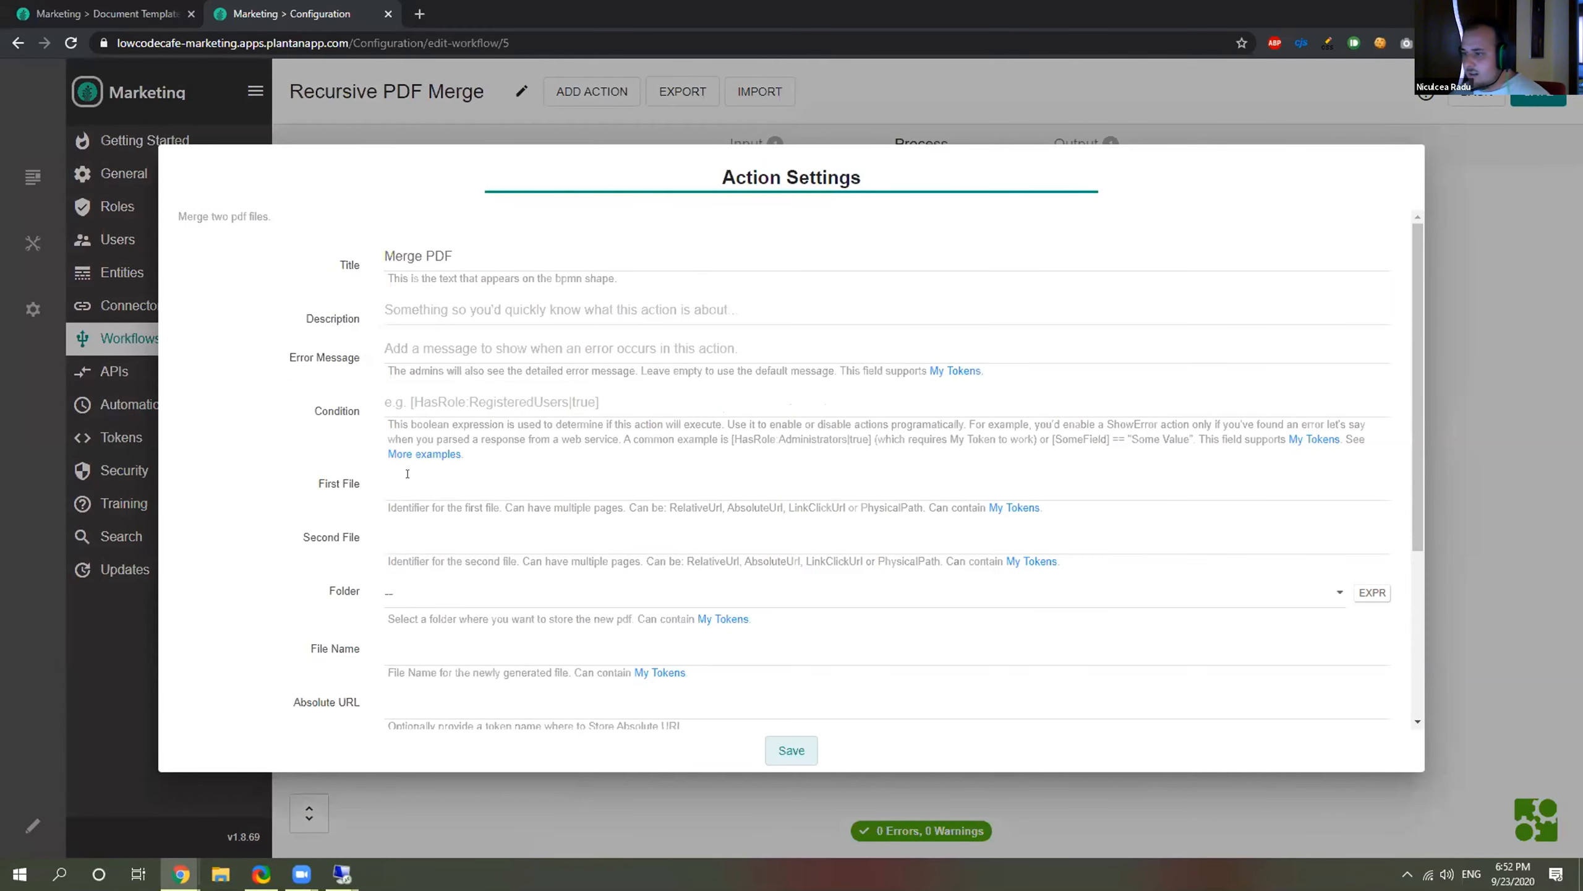
click(408, 473)
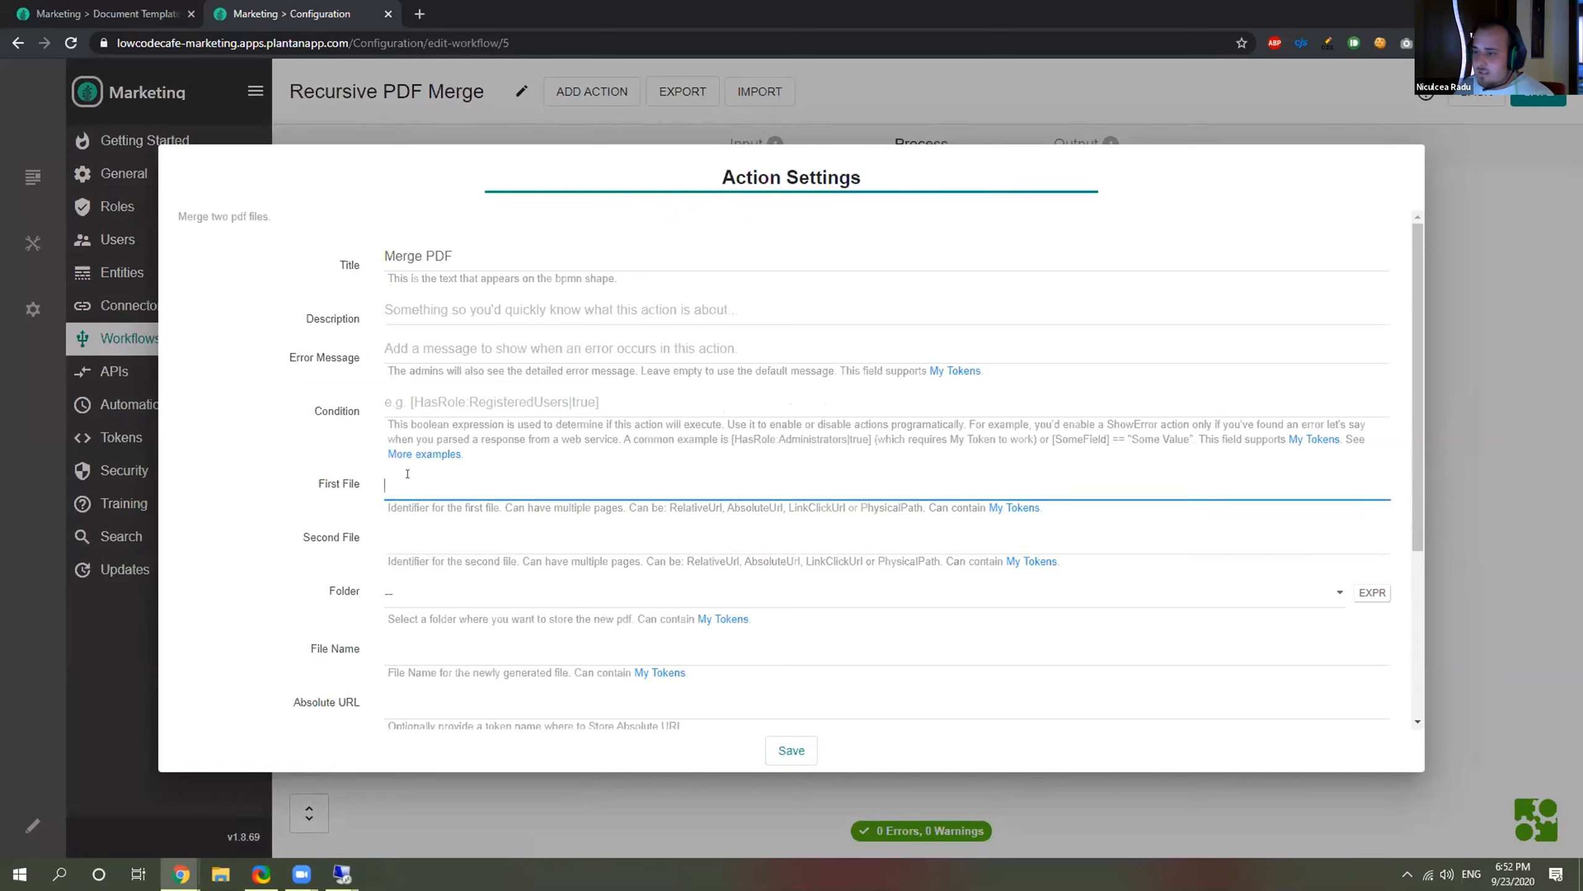
text([C)
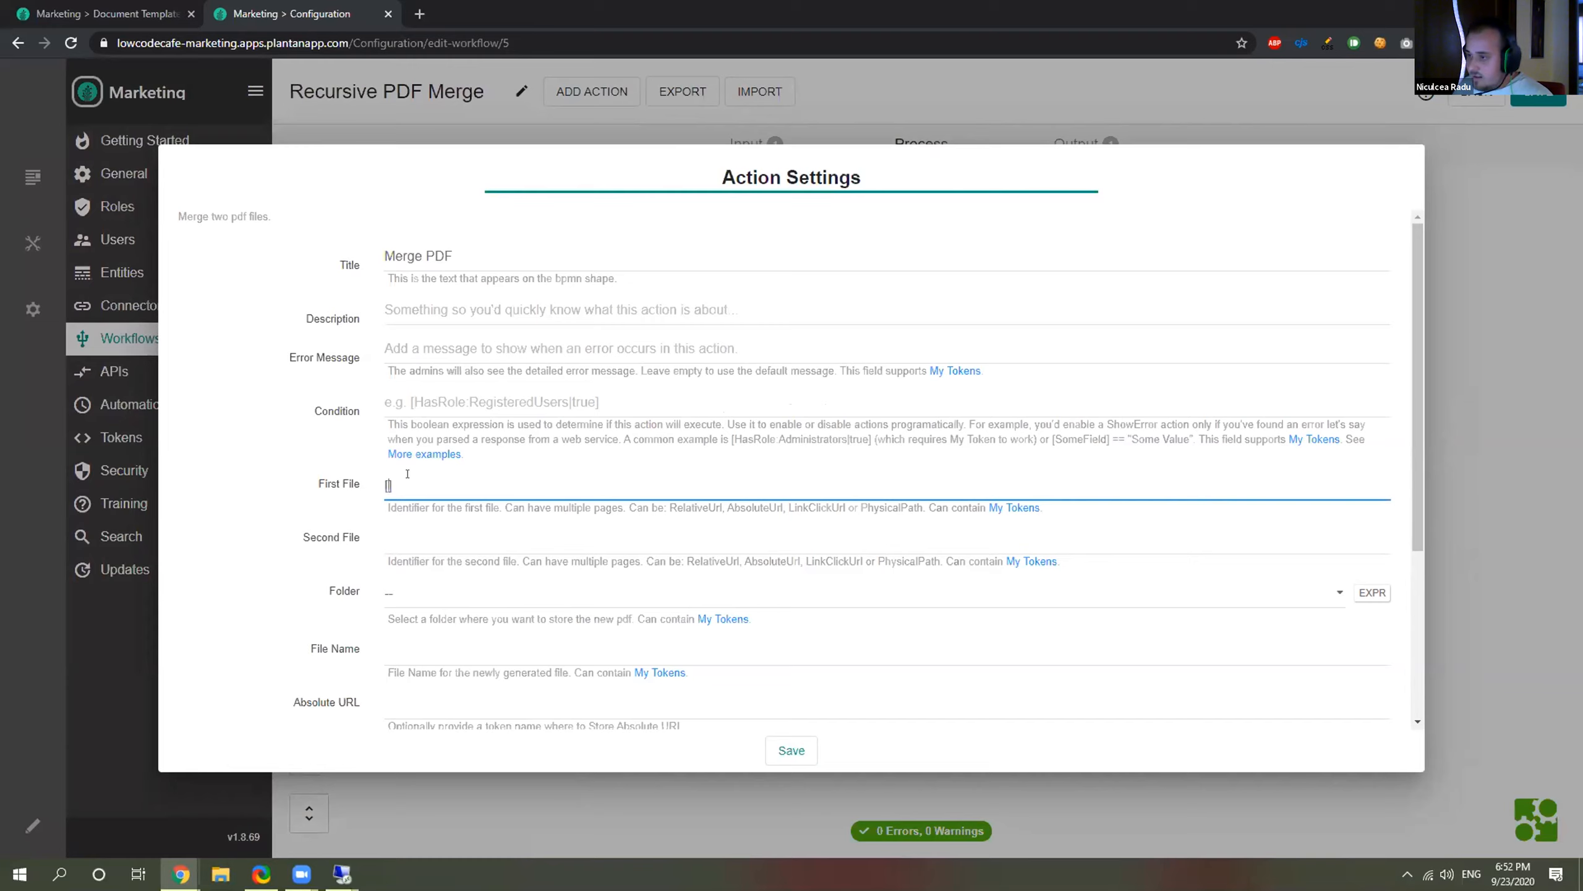
text(urent)
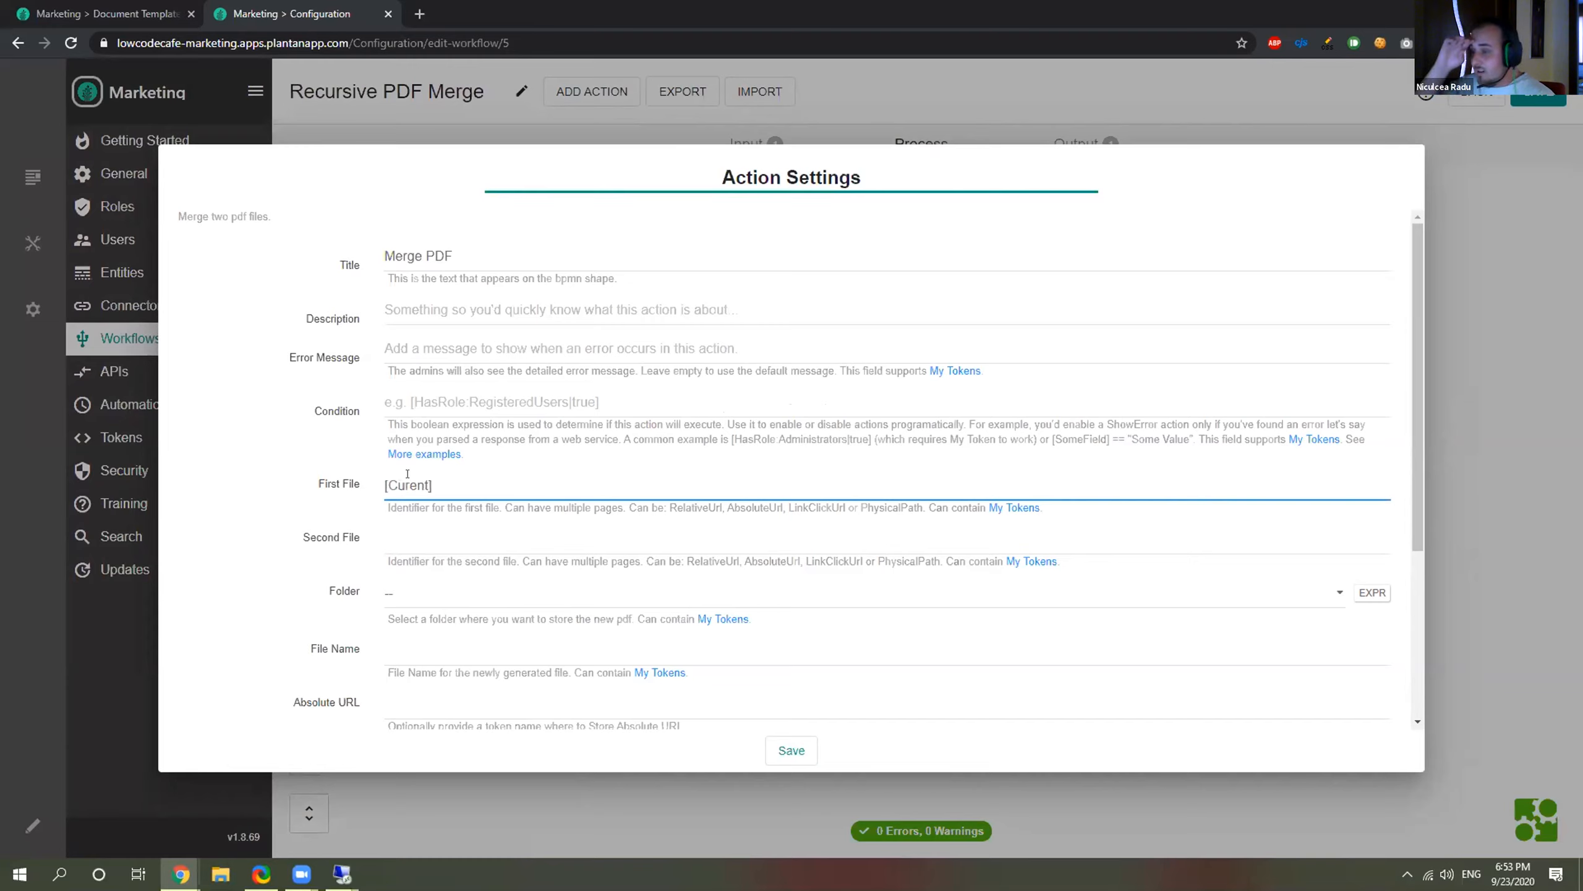
text(Doc)
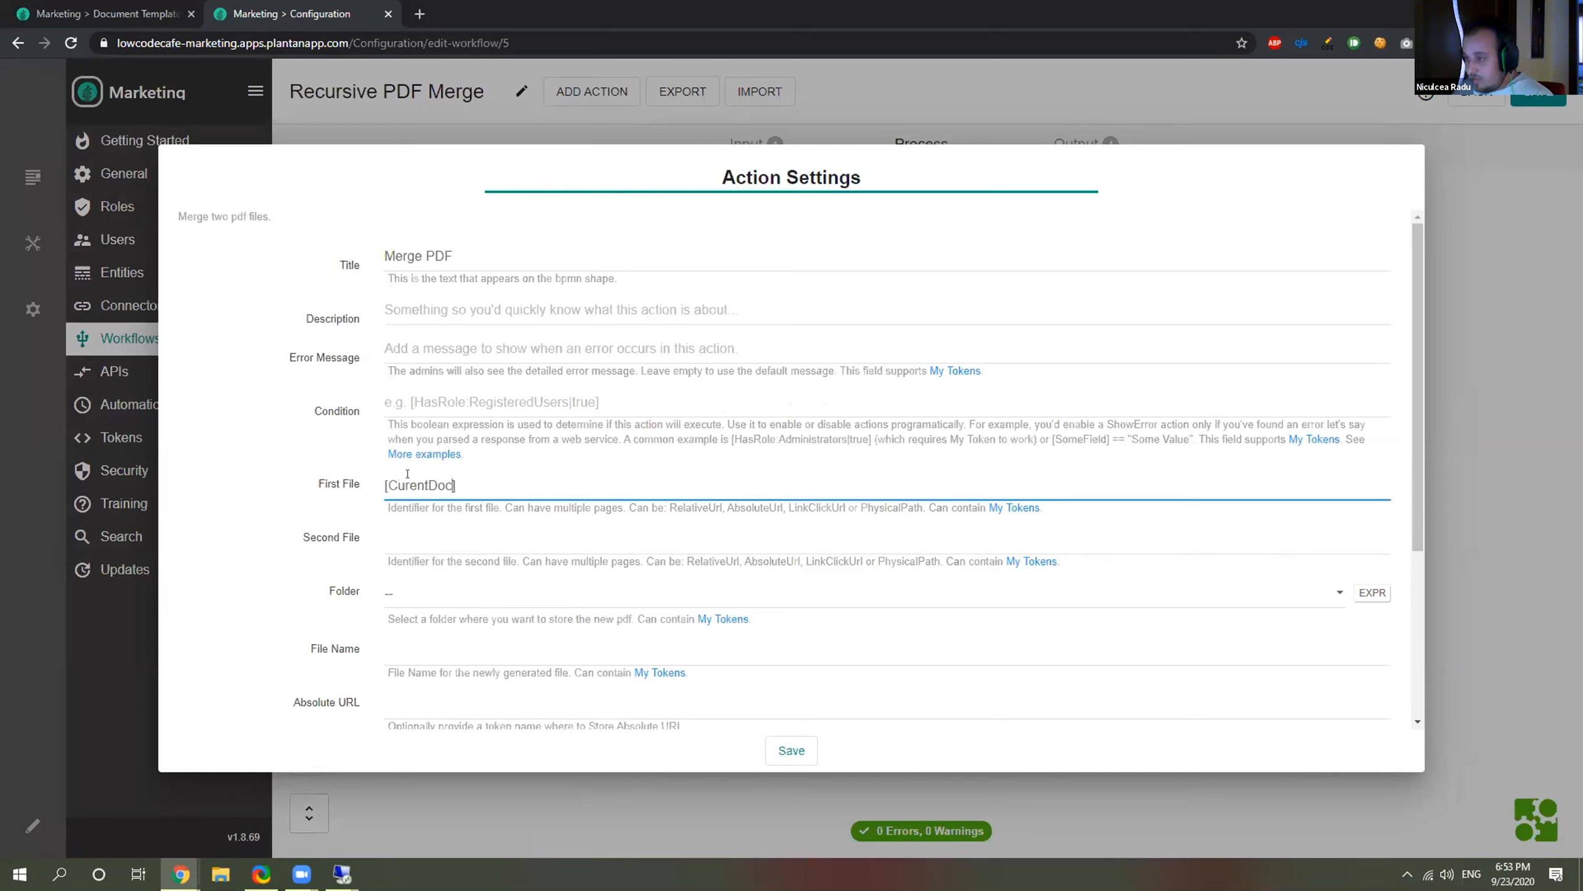
click(421, 537)
text([Doc)
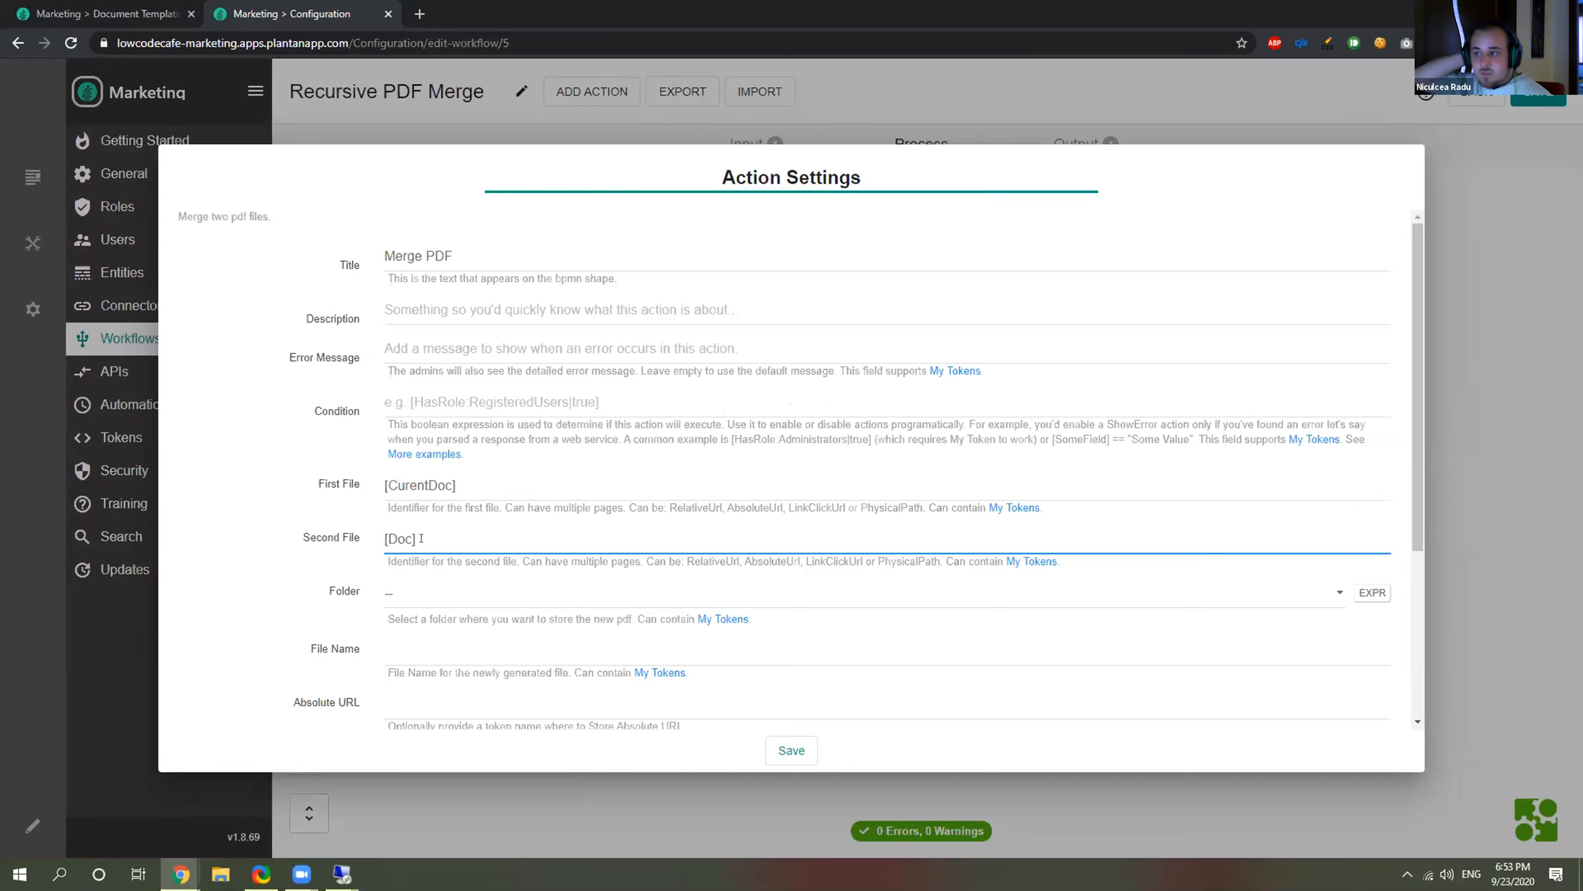
scroll(317, 552, down, 3)
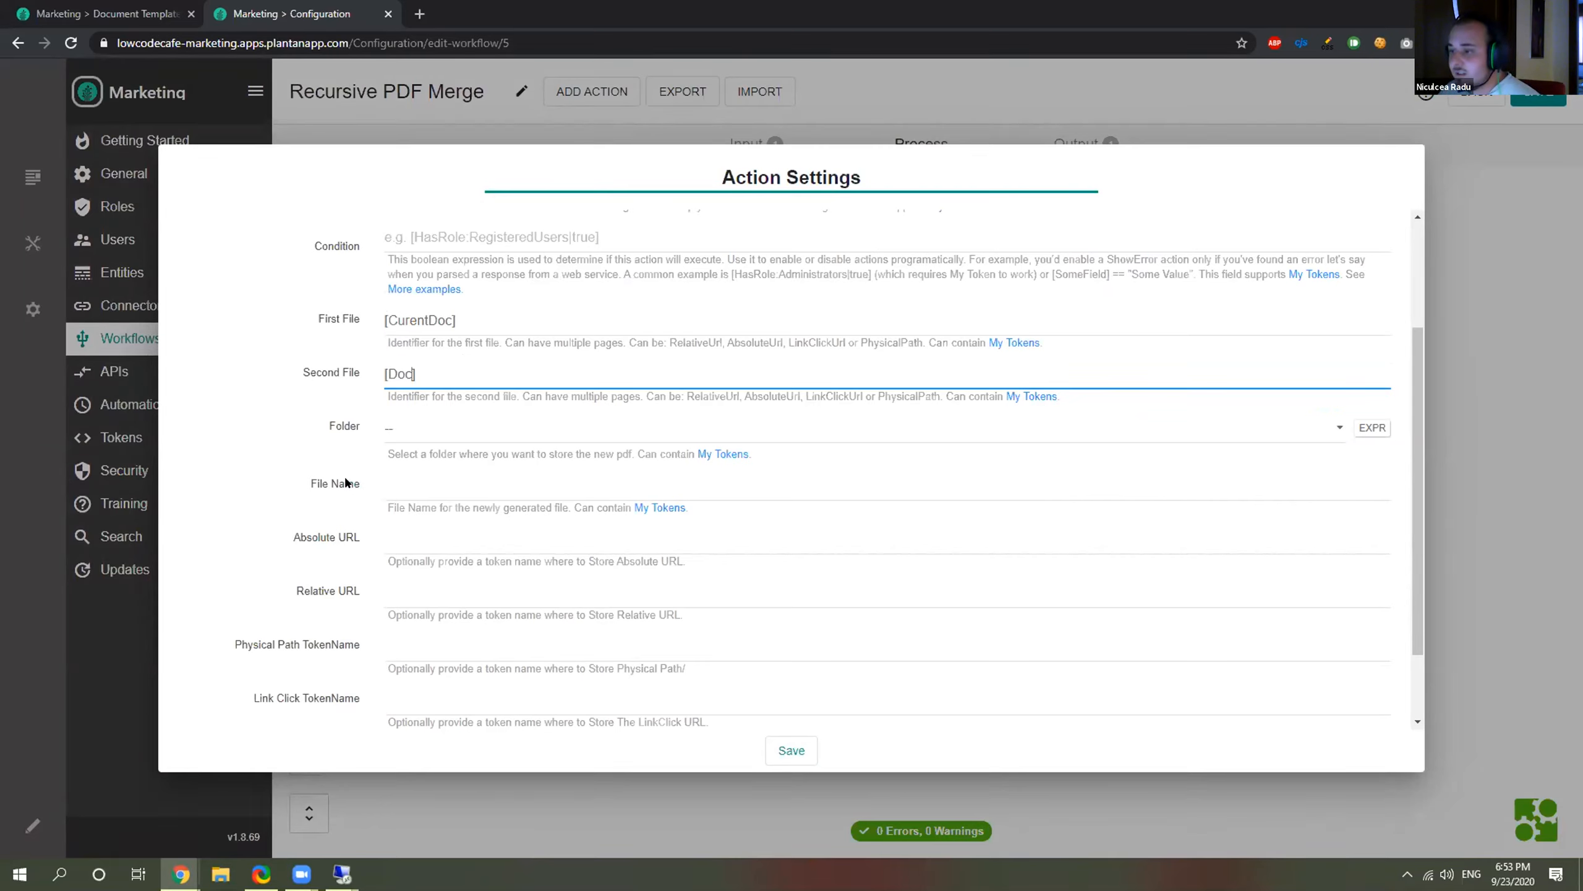
Set the Merge PDF action to store the new file in /PDF Workspace with the file name New Document.
click(396, 434)
click(438, 619)
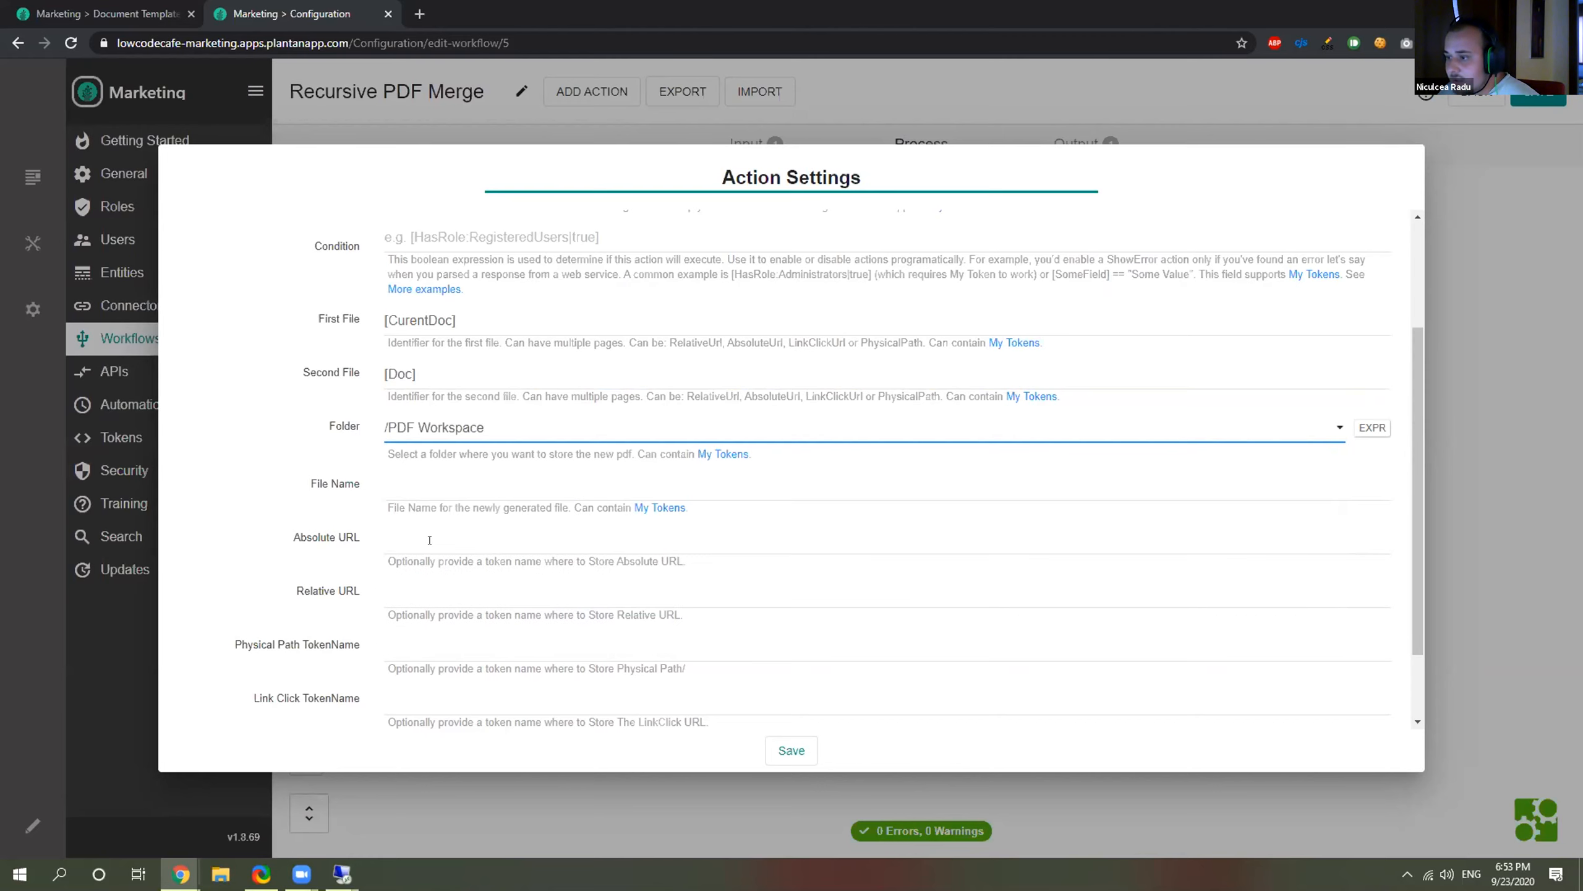
click(442, 481)
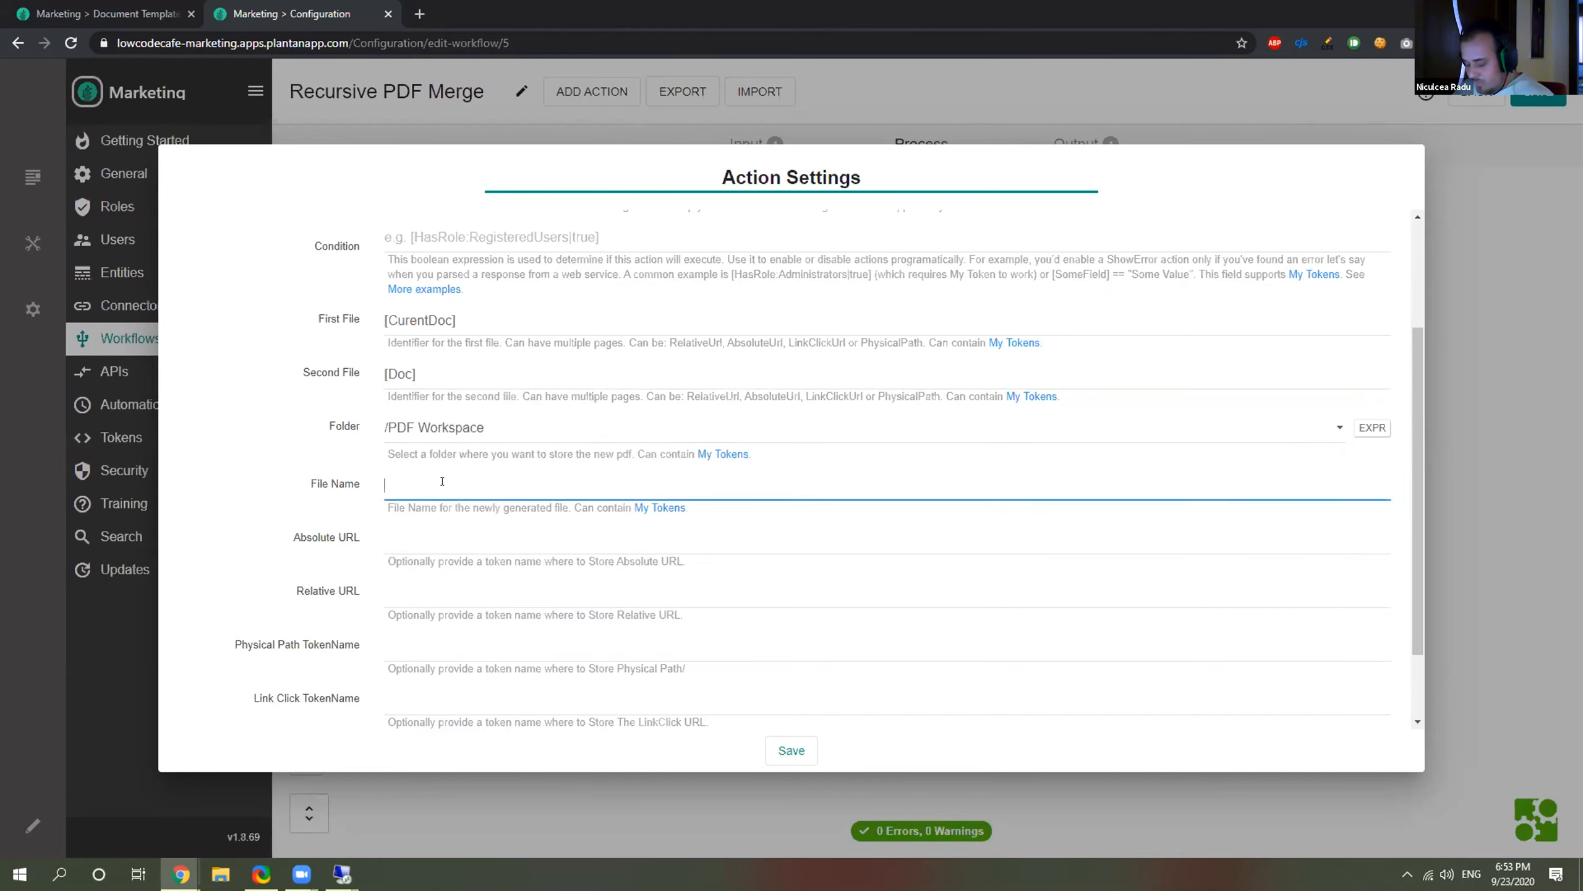
text(New Document)
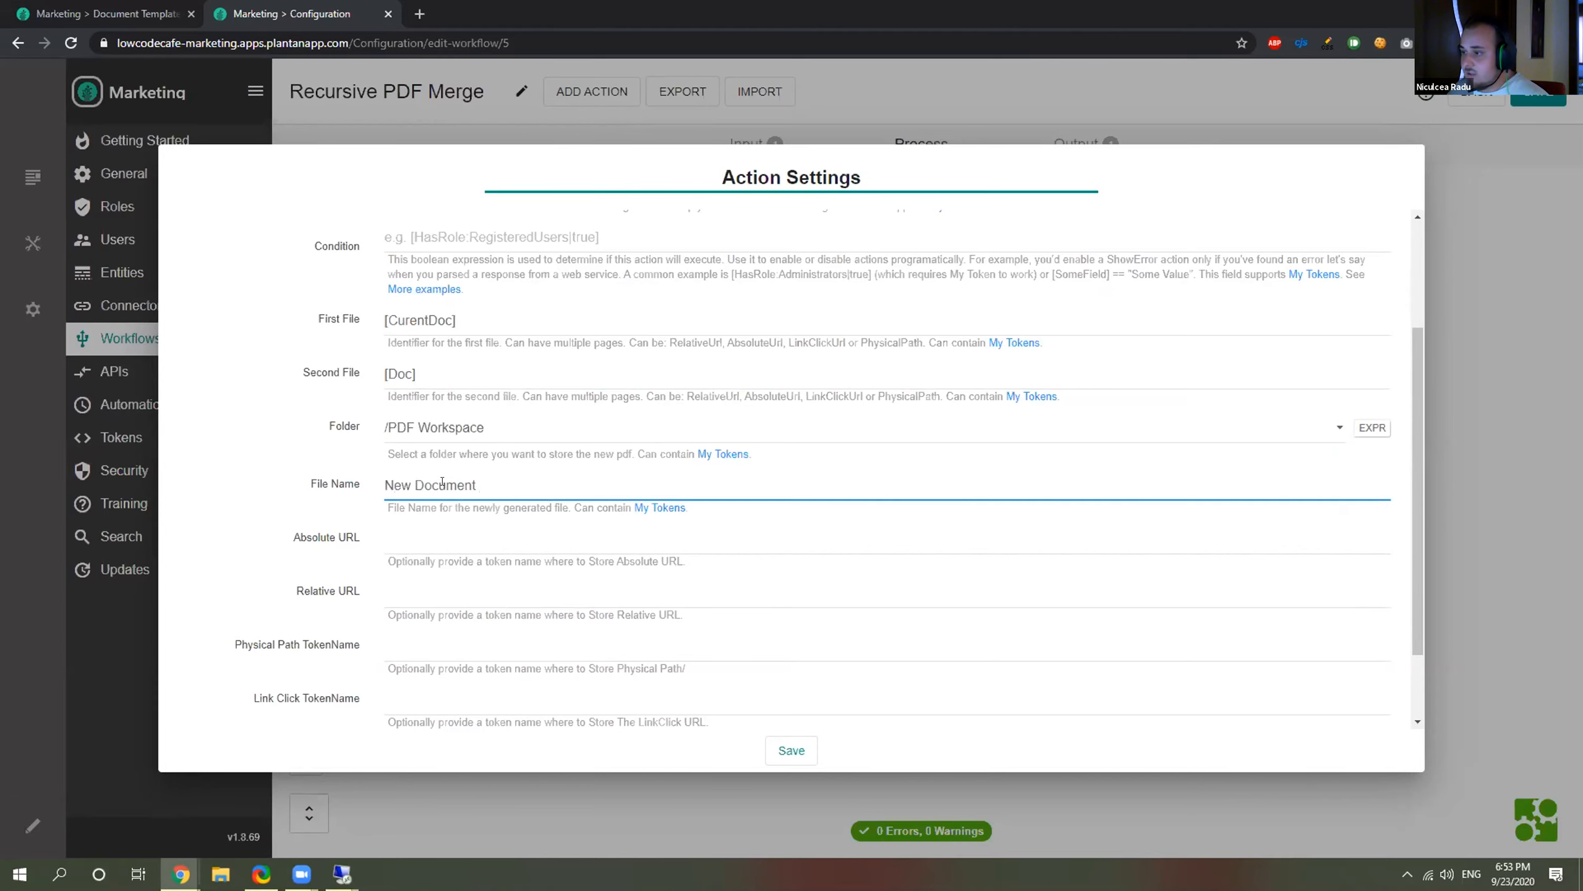
Set the Merge PDF action's DNN FileId TokenName to FileId and save the action settings.
scroll(445, 496, down, 2)
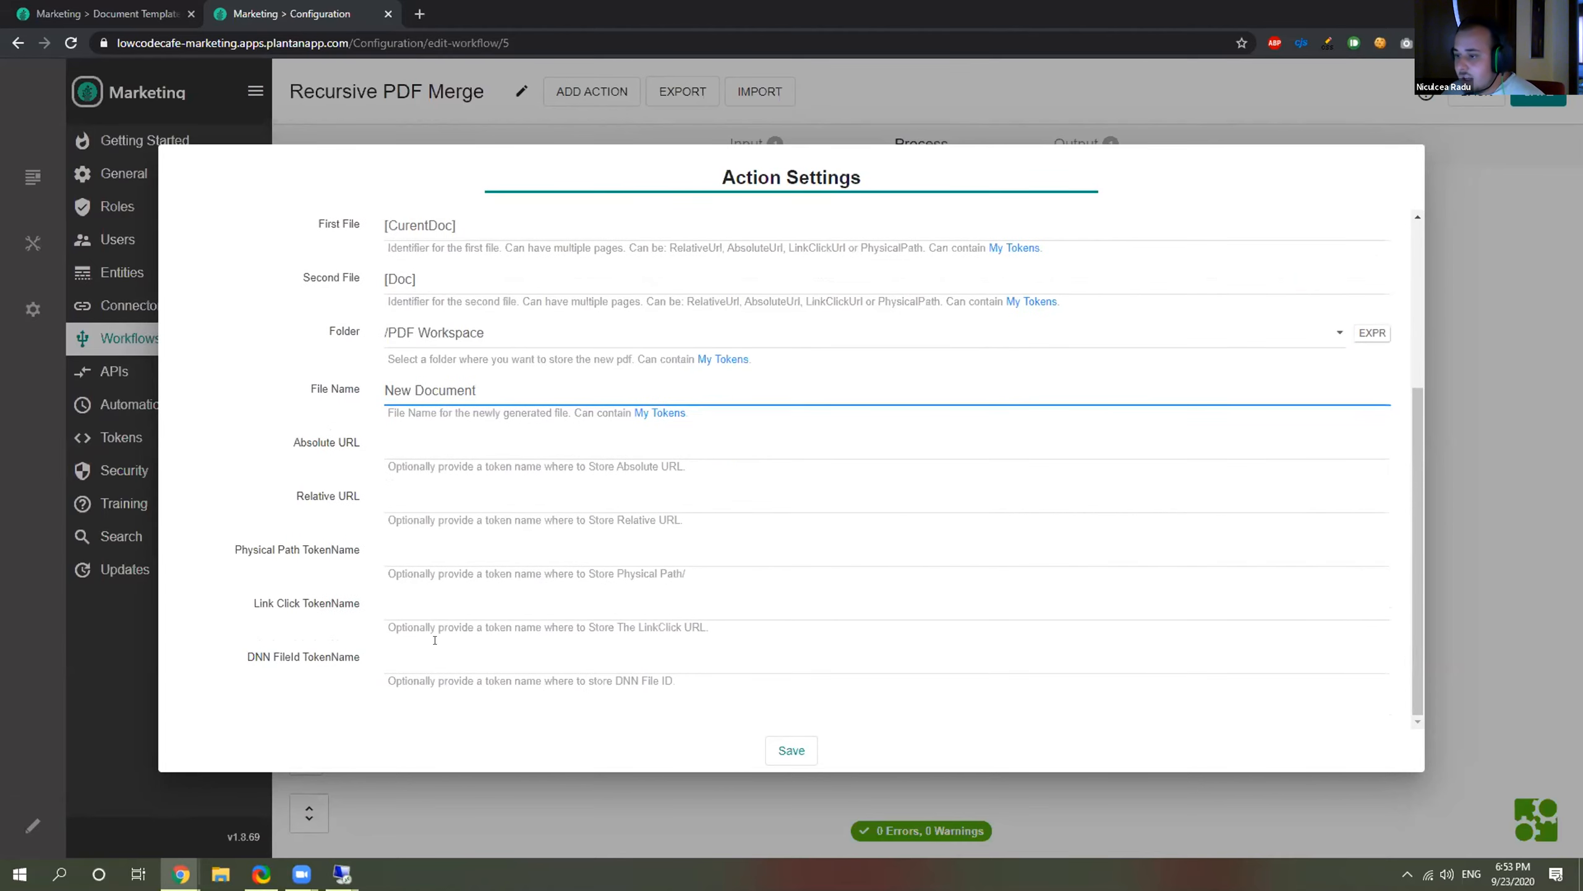
click(428, 658)
text([Fi)
key(BackSpace)
key(BackSpace)
key(BackSpace)
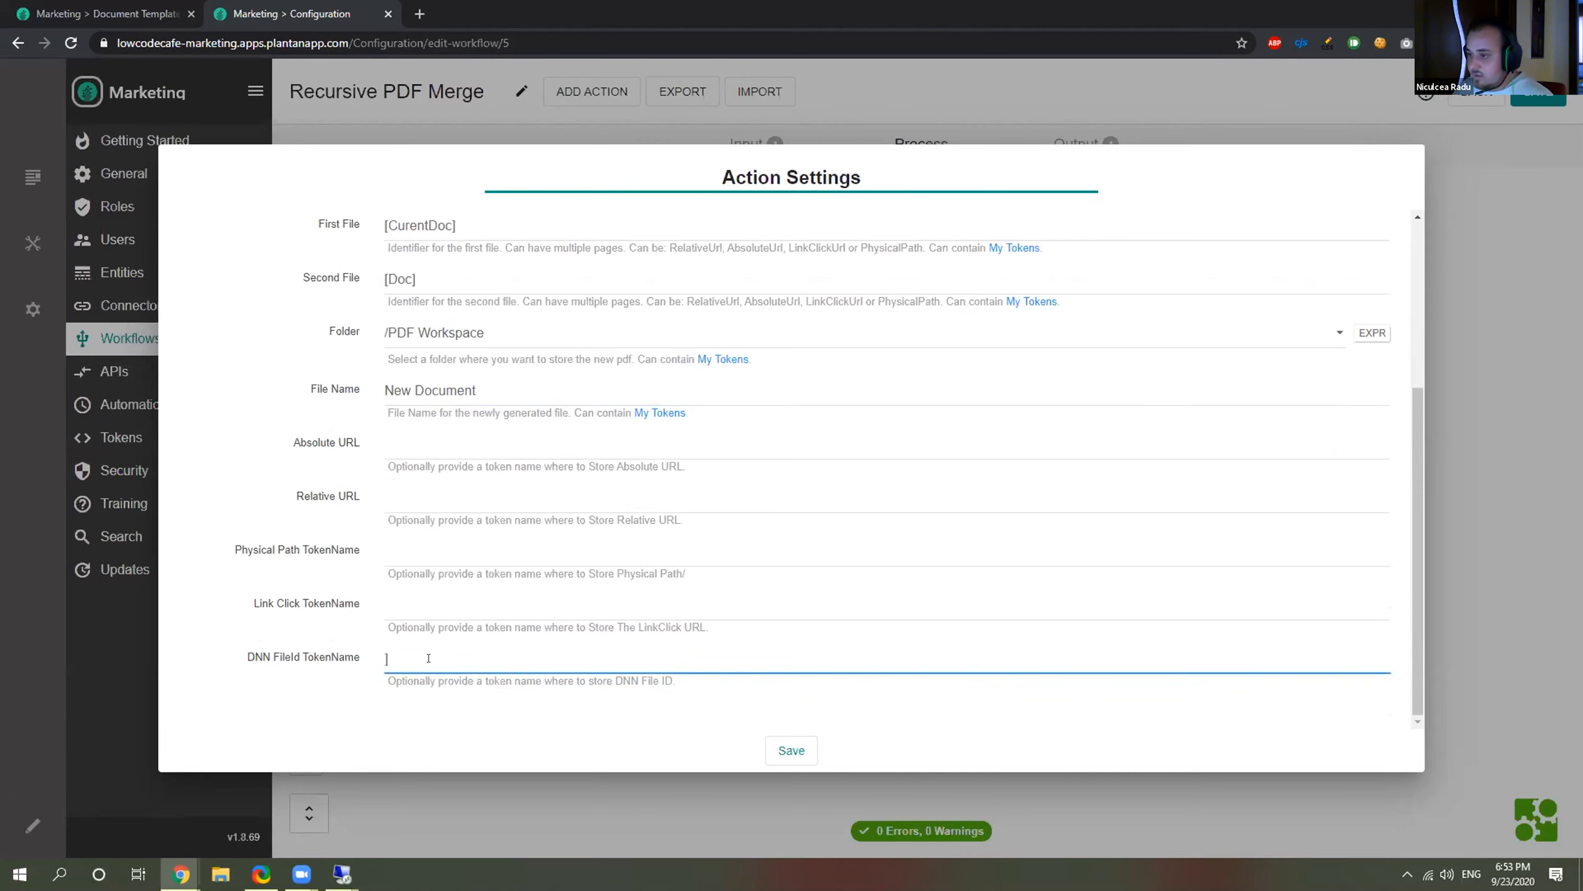
text(FileId)
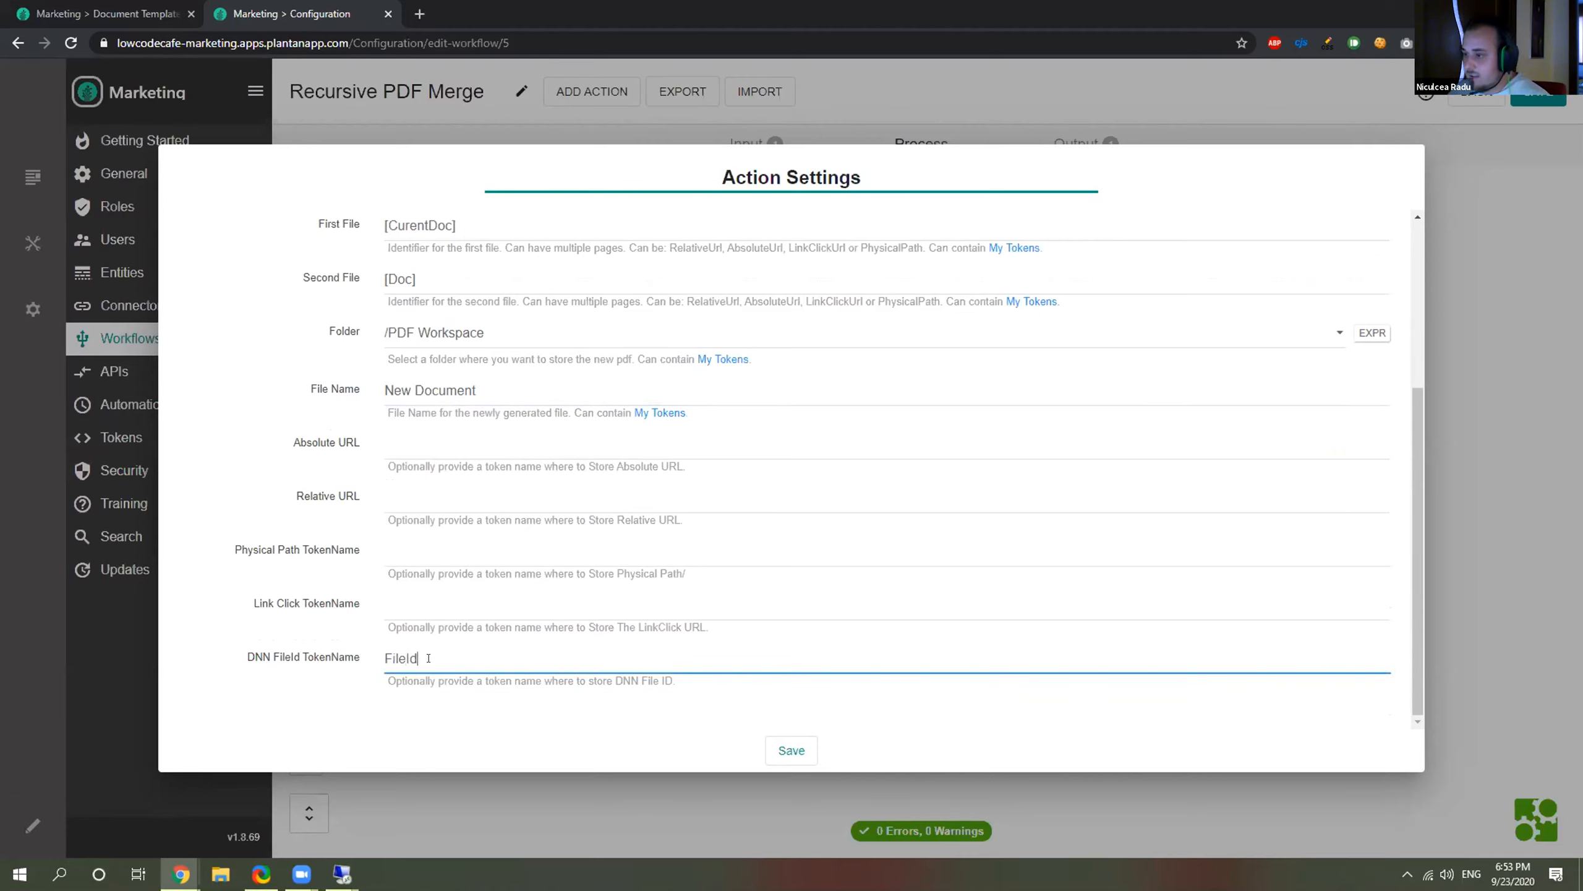
click(790, 749)
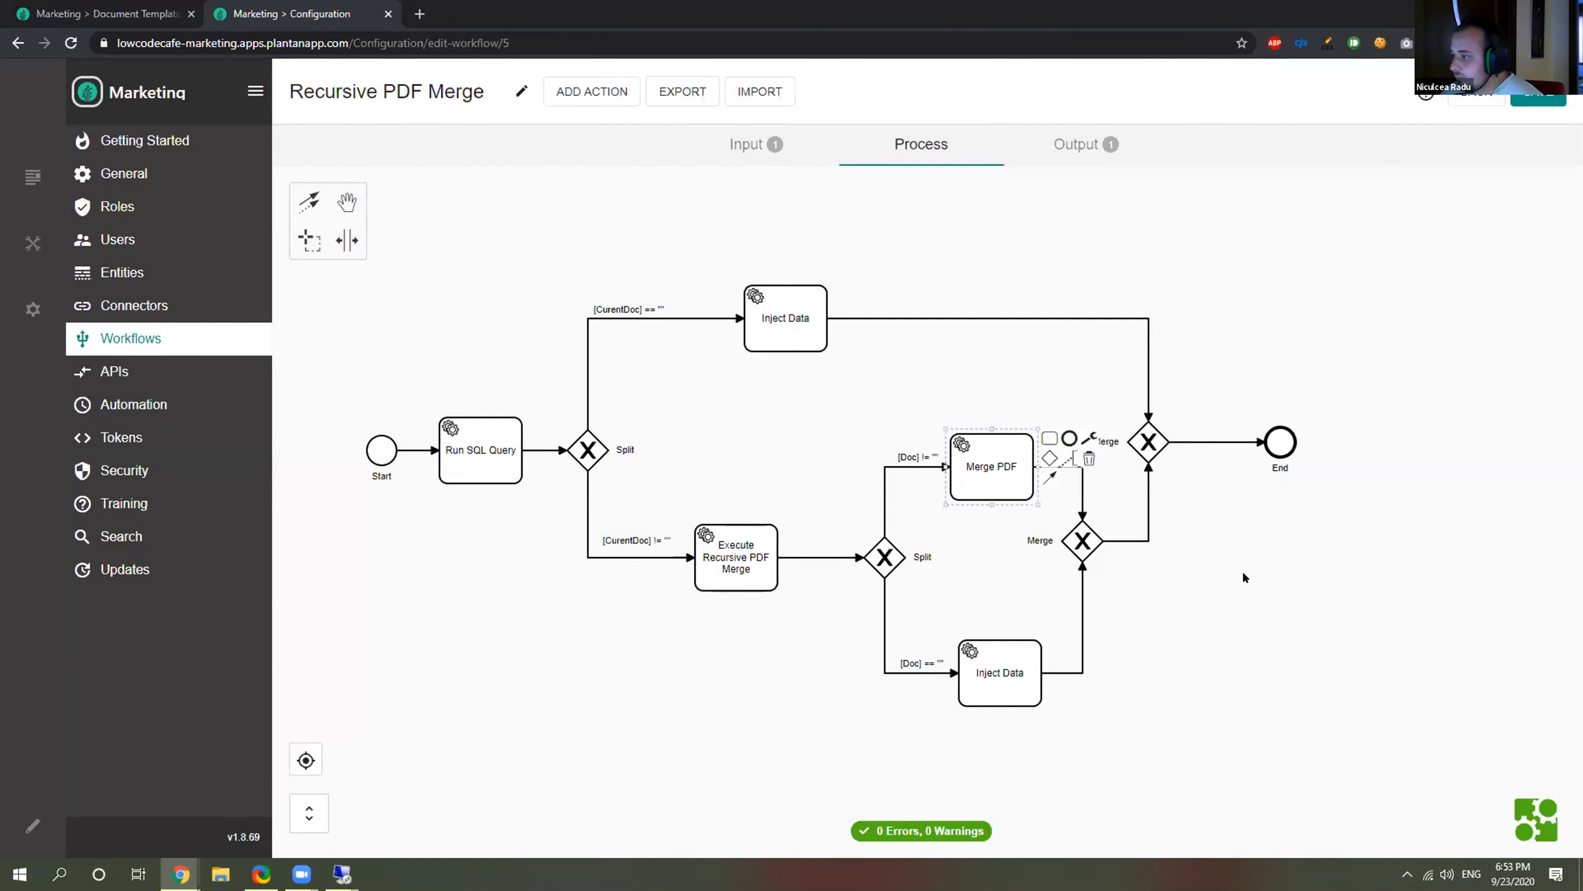
drag(1007, 472, 976, 459)
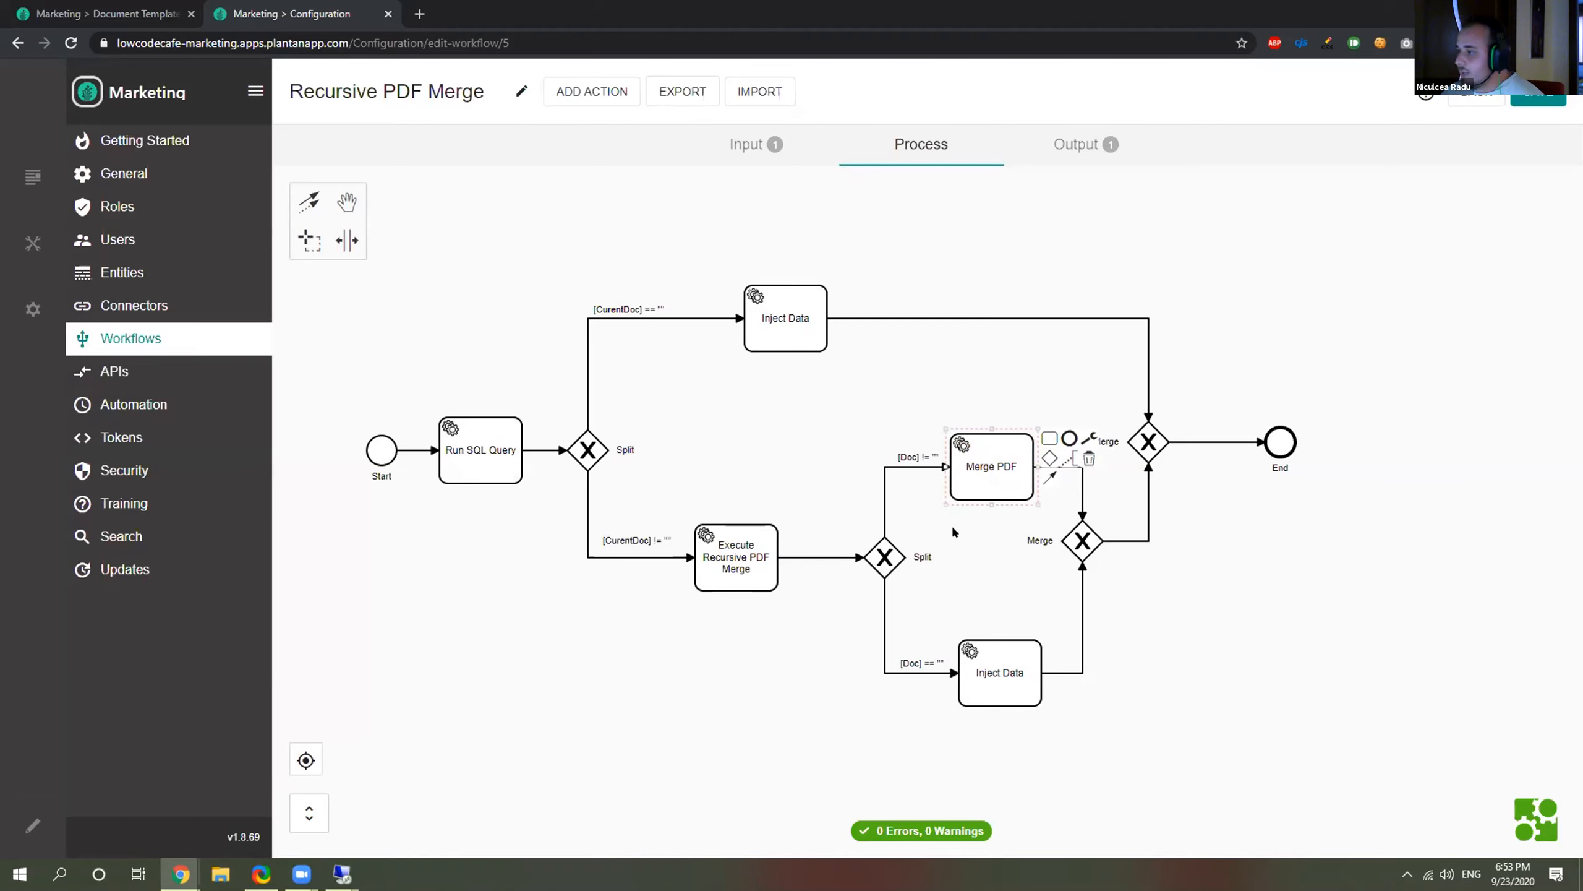